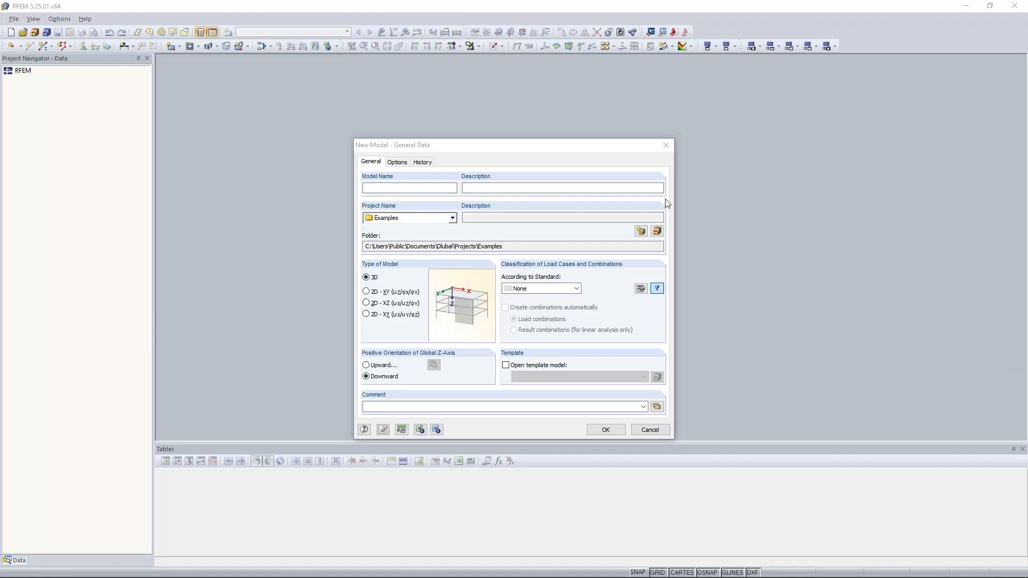
{"action": "left_click_drag", "start_coordinate": [480, 145], "coordinate": [450, 95]}
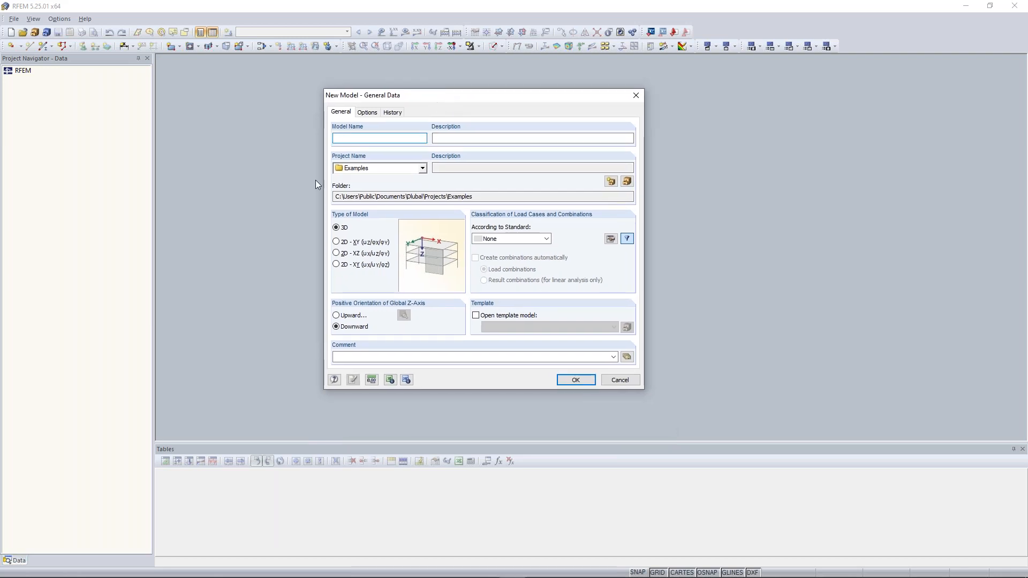
{"action": "left_click_drag", "start_coordinate": [378, 99], "coordinate": [390, 111]}
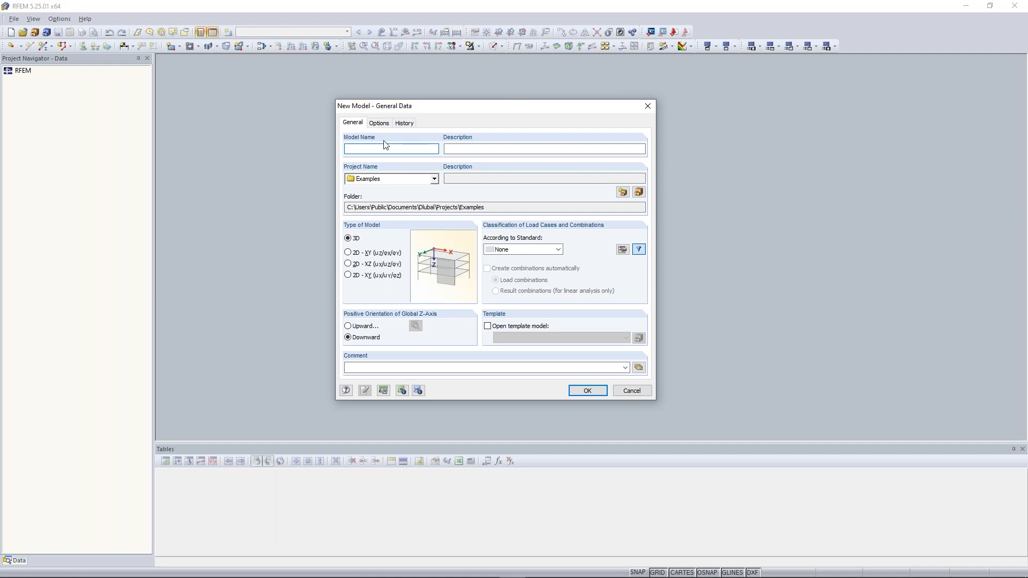
{"action": "left_click", "coordinate": [646, 107]}
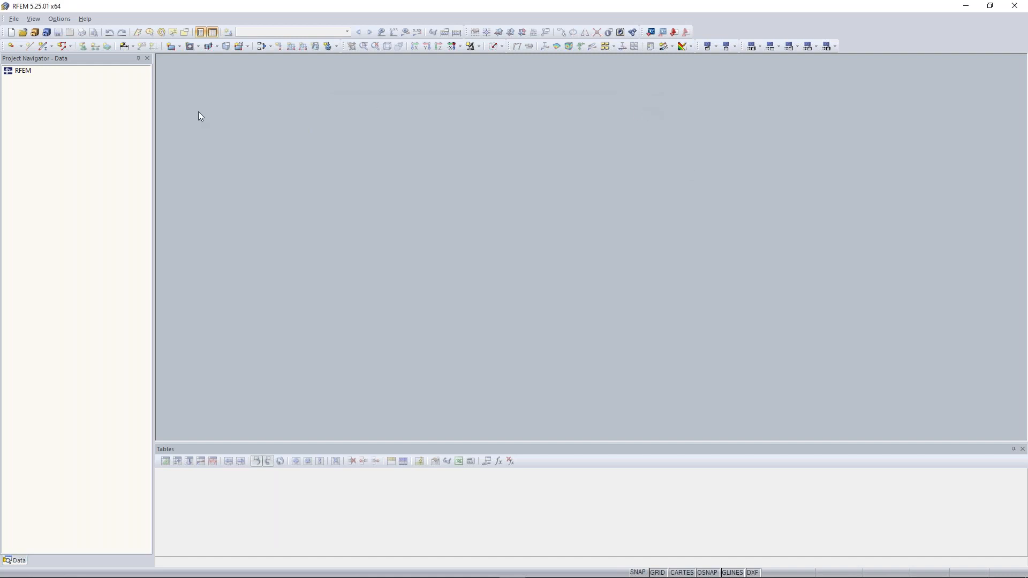
{"action": "left_click", "coordinate": [14, 22]}
{"action": "left_click", "coordinate": [85, 19]}
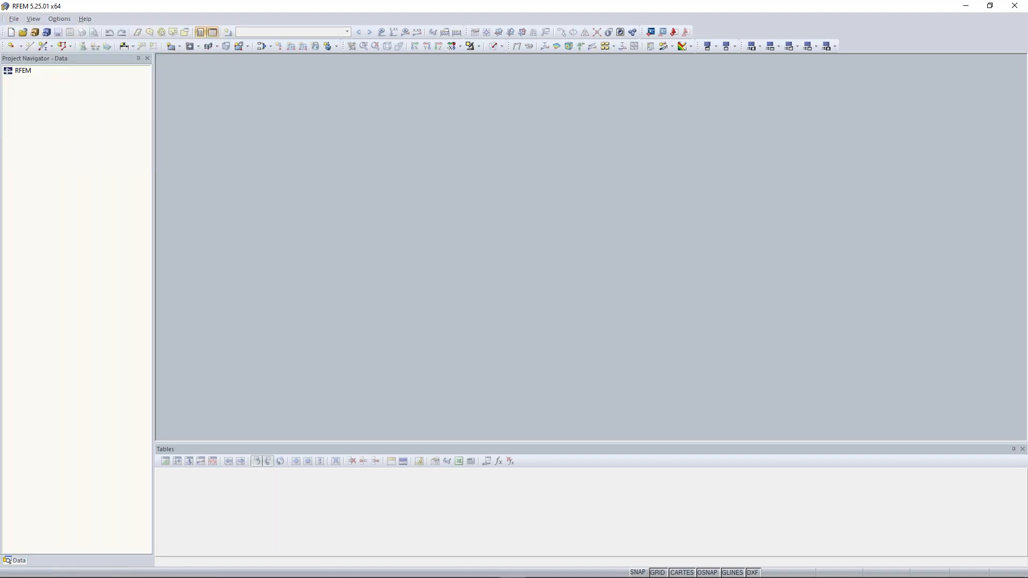
{"action": "left_click", "coordinate": [14, 19]}
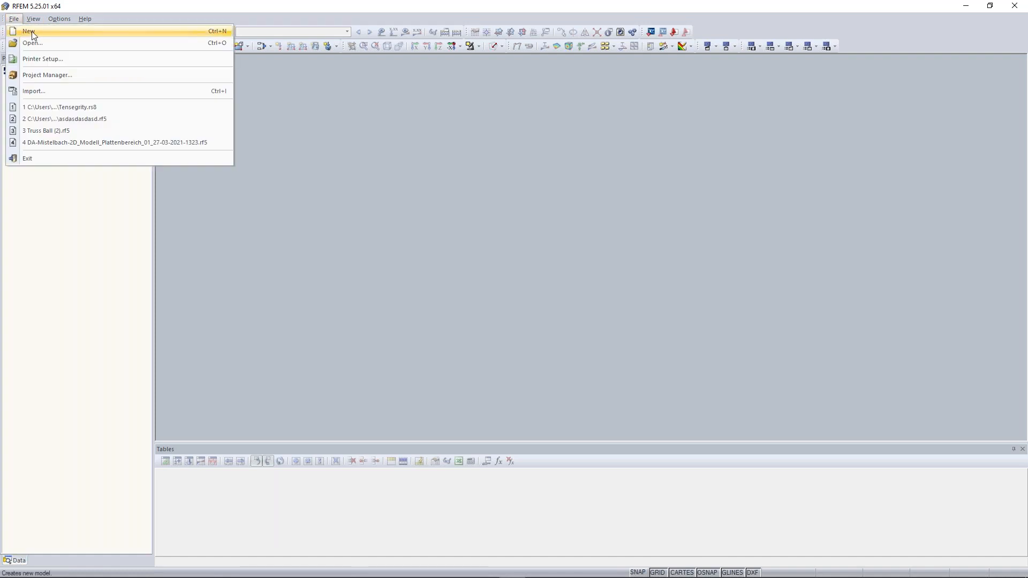
{"action": "left_click", "coordinate": [115, 21]}
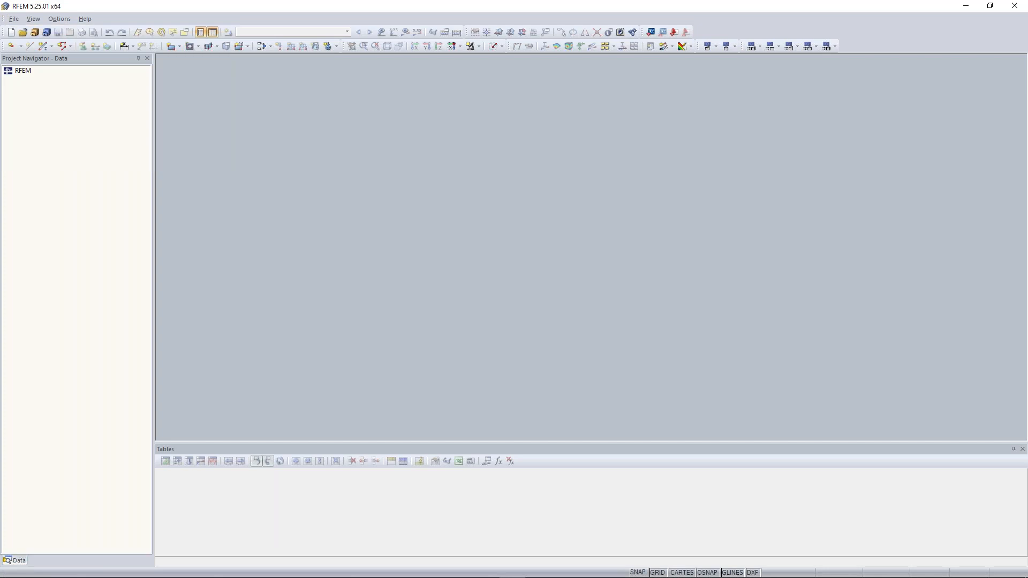
Step: Start a new model and enter "Continous Plate 01" as the model name
{"action": "left_click", "coordinate": [11, 33]}
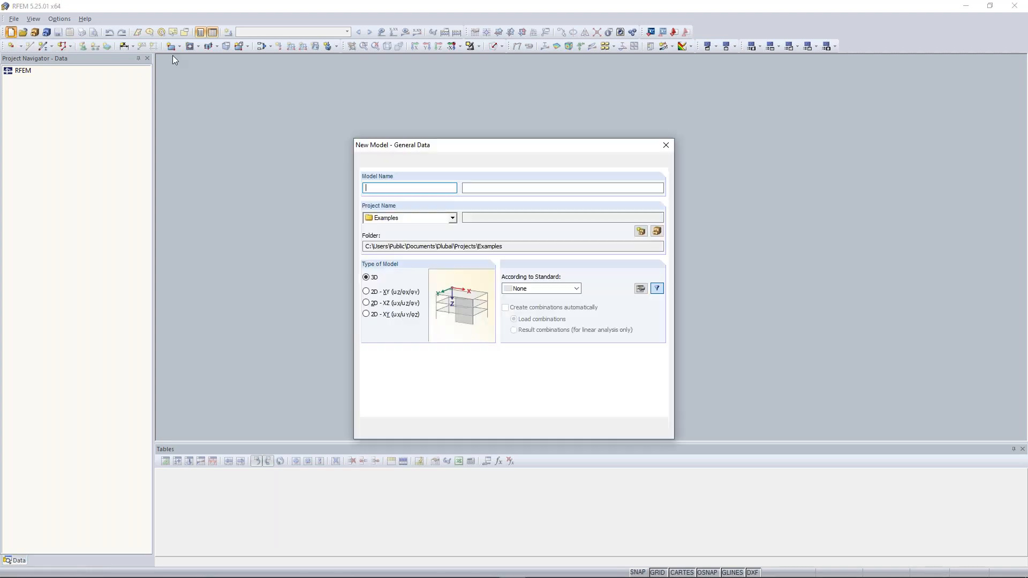
{"action": "left_click_drag", "start_coordinate": [500, 140], "coordinate": [485, 130]}
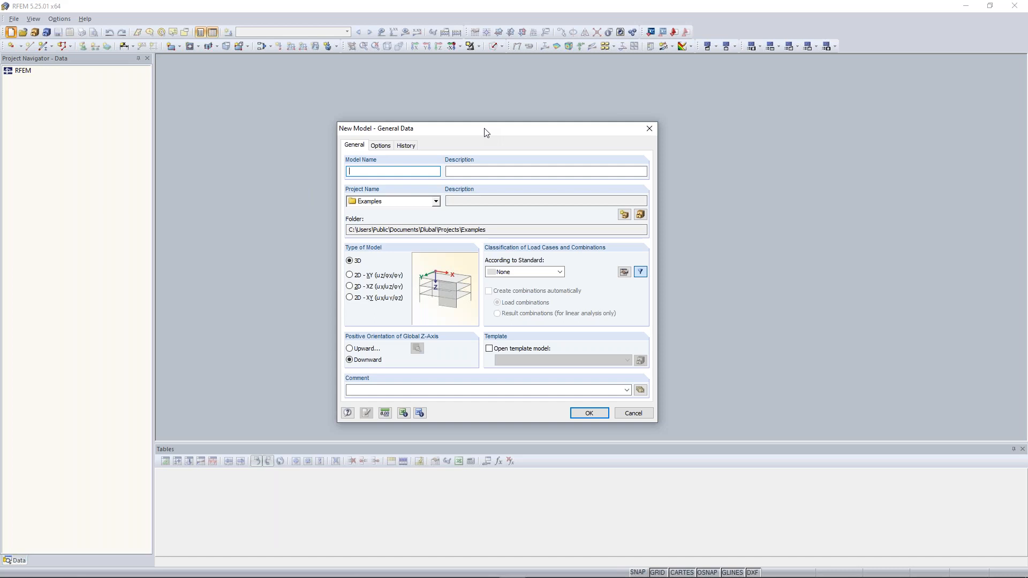
{"action": "type", "text": "Conti"}
{"action": "type", "text": "niou"}
{"action": "key", "text": "BackSpace"}
{"action": "key", "text": "BackSpace"}
{"action": "type", "text": "ous Plate 01"}
Step: Browse the available project folders, including the subfolders of Examples, and keep Examples as the project
{"action": "left_click", "coordinate": [436, 201]}
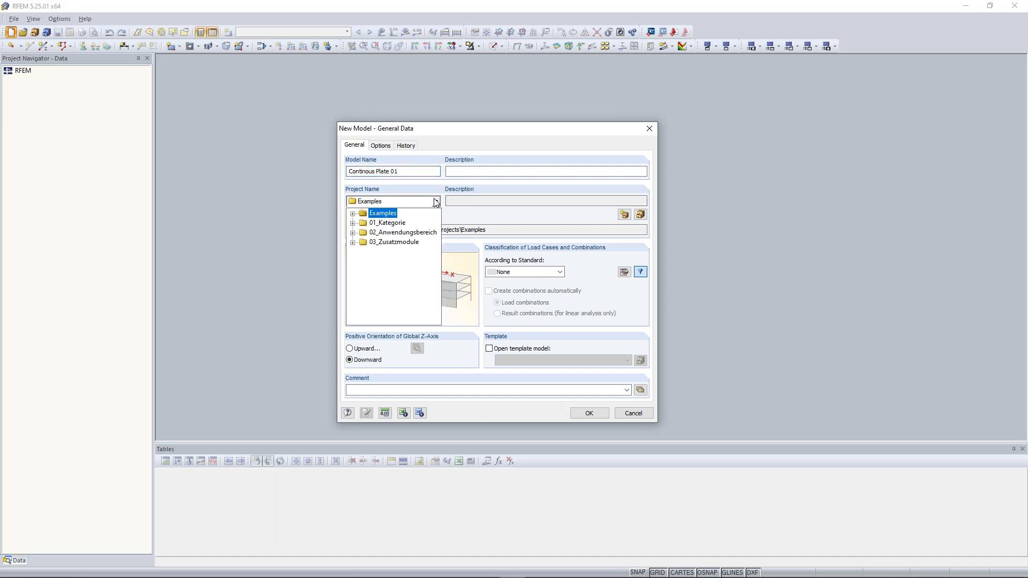
{"action": "left_click", "coordinate": [395, 195]}
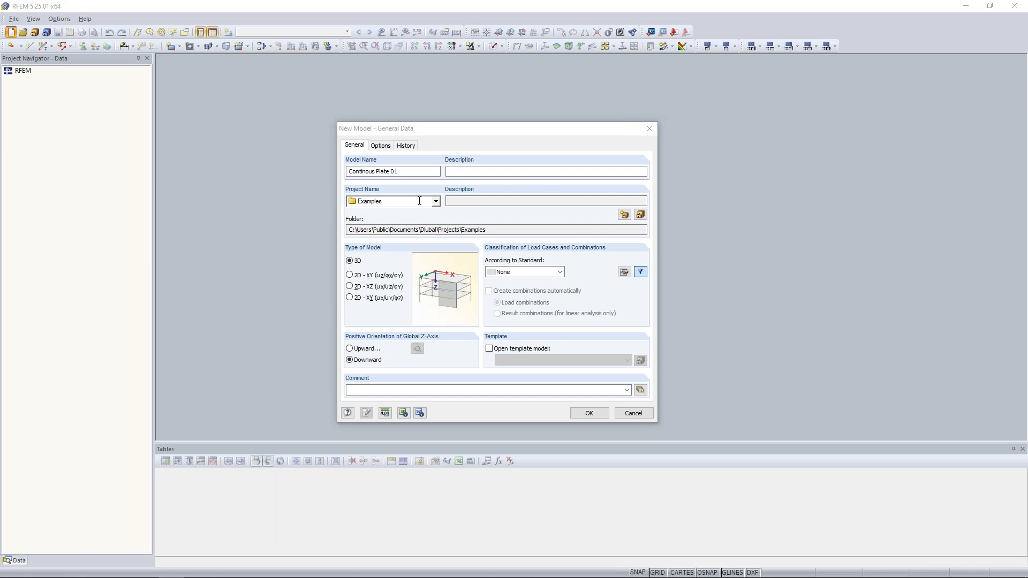
{"action": "left_click", "coordinate": [436, 201]}
{"action": "left_click", "coordinate": [352, 214]}
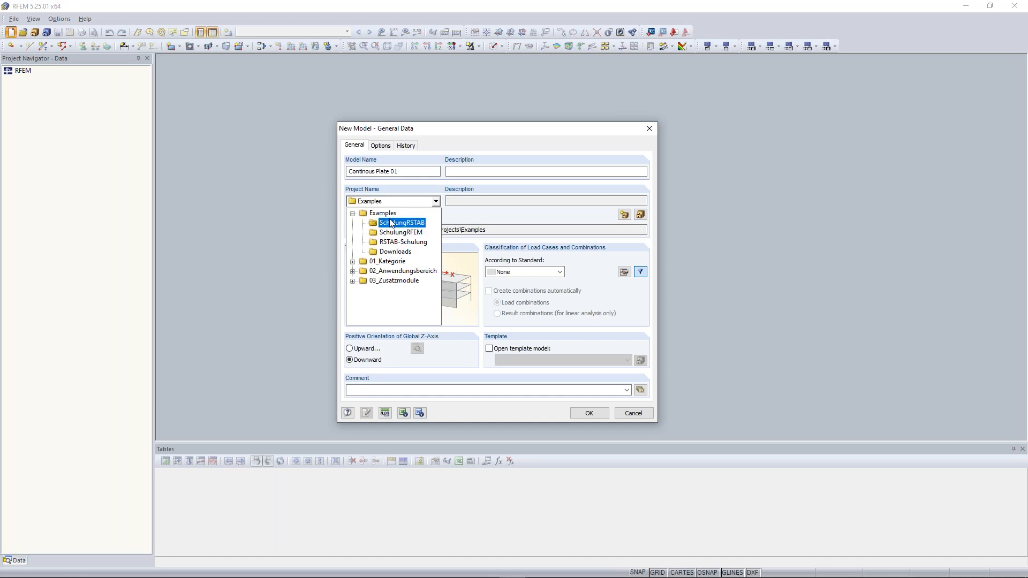
{"action": "left_click", "coordinate": [400, 197]}
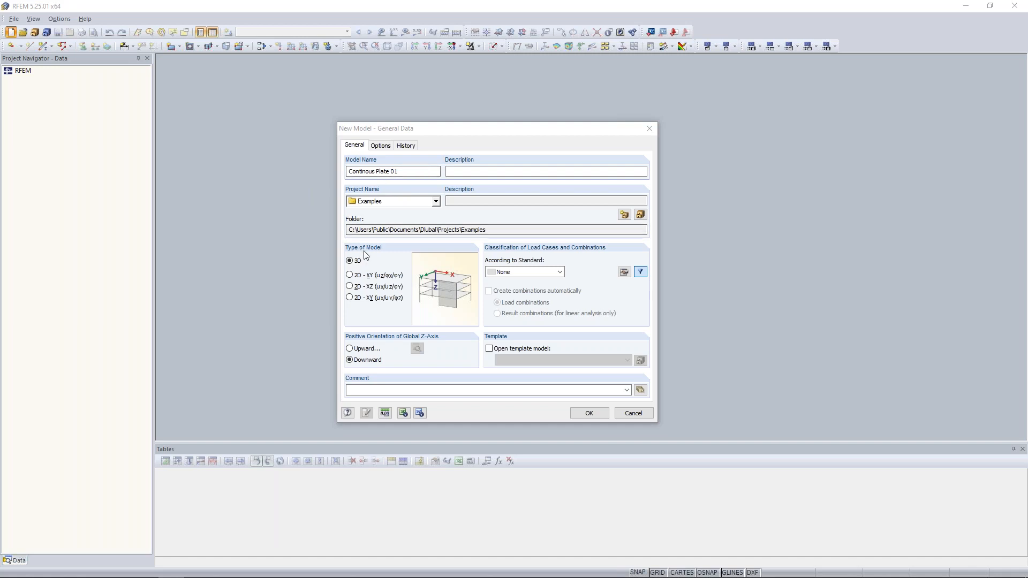
Step: Correct the model name to "Continuous Plate 01" and set the model type to 2D - XY (uZ/φX/φY)
{"action": "left_click", "coordinate": [368, 171]}
{"action": "type", "text": "u"}
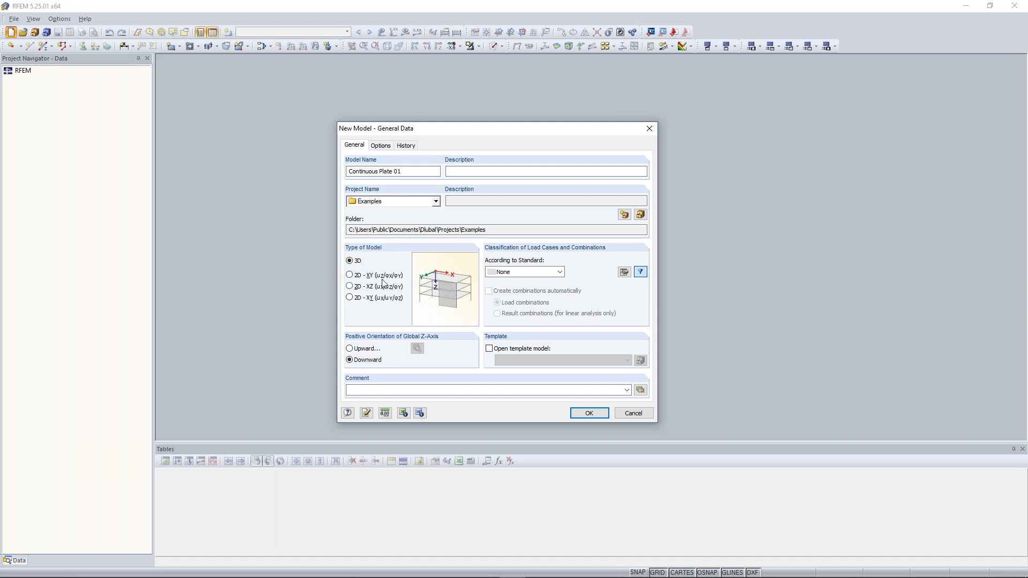
{"action": "left_click", "coordinate": [351, 276]}
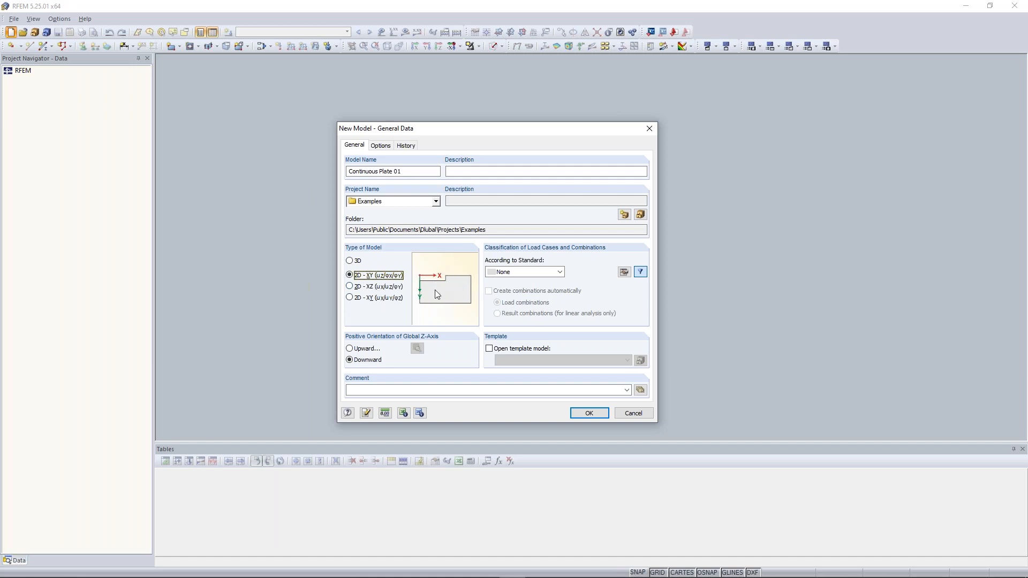
{"action": "left_click", "coordinate": [361, 288]}
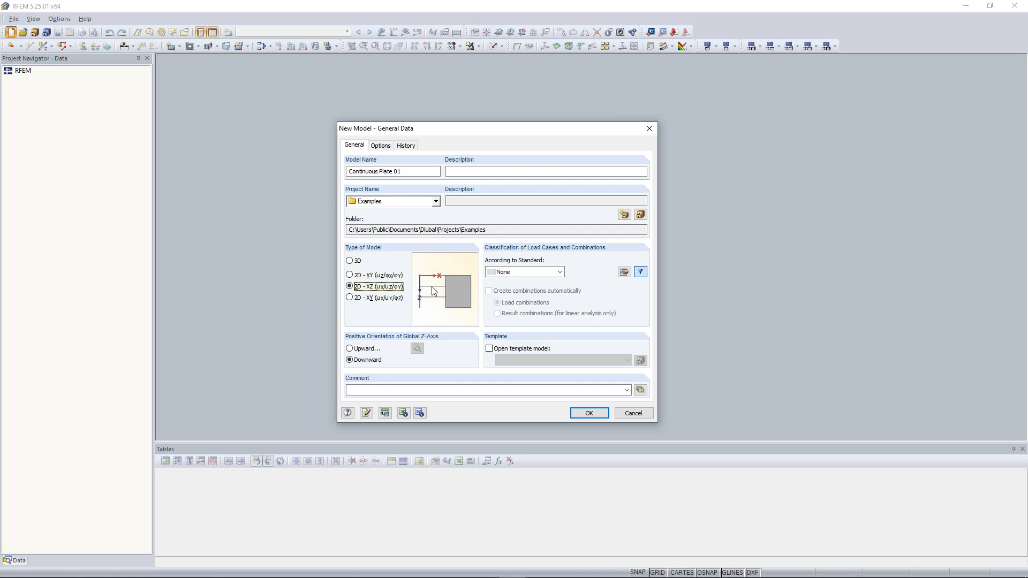
{"action": "left_click", "coordinate": [369, 299]}
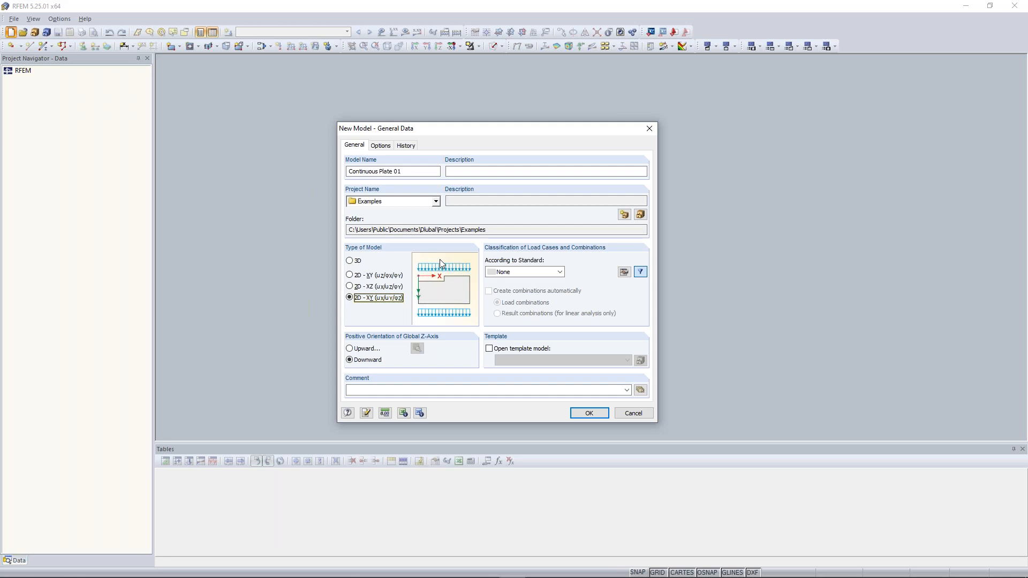
{"action": "left_click", "coordinate": [364, 276]}
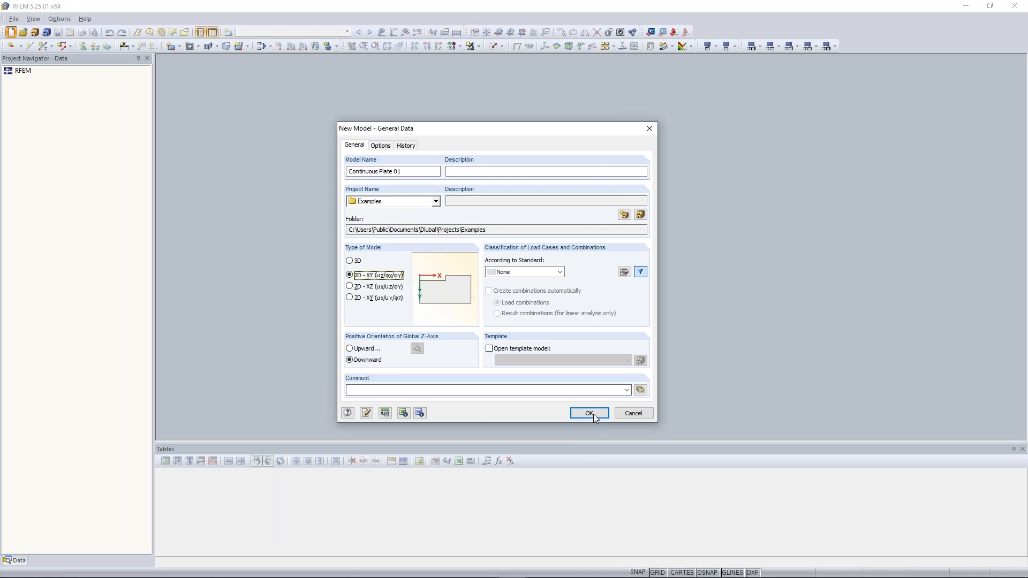
Step: Review the units and decimal places for model, loads, results and dimensions, and create the new model
{"action": "left_click", "coordinate": [385, 413]}
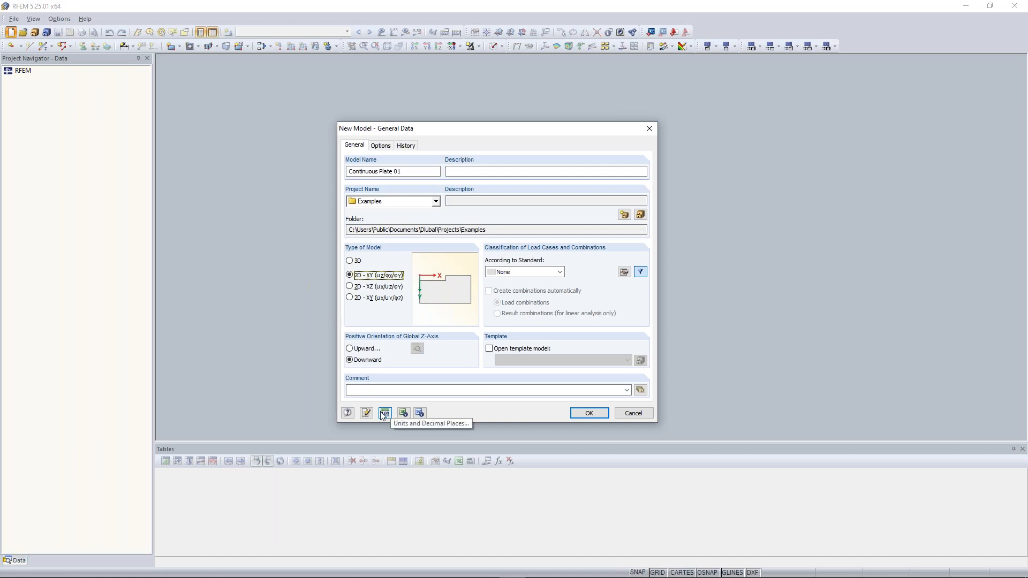
{"action": "left_click", "coordinate": [384, 416]}
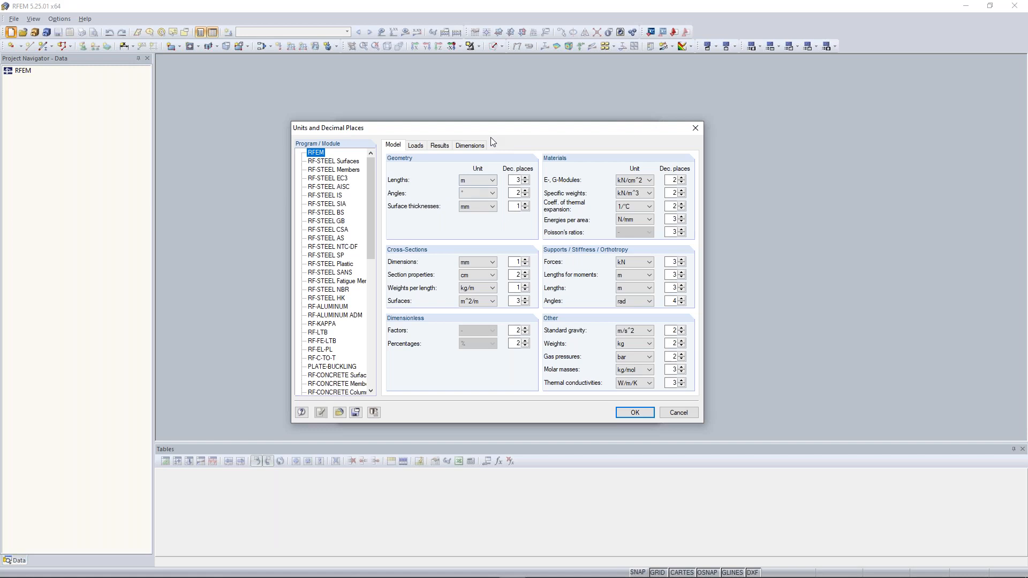
{"action": "left_click", "coordinate": [480, 183]}
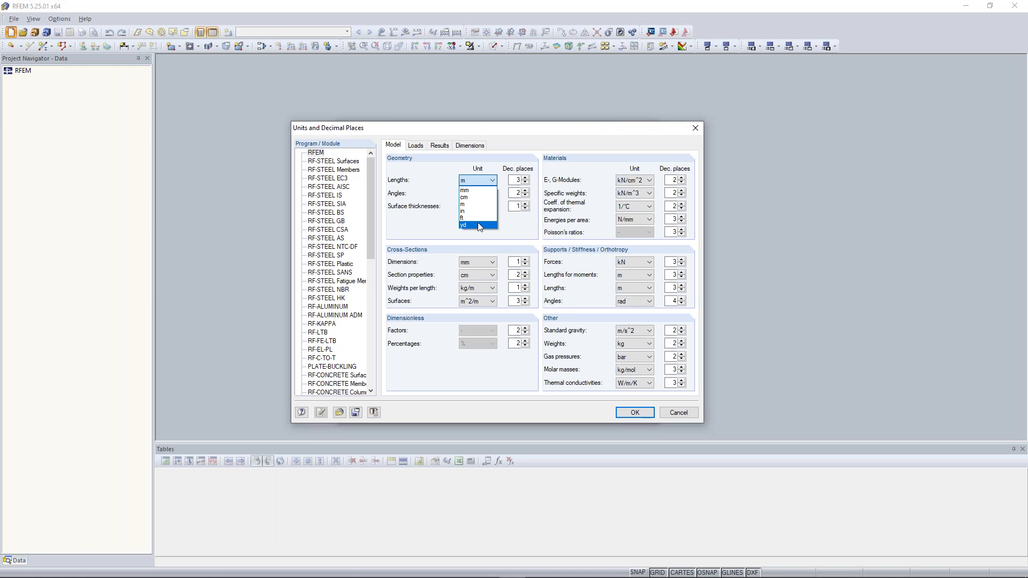
{"action": "left_click", "coordinate": [423, 180]}
{"action": "left_click", "coordinate": [415, 146]}
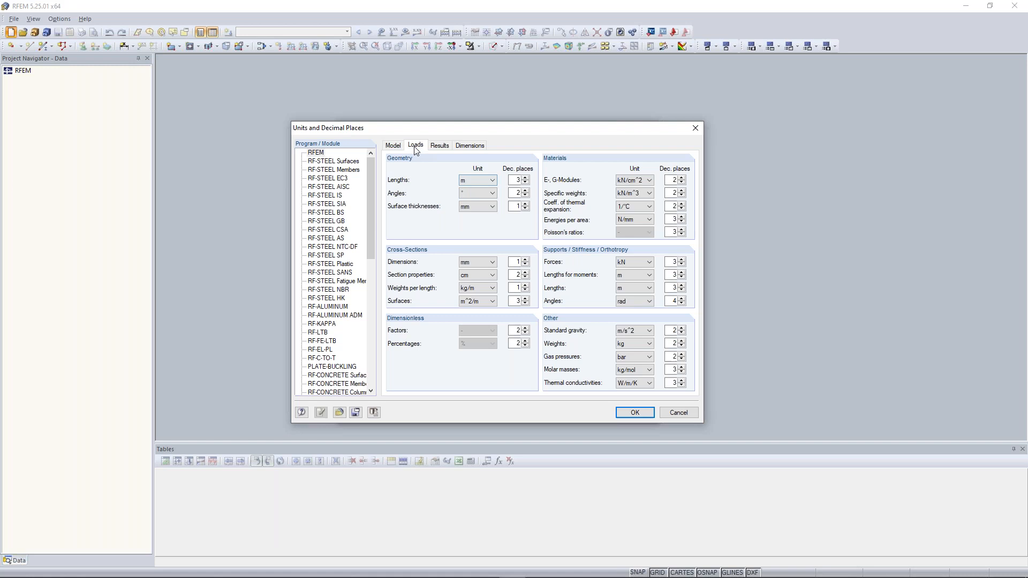
{"action": "left_click", "coordinate": [421, 148]}
{"action": "left_click", "coordinate": [442, 148]}
{"action": "left_click", "coordinate": [477, 148]}
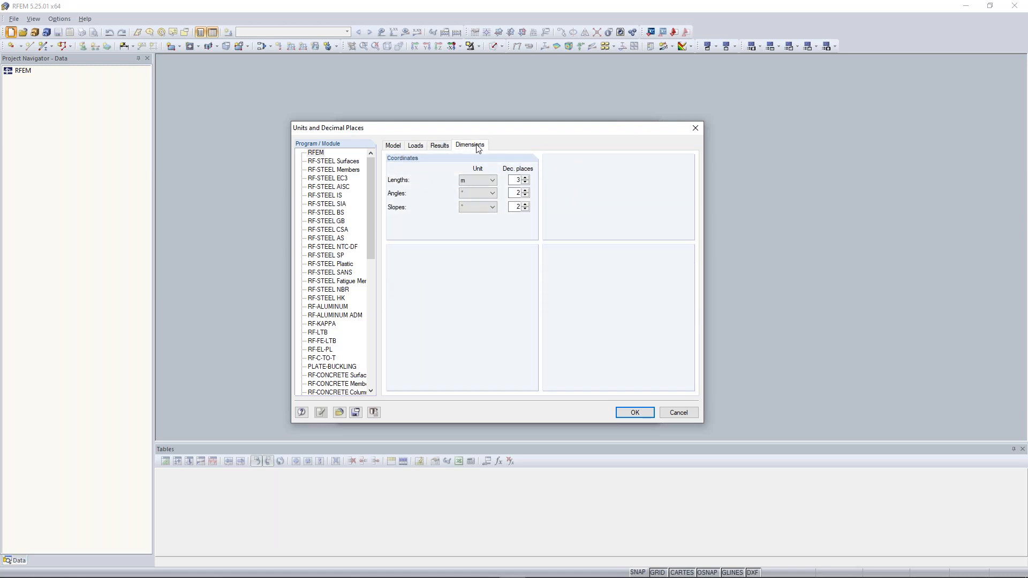
{"action": "left_click", "coordinate": [396, 148]}
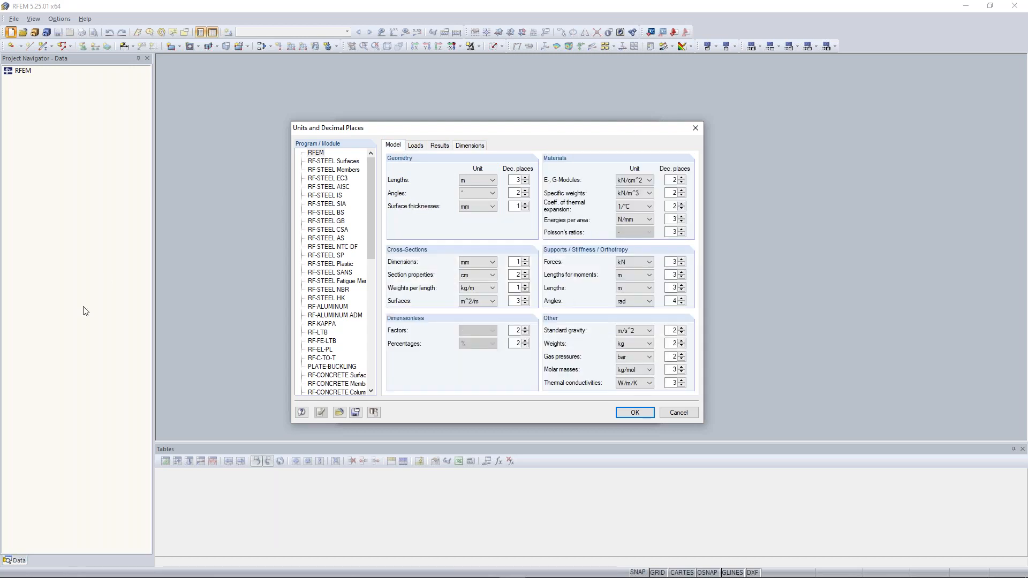
{"action": "left_click", "coordinate": [635, 412]}
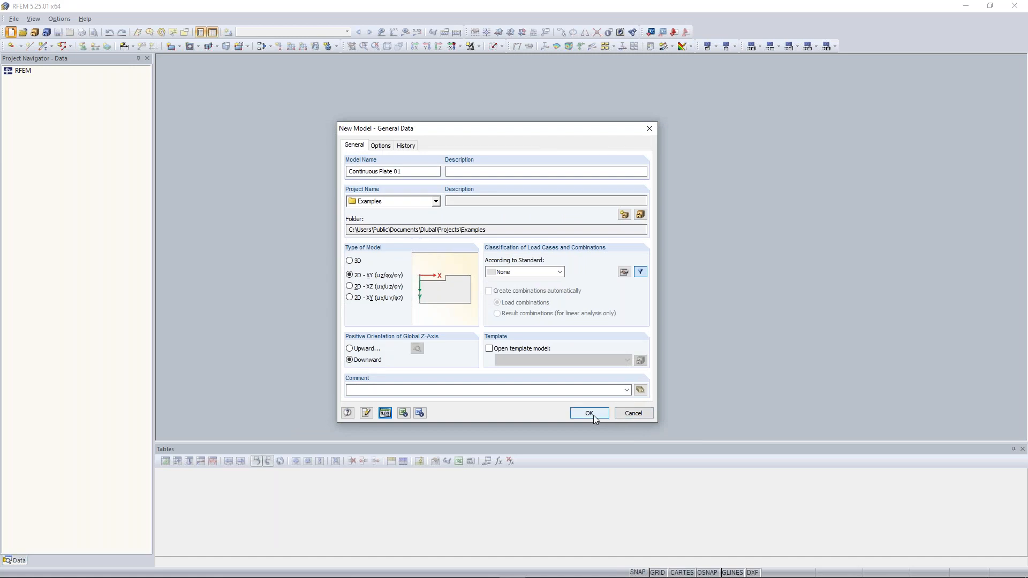
{"action": "left_click", "coordinate": [591, 413]}
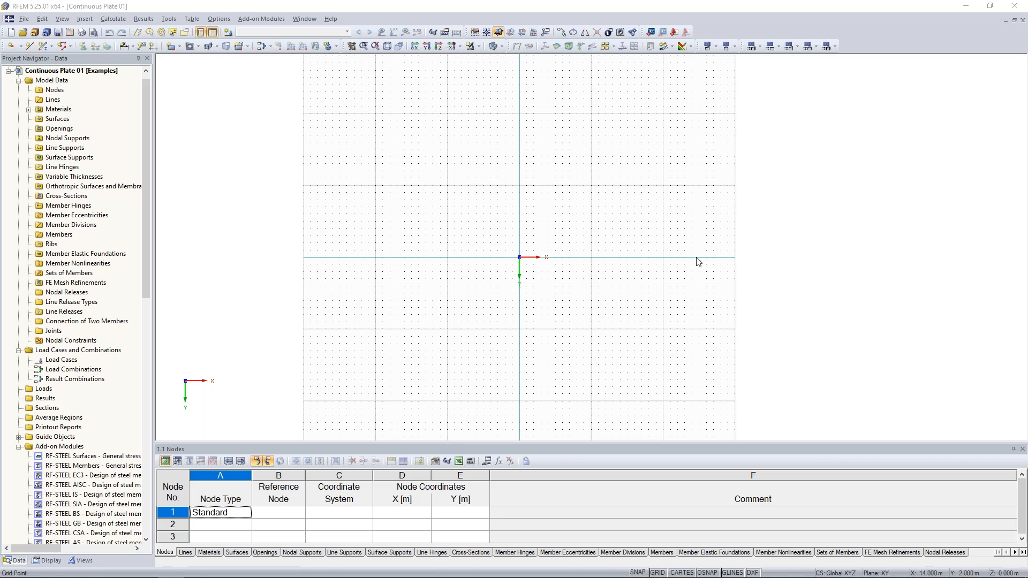
Step: Look through the new model's data tree down to the add-on modules and examine the work plane grid
{"action": "scroll", "coordinate": [143, 324], "scroll_direction": "down", "scroll_amount": 6}
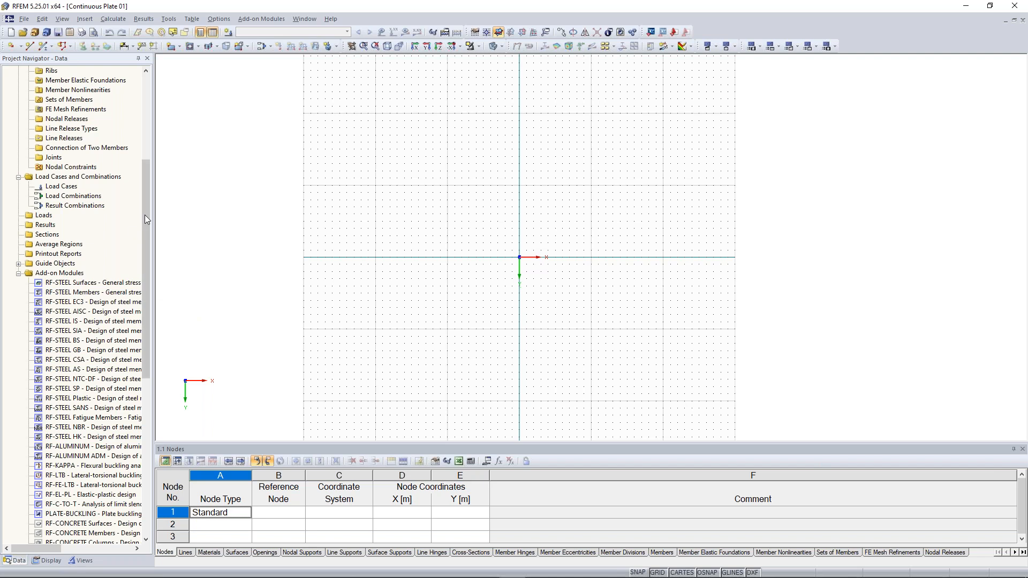
{"action": "scroll", "coordinate": [51, 211], "scroll_direction": "down", "scroll_amount": 5}
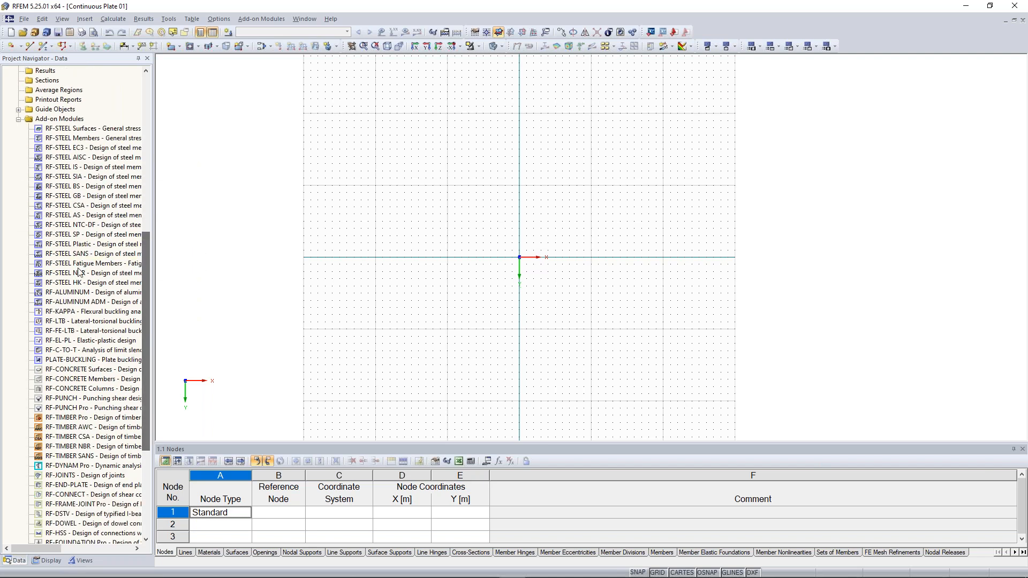
{"action": "left_click_drag", "start_coordinate": [148, 302], "coordinate": [147, 264]}
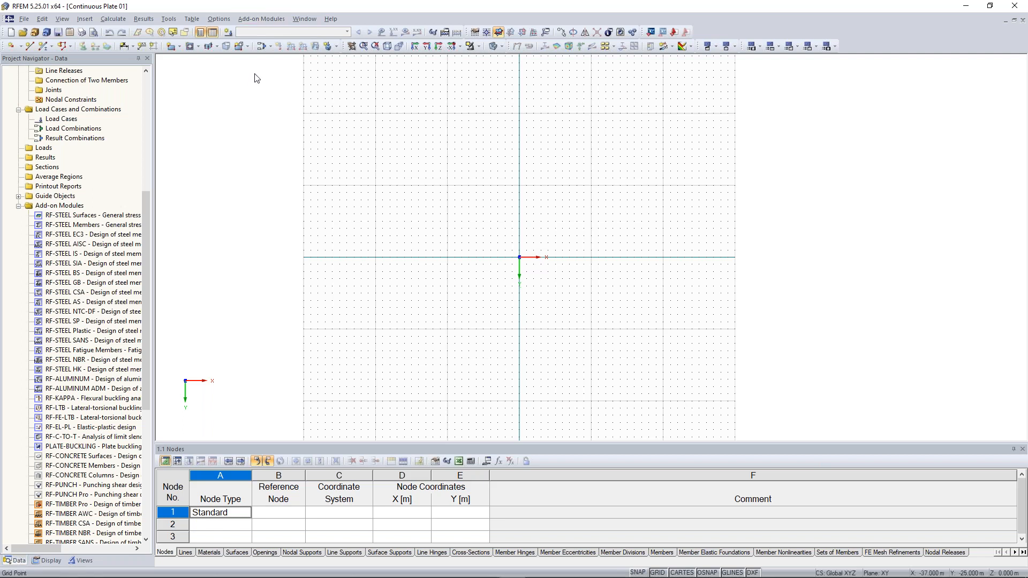
{"action": "left_click_drag", "start_coordinate": [146, 205], "coordinate": [149, 90]}
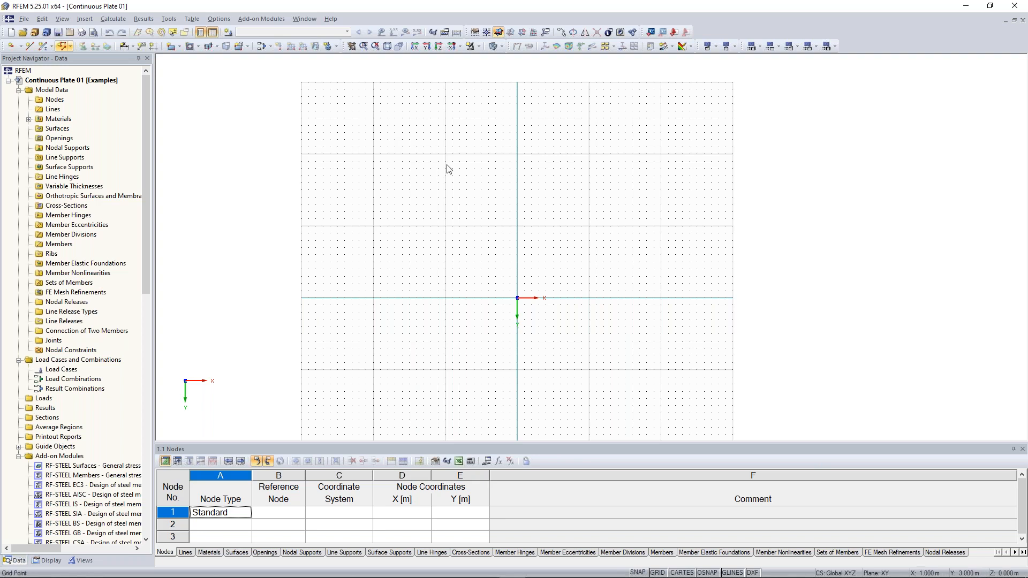
{"action": "scroll", "coordinate": [443, 194], "scroll_direction": "down", "scroll_amount": 1}
{"action": "middle_click_drag", "start_coordinate": [430, 206], "coordinate": [449, 184]}
{"action": "scroll", "coordinate": [424, 175], "scroll_direction": "down", "scroll_amount": 1}
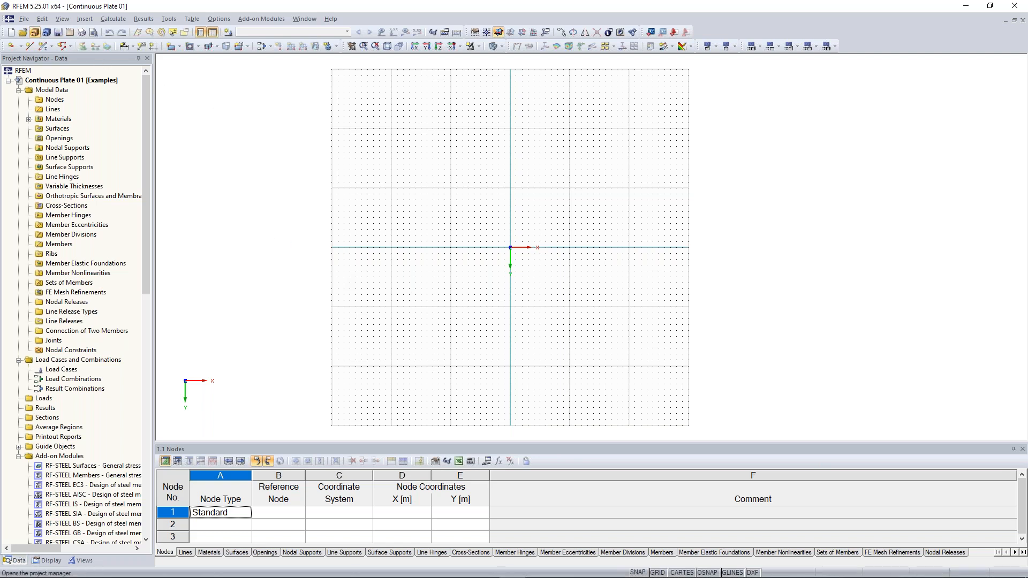
Step: Preview several example models in the Project Manager and open RFEM-Beispiel-06 from the Examples project
{"action": "left_click", "coordinate": [37, 35]}
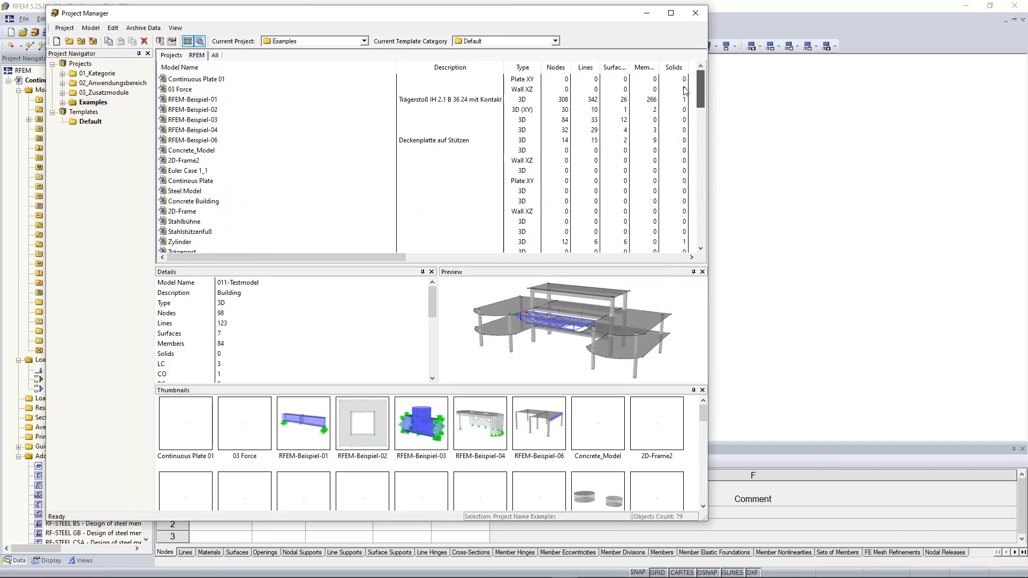
{"action": "left_click", "coordinate": [196, 110]}
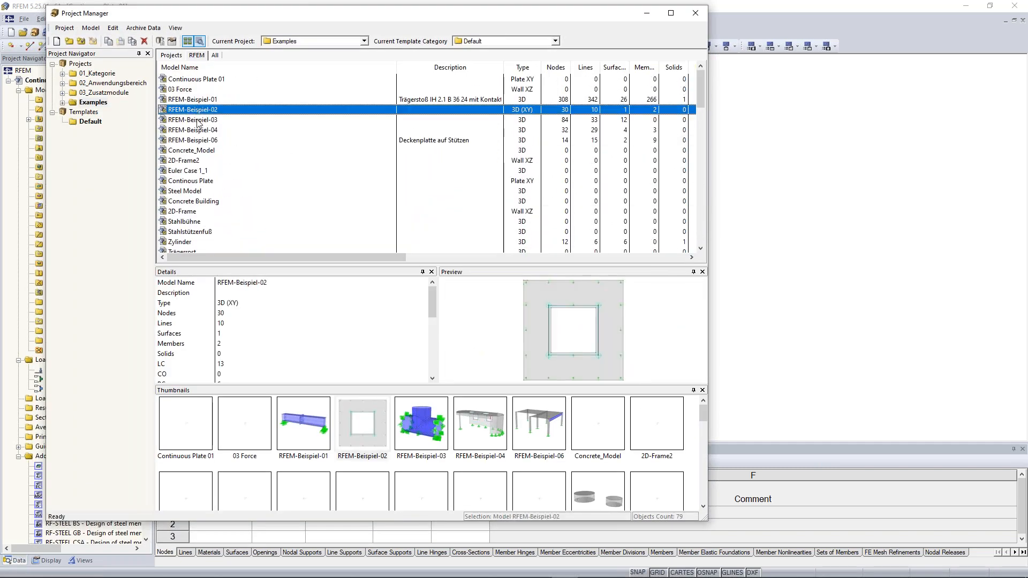
{"action": "left_click", "coordinate": [199, 130]}
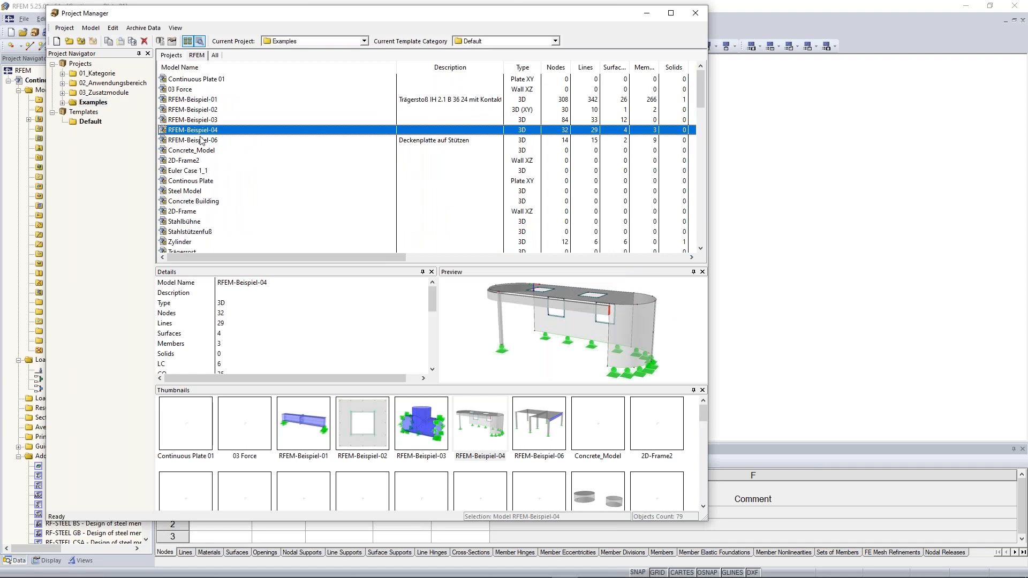
{"action": "left_click", "coordinate": [200, 140]}
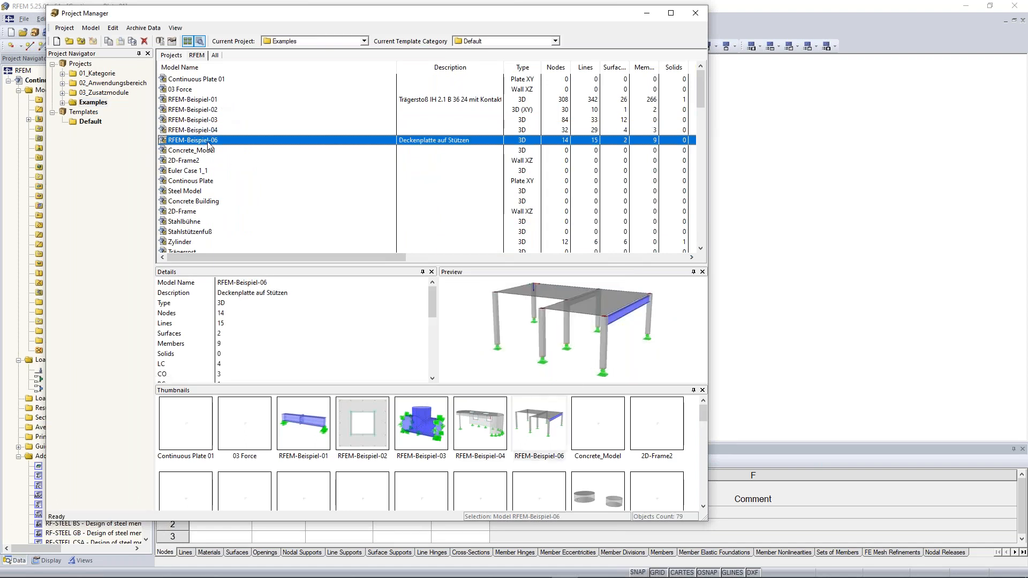
{"action": "double_click", "coordinate": [209, 140]}
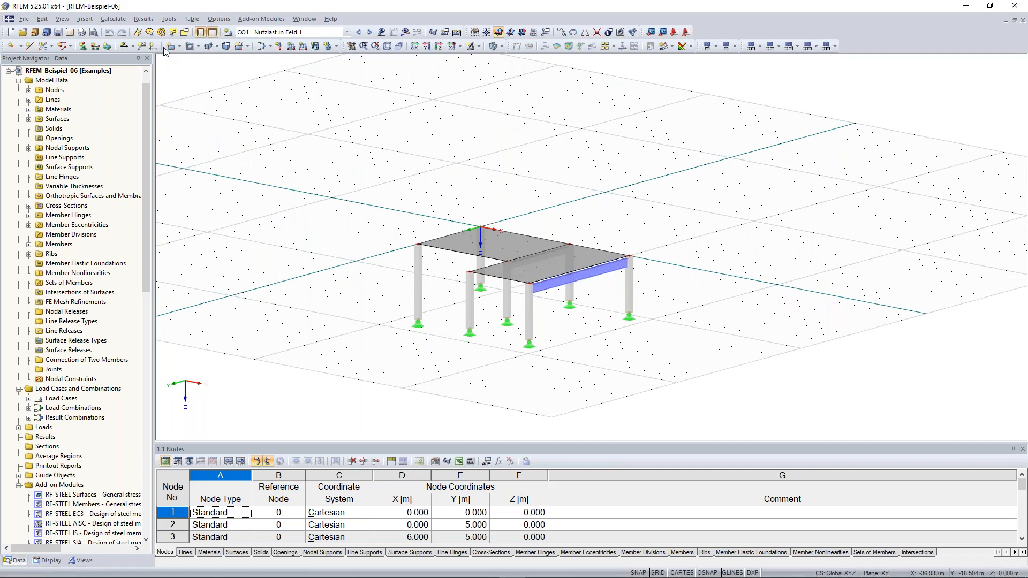
Step: Look through the file and editing commands, including those for model data, loads, and load cases and combinations
{"action": "left_click", "coordinate": [28, 20]}
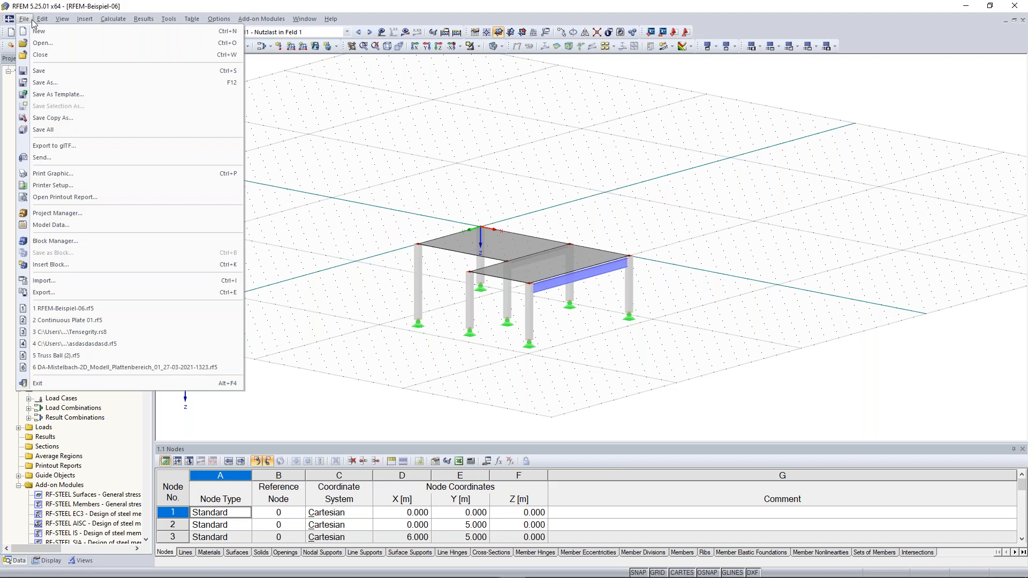
{"action": "mouse_move", "coordinate": [45, 23]}
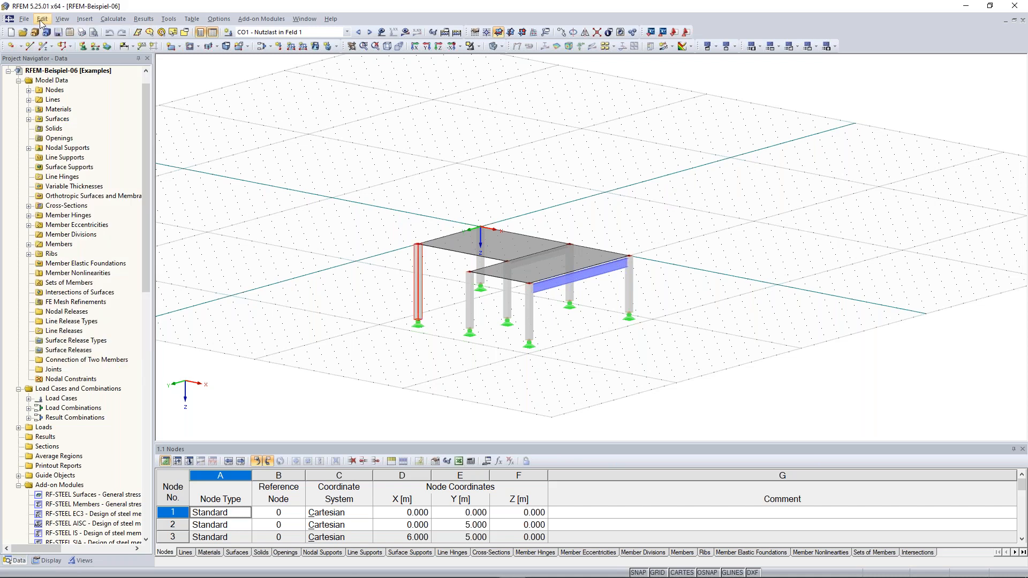
{"action": "left_click", "coordinate": [42, 20]}
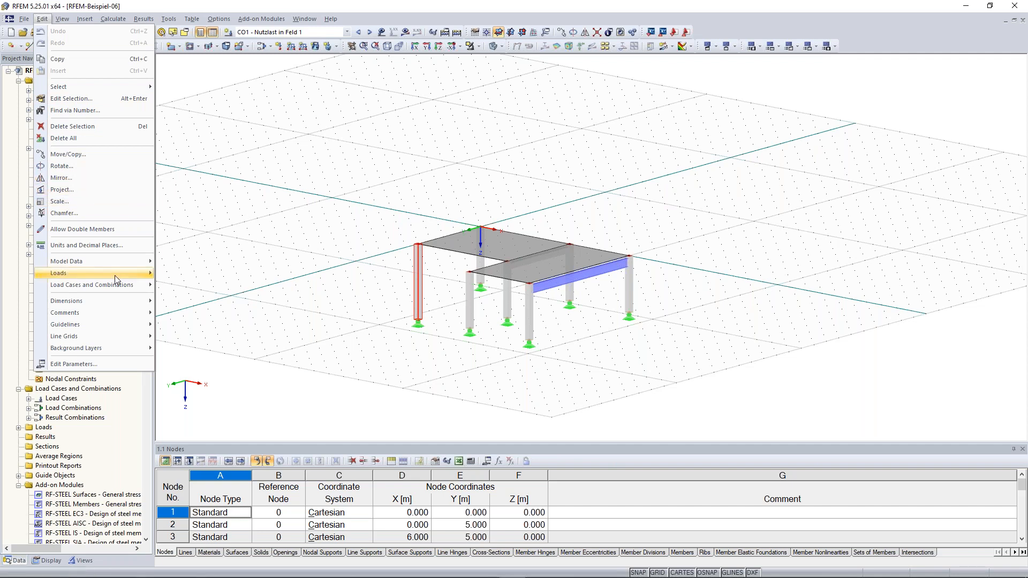
{"action": "mouse_move", "coordinate": [117, 272]}
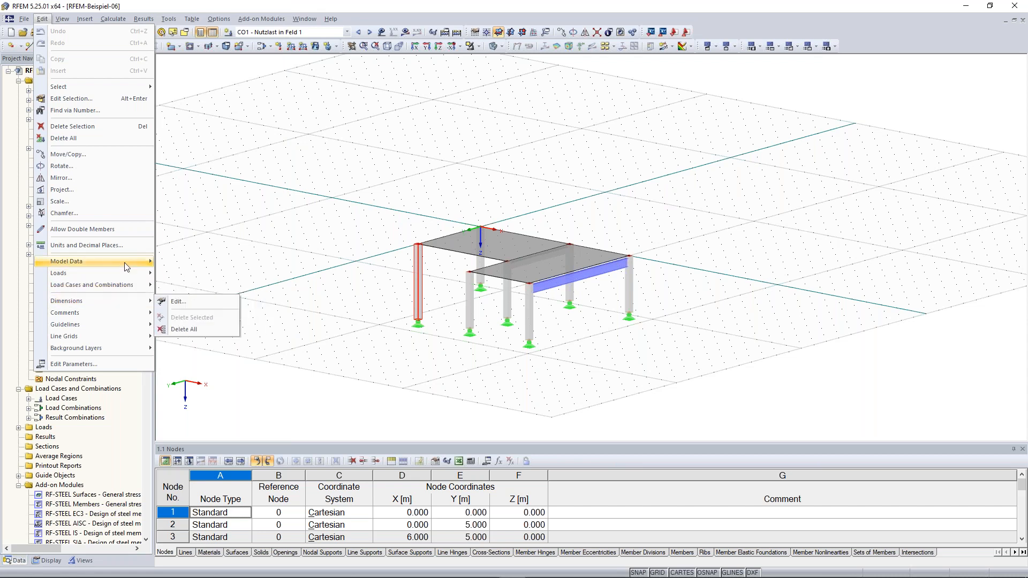
{"action": "mouse_move", "coordinate": [131, 284]}
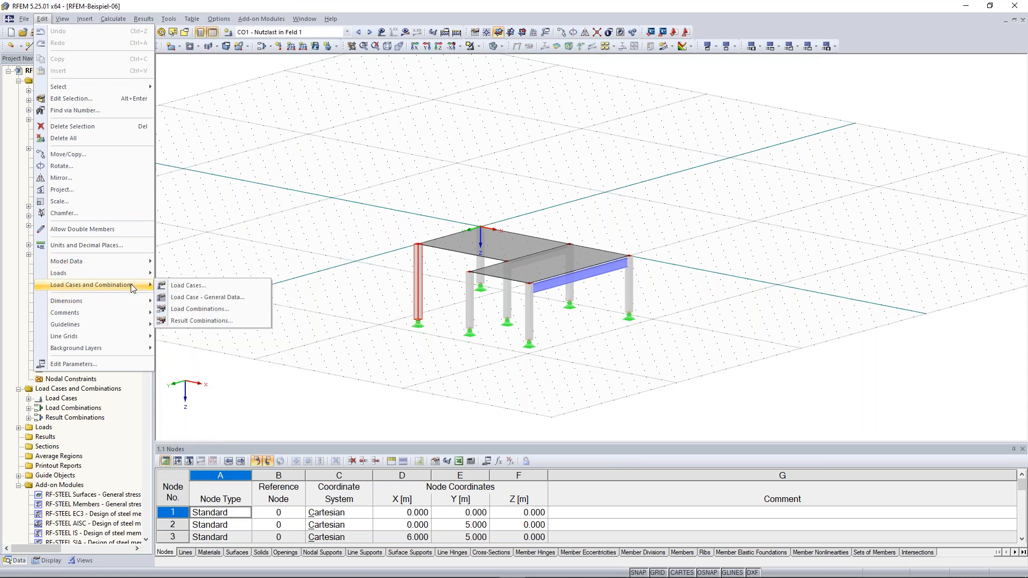
Step: Display the loads and the calculated results of load combination CO1 on the model
{"action": "mouse_move", "coordinate": [60, 21]}
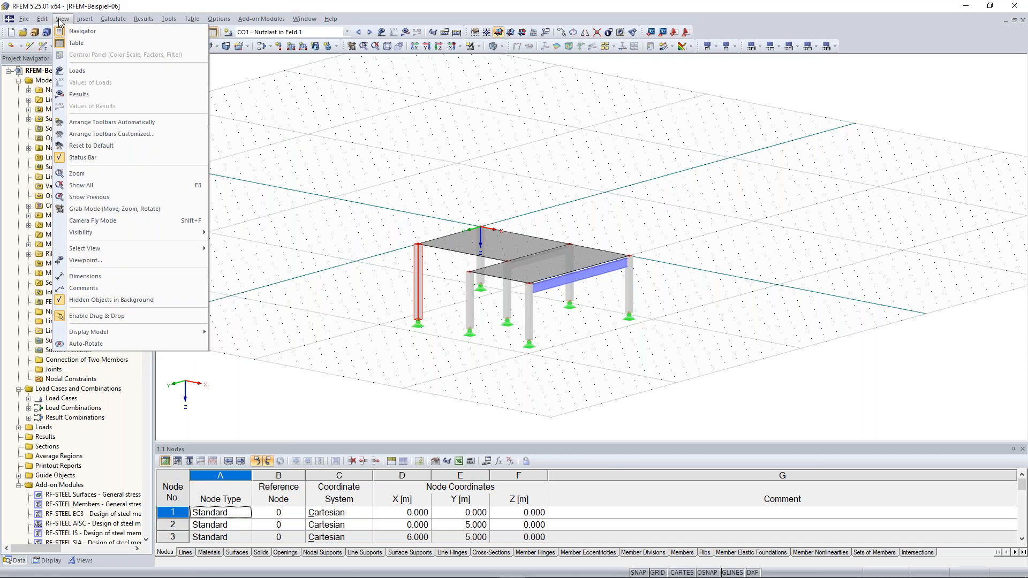
{"action": "left_click", "coordinate": [95, 73]}
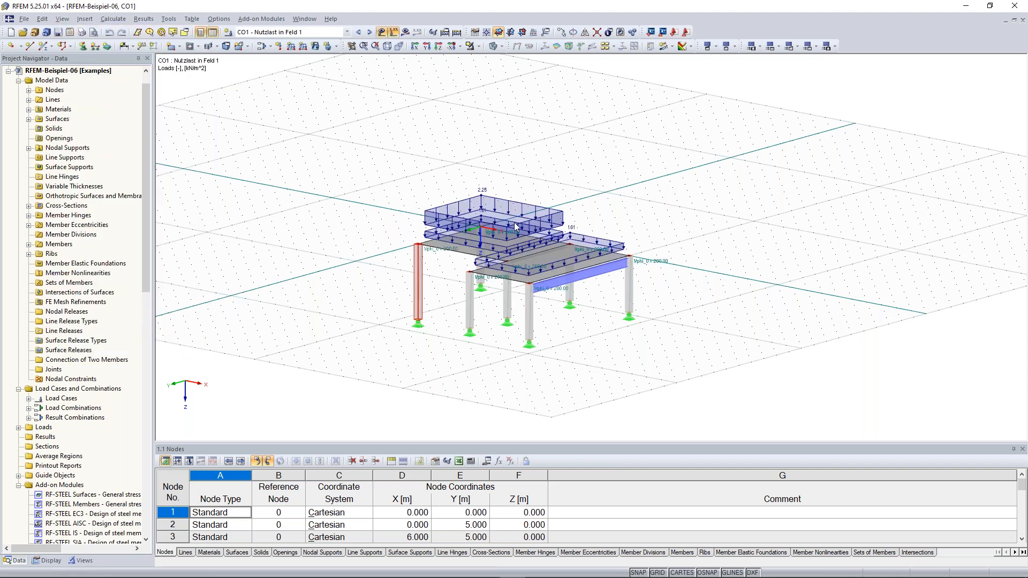
{"action": "left_click", "coordinate": [63, 18]}
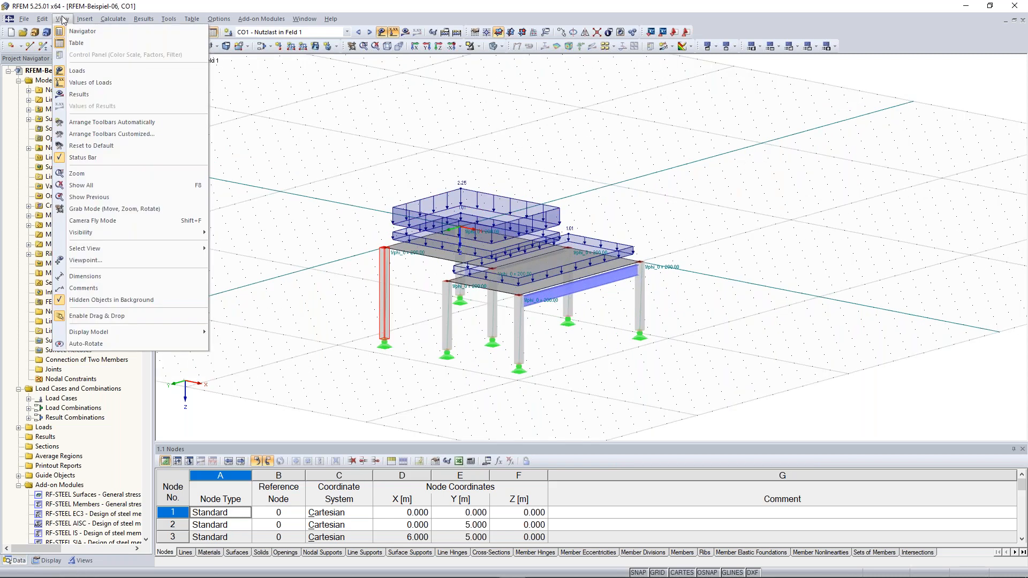
{"action": "left_click", "coordinate": [95, 95]}
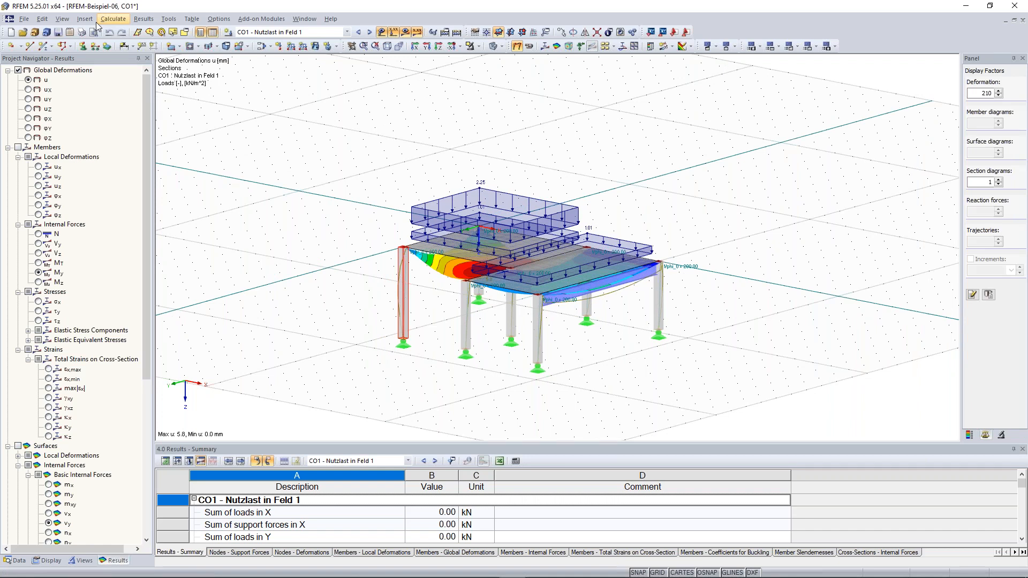
Step: Examine the remaining display commands and the options for inserting model data, loads, and load cases and combinations
{"action": "left_click", "coordinate": [62, 18]}
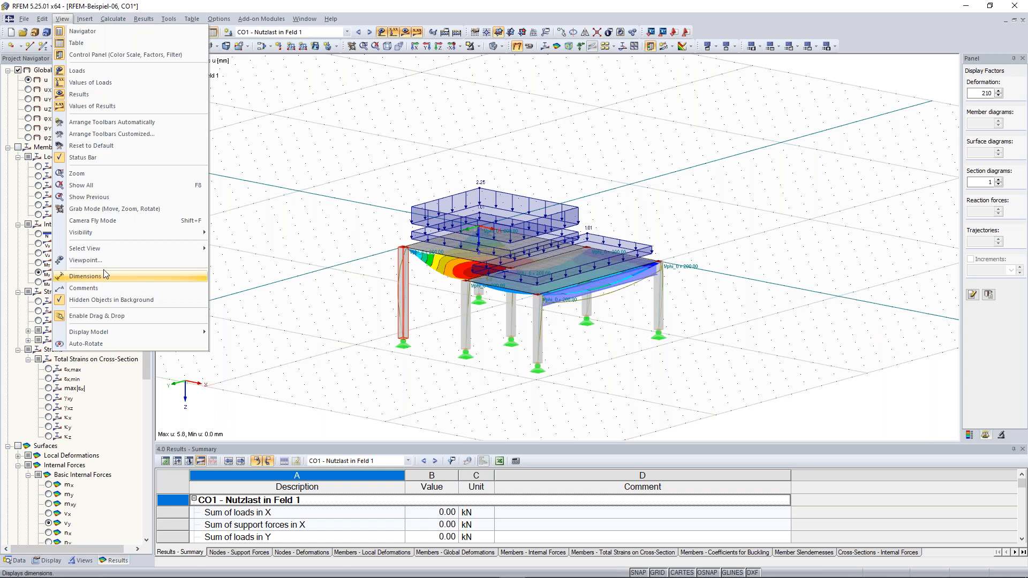
{"action": "mouse_move", "coordinate": [85, 19]}
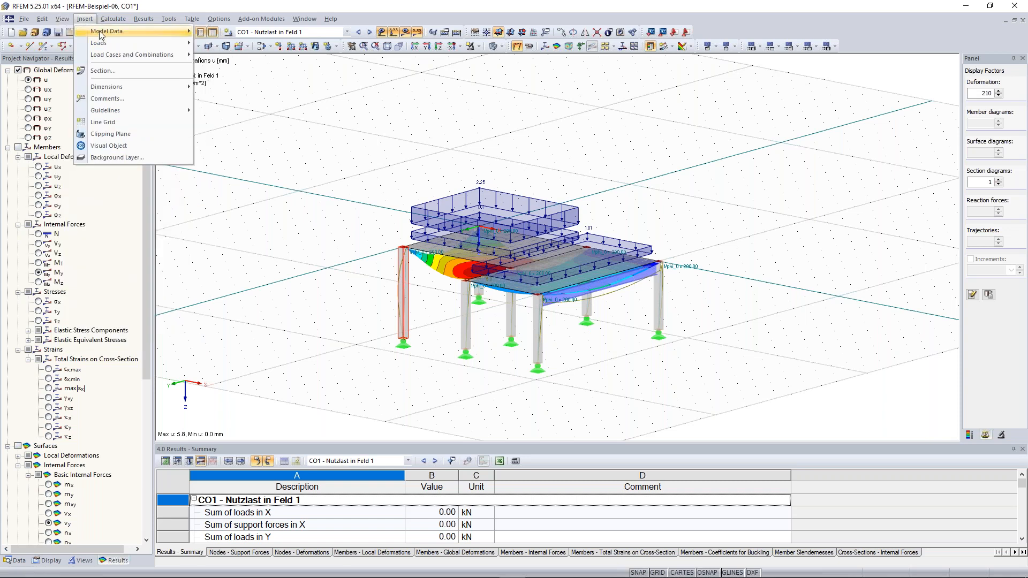
{"action": "left_click", "coordinate": [85, 18]}
{"action": "left_click", "coordinate": [85, 19]}
{"action": "mouse_move", "coordinate": [92, 34]}
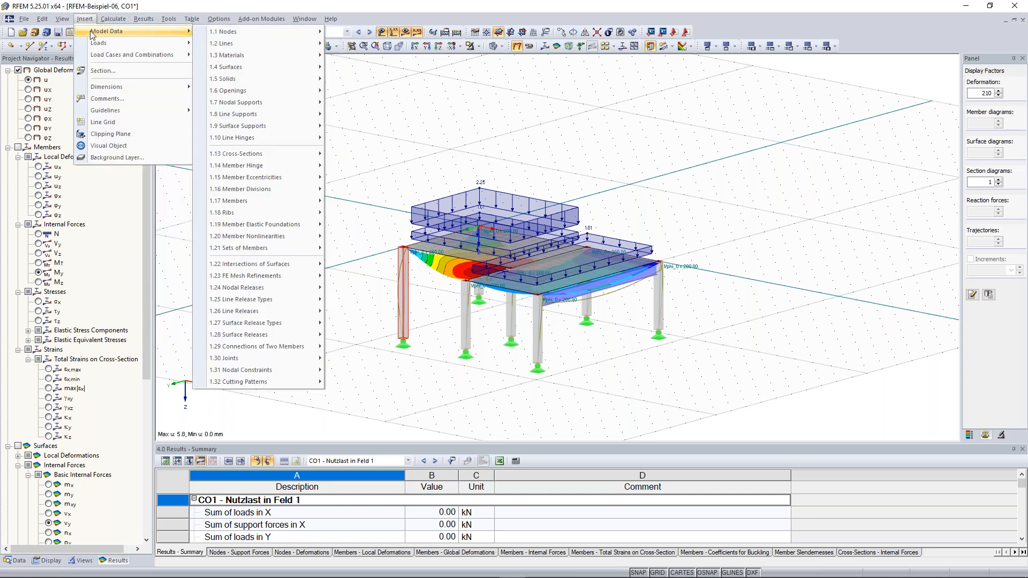
{"action": "mouse_move", "coordinate": [133, 49]}
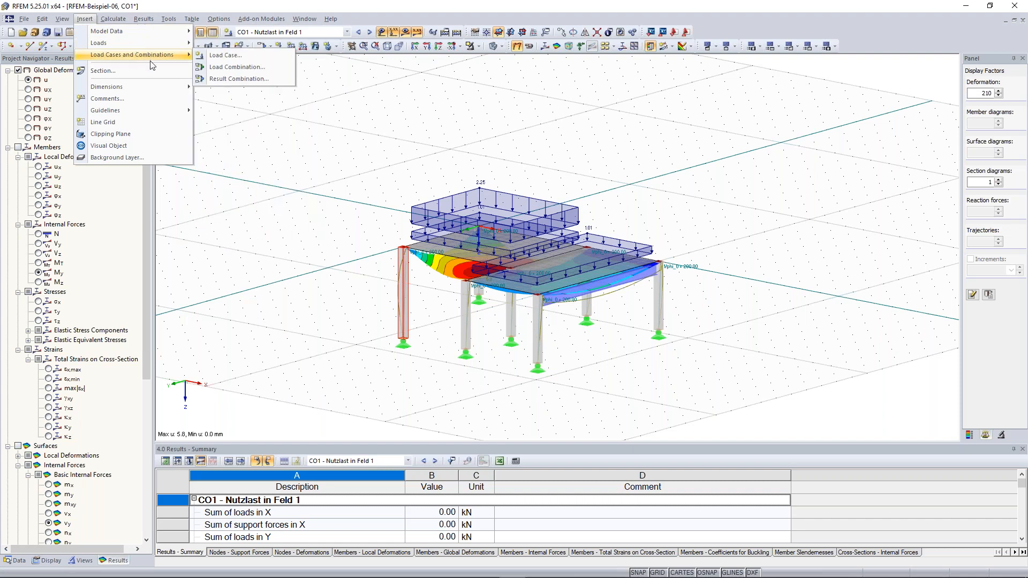
{"action": "left_click", "coordinate": [330, 176]}
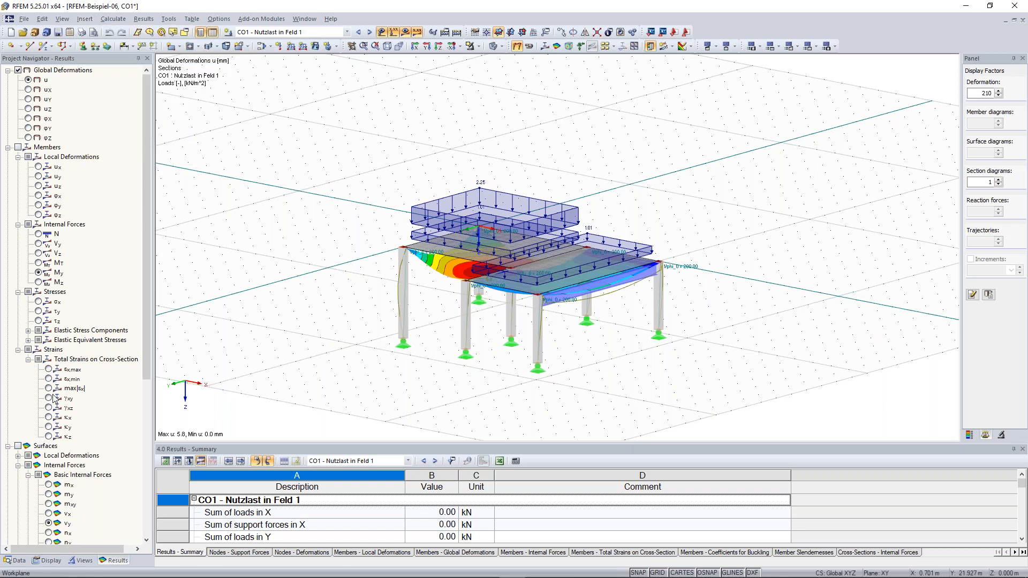
Step: Bring back the model's data tree and compare its entries with the model data, loads and load cases available for insertion
{"action": "left_click", "coordinate": [19, 560]}
{"action": "scroll", "coordinate": [145, 278], "scroll_direction": "up", "scroll_amount": 1}
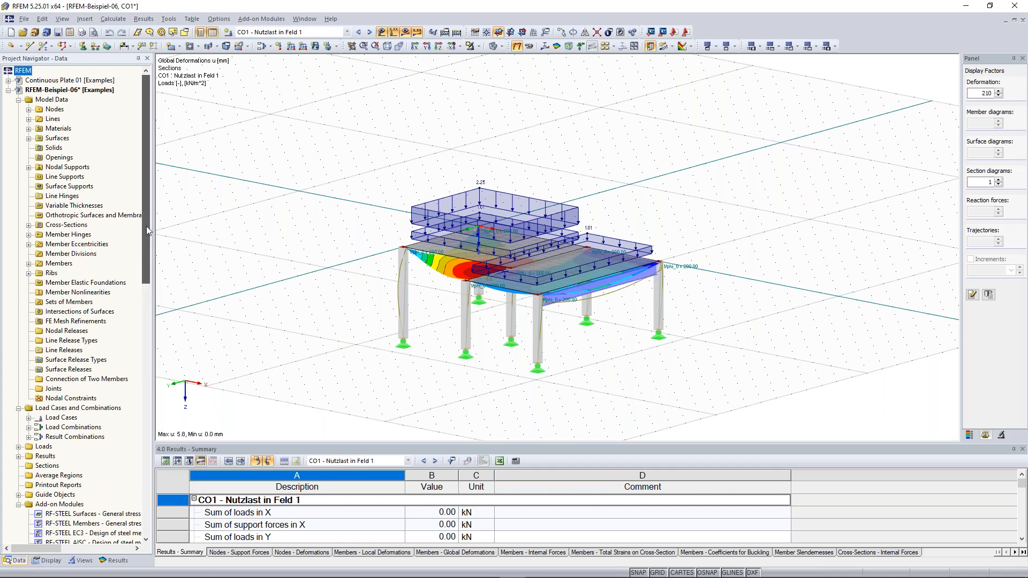
{"action": "middle_click_drag", "start_coordinate": [331, 162], "coordinate": [344, 197], "text": "ctrl"}
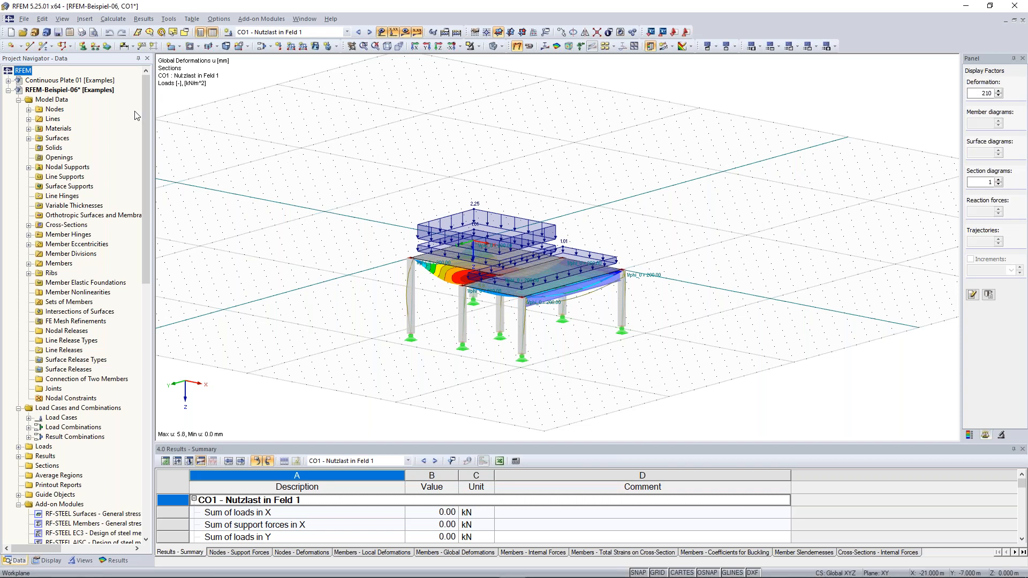
{"action": "left_click", "coordinate": [85, 19]}
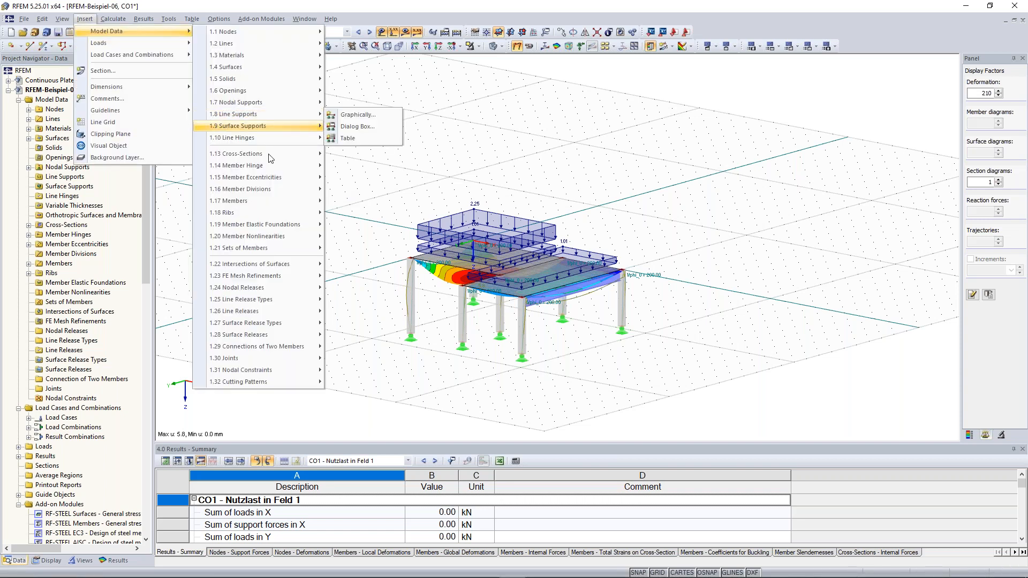
{"action": "mouse_move", "coordinate": [274, 190]}
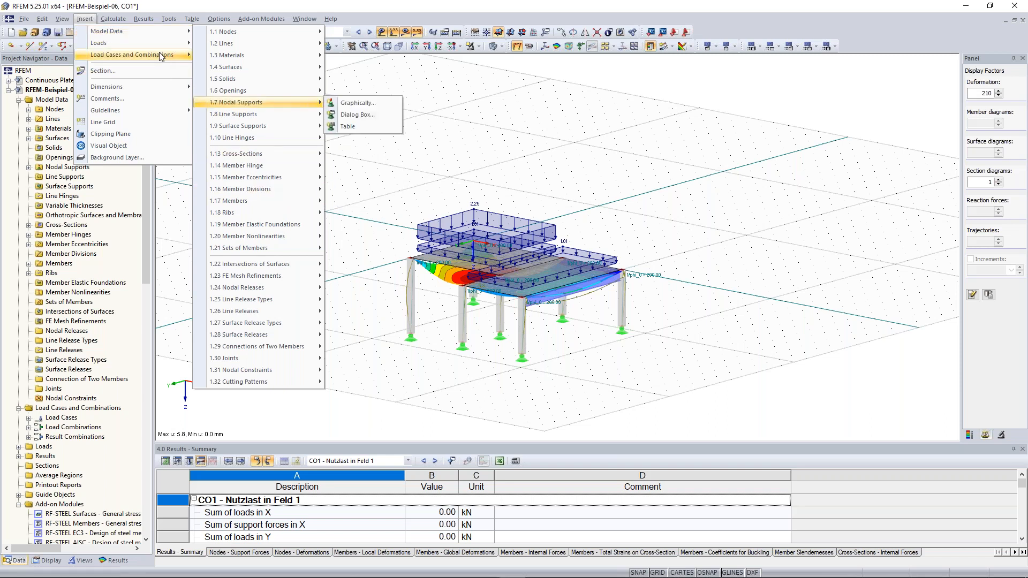
{"action": "mouse_move", "coordinate": [160, 57]}
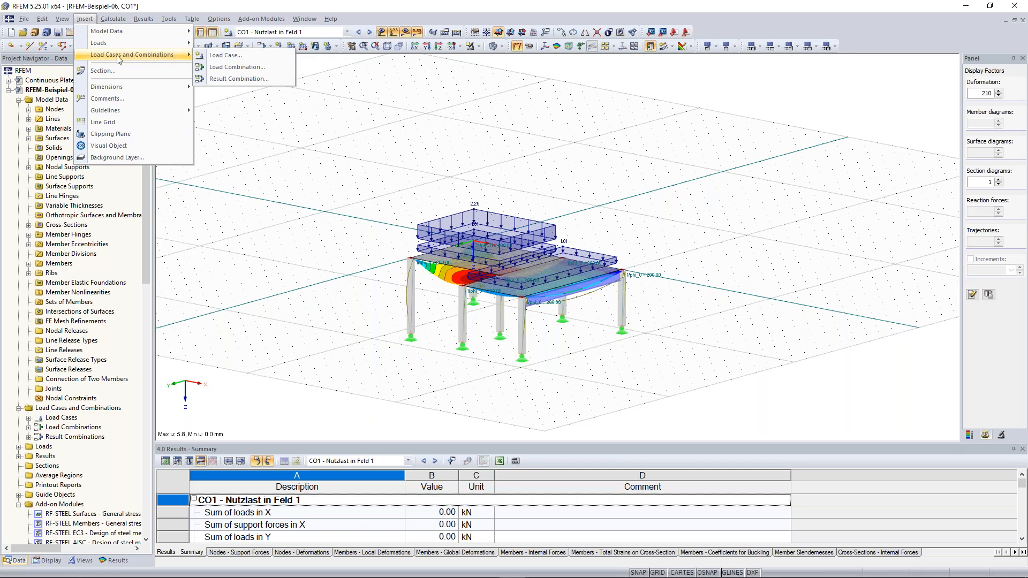
{"action": "mouse_move", "coordinate": [109, 45]}
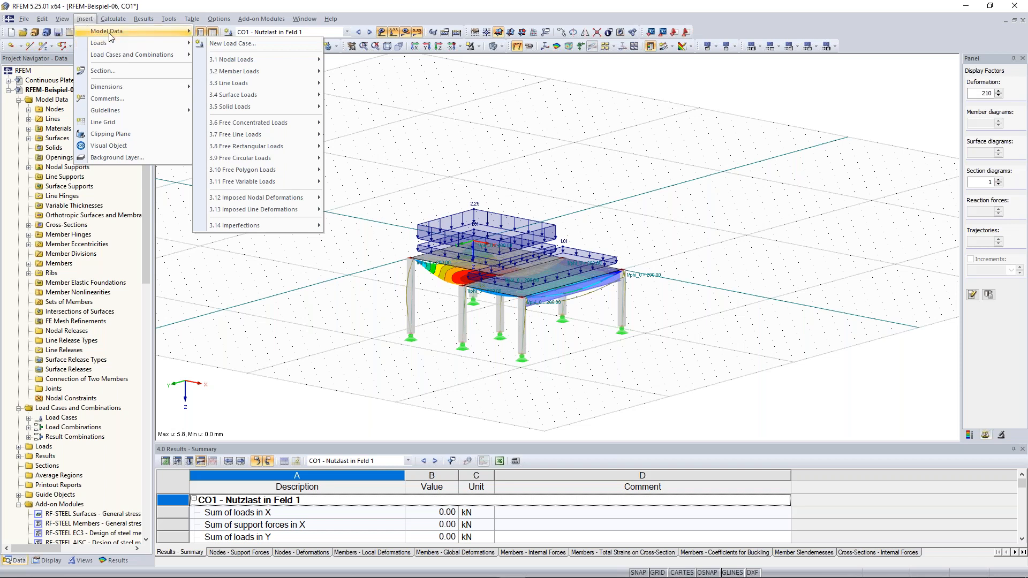
Step: Review the available languages and other program settings in Program Options, and leave without changing anything
{"action": "mouse_move", "coordinate": [119, 24]}
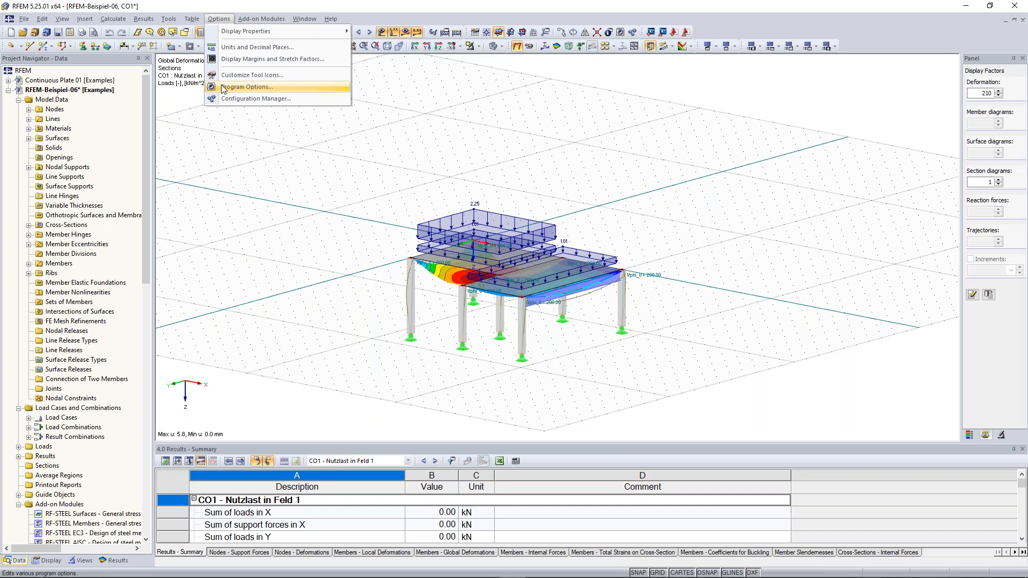
{"action": "left_click", "coordinate": [252, 88]}
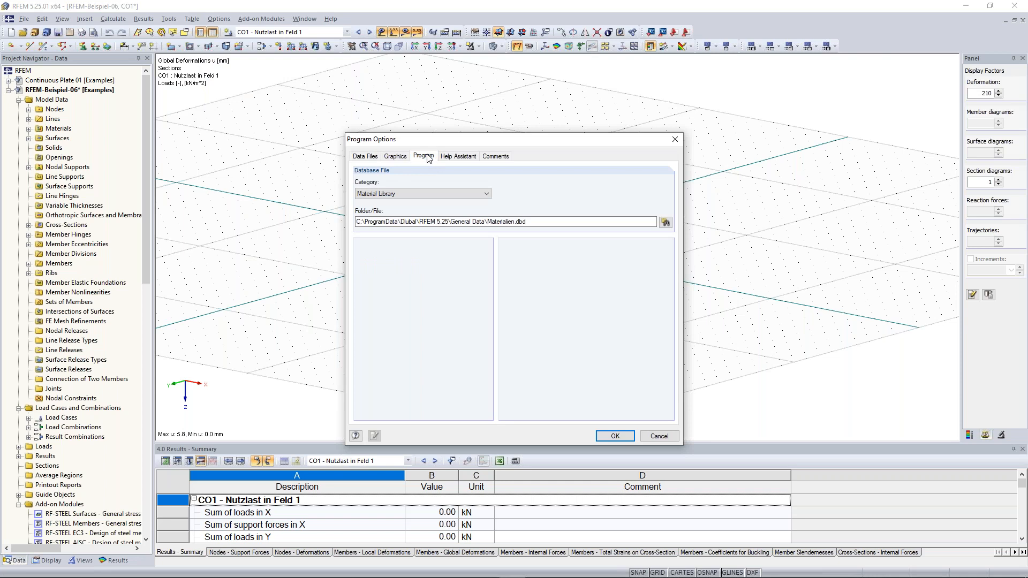
{"action": "left_click", "coordinate": [423, 156]}
{"action": "left_click", "coordinate": [423, 183]}
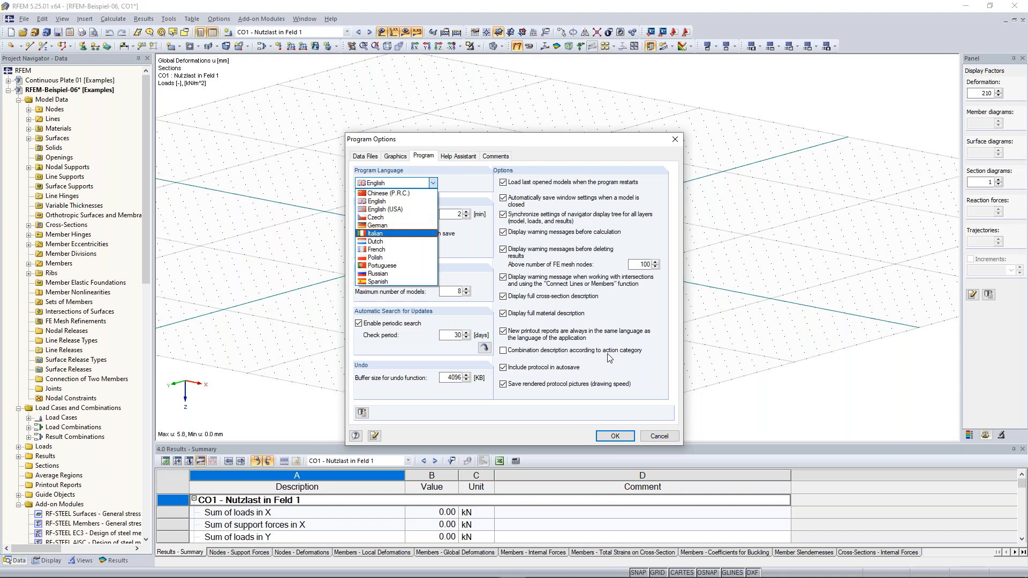
{"action": "left_click", "coordinate": [657, 437]}
{"action": "left_click", "coordinate": [659, 436]}
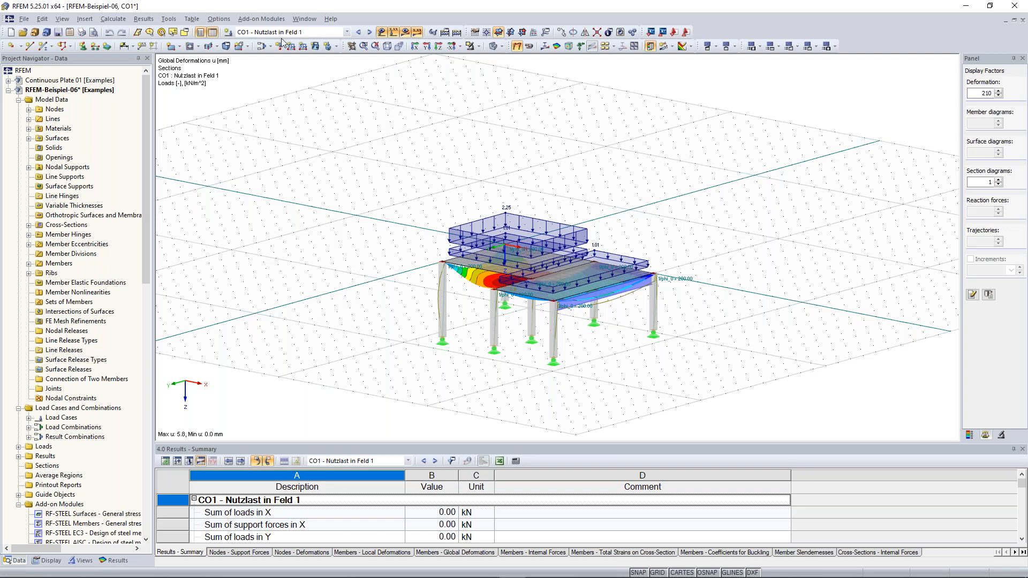
Step: Apply the "Standard with black background" configuration in the Configuration Manager and close it
{"action": "left_click", "coordinate": [218, 19]}
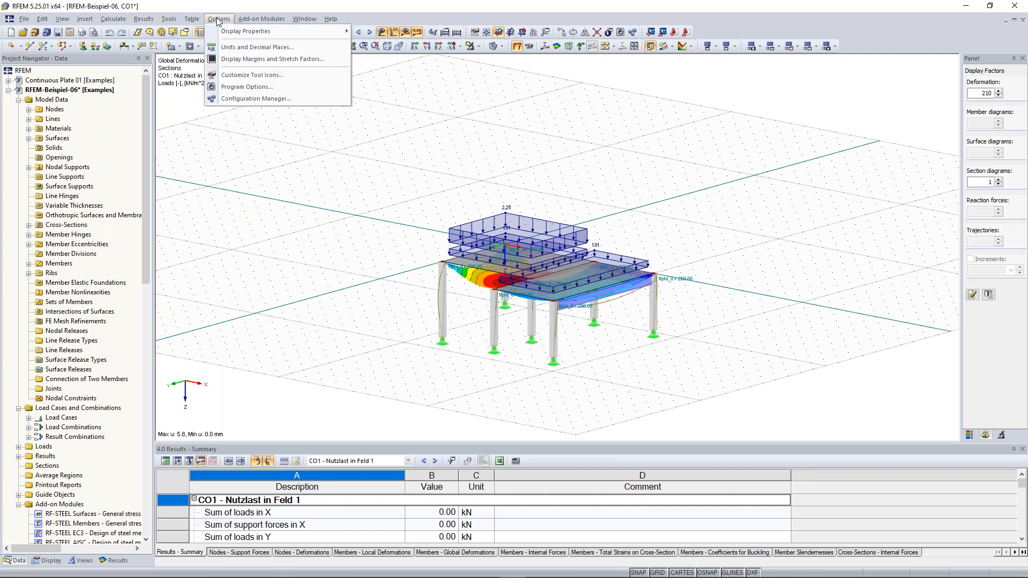
{"action": "left_click", "coordinate": [256, 99]}
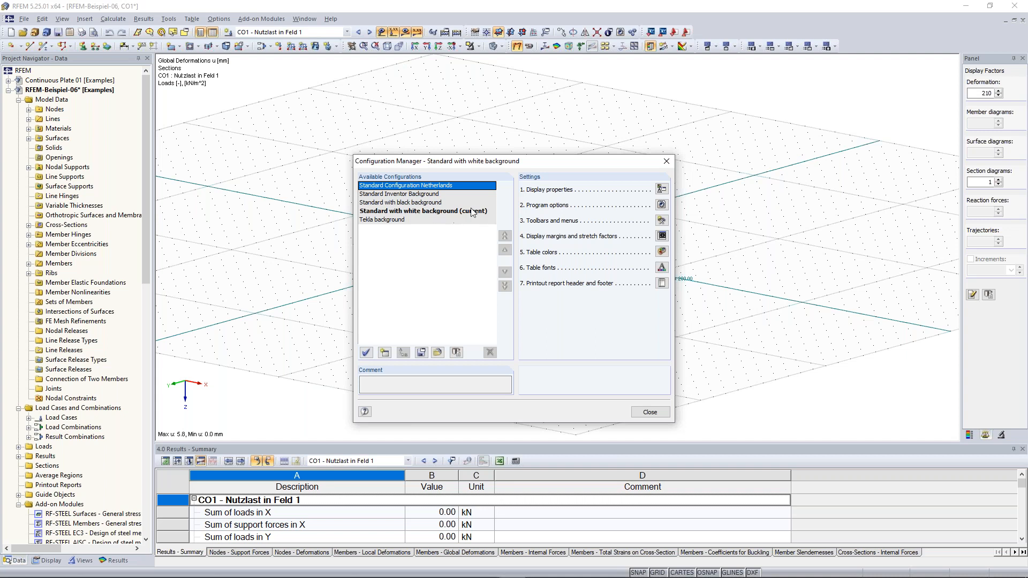
{"action": "left_click", "coordinate": [431, 204]}
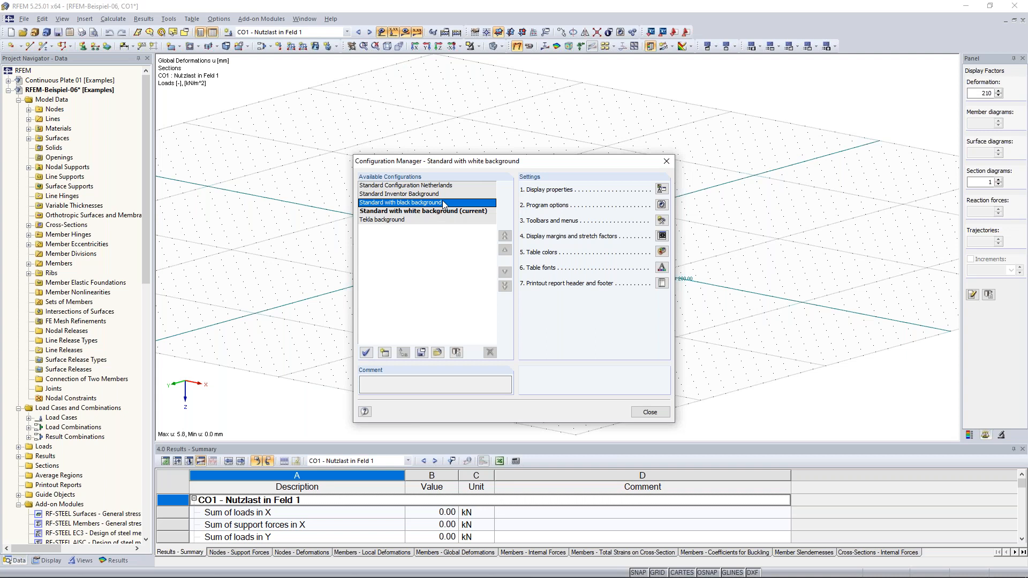
{"action": "double_click", "coordinate": [443, 203]}
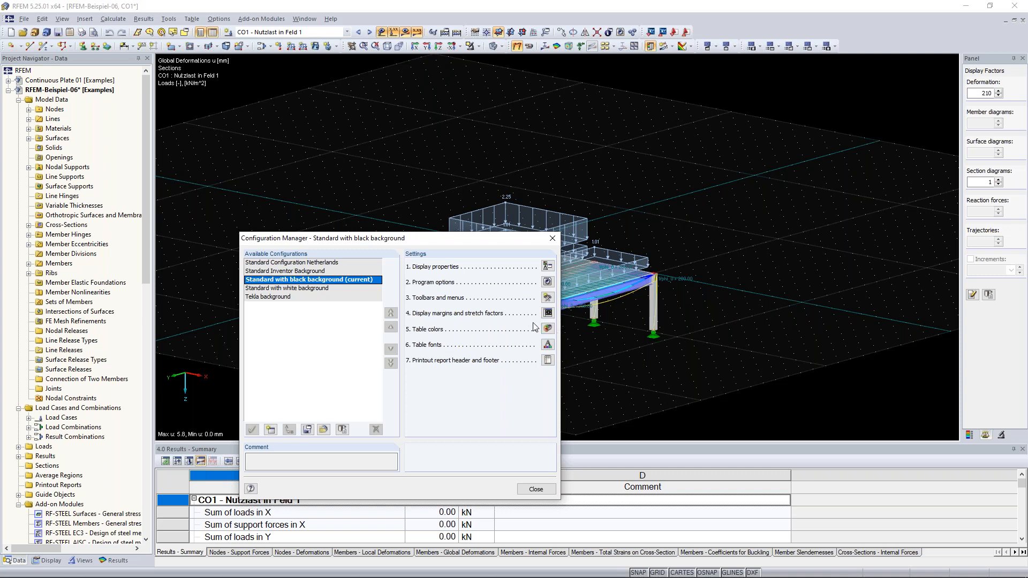
{"action": "left_click_drag", "start_coordinate": [469, 242], "coordinate": [553, 137]}
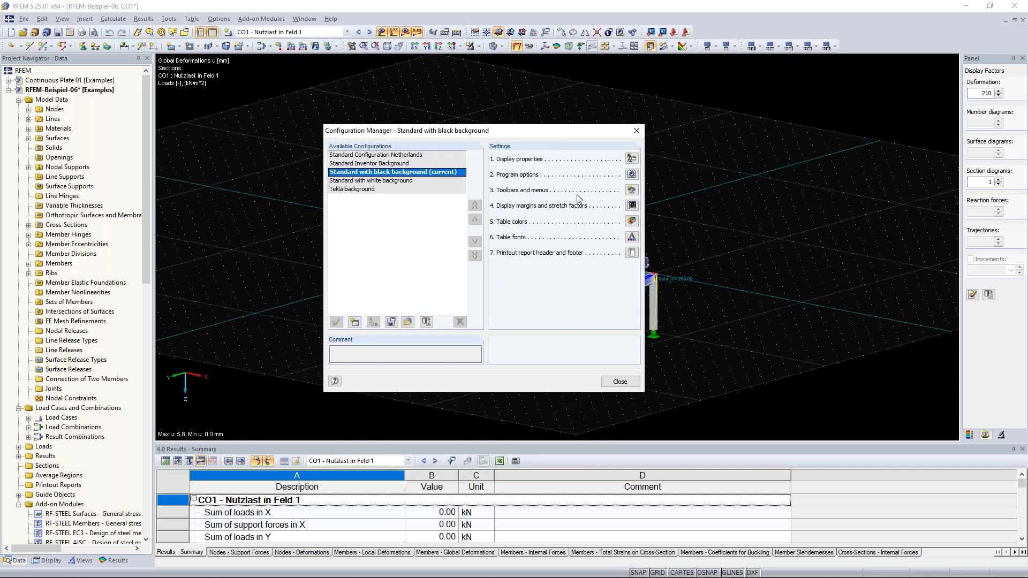
{"action": "left_click", "coordinate": [620, 381]}
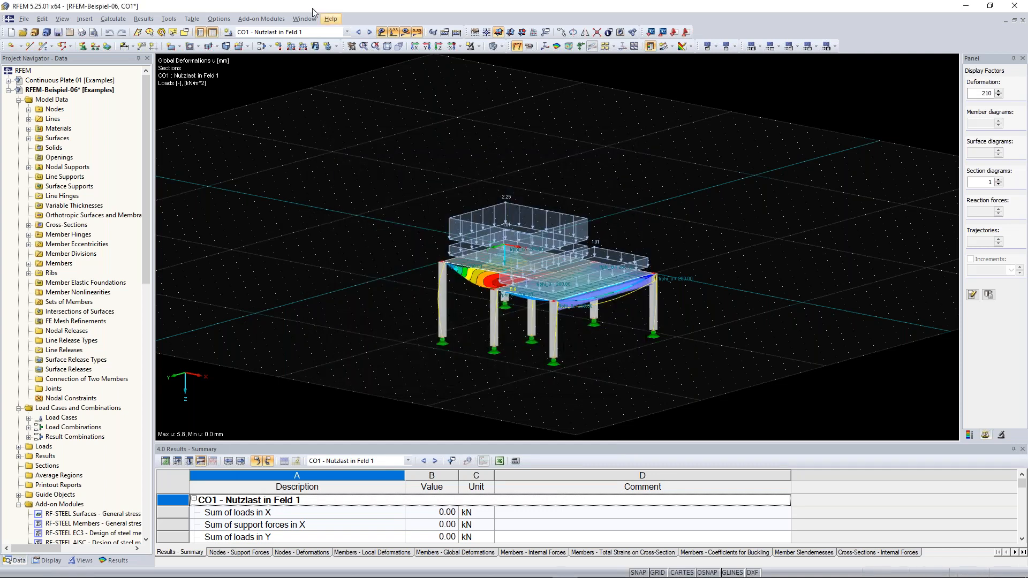
Step: Look through the window arrangement, calculation and FE mesh commands
{"action": "left_click", "coordinate": [261, 19]}
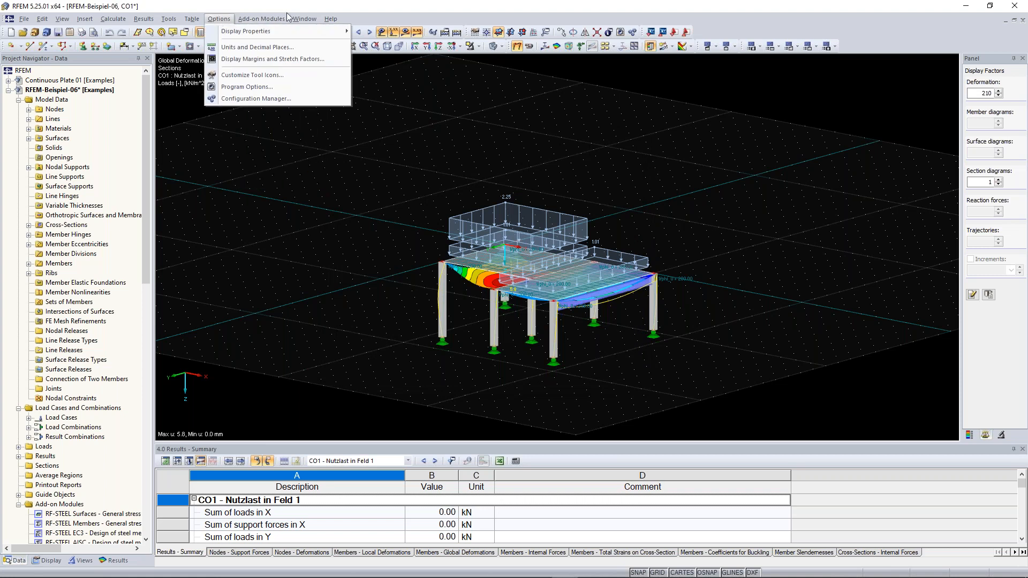
{"action": "mouse_move", "coordinate": [293, 24]}
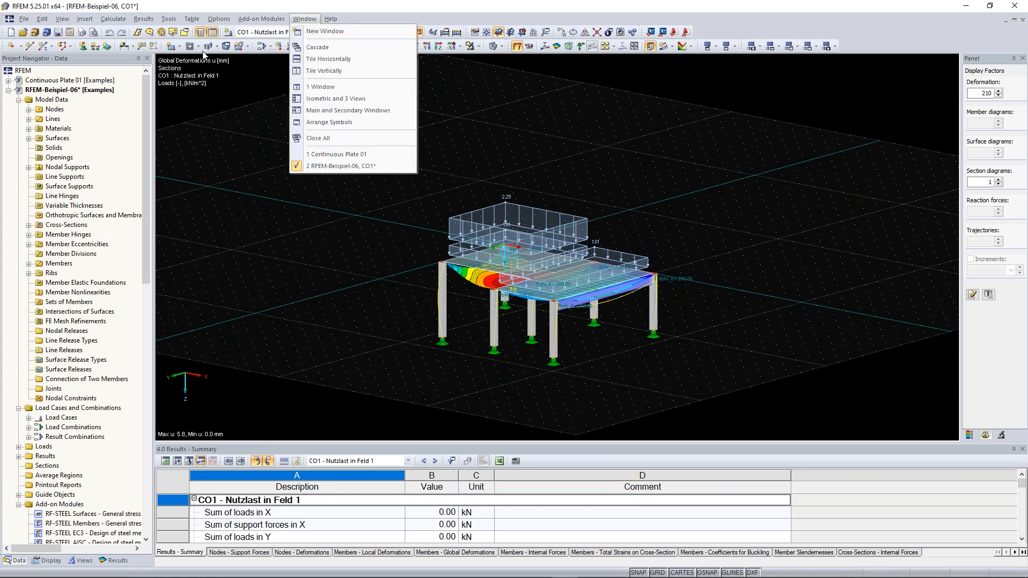
{"action": "mouse_move", "coordinate": [113, 19]}
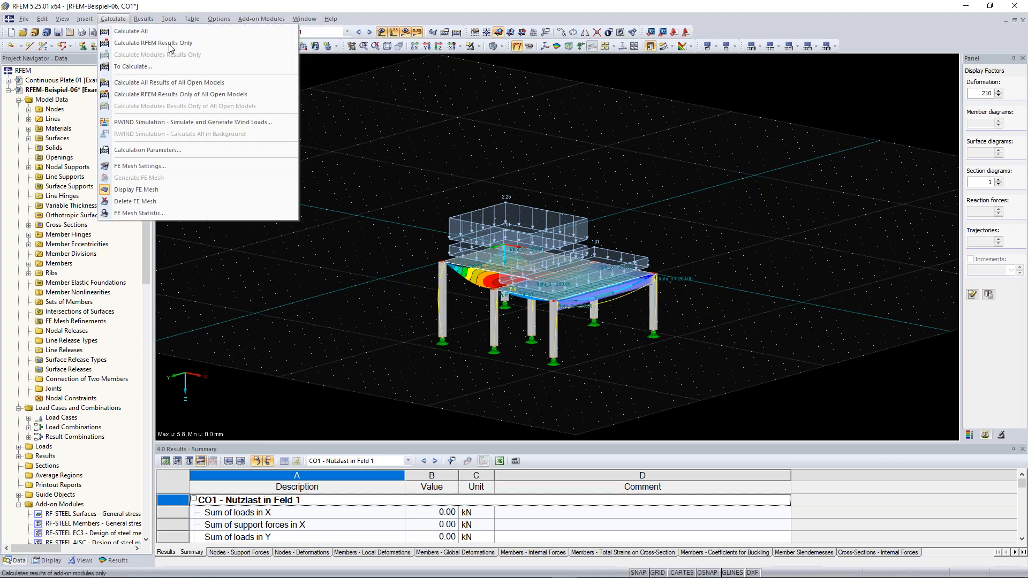
{"action": "left_click", "coordinate": [170, 47]}
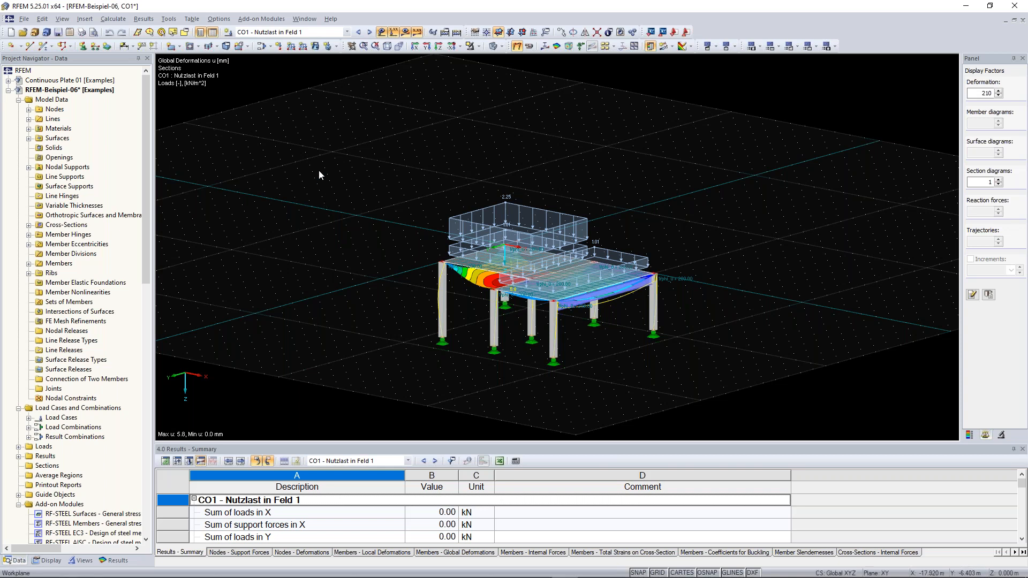
Step: Try placing nodes, including one at X 1, Y -14, Z 0 m, and connecting them with lines, and undo these additions
{"action": "left_click", "coordinate": [11, 49]}
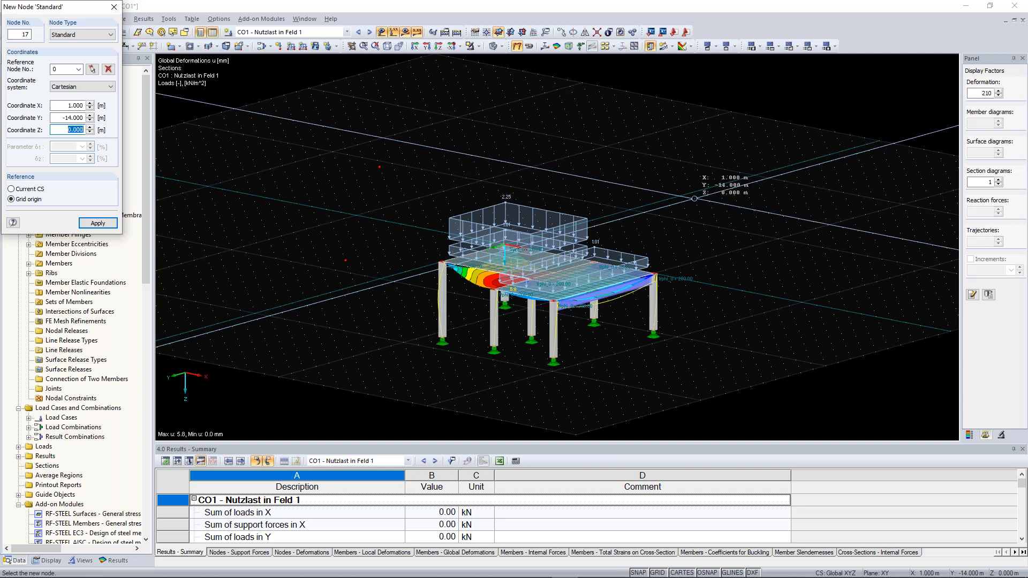
{"action": "left_click", "coordinate": [694, 199]}
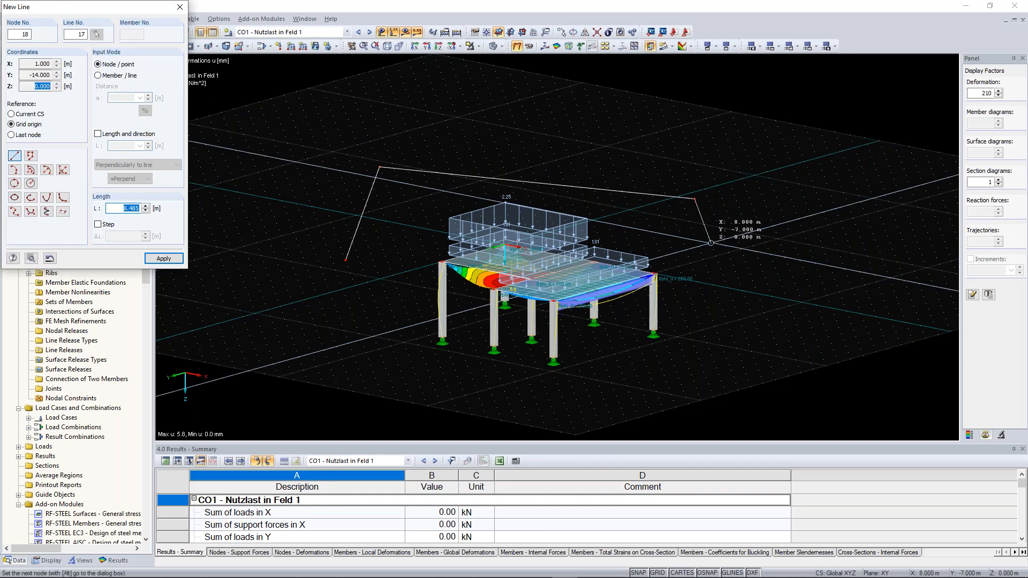
{"action": "key", "text": "Escape"}
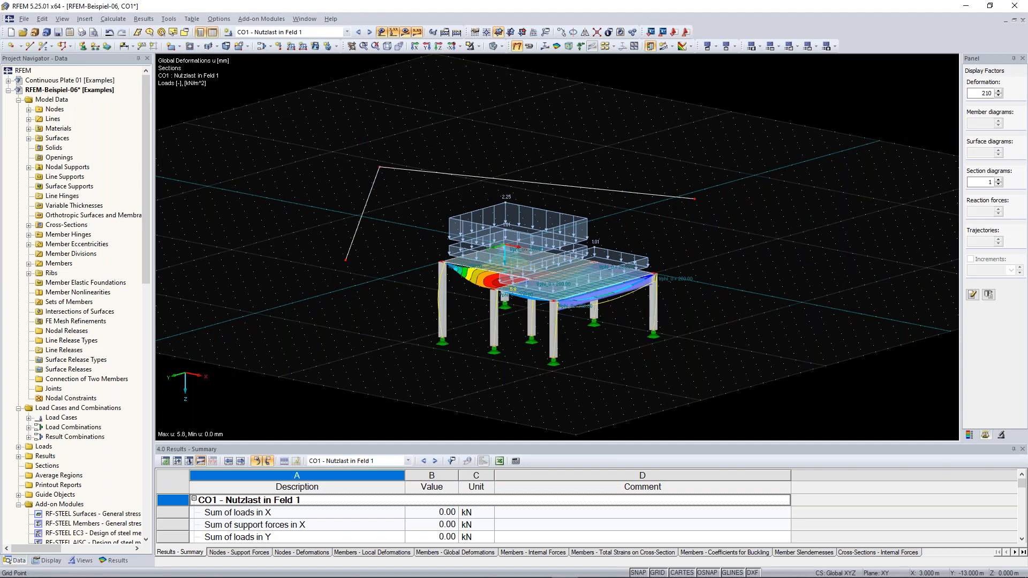
{"action": "key", "text": "ctrl+z"}
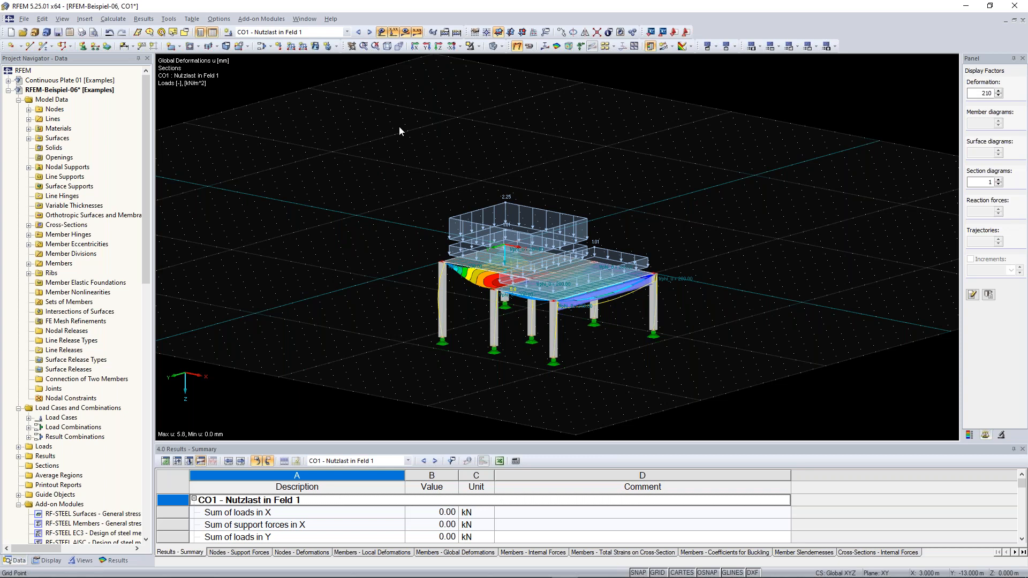
Step: Switch the display configuration in the Configuration Manager back to the one with a white background
{"action": "left_click", "coordinate": [219, 19]}
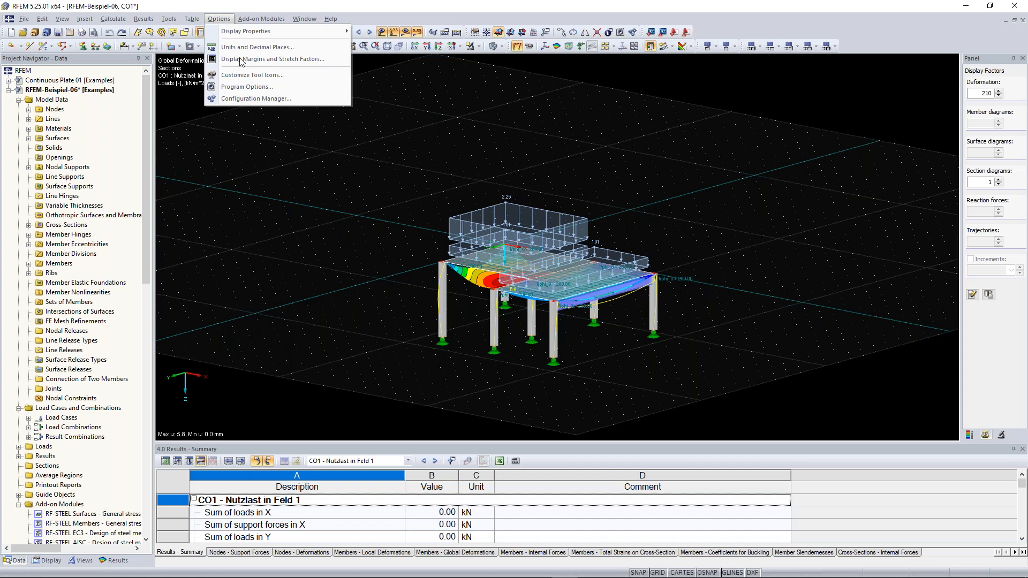
{"action": "left_click", "coordinate": [256, 99]}
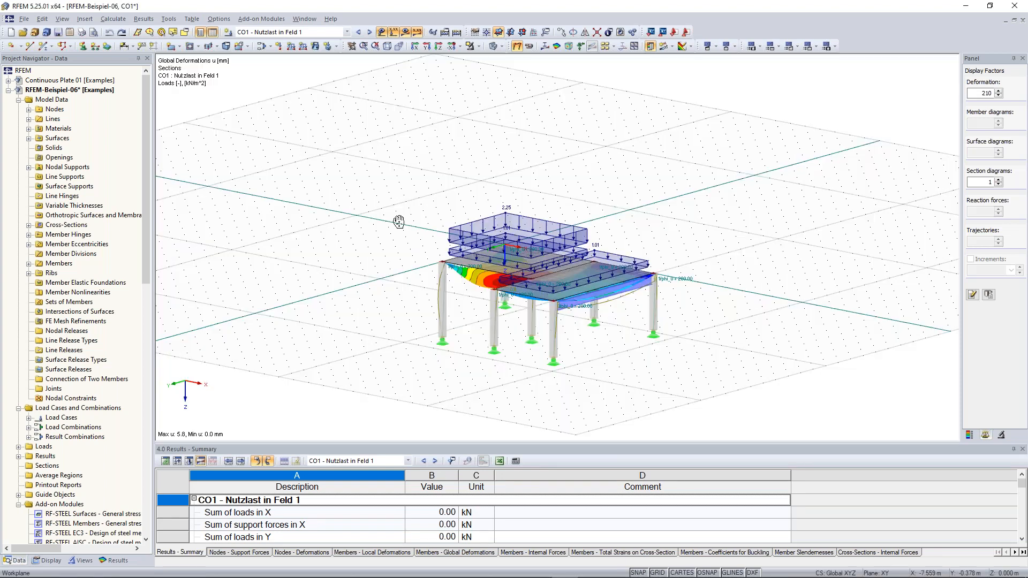
{"action": "middle_click_drag", "start_coordinate": [398, 223], "coordinate": [425, 220]}
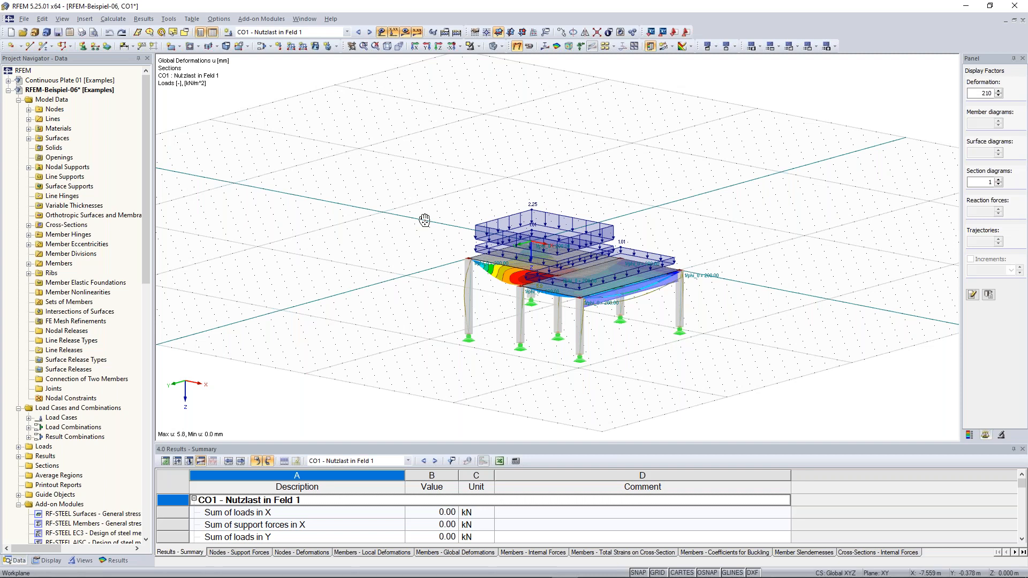
{"action": "middle_click_drag", "start_coordinate": [425, 220], "coordinate": [427, 221]}
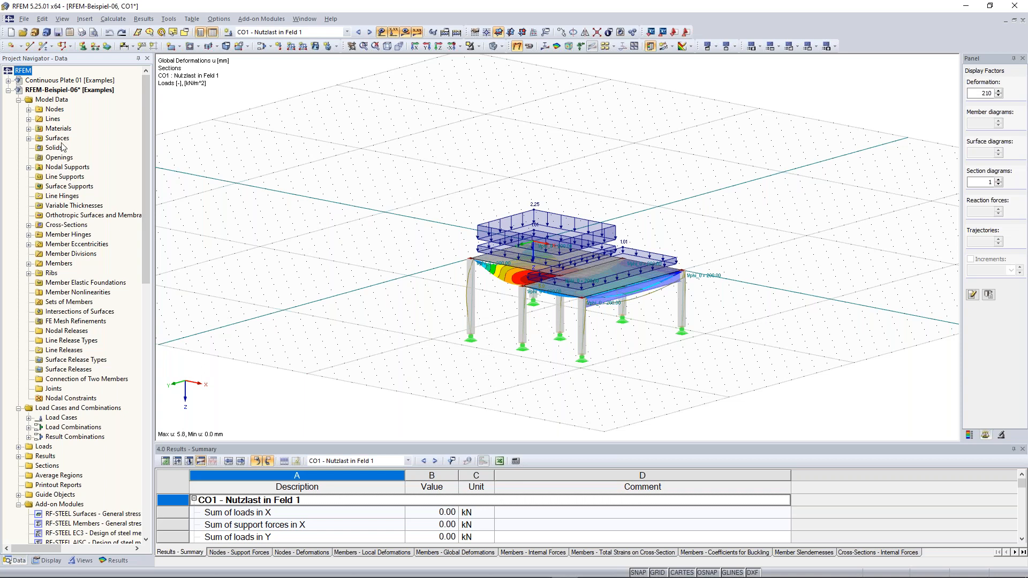
Step: Examine the commands for nodes, the listed nodes and lines, and where selected entries such as node 6 and line 5 lie in the model
{"action": "right_click", "coordinate": [54, 109]}
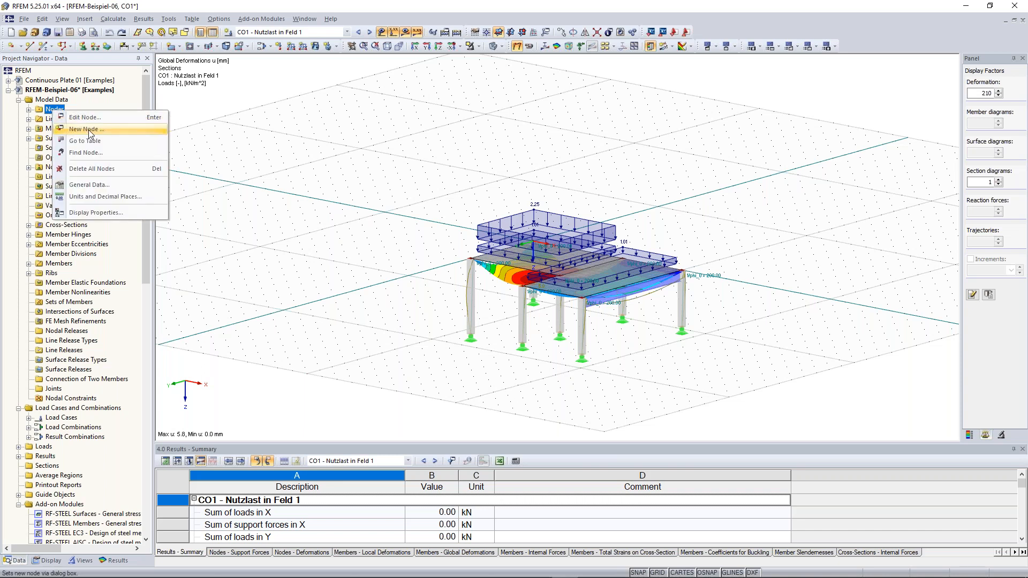
{"action": "left_click", "coordinate": [149, 103]}
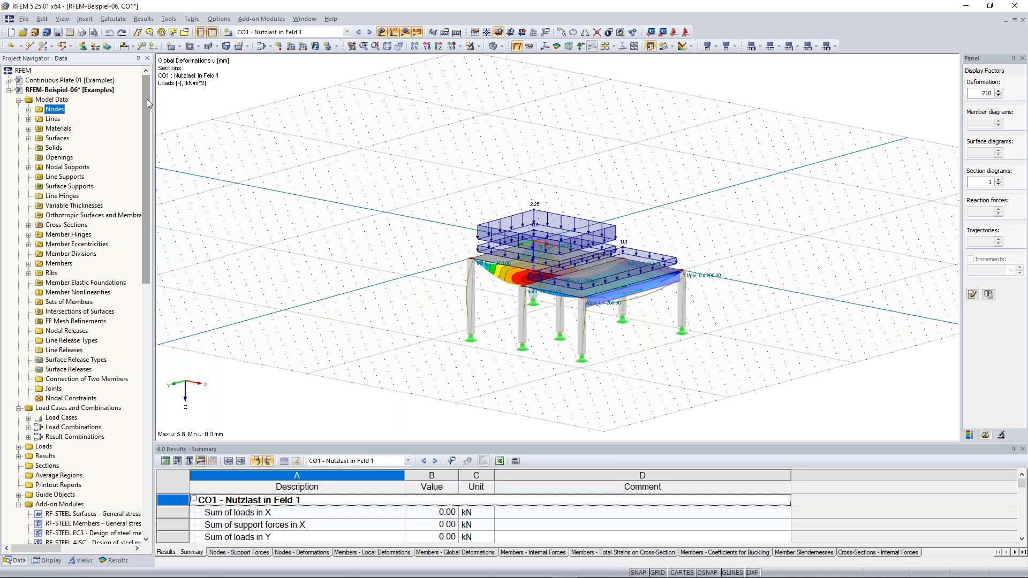
{"action": "left_click", "coordinate": [29, 109]}
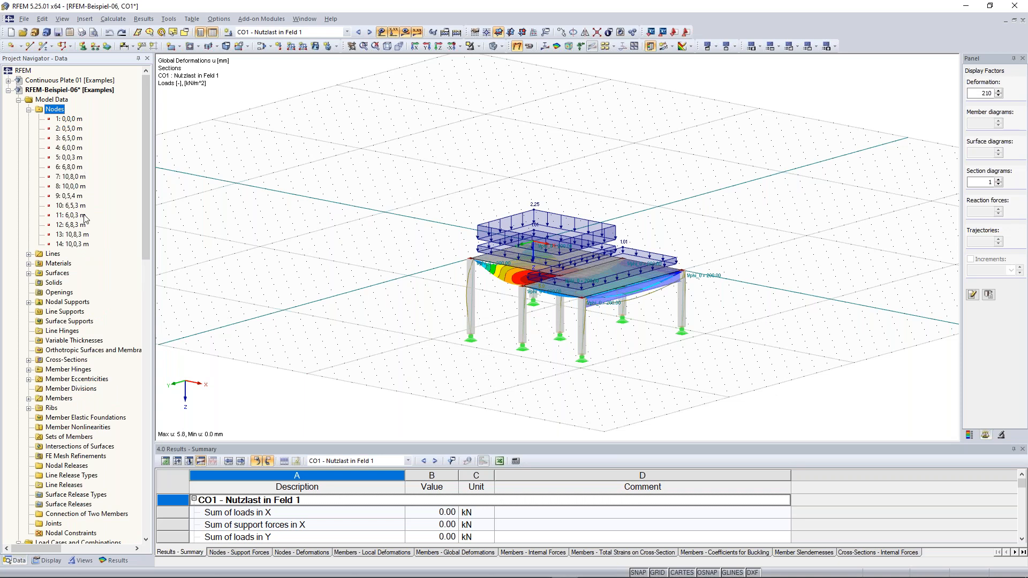
{"action": "left_click", "coordinate": [68, 168]}
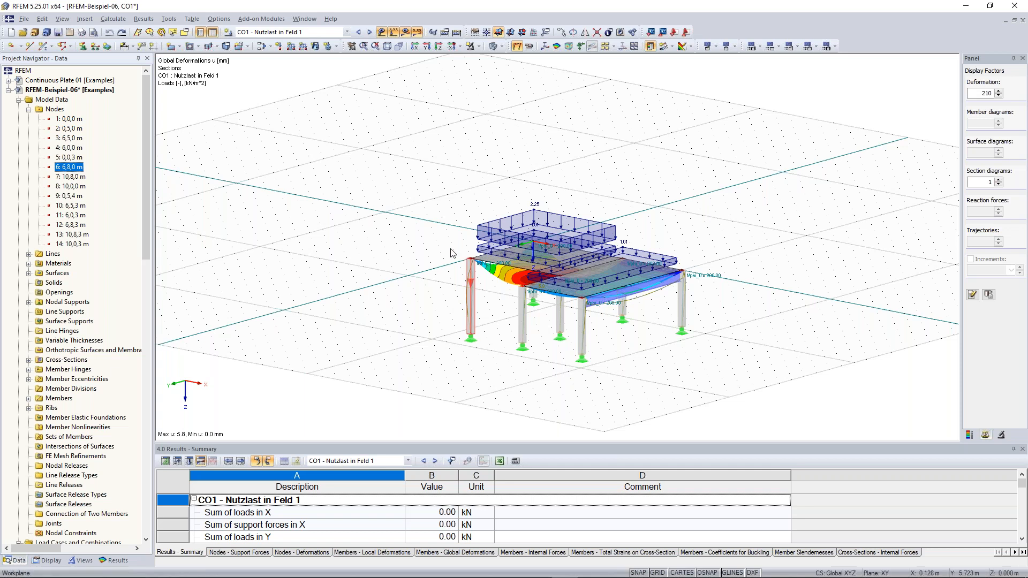
{"action": "mouse_move", "coordinate": [406, 238]}
{"action": "middle_mouse_down"}
{"action": "mouse_move", "coordinate": [361, 235]}
{"action": "mouse_move", "coordinate": [420, 224]}
{"action": "mouse_move", "coordinate": [420, 239]}
{"action": "mouse_move", "coordinate": [419, 229]}
{"action": "middle_mouse_up"}
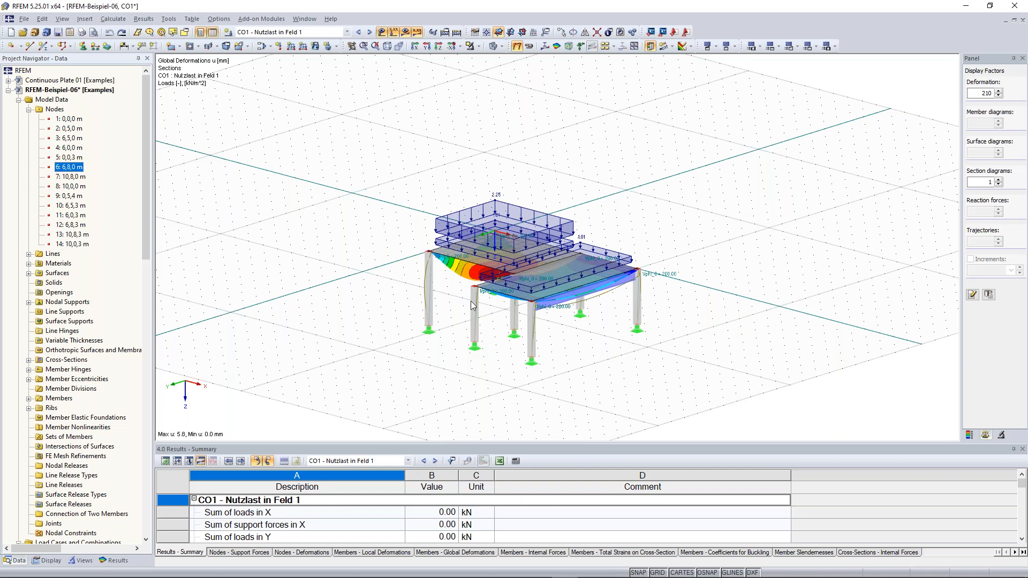
{"action": "middle_click_drag", "start_coordinate": [471, 301], "coordinate": [476, 293], "text": "ctrl"}
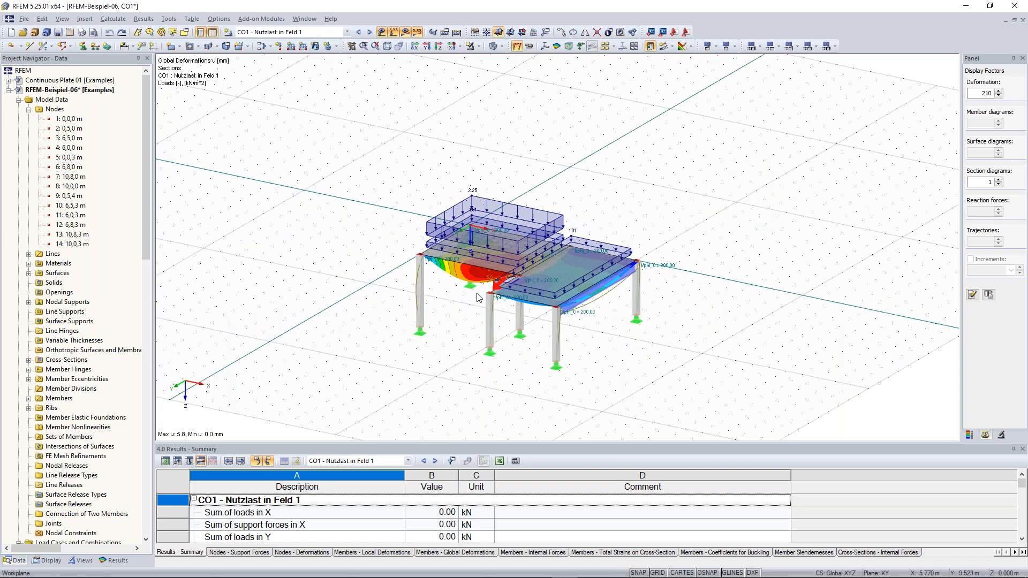
{"action": "left_click", "coordinate": [29, 254]}
{"action": "left_click", "coordinate": [81, 307]}
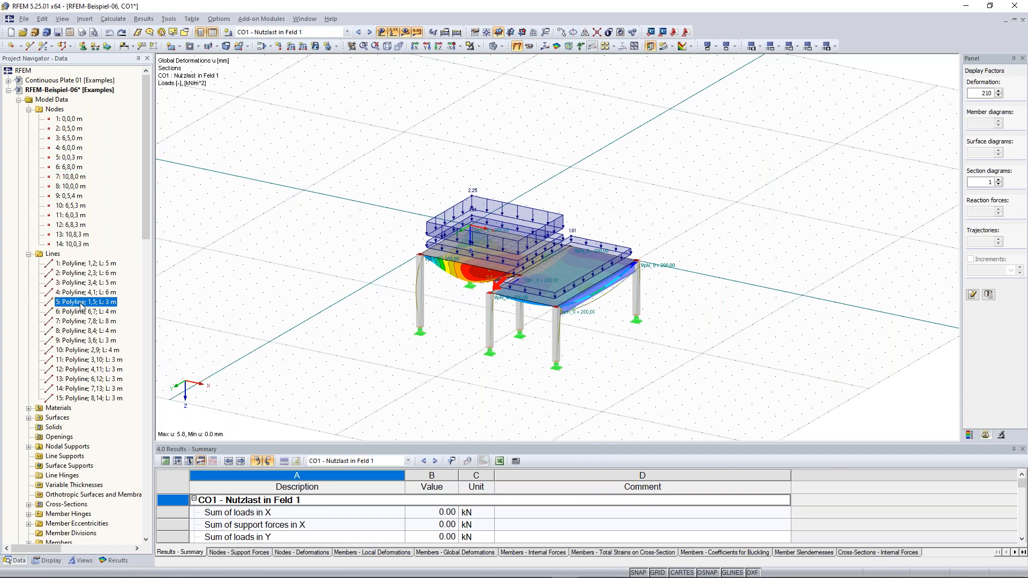
{"action": "left_click", "coordinate": [76, 350]}
{"action": "left_click", "coordinate": [29, 253]}
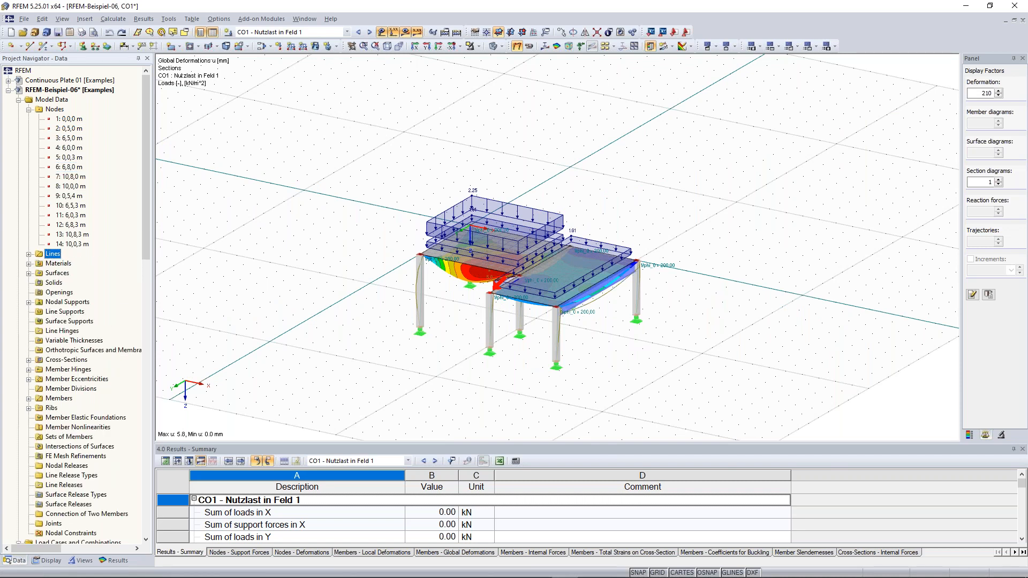
{"action": "left_click", "coordinate": [29, 110]}
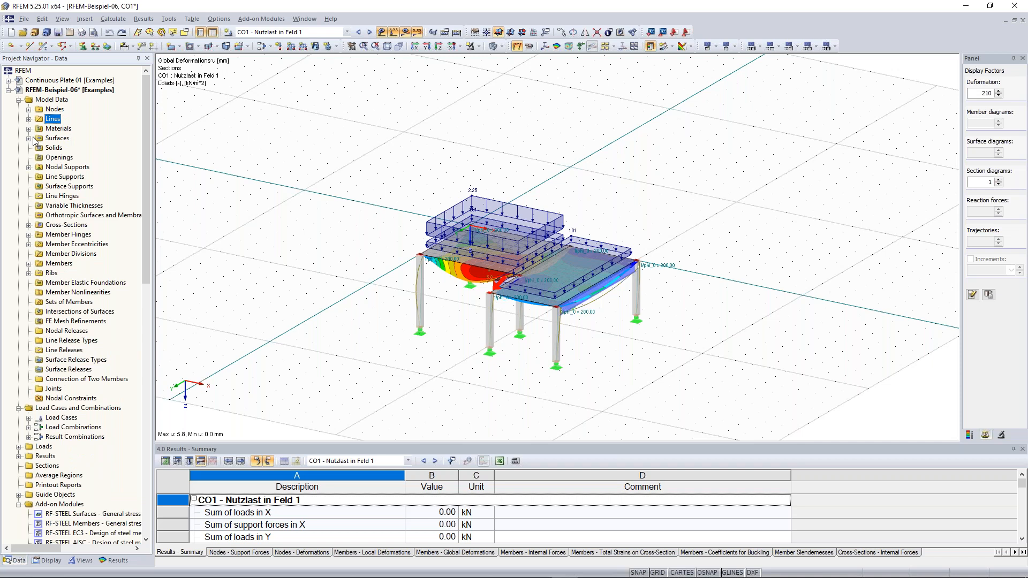
Step: Look through the surfaces and materials in the model data, including the editing commands available for materials
{"action": "left_click", "coordinate": [30, 139]}
{"action": "left_click", "coordinate": [30, 138]}
{"action": "left_click", "coordinate": [29, 129]}
{"action": "left_click", "coordinate": [29, 129]}
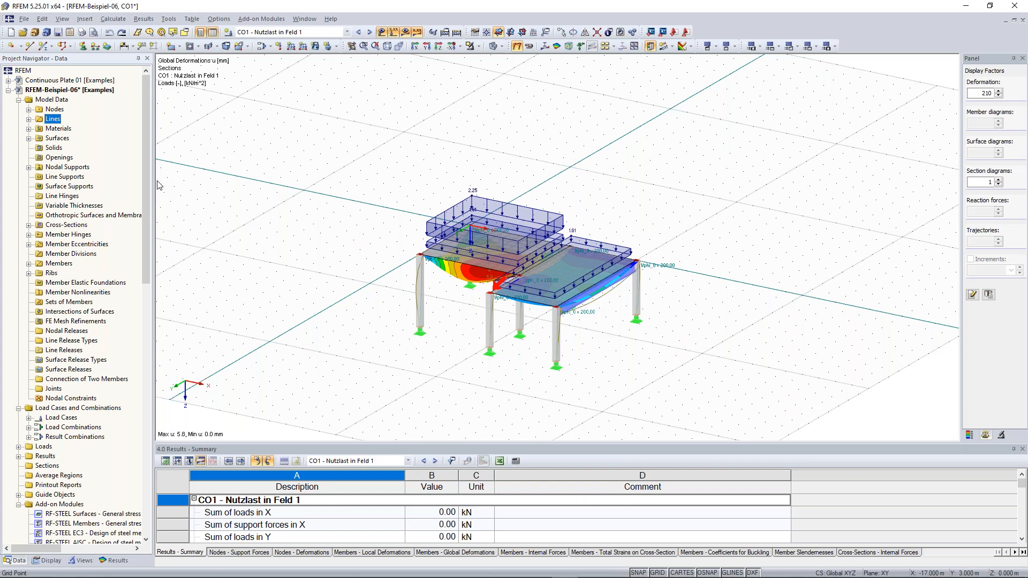
{"action": "left_click", "coordinate": [29, 129]}
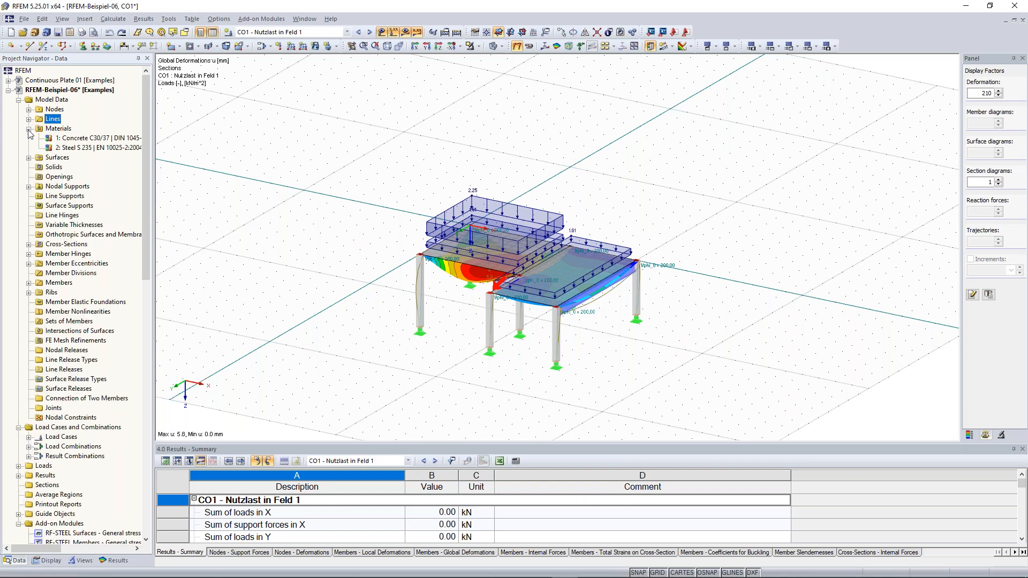
{"action": "right_click", "coordinate": [55, 131]}
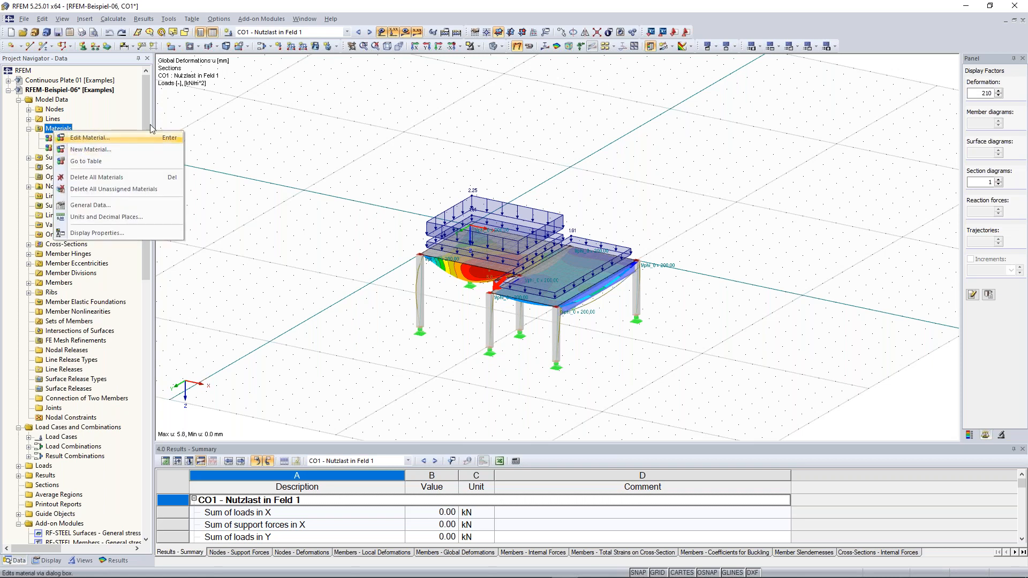
{"action": "left_click", "coordinate": [29, 129]}
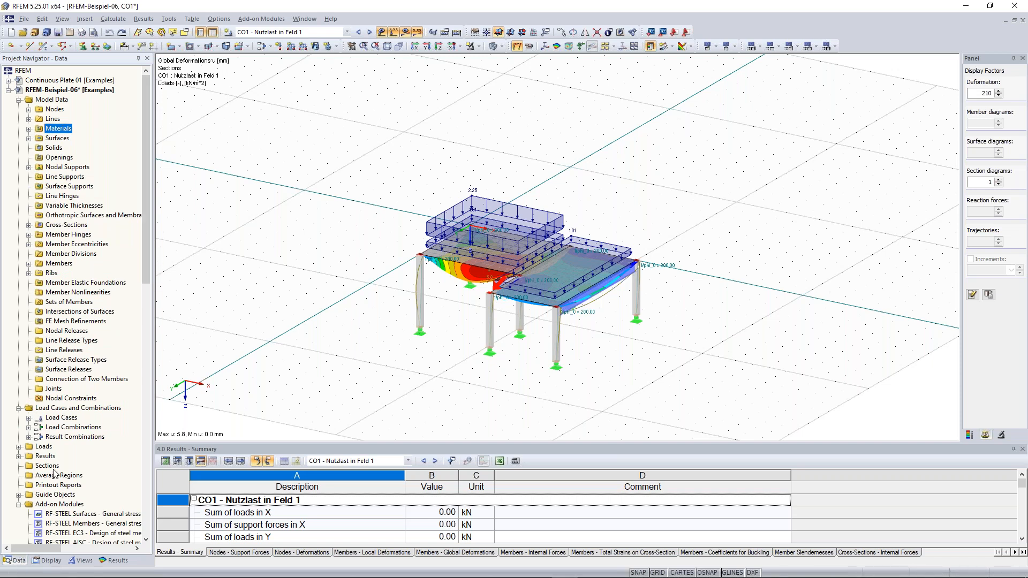
Step: Hide all loads through the model's display settings and show them again
{"action": "left_click", "coordinate": [49, 560]}
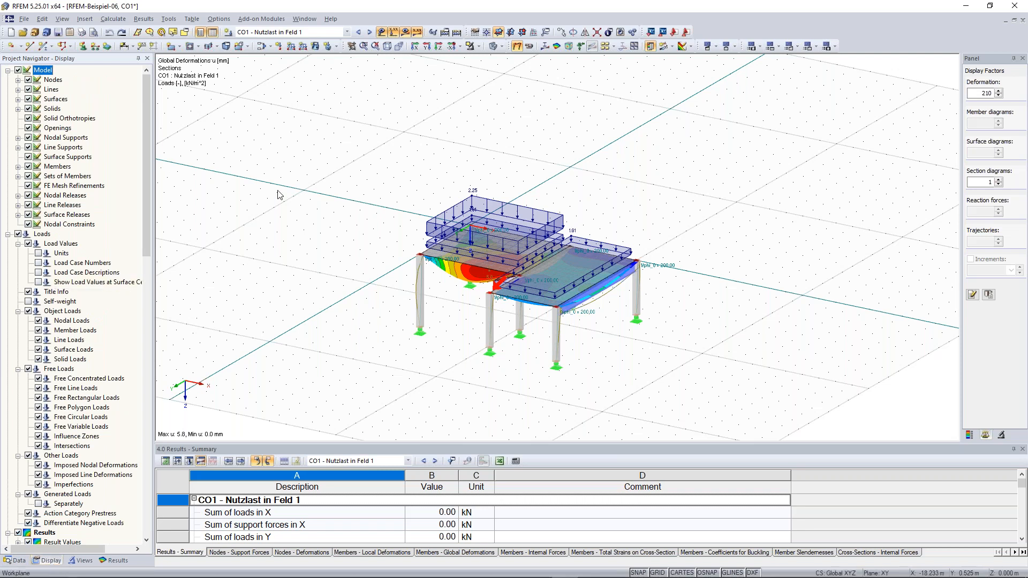
{"action": "middle_click_drag", "start_coordinate": [625, 199], "coordinate": [428, 192], "text": "ctrl"}
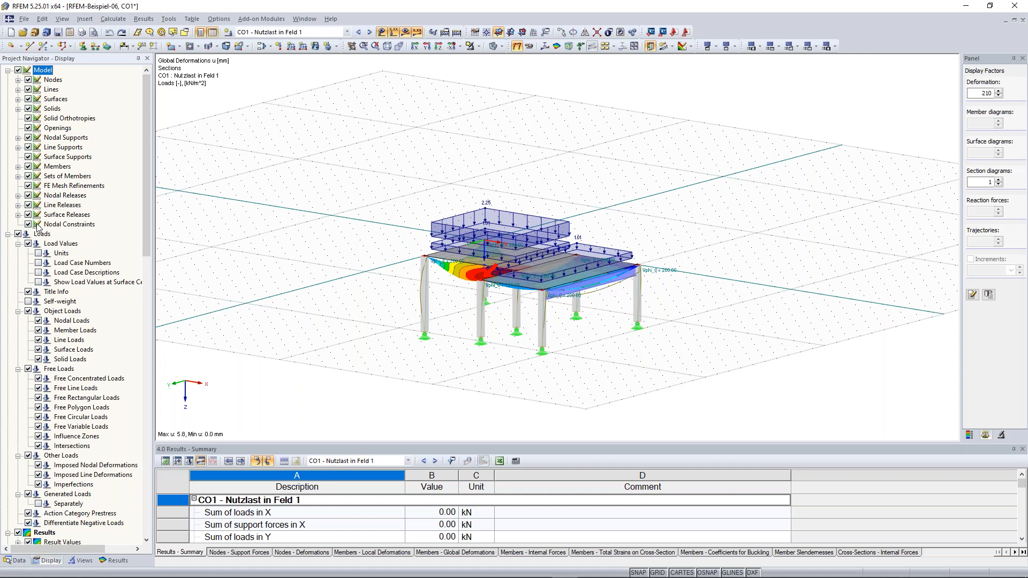
{"action": "left_click", "coordinate": [18, 234]}
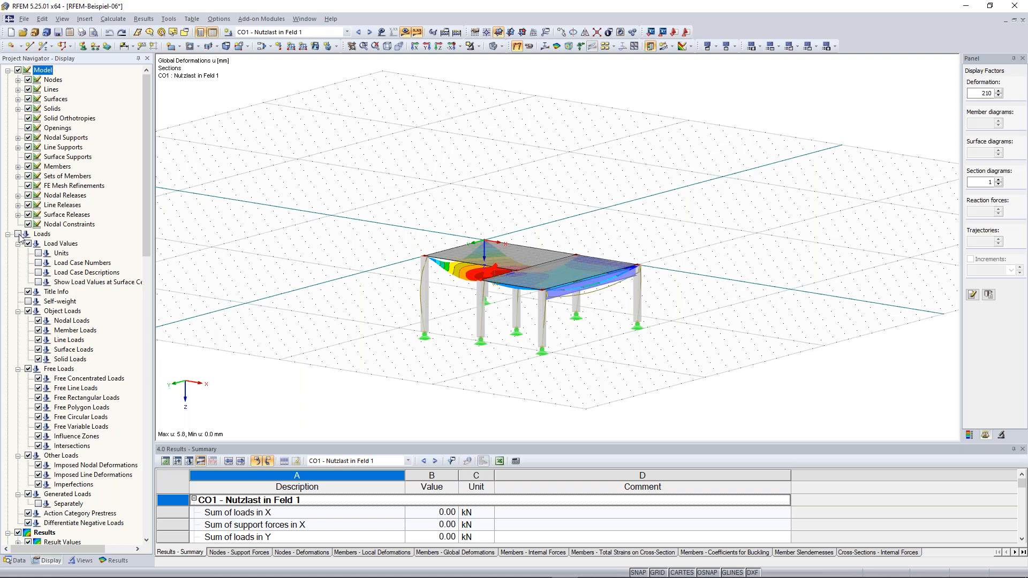
{"action": "left_click", "coordinate": [18, 234]}
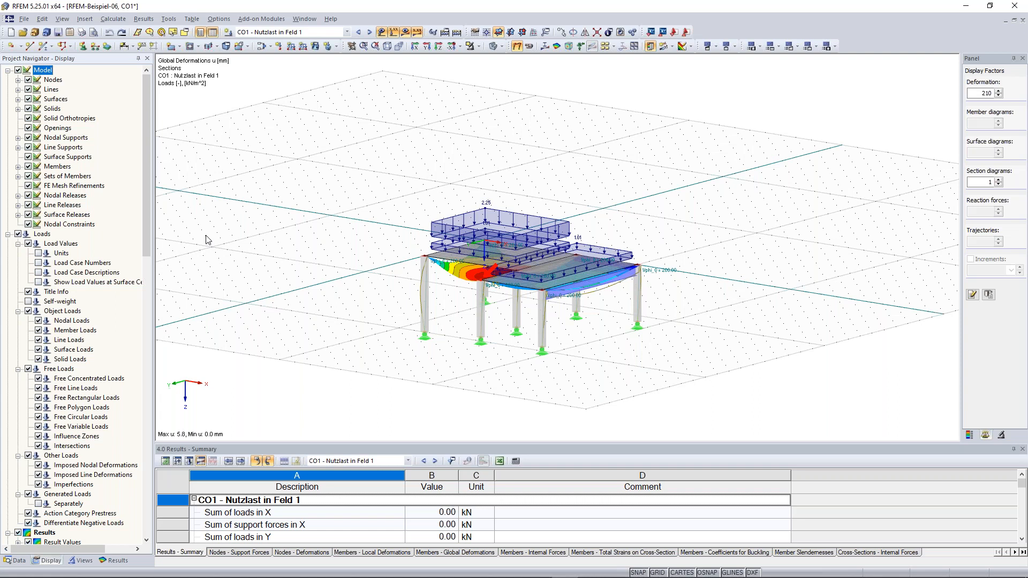
Step: Hide the loads with the quick load display toggle and examine the structure's deformation
{"action": "left_click", "coordinate": [380, 33]}
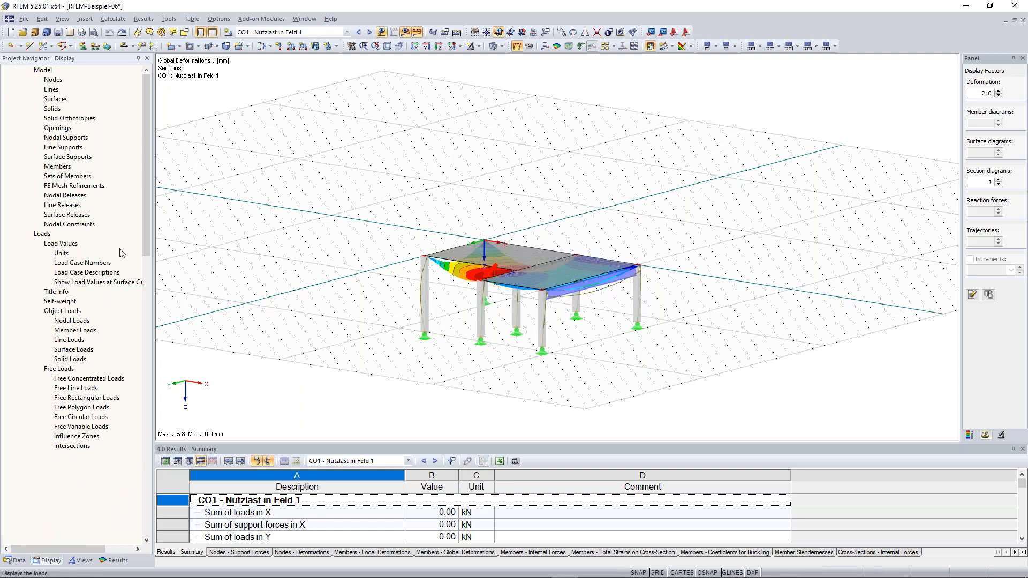
{"action": "middle_click_drag", "start_coordinate": [329, 213], "coordinate": [306, 194]}
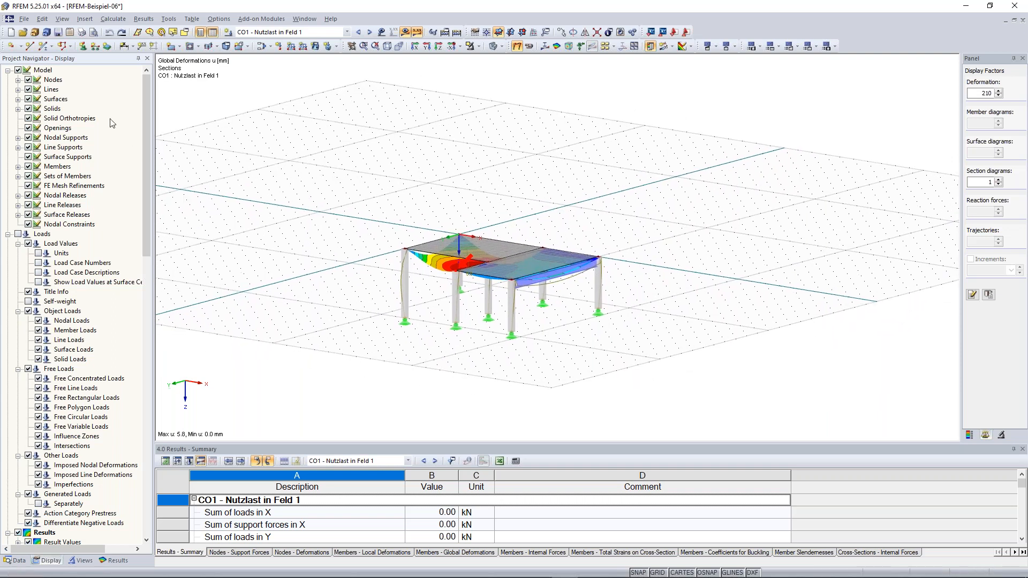
{"action": "scroll", "coordinate": [399, 227], "scroll_direction": "up", "scroll_amount": 1}
{"action": "middle_click_drag", "start_coordinate": [400, 227], "coordinate": [382, 219]}
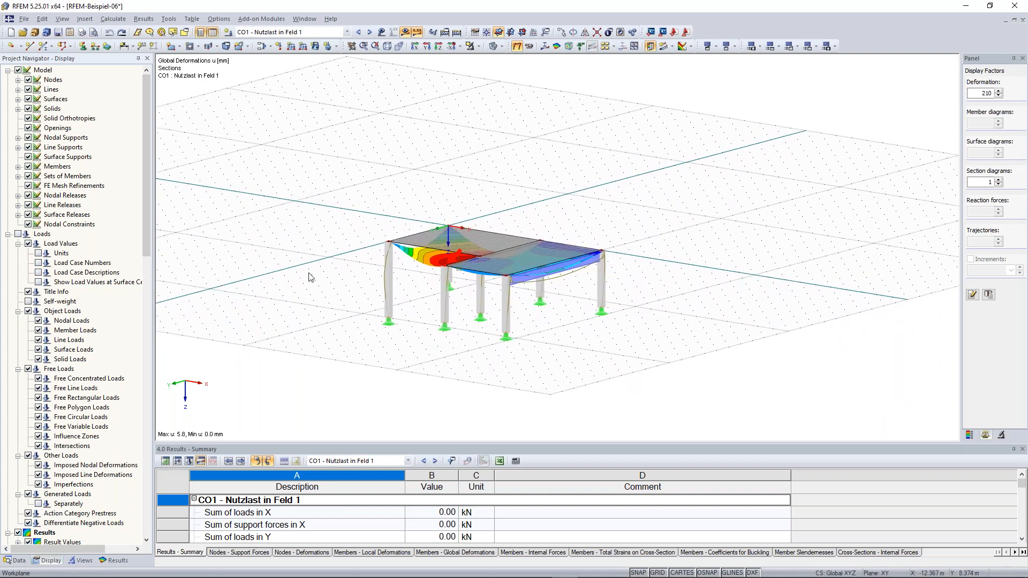
{"action": "scroll", "coordinate": [362, 321], "scroll_direction": "up", "scroll_amount": 1}
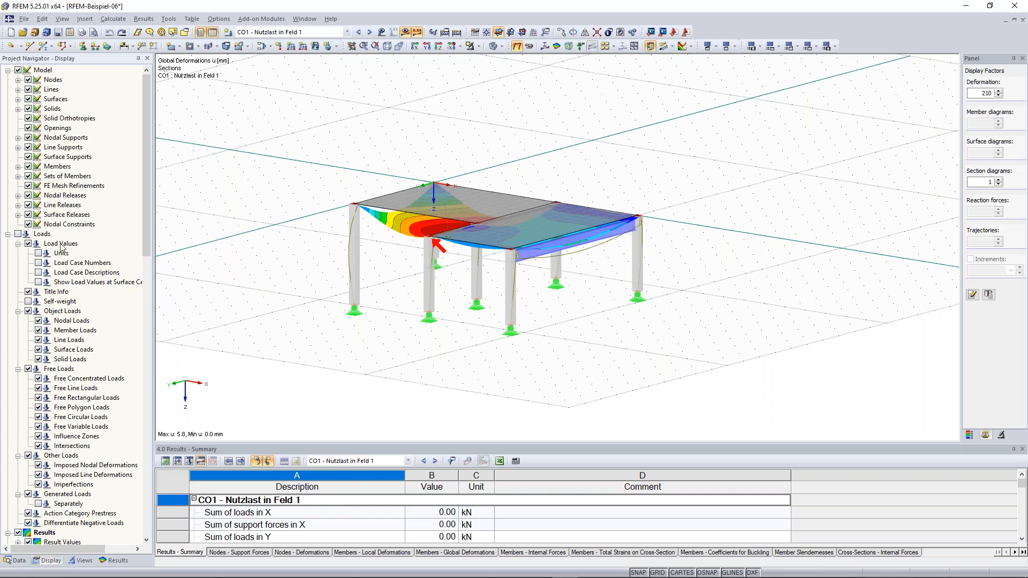
Step: Find the general display settings and hide the work plane grid
{"action": "scroll", "coordinate": [63, 247], "scroll_direction": "down", "scroll_amount": 15}
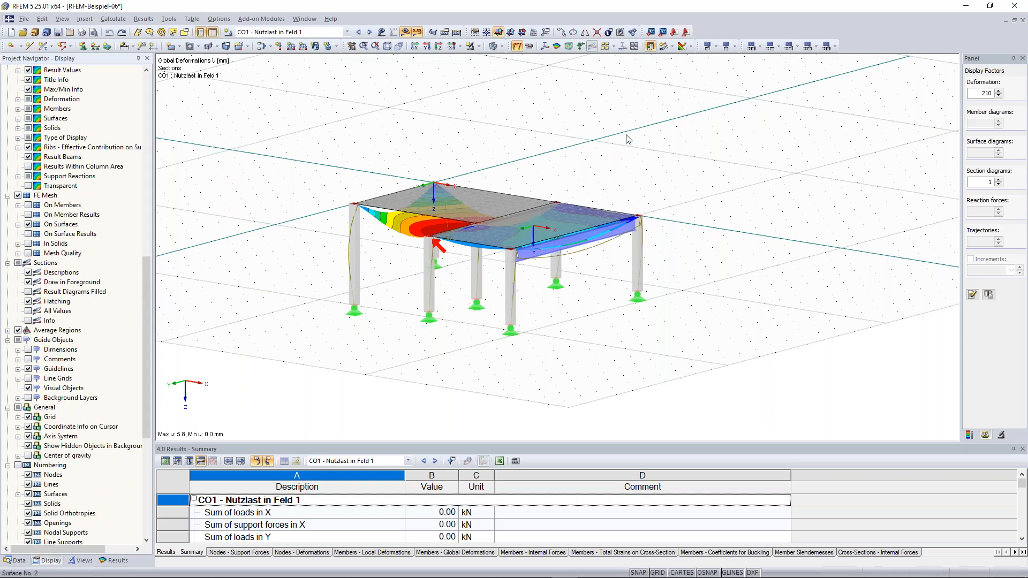
{"action": "scroll", "coordinate": [624, 138], "scroll_direction": "up", "scroll_amount": 3}
{"action": "middle_click_drag", "start_coordinate": [473, 192], "coordinate": [491, 209], "text": "ctrl"}
{"action": "left_click", "coordinate": [18, 195]}
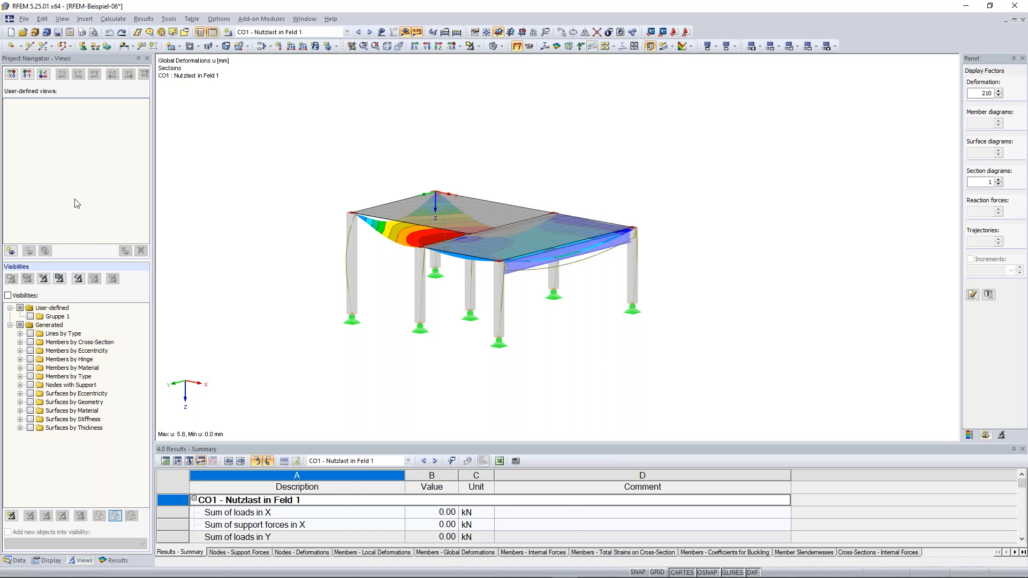
Step: Save the current view of the model as a user-defined view named Favorite
{"action": "left_click", "coordinate": [11, 251]}
{"action": "type", "text": "Favorite"}
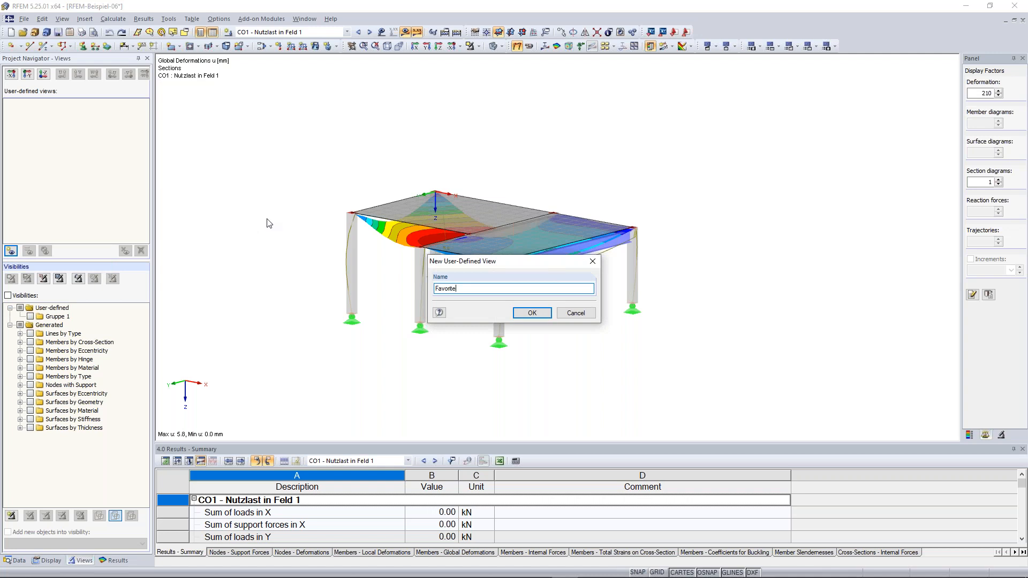
{"action": "left_click", "coordinate": [533, 314]}
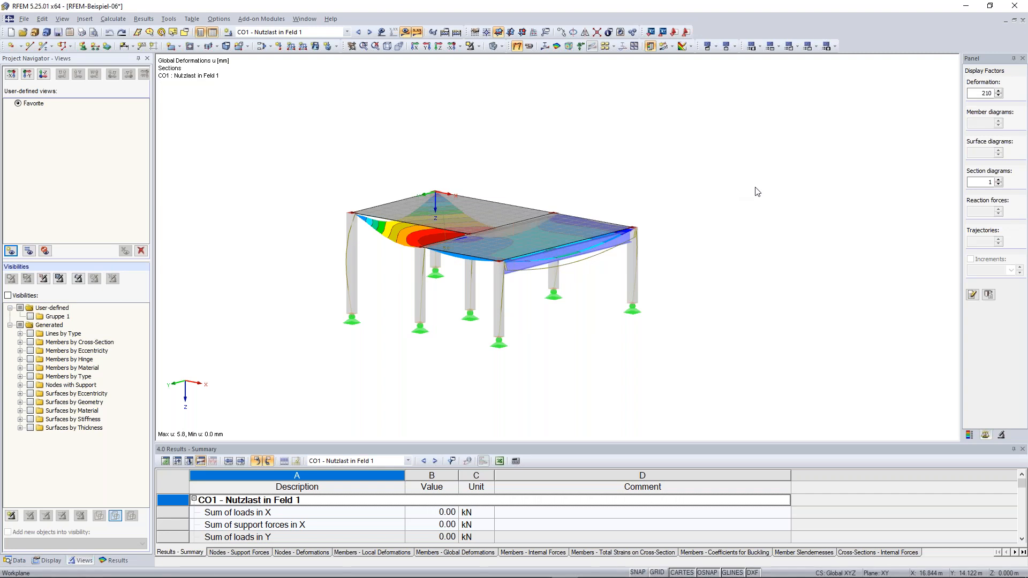
Step: Rotate the model away from the saved view and recall the user-defined view Favorite
{"action": "middle_click_drag", "start_coordinate": [723, 180], "coordinate": [676, 177], "text": "ctrl"}
{"action": "middle_click_drag", "start_coordinate": [621, 233], "coordinate": [532, 198], "text": "ctrl"}
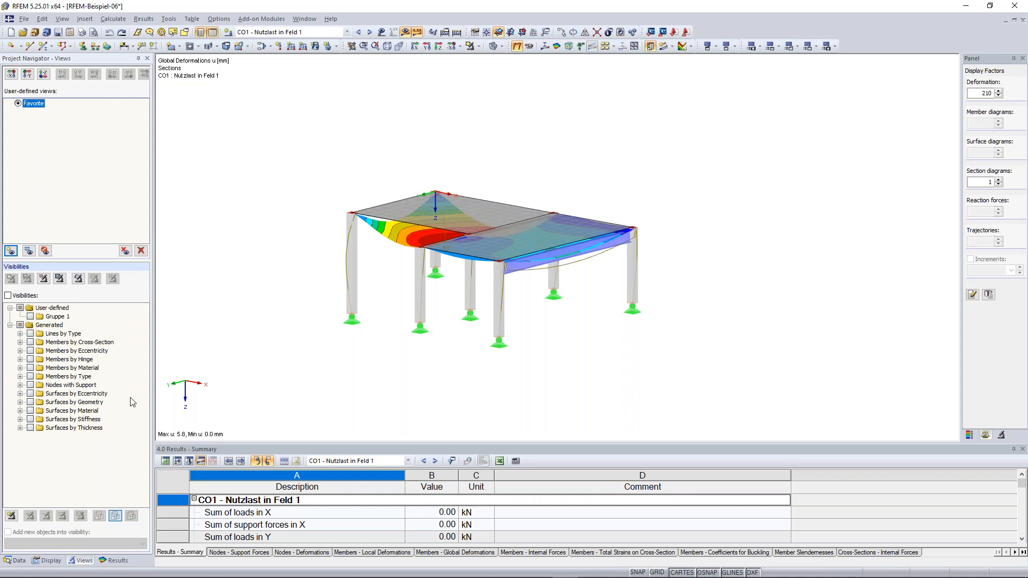
{"action": "middle_click_drag", "start_coordinate": [591, 335], "coordinate": [556, 332], "text": "ctrl"}
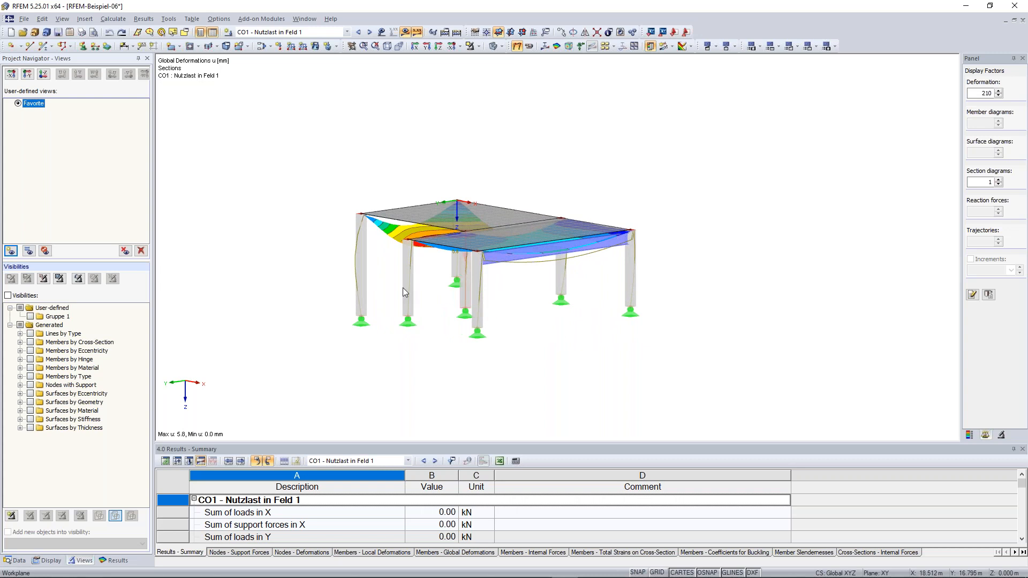
Step: Restrict the visible objects to the members with cross-section 2 - Rectangle 300/300
{"action": "left_click_drag", "start_coordinate": [375, 286], "coordinate": [336, 262]}
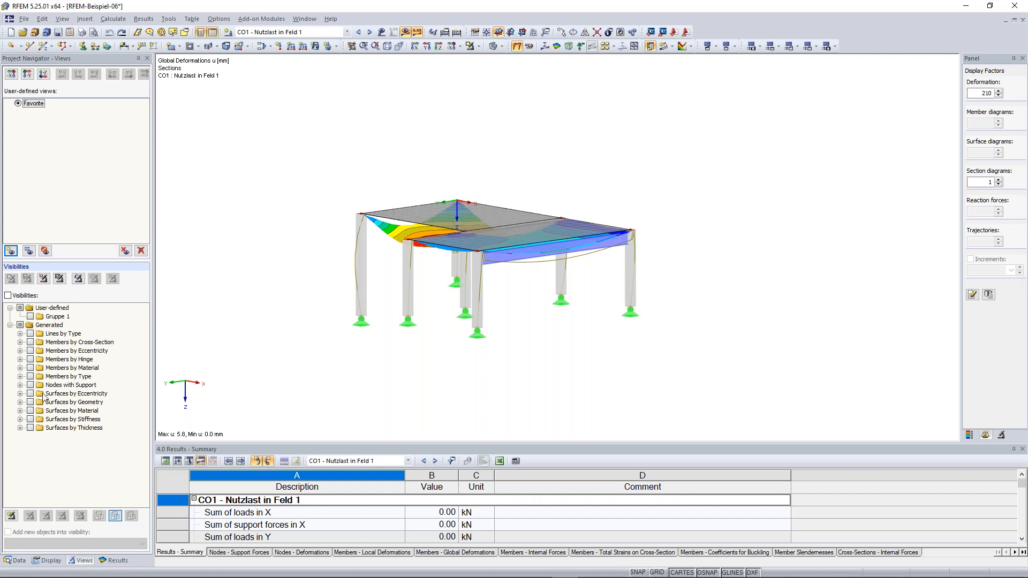
{"action": "left_click", "coordinate": [21, 342]}
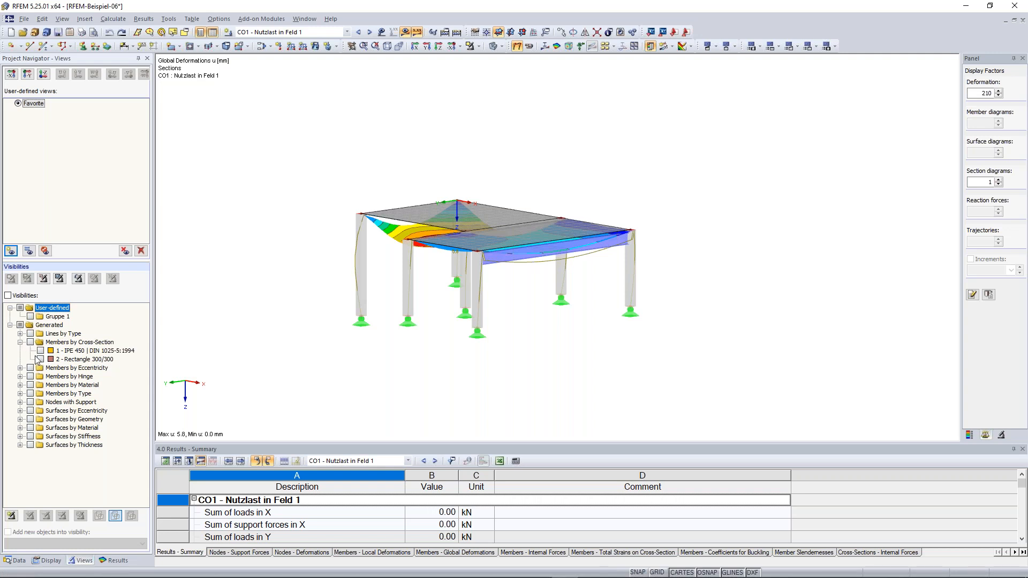
{"action": "left_click", "coordinate": [40, 360]}
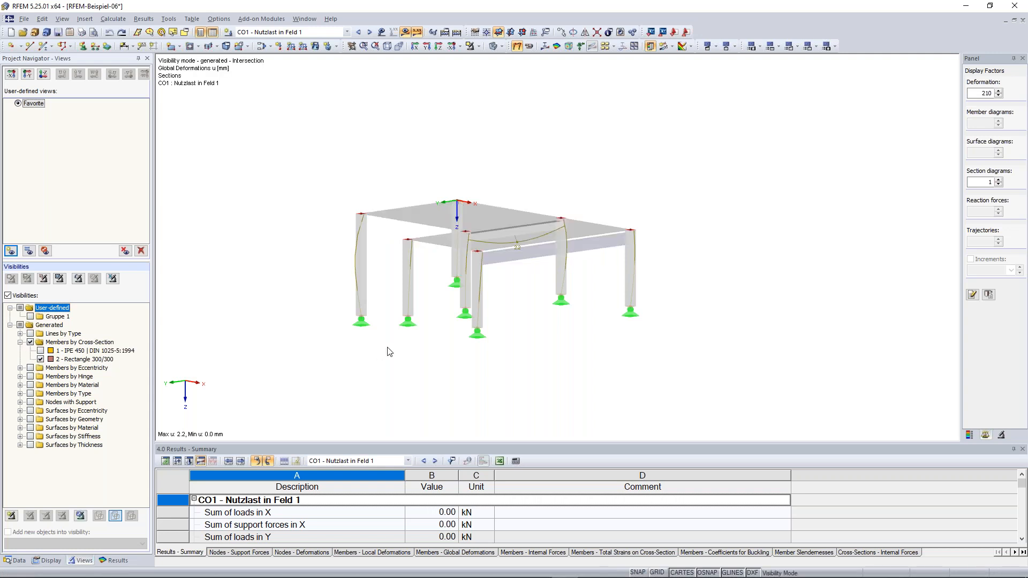
{"action": "mouse_move", "coordinate": [435, 374]}
{"action": "middle_mouse_down", "text": "ctrl"}
{"action": "mouse_move", "coordinate": [458, 388]}
{"action": "mouse_move", "coordinate": [438, 386]}
{"action": "middle_mouse_up", "text": "ctrl"}
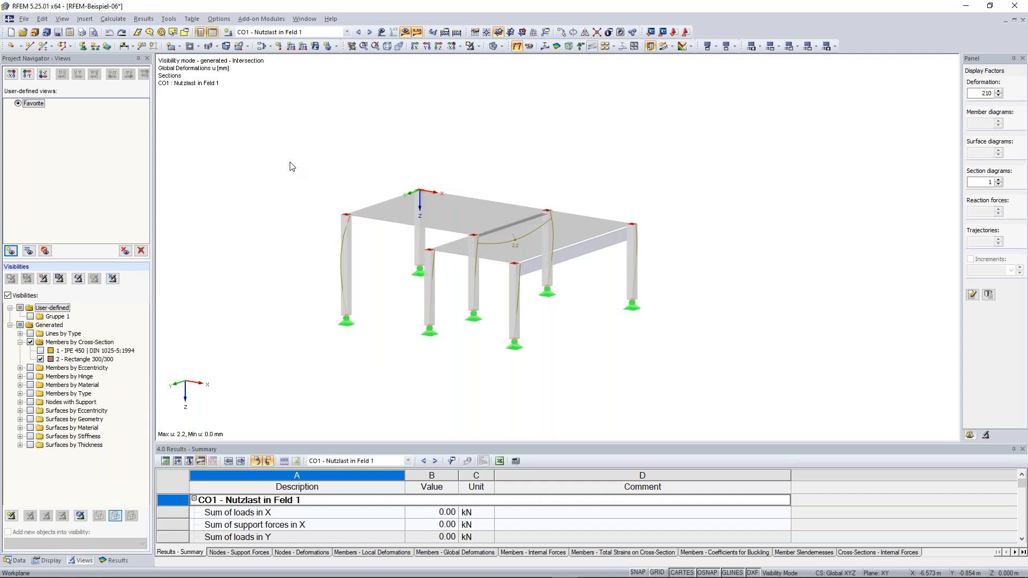
Step: Turn off the display of hidden objects in the background
{"action": "left_click_drag", "start_coordinate": [296, 149], "coordinate": [369, 355]}
{"action": "left_click", "coordinate": [393, 333]}
{"action": "right_click", "coordinate": [746, 133]}
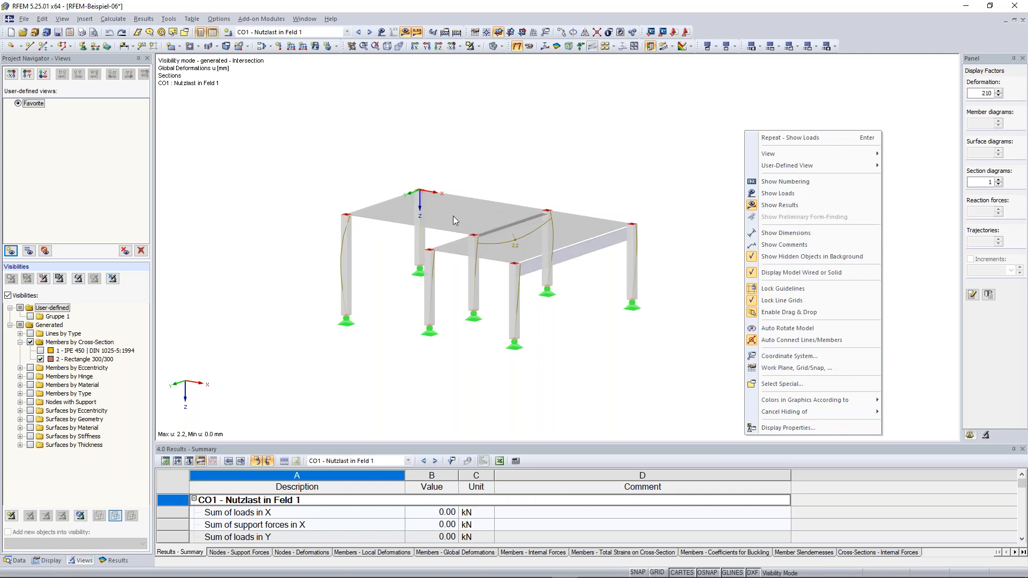
{"action": "left_click", "coordinate": [812, 257]}
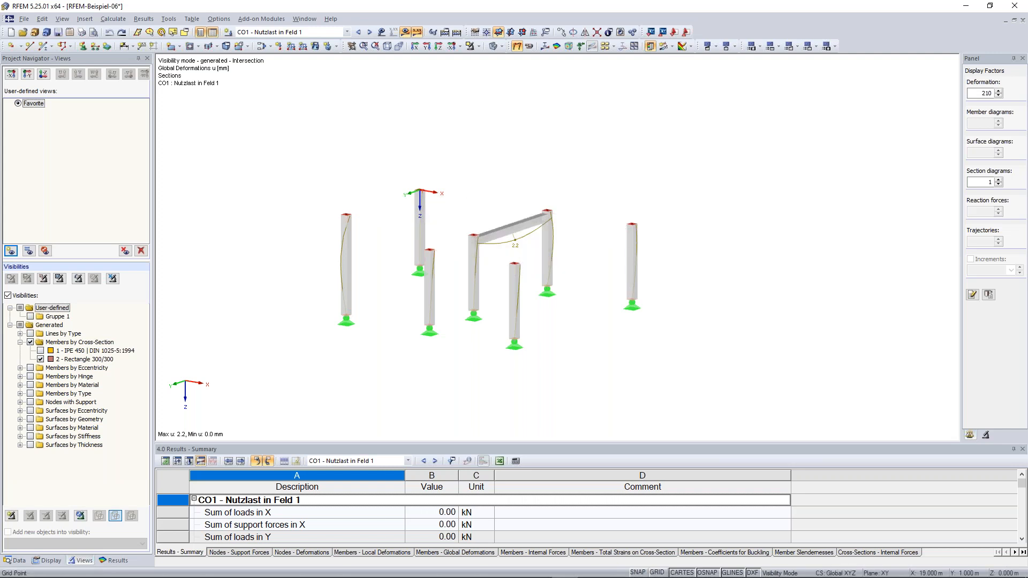
{"action": "middle_click_drag", "start_coordinate": [817, 264], "coordinate": [796, 268], "text": "ctrl"}
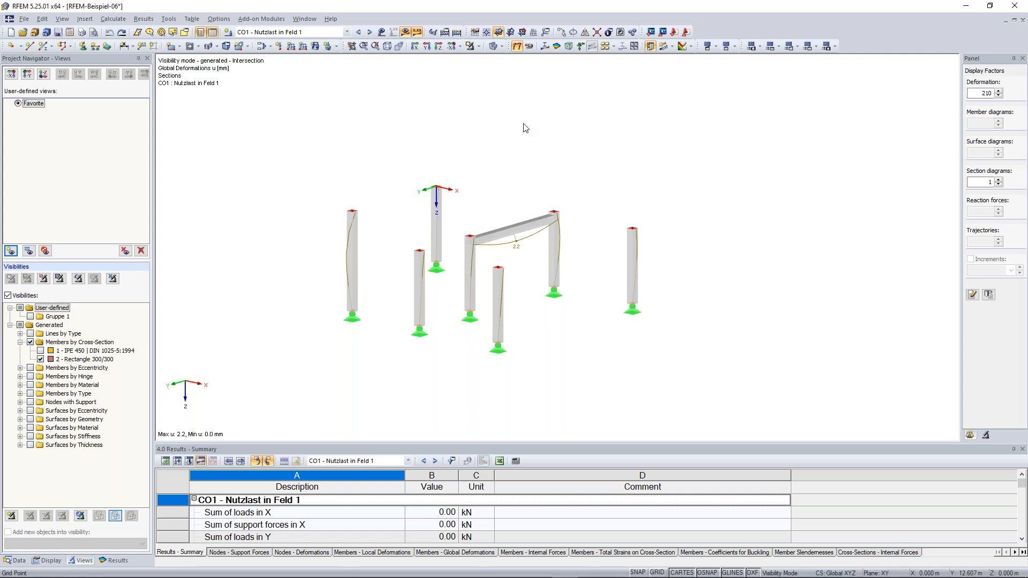
{"action": "middle_click_drag", "start_coordinate": [512, 131], "coordinate": [539, 170]}
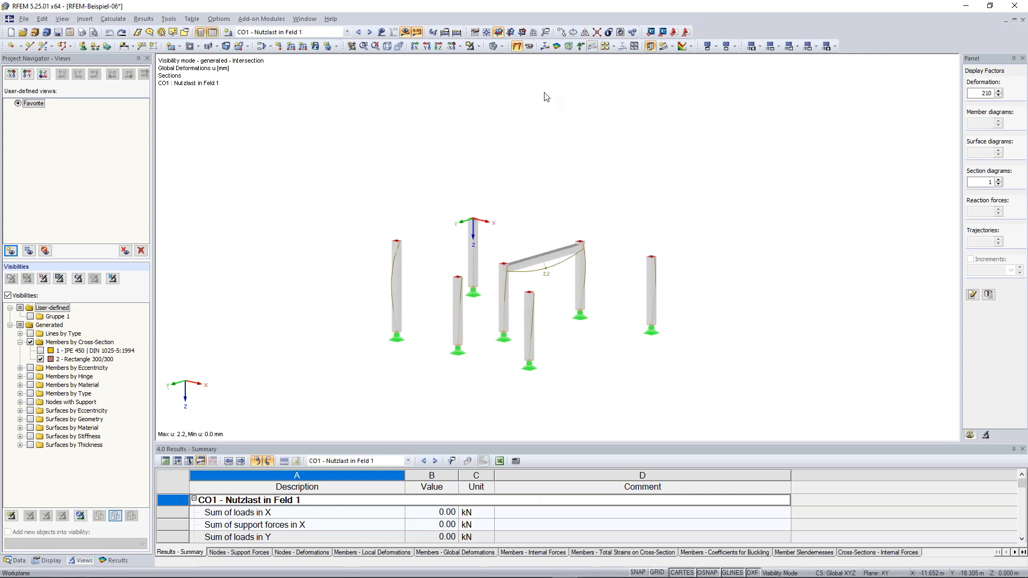
Step: Cancel the visibility mode to display all objects of the model again
{"action": "left_click", "coordinate": [478, 47]}
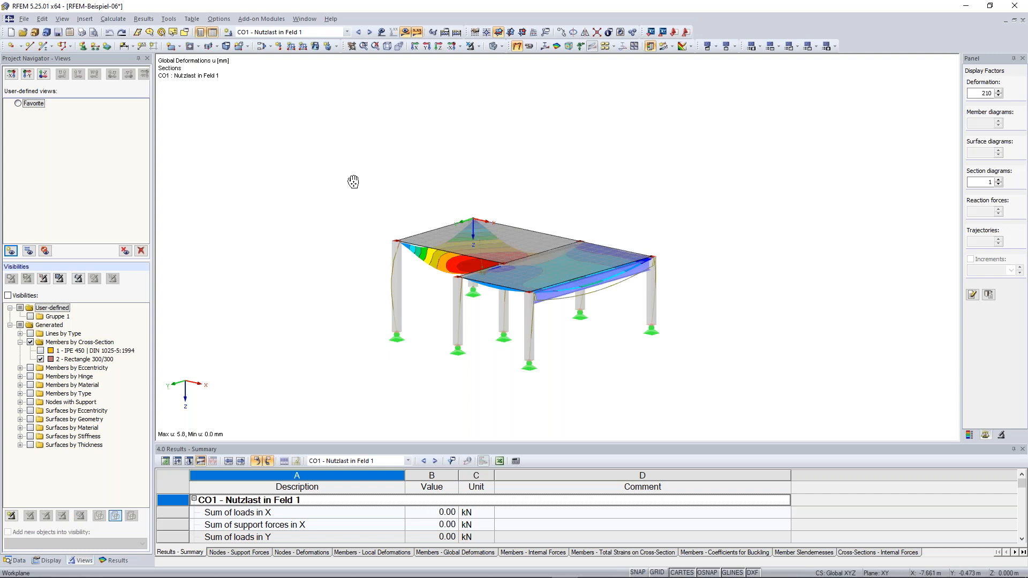
{"action": "middle_click_drag", "start_coordinate": [353, 182], "coordinate": [364, 173]}
Step: Look through the available result categories for members, surfaces and supports, and examine the global deformations from several angles
{"action": "left_click", "coordinate": [114, 560]}
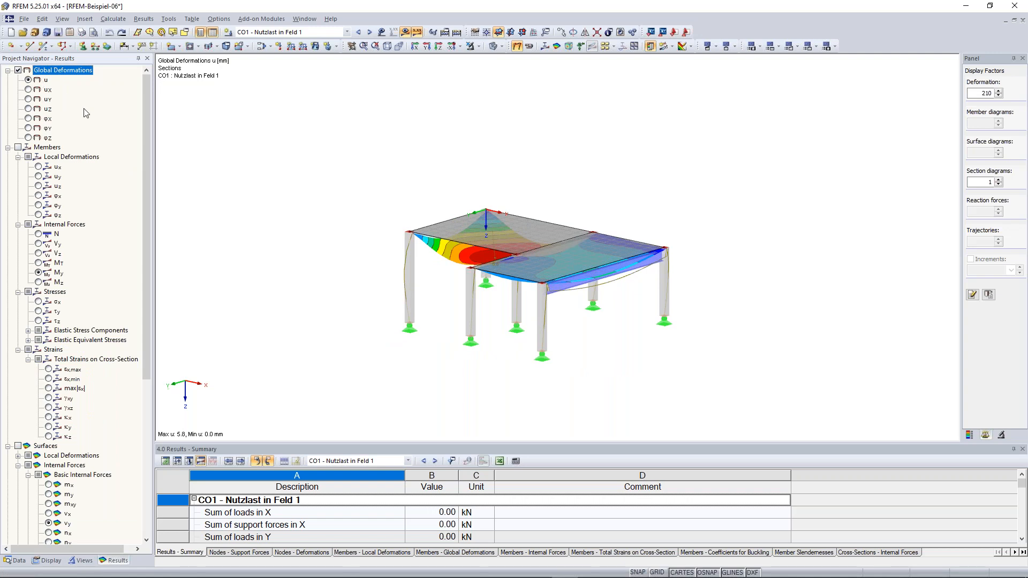
{"action": "left_click_drag", "start_coordinate": [148, 122], "coordinate": [147, 164]}
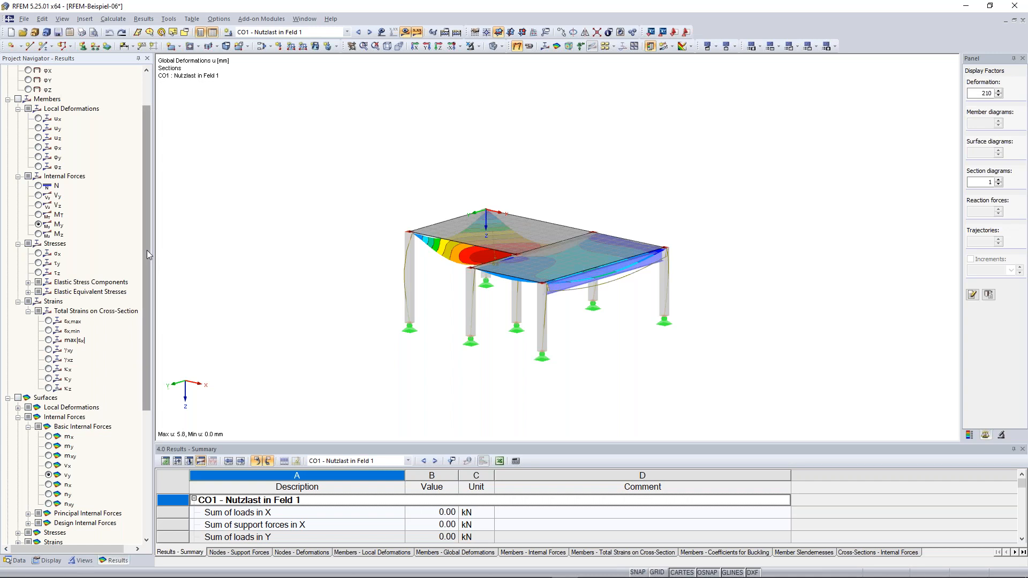
{"action": "left_click_drag", "start_coordinate": [144, 274], "coordinate": [144, 395]}
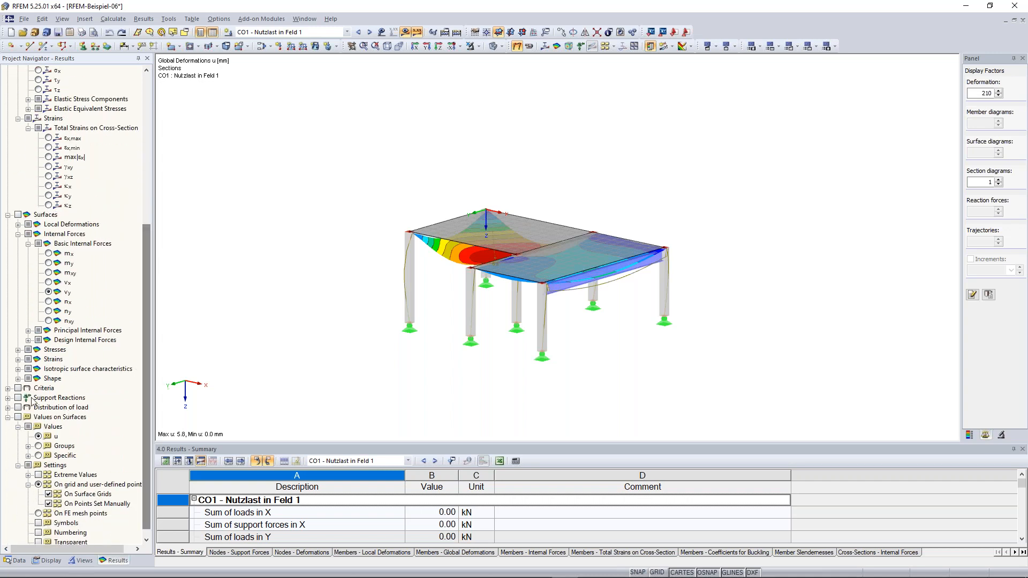
{"action": "scroll", "coordinate": [18, 404], "scroll_direction": "up", "scroll_amount": 8}
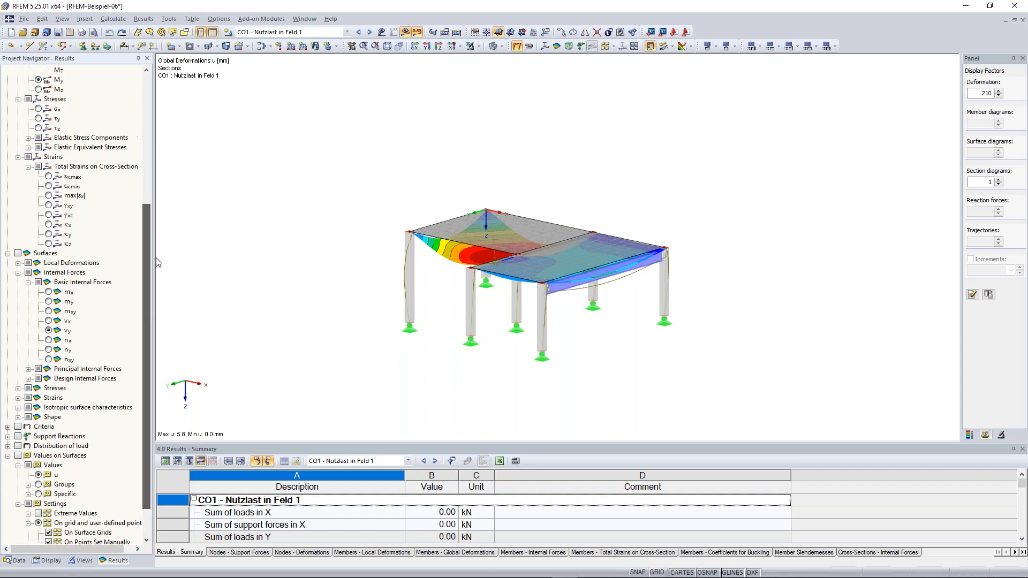
{"action": "middle_click_drag", "start_coordinate": [390, 230], "coordinate": [471, 258], "text": "ctrl"}
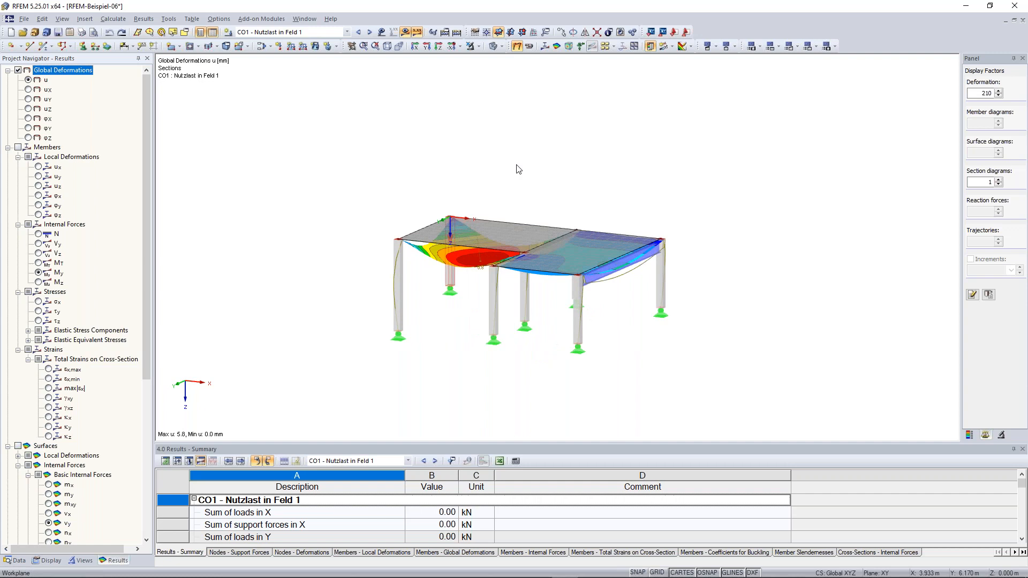
{"action": "middle_click_drag", "start_coordinate": [518, 169], "coordinate": [602, 281], "text": "ctrl"}
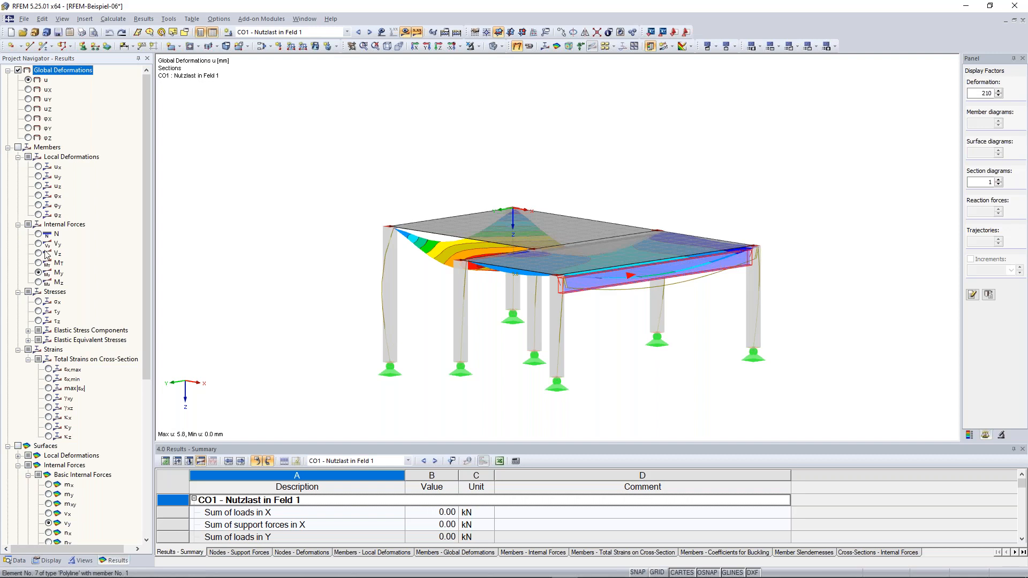
Step: Display the members' bending moments My, then switch to the axial forces N
{"action": "left_click", "coordinate": [37, 272]}
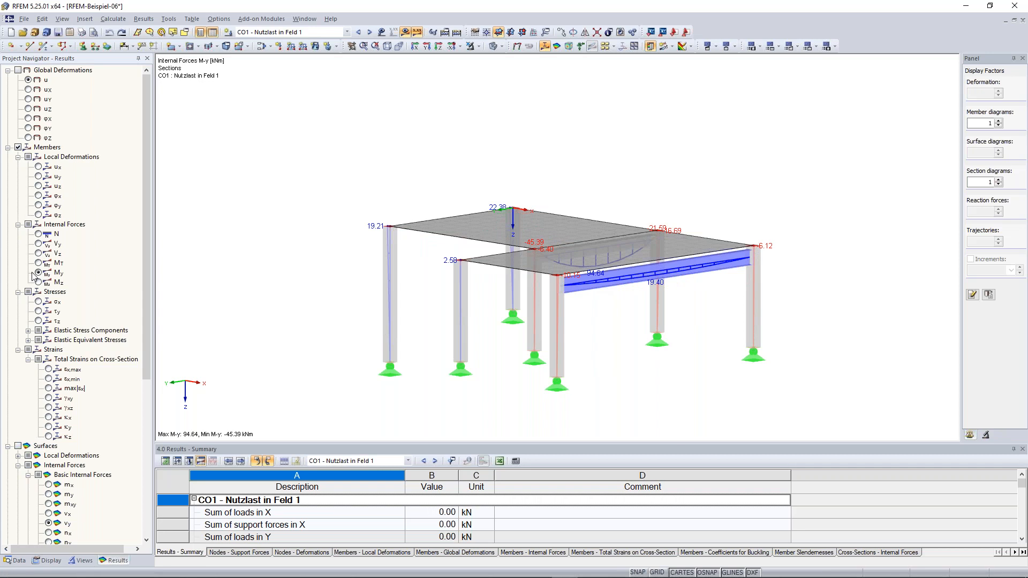
{"action": "left_click", "coordinate": [38, 233]}
{"action": "middle_click_drag", "start_coordinate": [696, 370], "coordinate": [477, 347], "text": "ctrl"}
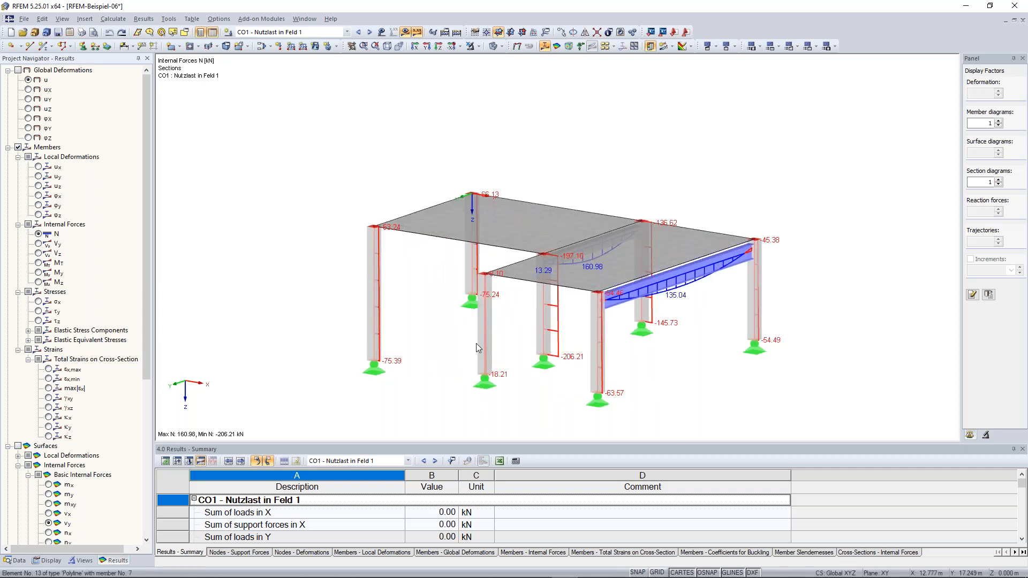
{"action": "middle_click_drag", "start_coordinate": [477, 347], "coordinate": [645, 346], "text": "ctrl"}
Step: Switch on the surface results and display the basic internal forces mx, then my
{"action": "scroll", "coordinate": [22, 298], "scroll_direction": "down", "scroll_amount": 7}
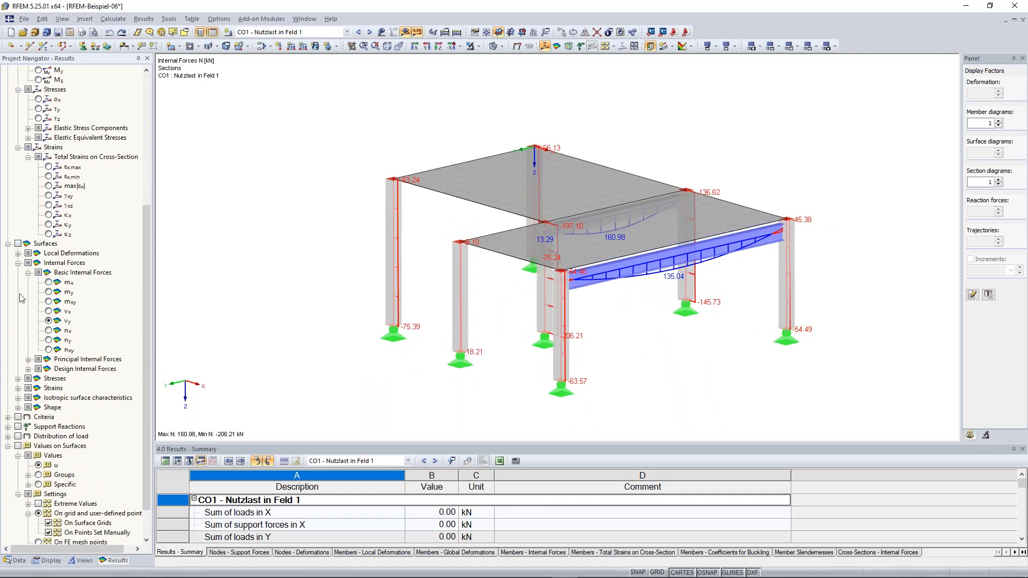
{"action": "left_click", "coordinate": [18, 244]}
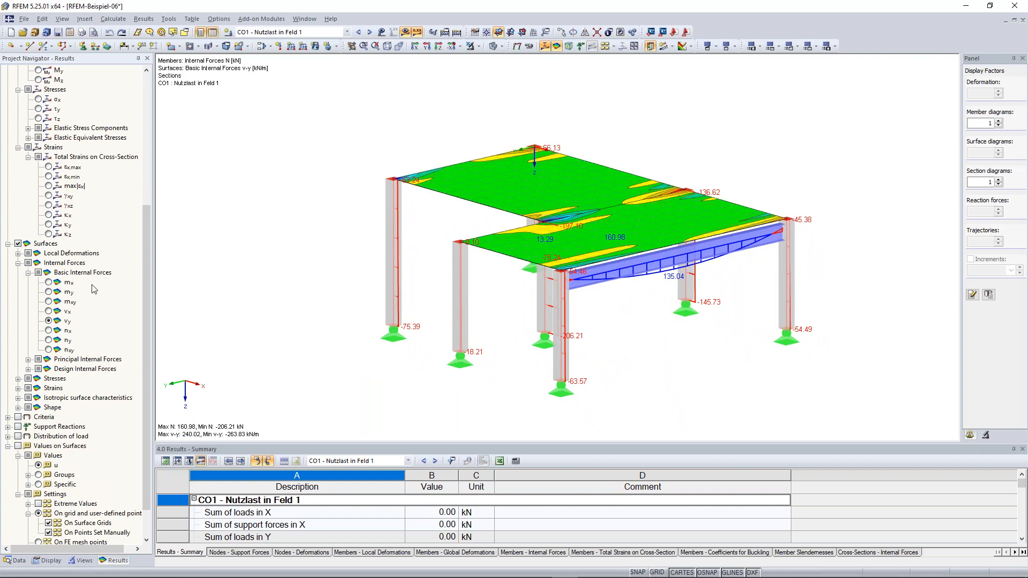
{"action": "scroll", "coordinate": [52, 260], "scroll_direction": "down", "scroll_amount": 1}
{"action": "left_click", "coordinate": [48, 244]}
{"action": "left_click", "coordinate": [49, 254]}
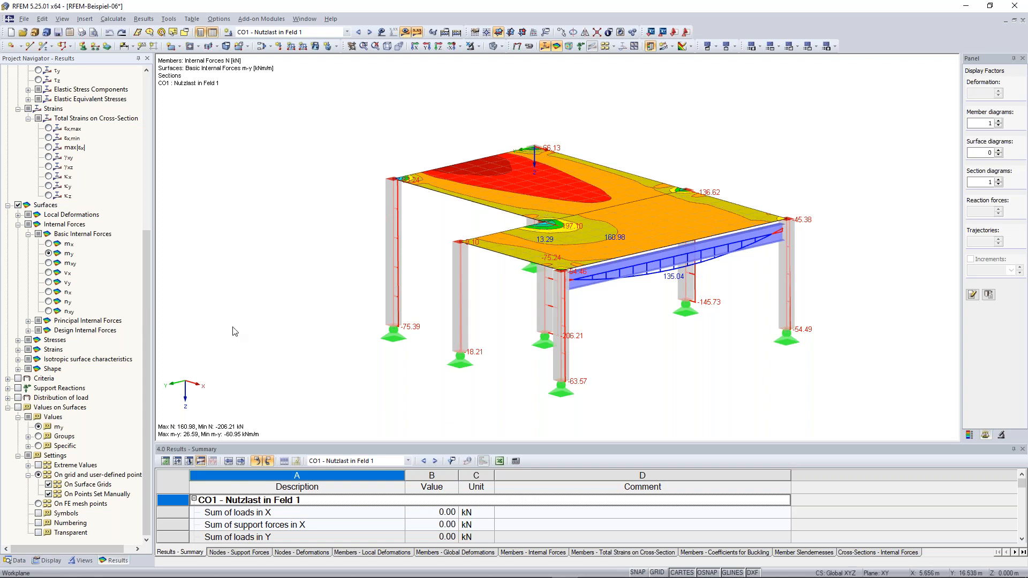
Step: Display the support reactions together with the member and surface results
{"action": "left_click", "coordinate": [581, 47]}
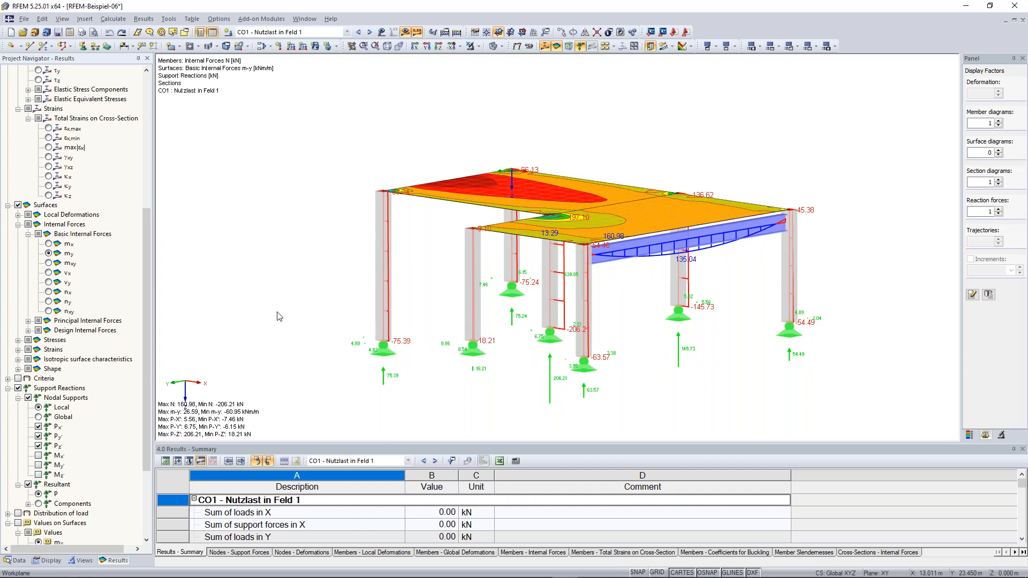
{"action": "scroll", "coordinate": [107, 203], "scroll_direction": "up", "scroll_amount": 8}
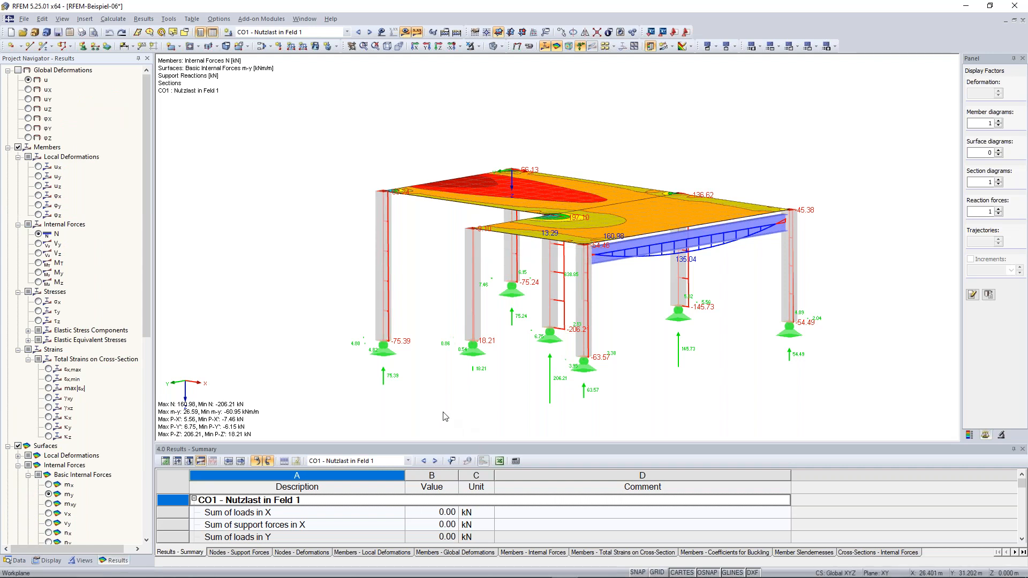
{"action": "scroll", "coordinate": [445, 415], "scroll_direction": "down", "scroll_amount": 2}
{"action": "middle_click_drag", "start_coordinate": [323, 301], "coordinate": [323, 262]}
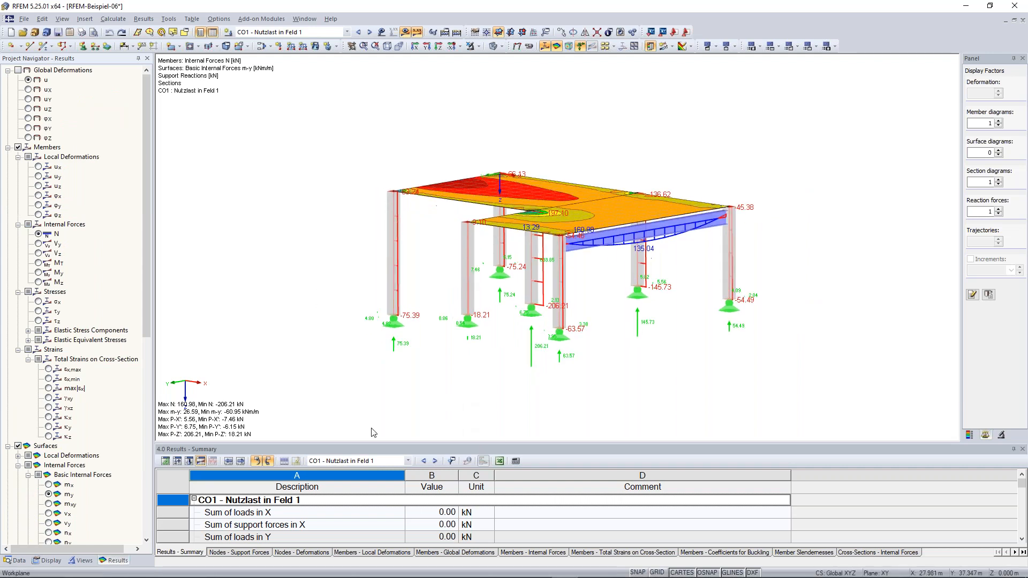
Step: Enlarge the table area and switch it from the results summary to the model data table of nodes
{"action": "left_click_drag", "start_coordinate": [400, 444], "coordinate": [402, 381]}
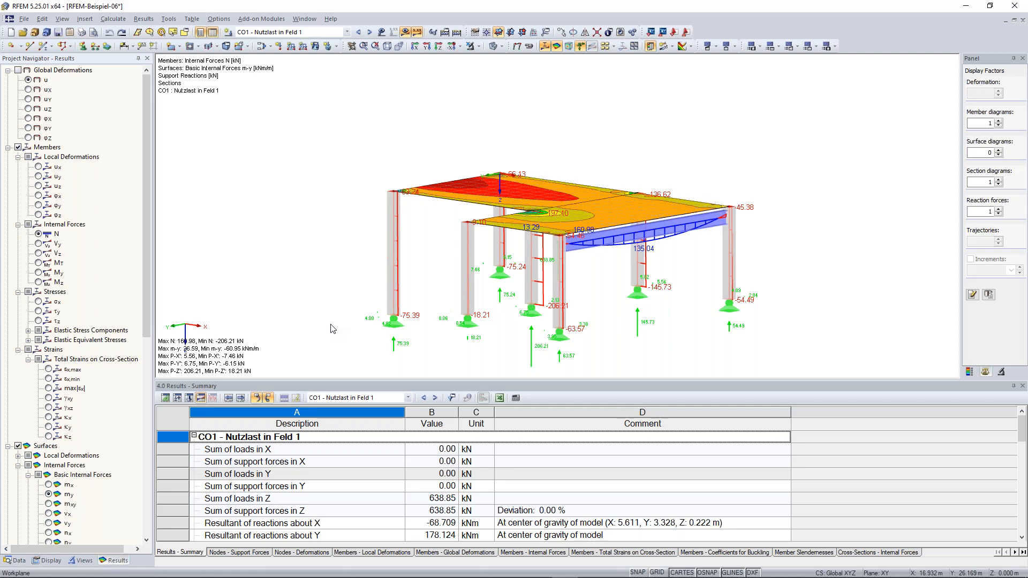
{"action": "left_click", "coordinate": [166, 398]}
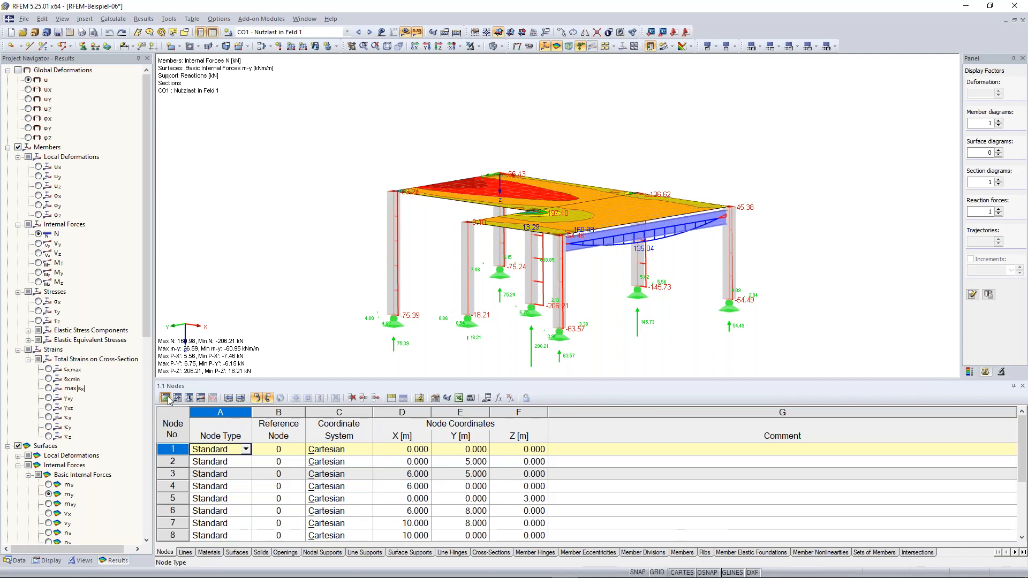
{"action": "scroll", "coordinate": [228, 345], "scroll_direction": "down", "scroll_amount": 1}
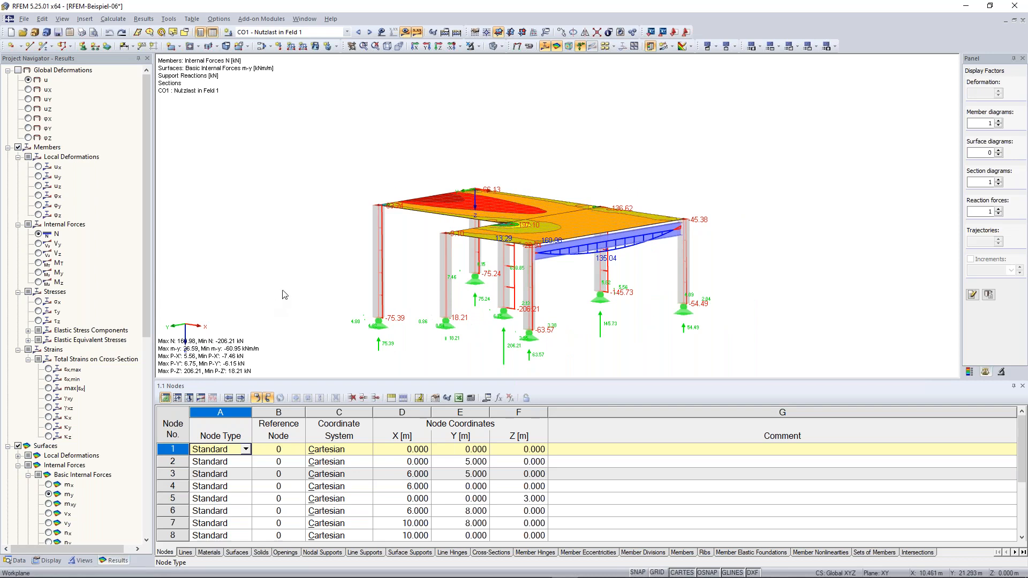
{"action": "middle_click_drag", "start_coordinate": [285, 295], "coordinate": [295, 266]}
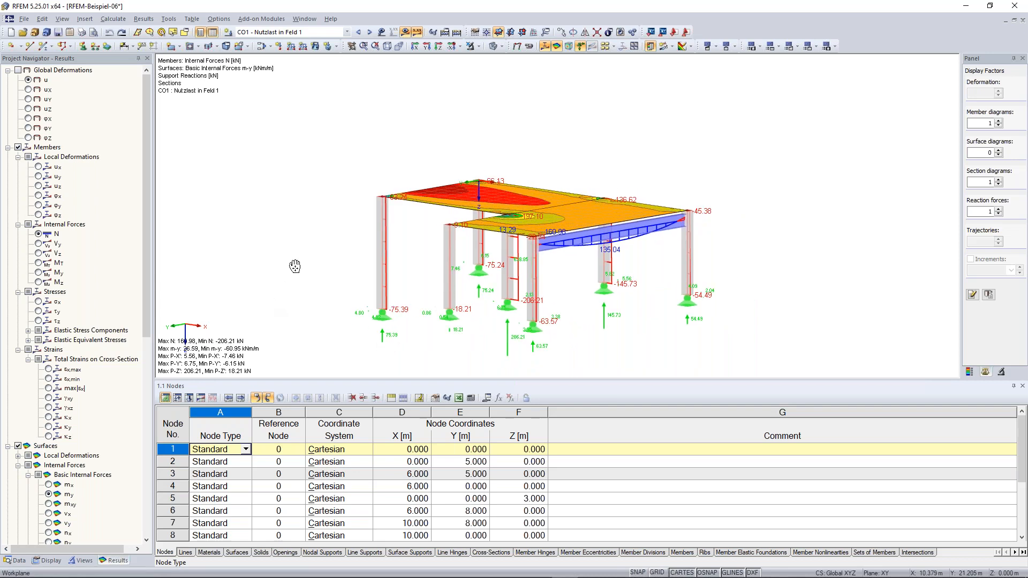
{"action": "middle_click_drag", "start_coordinate": [295, 266], "coordinate": [304, 248]}
Step: Add node 15 in the nodes table with the coordinates X 14, Y 0 and Z 3 m
{"action": "scroll", "coordinate": [241, 509], "scroll_direction": "down", "scroll_amount": 5}
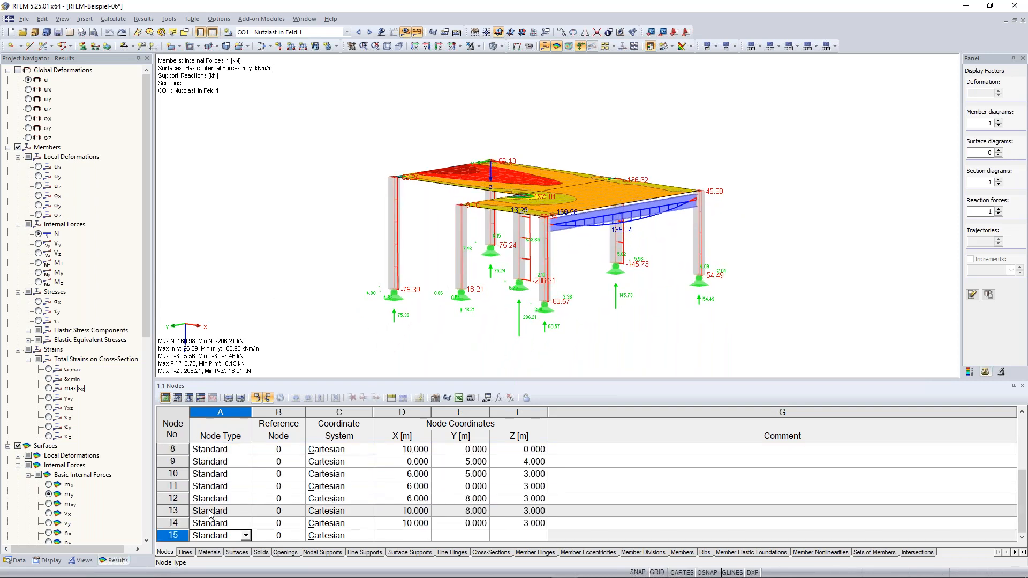
{"action": "key", "text": "Tab"}
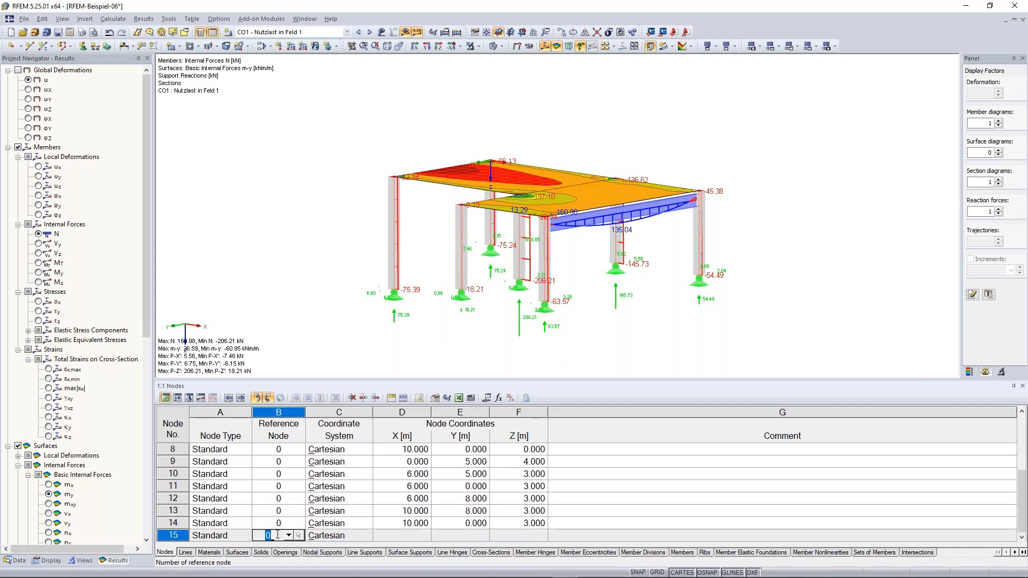
{"action": "key", "text": "Tab"}
{"action": "key", "text": "Tab"}
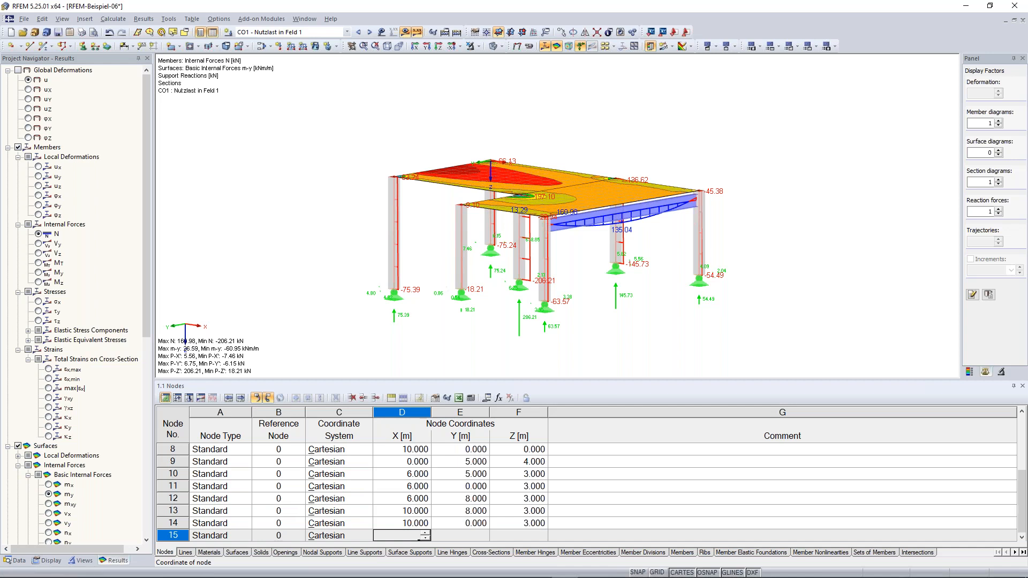
{"action": "type", "text": "14"}
{"action": "key", "text": "Tab"}
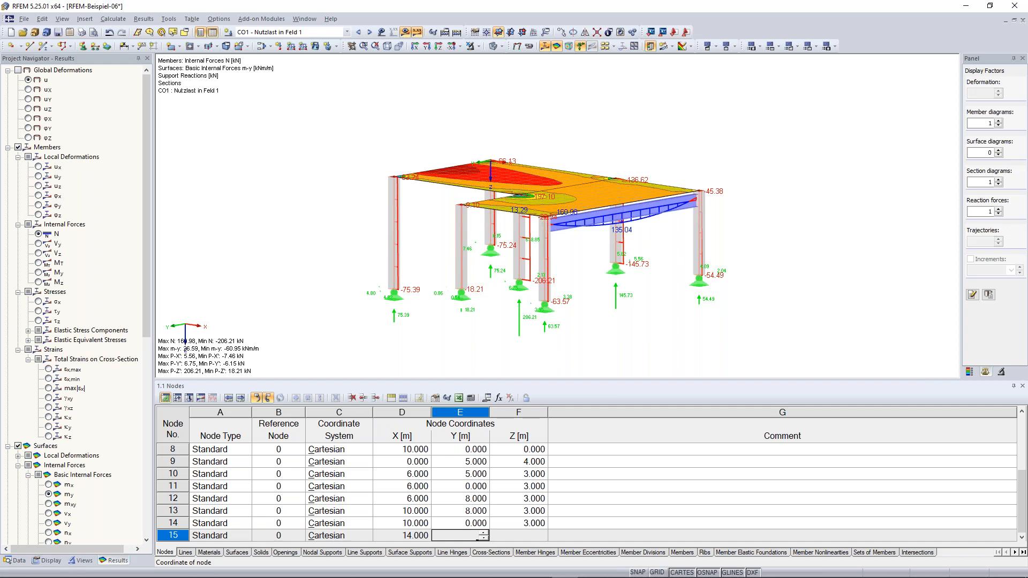
{"action": "type", "text": "0"}
{"action": "key", "text": "Tab"}
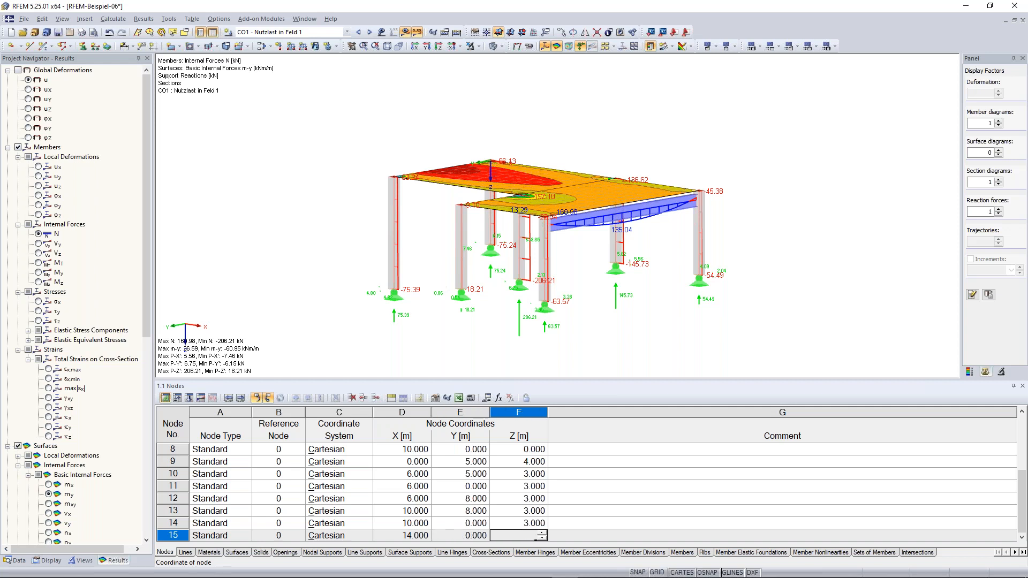
{"action": "type", "text": "3"}
{"action": "key", "text": "Tab"}
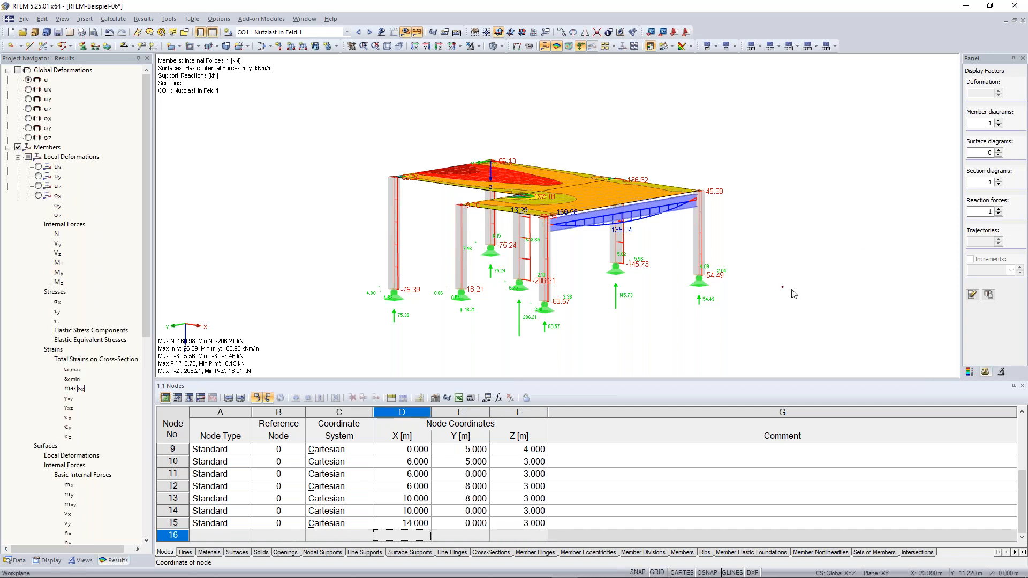
{"action": "left_click", "coordinate": [806, 307]}
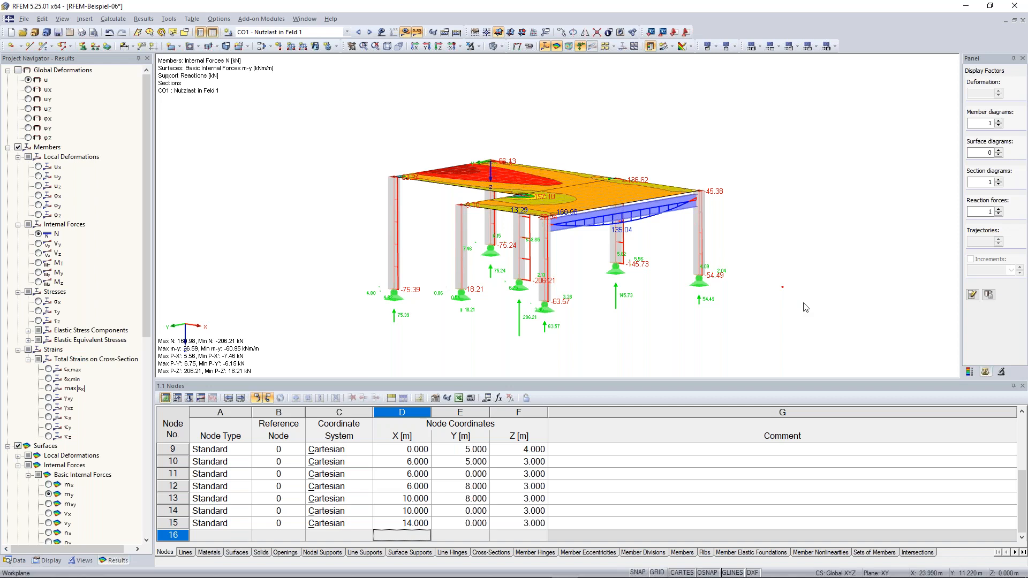
Step: Open the model data table of lines
{"action": "left_click", "coordinate": [185, 552]}
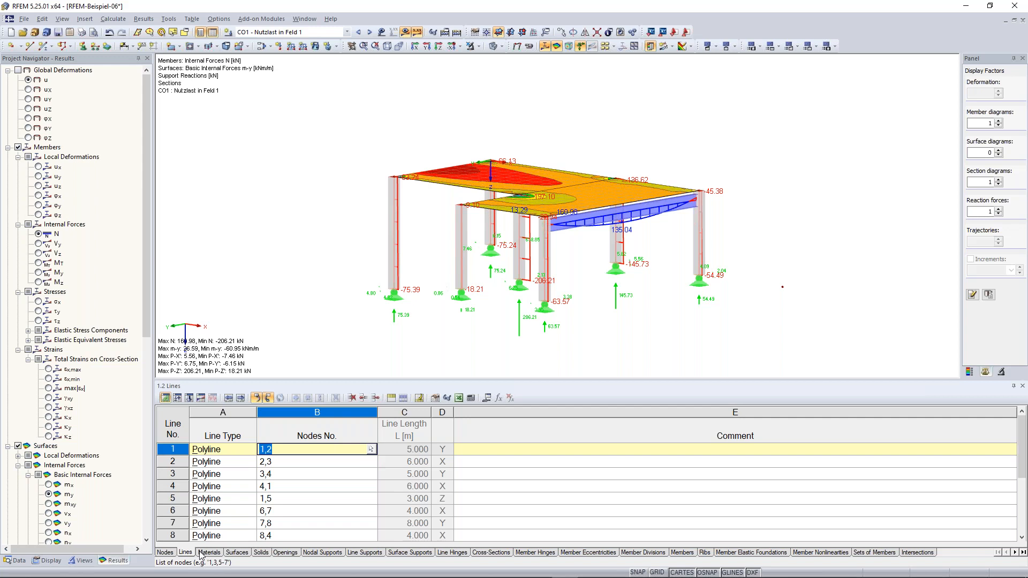
Step: Switch the table from model data through the load cases and the loads to the results summary
{"action": "left_click", "coordinate": [187, 402]}
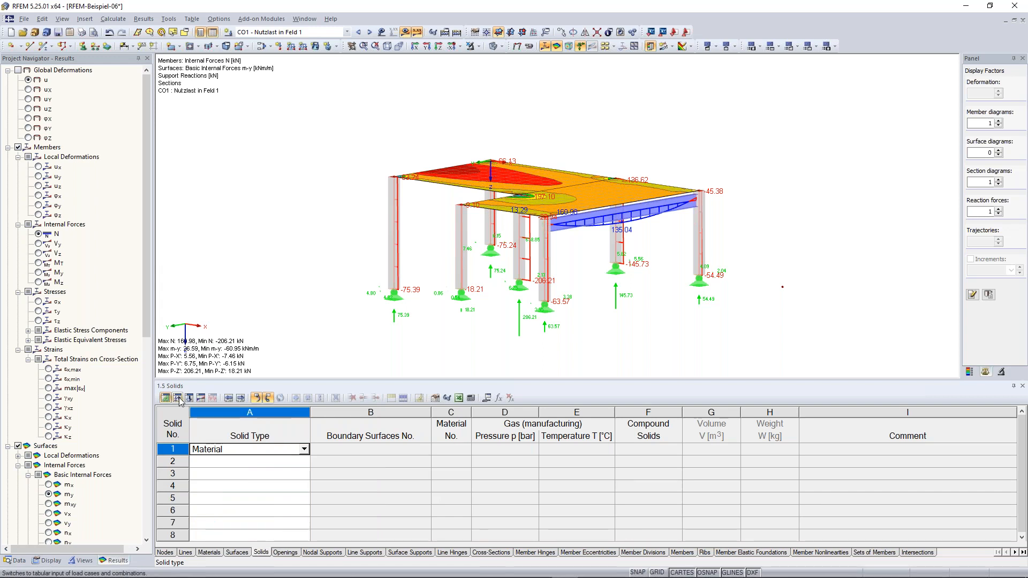
{"action": "left_click", "coordinate": [178, 399]}
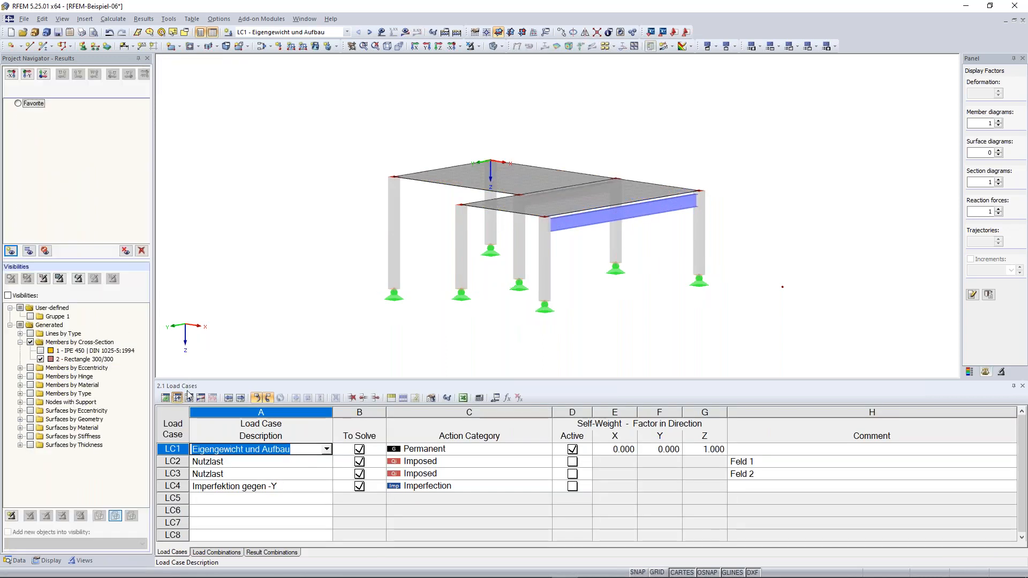
{"action": "left_click", "coordinate": [189, 398]}
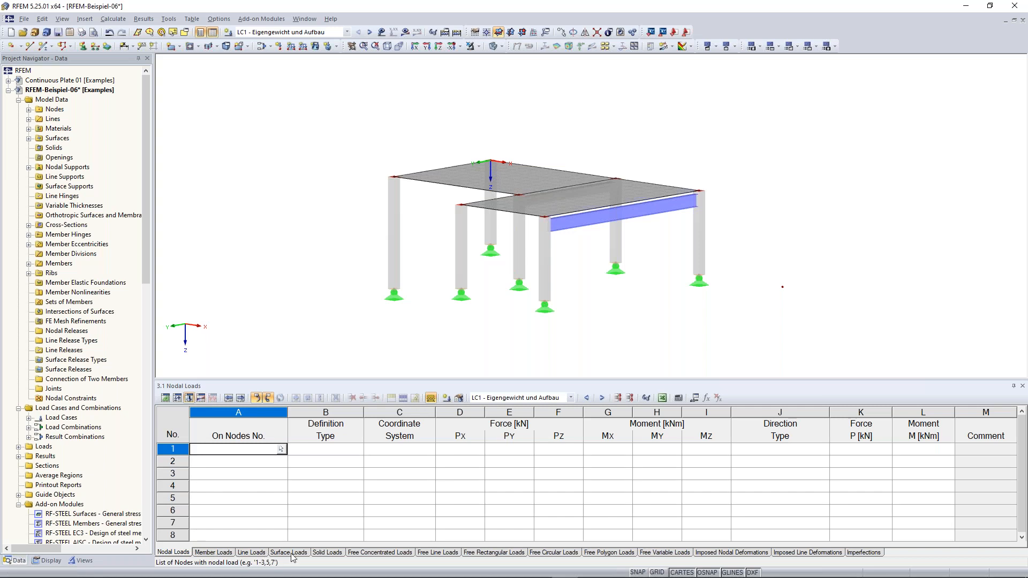
{"action": "left_click", "coordinate": [201, 398]}
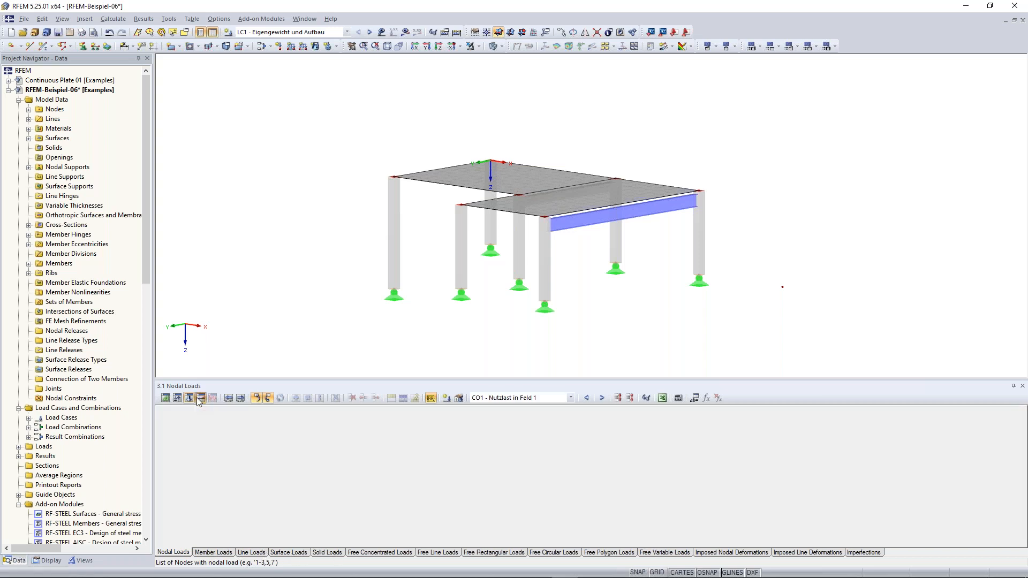
Step: Select the column and support at the far end of the blue beam with a fully enclosing window, and clear the selection
{"action": "scroll", "coordinate": [353, 293], "scroll_direction": "down", "scroll_amount": 2}
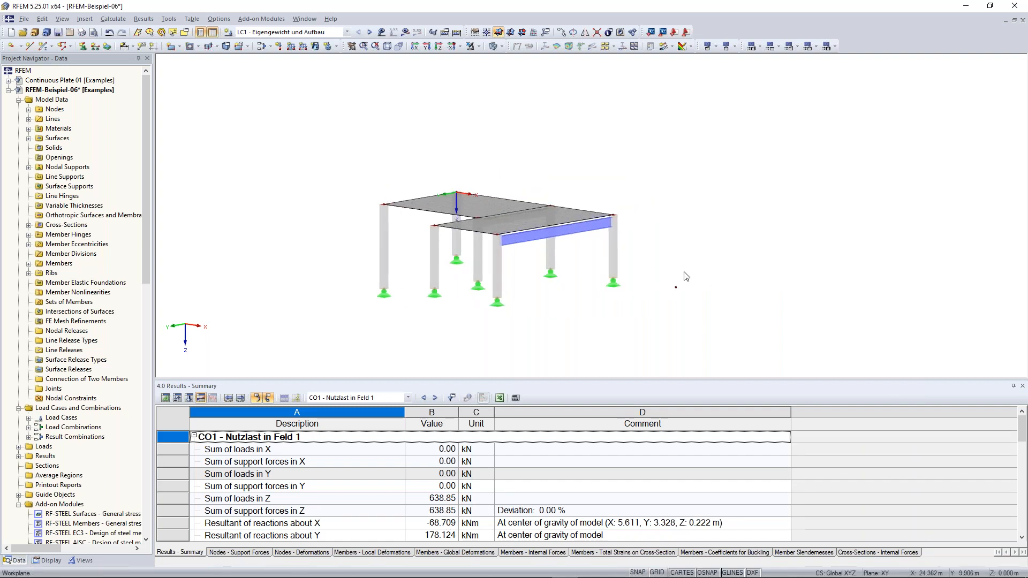
{"action": "scroll", "coordinate": [713, 311], "scroll_direction": "down", "scroll_amount": 1}
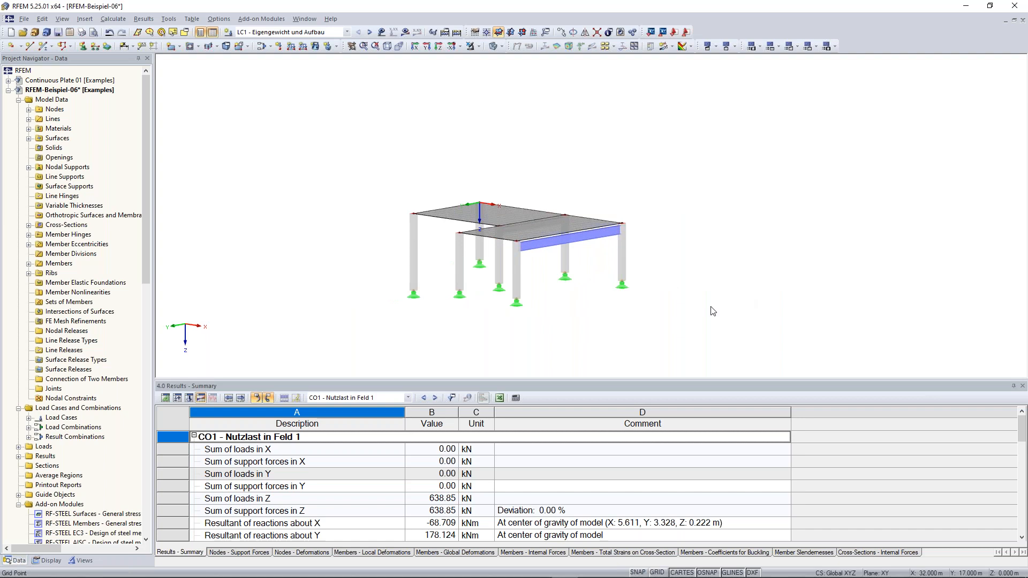
{"action": "middle_click_drag", "start_coordinate": [655, 209], "coordinate": [654, 210], "text": "ctrl"}
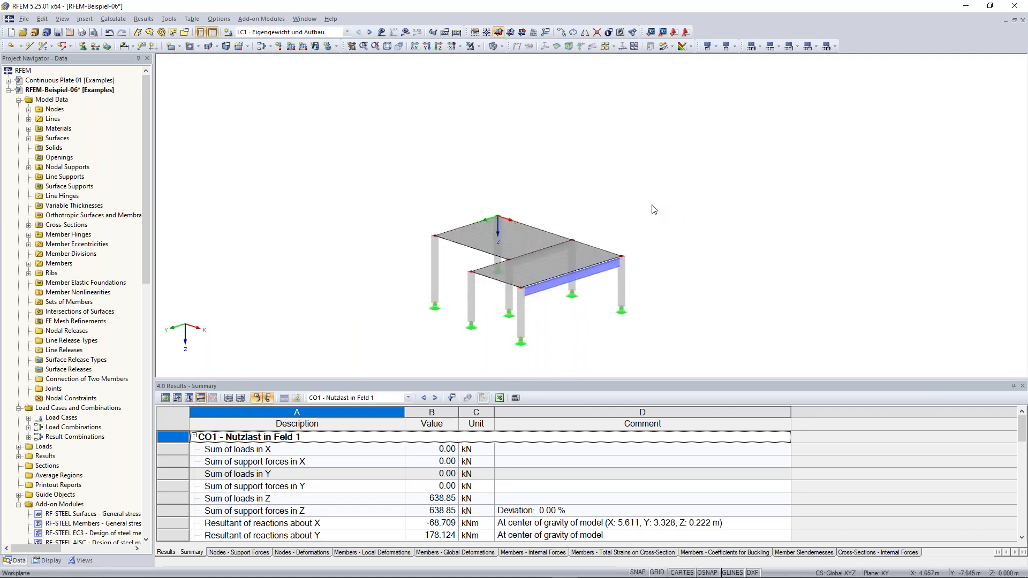
{"action": "middle_click_drag", "start_coordinate": [667, 259], "coordinate": [691, 256]}
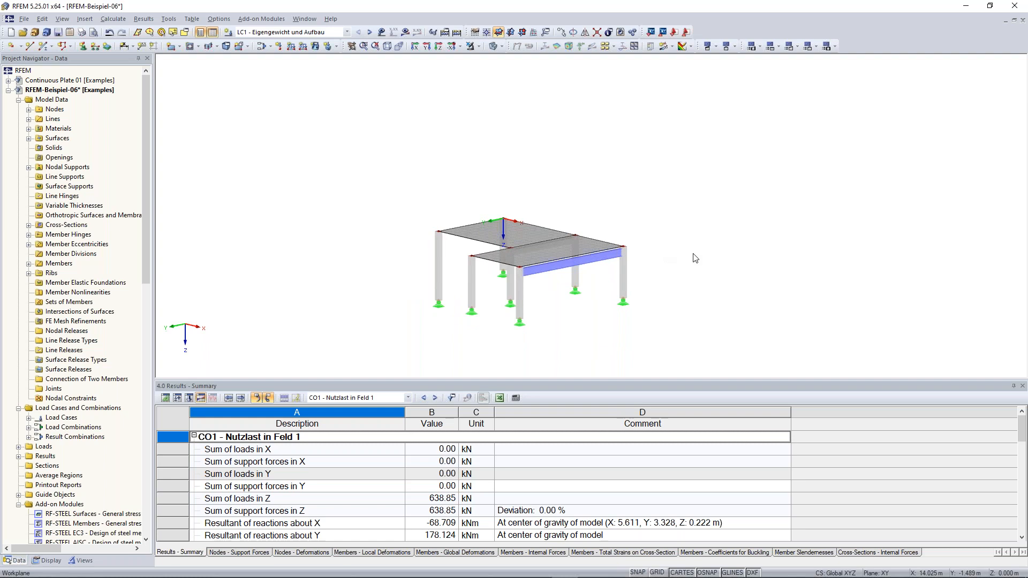
{"action": "middle_click_drag", "start_coordinate": [695, 259], "coordinate": [708, 223]}
{"action": "mouse_move", "coordinate": [717, 276]}
{"action": "middle_mouse_down"}
{"action": "mouse_move", "coordinate": [716, 213]}
{"action": "mouse_move", "coordinate": [718, 294]}
{"action": "mouse_move", "coordinate": [546, 291]}
{"action": "mouse_move", "coordinate": [729, 264]}
{"action": "middle_mouse_up"}
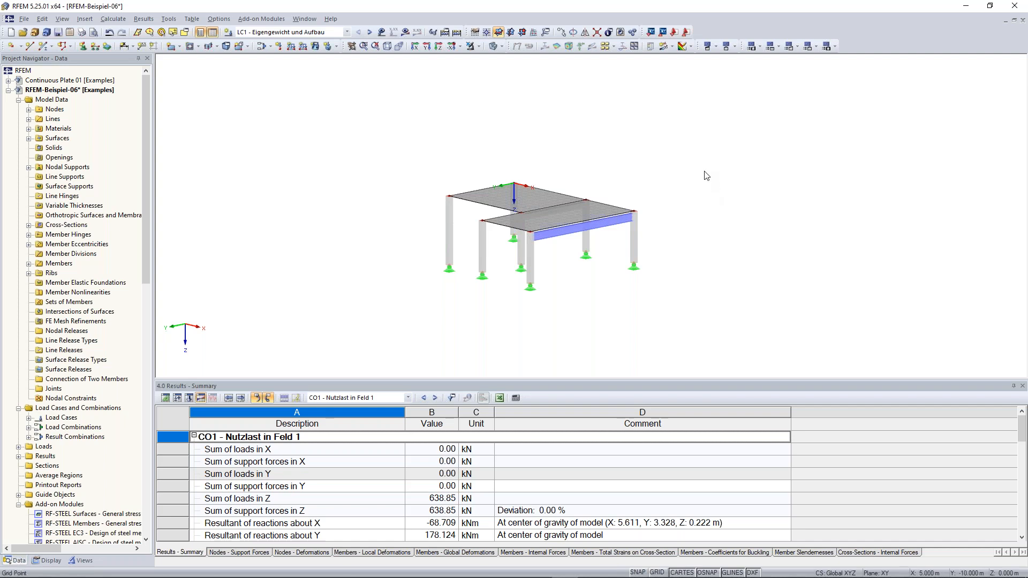
{"action": "left_click_drag", "start_coordinate": [687, 99], "coordinate": [805, 224]}
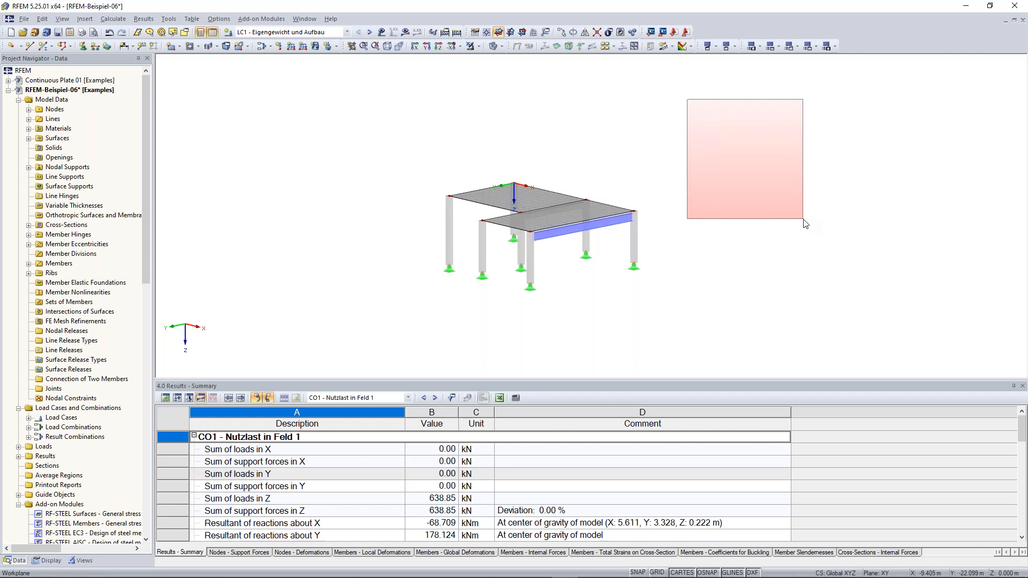
{"action": "left_click_drag", "start_coordinate": [805, 224], "coordinate": [805, 224]}
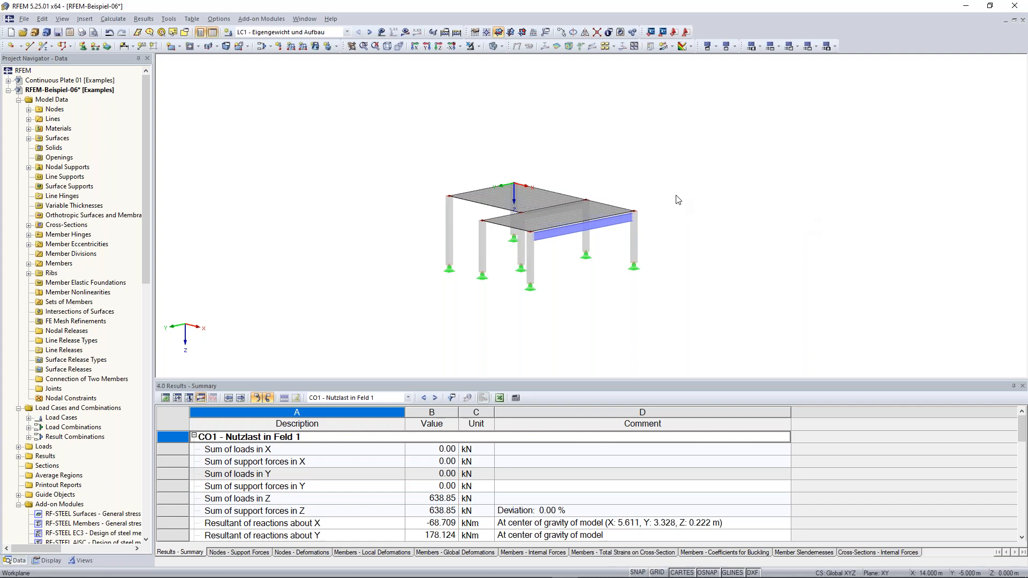
{"action": "left_click_drag", "start_coordinate": [616, 153], "coordinate": [706, 292]}
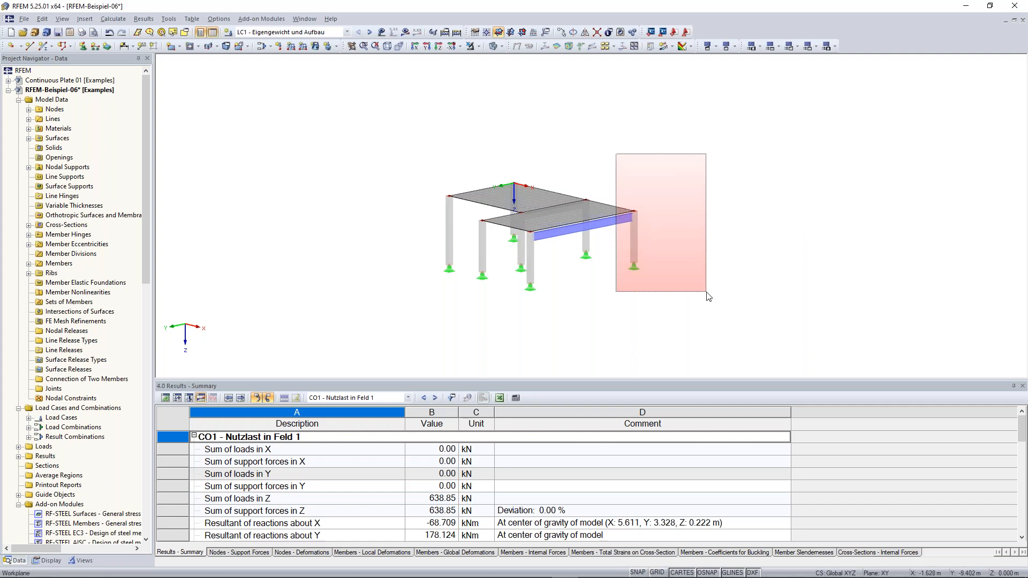
{"action": "left_click_drag", "start_coordinate": [707, 291], "coordinate": [707, 292]}
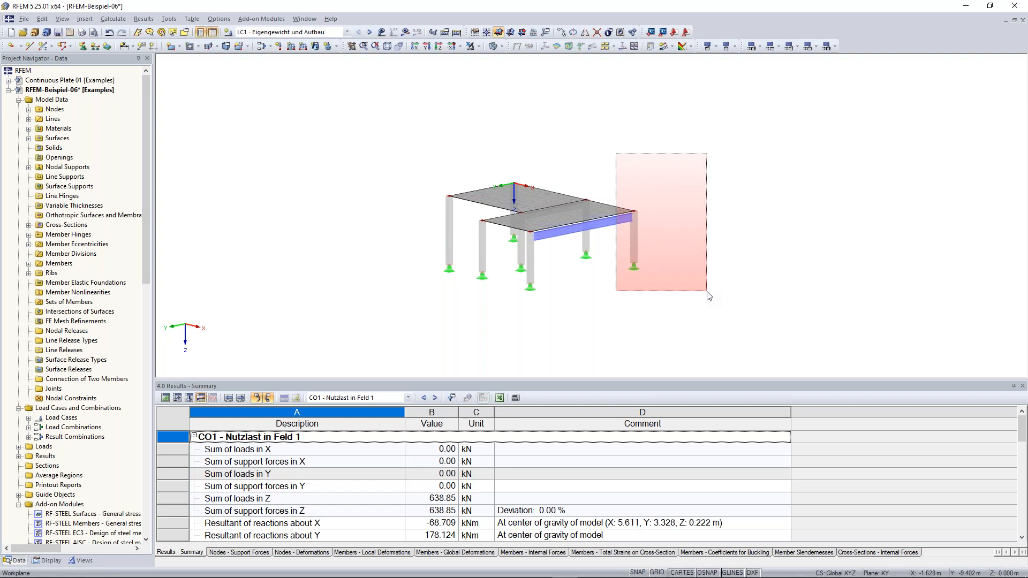
{"action": "left_click_drag", "start_coordinate": [707, 292], "coordinate": [707, 292]}
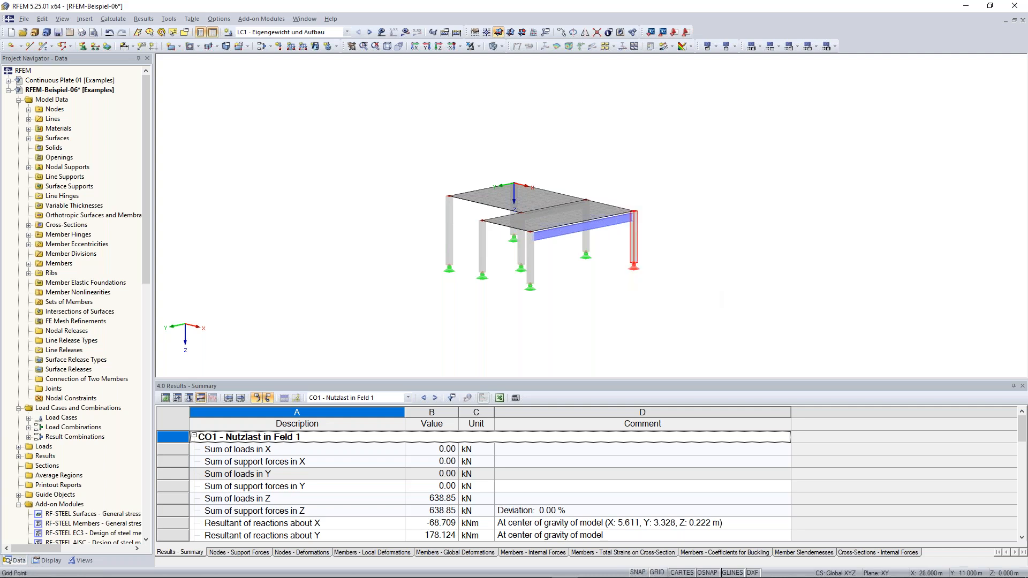
{"action": "left_click", "coordinate": [711, 295]}
Step: Select the same column with the adjoining beam and slab using a crossing window, and clear the selection
{"action": "left_click_drag", "start_coordinate": [719, 316], "coordinate": [685, 299]}
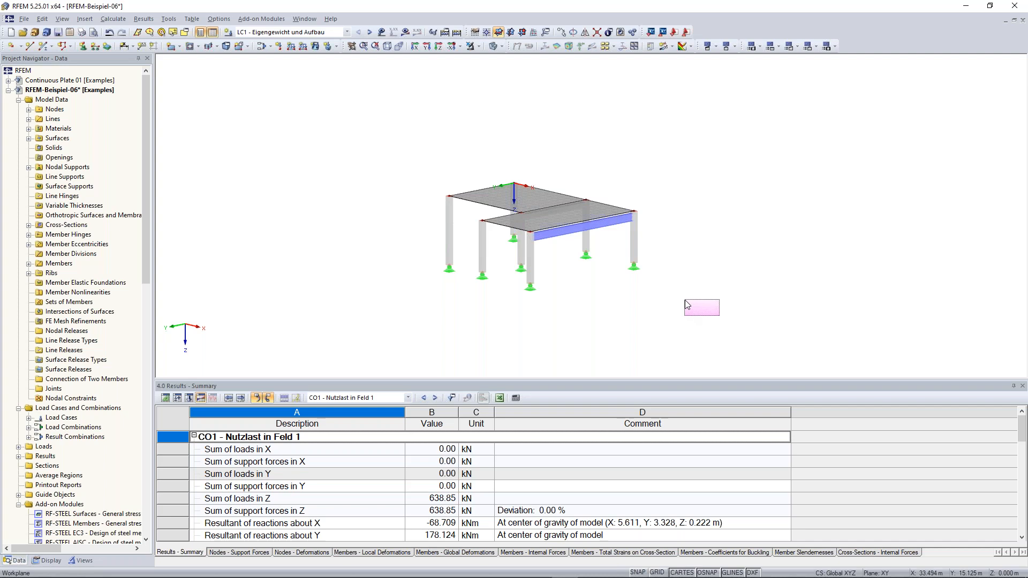
{"action": "left_click_drag", "start_coordinate": [686, 303], "coordinate": [604, 138]}
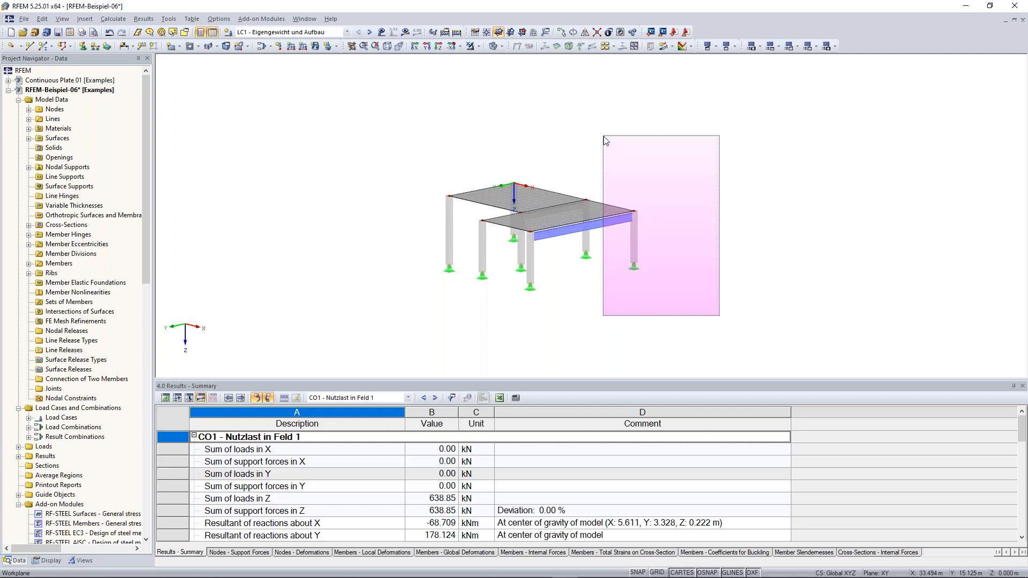
{"action": "left_click_drag", "start_coordinate": [606, 141], "coordinate": [605, 139]}
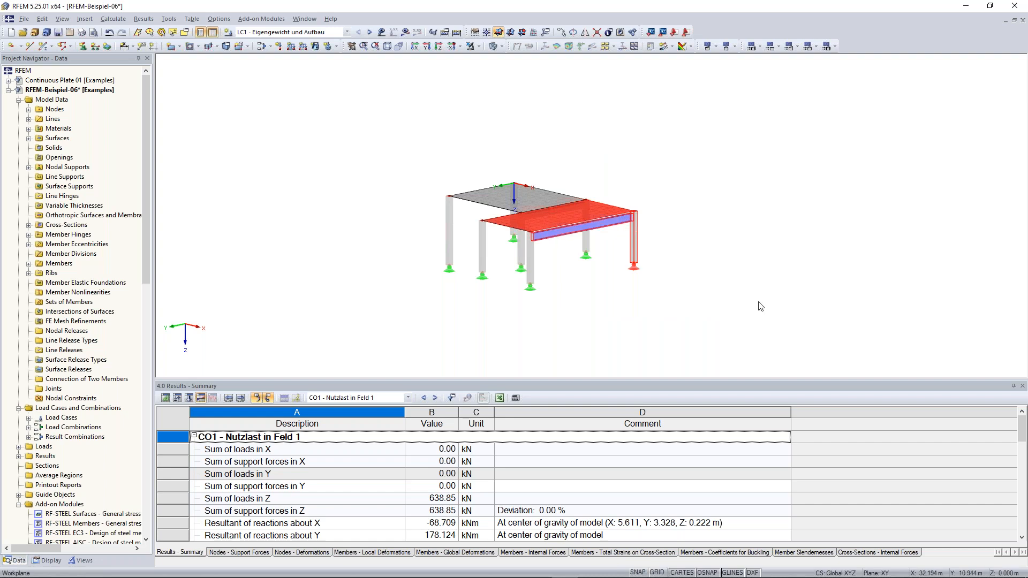
{"action": "left_click", "coordinate": [758, 307]}
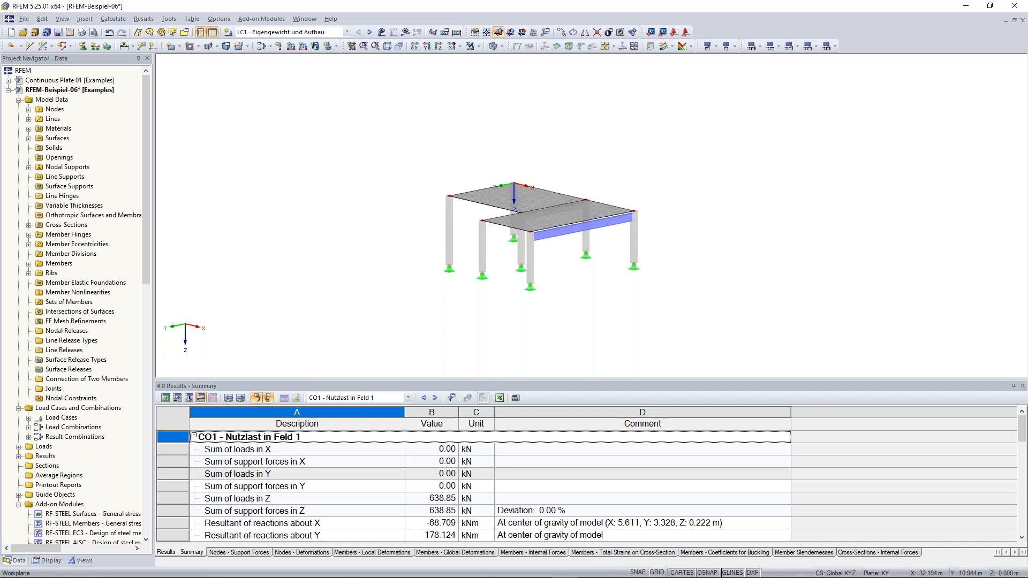
Step: Examine the frame model by zooming, panning and rotating the view, including with the Move/Zoom/Rotate tool
{"action": "scroll", "coordinate": [733, 246], "scroll_direction": "down", "scroll_amount": 3}
{"action": "scroll", "coordinate": [683, 210], "scroll_direction": "up", "scroll_amount": 1}
{"action": "middle_click_drag", "start_coordinate": [683, 209], "coordinate": [706, 209]}
{"action": "scroll", "coordinate": [706, 209], "scroll_direction": "up", "scroll_amount": 2}
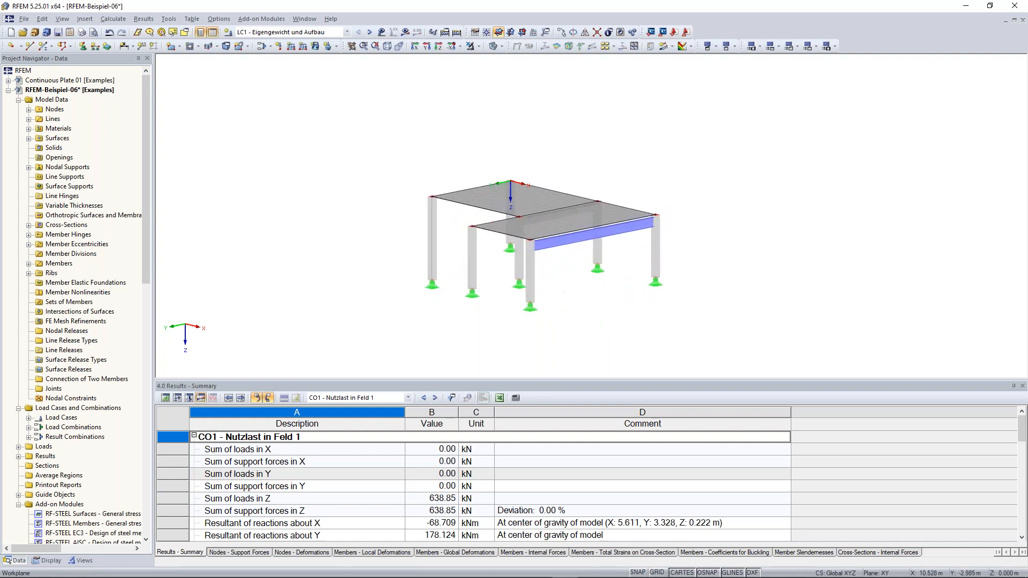
{"action": "scroll", "coordinate": [705, 222], "scroll_direction": "down", "scroll_amount": 2}
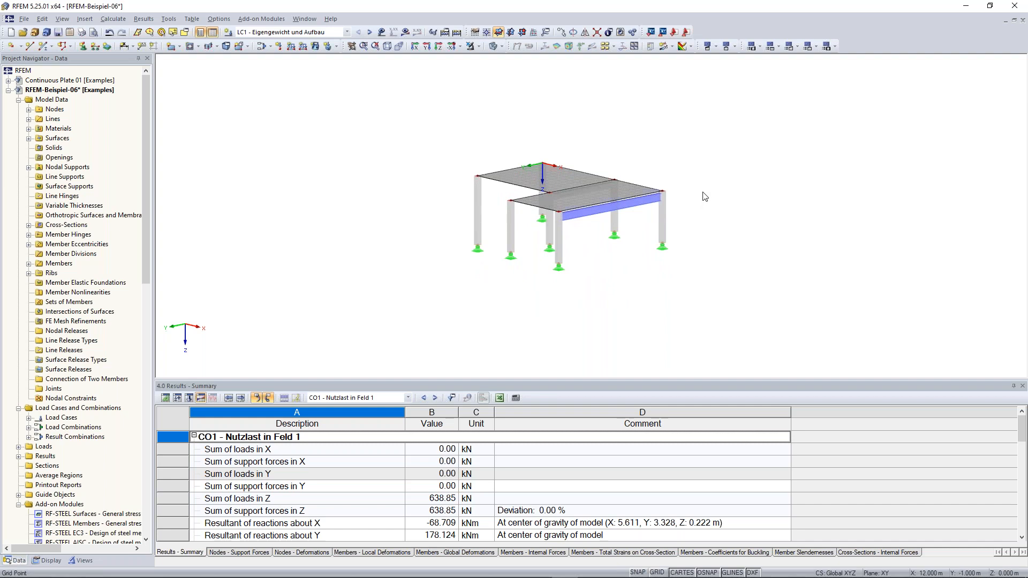
{"action": "mouse_move", "coordinate": [718, 182]}
{"action": "middle_mouse_down", "text": "ctrl"}
{"action": "mouse_move", "coordinate": [572, 123]}
{"action": "mouse_move", "coordinate": [482, 160]}
{"action": "mouse_move", "coordinate": [394, 222]}
{"action": "mouse_move", "coordinate": [712, 202]}
{"action": "mouse_move", "coordinate": [776, 184]}
{"action": "mouse_move", "coordinate": [729, 188]}
{"action": "middle_mouse_up", "text": "ctrl"}
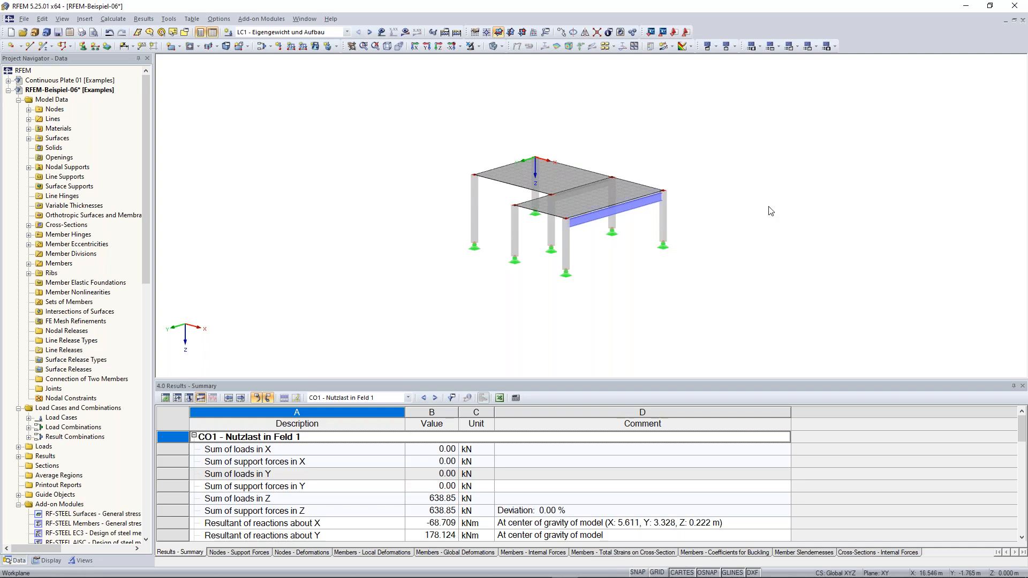
{"action": "middle_click_drag", "start_coordinate": [766, 204], "coordinate": [747, 194], "text": "ctrl"}
{"action": "middle_click_drag", "start_coordinate": [696, 161], "coordinate": [729, 179]}
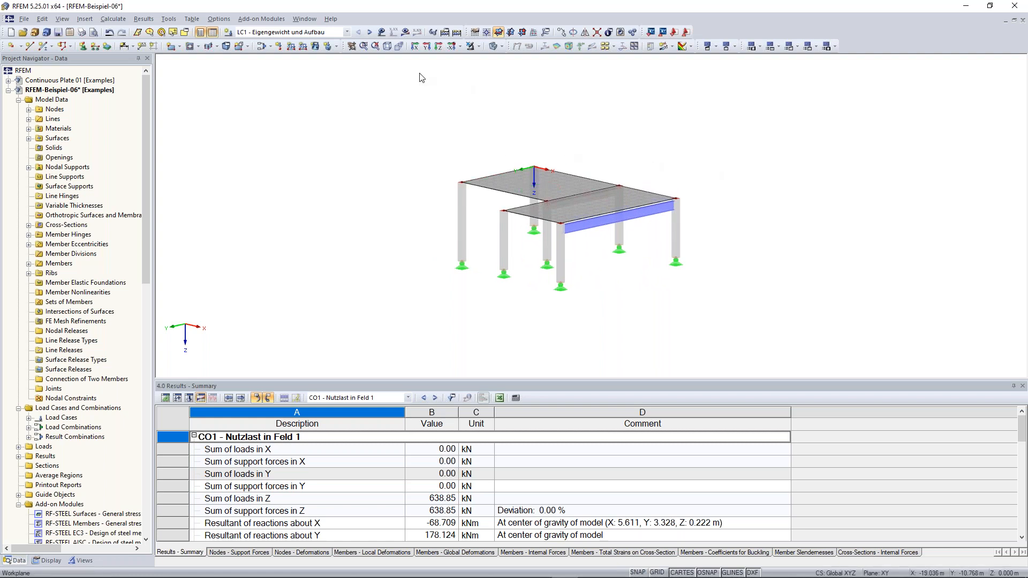
{"action": "left_click", "coordinate": [352, 48]}
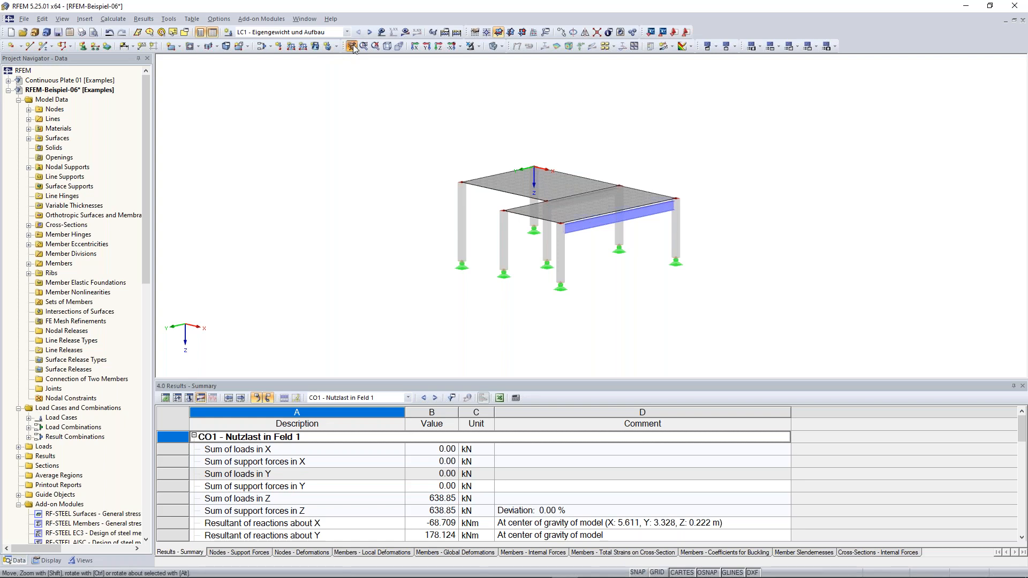
{"action": "left_click_drag", "start_coordinate": [407, 183], "coordinate": [351, 181]}
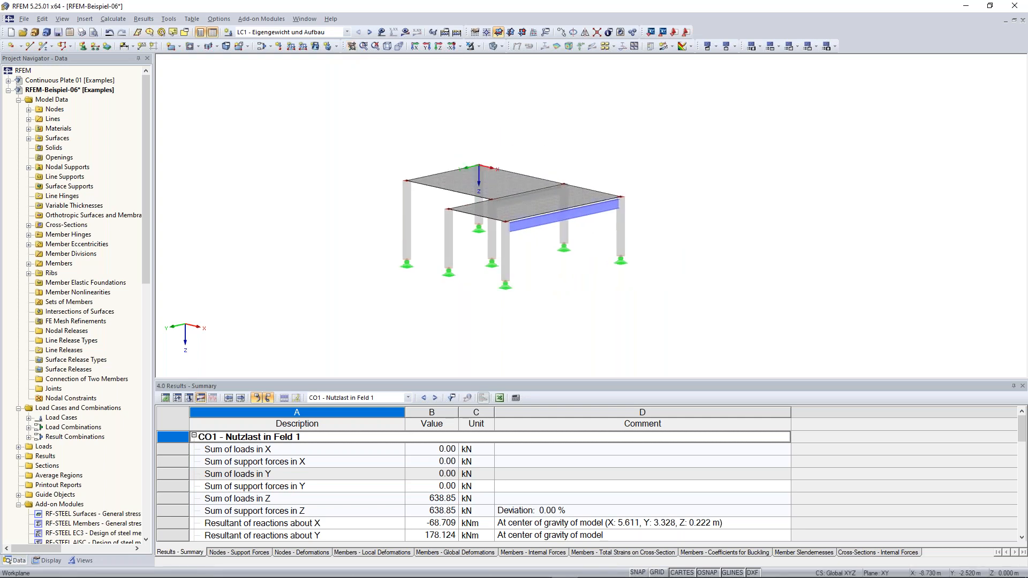
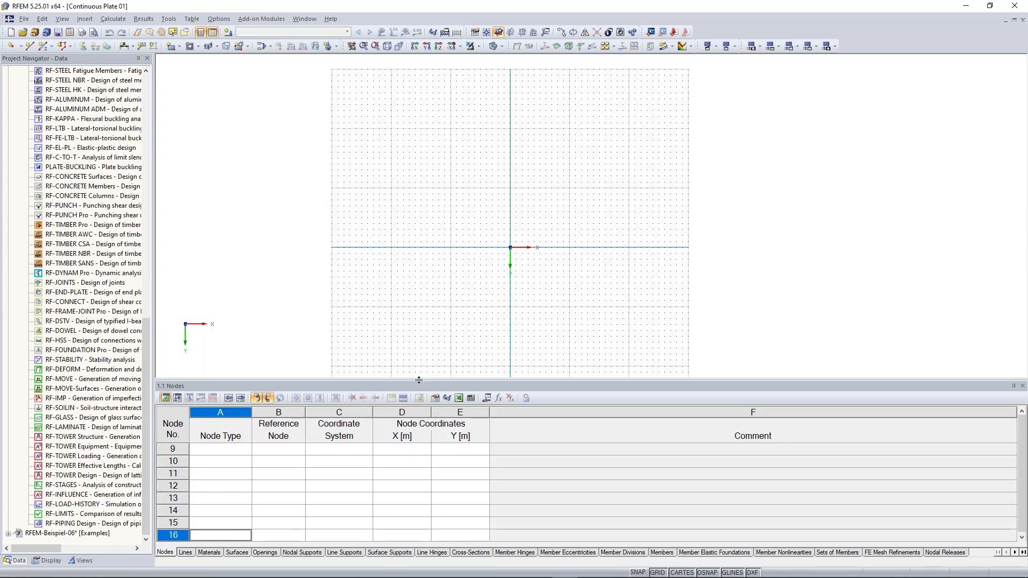
Step: Shrink the nodes table in Continuous Plate 01 to enlarge the work area, and zoom in on the grid around the origin
{"action": "left_click_drag", "start_coordinate": [418, 380], "coordinate": [423, 447]}
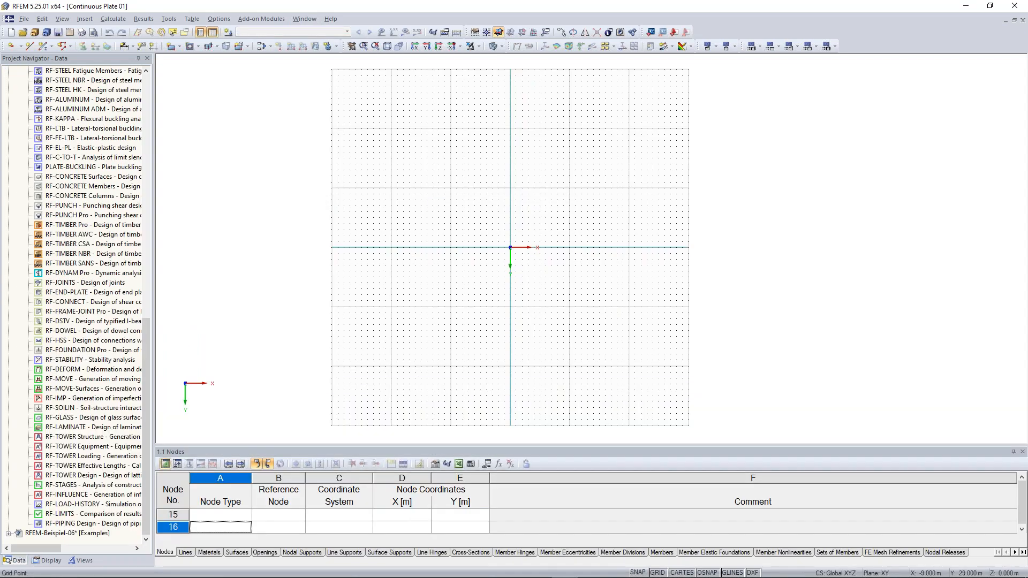
{"action": "scroll", "coordinate": [546, 278], "scroll_direction": "up", "scroll_amount": 4}
{"action": "scroll", "coordinate": [510, 207], "scroll_direction": "up", "scroll_amount": 1}
{"action": "middle_click_drag", "start_coordinate": [445, 160], "coordinate": [470, 218]}
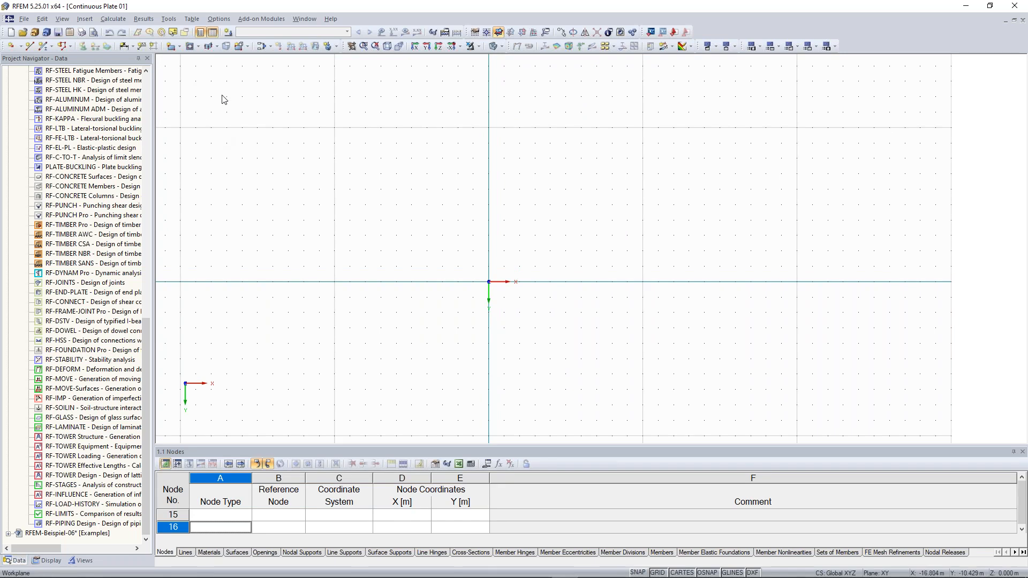
Step: Start a new rectangular surface and choose Concrete C30/37 as its material
{"action": "left_click", "coordinate": [178, 46]}
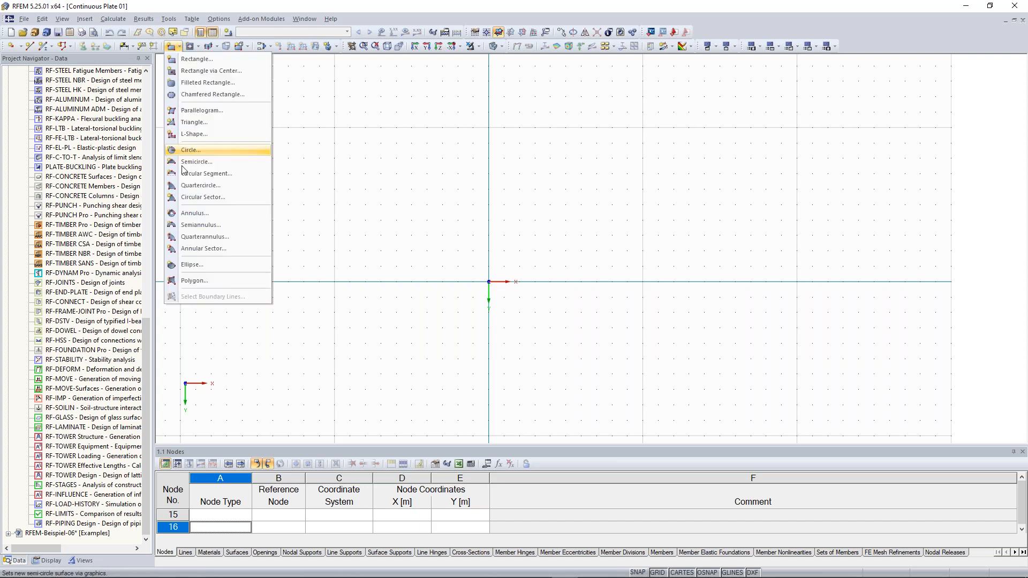
{"action": "left_click", "coordinate": [207, 60]}
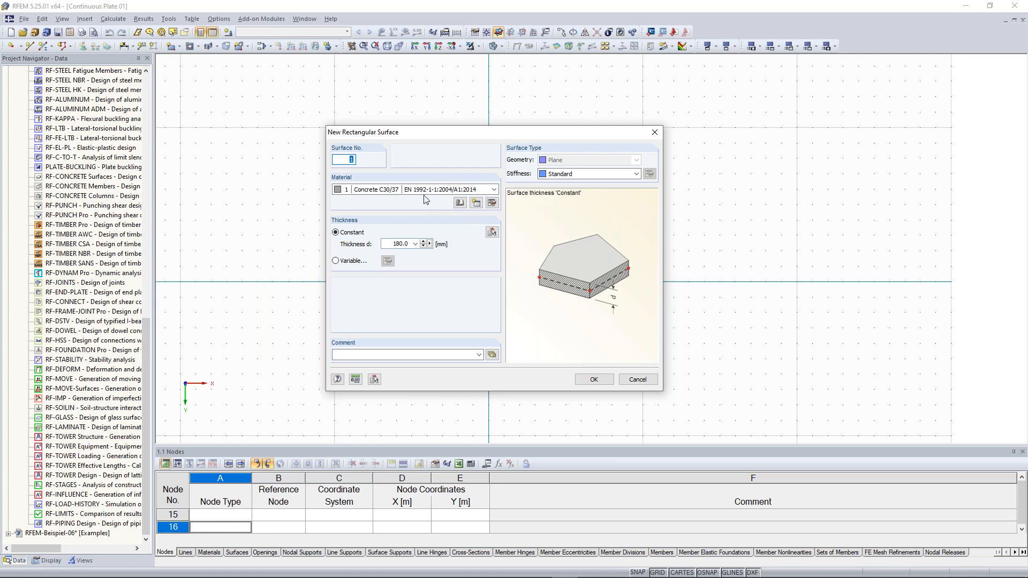
{"action": "left_click", "coordinate": [391, 193]}
{"action": "left_click", "coordinate": [394, 194]}
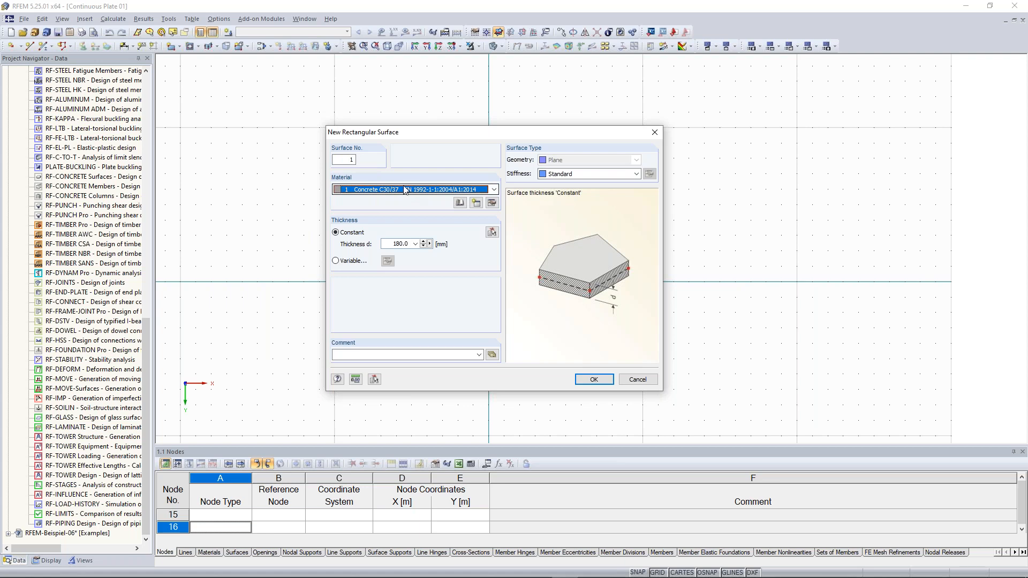
{"action": "left_click", "coordinate": [373, 190]}
{"action": "left_click", "coordinate": [374, 194]}
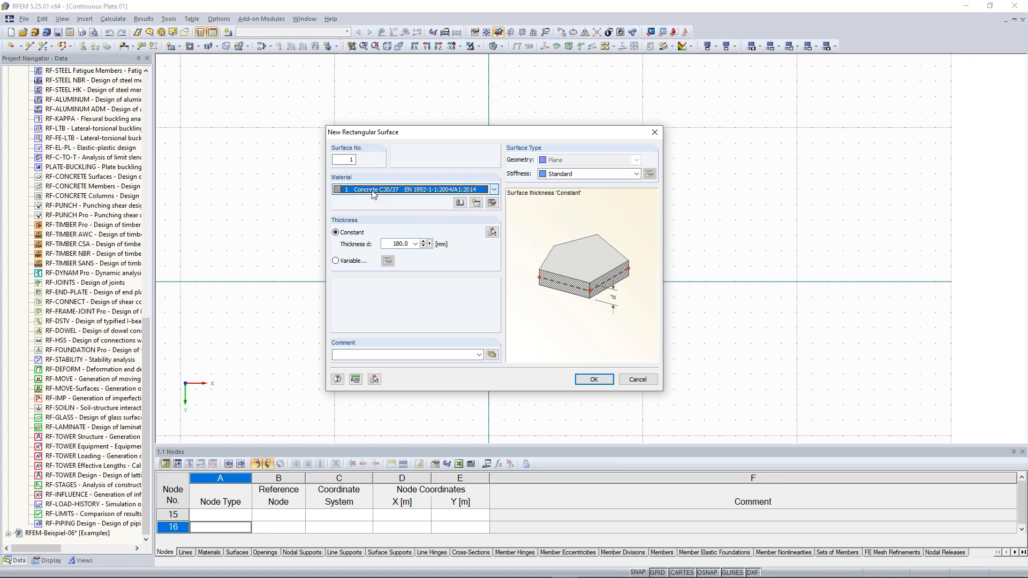
Step: Edit the surface's concrete material, open the material library and examine the available material category groups
{"action": "left_click", "coordinate": [491, 202]}
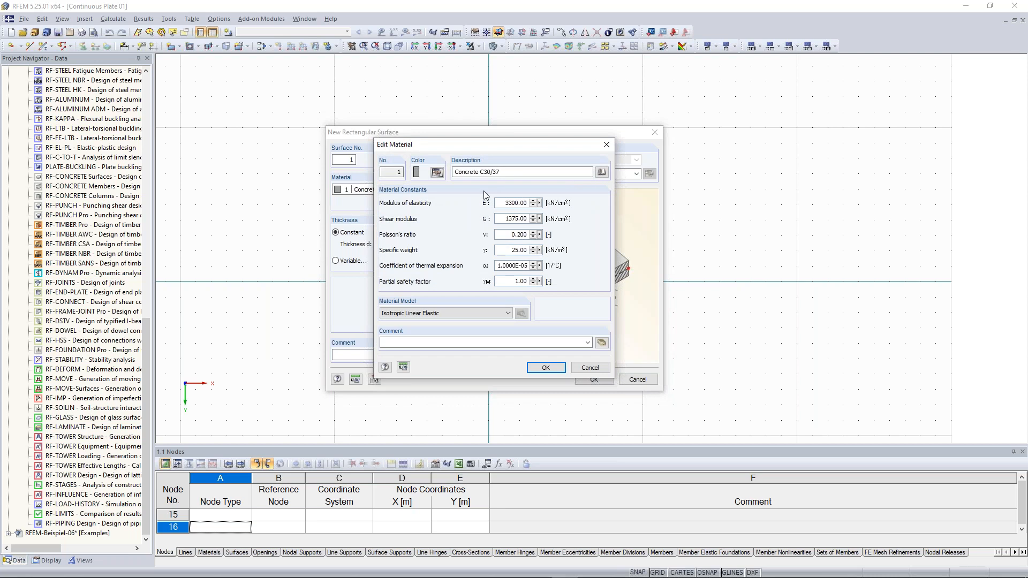
{"action": "left_click_drag", "start_coordinate": [473, 150], "coordinate": [433, 160]}
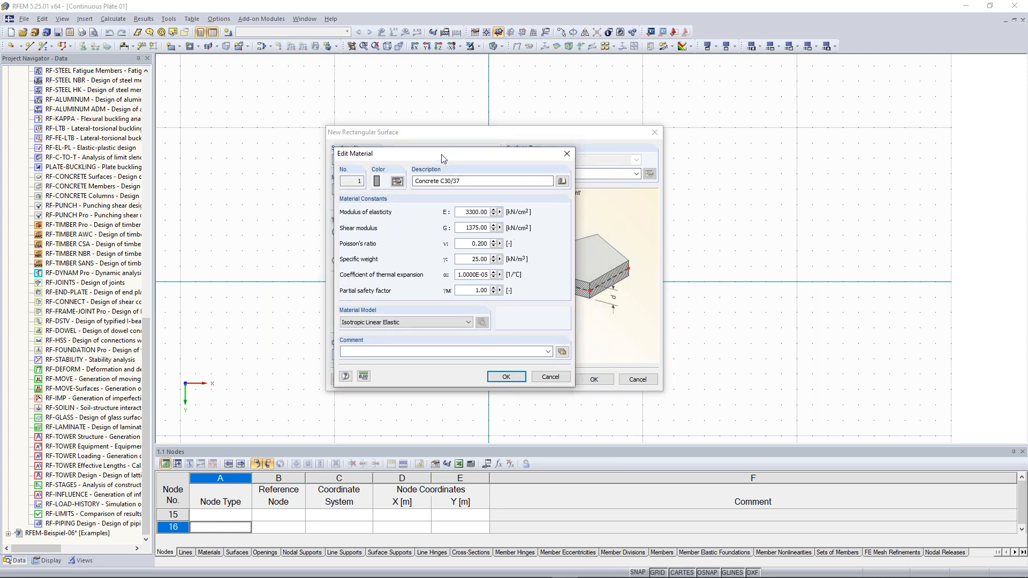
{"action": "left_click", "coordinate": [562, 182]}
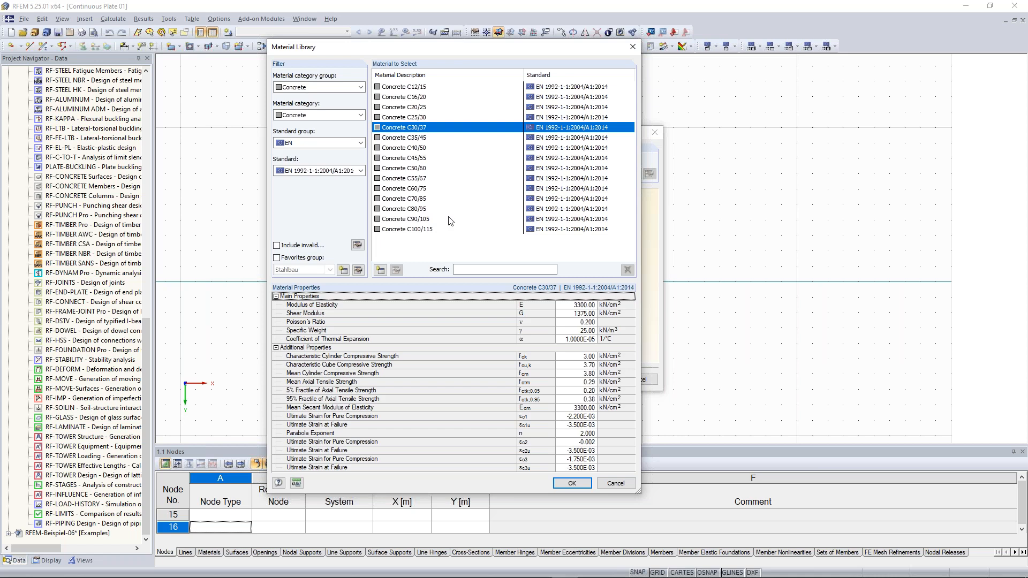
{"action": "left_click", "coordinate": [359, 88]}
{"action": "left_click", "coordinate": [301, 95]}
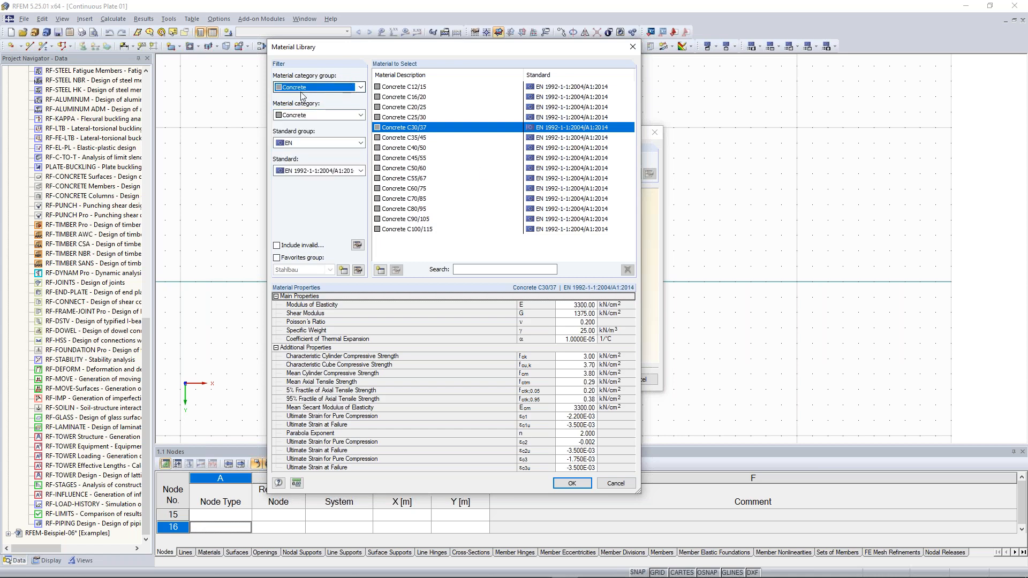
{"action": "left_click", "coordinate": [359, 87]}
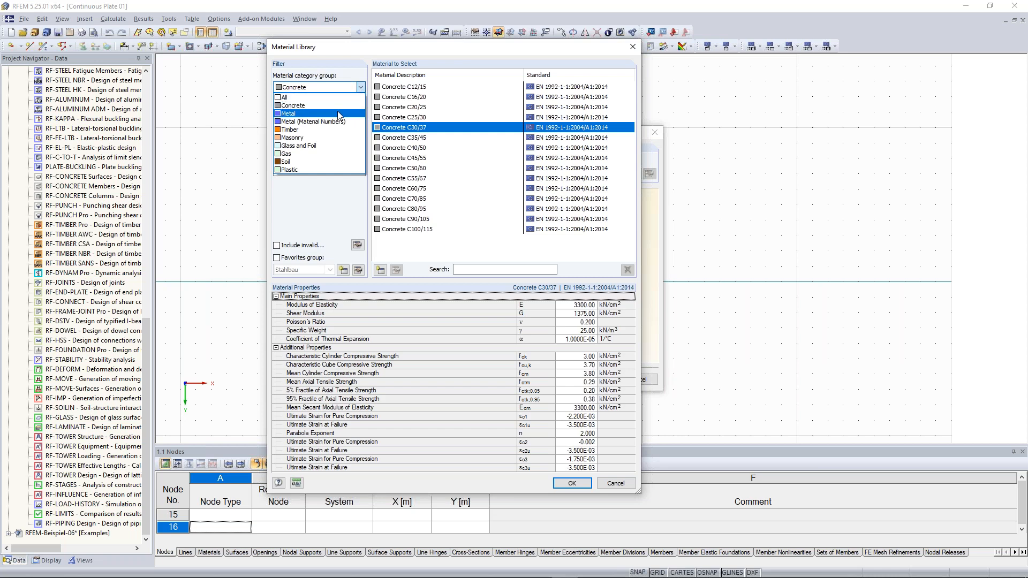
{"action": "left_click", "coordinate": [83, 212]}
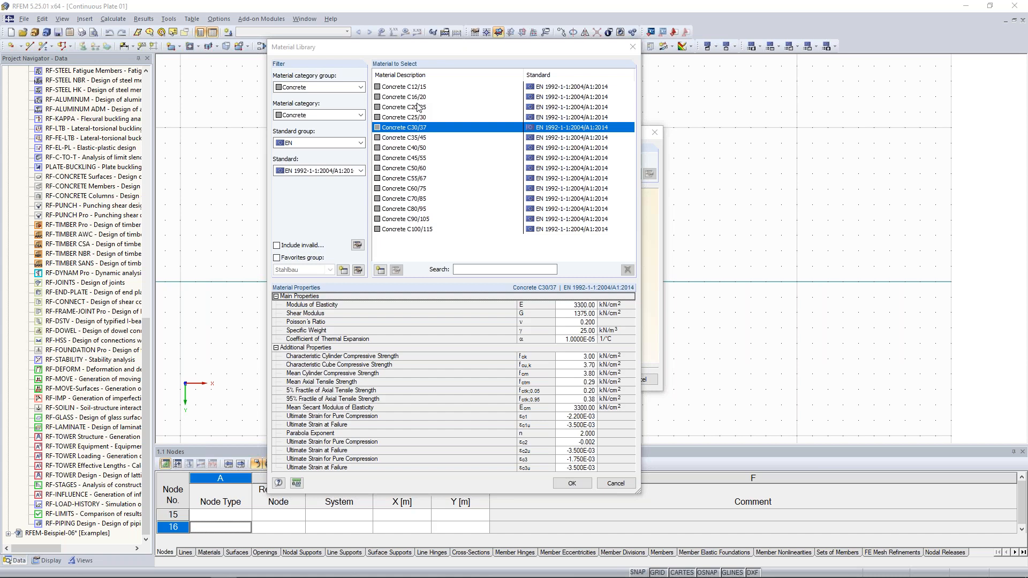
Step: Examine the library's category, standard group and standard filters, and accept Concrete C30/37 to EN 1992-1-1:2004/A1:2014
{"action": "left_click", "coordinate": [321, 115]}
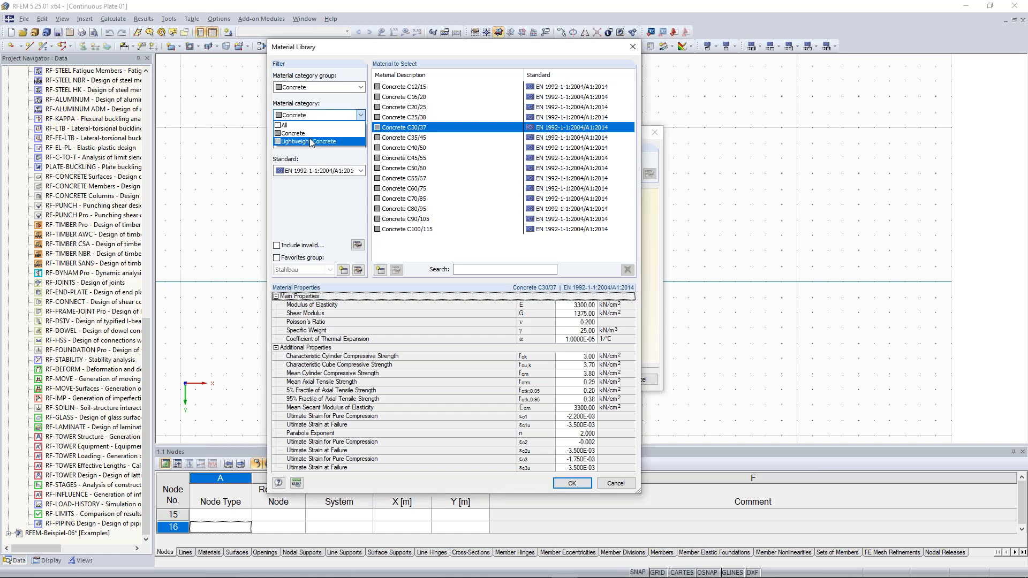
{"action": "left_click", "coordinate": [316, 133]}
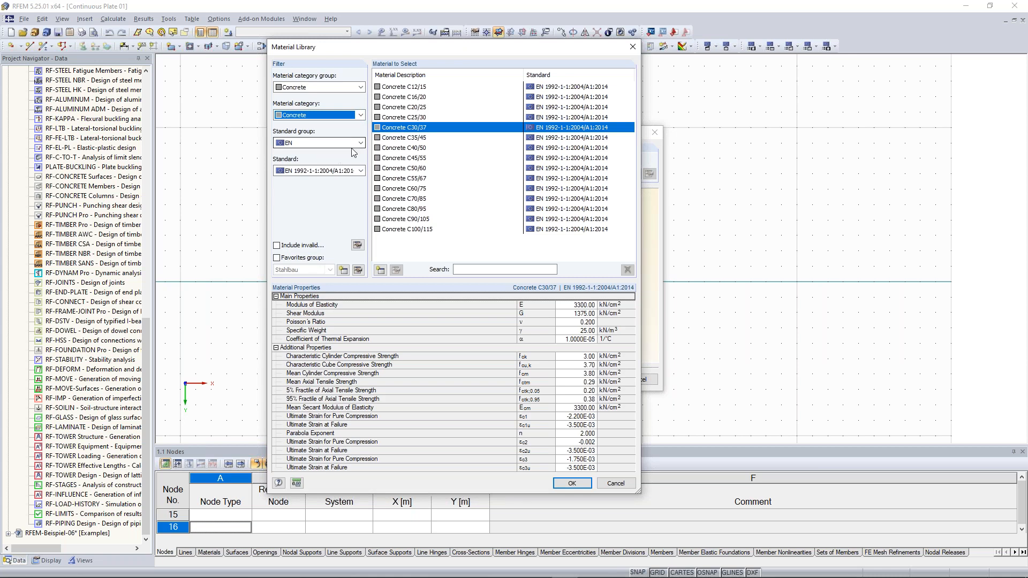
{"action": "left_click", "coordinate": [360, 143]}
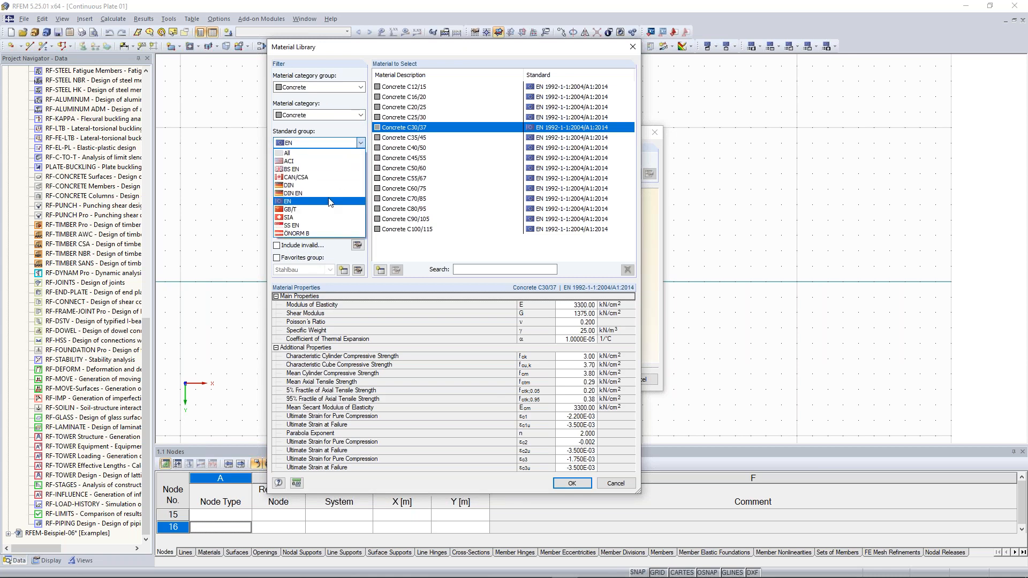
{"action": "left_click", "coordinate": [329, 202]}
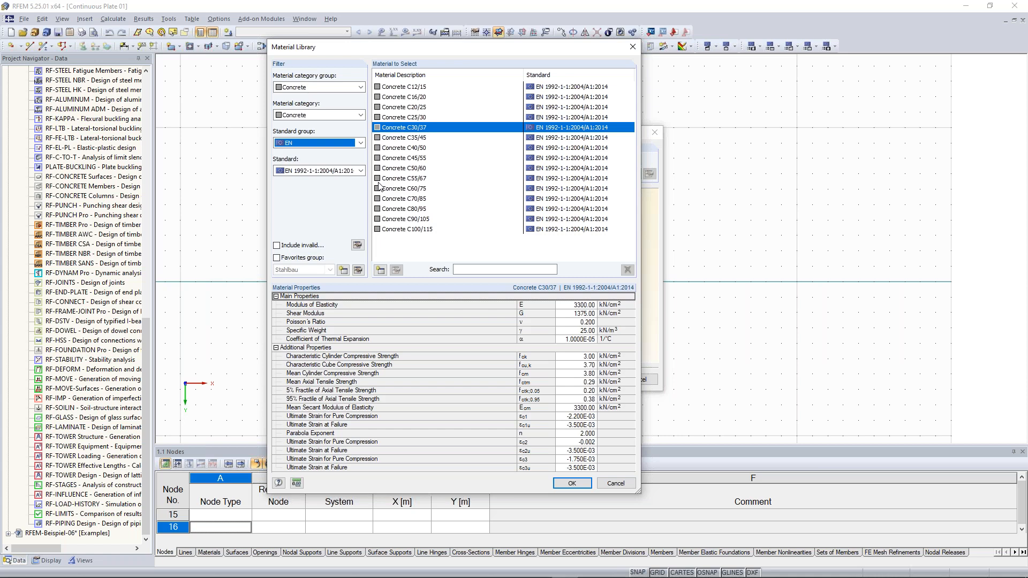
{"action": "left_click", "coordinate": [361, 143]}
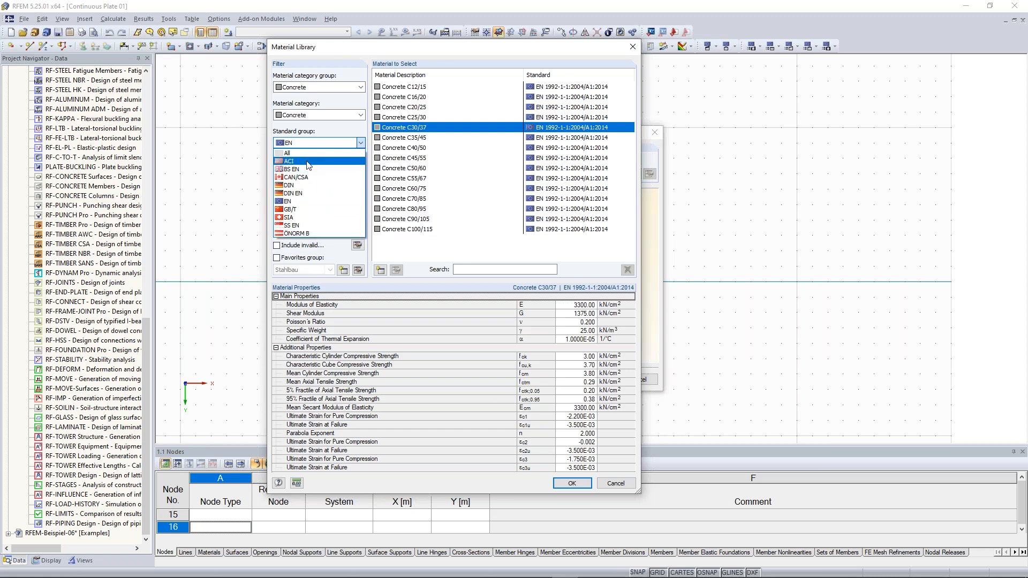
{"action": "left_click", "coordinate": [345, 201]}
{"action": "left_click", "coordinate": [361, 170]}
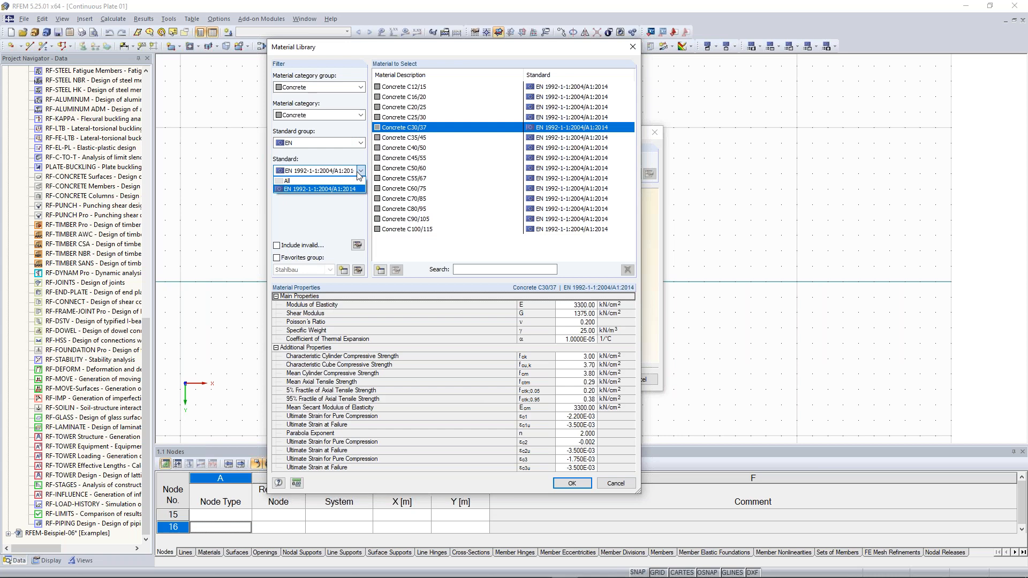
{"action": "left_click", "coordinate": [325, 222]}
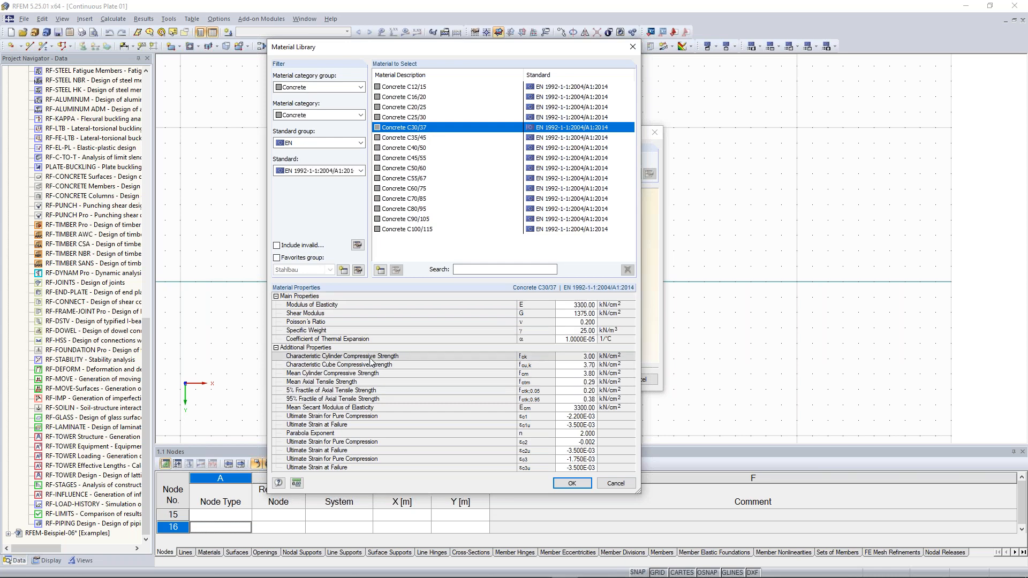
{"action": "left_click", "coordinate": [583, 488]}
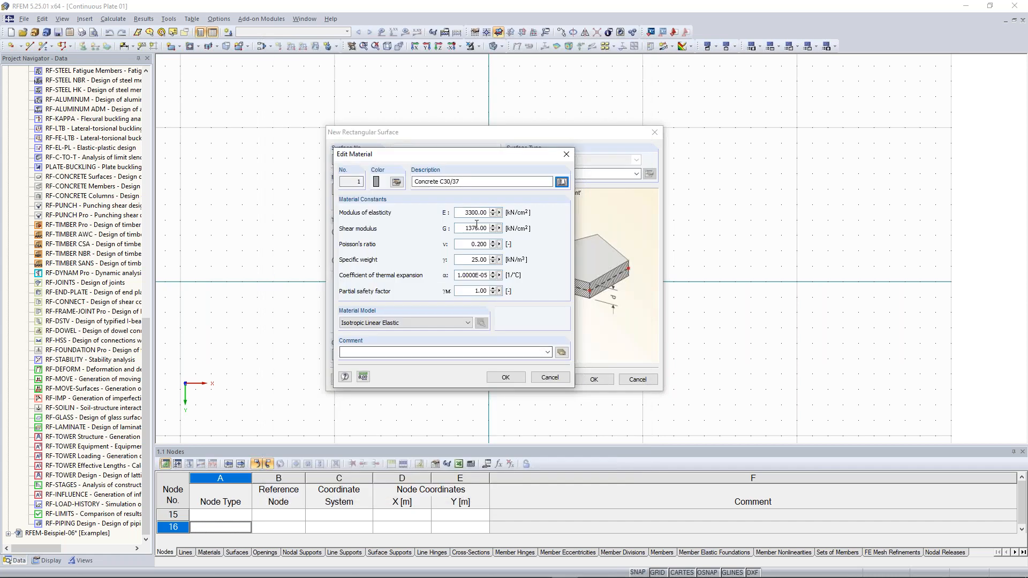
Step: Set the Poisson's ratio of Concrete C30/37 to 0 and accept the material data
{"action": "double_click", "coordinate": [468, 244]}
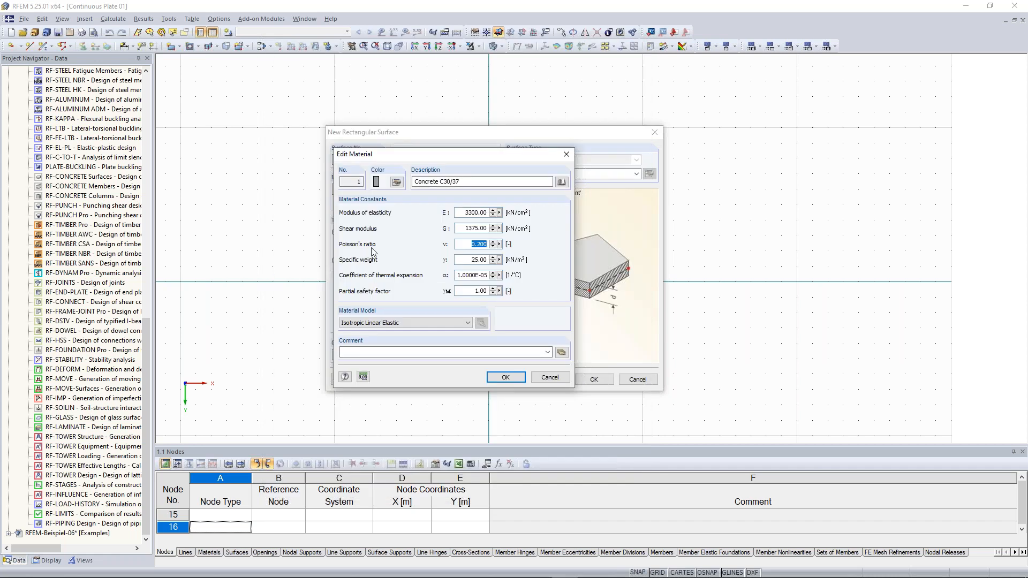
{"action": "type", "text": "0"}
{"action": "left_click", "coordinate": [472, 228]}
{"action": "left_click", "coordinate": [511, 378]}
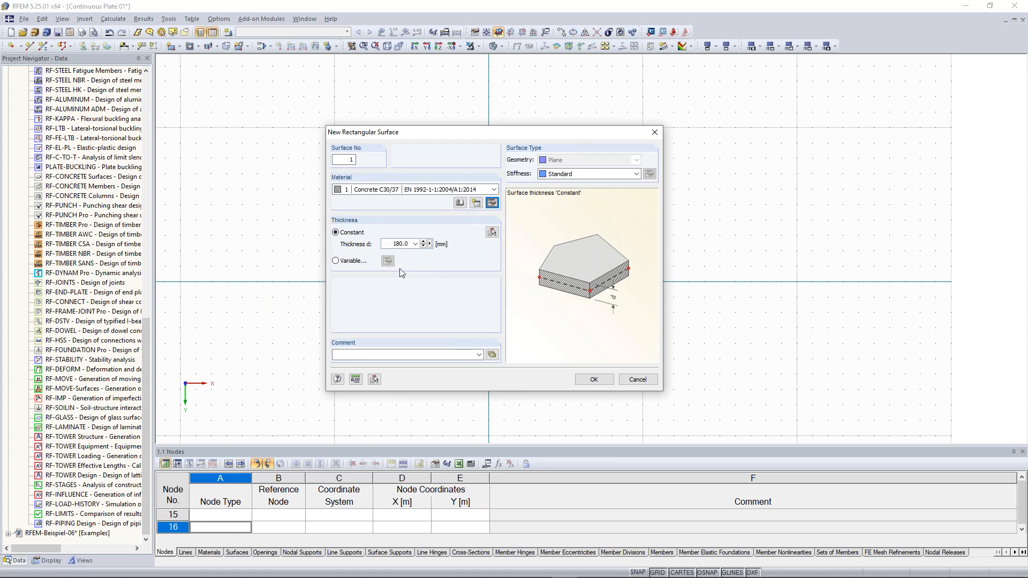
Step: Set the rectangular surface's constant thickness to 300 mm and accept the surface settings
{"action": "double_click", "coordinate": [392, 244]}
{"action": "type", "text": "300"}
{"action": "left_click", "coordinate": [594, 380]}
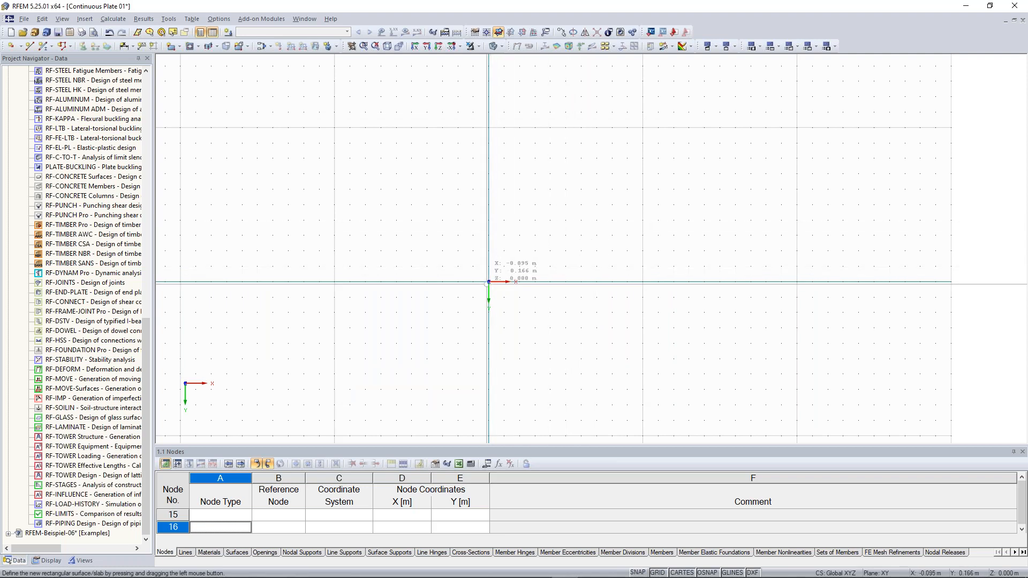
Step: Turn on grid snapping and draw the first rectangular surface from the origin to X 10 m, Y -5 m
{"action": "left_click", "coordinate": [638, 573]}
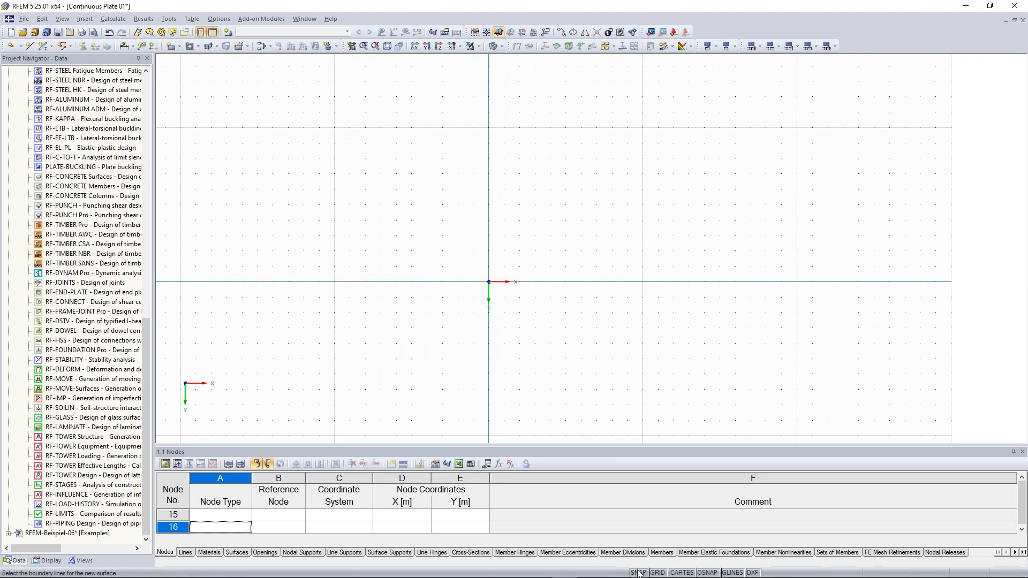
{"action": "left_click", "coordinate": [489, 282]}
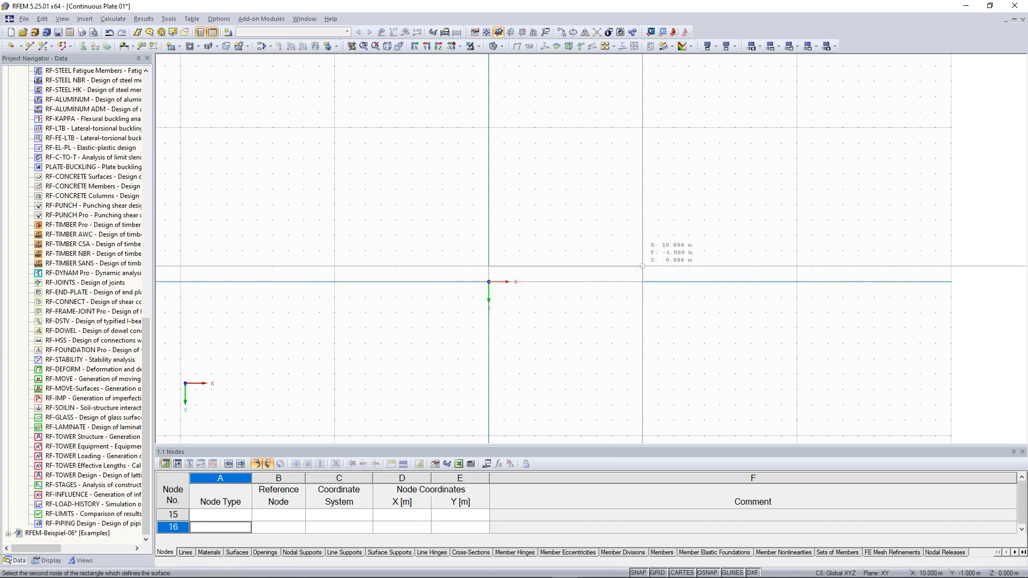
{"action": "left_click", "coordinate": [642, 204]}
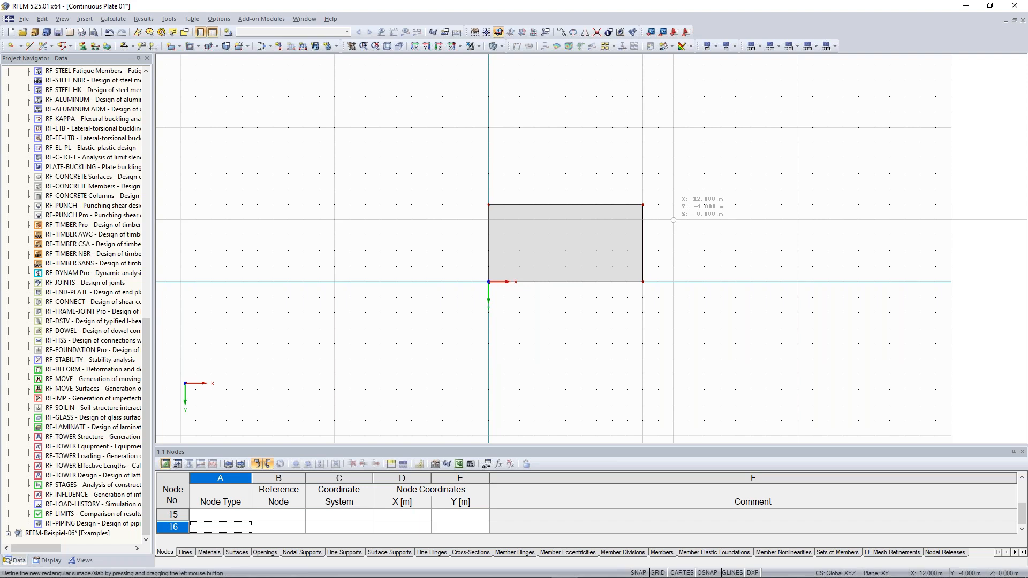
Step: Start another 300 mm Concrete C30/37 rectangular surface and draw it from X 0, Y -10 m to X 10 m, Y -15 m
{"action": "middle_click_drag", "start_coordinate": [687, 242], "coordinate": [634, 282]}
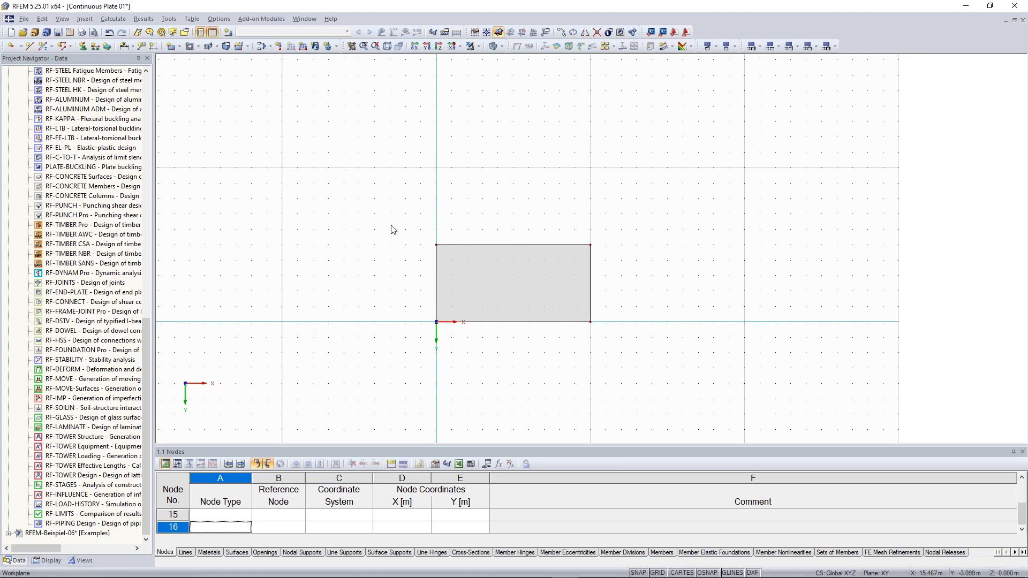
{"action": "scroll", "coordinate": [392, 229], "scroll_direction": "down", "scroll_amount": 1}
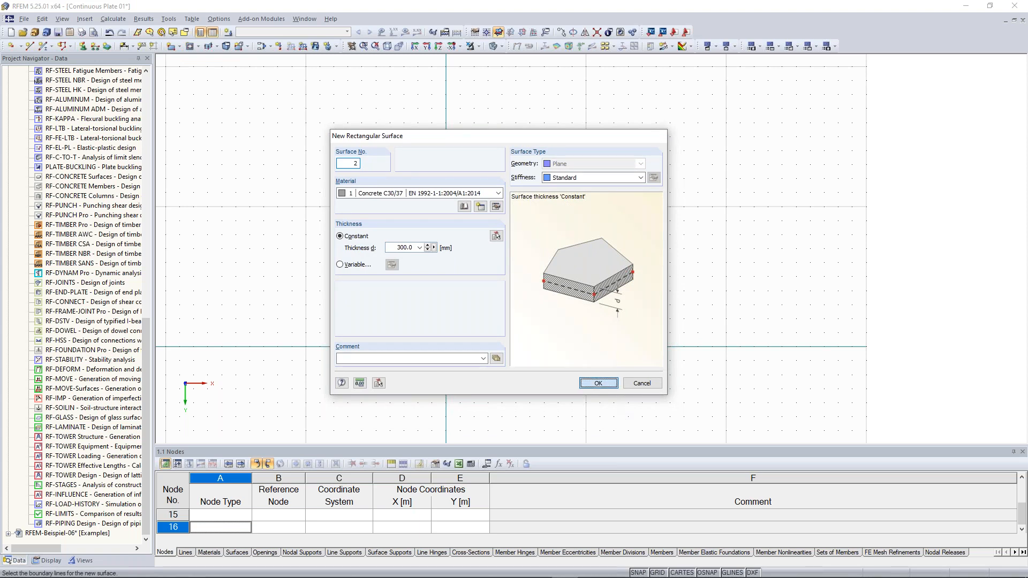
{"action": "left_click", "coordinate": [599, 382]}
{"action": "middle_click_drag", "start_coordinate": [481, 221], "coordinate": [475, 263]}
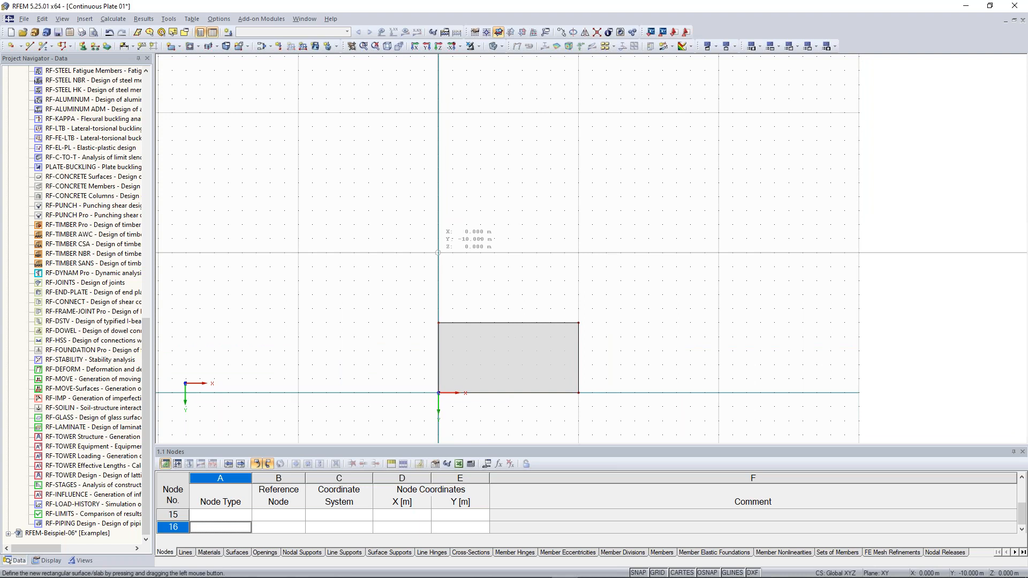
{"action": "left_click_drag", "start_coordinate": [438, 252], "coordinate": [578, 182]}
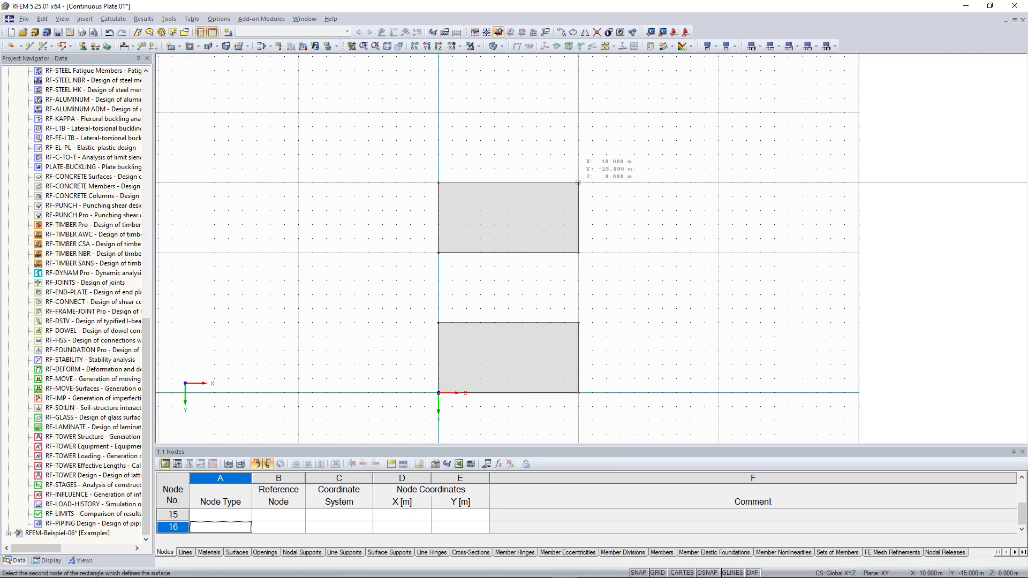
{"action": "left_click_drag", "start_coordinate": [578, 183], "coordinate": [578, 182]}
Step: Draw a third rectangular surface from X 0, Y -20 m to X 10 m, Y -25 m and end the command
{"action": "middle_click_drag", "start_coordinate": [438, 112], "coordinate": [423, 194]}
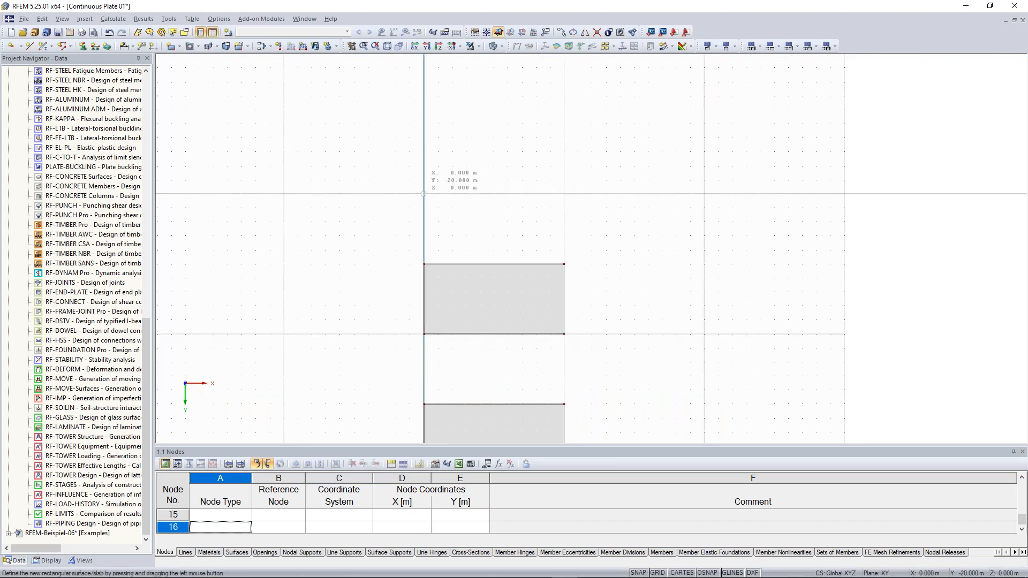
{"action": "left_click_drag", "start_coordinate": [424, 193], "coordinate": [564, 123]}
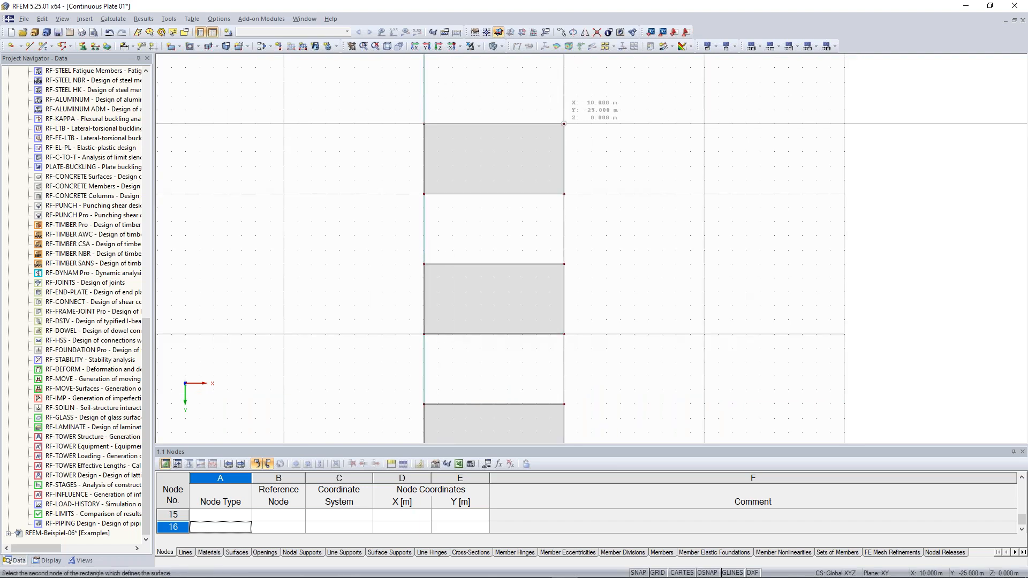
{"action": "key", "text": "Escape"}
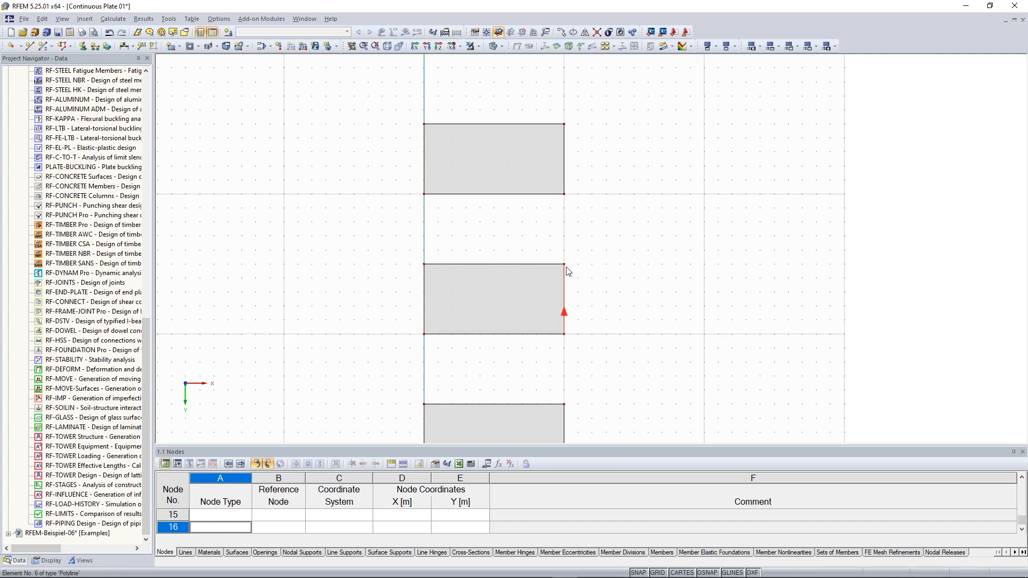
Step: Select all three rectangular surfaces, move them together 10 m in the positive Y direction, and clear the selection
{"action": "scroll", "coordinate": [616, 359], "scroll_direction": "down", "scroll_amount": 1}
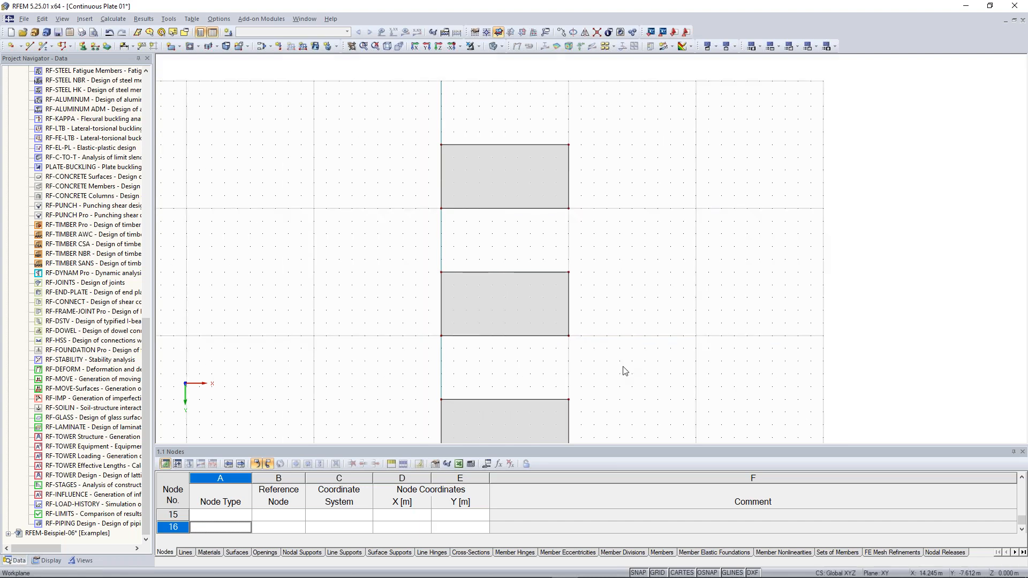
{"action": "middle_click_drag", "start_coordinate": [621, 367], "coordinate": [624, 308]}
{"action": "scroll", "coordinate": [624, 309], "scroll_direction": "down", "scroll_amount": 2}
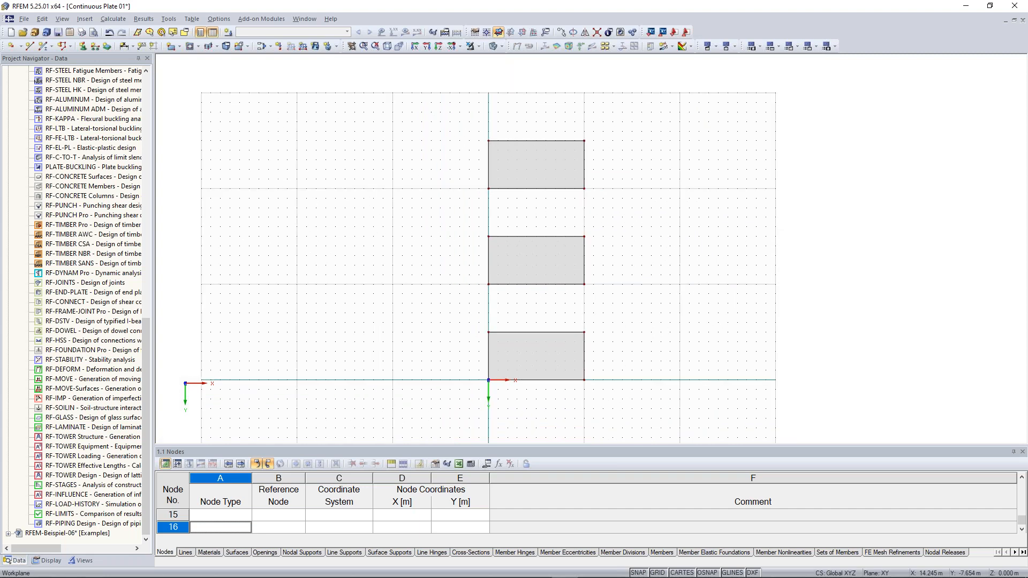
{"action": "left_click", "coordinate": [538, 172]}
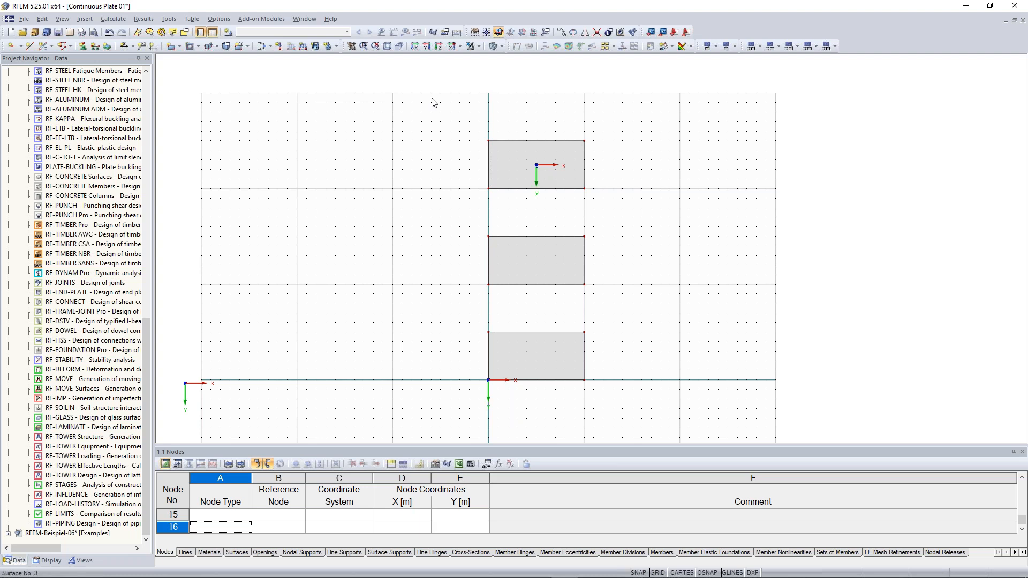
{"action": "middle_click_drag", "start_coordinate": [511, 295], "coordinate": [496, 250]}
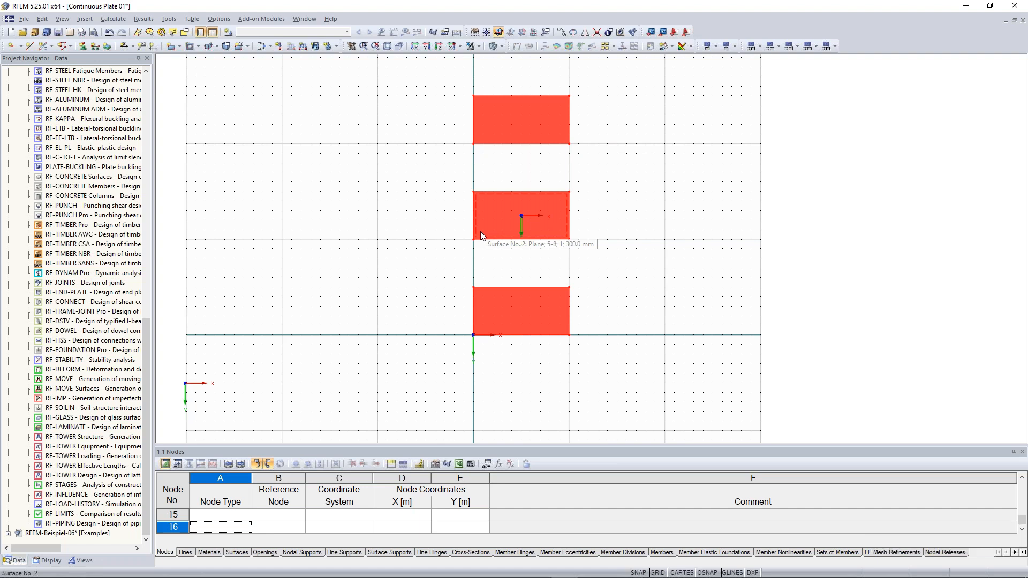
{"action": "left_click_drag", "start_coordinate": [480, 232], "coordinate": [474, 339]}
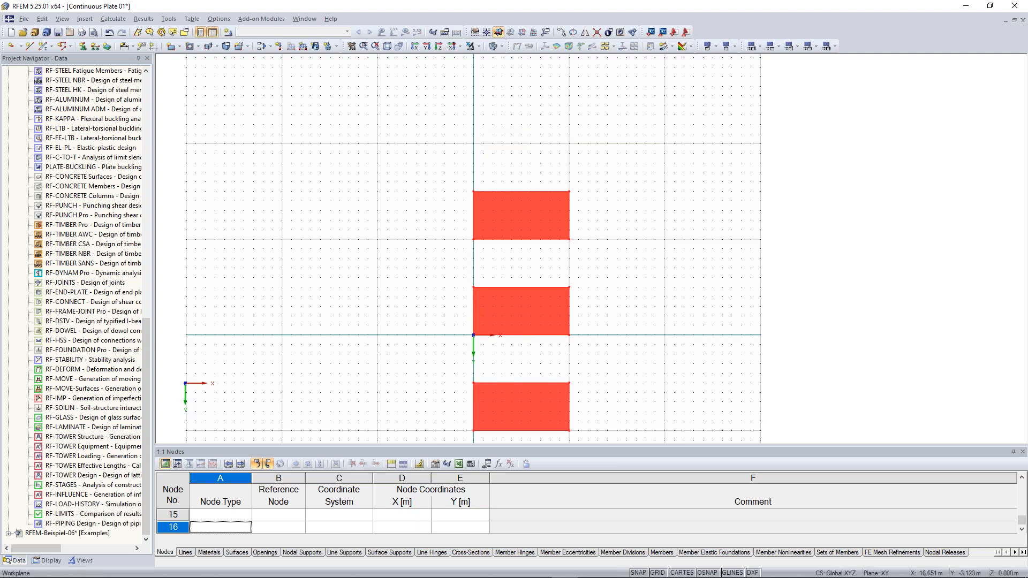
{"action": "key", "text": "Escape"}
{"action": "scroll", "coordinate": [644, 307], "scroll_direction": "down", "scroll_amount": 1}
{"action": "middle_click_drag", "start_coordinate": [644, 308], "coordinate": [632, 246]}
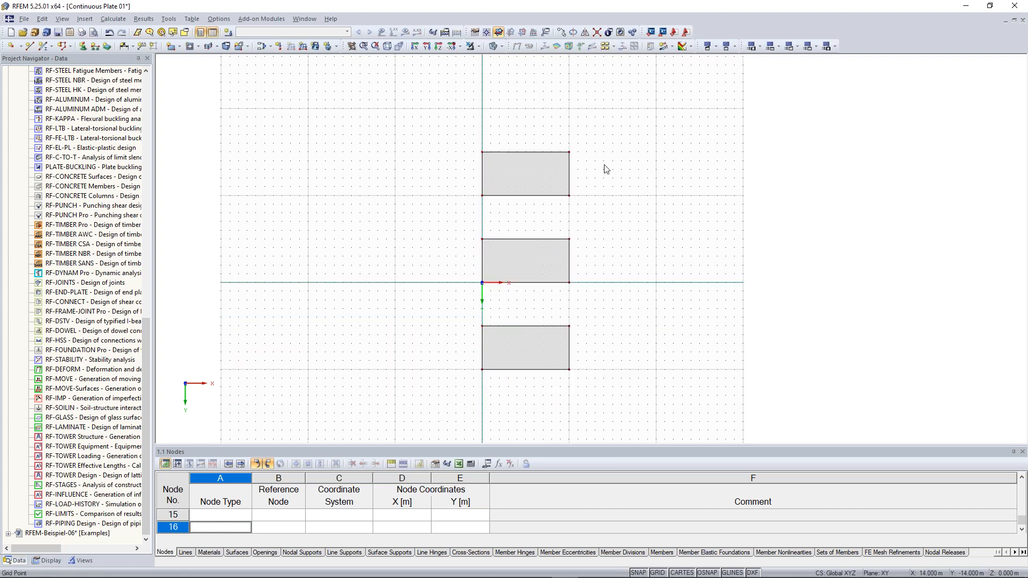
{"action": "middle_click_drag", "start_coordinate": [605, 169], "coordinate": [620, 216]}
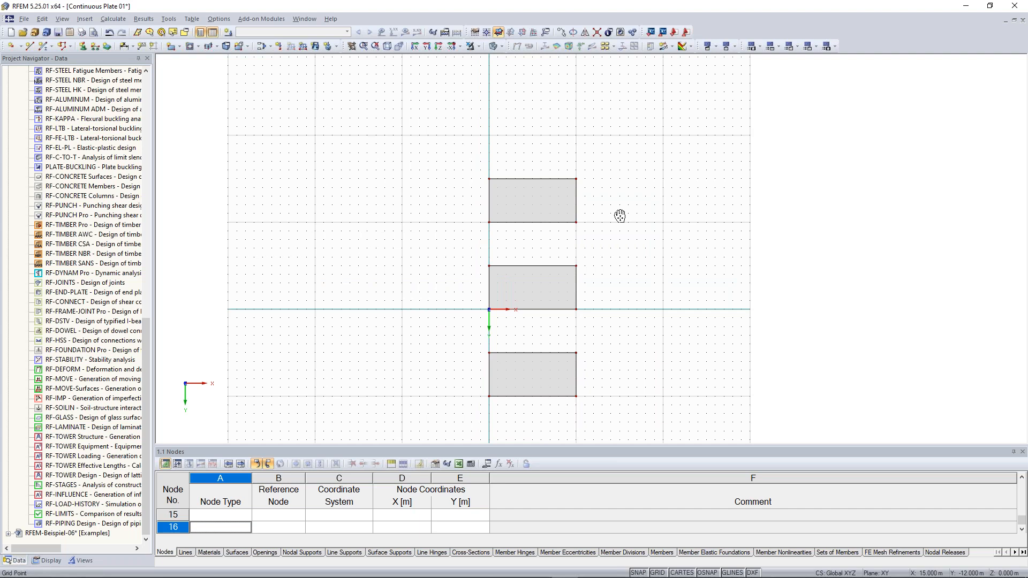
{"action": "middle_click_drag", "start_coordinate": [619, 215], "coordinate": [616, 212]}
{"action": "scroll", "coordinate": [475, 167], "scroll_direction": "up", "scroll_amount": 1}
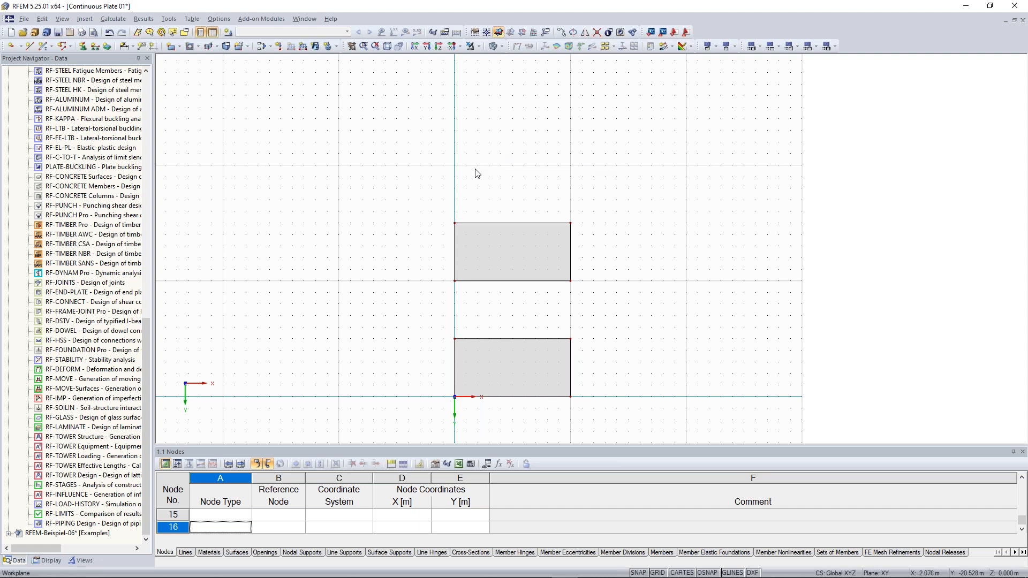
Step: Start a new beam member and define a Concrete C30/37 rectangular cross-section with b 1000 mm and h 300 mm
{"action": "left_click", "coordinate": [44, 50]}
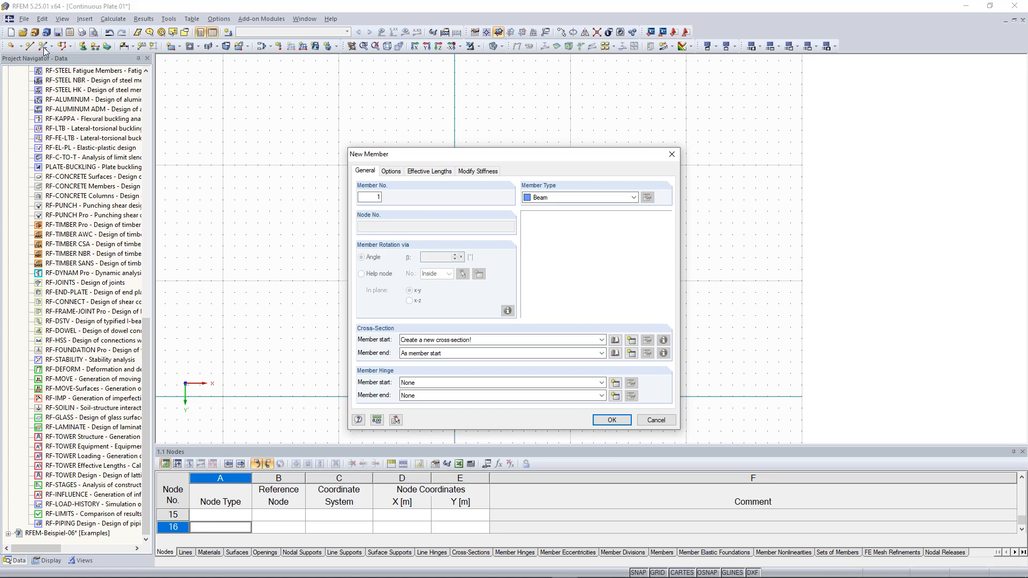
{"action": "left_click", "coordinate": [631, 341]}
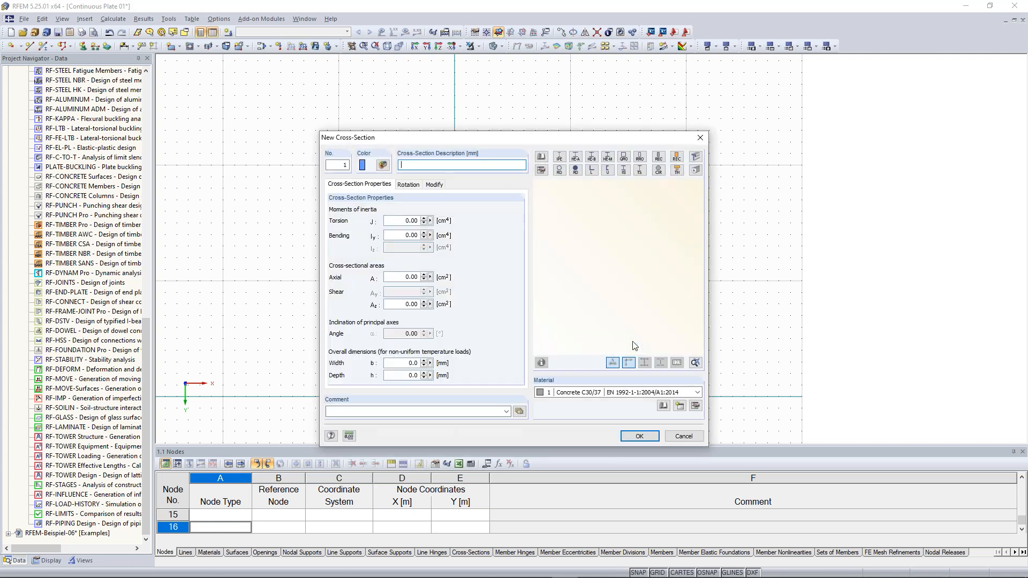
{"action": "left_click", "coordinate": [660, 158]}
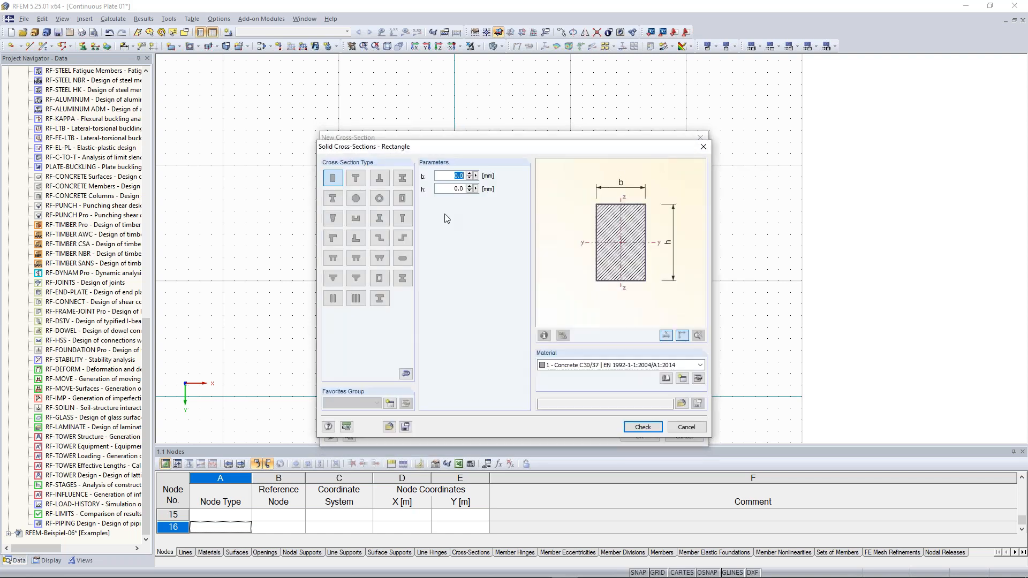
{"action": "left_click_drag", "start_coordinate": [448, 176], "coordinate": [474, 177]}
{"action": "type", "text": "1000"}
{"action": "left_click_drag", "start_coordinate": [452, 188], "coordinate": [474, 193]}
{"action": "type", "text": "3"}
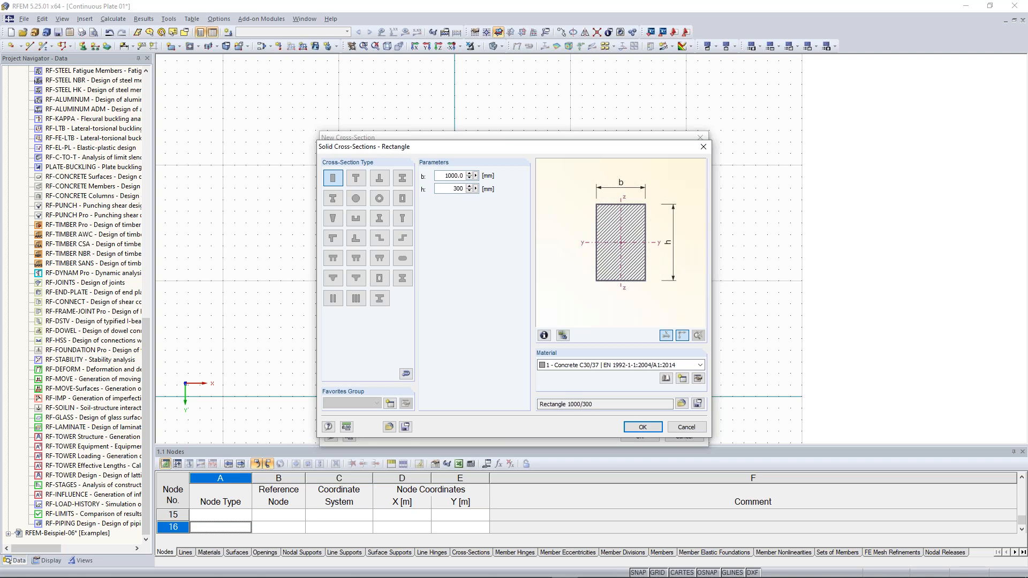
{"action": "type", "text": "00"}
{"action": "left_click", "coordinate": [571, 367]}
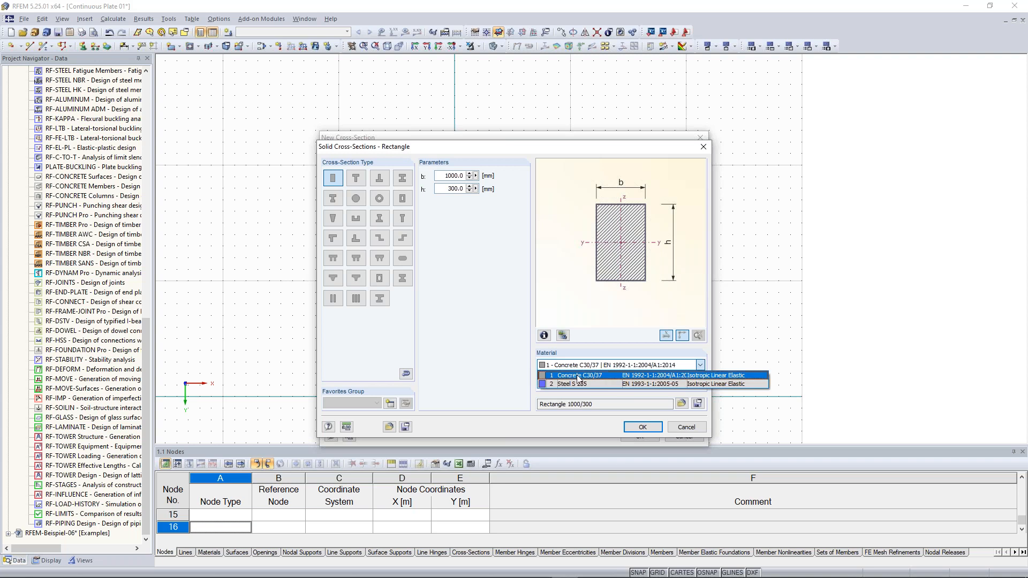
{"action": "left_click", "coordinate": [578, 378]}
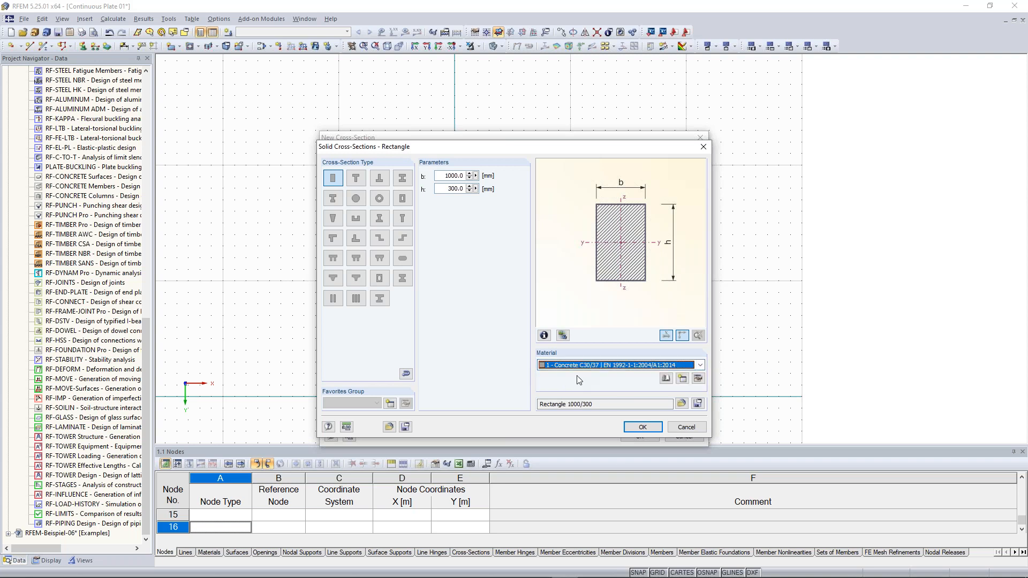
{"action": "left_click", "coordinate": [642, 432]}
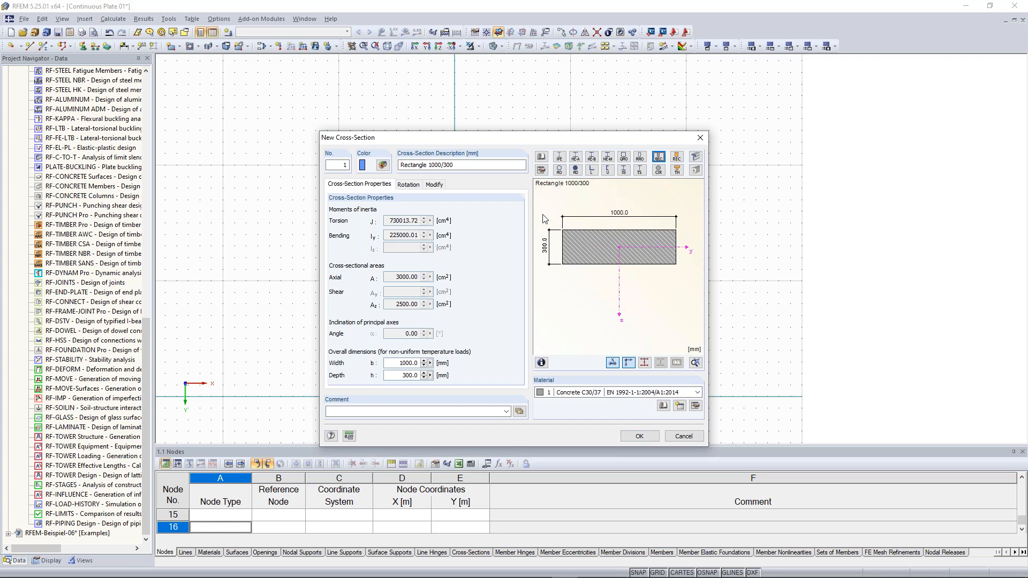
Step: Review the new cross-section's description, torsional and bending moments of inertia, and axial and shear areas
{"action": "left_click", "coordinate": [466, 164]}
{"action": "left_click_drag", "start_coordinate": [466, 164], "coordinate": [401, 164]}
{"action": "left_click", "coordinate": [458, 163]}
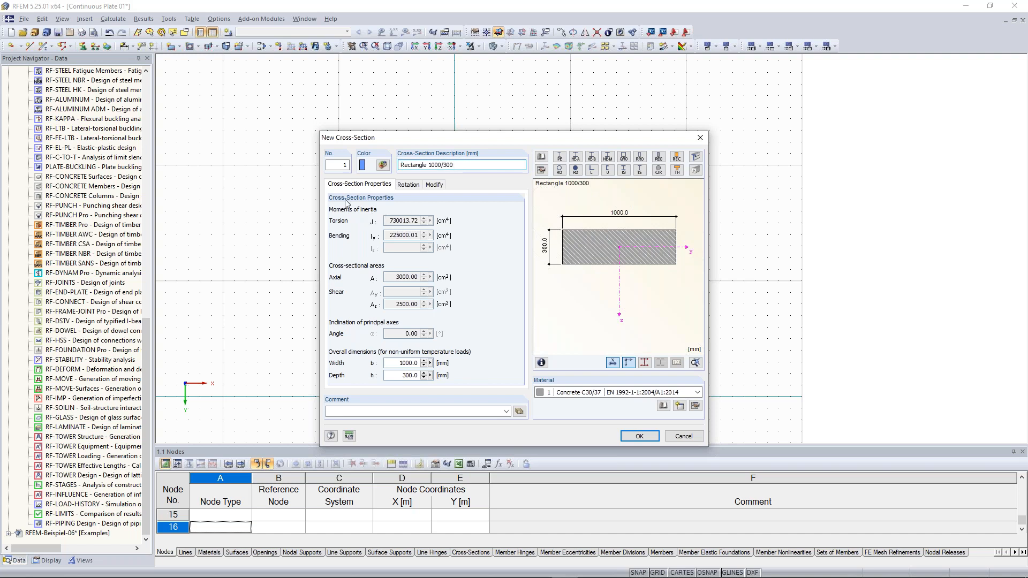
{"action": "left_click_drag", "start_coordinate": [386, 221], "coordinate": [420, 236]}
{"action": "left_click", "coordinate": [389, 220]}
{"action": "left_click_drag", "start_coordinate": [389, 220], "coordinate": [411, 220]}
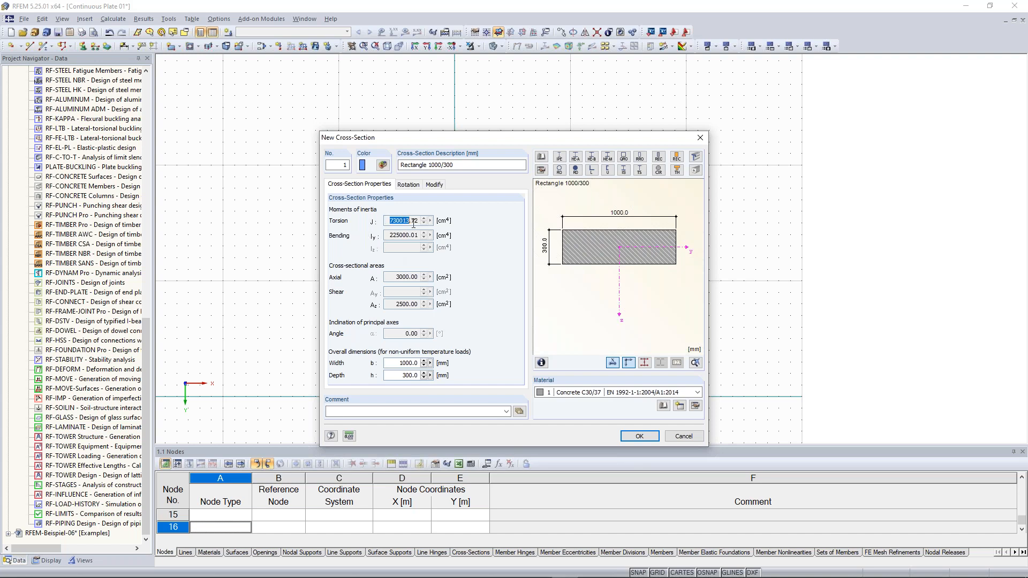
{"action": "left_click", "coordinate": [387, 235]}
{"action": "left_click", "coordinate": [405, 221]}
{"action": "double_click", "coordinate": [397, 277]}
{"action": "double_click", "coordinate": [396, 304]}
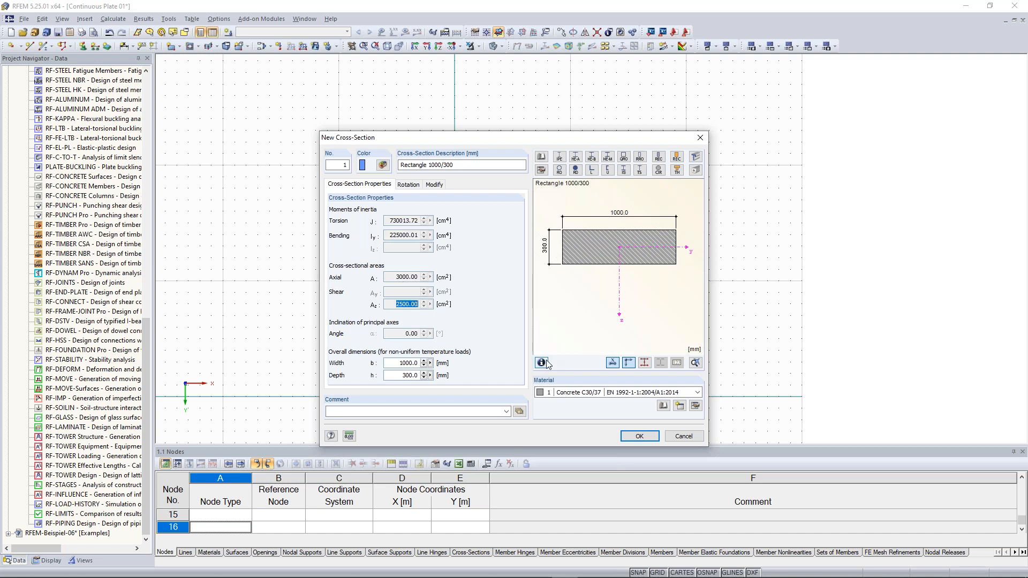
Step: Accept the cross-section and draw the beam member from X 0, Y -20 m to X 10 m, Y -20 m, ending the command
{"action": "left_click", "coordinate": [642, 437]}
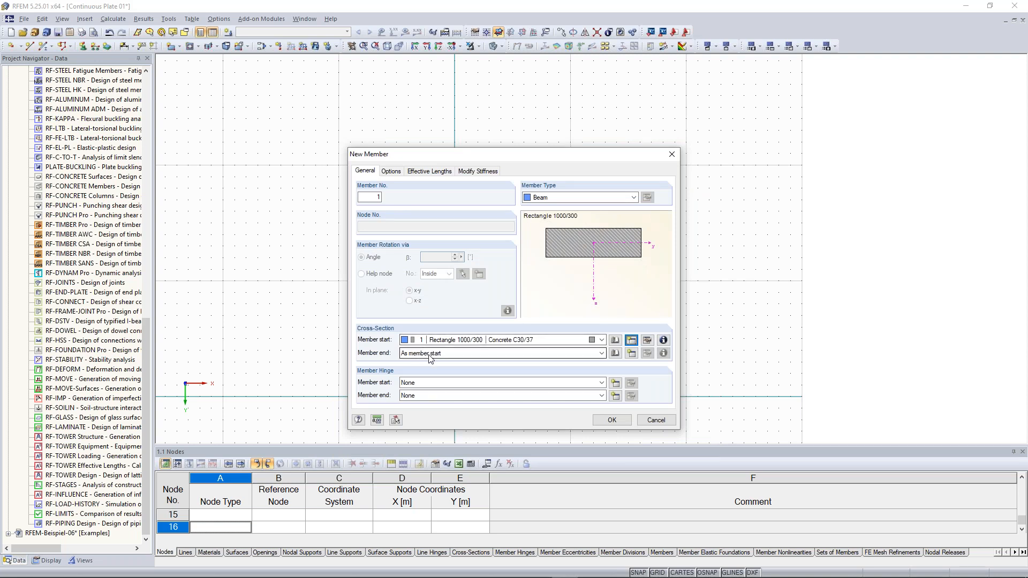
{"action": "left_click", "coordinate": [612, 421]}
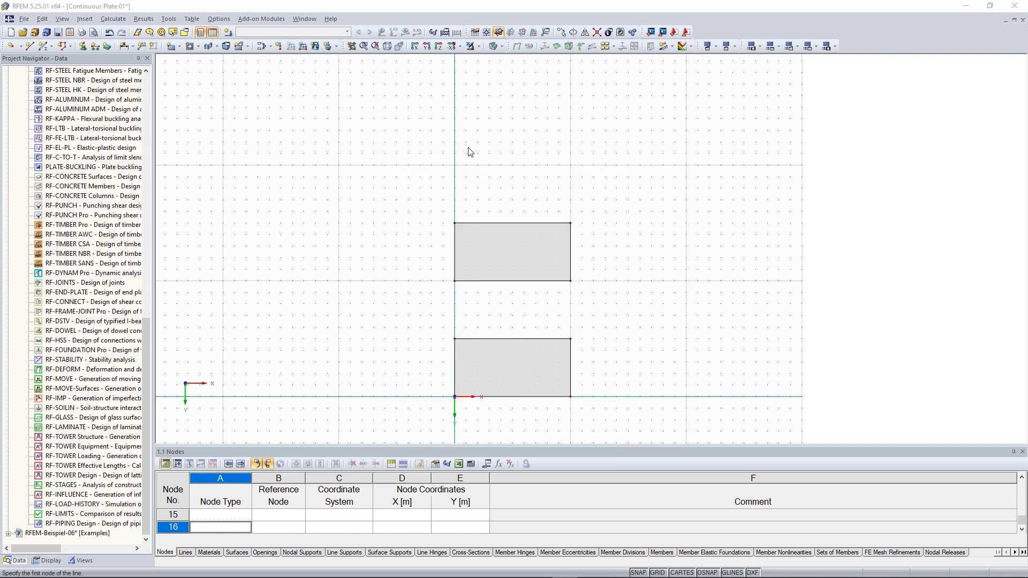
{"action": "scroll", "coordinate": [453, 167], "scroll_direction": "up", "scroll_amount": 2}
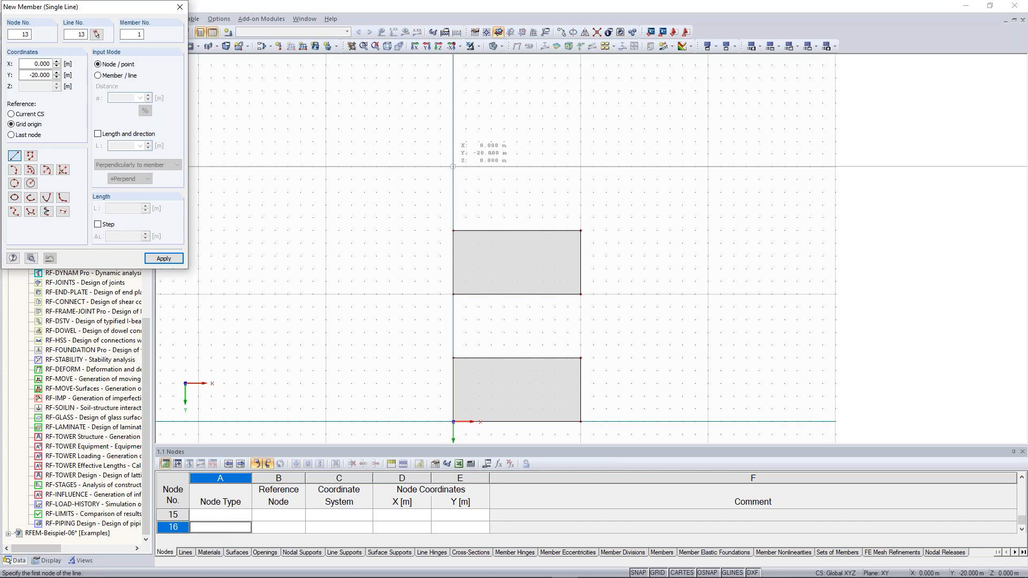
{"action": "left_click", "coordinate": [453, 167]}
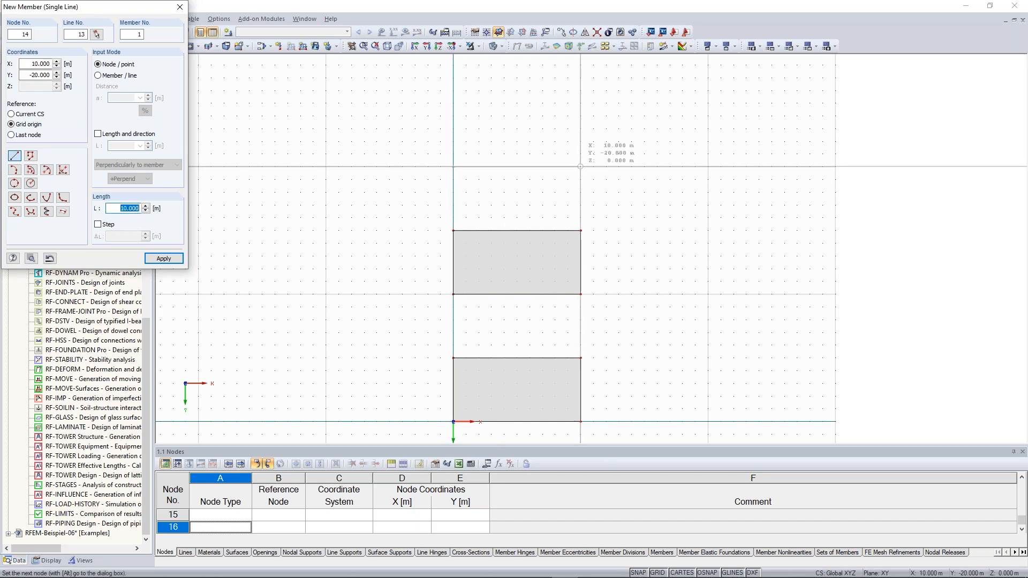
{"action": "left_click", "coordinate": [581, 167]}
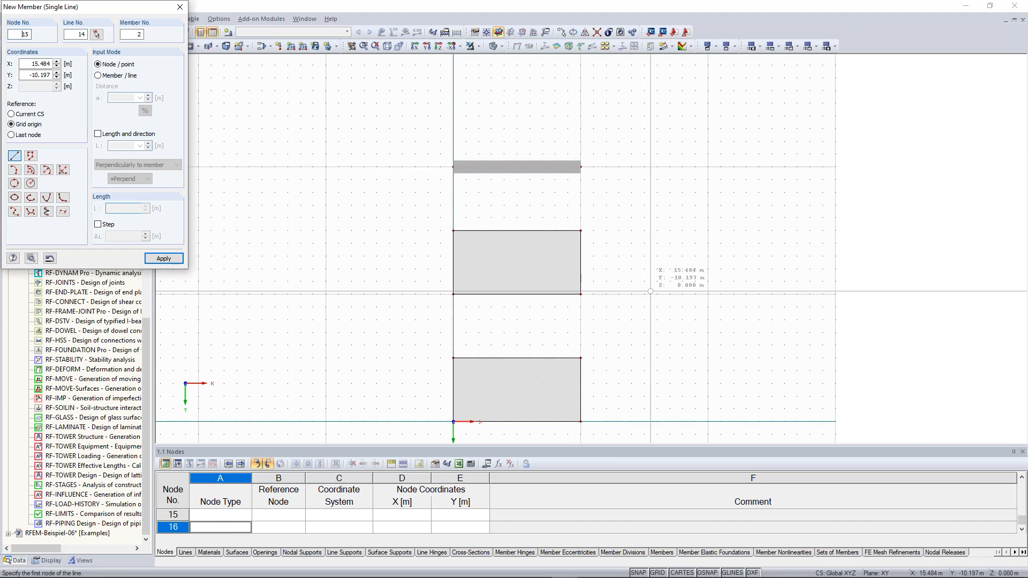
{"action": "key", "text": "Escape"}
Step: Turn on the local axis systems of the lines through the outer long edge of the first surface
{"action": "scroll", "coordinate": [613, 294], "scroll_direction": "down", "scroll_amount": 2}
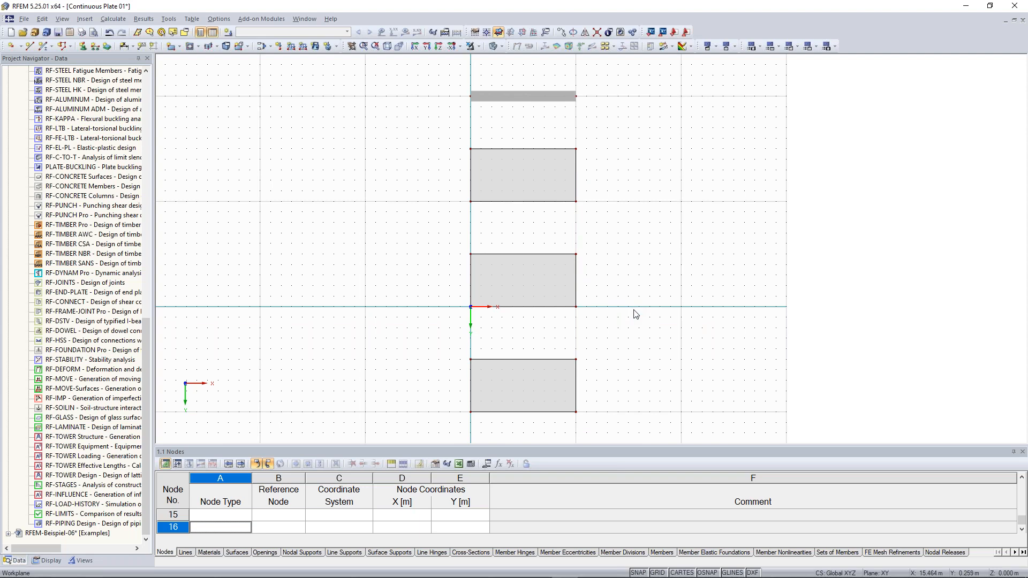
{"action": "scroll", "coordinate": [636, 314], "scroll_direction": "down", "scroll_amount": 2}
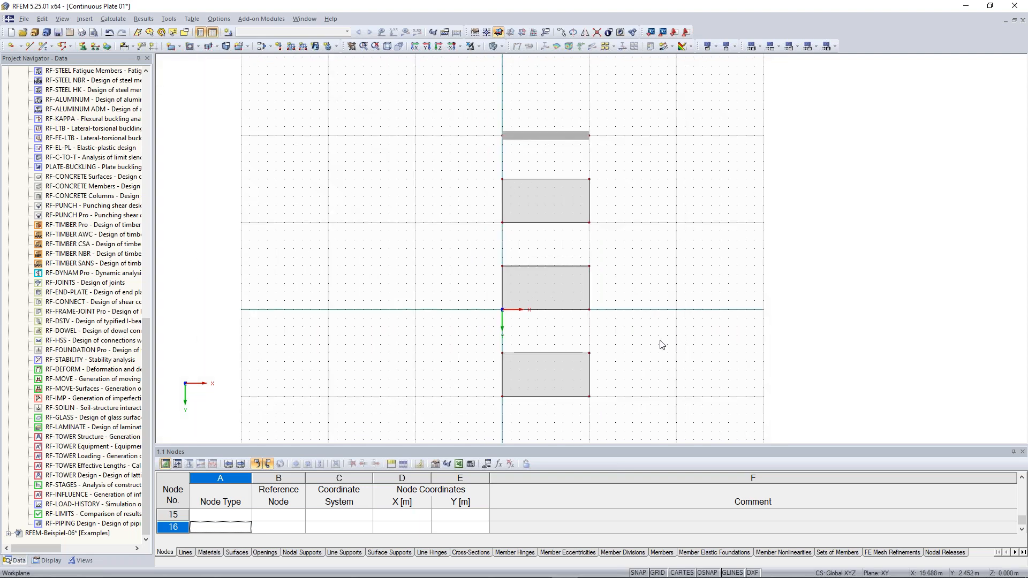
{"action": "middle_click_drag", "start_coordinate": [645, 333], "coordinate": [625, 300]}
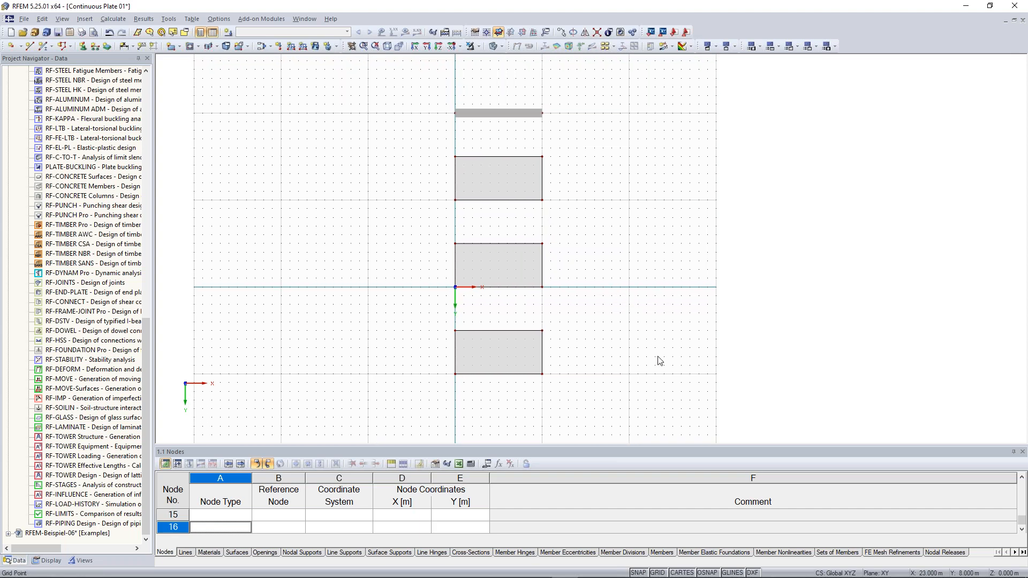
{"action": "middle_click_drag", "start_coordinate": [640, 337], "coordinate": [415, 187], "text": "ctrl"}
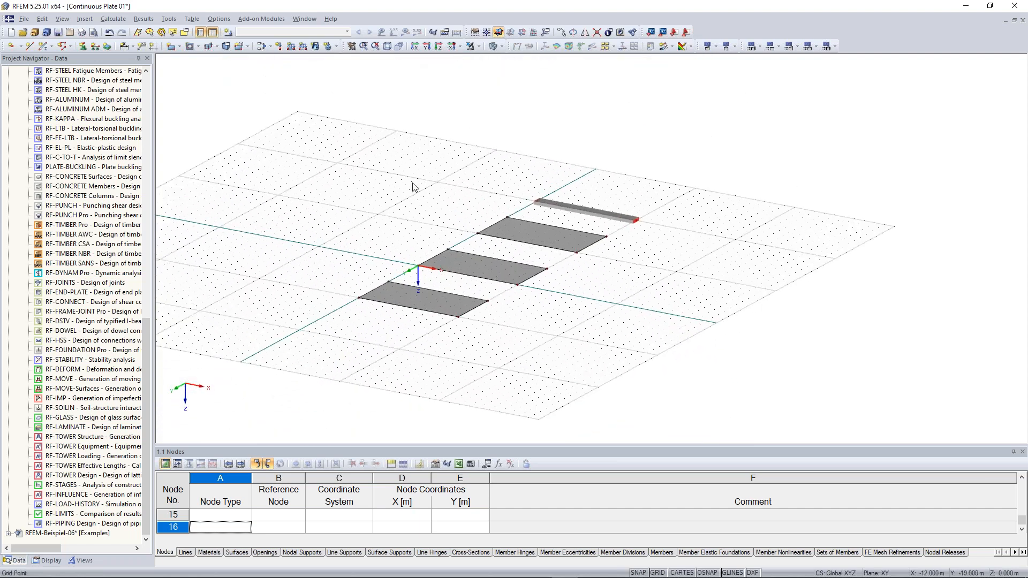
{"action": "scroll", "coordinate": [414, 188], "scroll_direction": "up", "scroll_amount": 2}
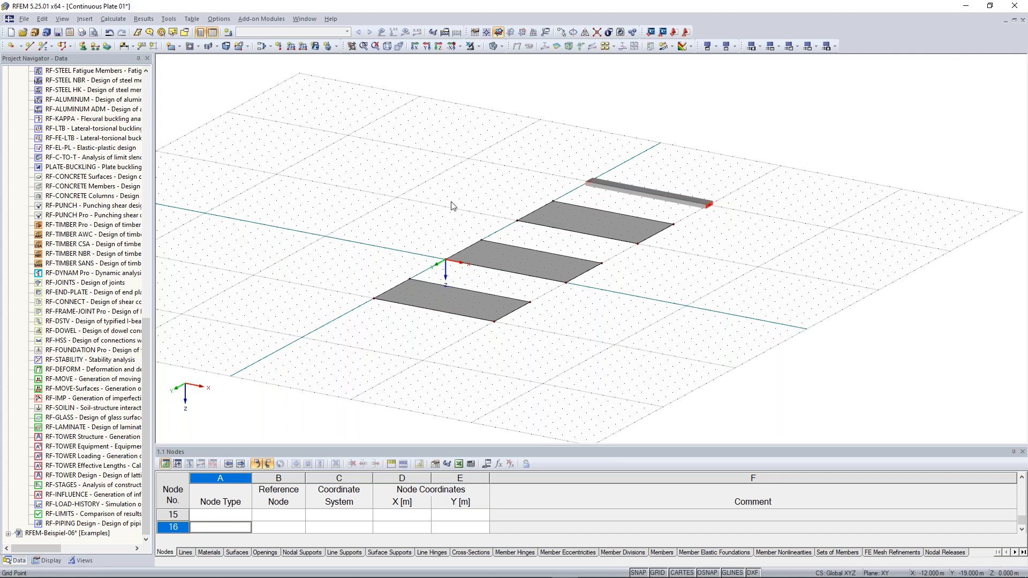
{"action": "scroll", "coordinate": [453, 206], "scroll_direction": "up", "scroll_amount": 2}
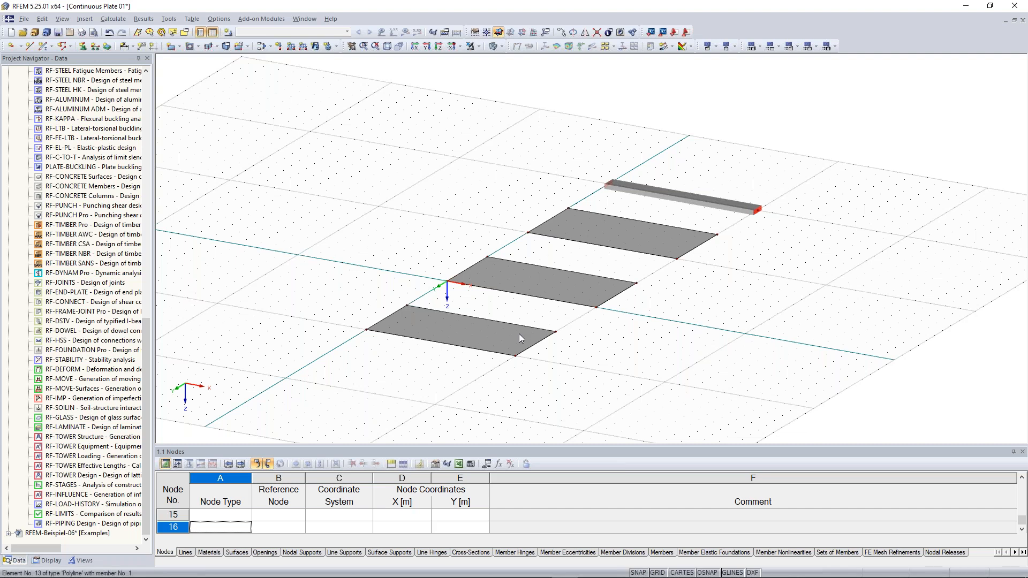
{"action": "scroll", "coordinate": [519, 333], "scroll_direction": "up", "scroll_amount": 2}
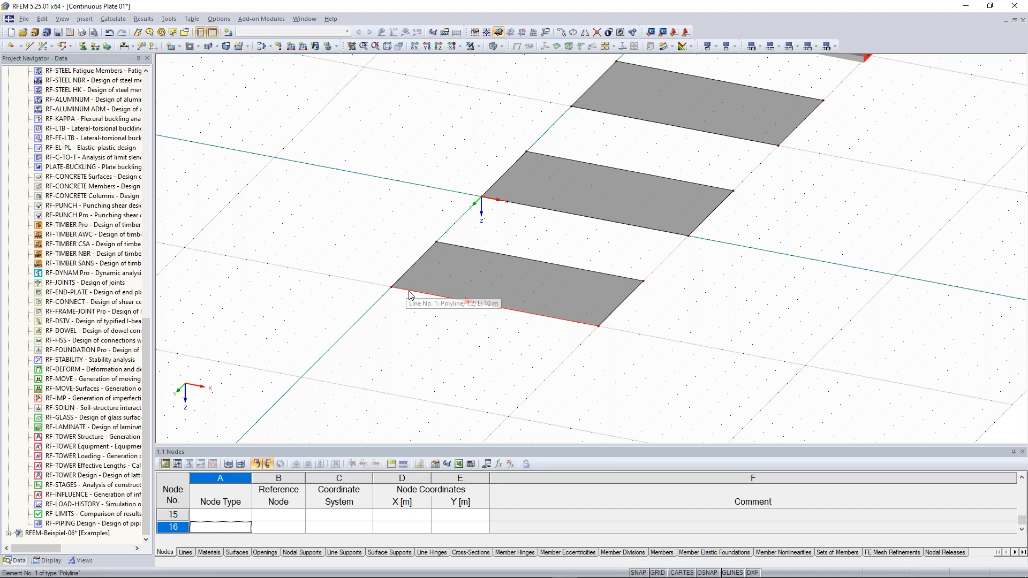
{"action": "right_click", "coordinate": [512, 315]}
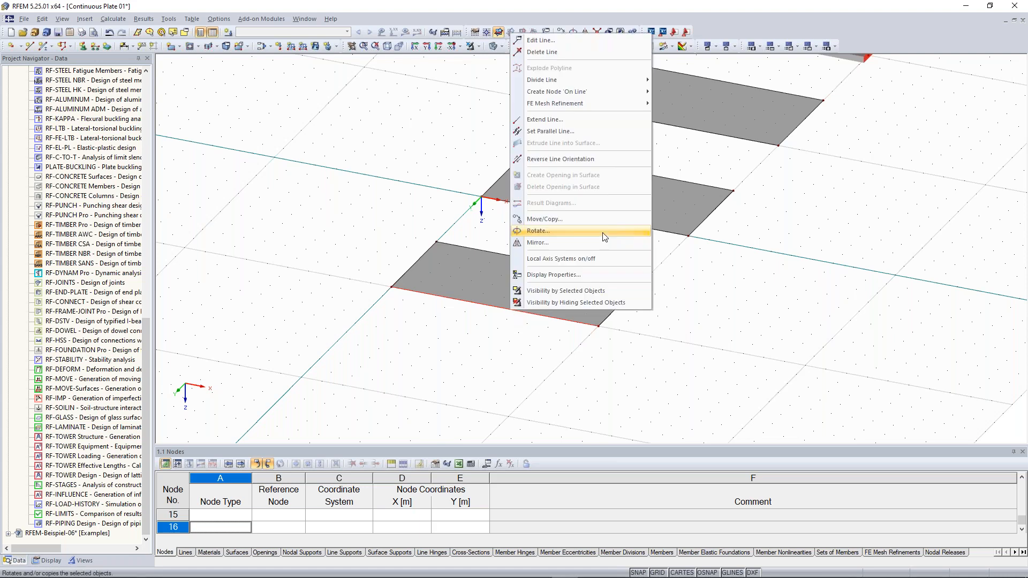
{"action": "left_click", "coordinate": [603, 260]}
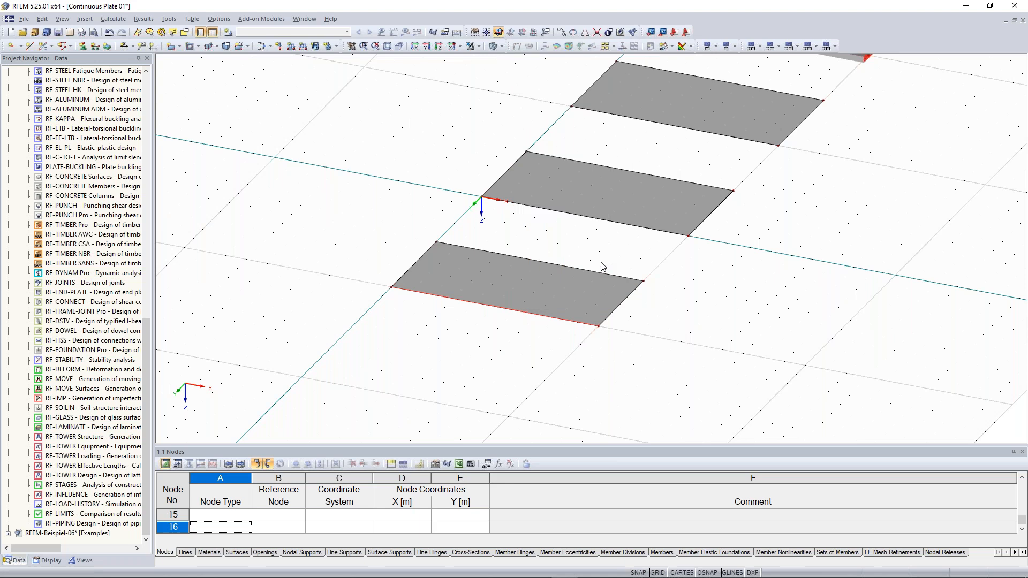
Step: Examine the local axes on the surfaces' edge lines and on the beam, and the commands available for the beam
{"action": "scroll", "coordinate": [493, 331], "scroll_direction": "up", "scroll_amount": 3}
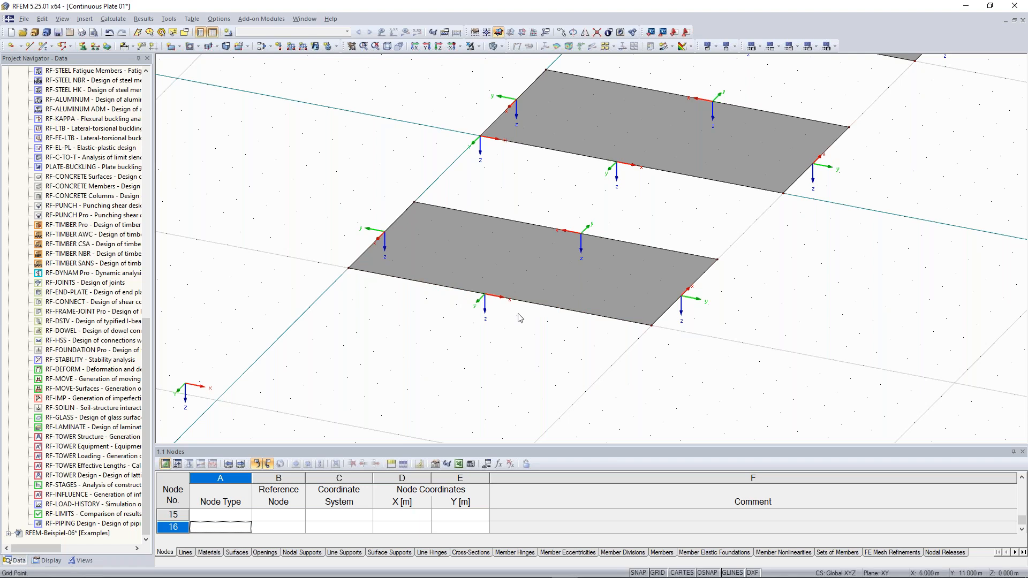
{"action": "scroll", "coordinate": [545, 284], "scroll_direction": "down", "scroll_amount": 2}
{"action": "scroll", "coordinate": [857, 172], "scroll_direction": "down", "scroll_amount": 2}
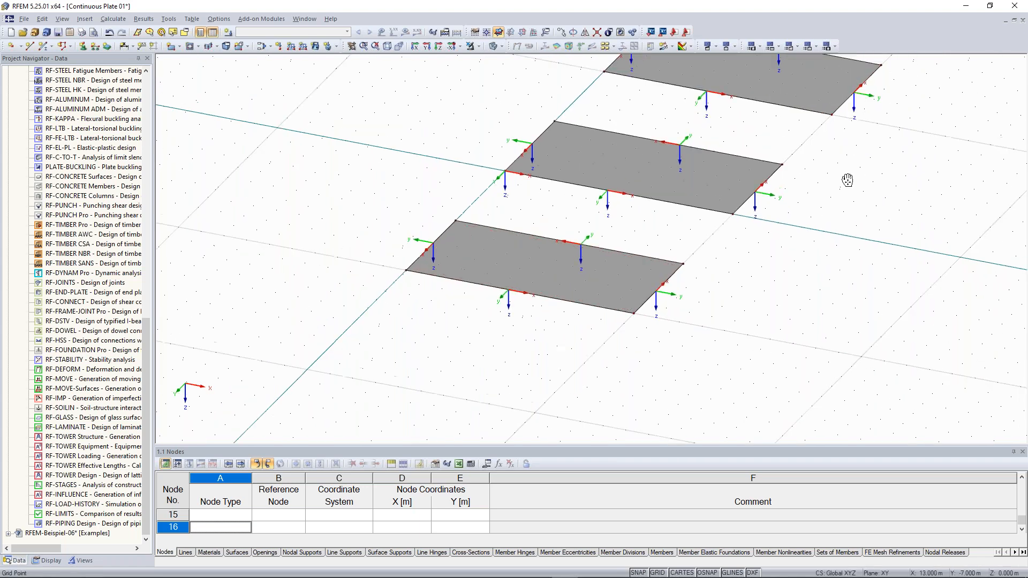
{"action": "scroll", "coordinate": [666, 340], "scroll_direction": "up", "scroll_amount": 3}
{"action": "middle_click_drag", "start_coordinate": [668, 134], "coordinate": [609, 182]}
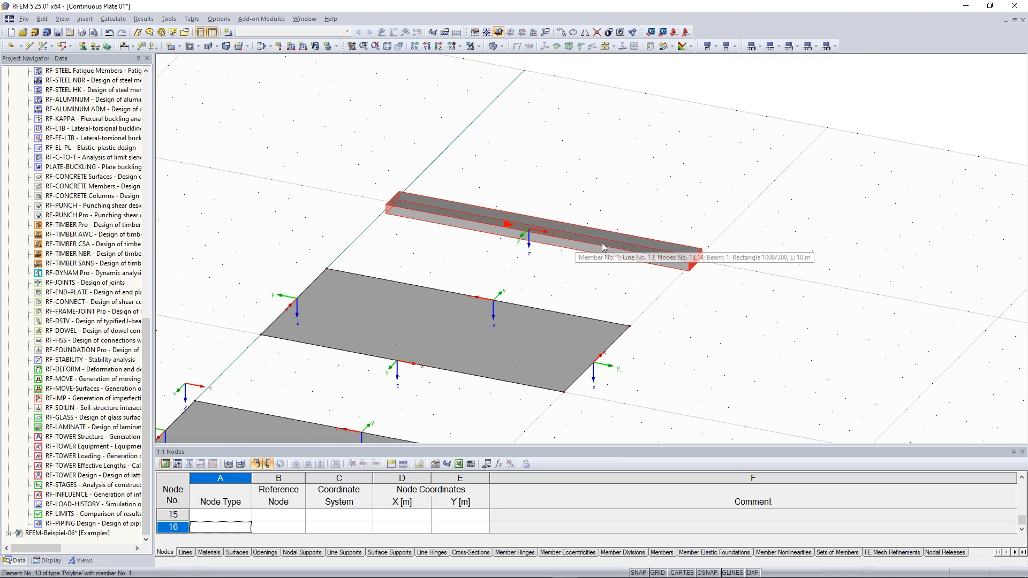
{"action": "right_click", "coordinate": [654, 261]}
{"action": "mouse_move", "coordinate": [656, 262]}
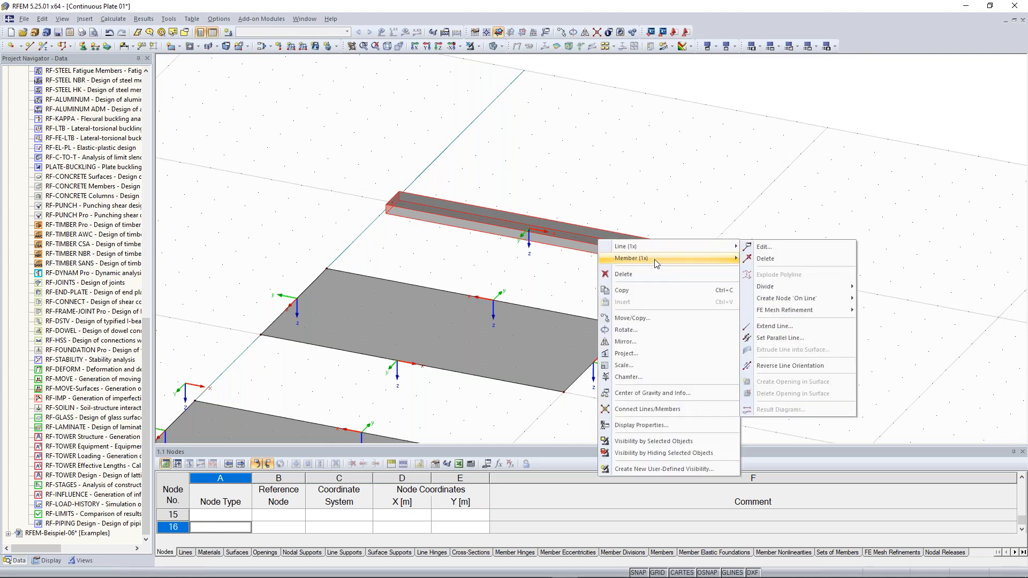
{"action": "key", "text": "Escape"}
{"action": "middle_click_drag", "start_coordinate": [544, 273], "coordinate": [669, 161], "text": "ctrl"}
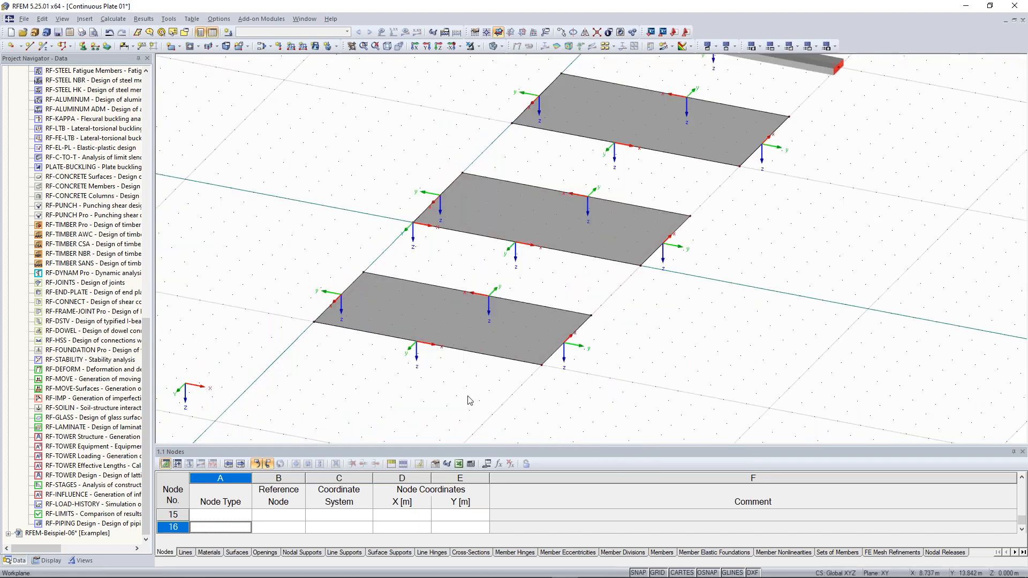
{"action": "middle_click_drag", "start_coordinate": [779, 296], "coordinate": [672, 435]}
{"action": "scroll", "coordinate": [686, 144], "scroll_direction": "up", "scroll_amount": 3}
{"action": "middle_click_drag", "start_coordinate": [672, 151], "coordinate": [644, 178]}
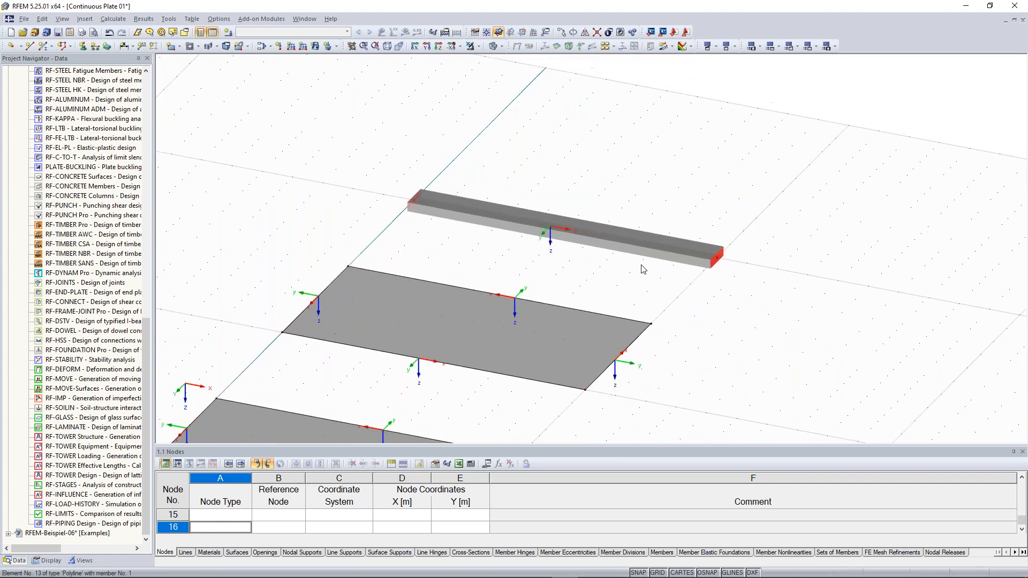
{"action": "right_click", "coordinate": [622, 241]}
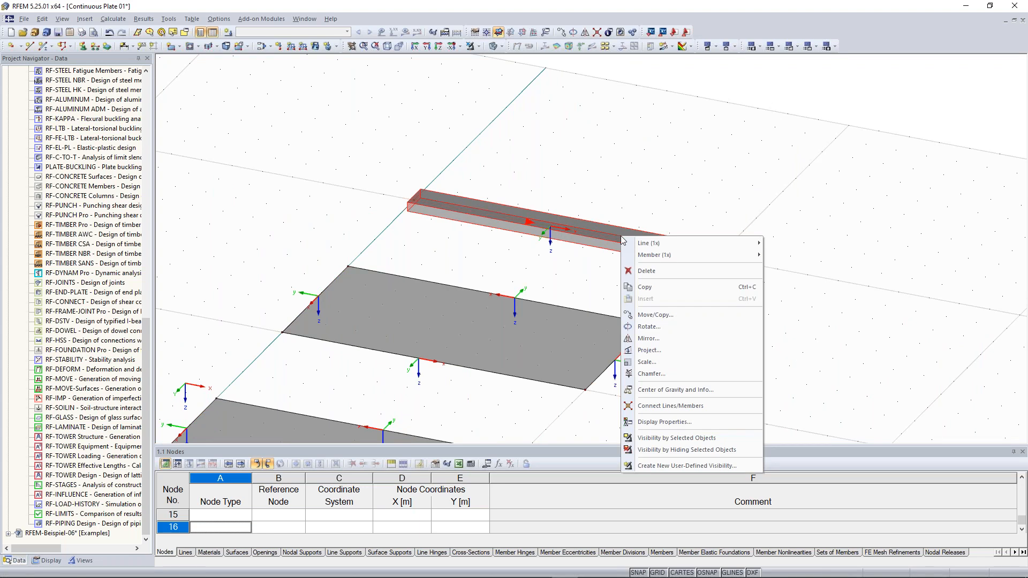
{"action": "left_click", "coordinate": [651, 275]}
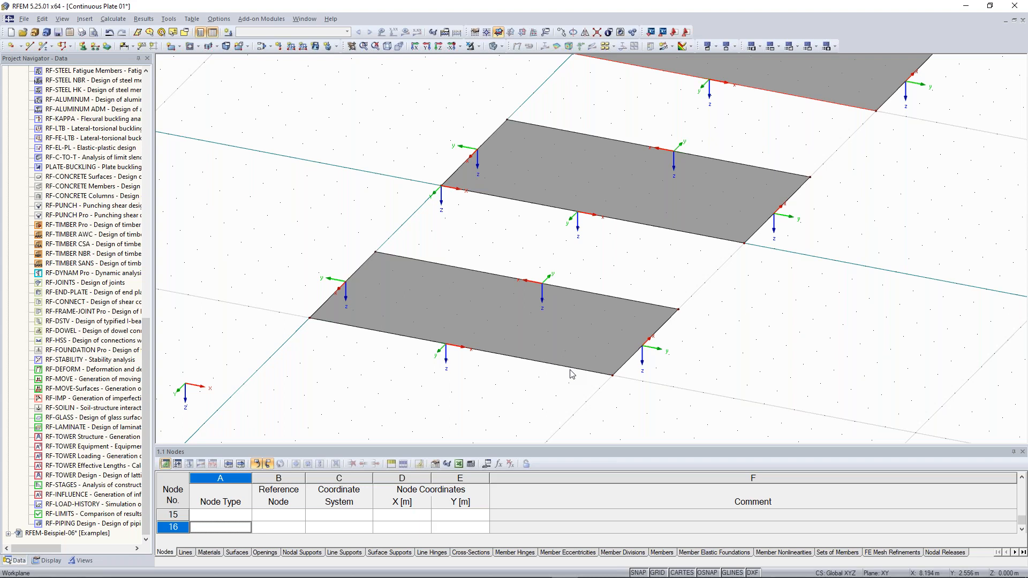
Step: Turn off the display of the lines' local axis systems
{"action": "right_click", "coordinate": [534, 360]}
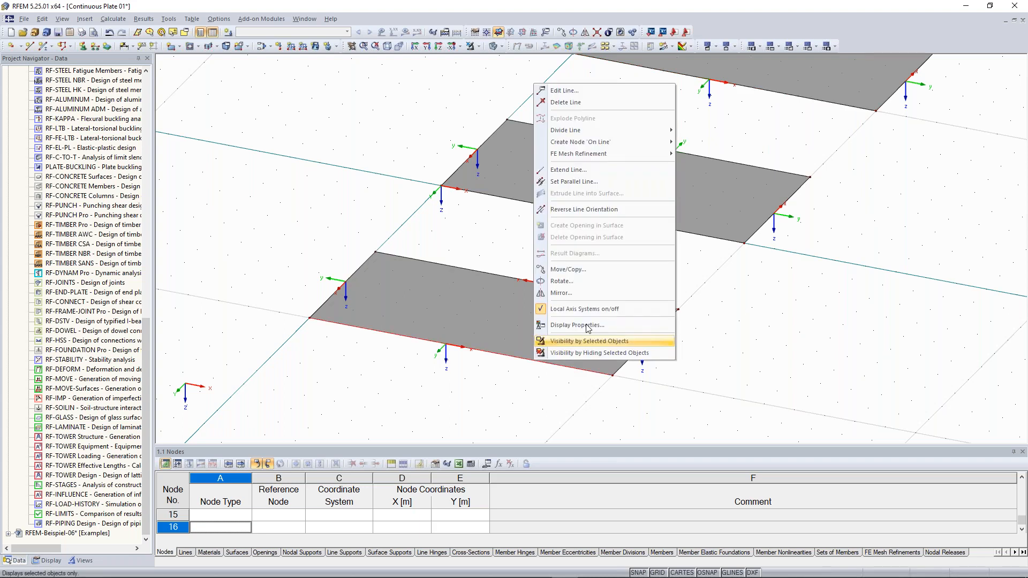
{"action": "left_click", "coordinate": [583, 309]}
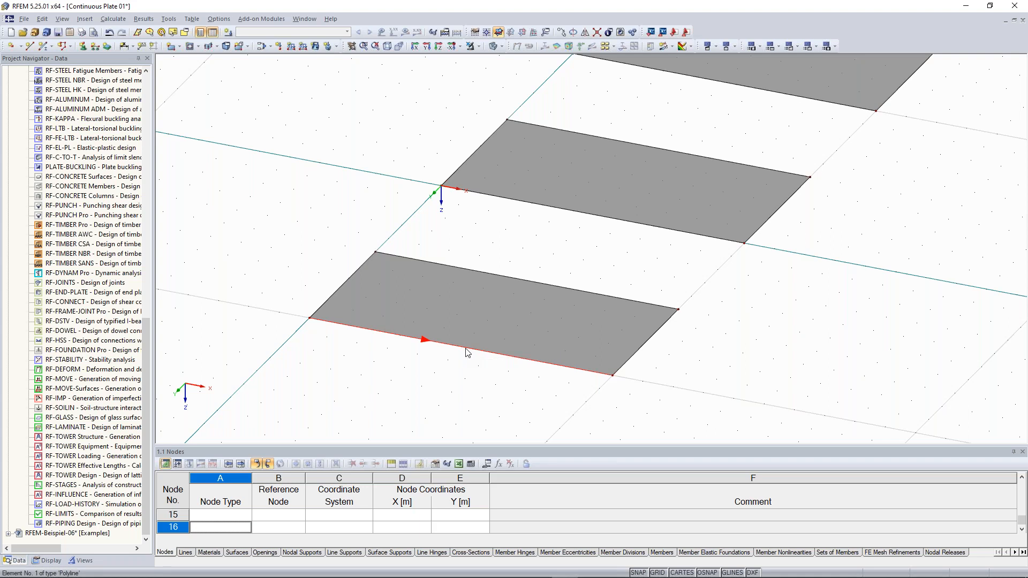
Step: Divide the first surface's outer long edge line using 1 intermediate node
{"action": "right_click", "coordinate": [466, 352]}
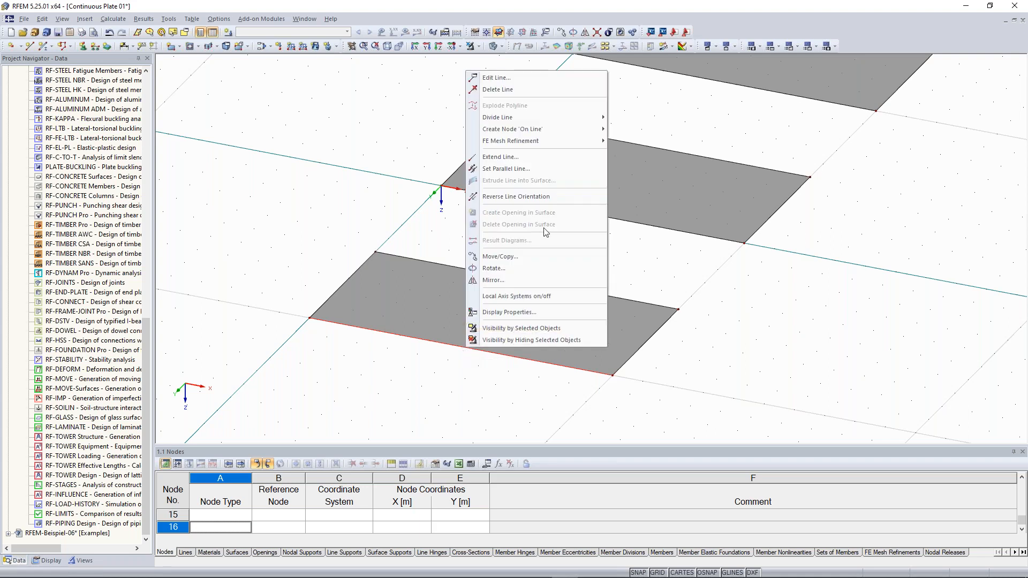
{"action": "mouse_move", "coordinate": [563, 120]}
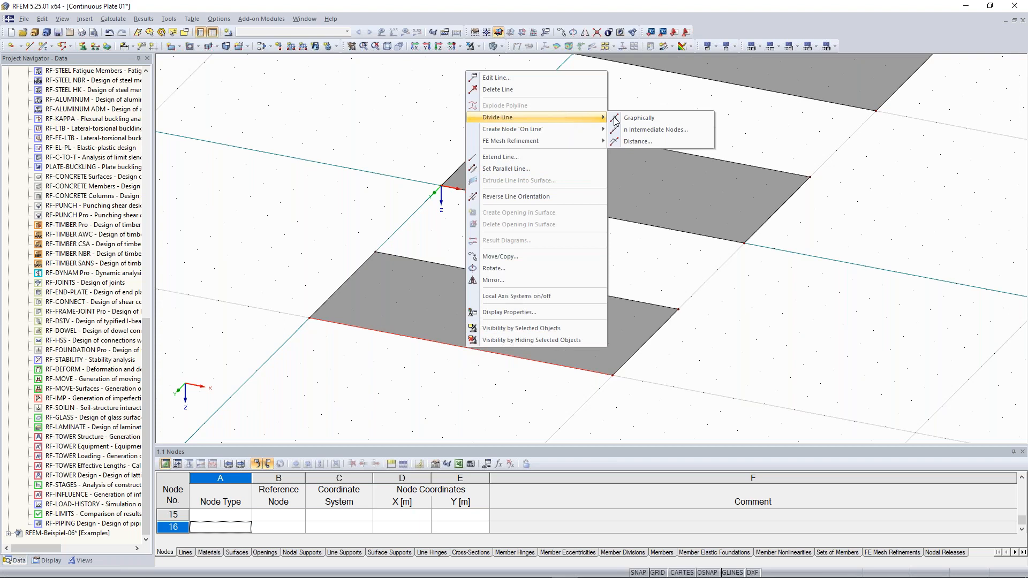
{"action": "left_click", "coordinate": [673, 135]}
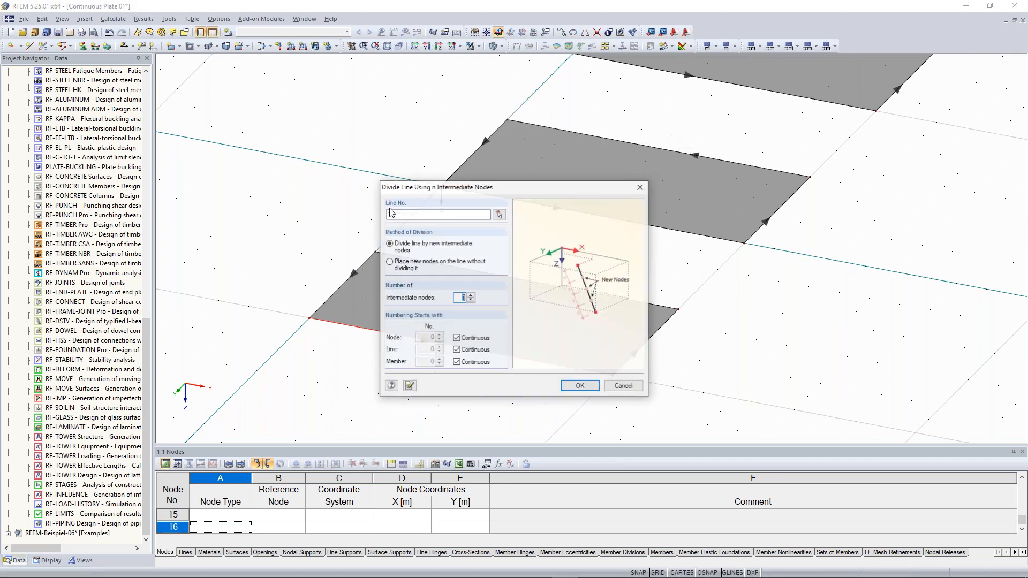
{"action": "left_click_drag", "start_coordinate": [495, 115], "coordinate": [738, 95]}
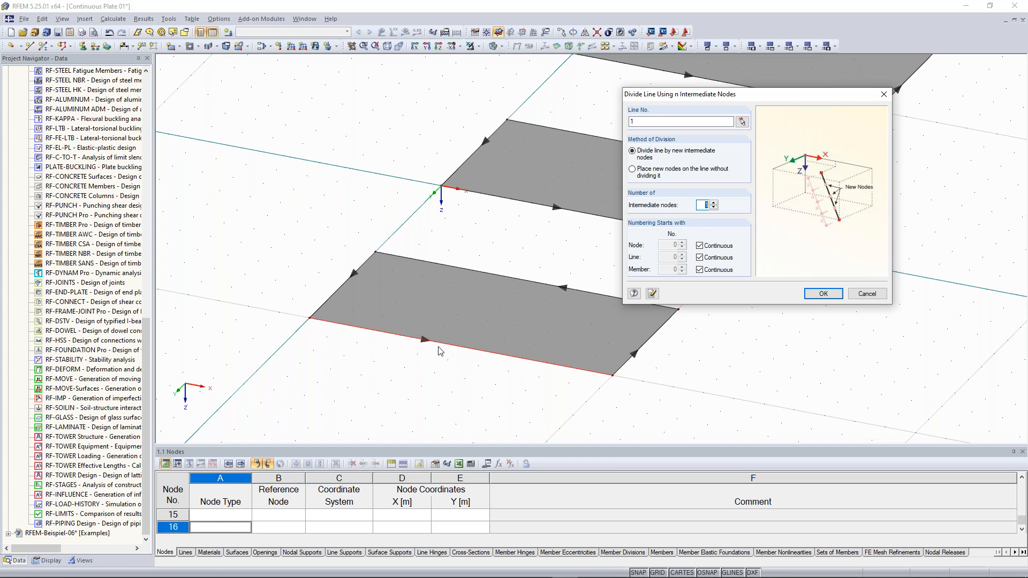
{"action": "left_click", "coordinate": [712, 204]}
{"action": "key", "text": "BackSpace"}
{"action": "type", "text": "1"}
{"action": "left_click", "coordinate": [823, 294]}
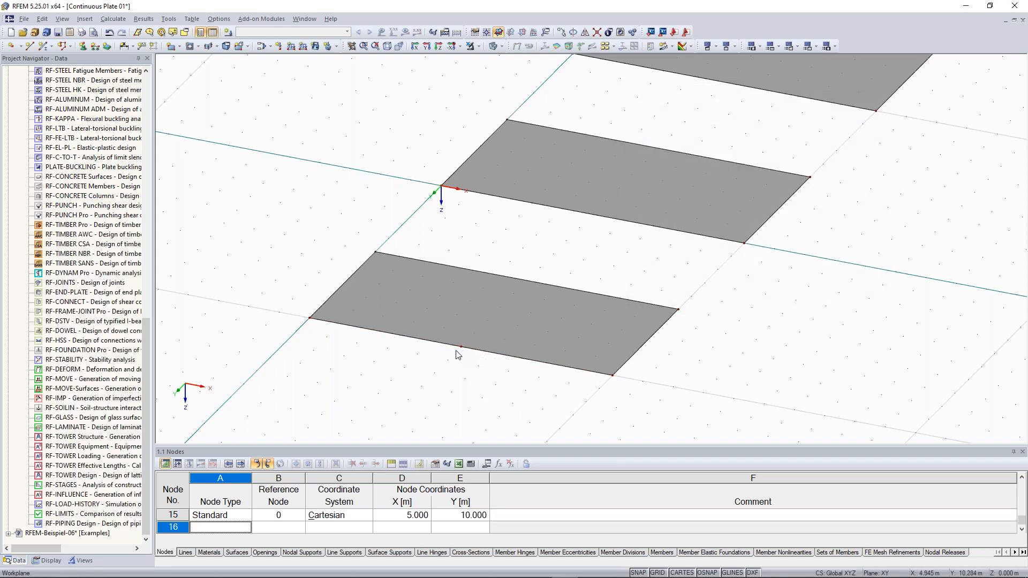
Step: Draw a line across the first surface from X 5, Y 10 m to X 5, Y 5 m and end the command
{"action": "scroll", "coordinate": [463, 352], "scroll_direction": "up", "scroll_amount": 1}
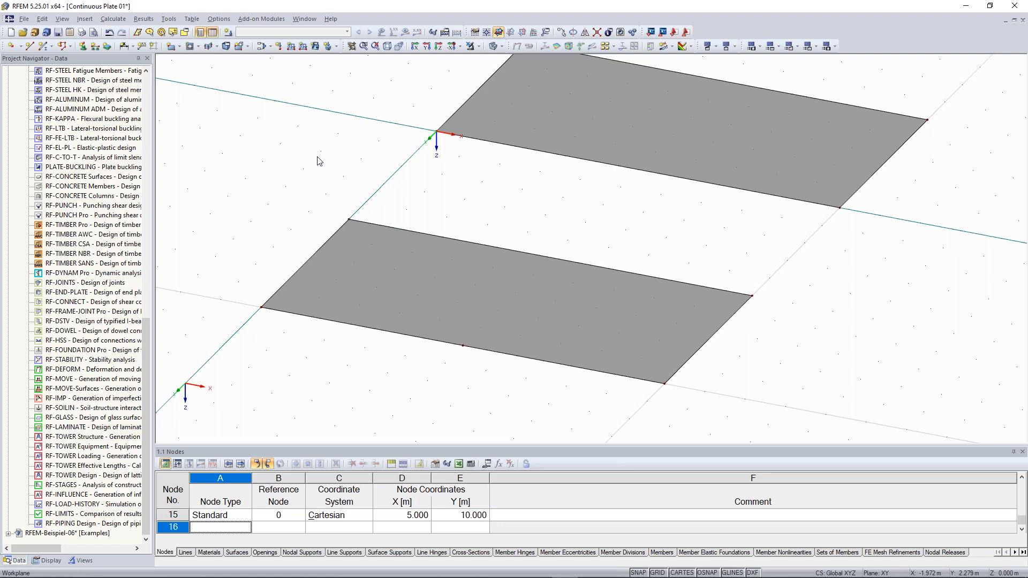
{"action": "left_click", "coordinate": [30, 47]}
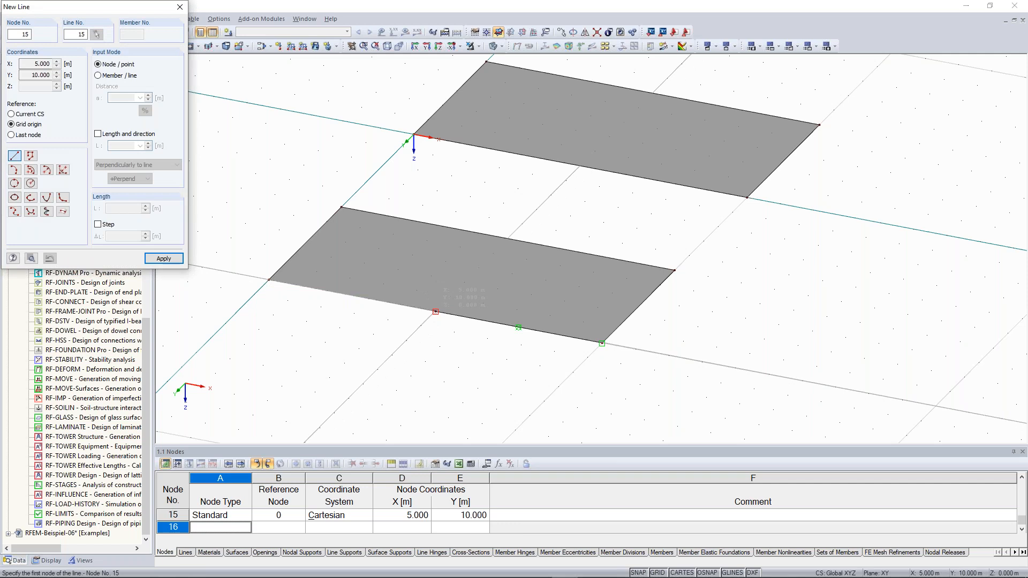
{"action": "left_click", "coordinate": [435, 311]}
{"action": "left_click", "coordinate": [507, 238]}
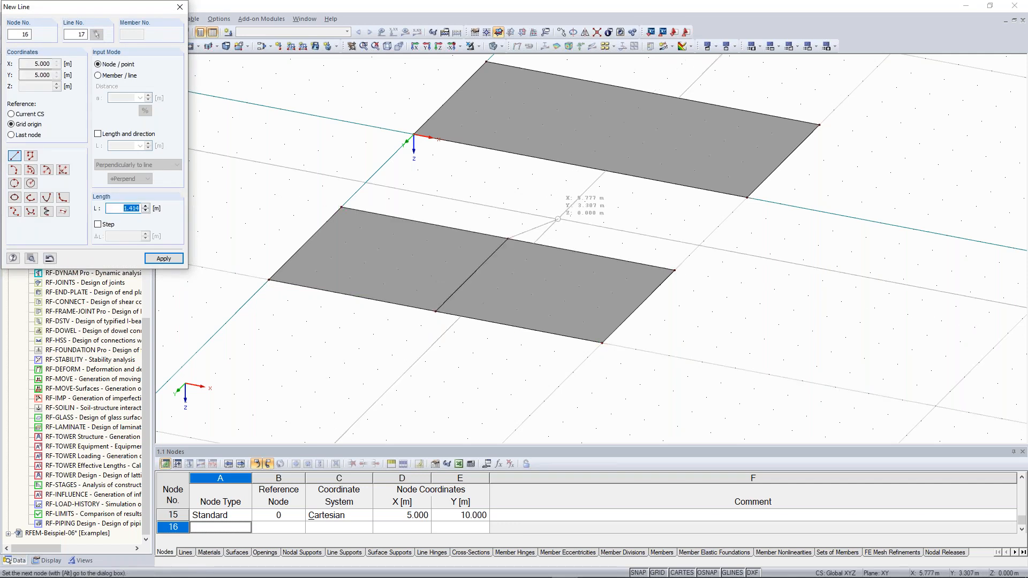
{"action": "right_click", "coordinate": [571, 210]}
{"action": "right_click", "coordinate": [572, 210]}
{"action": "scroll", "coordinate": [570, 210], "scroll_direction": "down", "scroll_amount": 2}
{"action": "middle_click_drag", "start_coordinate": [570, 209], "coordinate": [487, 275]}
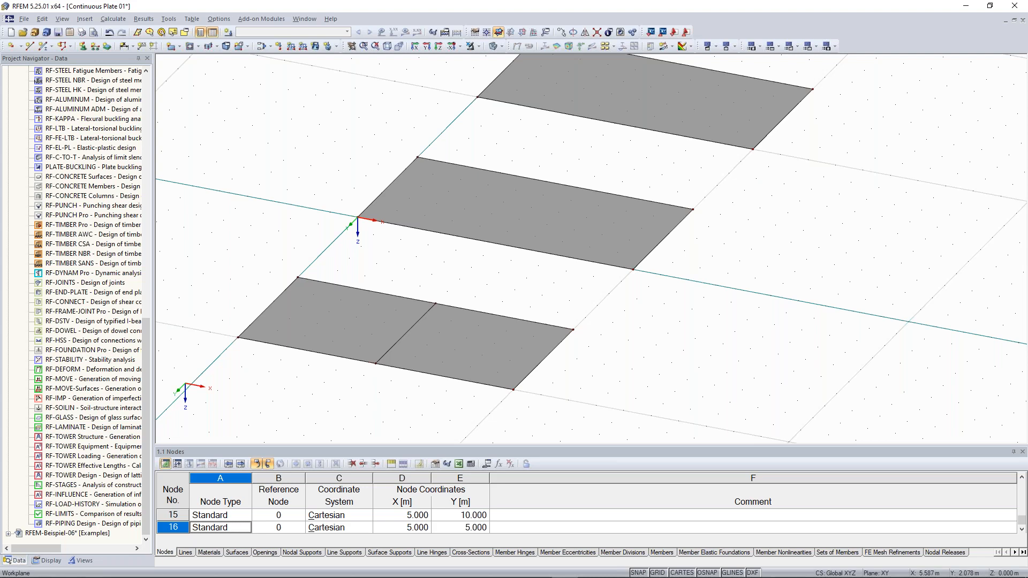
Step: Copy the first surface's cross line to the middle of the second and third surfaces
{"action": "left_click", "coordinate": [395, 348]}
{"action": "scroll", "coordinate": [413, 257], "scroll_direction": "down", "scroll_amount": 1}
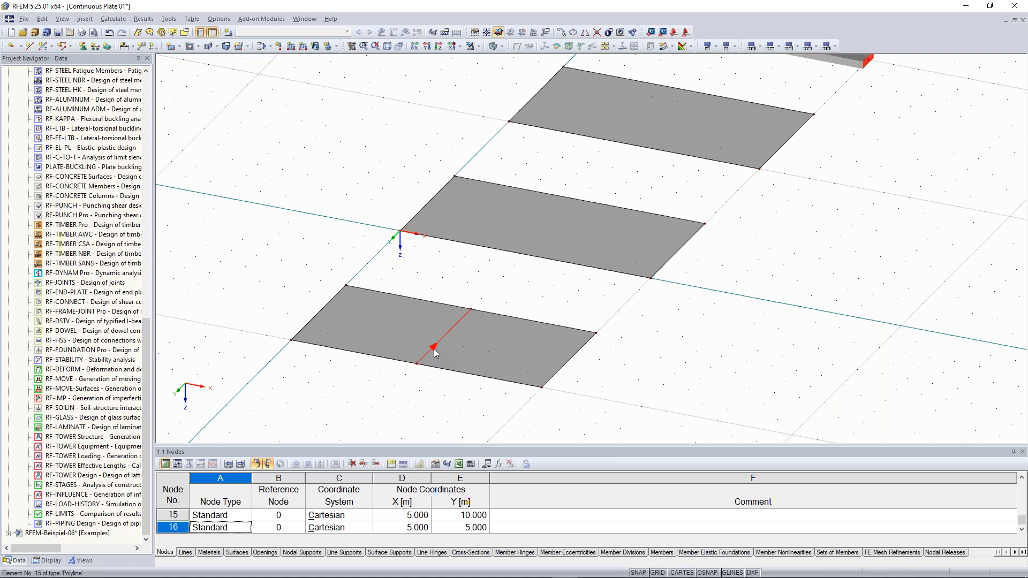
{"action": "middle_click_drag", "start_coordinate": [494, 270], "coordinate": [396, 335]}
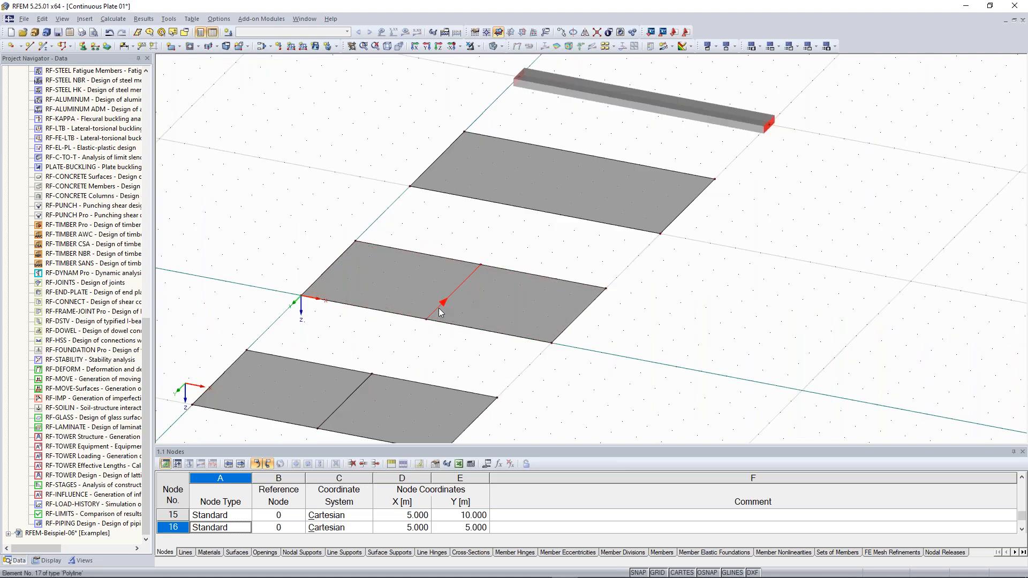
{"action": "left_click_drag", "start_coordinate": [438, 308], "coordinate": [536, 205], "text": "ctrl"}
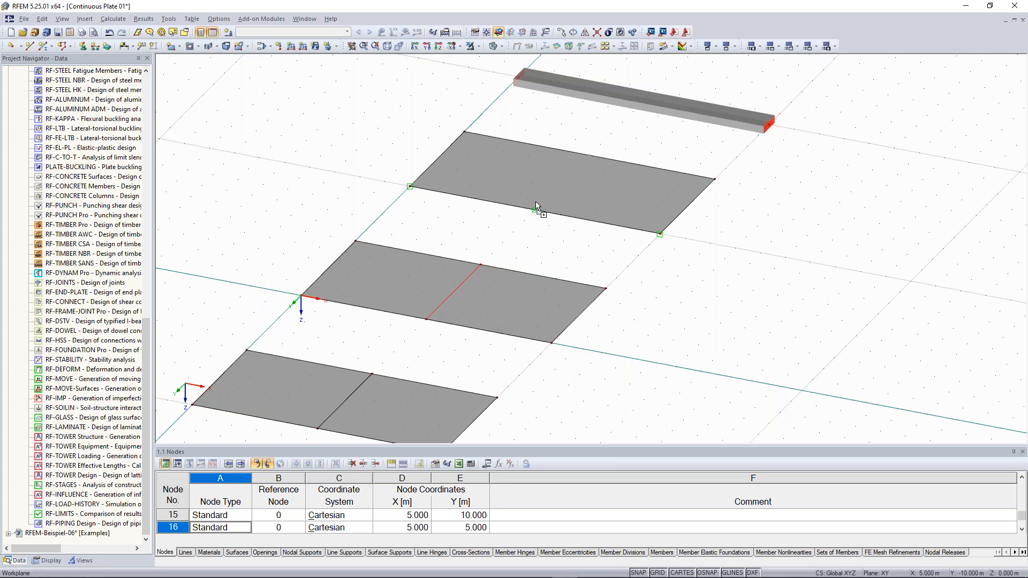
{"action": "left_click_drag", "start_coordinate": [536, 205], "coordinate": [536, 206], "text": "ctrl"}
{"action": "scroll", "coordinate": [308, 208], "scroll_direction": "down", "scroll_amount": 2}
{"action": "middle_click_drag", "start_coordinate": [308, 208], "coordinate": [372, 202], "text": "ctrl"}
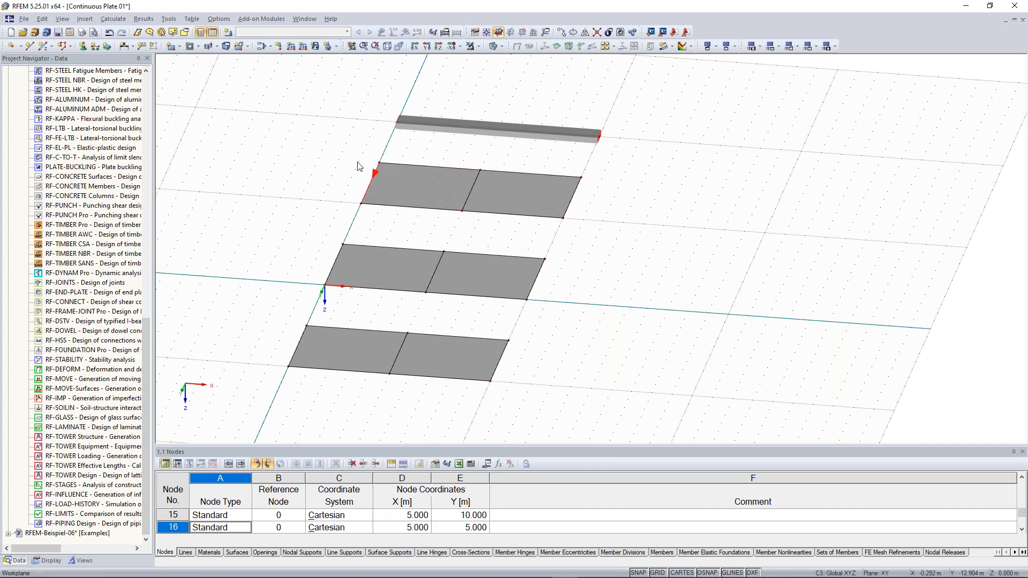
Step: Open the division by distance for the beam member, keeping the distances relative to the member length
{"action": "scroll", "coordinate": [542, 289], "scroll_direction": "up", "scroll_amount": 2}
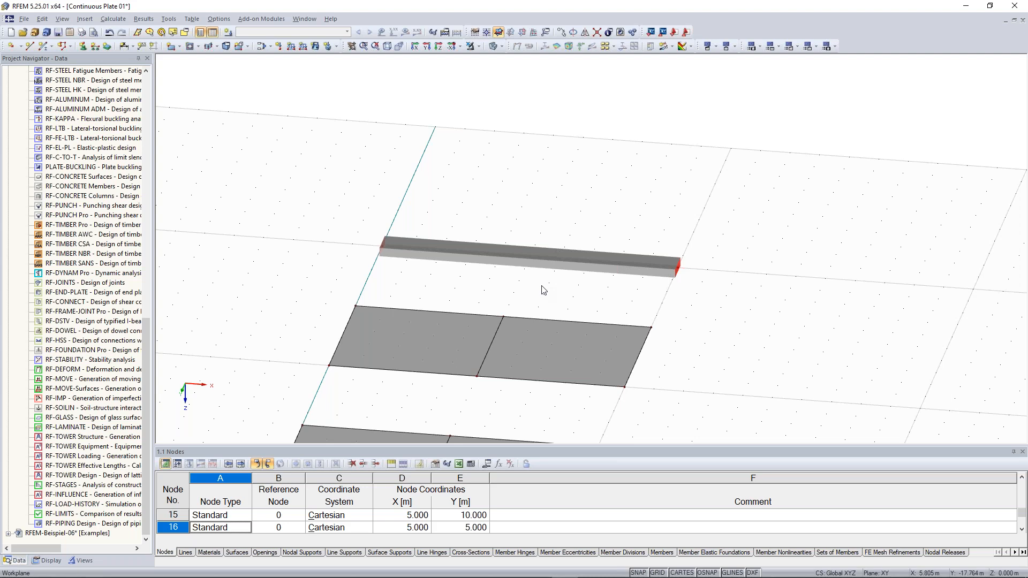
{"action": "left_click_drag", "start_coordinate": [474, 169], "coordinate": [815, 101]}
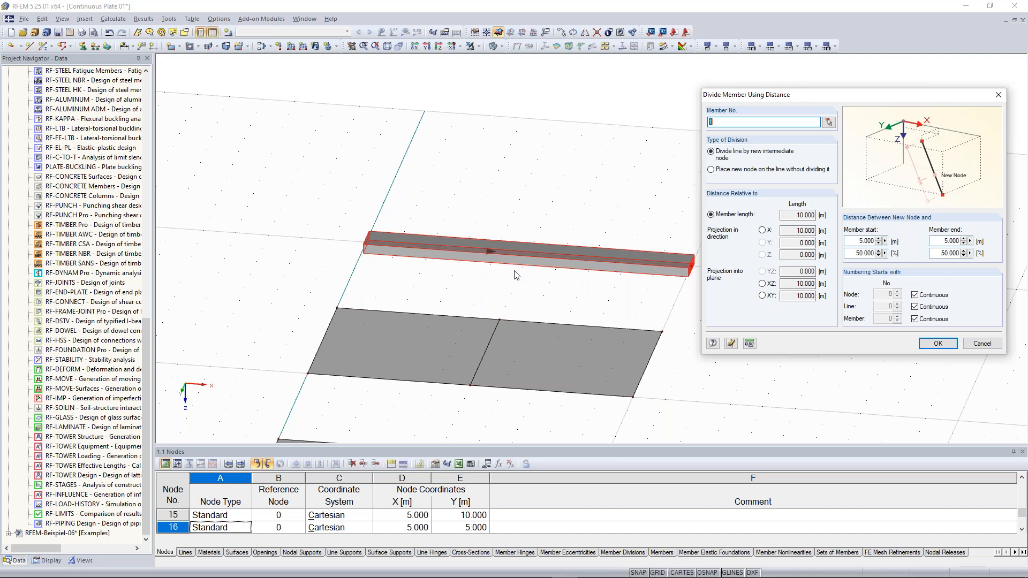
{"action": "double_click", "coordinate": [857, 253]}
{"action": "left_click", "coordinate": [854, 253]}
{"action": "left_click_drag", "start_coordinate": [859, 241], "coordinate": [871, 242]}
{"action": "left_click", "coordinate": [854, 241]}
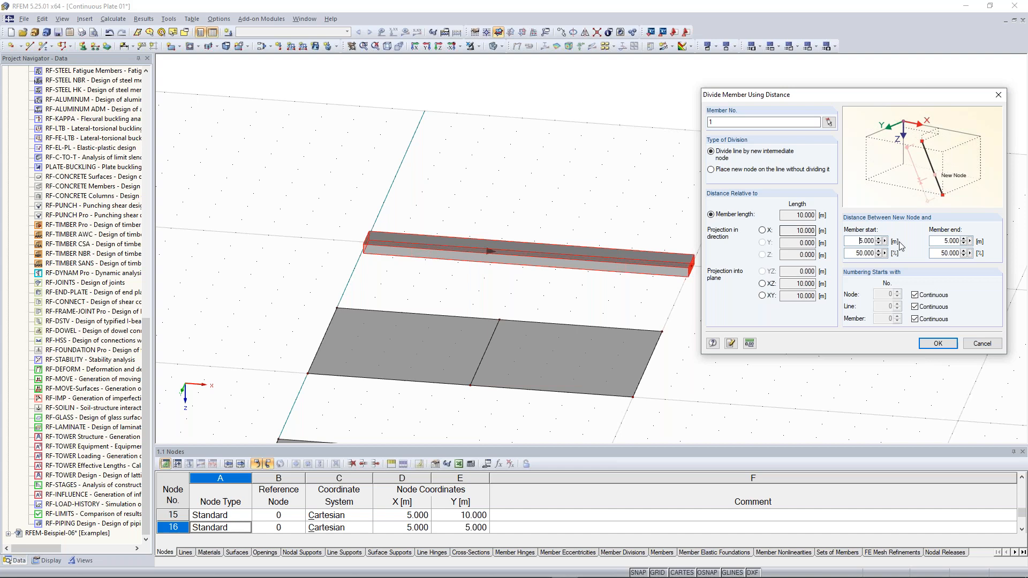
Step: Try division distances of 3 m from the member start and 6 m from the member end
{"action": "left_click_drag", "start_coordinate": [859, 241], "coordinate": [882, 241]}
{"action": "type", "text": "3"}
{"action": "left_click", "coordinate": [945, 240]}
{"action": "left_click_drag", "start_coordinate": [859, 241], "coordinate": [880, 239]}
{"action": "double_click", "coordinate": [949, 241]}
{"action": "type", "text": "6"}
{"action": "left_click", "coordinate": [860, 240]}
Step: Divide the beam by a new node at 50 % of its length and check the node at the beam's middle
{"action": "double_click", "coordinate": [858, 254]}
{"action": "type", "text": "50"}
{"action": "left_click", "coordinate": [859, 241]}
{"action": "left_click", "coordinate": [937, 343]}
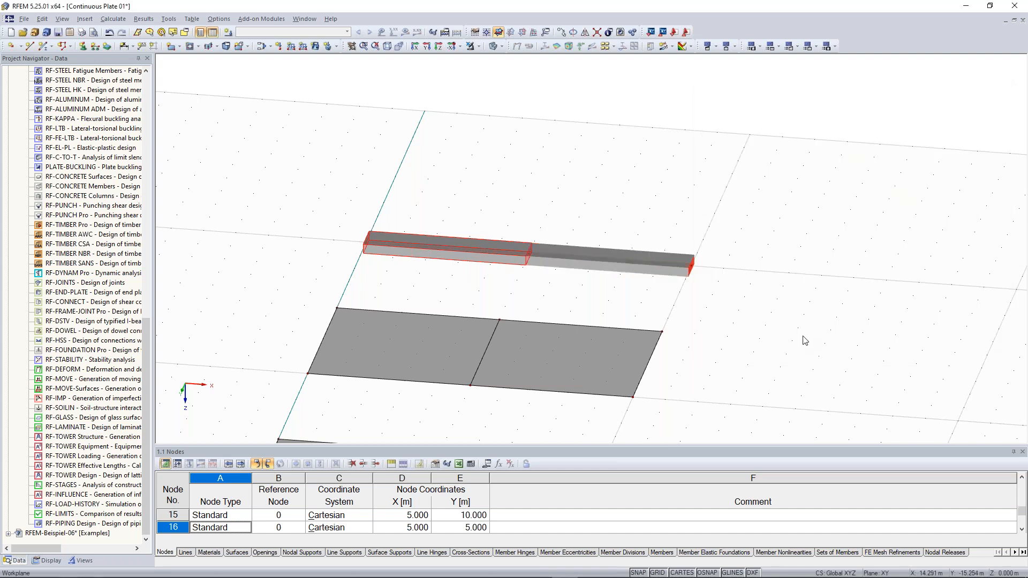
{"action": "left_click_drag", "start_coordinate": [531, 252], "coordinate": [569, 291]}
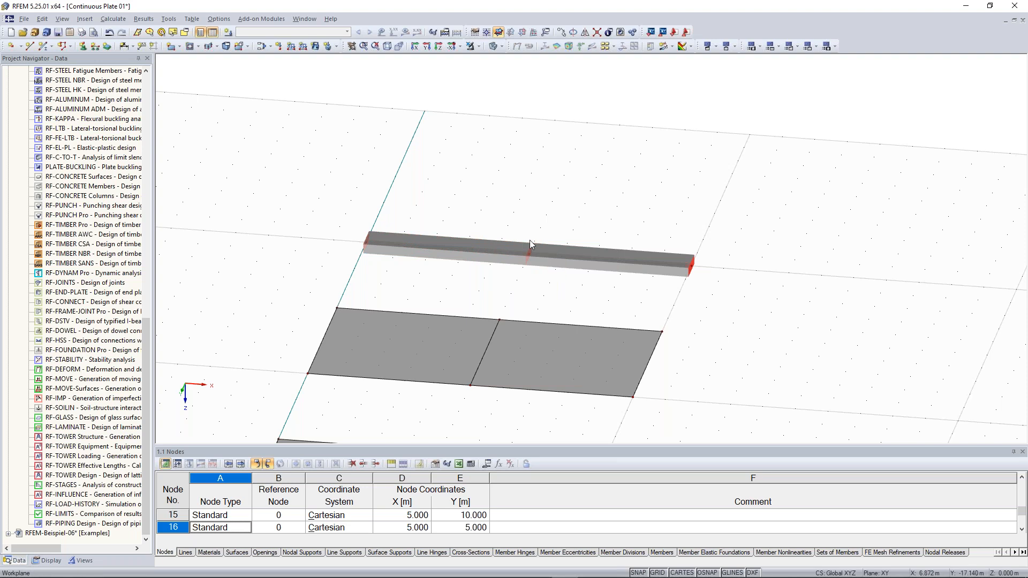
{"action": "left_click_drag", "start_coordinate": [511, 208], "coordinate": [565, 288]}
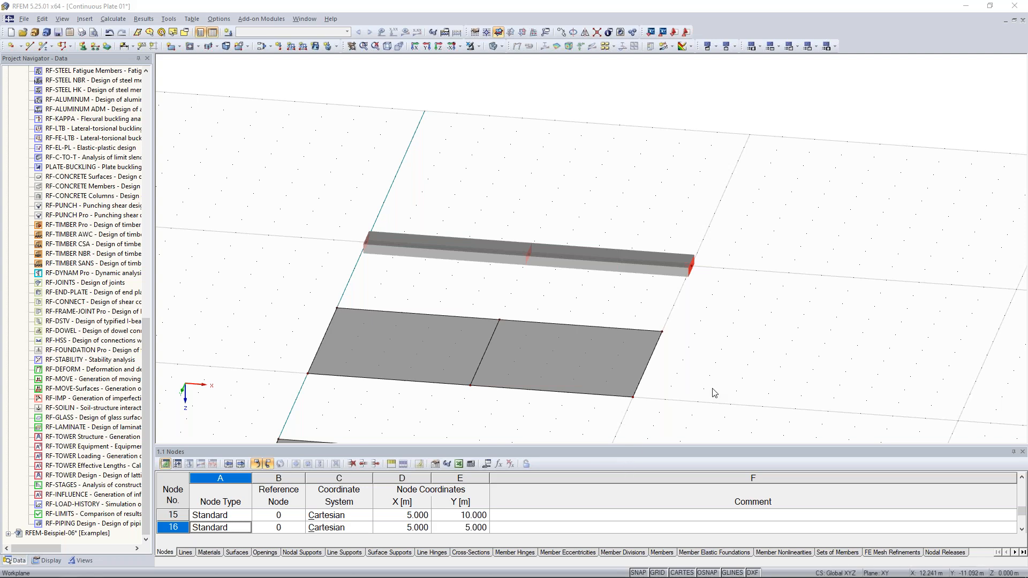
Step: Open the Rectangle 1000/300 cross-section from the model data for editing
{"action": "scroll", "coordinate": [714, 393], "scroll_direction": "down", "scroll_amount": 2}
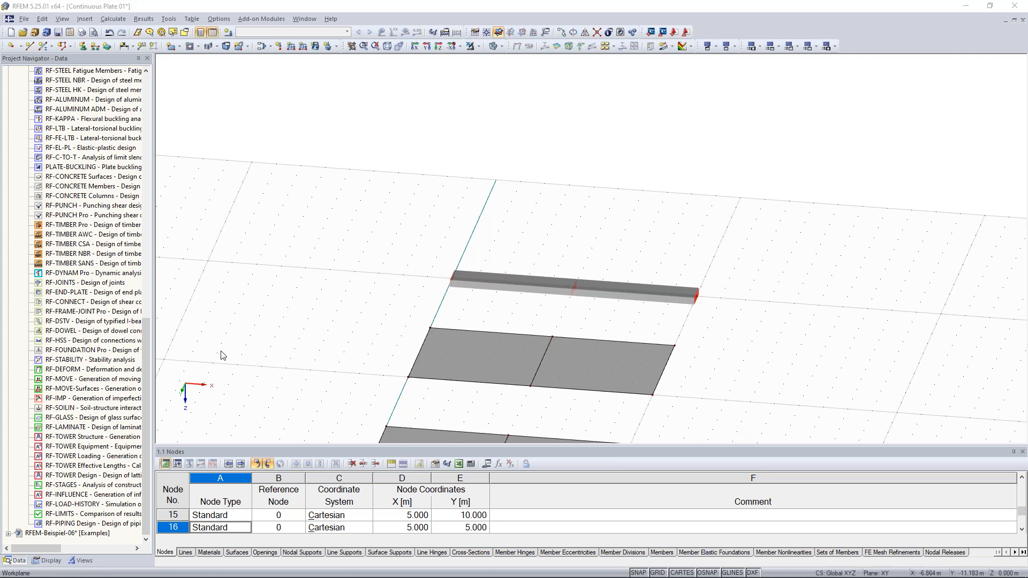
{"action": "scroll", "coordinate": [133, 162], "scroll_direction": "up", "scroll_amount": 12}
{"action": "scroll", "coordinate": [133, 162], "scroll_direction": "up", "scroll_amount": 6}
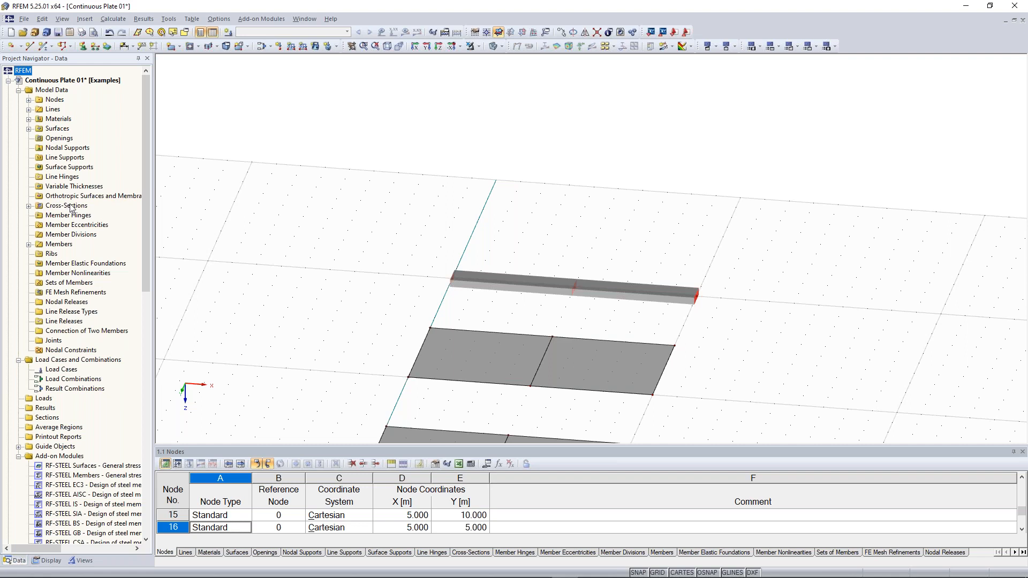
{"action": "left_click", "coordinate": [29, 206]}
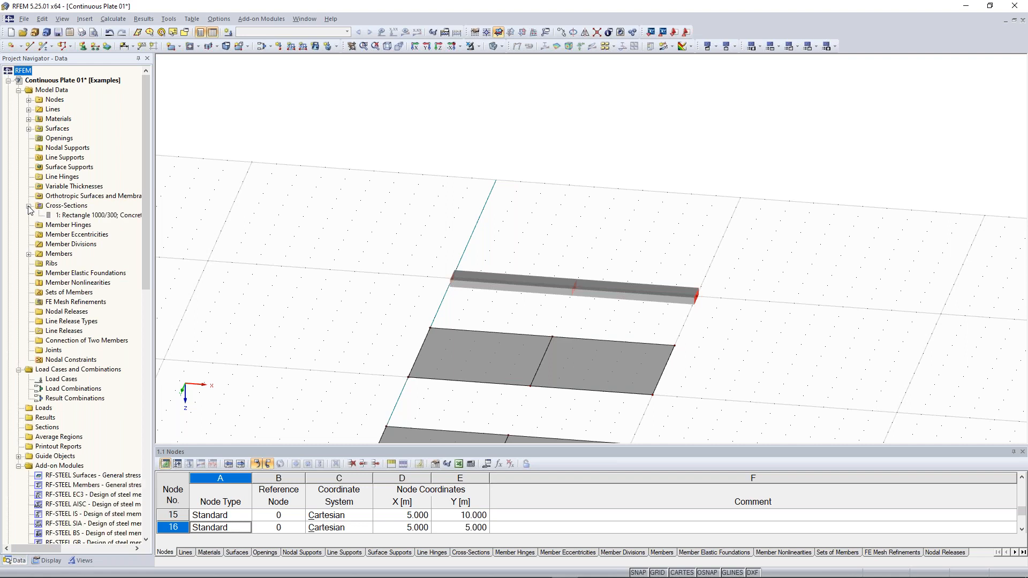
{"action": "right_click", "coordinate": [73, 216]}
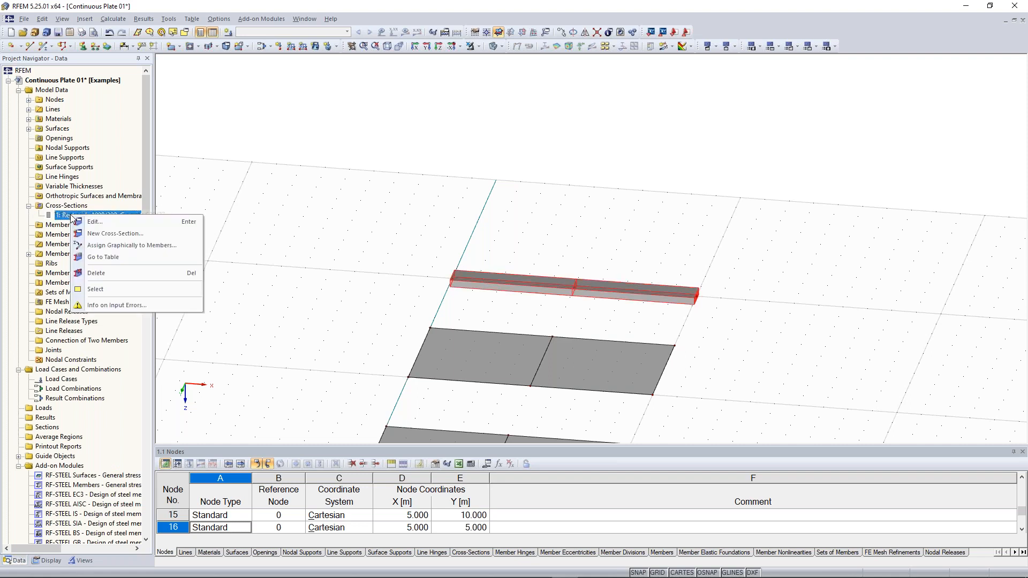
{"action": "left_click", "coordinate": [98, 227]}
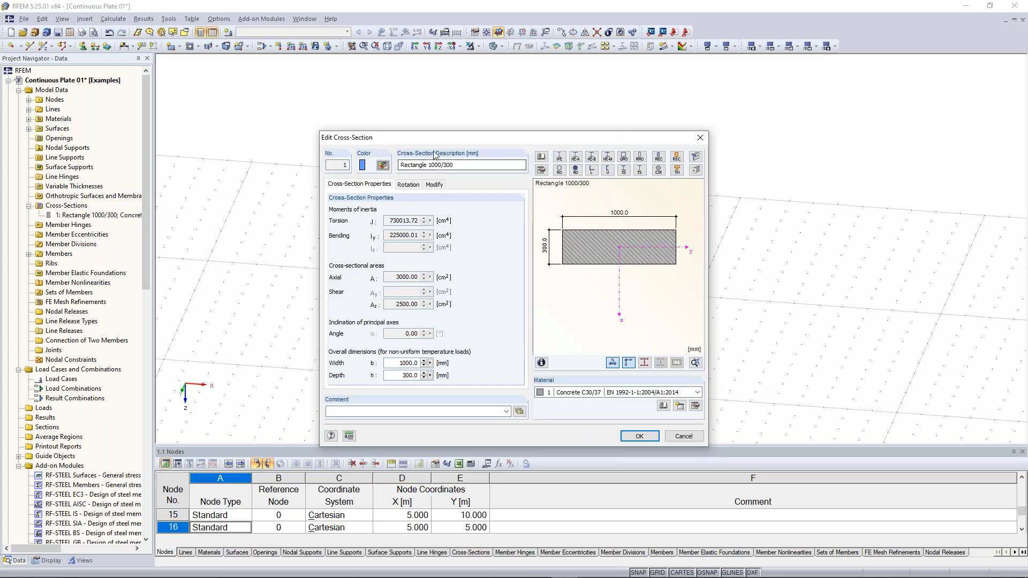
Step: Try the rectangle dimensions 900/300, 100/200 and 1000/200 in the cross-section description and restore 1000/300
{"action": "double_click", "coordinate": [435, 165]}
{"action": "type", "text": "900"}
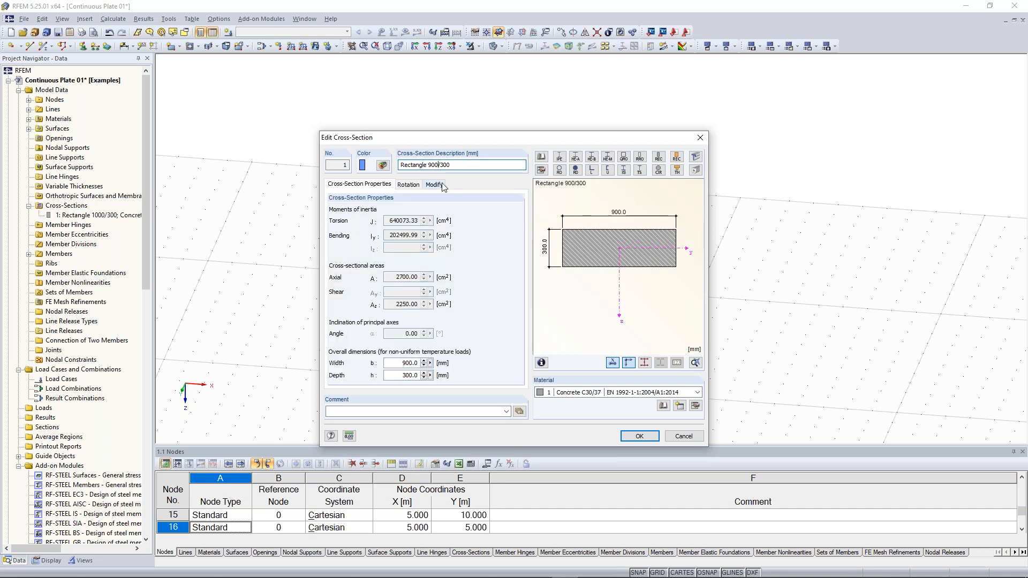
{"action": "double_click", "coordinate": [443, 164]}
{"action": "type", "text": "200"}
{"action": "double_click", "coordinate": [430, 164]}
{"action": "type", "text": "100"}
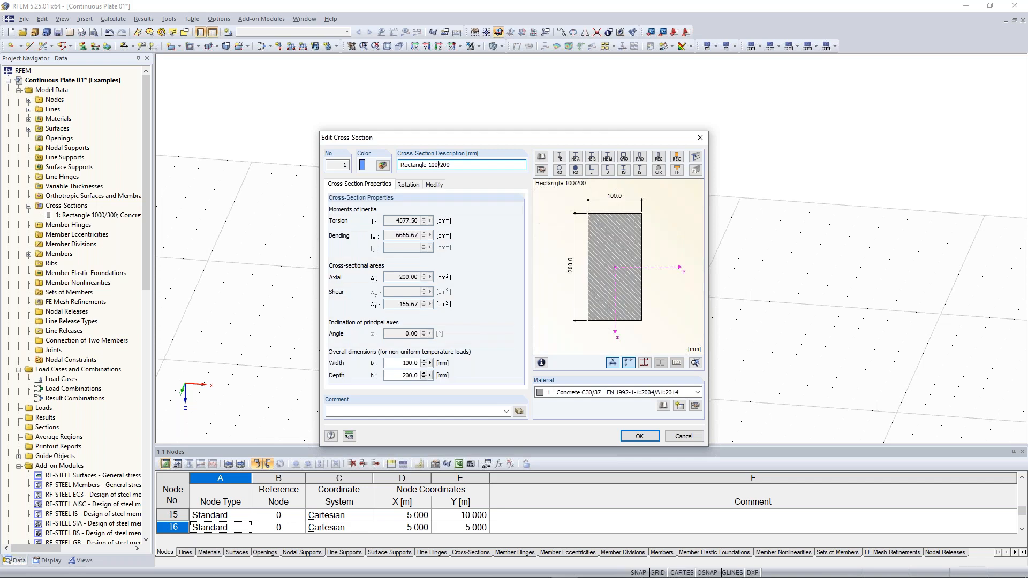
{"action": "type", "text": "0"}
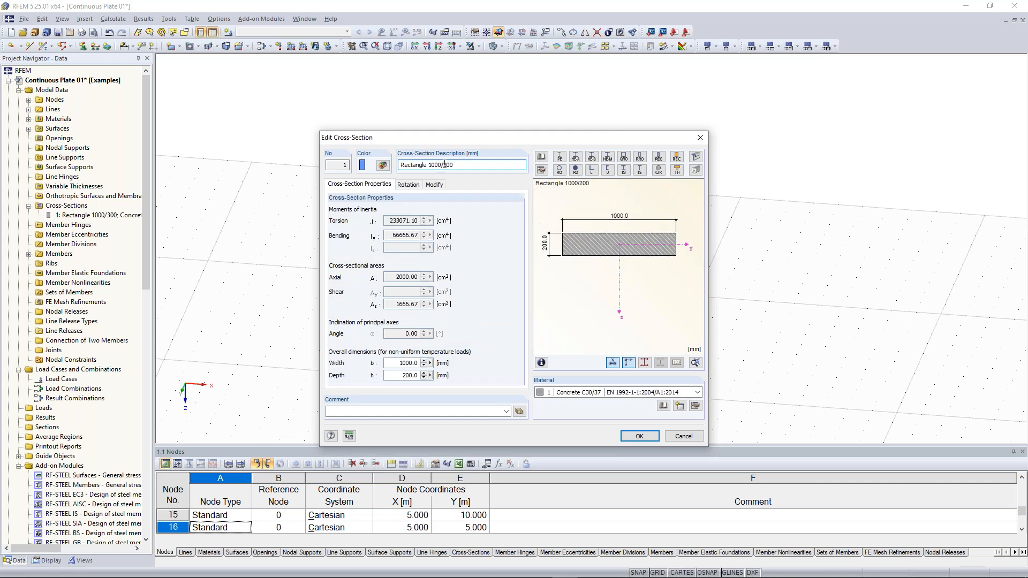
{"action": "double_click", "coordinate": [445, 165]}
{"action": "type", "text": "300"}
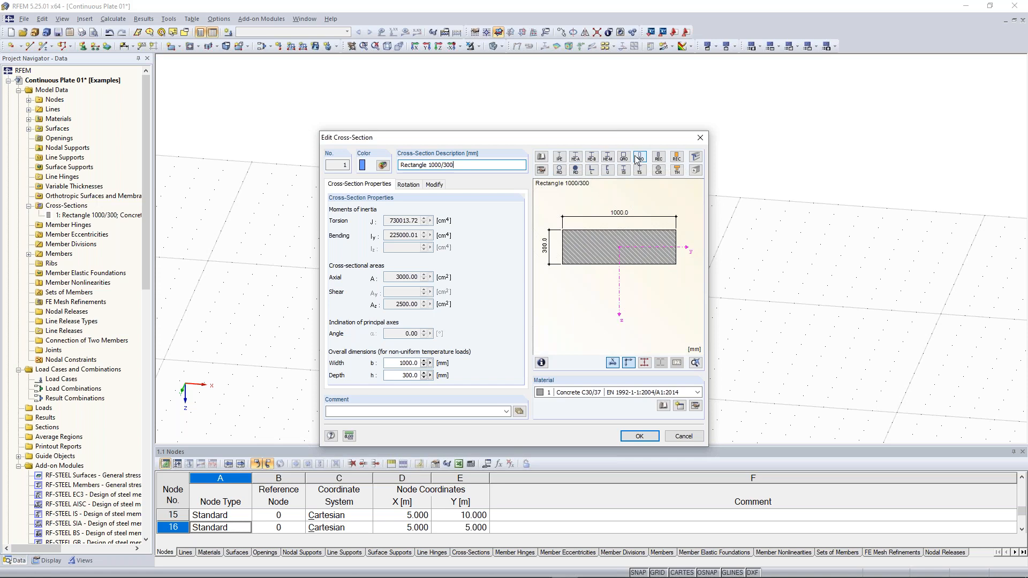
Step: Look through the rolled IPE cross-sections and leave both the library and the cross-section editing without changes
{"action": "left_click", "coordinate": [560, 157]}
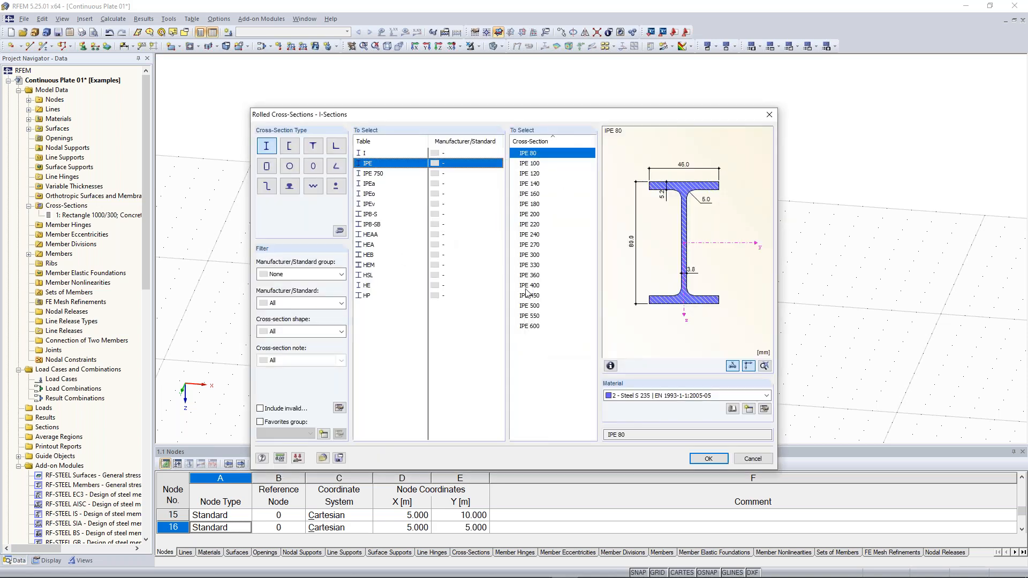
{"action": "left_click", "coordinate": [752, 458]}
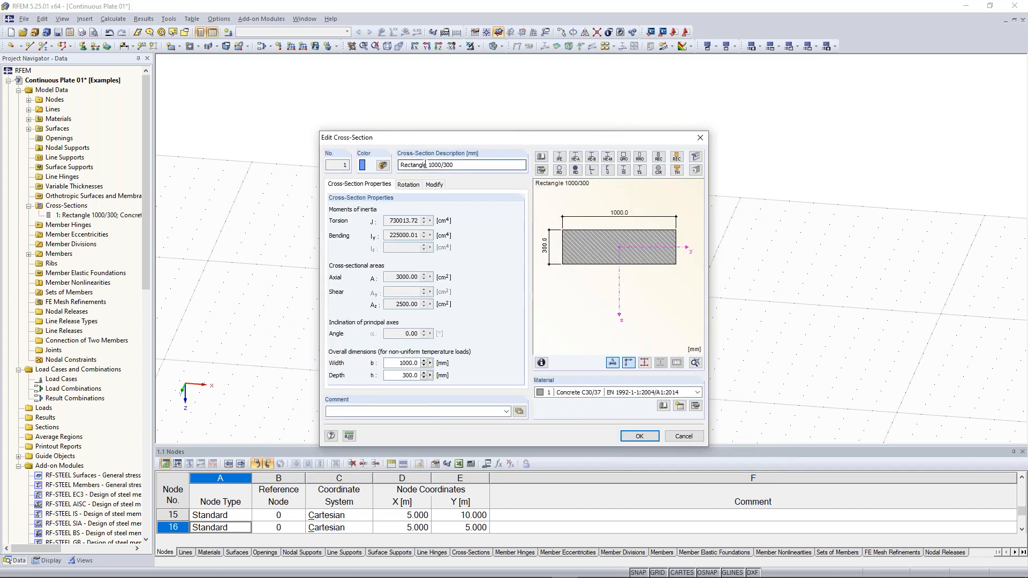
{"action": "left_click", "coordinate": [465, 166]}
{"action": "left_click", "coordinate": [684, 436]}
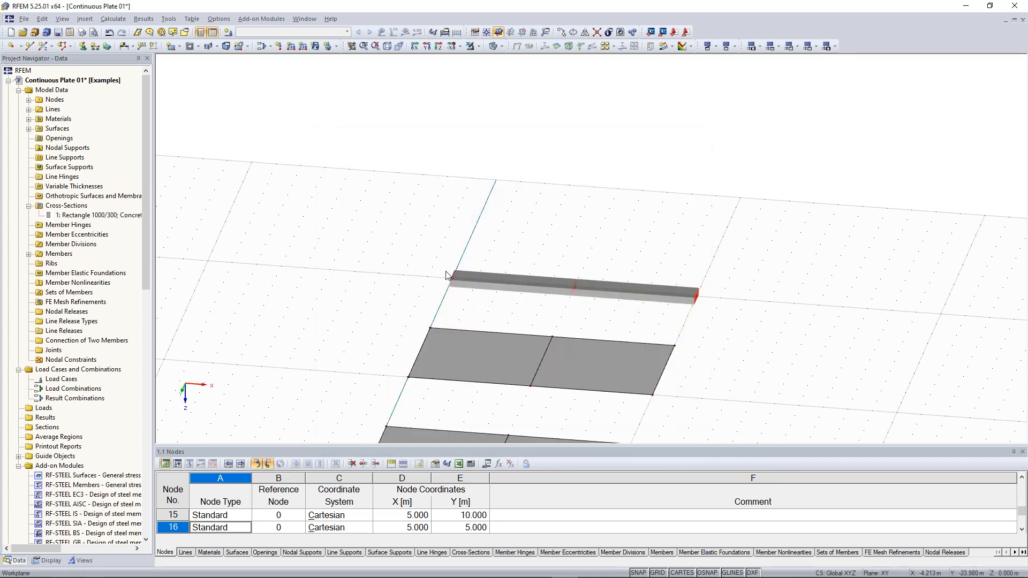
Step: Open both beam members for editing to review their Rectangle 1000/300 cross-section, and leave without changes
{"action": "left_click", "coordinate": [475, 286]}
{"action": "key", "text": "Escape"}
{"action": "middle_click_drag", "start_coordinate": [609, 276], "coordinate": [653, 219], "text": "ctrl"}
{"action": "middle_click_drag", "start_coordinate": [673, 307], "coordinate": [604, 206], "text": "ctrl"}
{"action": "left_click_drag", "start_coordinate": [609, 184], "coordinate": [724, 369]}
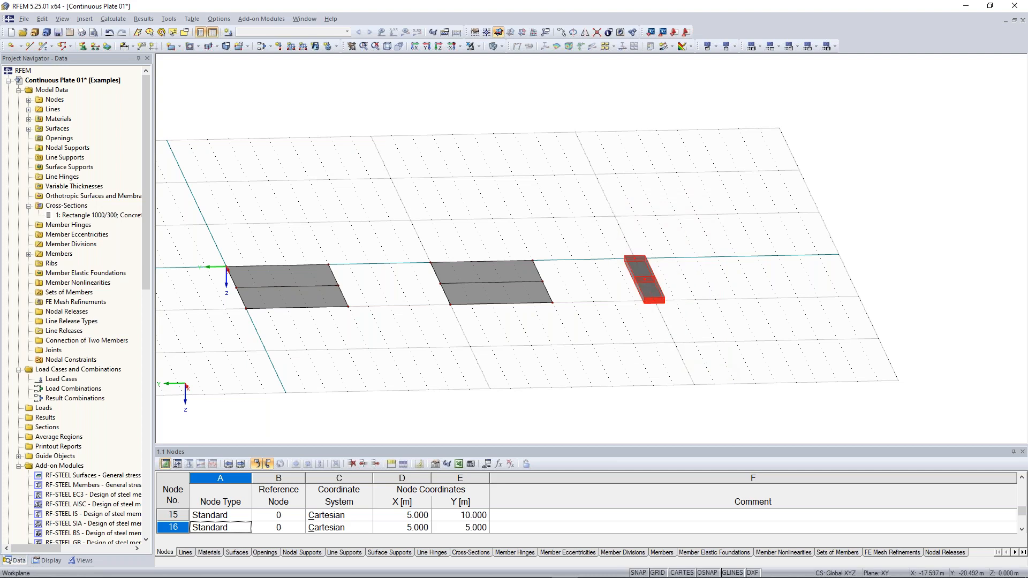
{"action": "right_click", "coordinate": [649, 285]}
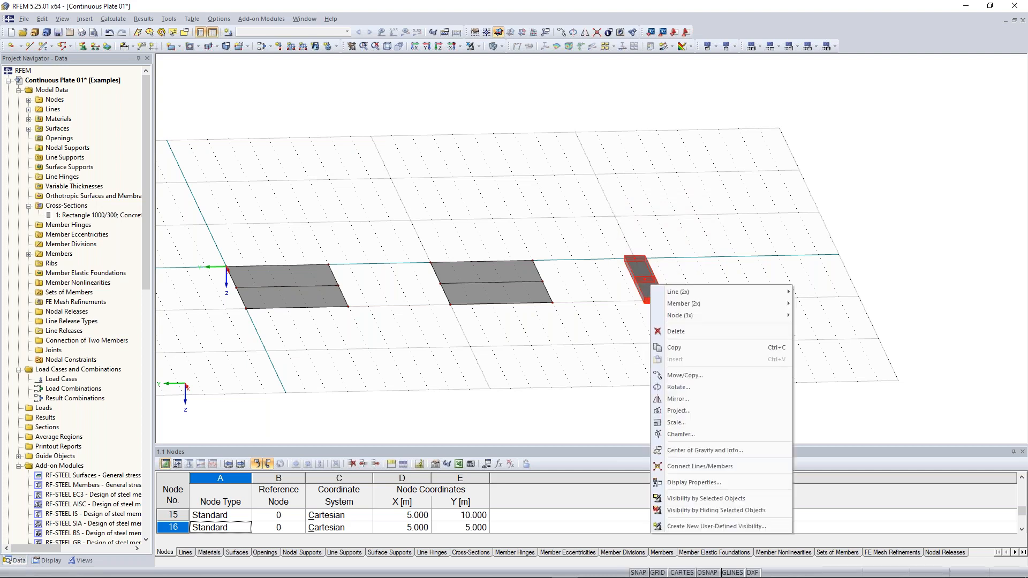
{"action": "mouse_move", "coordinate": [680, 304]}
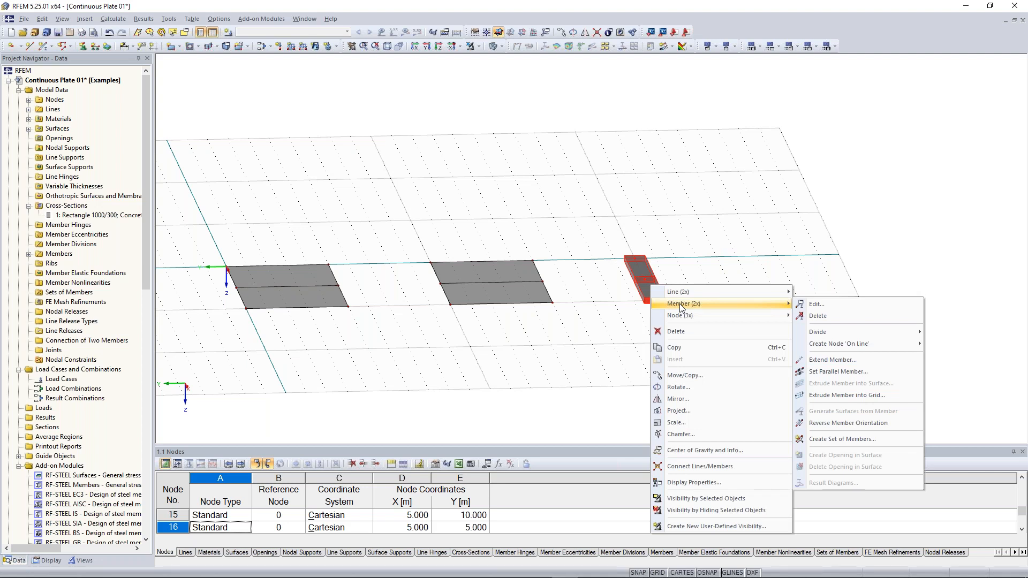
{"action": "left_click", "coordinate": [679, 303]}
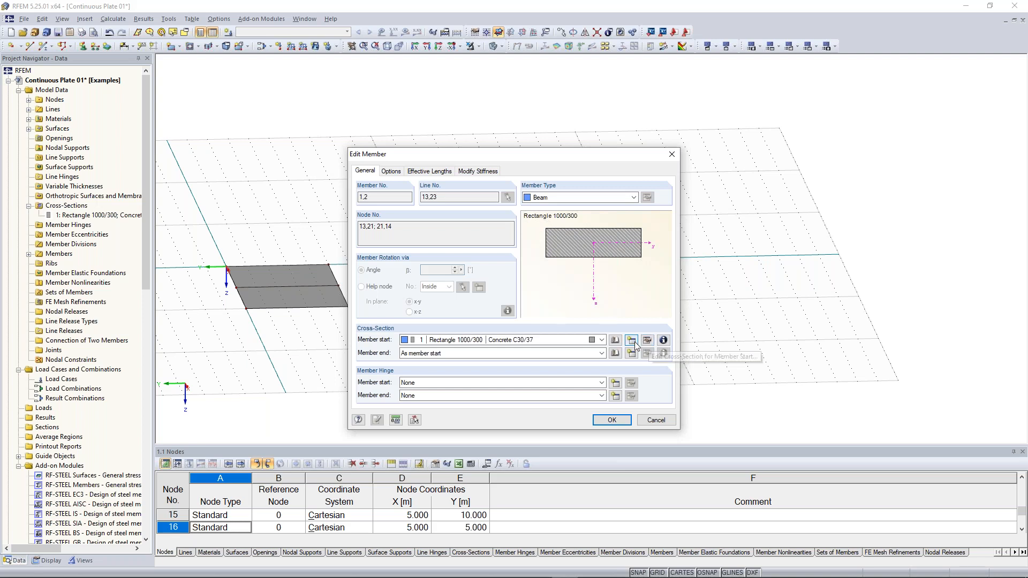
{"action": "left_click", "coordinate": [671, 157]}
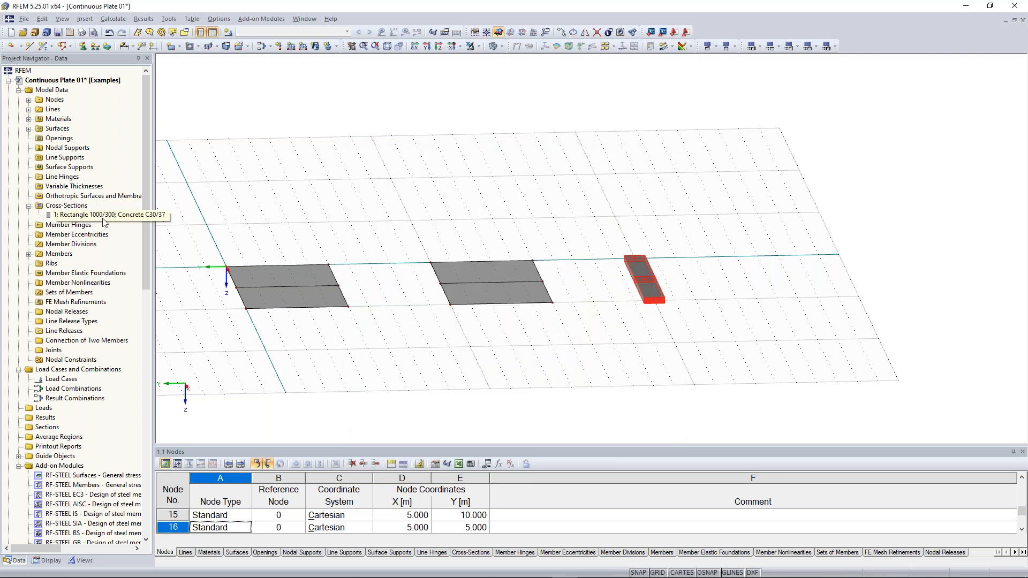
Step: Place line supports on the two end lines and the middle line of all three plates
{"action": "scroll", "coordinate": [378, 232], "scroll_direction": "down", "scroll_amount": 2}
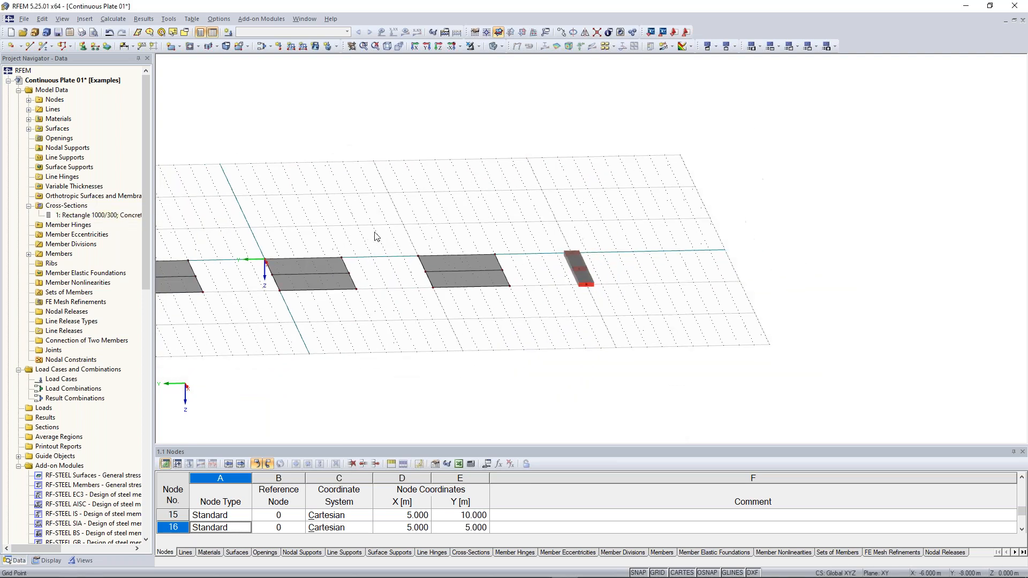
{"action": "middle_click_drag", "start_coordinate": [346, 227], "coordinate": [436, 227]}
{"action": "middle_click_drag", "start_coordinate": [653, 214], "coordinate": [656, 321], "text": "ctrl"}
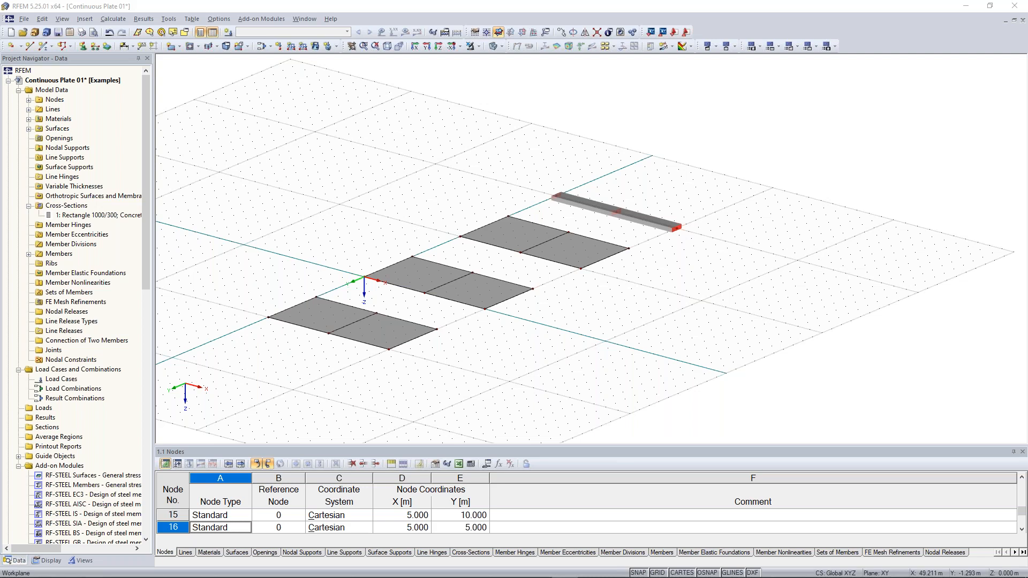
{"action": "scroll", "coordinate": [430, 293], "scroll_direction": "up", "scroll_amount": 1}
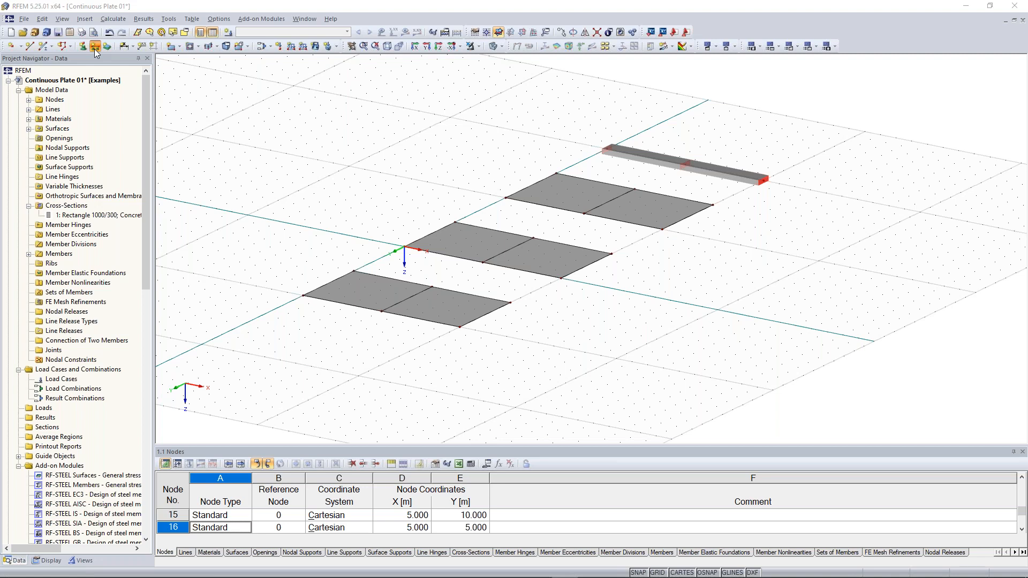
{"action": "left_click", "coordinate": [96, 48]}
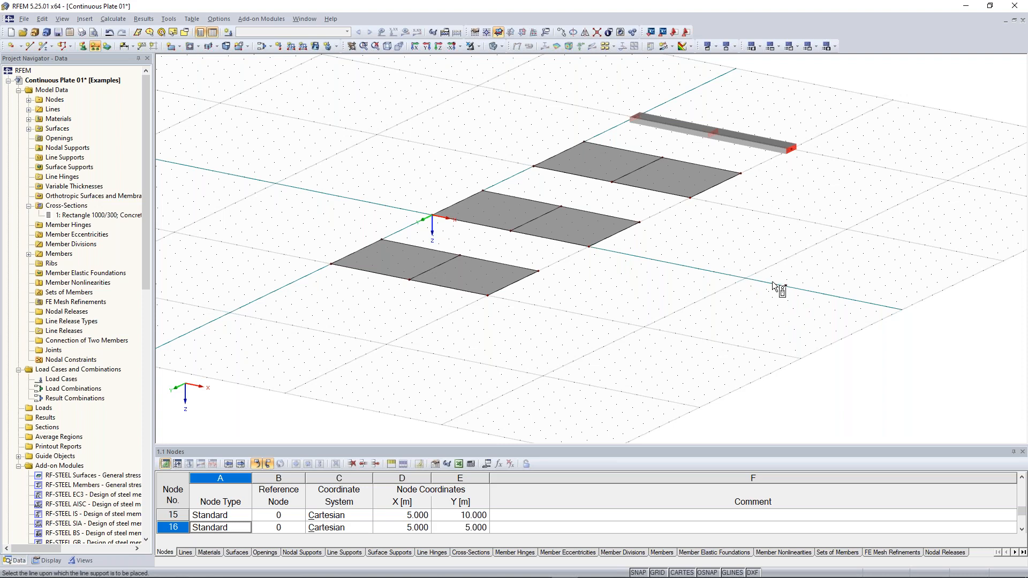
{"action": "middle_click_drag", "start_coordinate": [769, 257], "coordinate": [551, 252]}
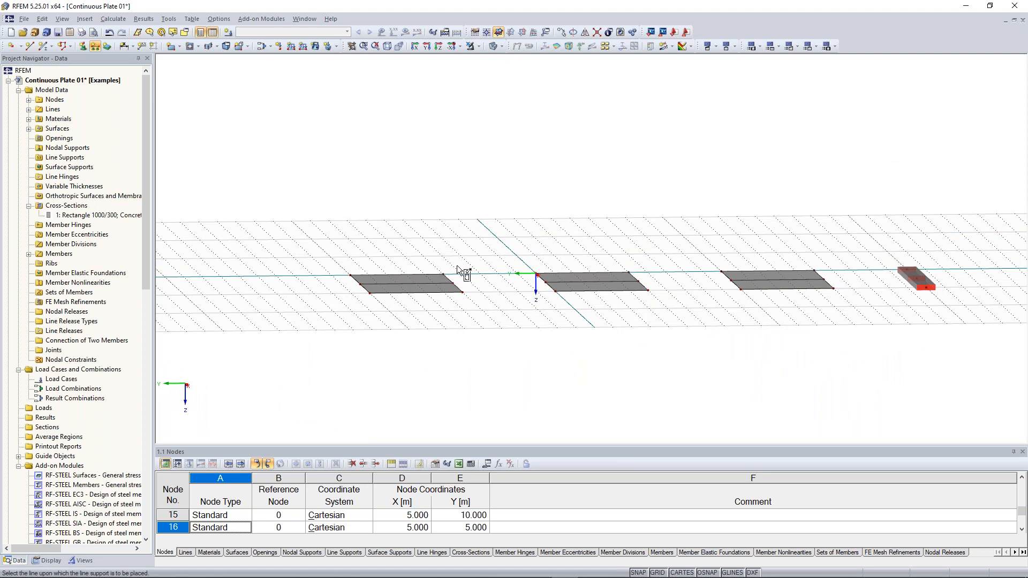
{"action": "middle_click_drag", "start_coordinate": [459, 273], "coordinate": [394, 314], "text": "ctrl"}
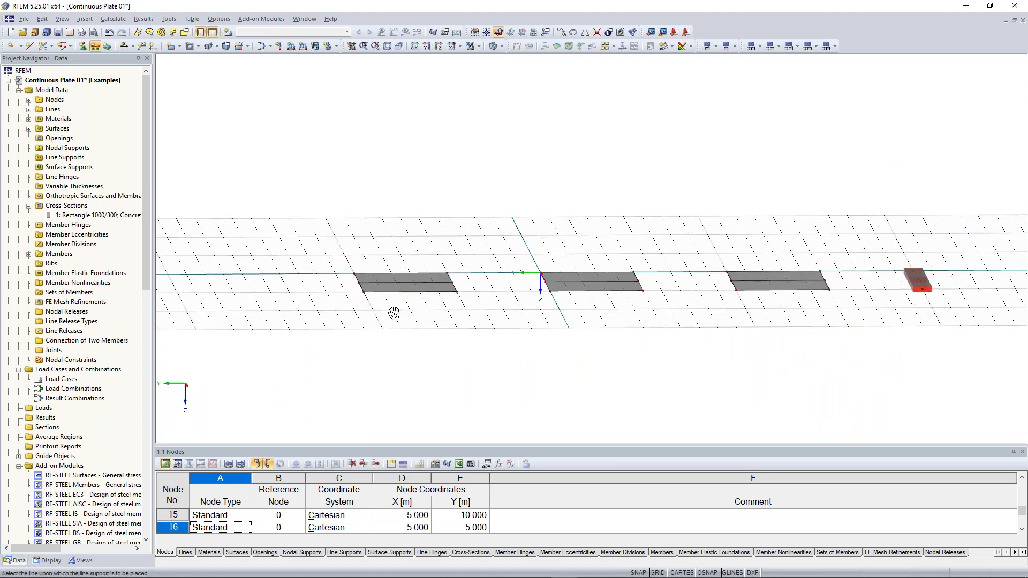
{"action": "middle_click_drag", "start_coordinate": [394, 313], "coordinate": [377, 321], "text": "ctrl"}
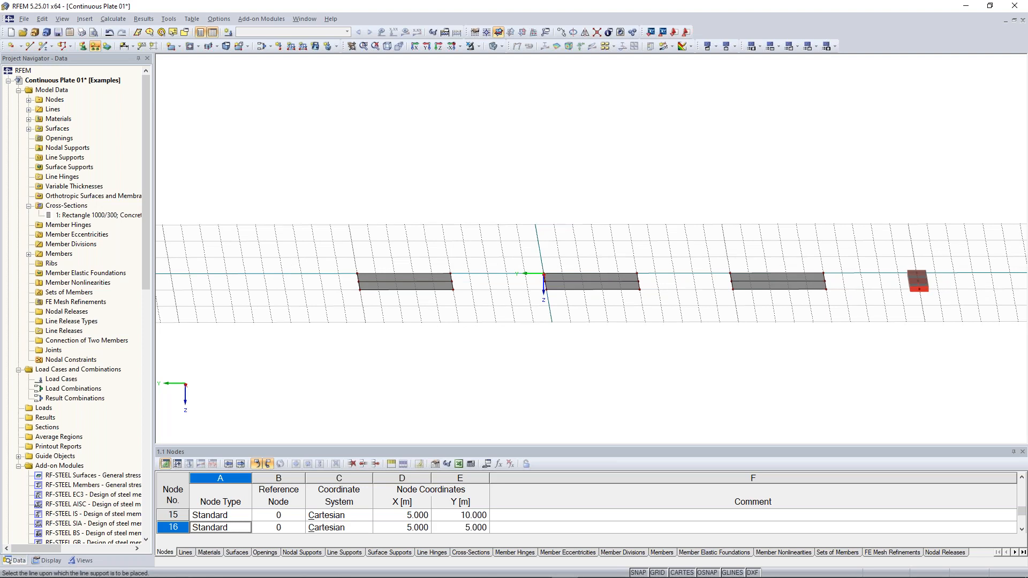
{"action": "left_click", "coordinate": [613, 268]}
{"action": "left_click", "coordinate": [777, 276]}
{"action": "middle_click_drag", "start_coordinate": [490, 205], "coordinate": [779, 351], "text": "ctrl"}
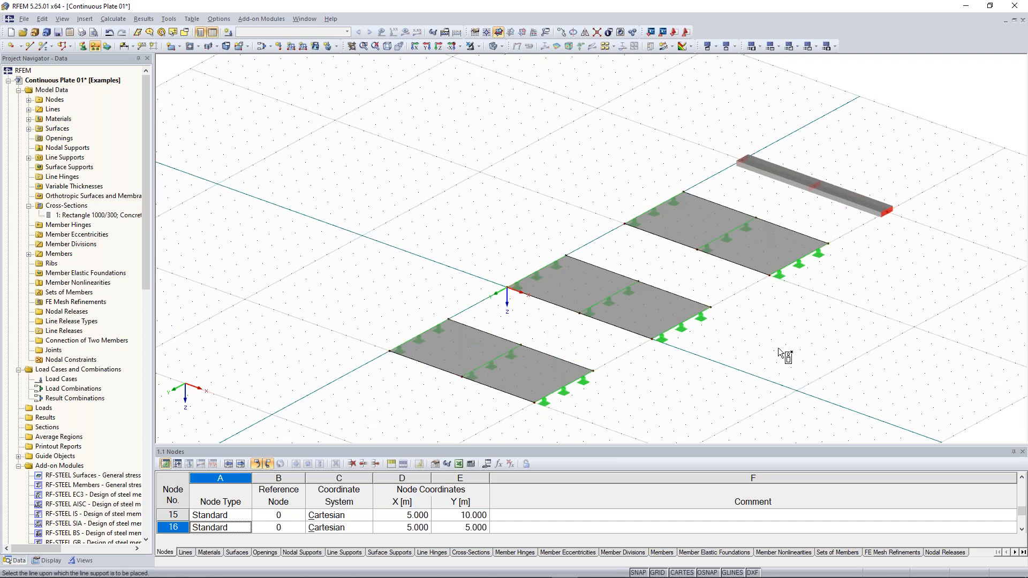
{"action": "key", "text": "Escape"}
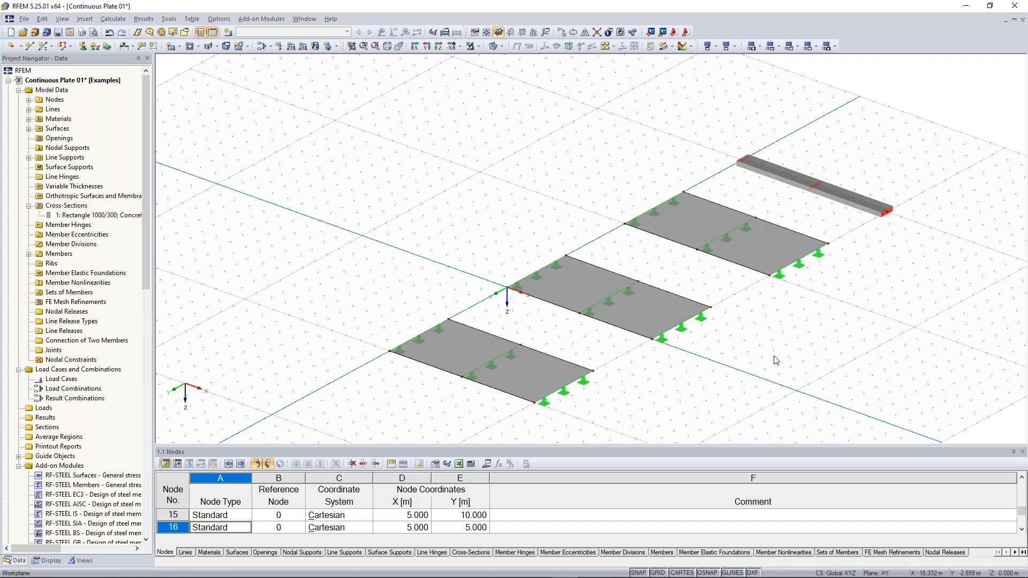
Step: Create a nodal support type with uZ supported and φX restrained, and place it on the beam's start node
{"action": "scroll", "coordinate": [778, 347], "scroll_direction": "down", "scroll_amount": 1}
{"action": "middle_click_drag", "start_coordinate": [771, 353], "coordinate": [615, 225]}
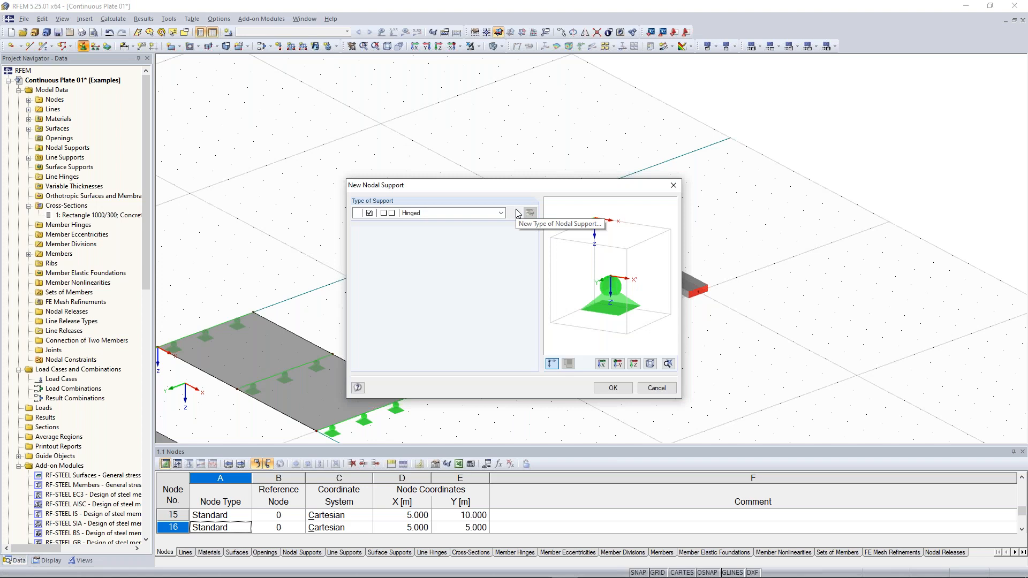
{"action": "left_click", "coordinate": [515, 213]}
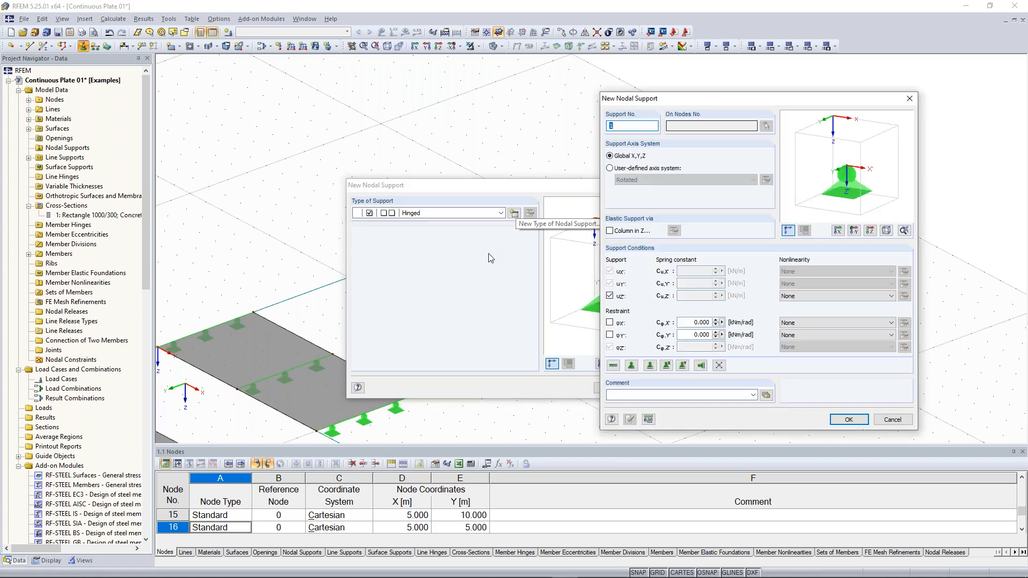
{"action": "left_click_drag", "start_coordinate": [720, 103], "coordinate": [640, 86]}
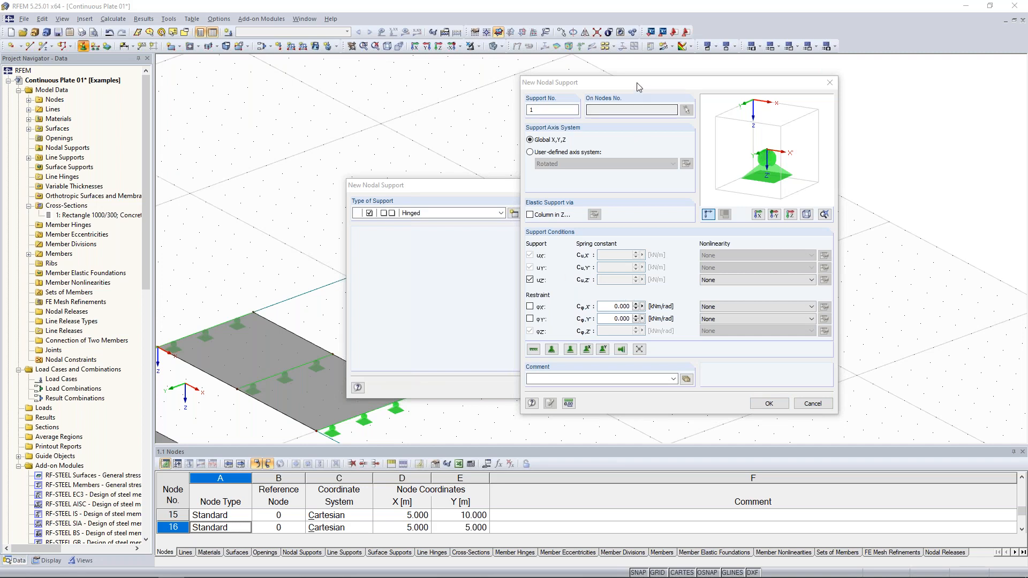
{"action": "left_click_drag", "start_coordinate": [637, 83], "coordinate": [607, 96]}
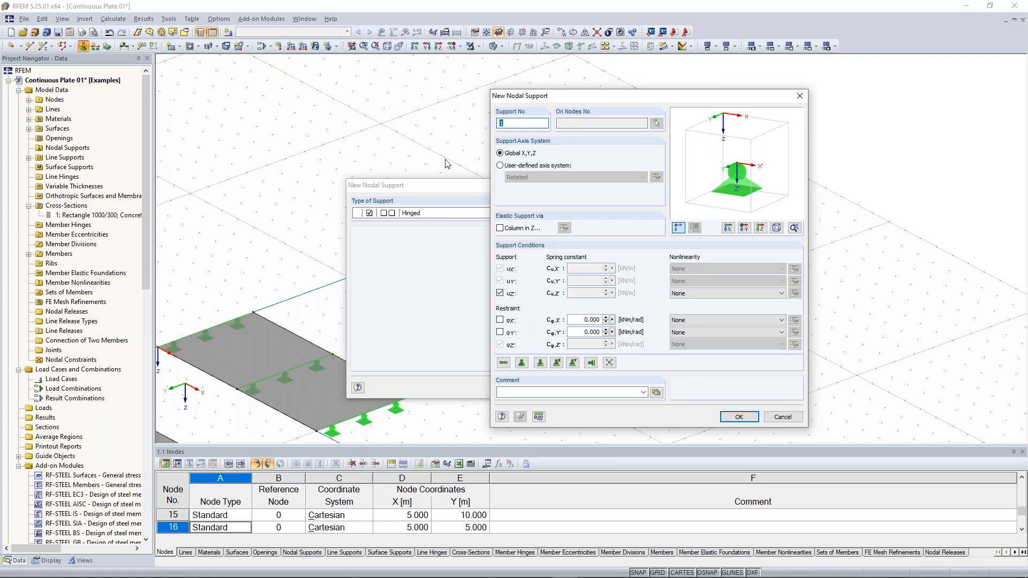
{"action": "left_click", "coordinate": [500, 320]}
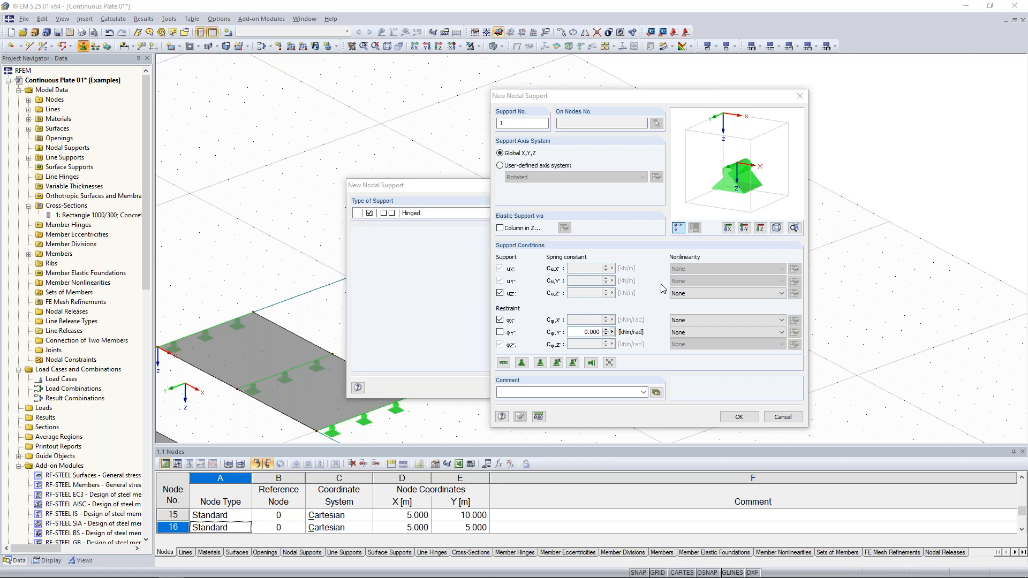
{"action": "left_click", "coordinate": [740, 417]}
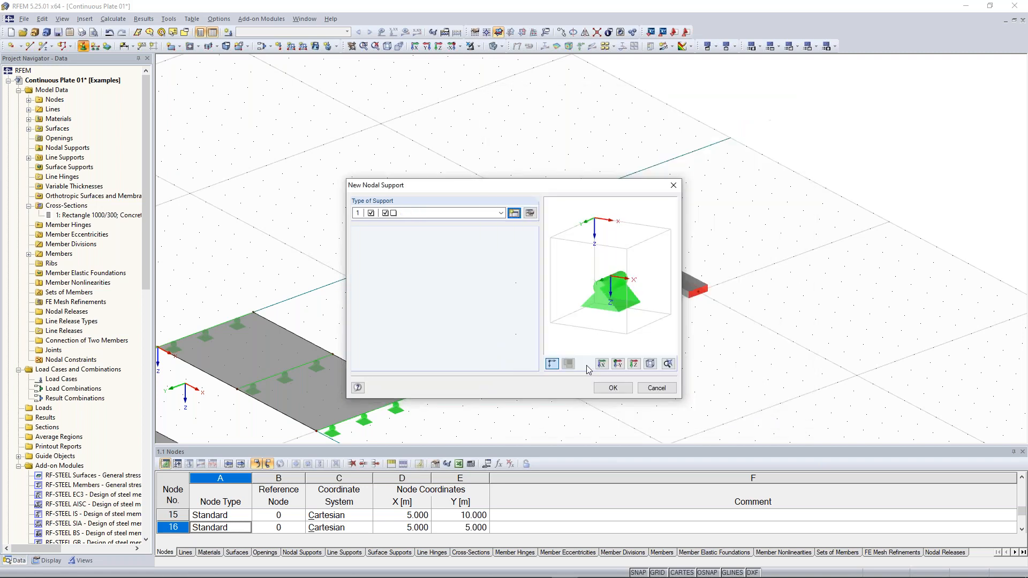
{"action": "key", "text": "Return"}
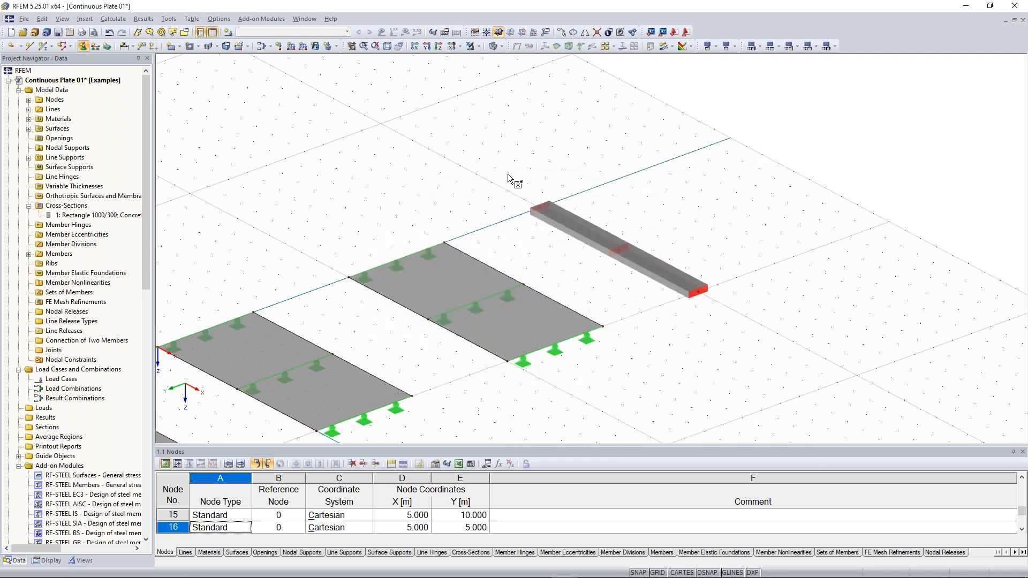
{"action": "left_click_drag", "start_coordinate": [507, 165], "coordinate": [570, 233]}
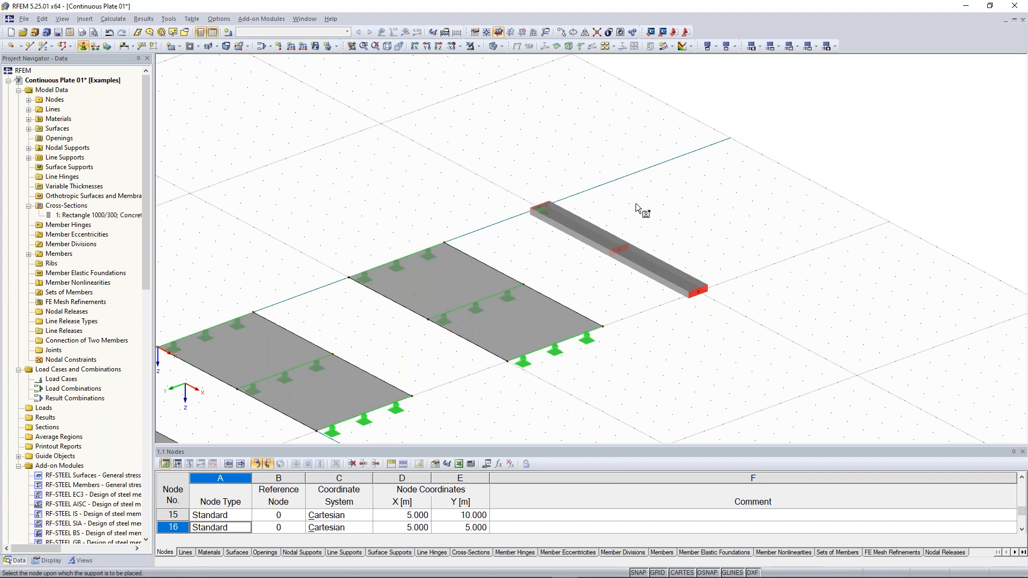
Step: Assign Hinged nodal supports to the beam's middle and far end nodes 14 and 21
{"action": "middle_click_drag", "start_coordinate": [639, 204], "coordinate": [601, 213], "text": "ctrl"}
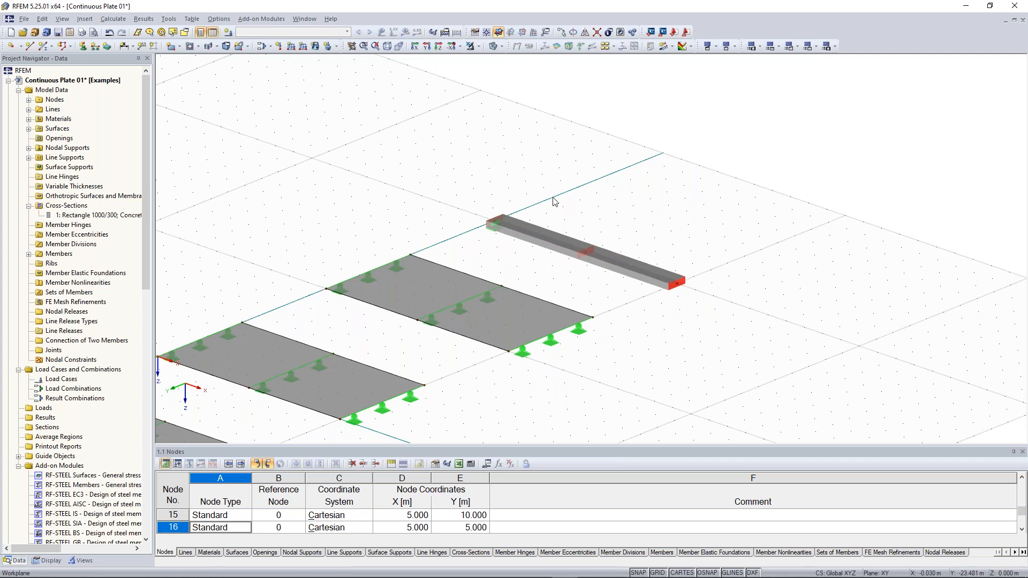
{"action": "left_click_drag", "start_coordinate": [553, 193], "coordinate": [701, 298]}
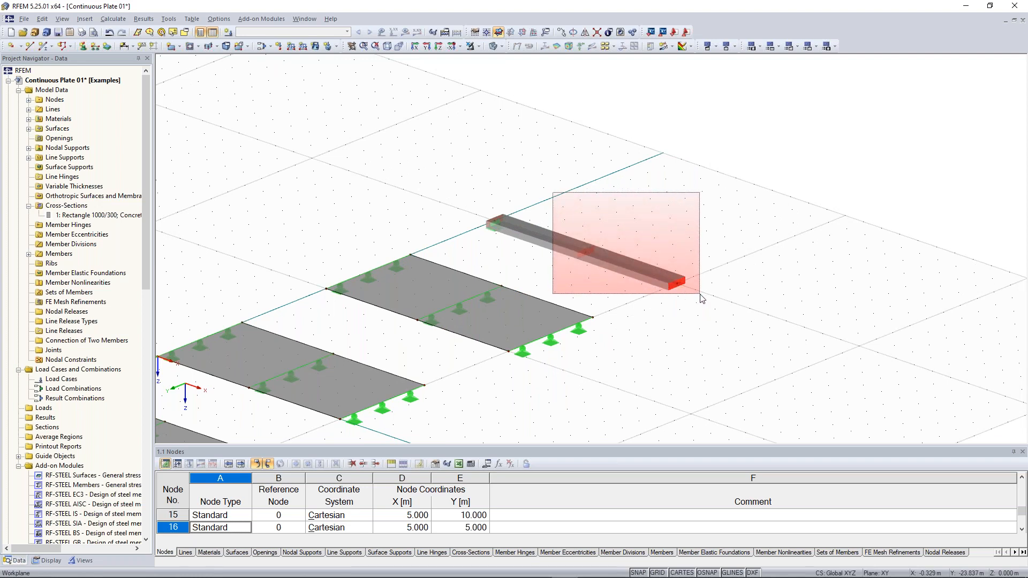
{"action": "left_click_drag", "start_coordinate": [701, 298], "coordinate": [700, 297]}
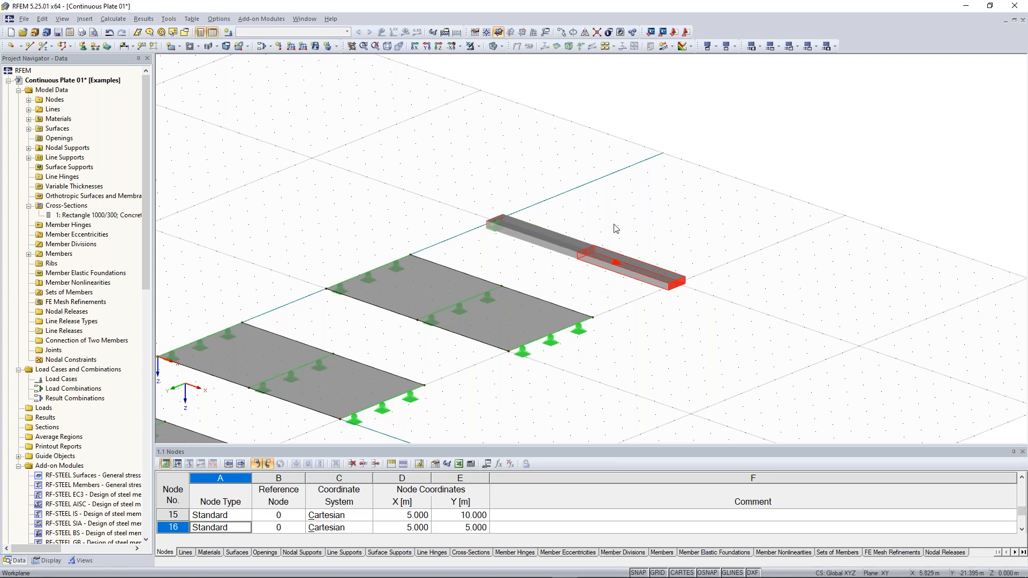
{"action": "scroll", "coordinate": [609, 234], "scroll_direction": "up", "scroll_amount": 1}
{"action": "scroll", "coordinate": [615, 231], "scroll_direction": "up", "scroll_amount": 2}
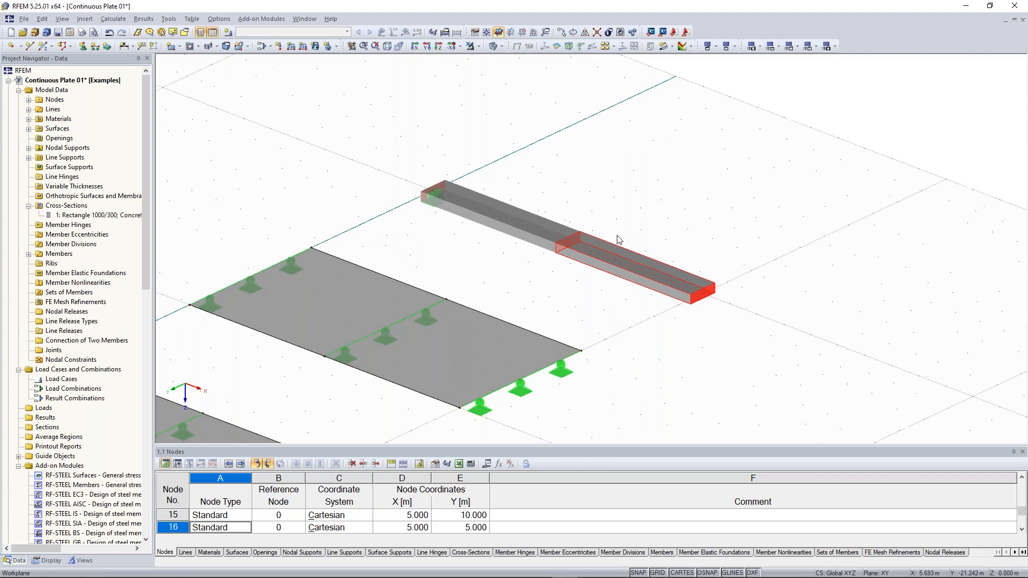
{"action": "scroll", "coordinate": [605, 193], "scroll_direction": "down", "scroll_amount": 1}
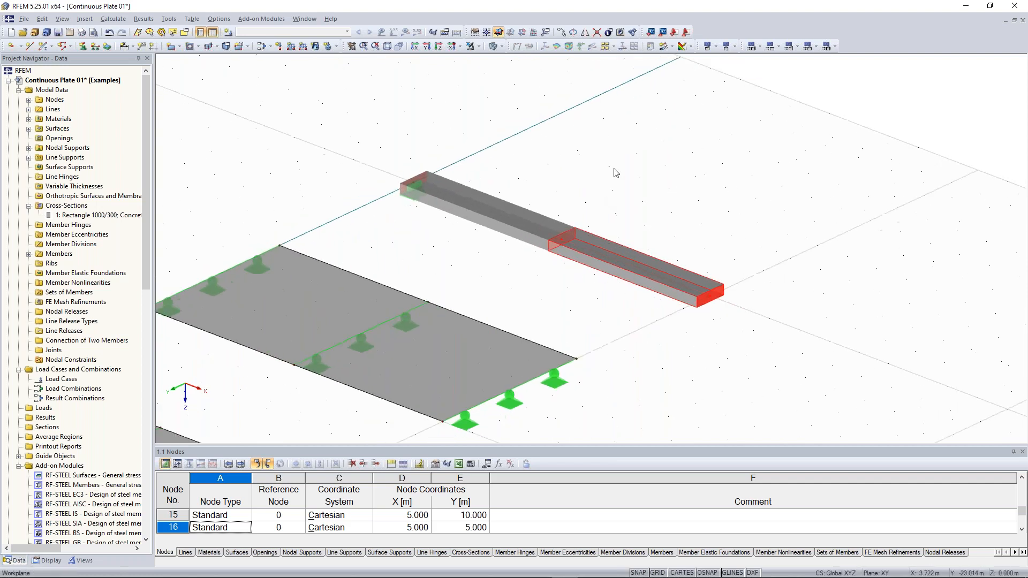
{"action": "middle_click_drag", "start_coordinate": [605, 192], "coordinate": [613, 227]}
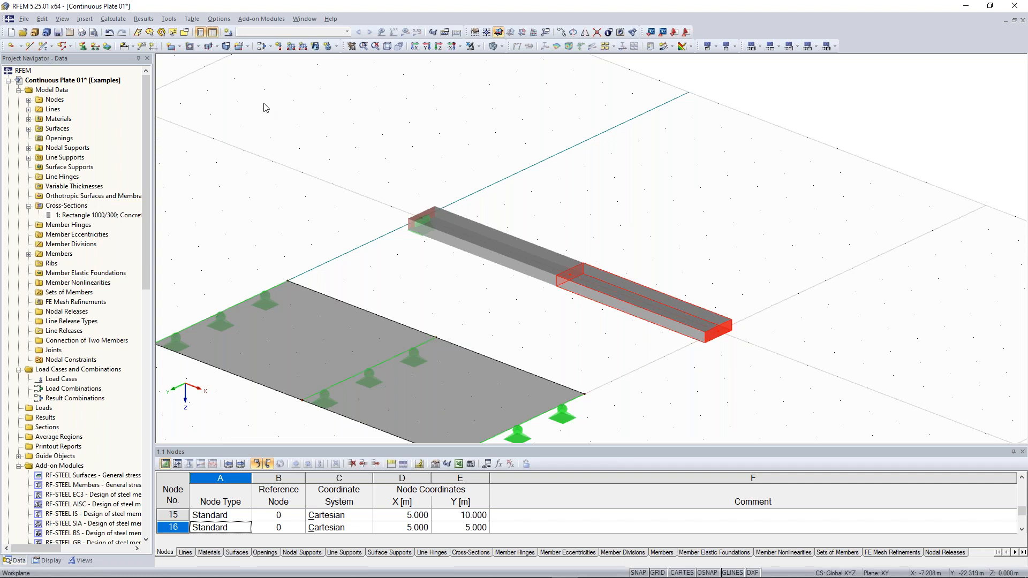
{"action": "left_click", "coordinate": [84, 47]}
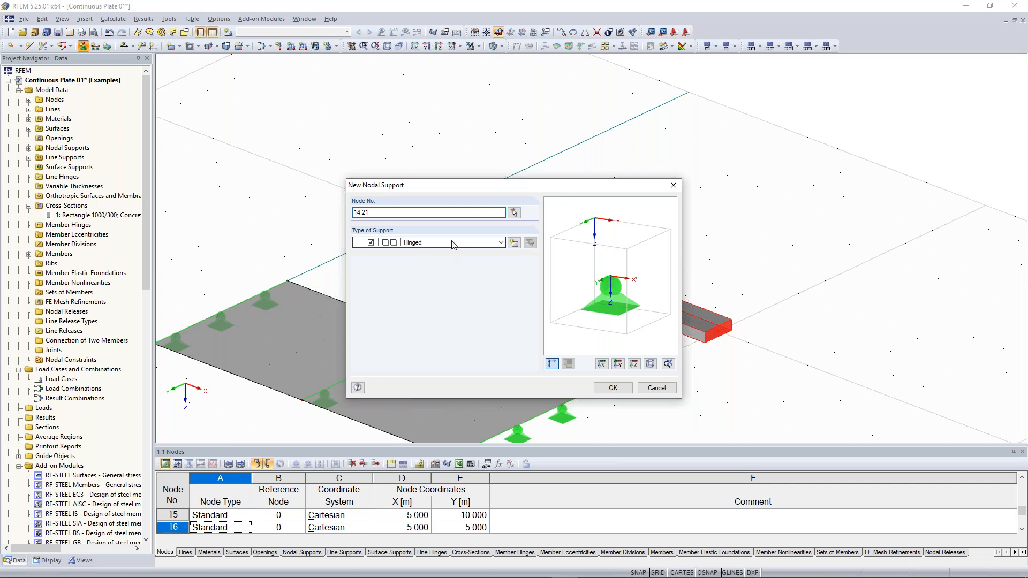
{"action": "left_click_drag", "start_coordinate": [375, 190], "coordinate": [719, 71]}
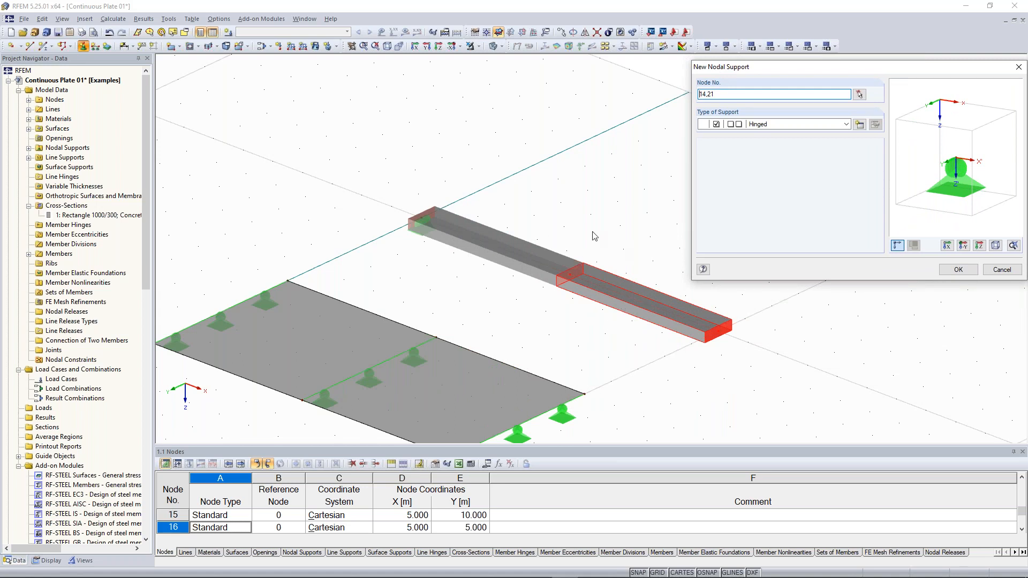
{"action": "left_click", "coordinate": [724, 95]}
{"action": "left_click", "coordinate": [966, 272]}
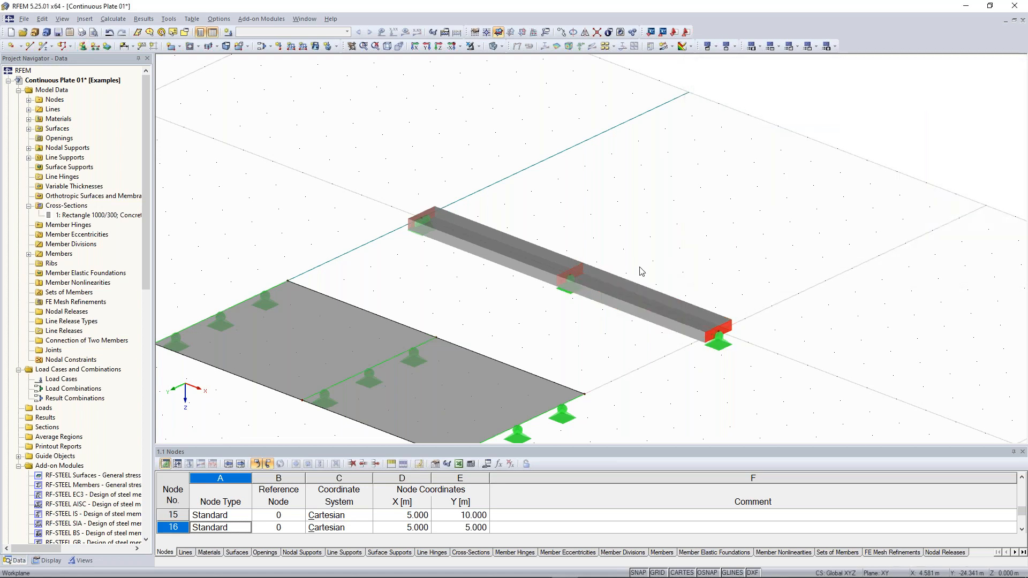
{"action": "scroll", "coordinate": [642, 271], "scroll_direction": "down", "scroll_amount": 5}
{"action": "middle_click_drag", "start_coordinate": [623, 354], "coordinate": [651, 305]}
{"action": "scroll", "coordinate": [479, 243], "scroll_direction": "up", "scroll_amount": 2}
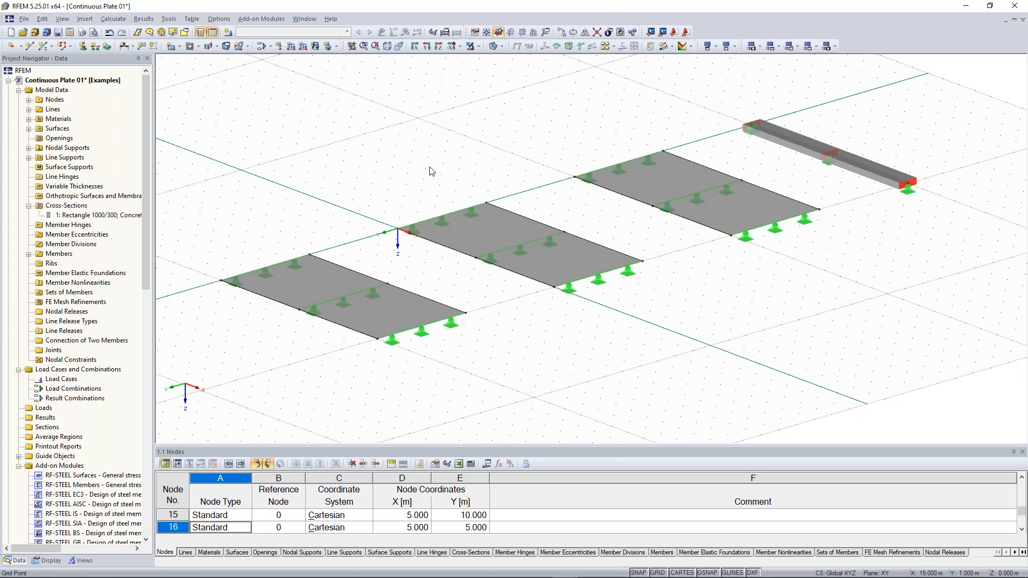
{"action": "scroll", "coordinate": [431, 170], "scroll_direction": "up", "scroll_amount": 1}
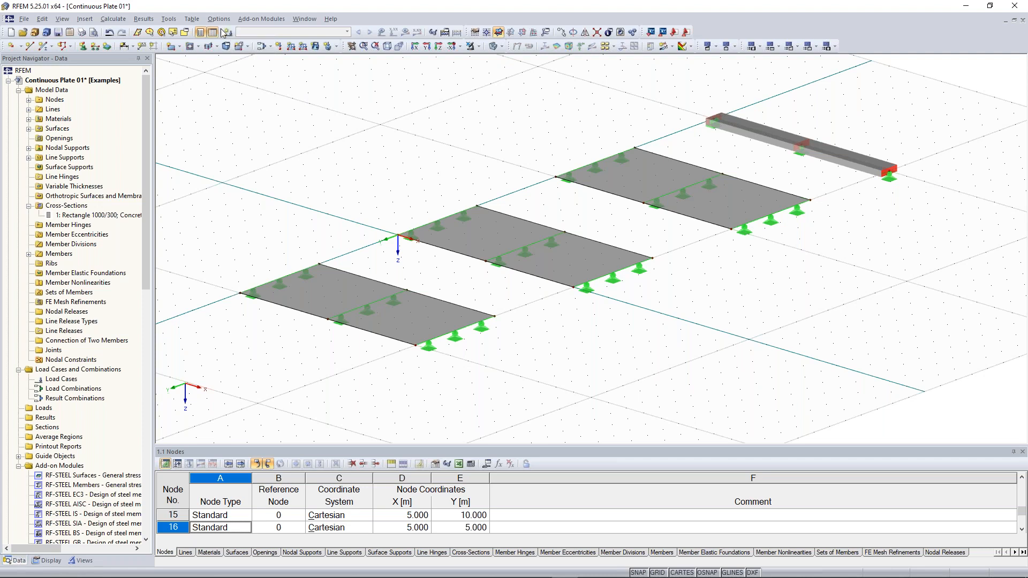
{"action": "right_click", "coordinate": [65, 371]}
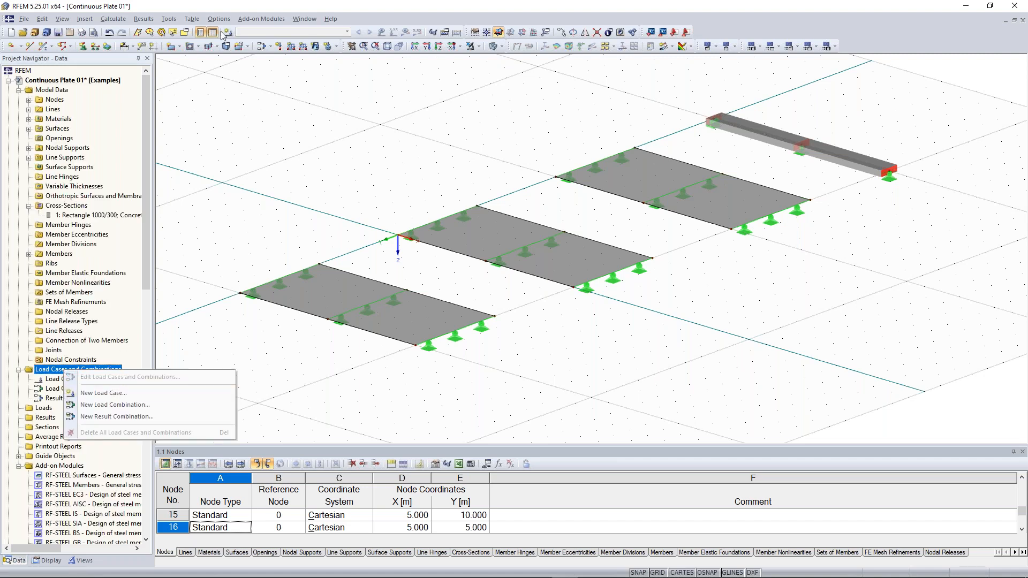
{"action": "left_click", "coordinate": [234, 9]}
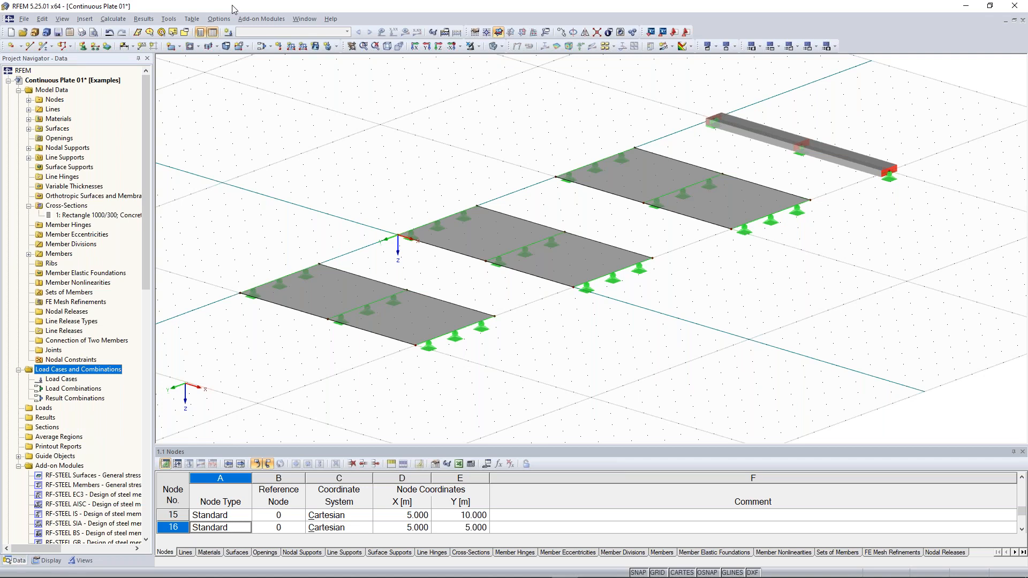
Step: Create the permanent load case LC1 with the description "Test load" and deactivate its self-weight
{"action": "left_click", "coordinate": [229, 34]}
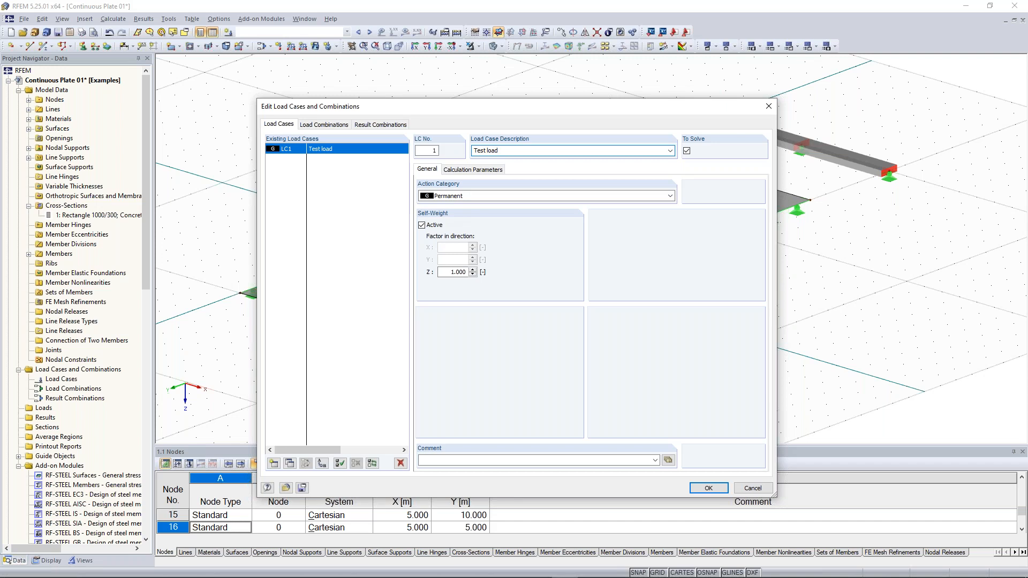
{"action": "left_click", "coordinate": [431, 225]}
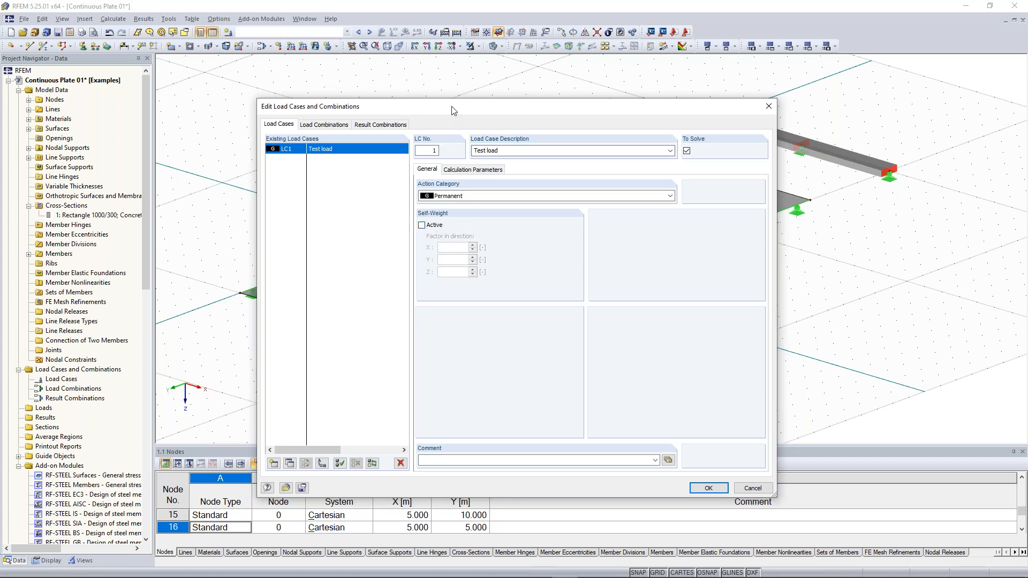
{"action": "left_click_drag", "start_coordinate": [453, 110], "coordinate": [448, 94]}
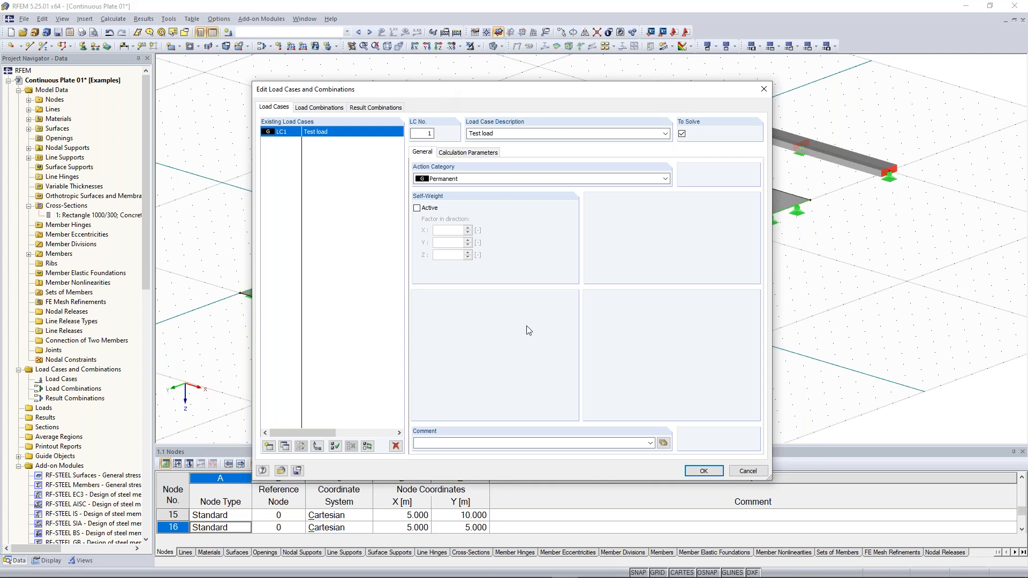
{"action": "left_click", "coordinate": [704, 471]}
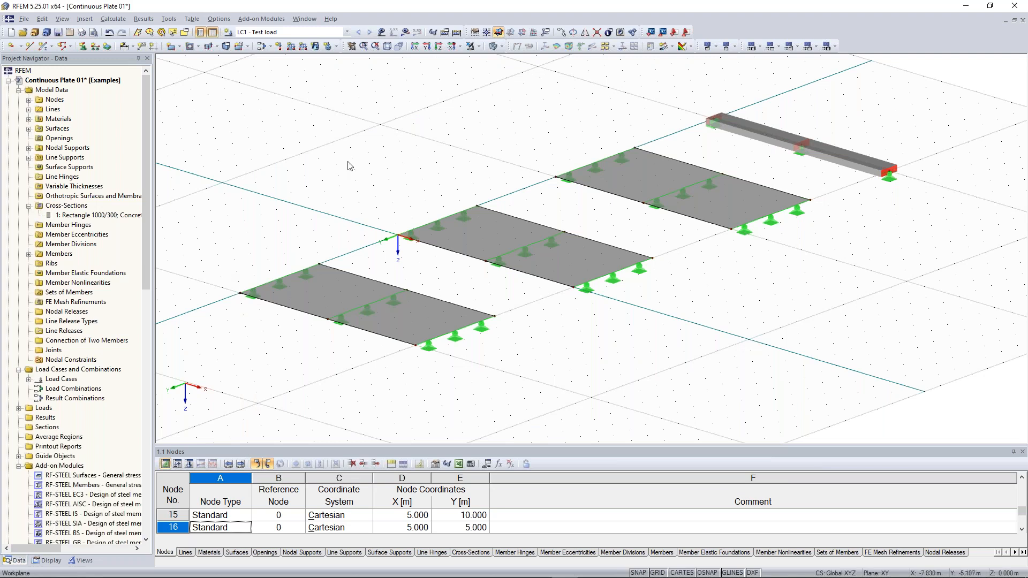
Step: Apply a uniform 10 kN/m² surface load in the global ZL direction to all three plates in LC1
{"action": "middle_click_drag", "start_coordinate": [364, 171], "coordinate": [331, 145]}
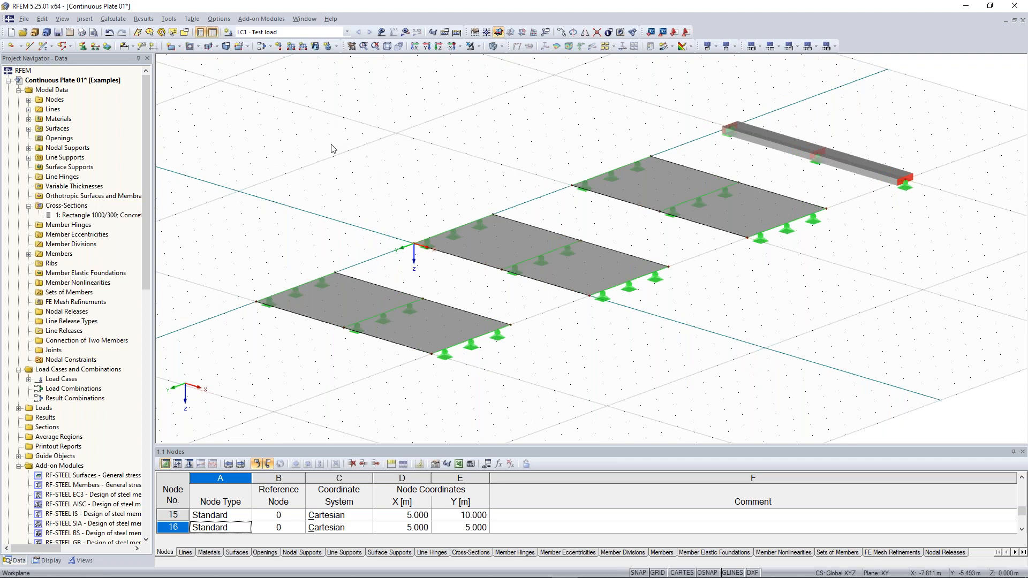
{"action": "left_click", "coordinate": [315, 46]}
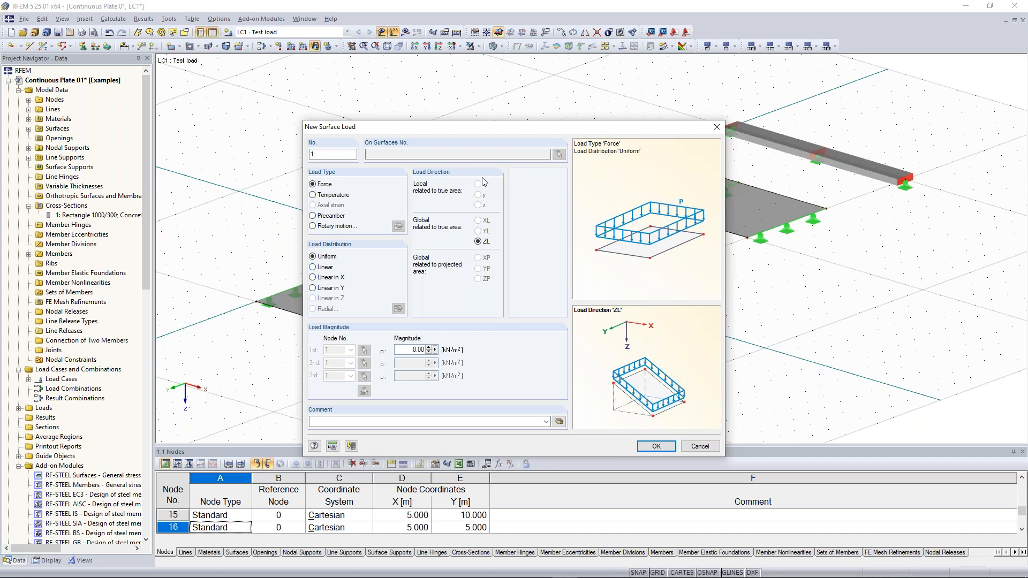
{"action": "left_click_drag", "start_coordinate": [489, 126], "coordinate": [485, 89]}
{"action": "double_click", "coordinate": [415, 314]}
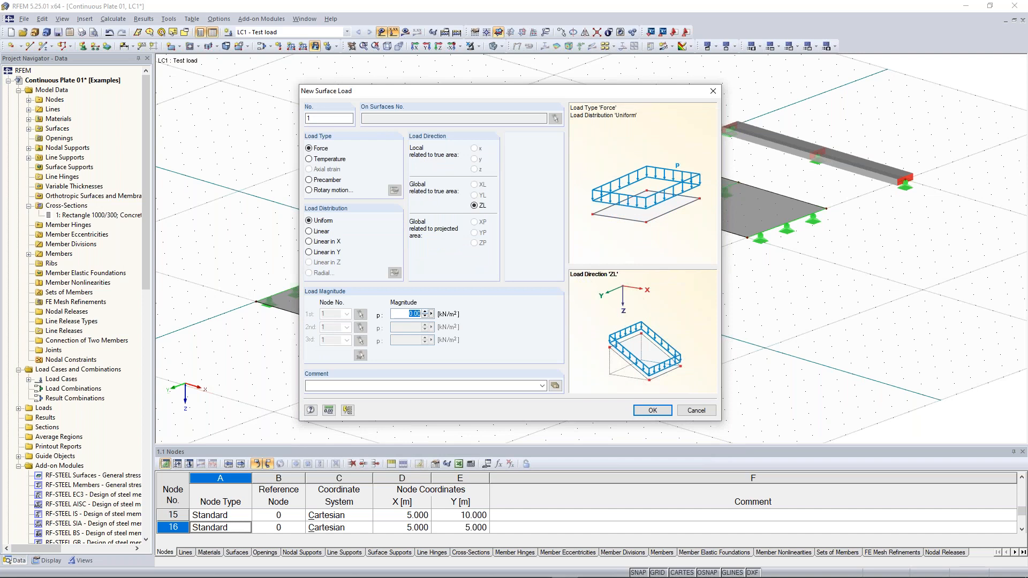
{"action": "type", "text": "10"}
{"action": "left_click", "coordinate": [653, 411]}
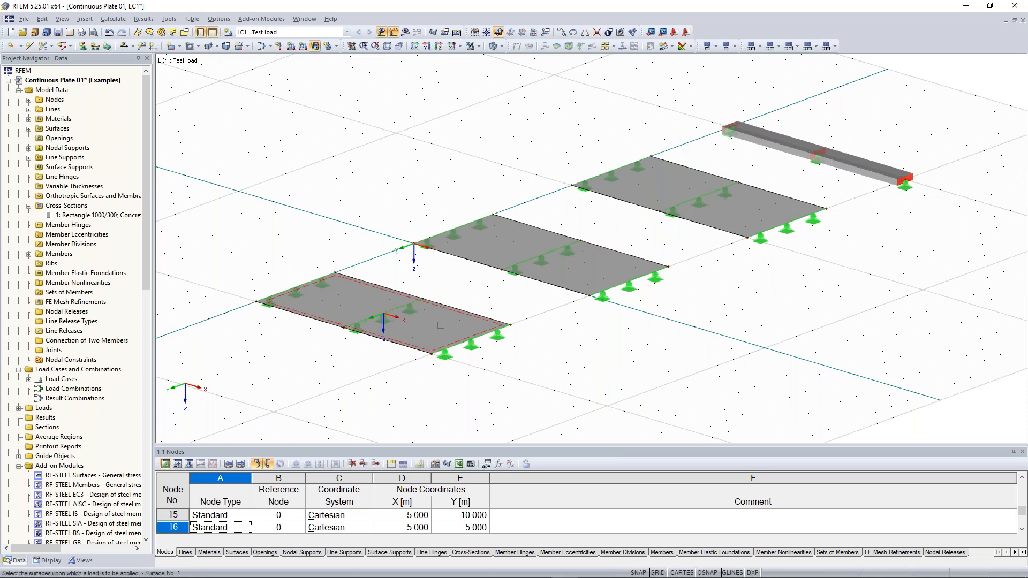
{"action": "left_click", "coordinate": [441, 325]}
{"action": "left_click", "coordinate": [556, 283]}
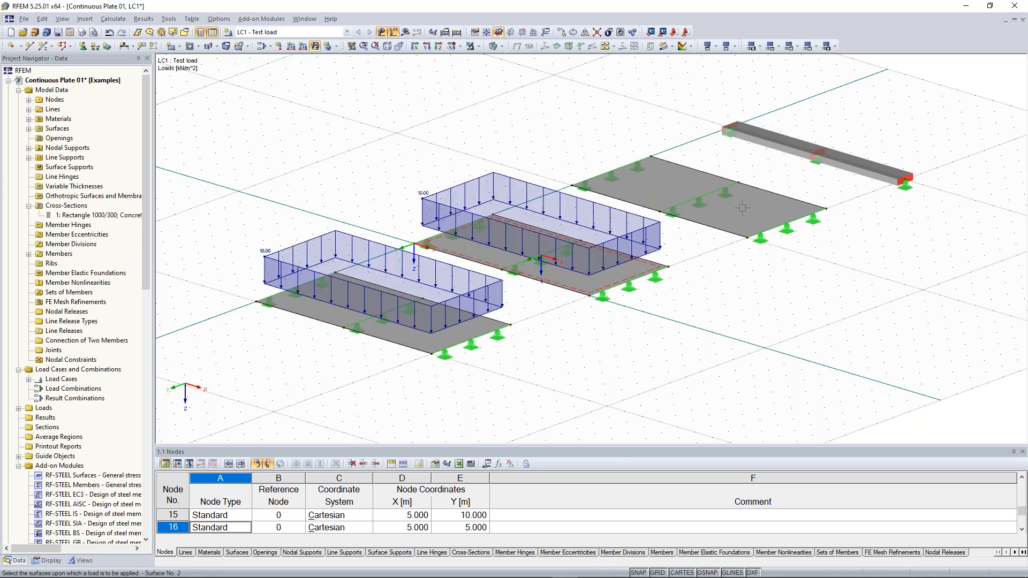
{"action": "left_click", "coordinate": [742, 208]}
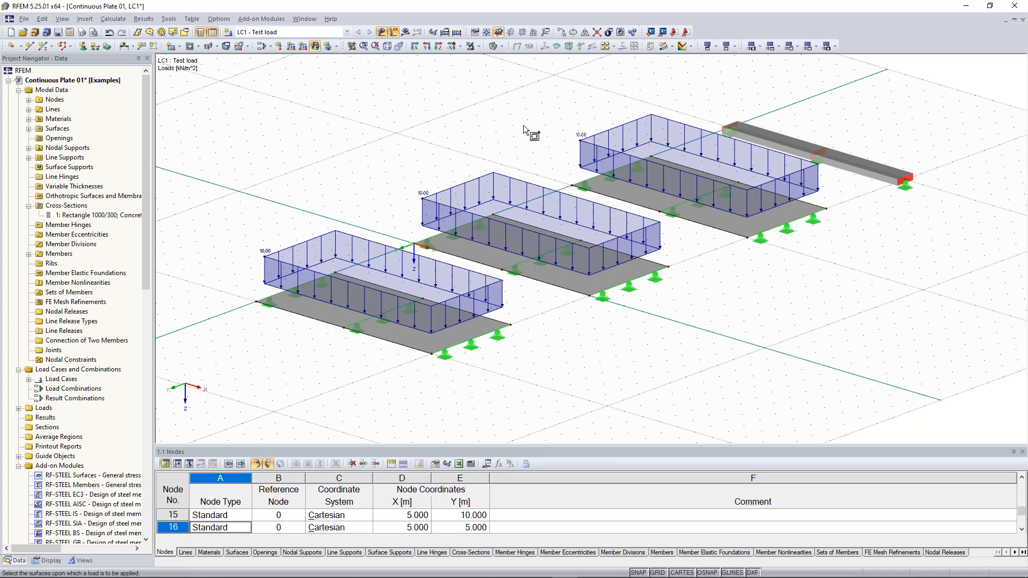
{"action": "key", "text": "Escape"}
Step: Apply a uniform 10 kN/m member load in the global ZL direction to both beam members
{"action": "middle_click_drag", "start_coordinate": [953, 314], "coordinate": [767, 309], "text": "ctrl"}
{"action": "middle_click_drag", "start_coordinate": [839, 291], "coordinate": [788, 307]}
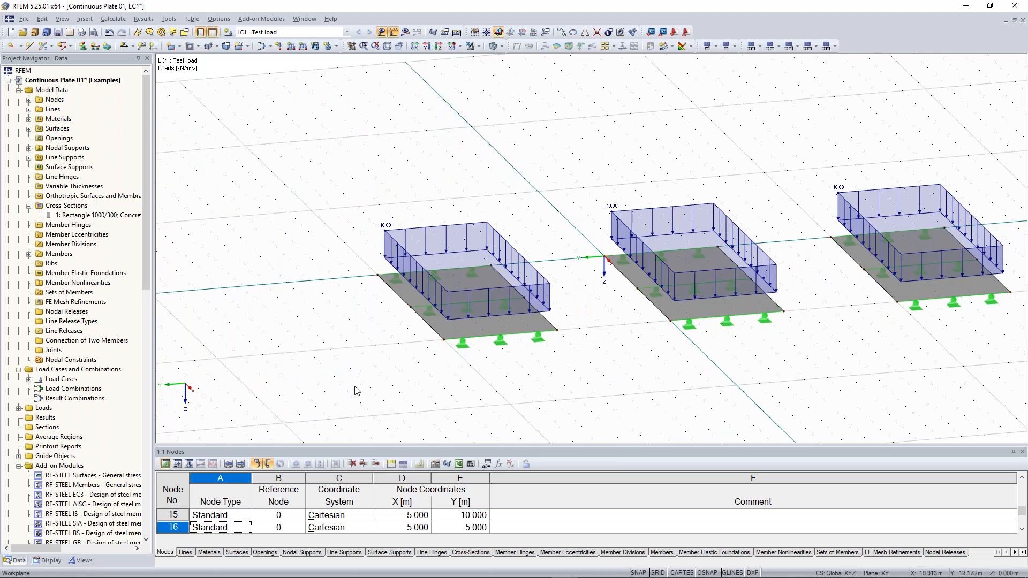
{"action": "scroll", "coordinate": [356, 391], "scroll_direction": "up", "scroll_amount": 5}
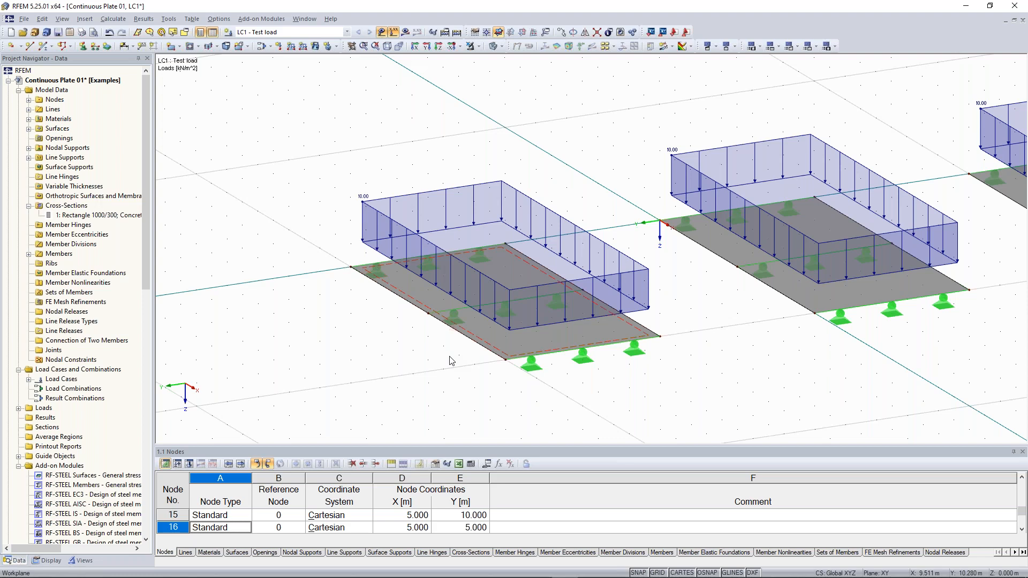
{"action": "scroll", "coordinate": [450, 361], "scroll_direction": "up", "scroll_amount": 1}
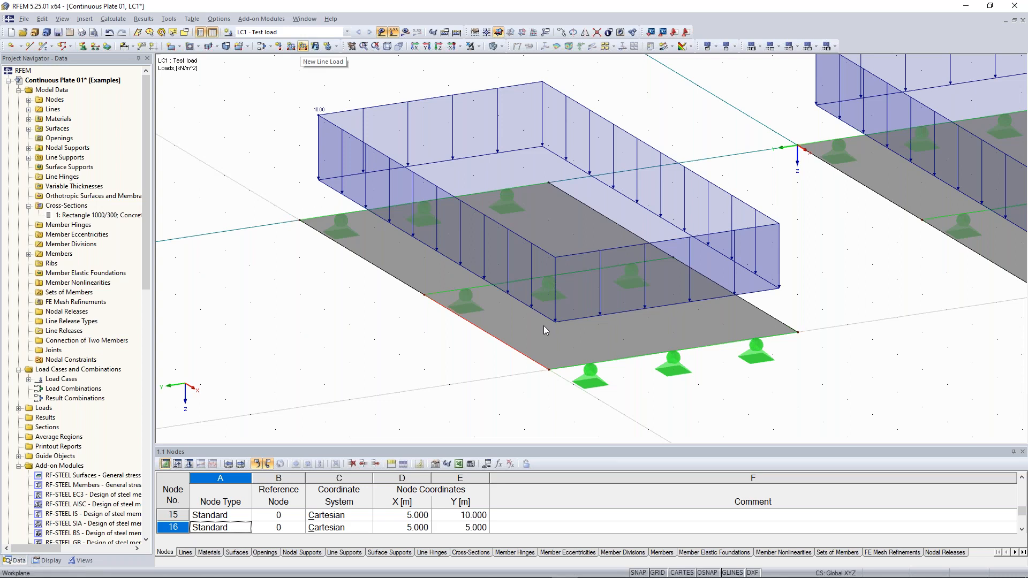
{"action": "scroll", "coordinate": [546, 328], "scroll_direction": "down", "scroll_amount": 1}
{"action": "middle_click_drag", "start_coordinate": [470, 357], "coordinate": [514, 357]}
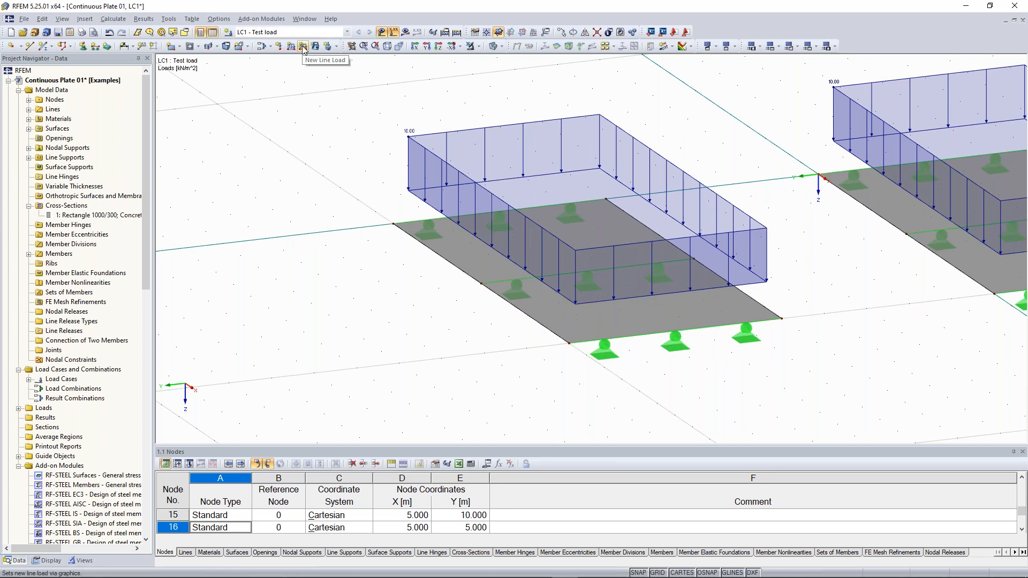
{"action": "scroll", "coordinate": [323, 220], "scroll_direction": "down", "scroll_amount": 2}
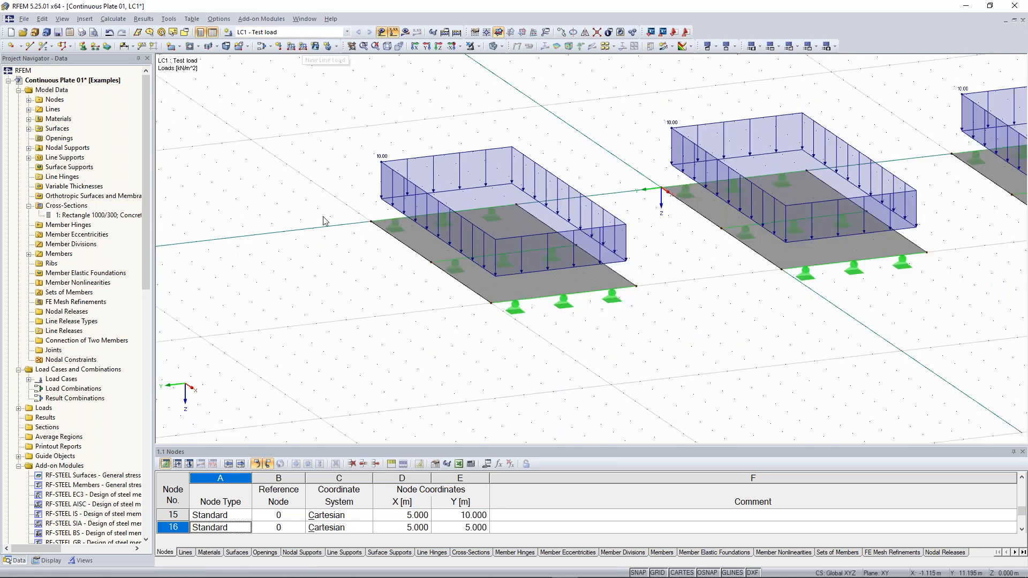
{"action": "scroll", "coordinate": [324, 221], "scroll_direction": "down", "scroll_amount": 1}
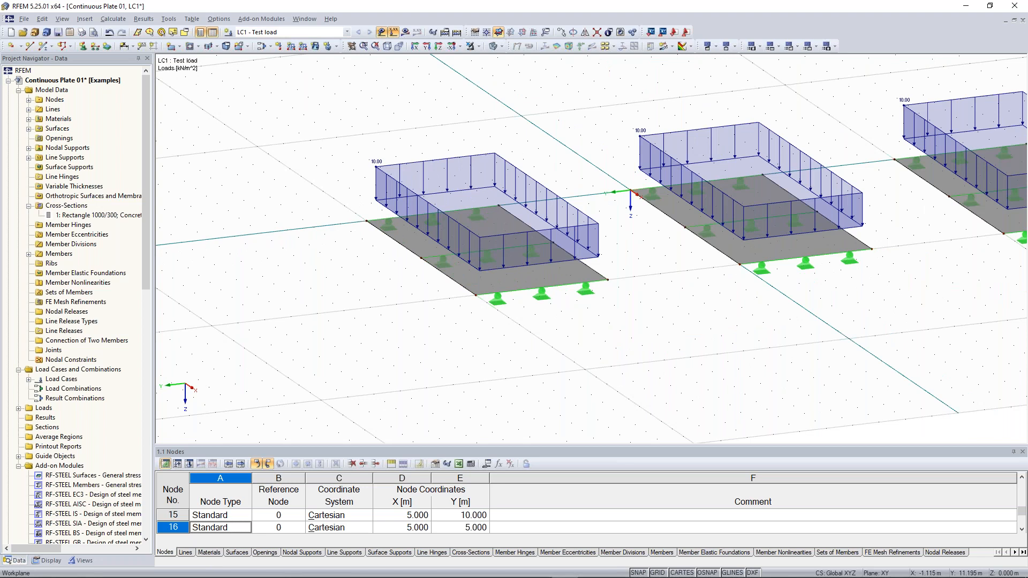
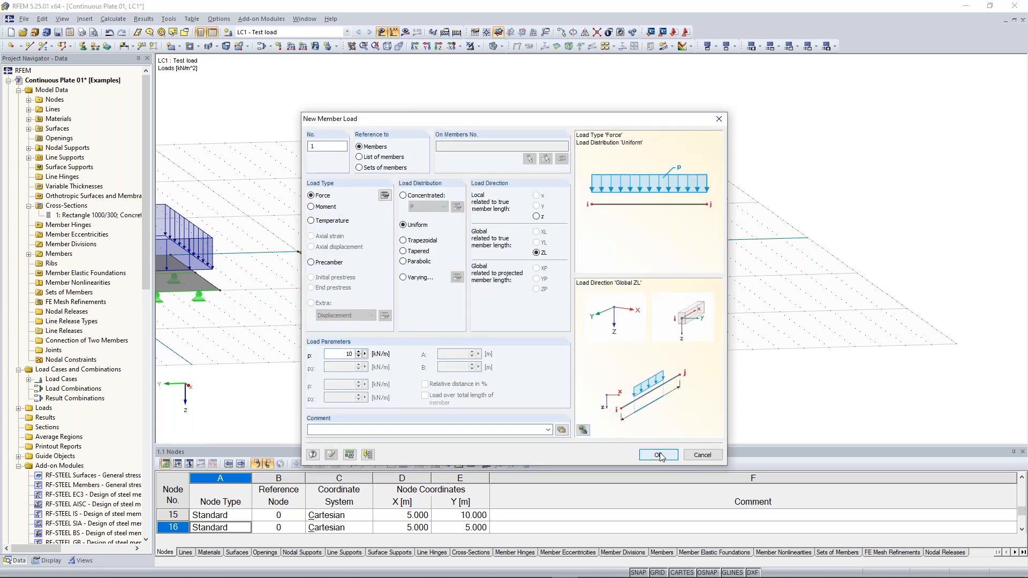
{"action": "left_click", "coordinate": [658, 454]}
{"action": "left_click_drag", "start_coordinate": [515, 182], "coordinate": [672, 346]}
{"action": "middle_click_drag", "start_coordinate": [676, 303], "coordinate": [768, 337]}
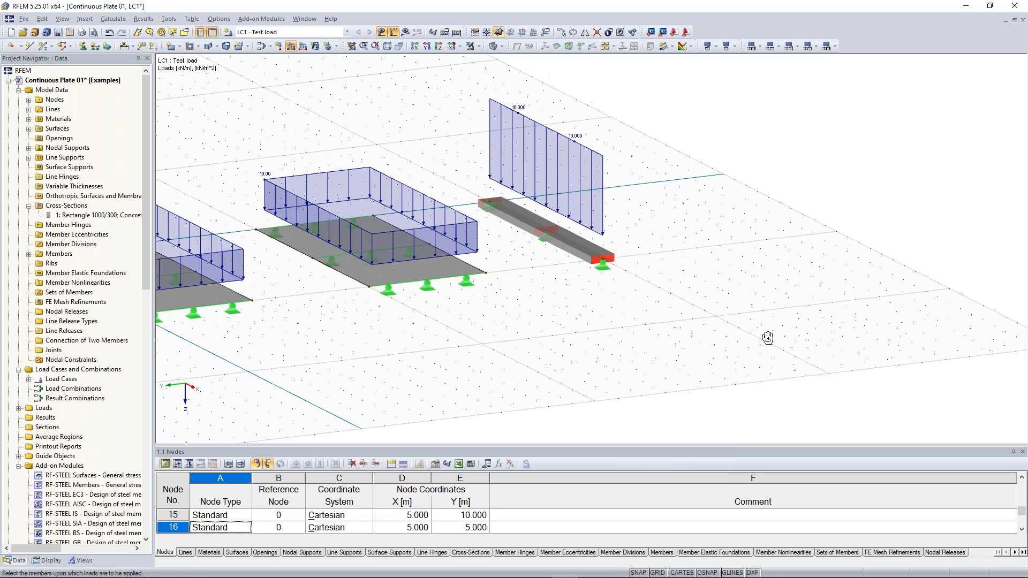
Step: Open the FE mesh settings to review the target length of finite elements, and leave without changes
{"action": "scroll", "coordinate": [768, 337], "scroll_direction": "down", "scroll_amount": 3}
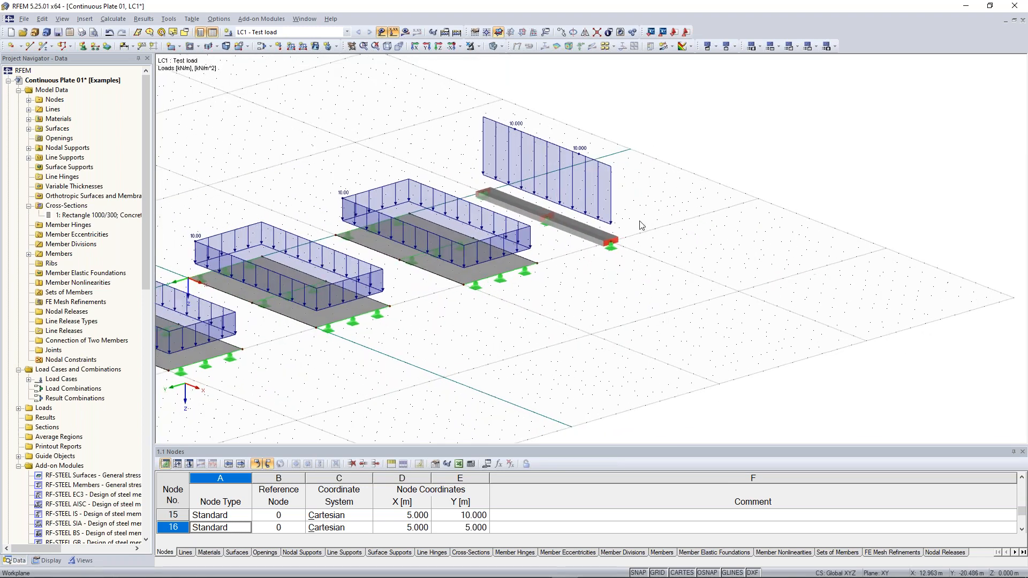
{"action": "middle_click_drag", "start_coordinate": [611, 291], "coordinate": [679, 316]}
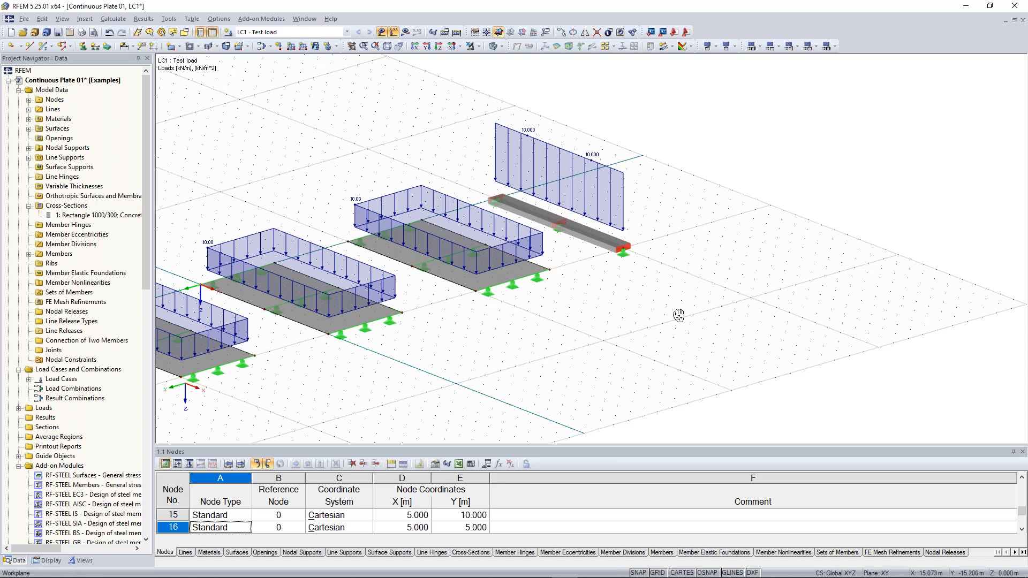
{"action": "middle_click", "coordinate": [678, 316]}
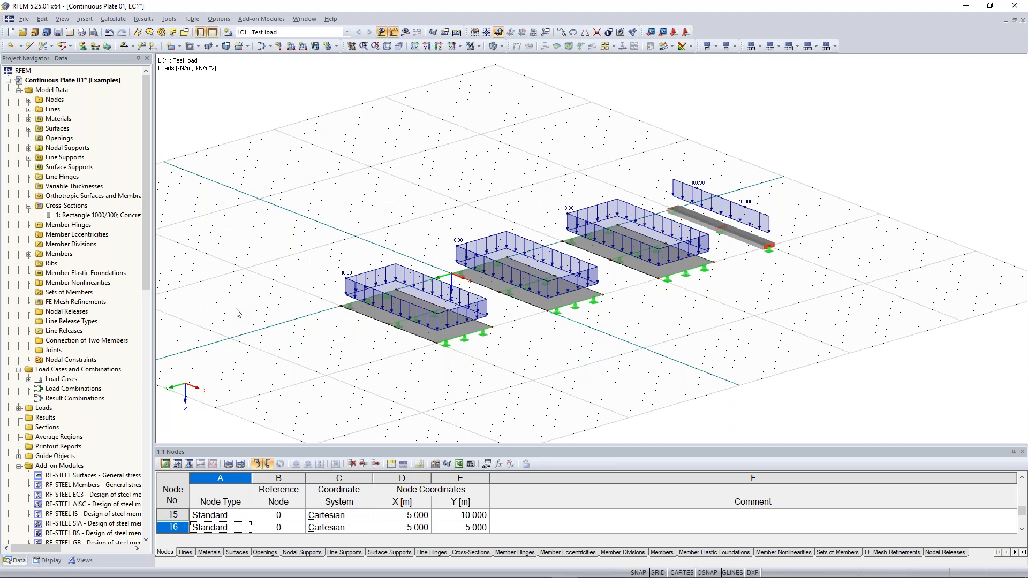
{"action": "middle_click_drag", "start_coordinate": [238, 313], "coordinate": [251, 321], "text": "ctrl"}
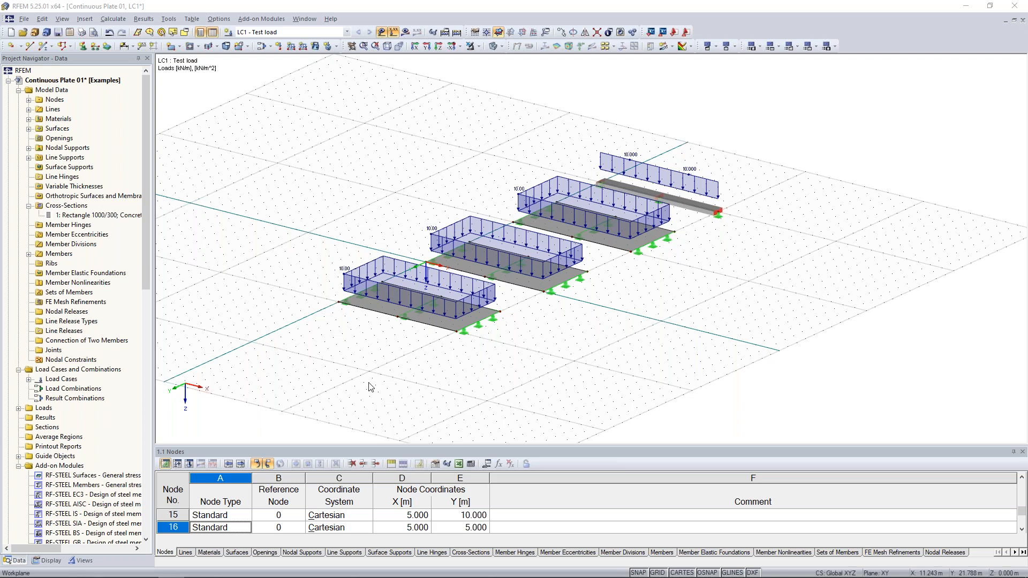
{"action": "scroll", "coordinate": [371, 380], "scroll_direction": "up", "scroll_amount": 2}
{"action": "scroll", "coordinate": [373, 373], "scroll_direction": "up", "scroll_amount": 3}
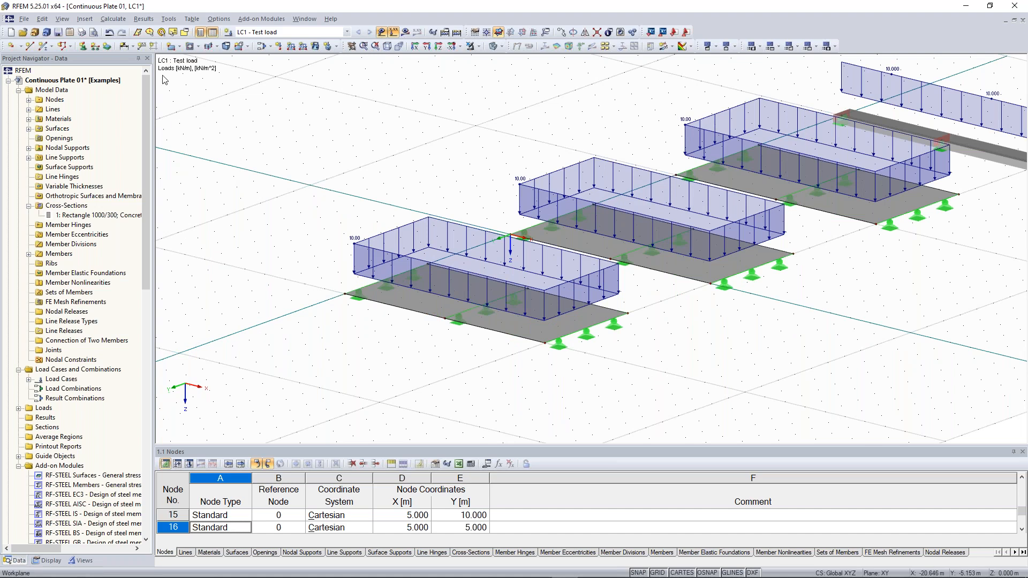
{"action": "left_click", "coordinate": [112, 19]}
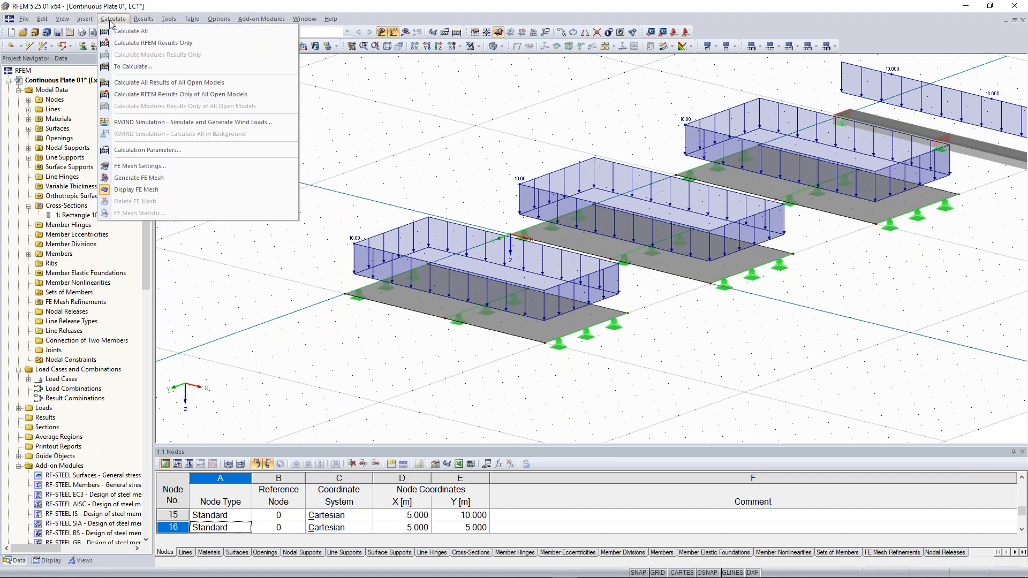
{"action": "left_click", "coordinate": [153, 168]}
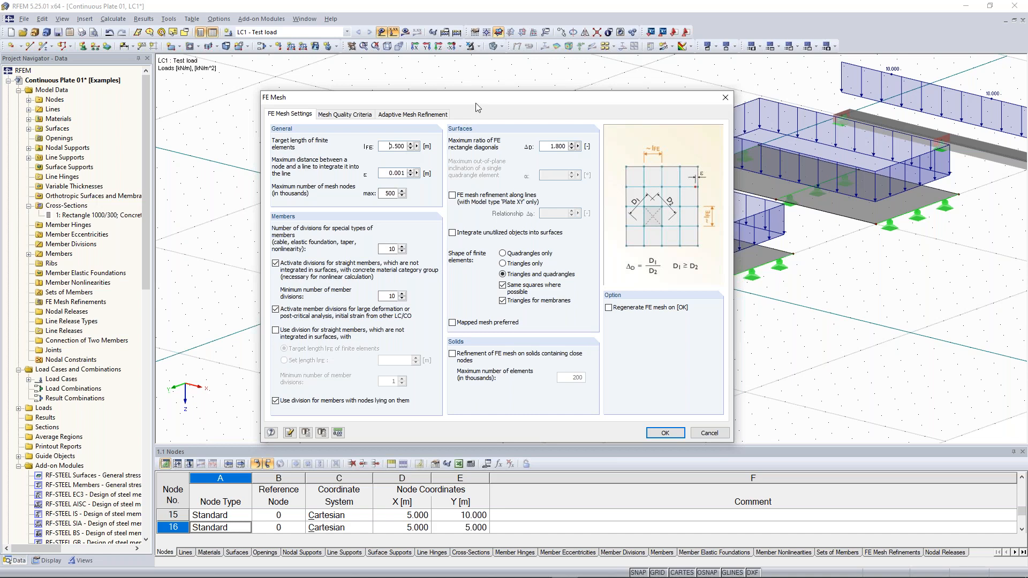
{"action": "left_click_drag", "start_coordinate": [482, 101], "coordinate": [380, 321]}
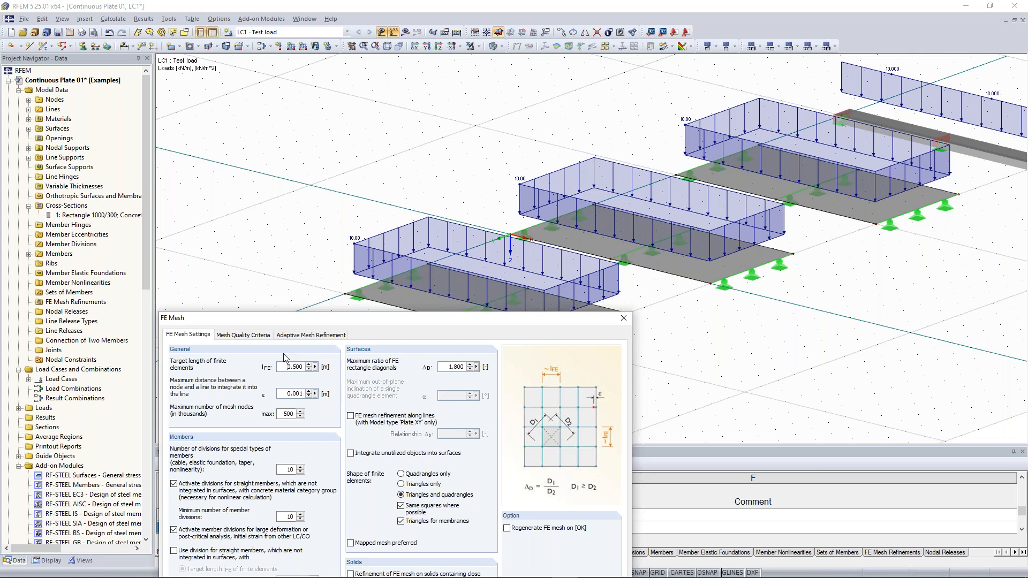
{"action": "key", "text": "Escape"}
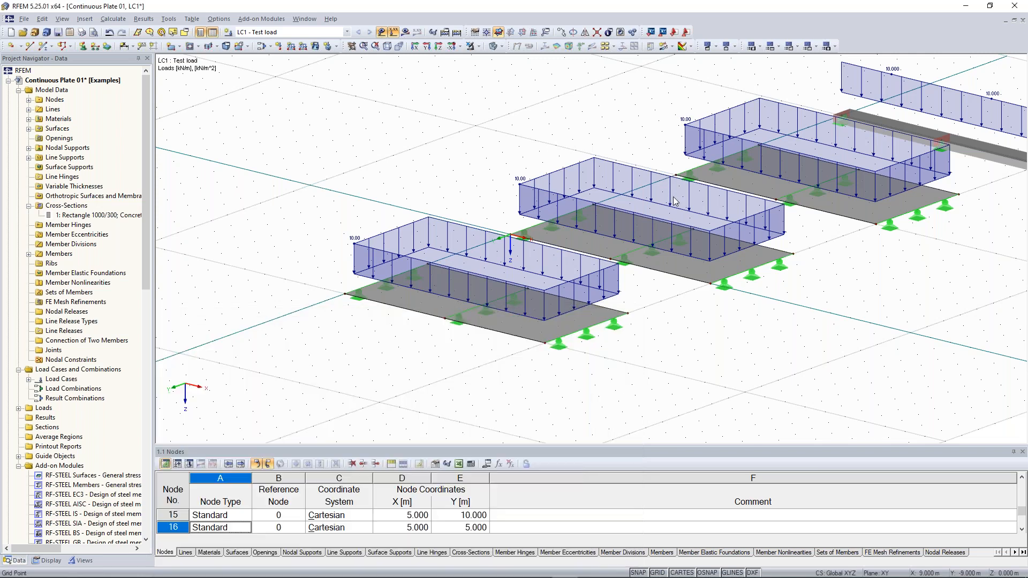
Step: Create a surface FE mesh refinement with a target FE length of 1 m and assign it to surface 1
{"action": "right_click", "coordinate": [71, 303]}
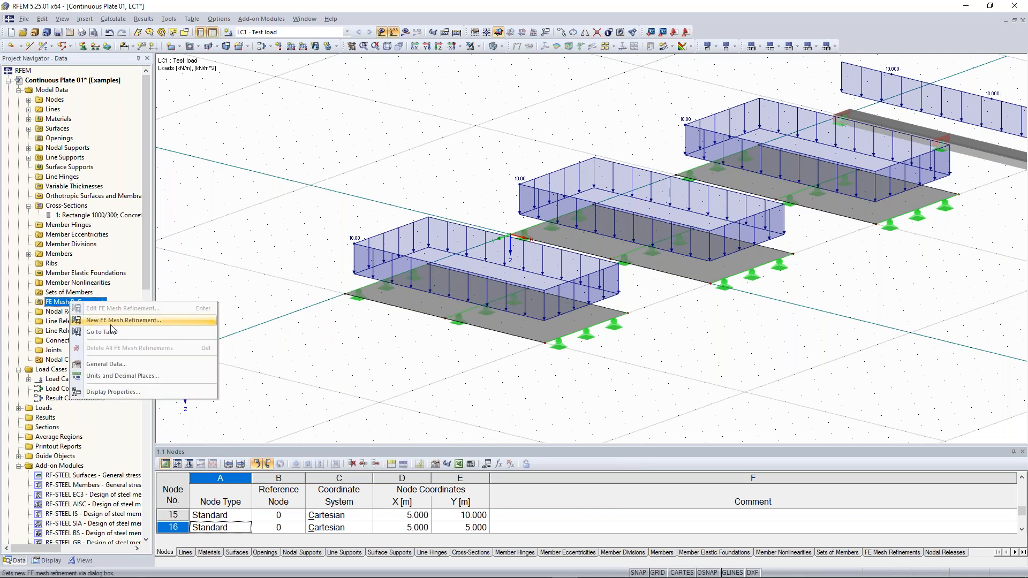
{"action": "left_click", "coordinate": [140, 320]}
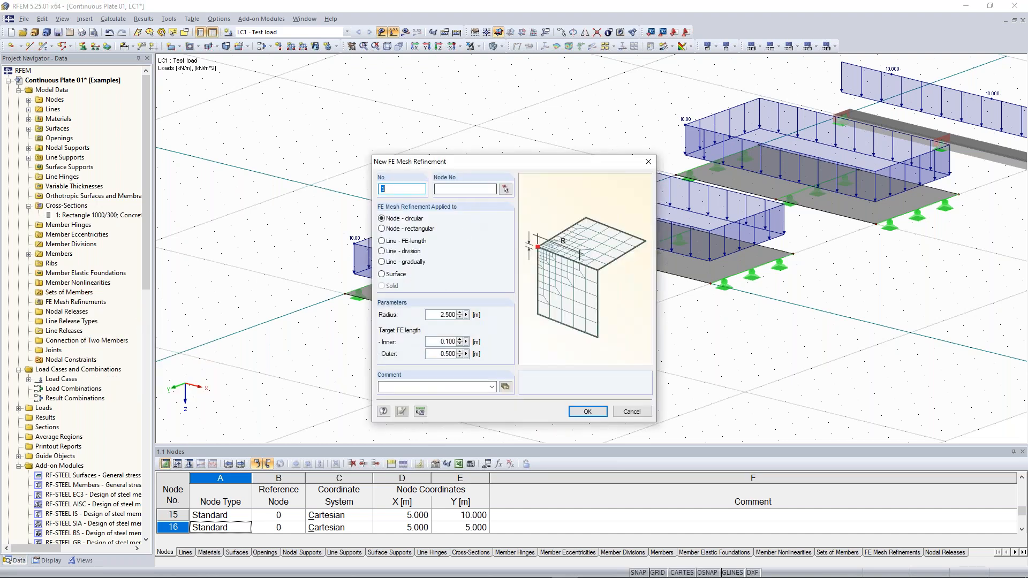
{"action": "left_click", "coordinate": [396, 274]}
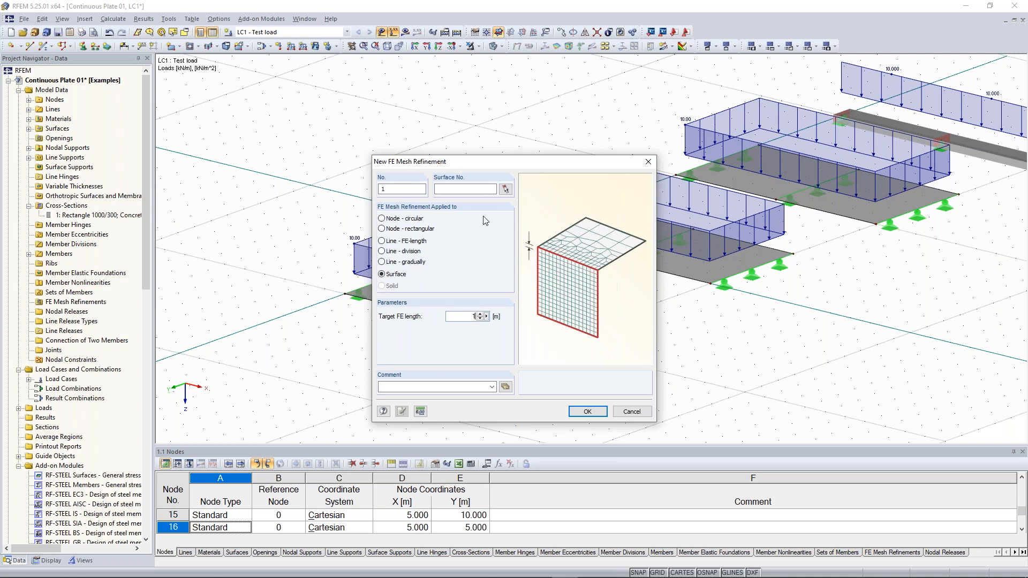
{"action": "left_click", "coordinate": [471, 189]}
{"action": "left_click", "coordinate": [505, 189]}
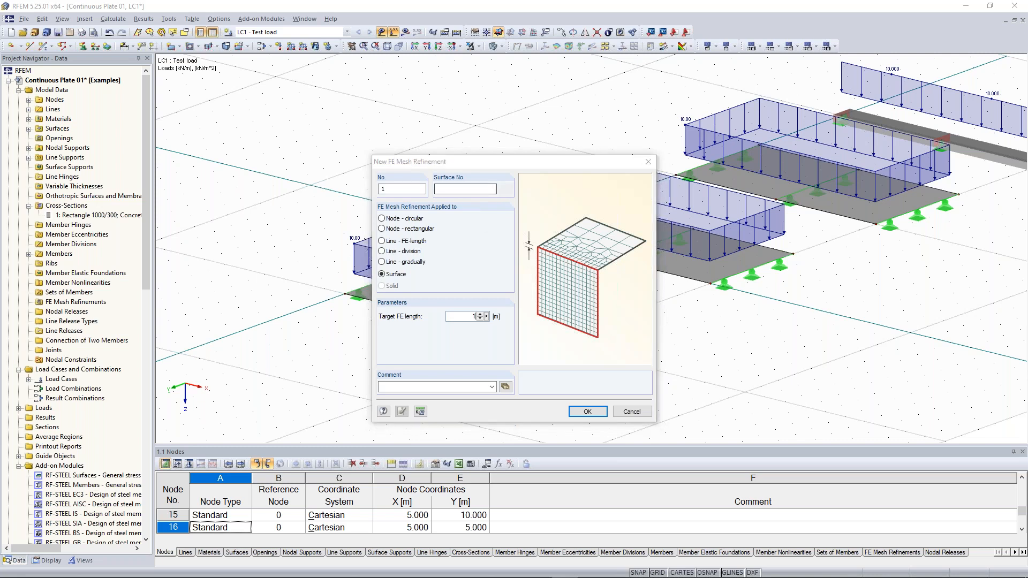
{"action": "left_click", "coordinate": [449, 308]}
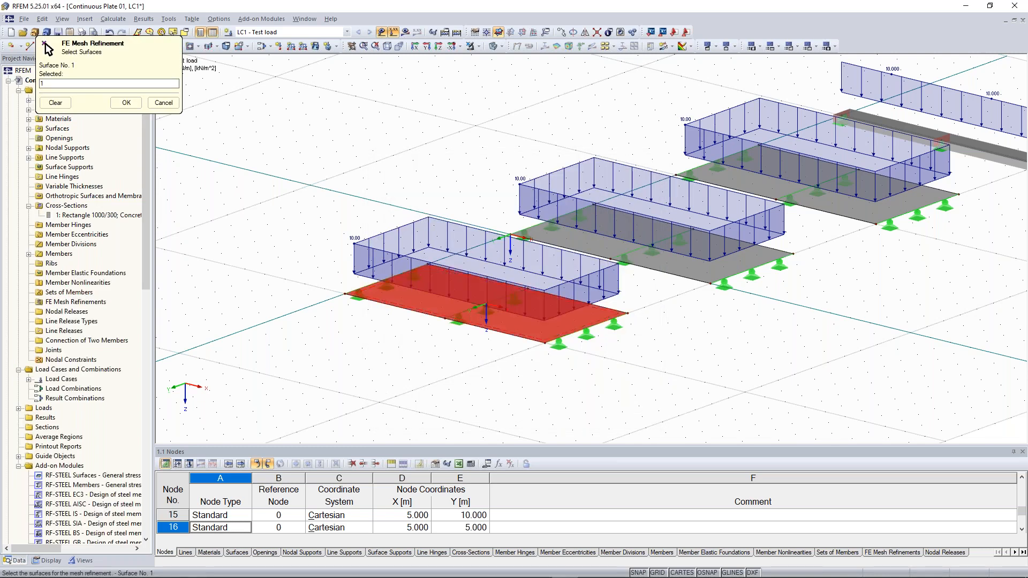
{"action": "left_click", "coordinate": [126, 103]}
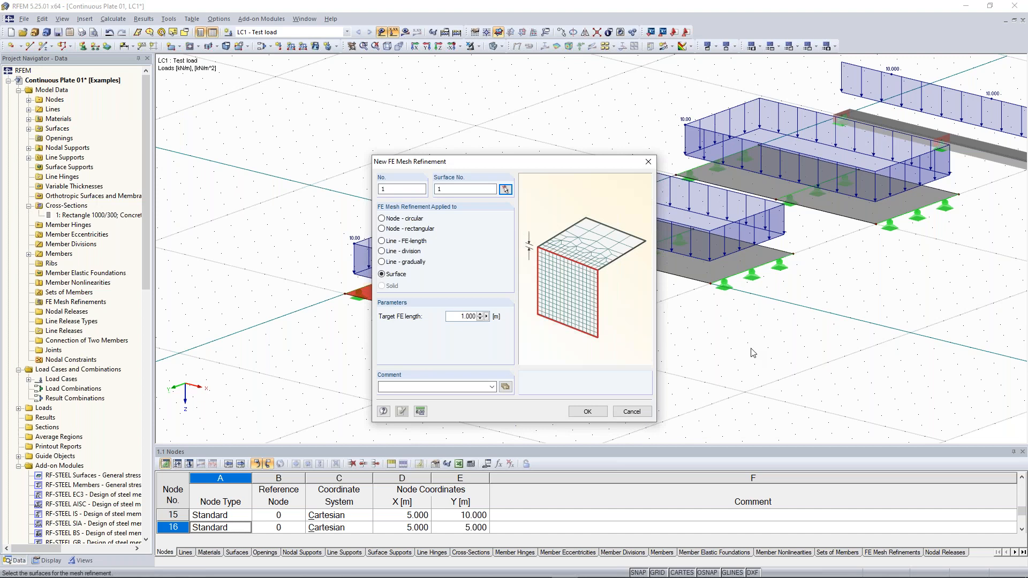
{"action": "key", "text": "Return"}
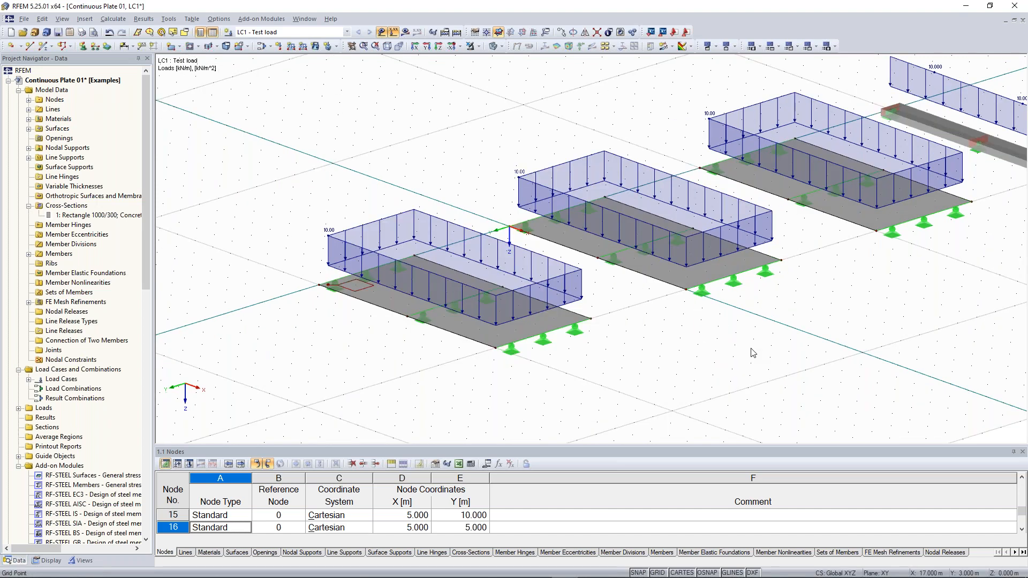
Step: Create a surface FE mesh refinement with a target FE length of 0.5 m and assign it to surface 2
{"action": "right_click", "coordinate": [76, 303]}
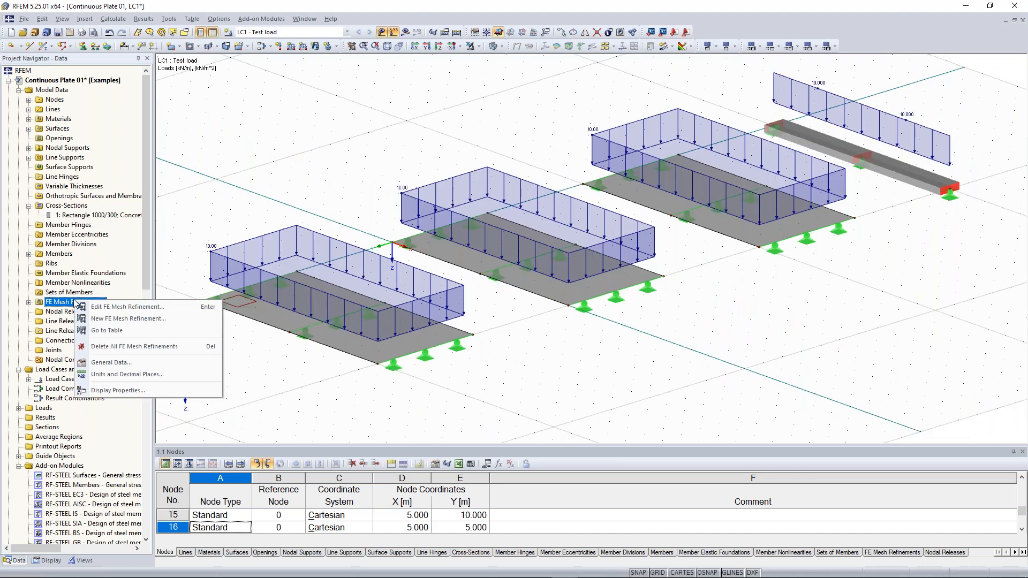
{"action": "left_click", "coordinate": [131, 319]}
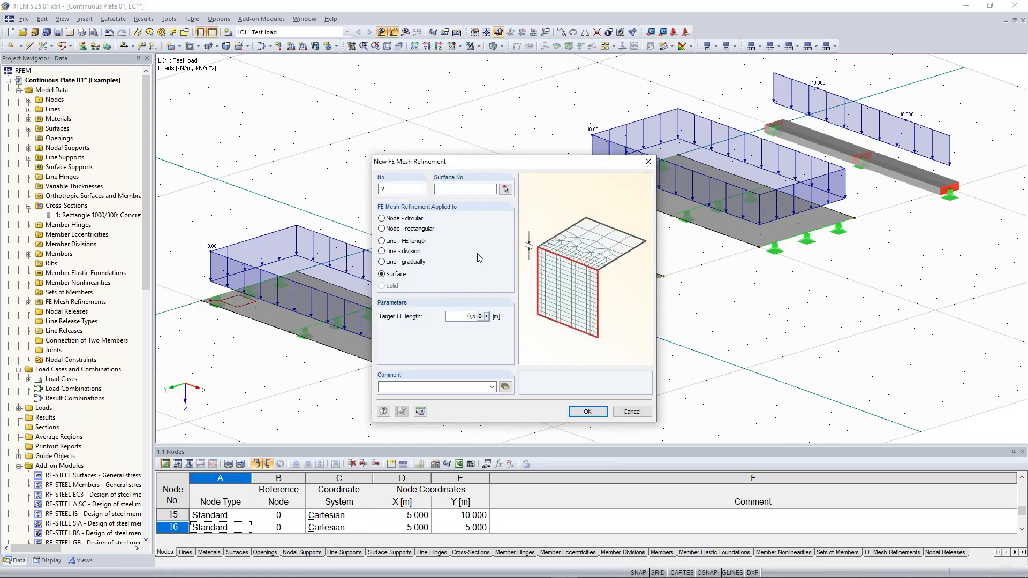
{"action": "left_click", "coordinate": [504, 191]}
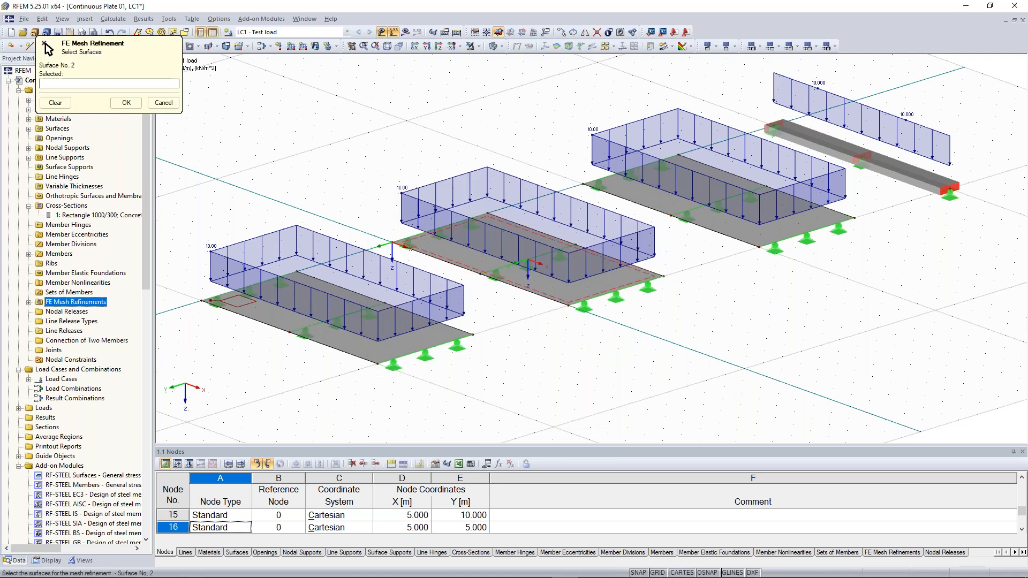
{"action": "left_click", "coordinate": [126, 102]}
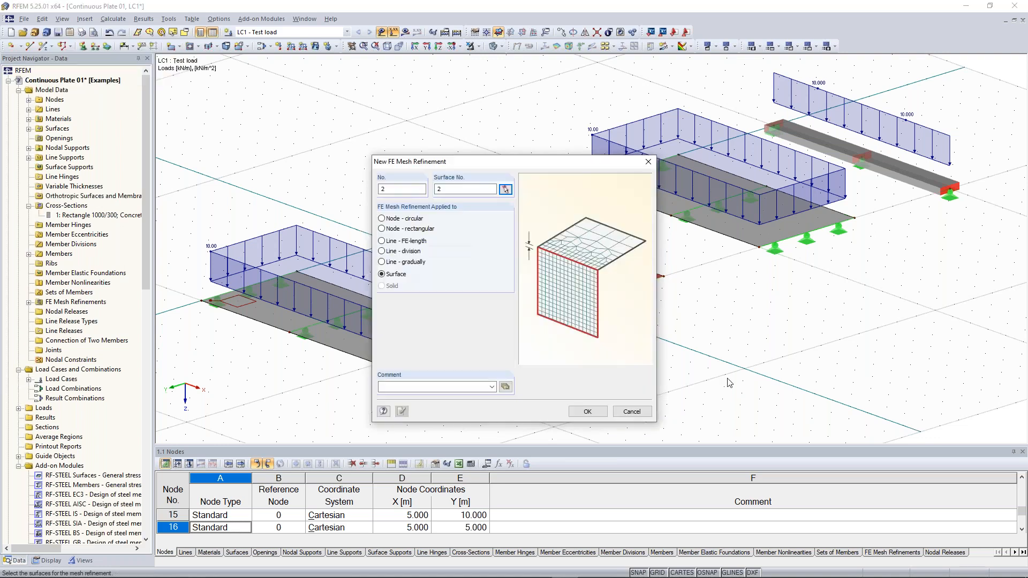
{"action": "left_click", "coordinate": [587, 411]}
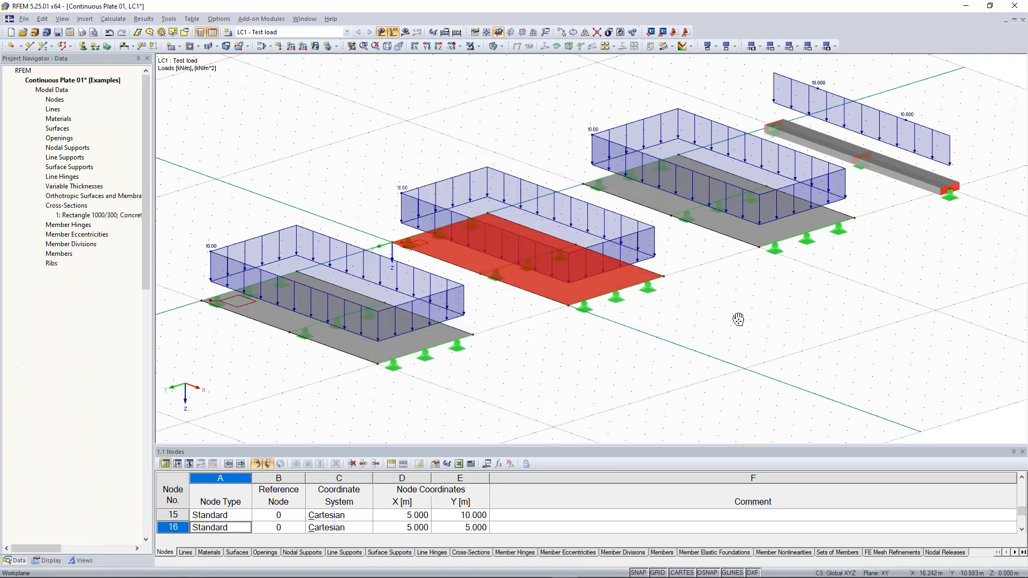
Step: Add a new FE mesh refinement with a target FE length of 0.1 m to surface 3
{"action": "middle_click_drag", "start_coordinate": [882, 284], "coordinate": [729, 319]}
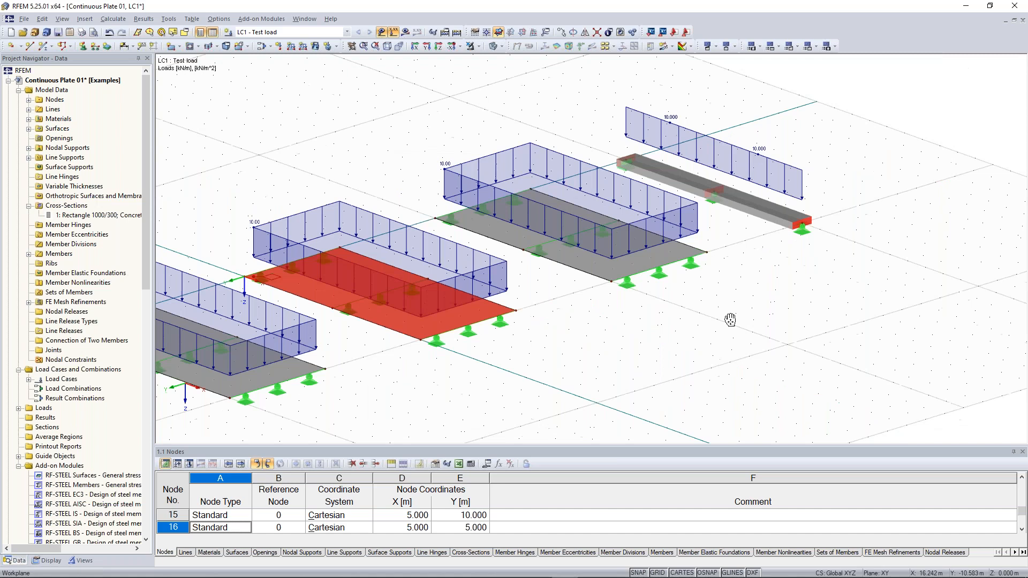
{"action": "left_click", "coordinate": [608, 283]}
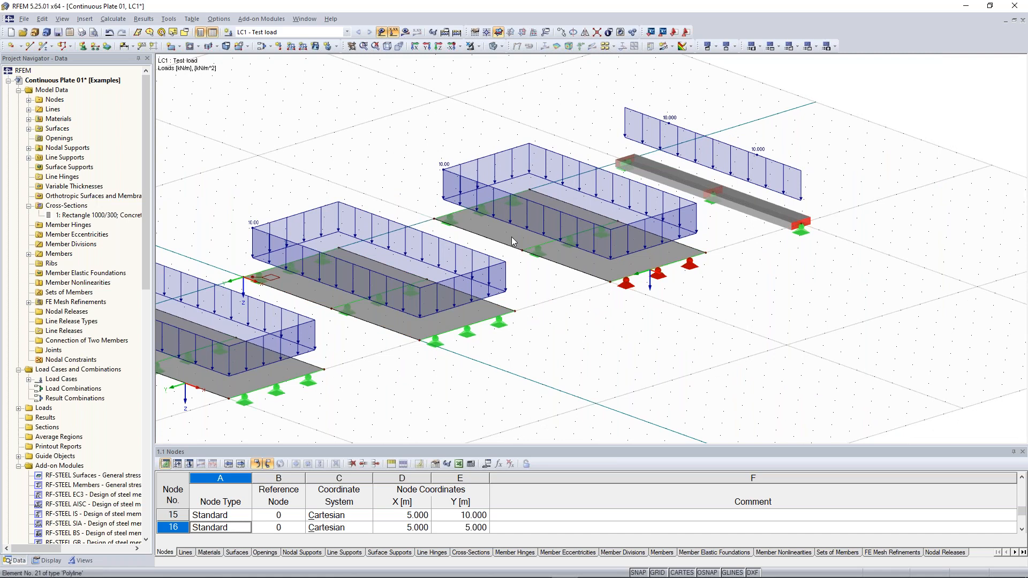
{"action": "right_click", "coordinate": [512, 239]}
{"action": "mouse_move", "coordinate": [562, 276]}
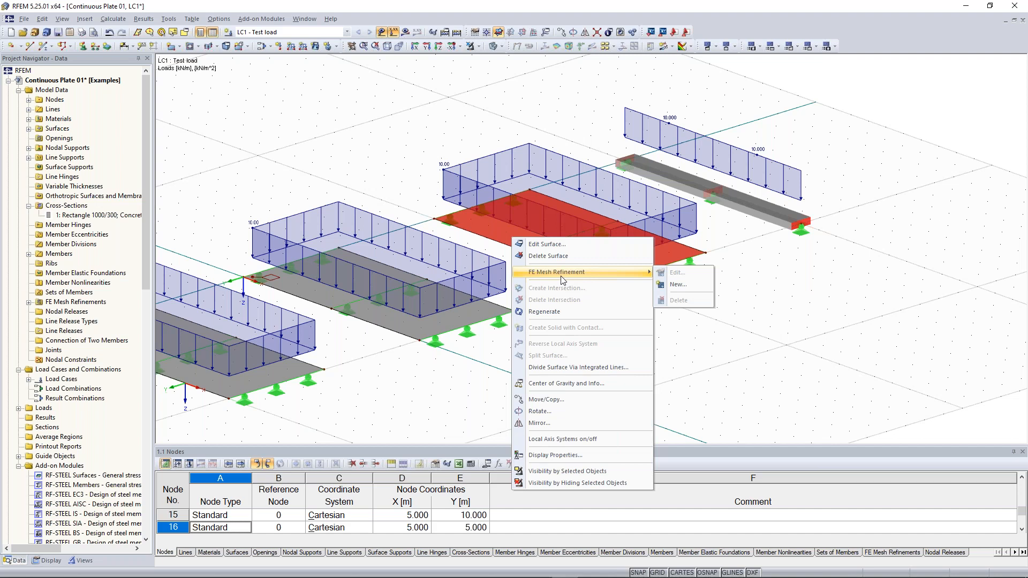
{"action": "left_click", "coordinate": [678, 284]}
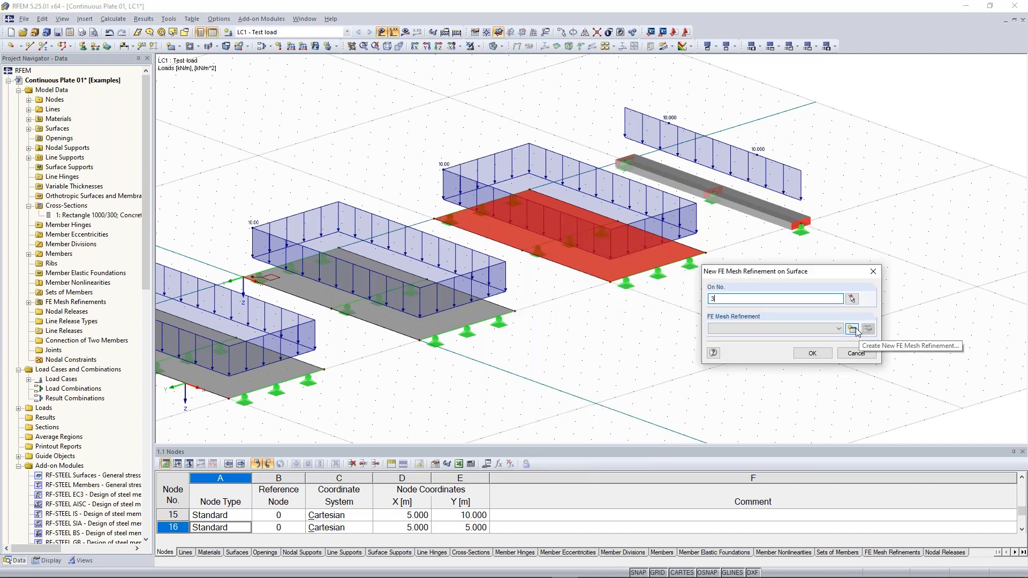
{"action": "left_click", "coordinate": [852, 329]}
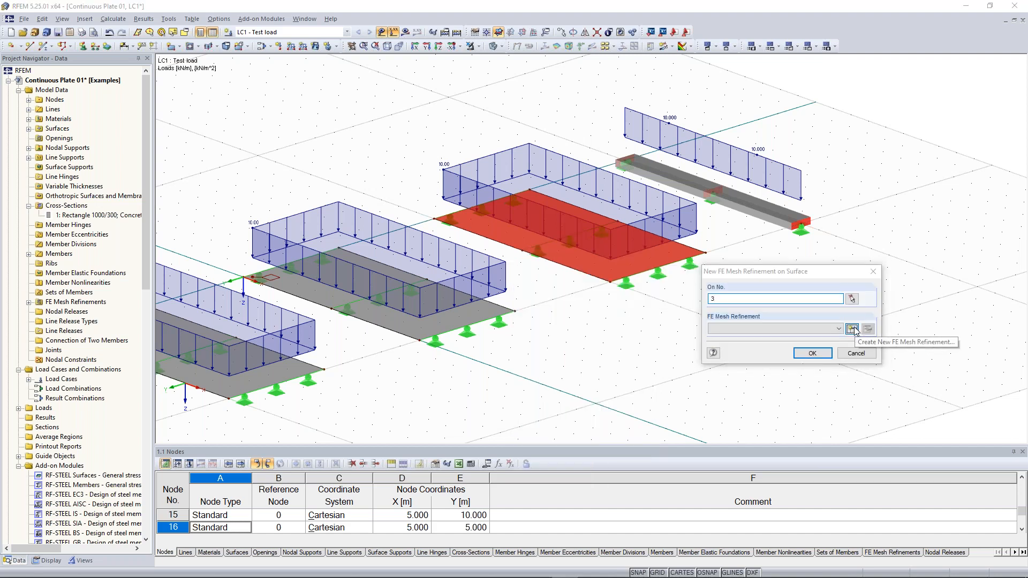
{"action": "type", "text": "0.1"}
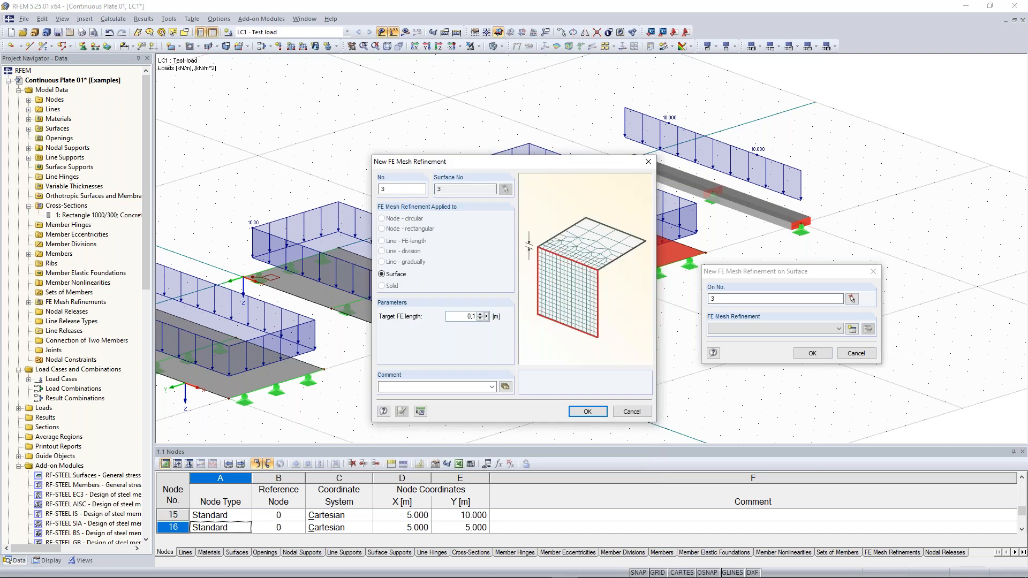
{"action": "left_click", "coordinate": [588, 411]}
{"action": "left_click", "coordinate": [812, 353]}
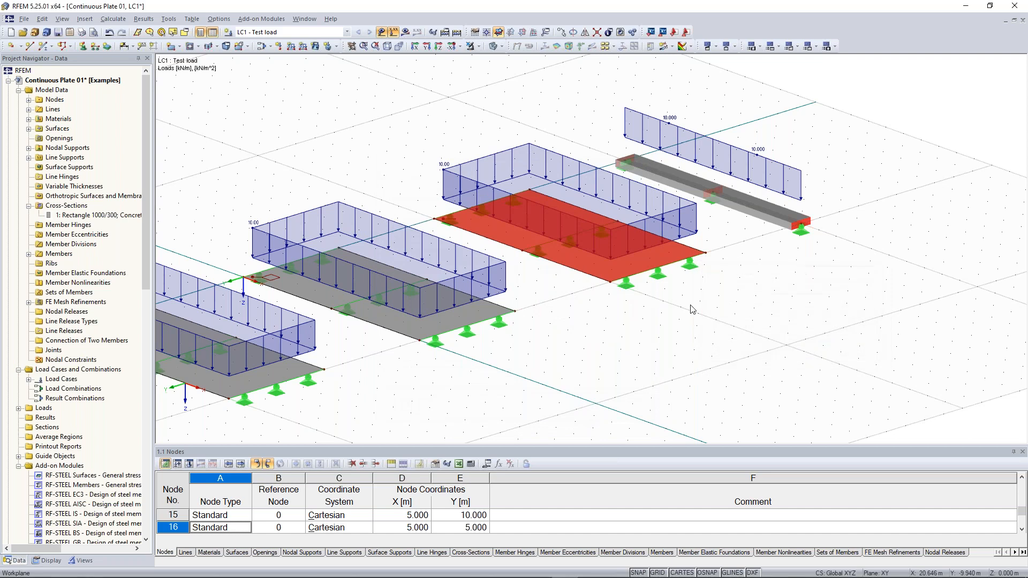
Step: Start a new section through surfaces and name it 1-1
{"action": "middle_click_drag", "start_coordinate": [220, 266], "coordinate": [375, 269]}
{"action": "scroll", "coordinate": [375, 264], "scroll_direction": "up", "scroll_amount": 1}
{"action": "scroll", "coordinate": [401, 277], "scroll_direction": "up", "scroll_amount": 5}
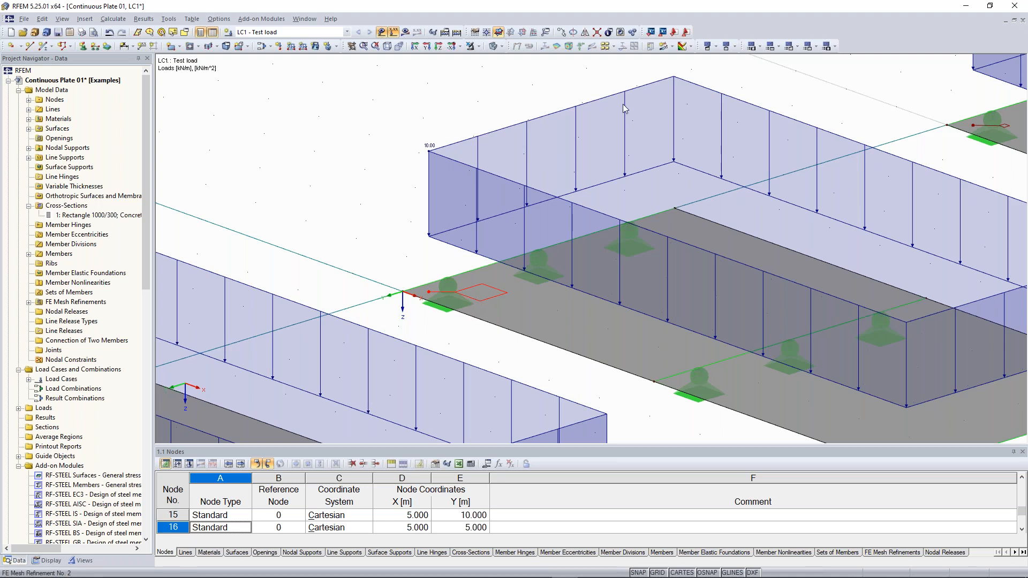
{"action": "scroll", "coordinate": [519, 143], "scroll_direction": "down", "scroll_amount": 2}
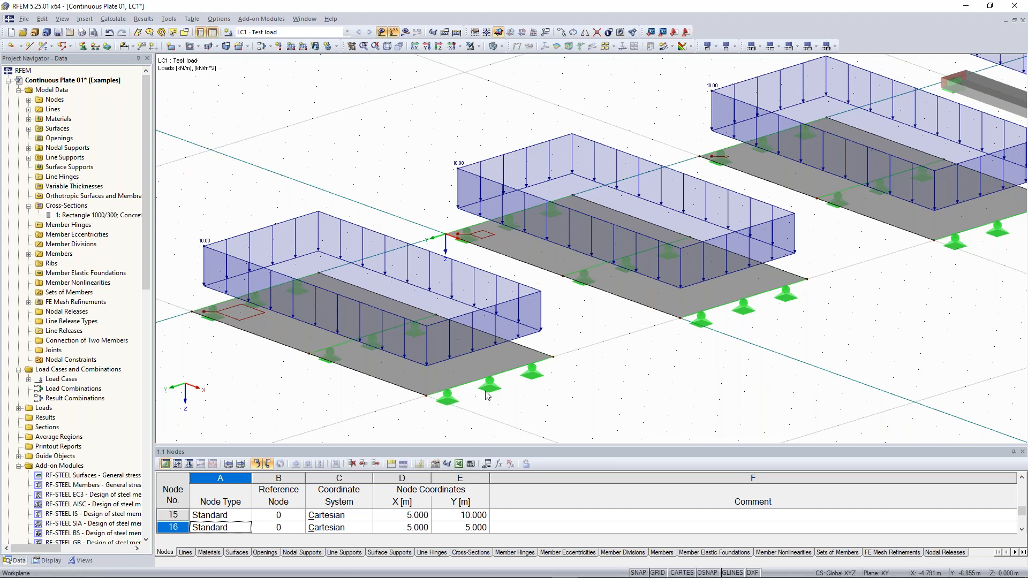
{"action": "scroll", "coordinate": [196, 326], "scroll_direction": "down", "scroll_amount": 2}
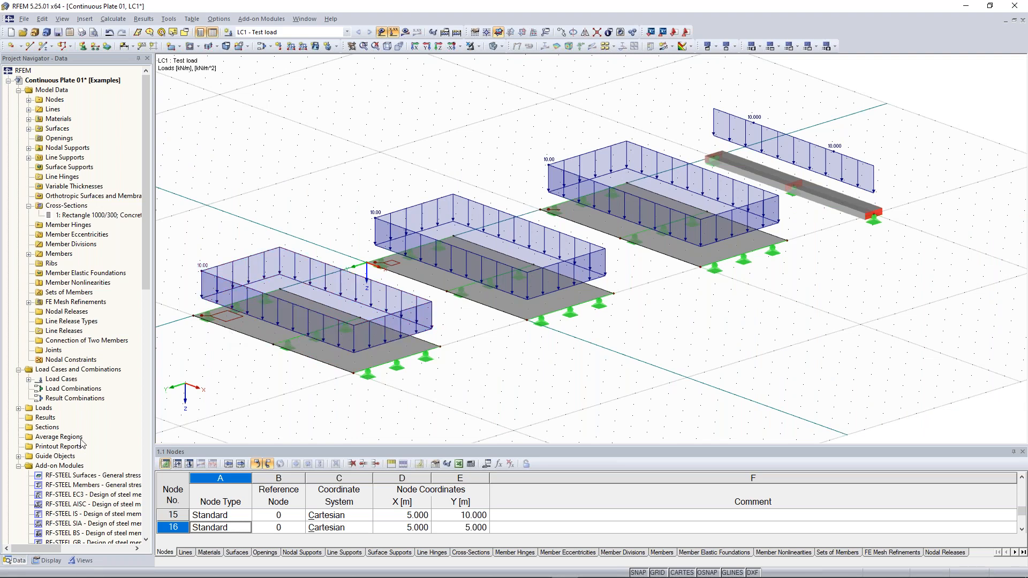
{"action": "right_click", "coordinate": [52, 430]}
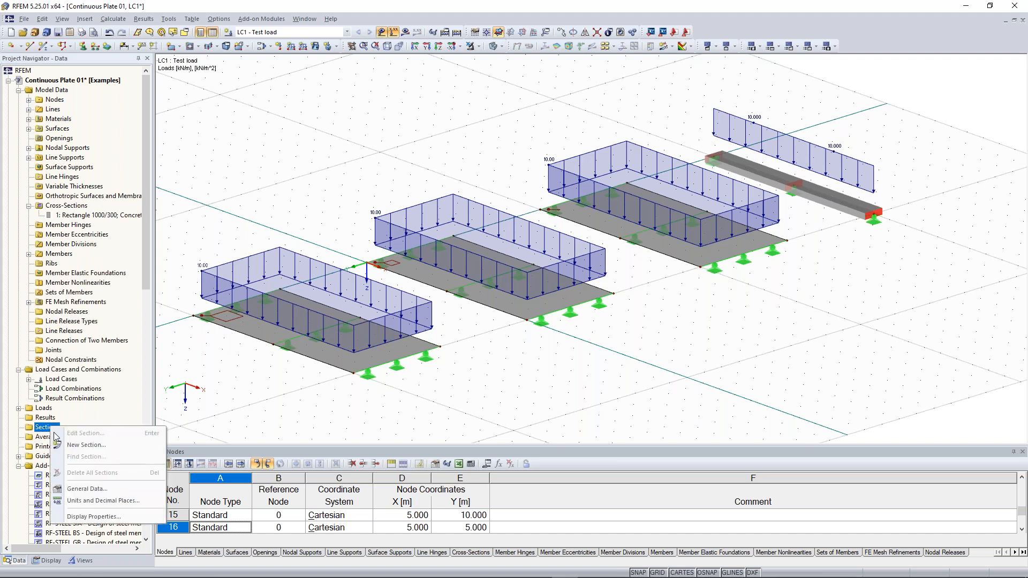
{"action": "left_click", "coordinate": [104, 449]}
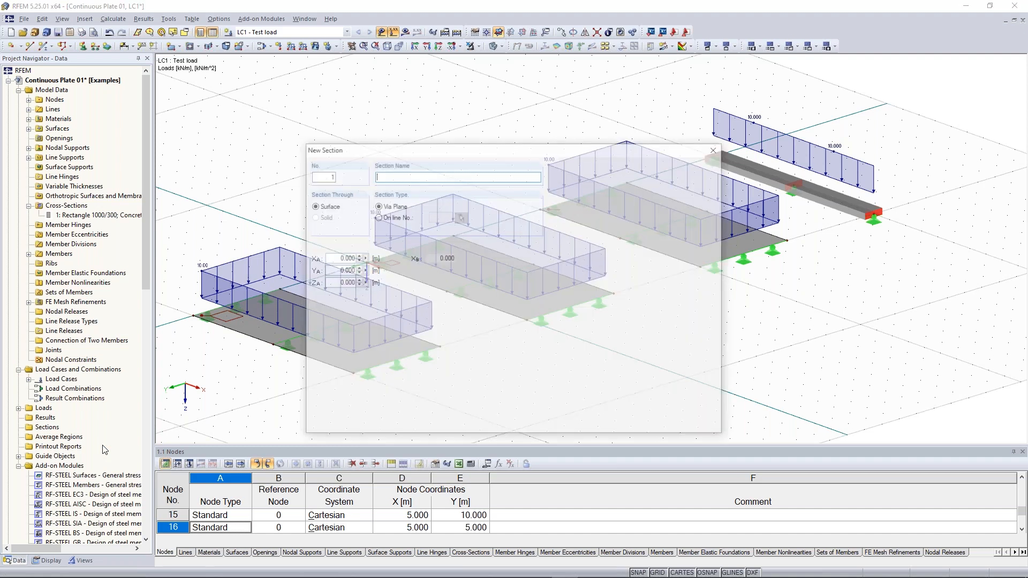
{"action": "type", "text": "1-1"}
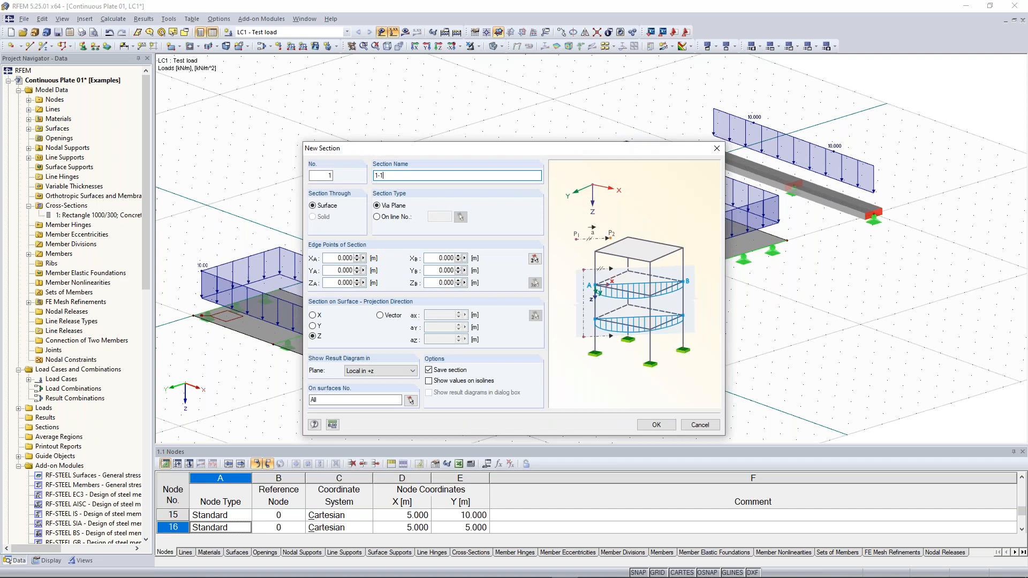
{"action": "key", "text": "BackSpace"}
{"action": "key", "text": "BackSpace"}
{"action": "key", "text": "BackSpace"}
{"action": "type", "text": "A-A"}
{"action": "key", "text": "BackSpace"}
{"action": "key", "text": "BackSpace"}
{"action": "key", "text": "BackSpace"}
{"action": "type", "text": "1-1"}
Step: Set the section's projection direction to Z with the result diagram plane Local in +z, and limit it to surface 1
{"action": "left_click", "coordinate": [319, 338]}
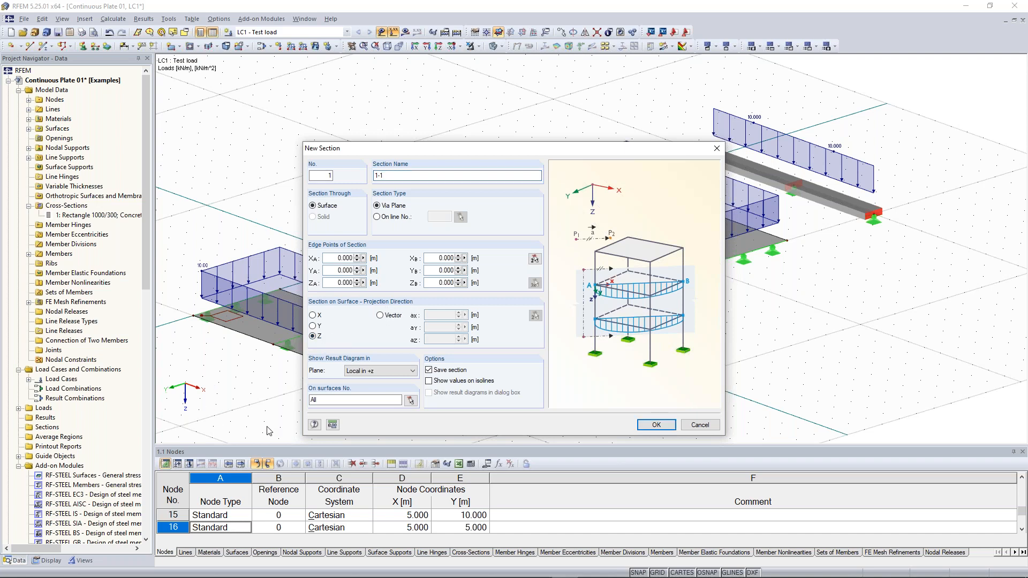
{"action": "left_click", "coordinate": [369, 372]}
{"action": "left_click", "coordinate": [371, 377]}
{"action": "left_click", "coordinate": [411, 400]}
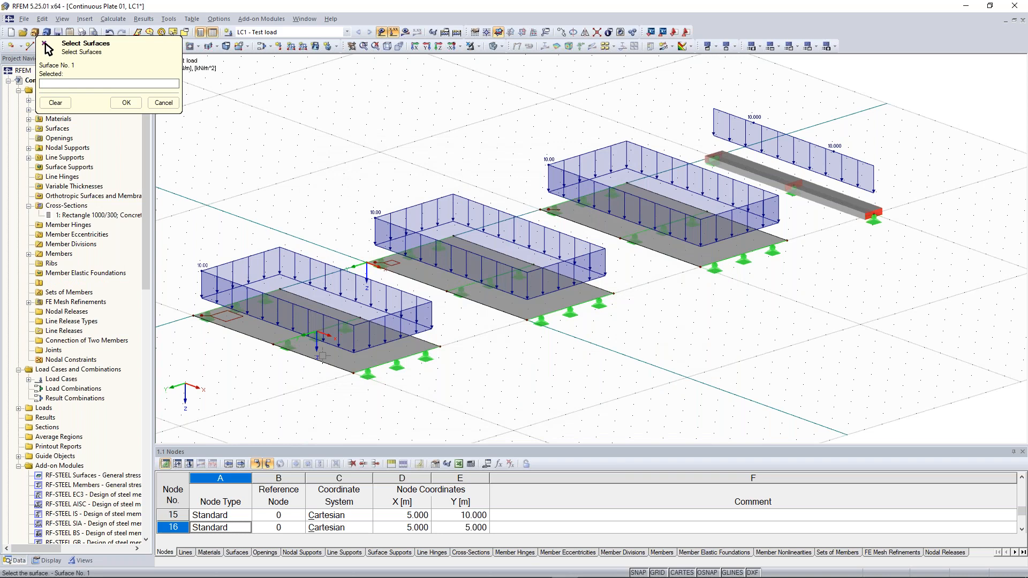
{"action": "left_click", "coordinate": [127, 102]}
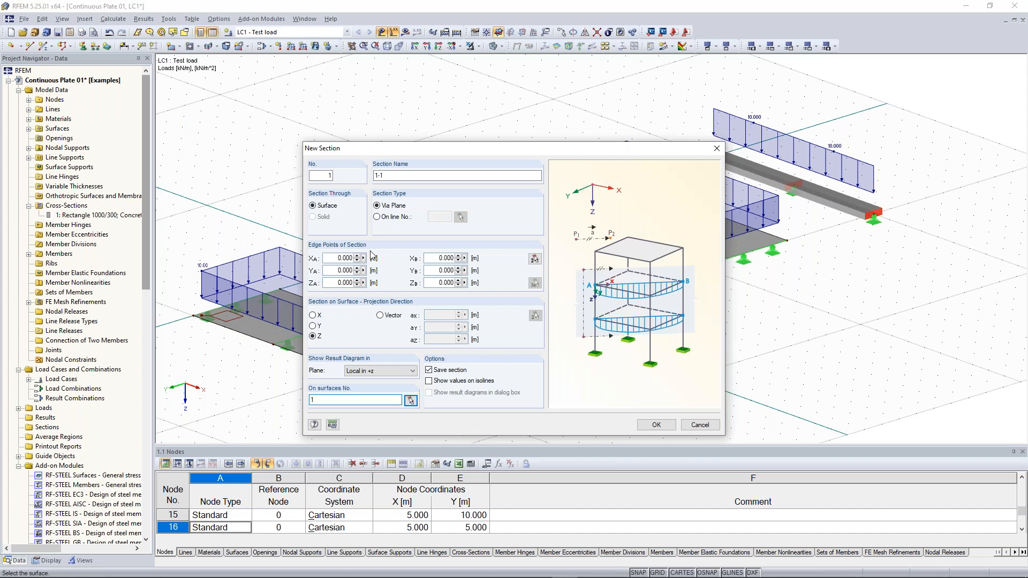
Step: Define the section's edge points at X 0, Y 7.5 m and X 10, Y 7.5 m along the first plate's centreline, and create the section
{"action": "left_click", "coordinate": [535, 259]}
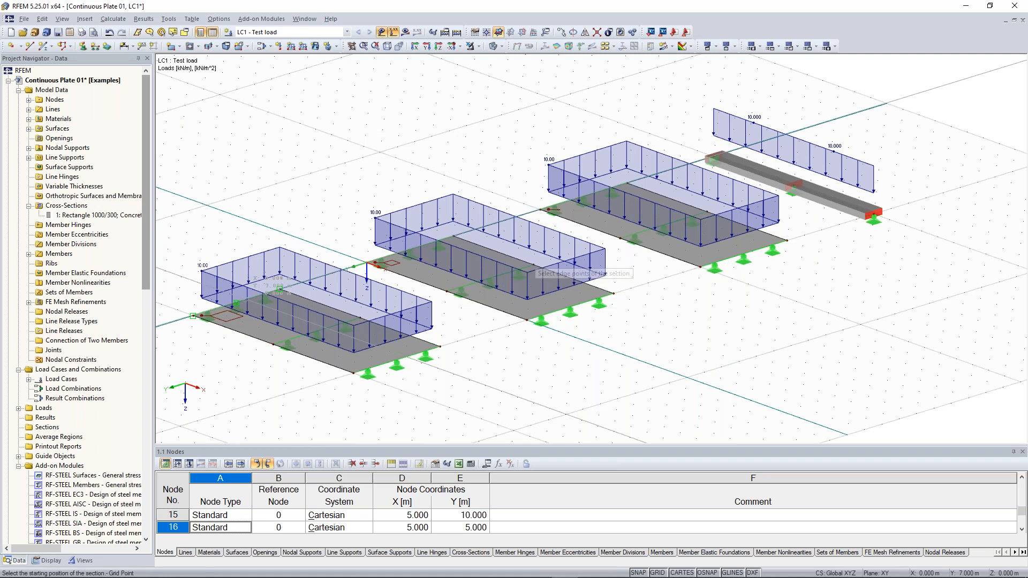
{"action": "left_click", "coordinate": [193, 316]}
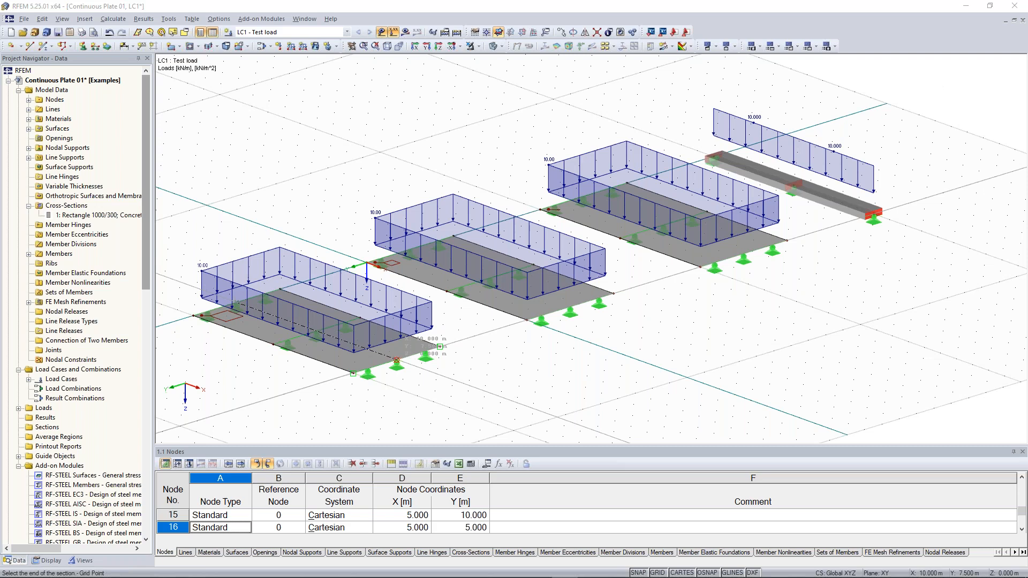
{"action": "left_click", "coordinate": [396, 360]}
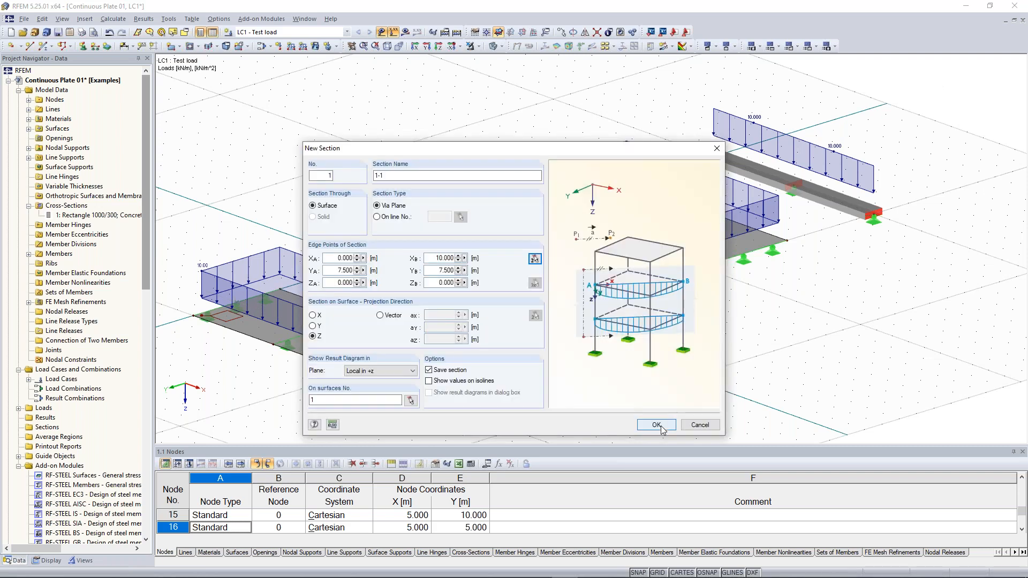
{"action": "left_click", "coordinate": [657, 424]}
{"action": "middle_click_drag", "start_coordinate": [382, 341], "coordinate": [409, 323]}
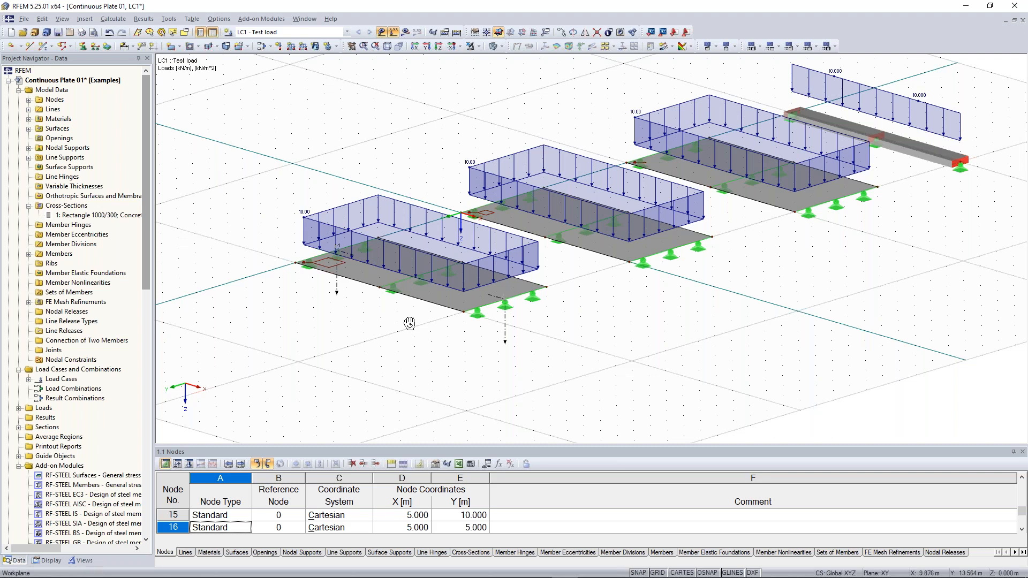
Step: Hide the loads and copy section 1-1 to the centrelines of the second and third plates, at Y -2.5 m and Y -12.5 m
{"action": "left_click", "coordinate": [387, 46]}
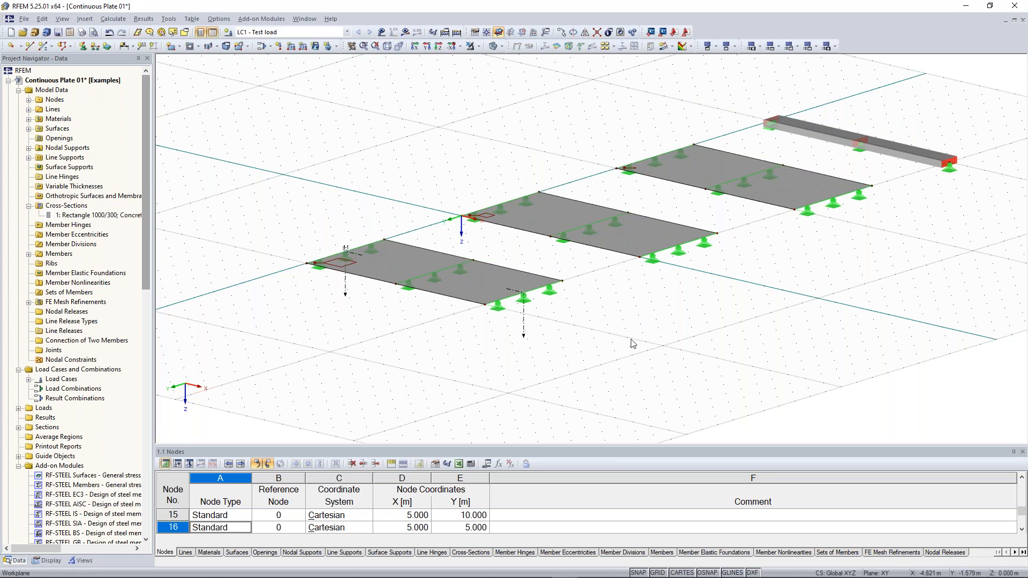
{"action": "middle_click_drag", "start_coordinate": [633, 345], "coordinate": [664, 368]}
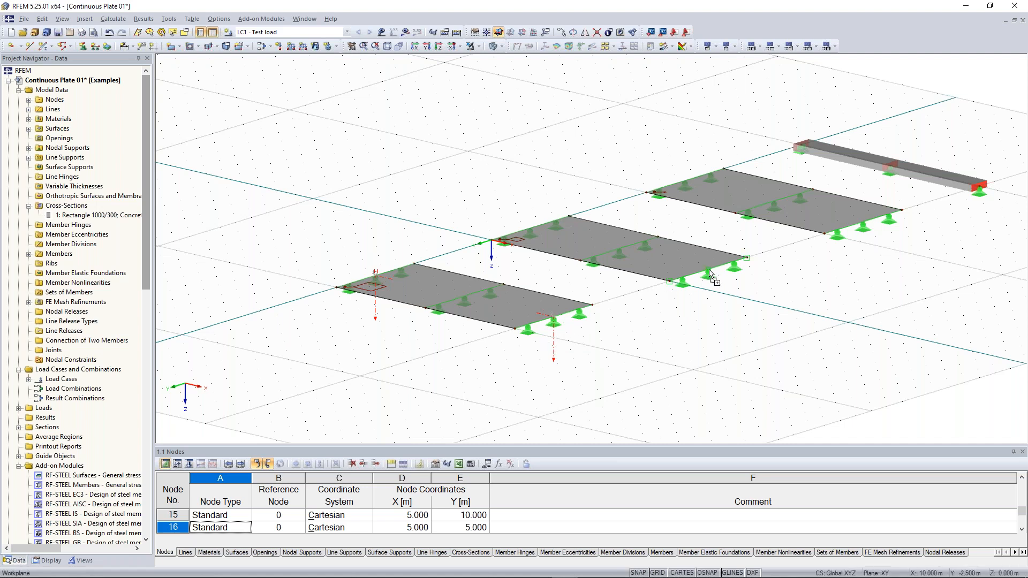
{"action": "middle_click_drag", "start_coordinate": [677, 294], "coordinate": [588, 352]}
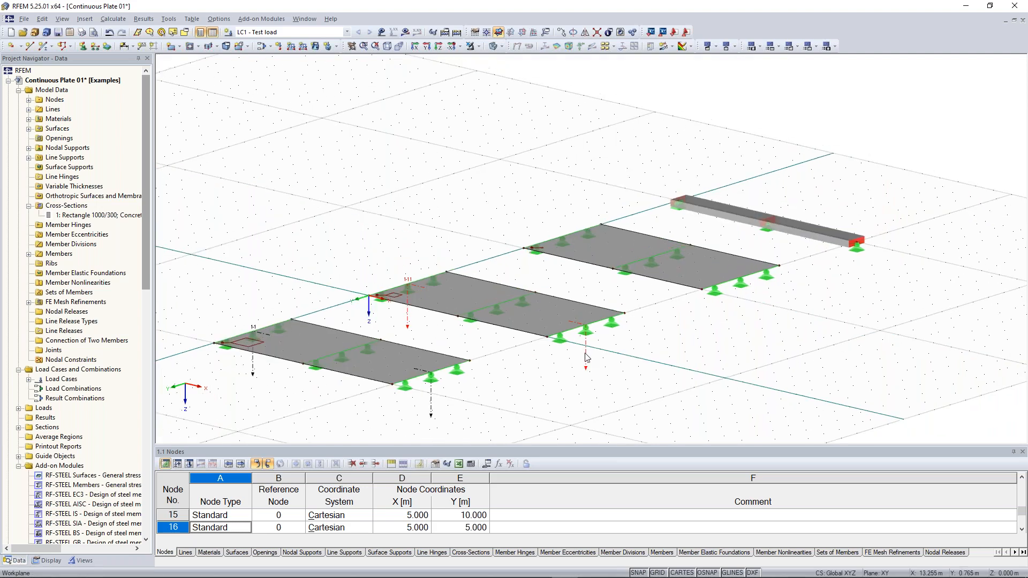
{"action": "left_click", "coordinate": [744, 282]}
Step: Rename the section on the second plate as 2-2 and assign it to surface 2
{"action": "type", "text": "2-2"}
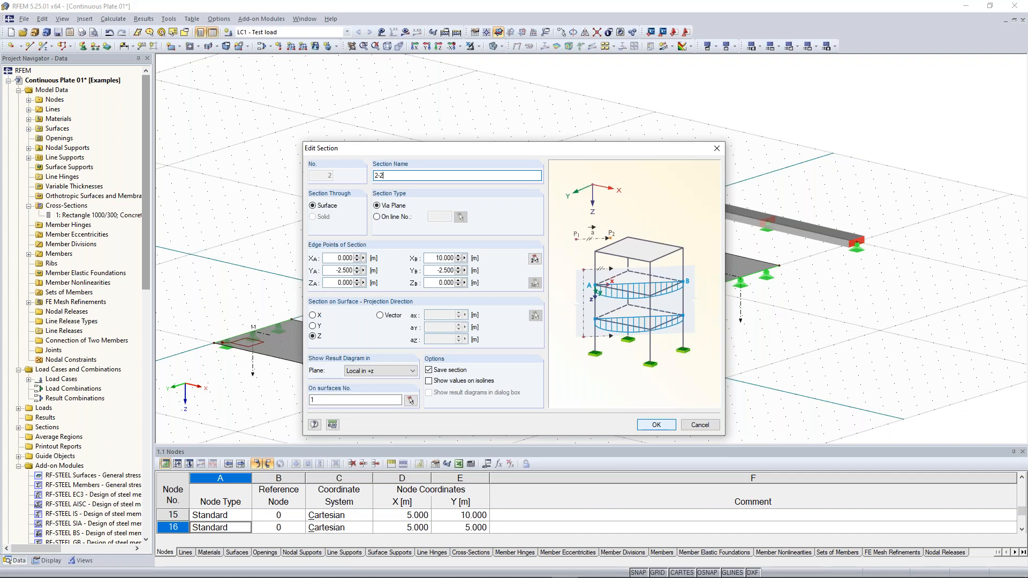
{"action": "left_click", "coordinate": [411, 400]}
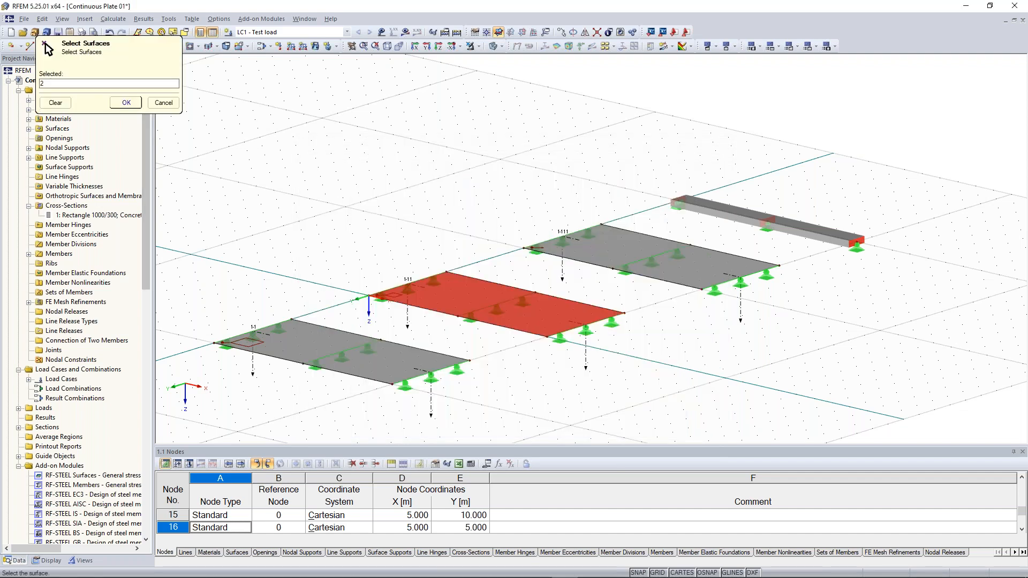
{"action": "left_click", "coordinate": [127, 102]}
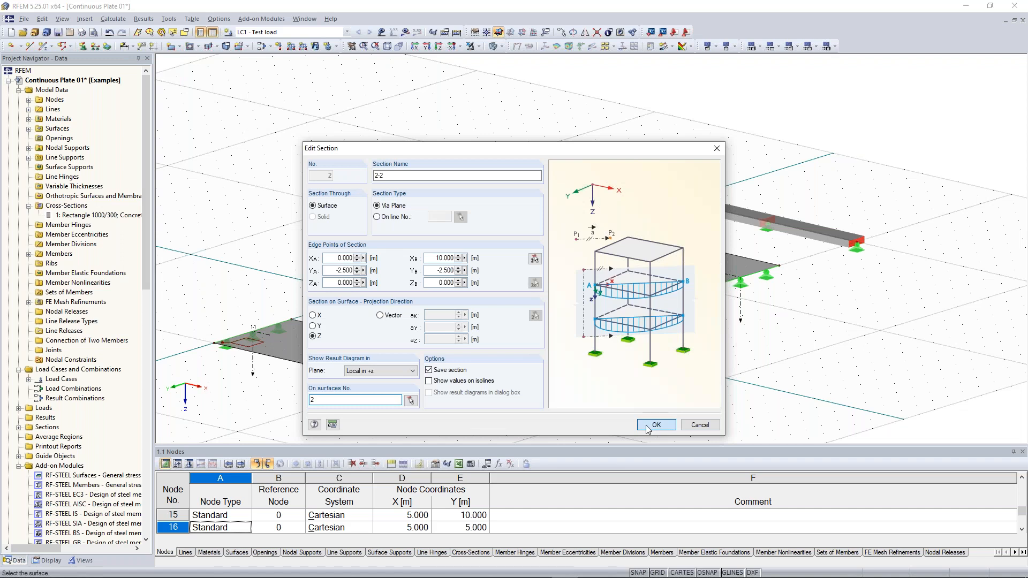
{"action": "left_click", "coordinate": [655, 425]}
Step: Rename the section on the third plate as 3-3 and assign it to surface 3
{"action": "type", "text": "-3"}
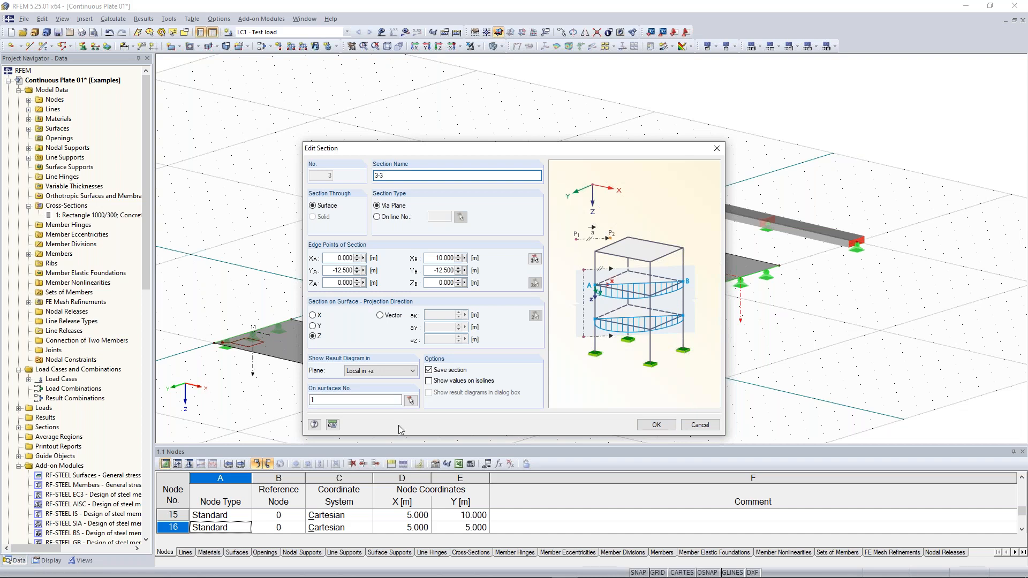
{"action": "left_click", "coordinate": [411, 400]}
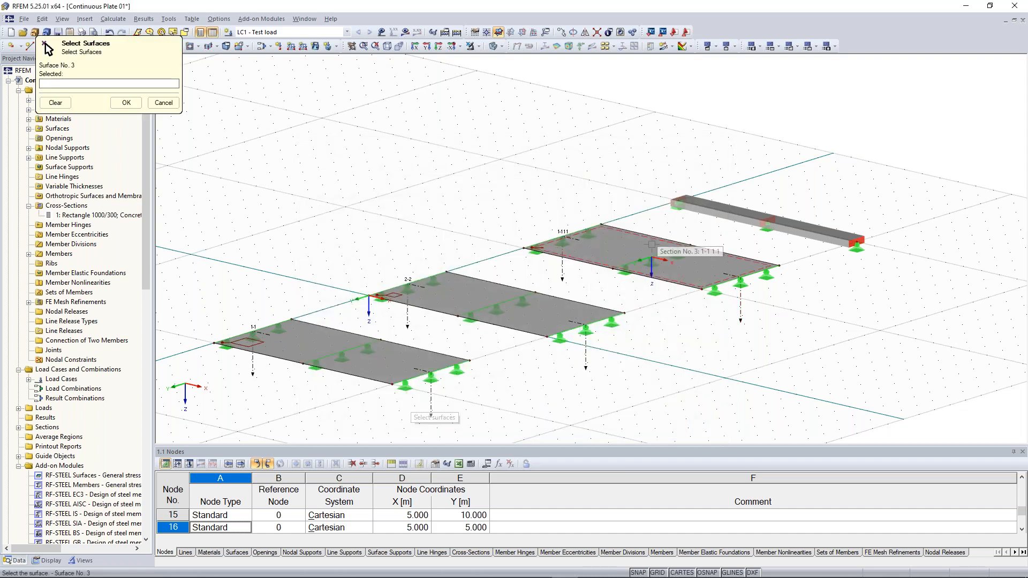
{"action": "left_click", "coordinate": [650, 257]}
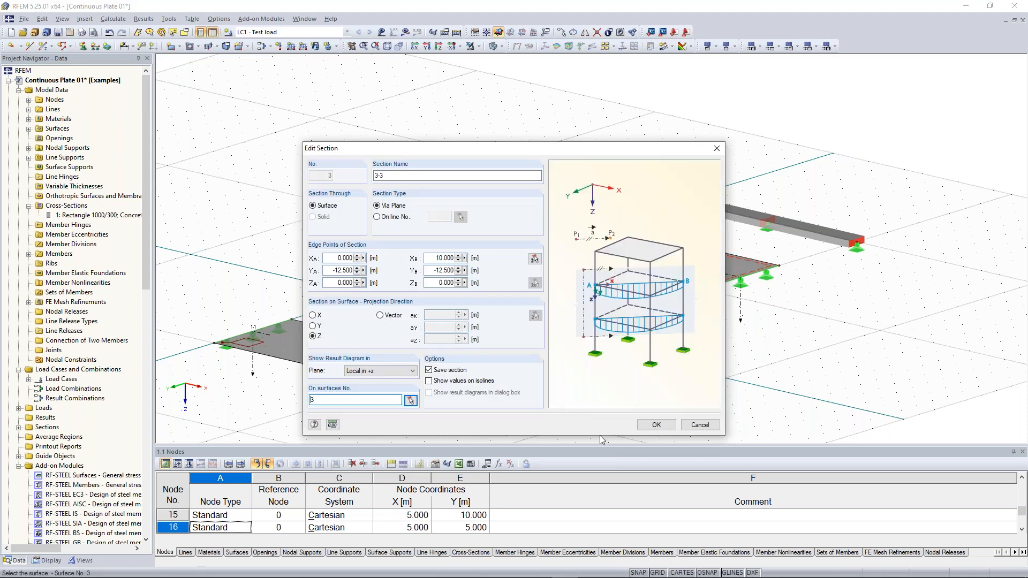
{"action": "left_click", "coordinate": [656, 425]}
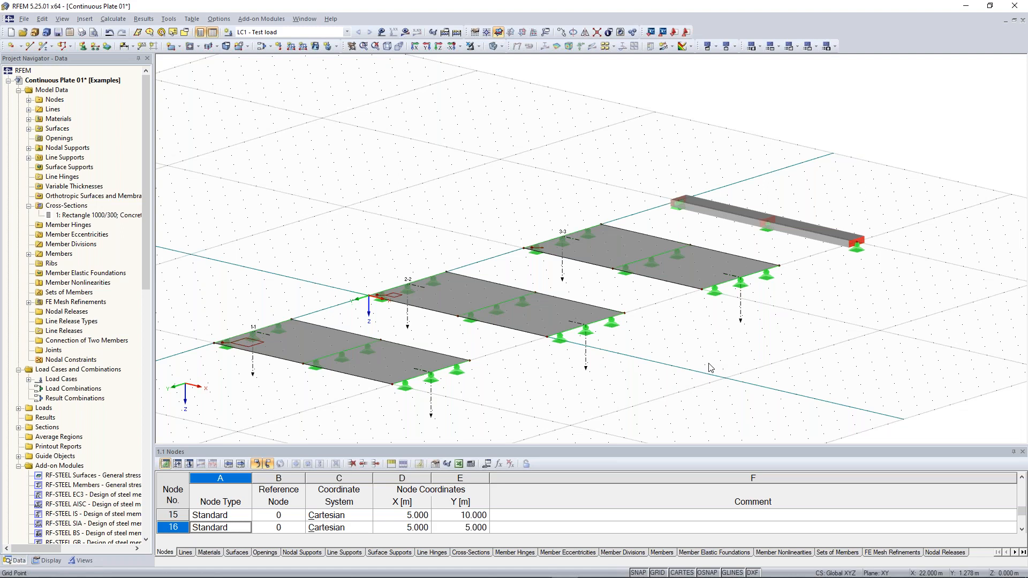
Step: Calculate all results of the model and examine the global deformations u of the plates under LC1 - Test load
{"action": "middle_click_drag", "start_coordinate": [709, 367], "coordinate": [685, 366], "text": "ctrl"}
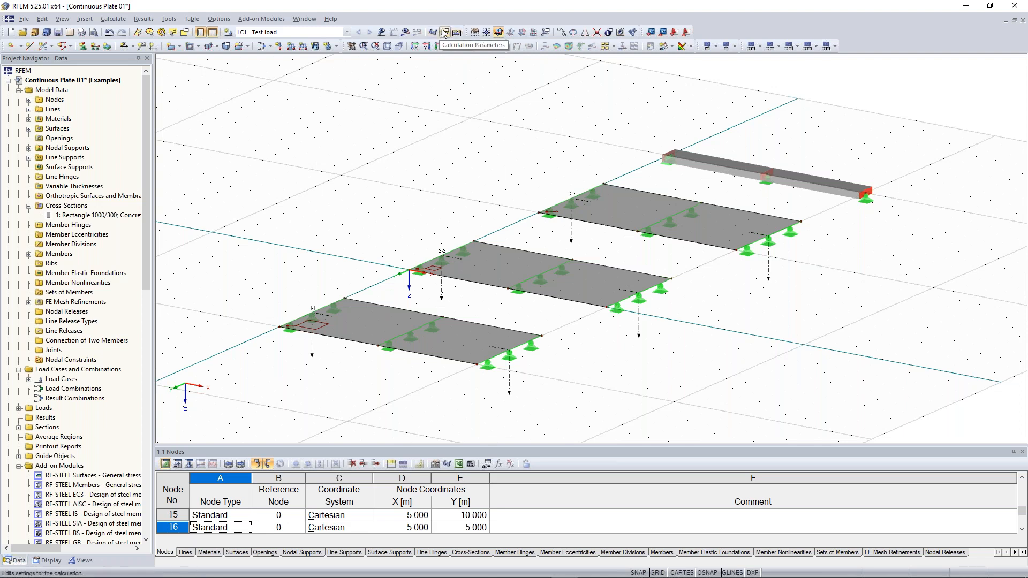
{"action": "left_click", "coordinate": [114, 19]}
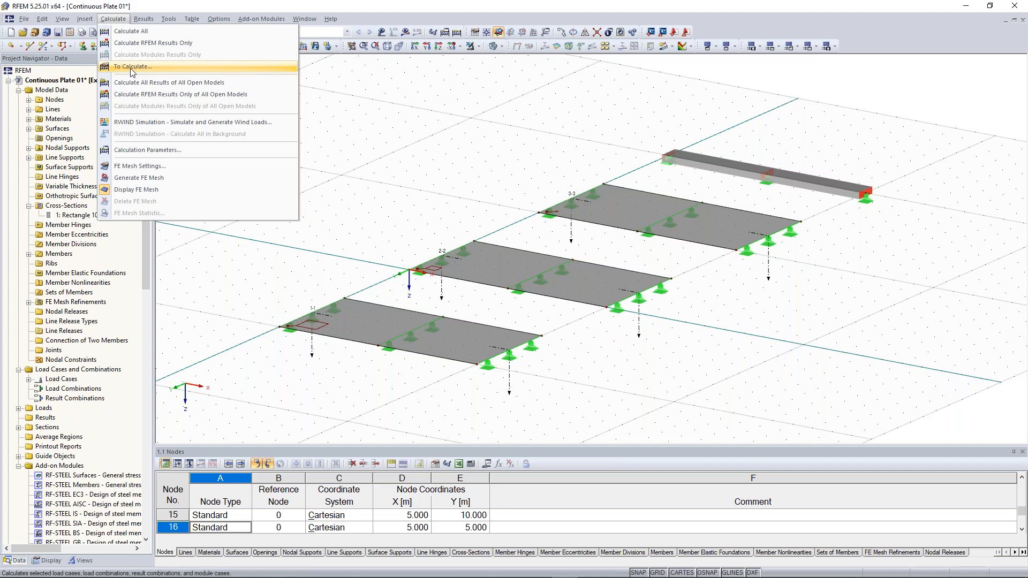
{"action": "left_click", "coordinate": [373, 110]}
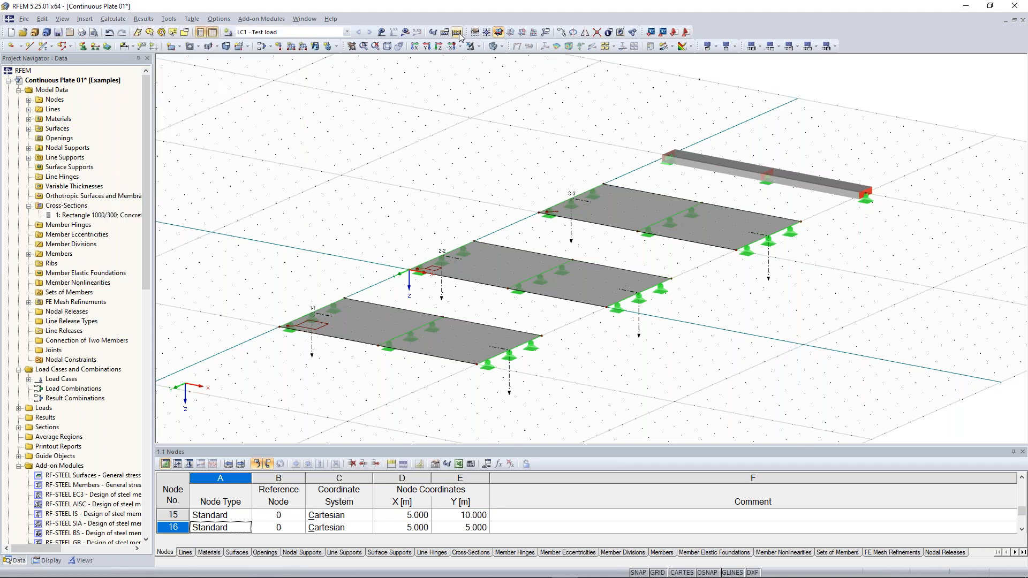
{"action": "left_click", "coordinate": [457, 33]}
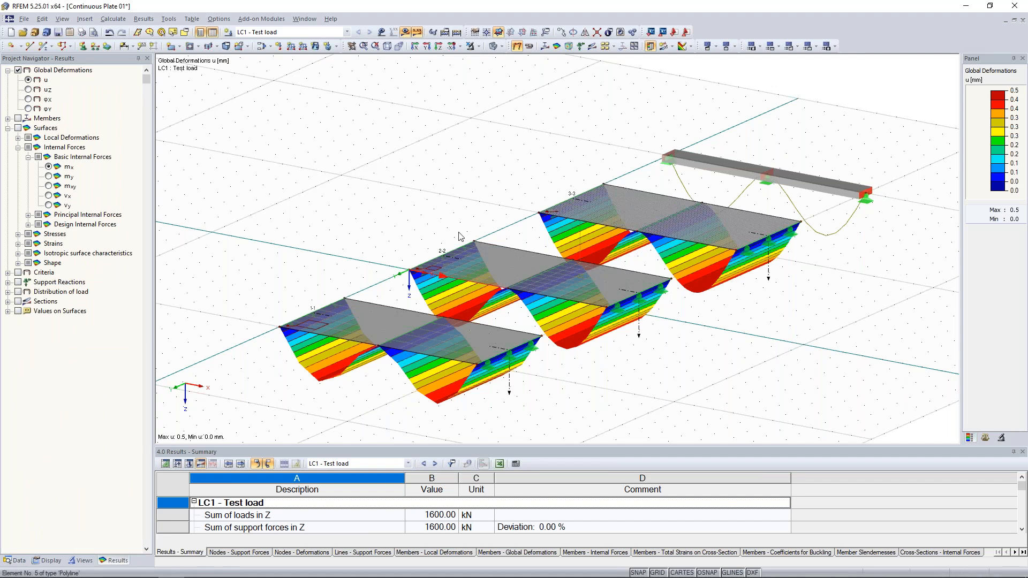
{"action": "middle_click_drag", "start_coordinate": [352, 217], "coordinate": [389, 171]}
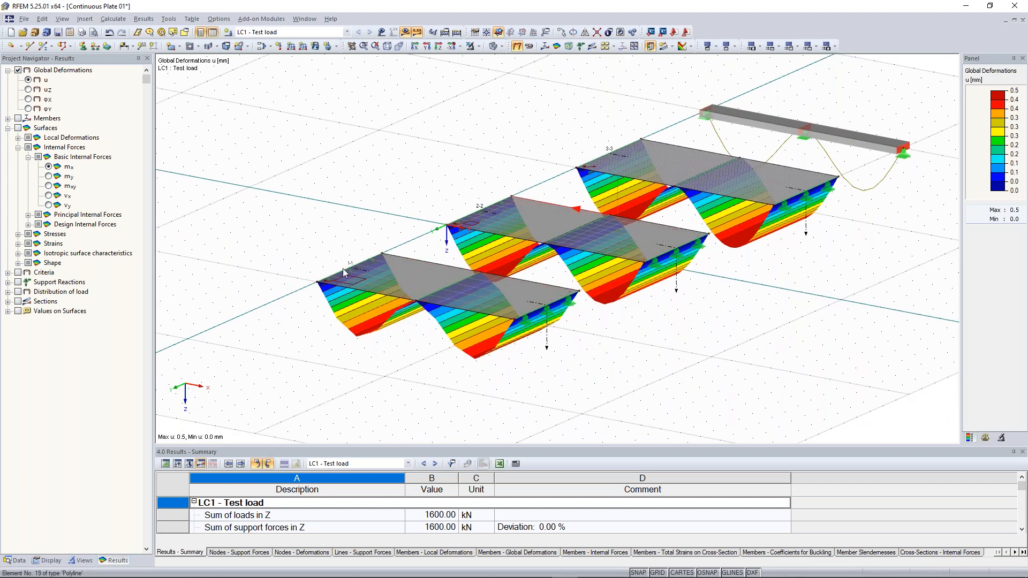
{"action": "scroll", "coordinate": [343, 268], "scroll_direction": "up", "scroll_amount": 1}
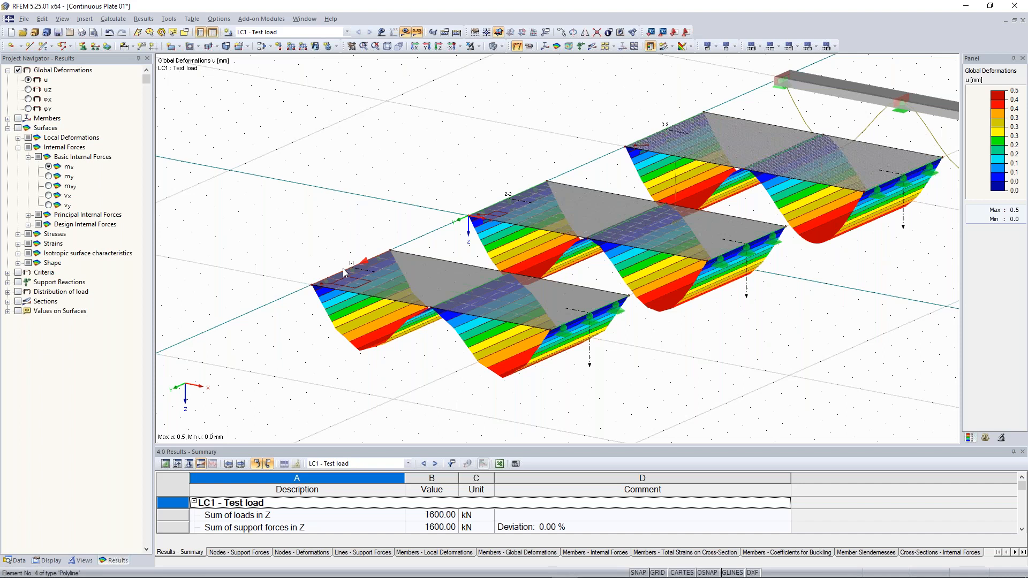
{"action": "scroll", "coordinate": [343, 268], "scroll_direction": "up", "scroll_amount": 1}
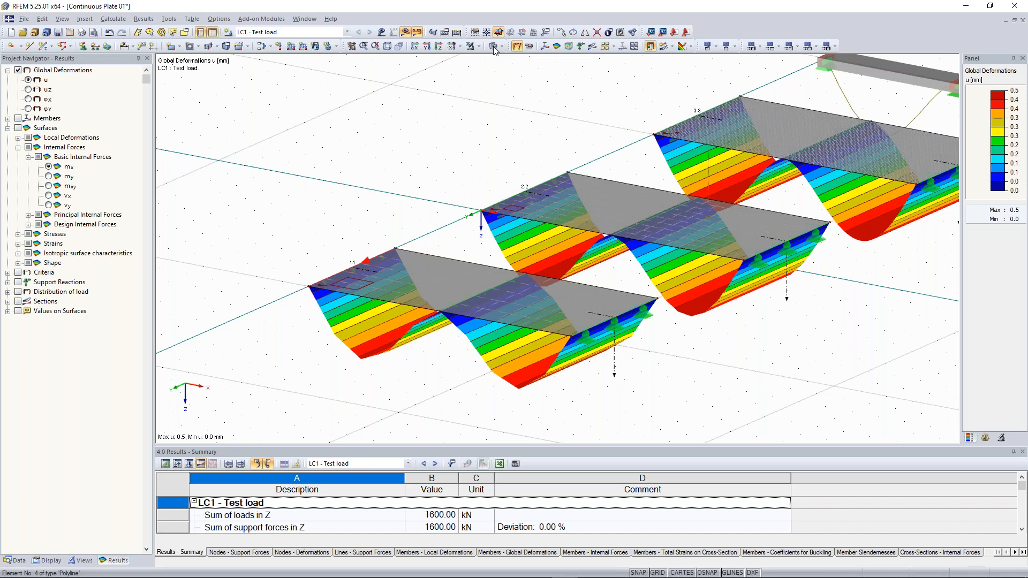
Step: Switch the model to wireframe display and examine the global deformations u of the three plates up close
{"action": "left_click", "coordinate": [493, 46]}
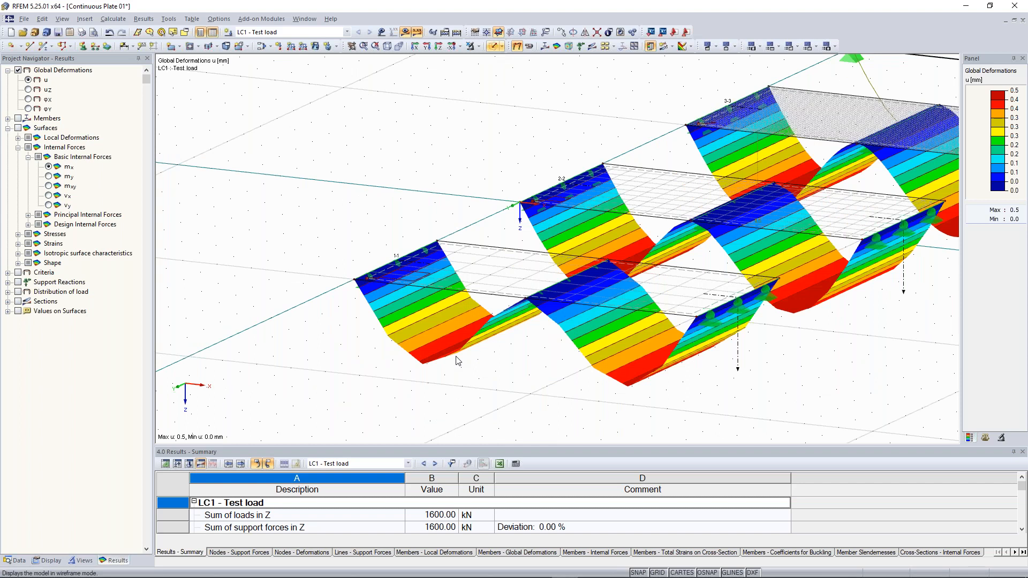
{"action": "scroll", "coordinate": [457, 361], "scroll_direction": "up", "scroll_amount": 3}
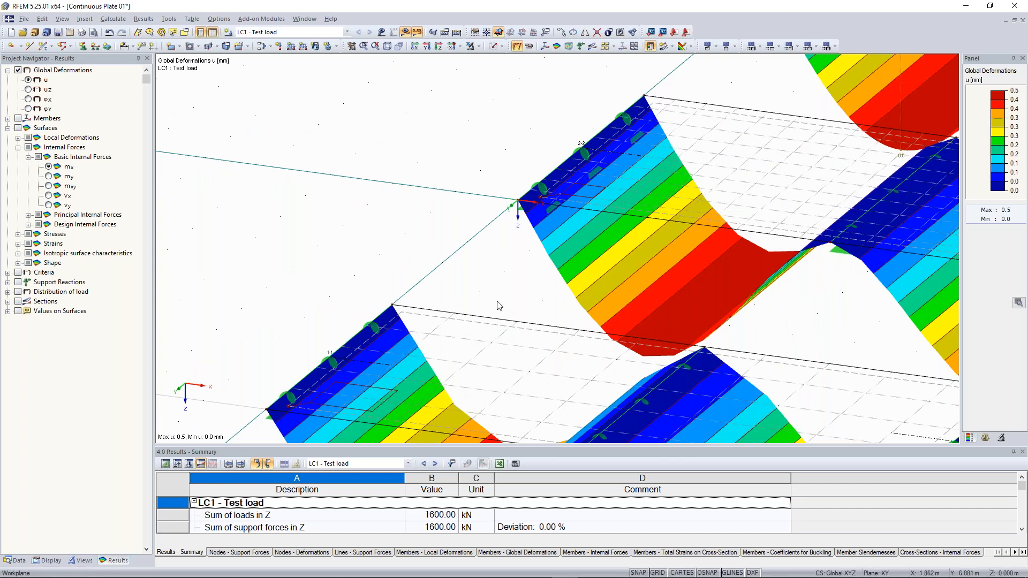
{"action": "scroll", "coordinate": [507, 271], "scroll_direction": "up", "scroll_amount": 4}
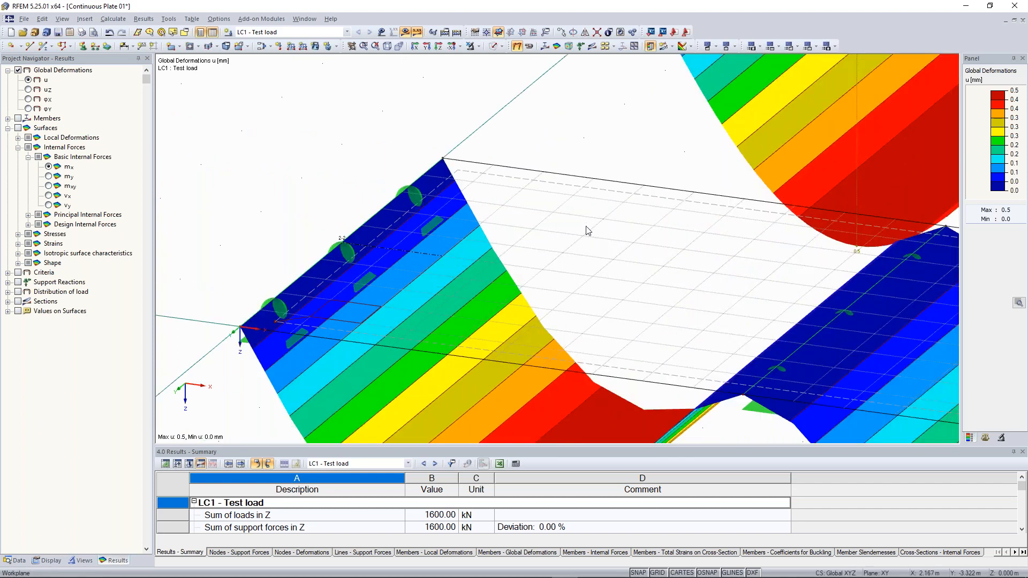
{"action": "scroll", "coordinate": [598, 235], "scroll_direction": "down", "scroll_amount": 2}
{"action": "scroll", "coordinate": [598, 236], "scroll_direction": "down", "scroll_amount": 3}
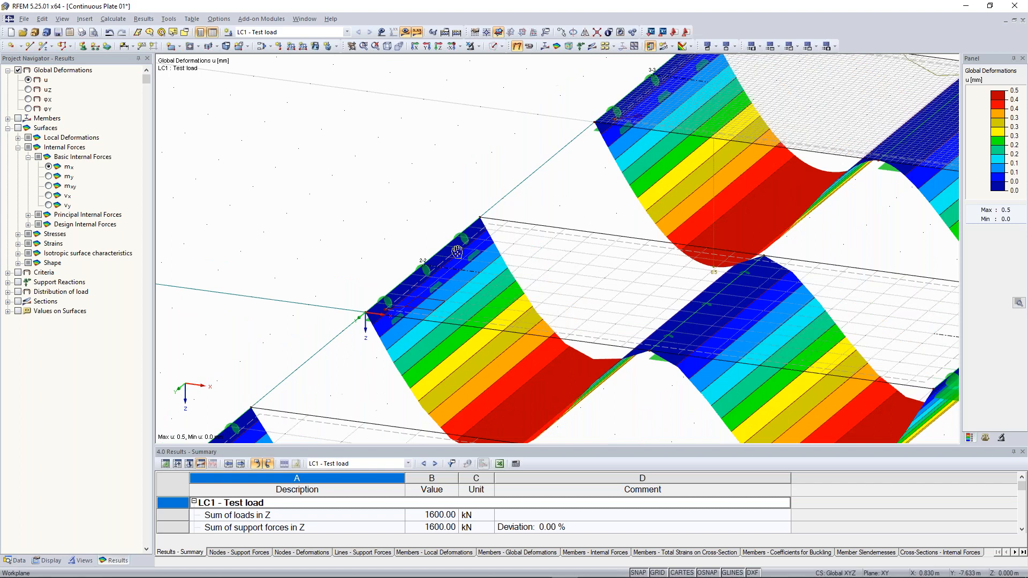
{"action": "scroll", "coordinate": [466, 241], "scroll_direction": "up", "scroll_amount": 3}
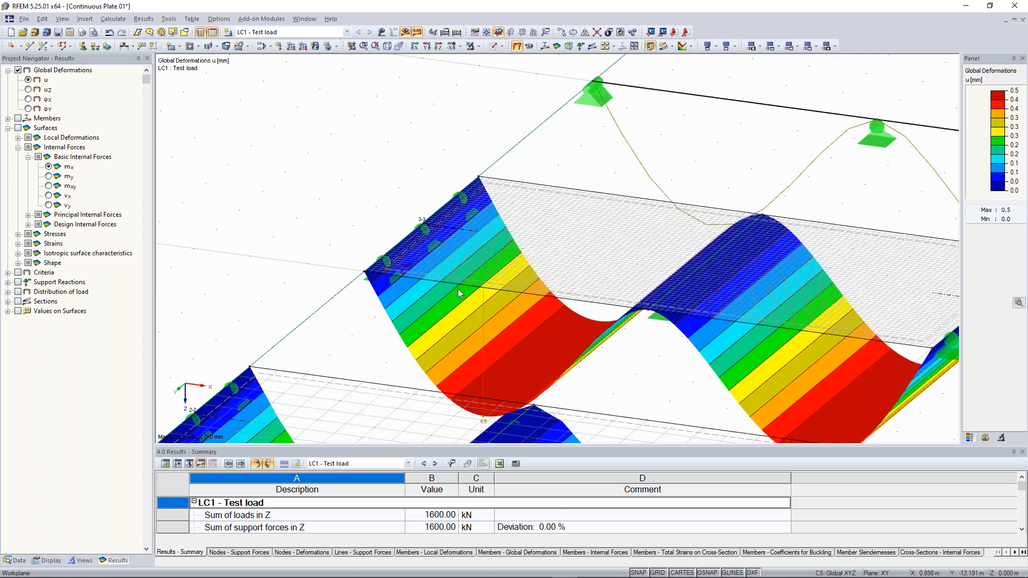
{"action": "scroll", "coordinate": [459, 293], "scroll_direction": "up", "scroll_amount": 3}
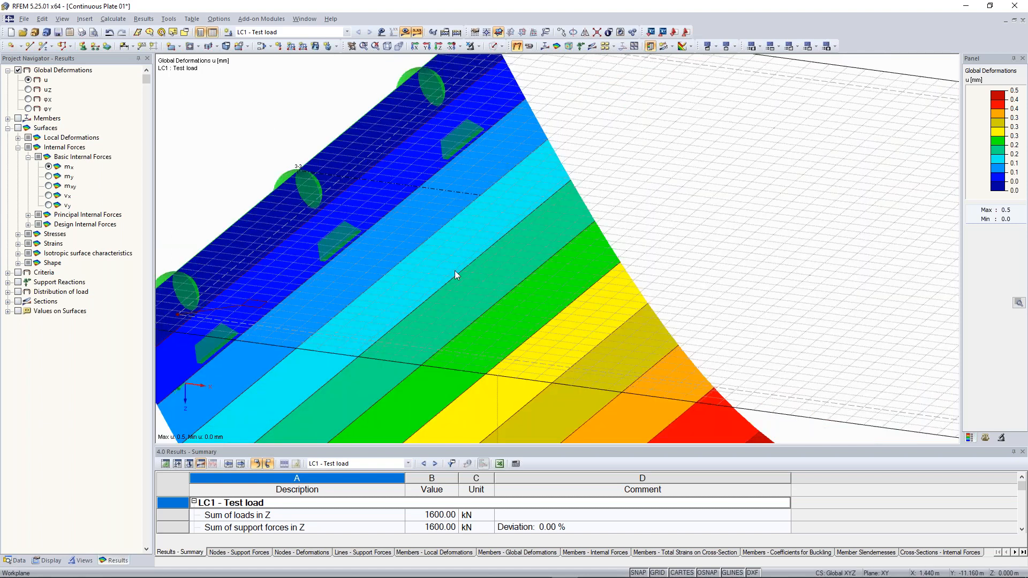
{"action": "scroll", "coordinate": [345, 331], "scroll_direction": "down", "scroll_amount": 5}
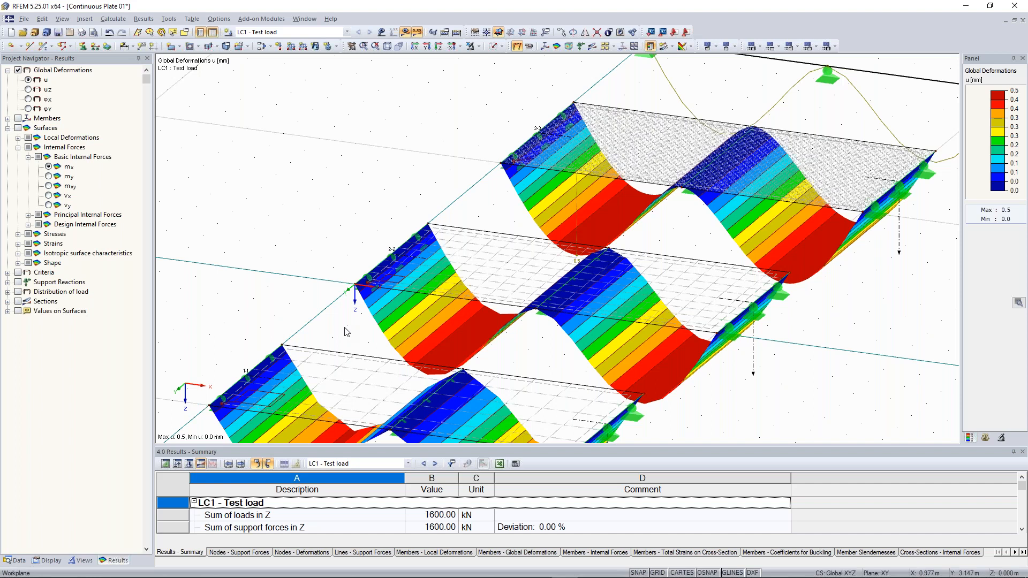
{"action": "scroll", "coordinate": [394, 111], "scroll_direction": "down", "scroll_amount": 4}
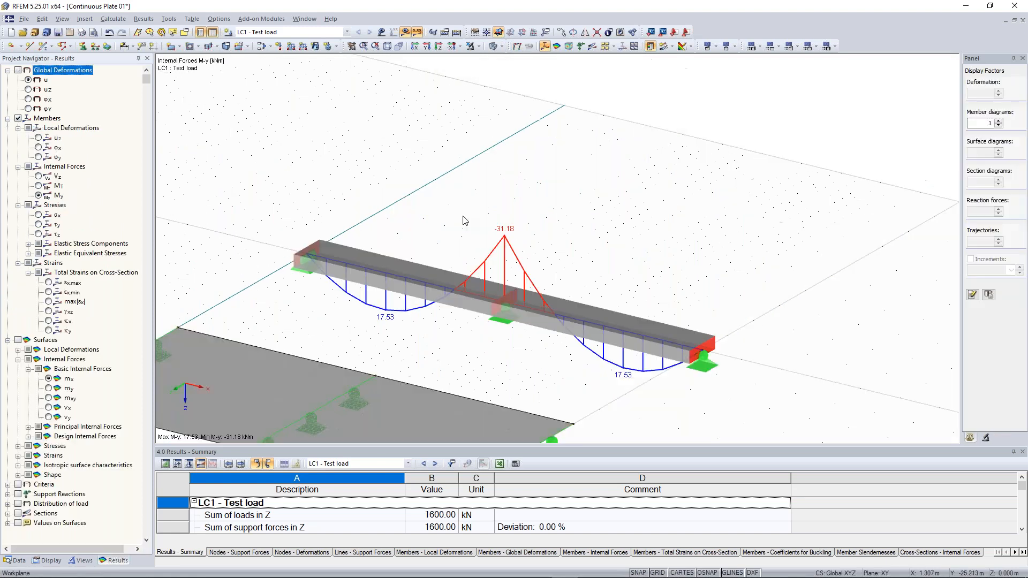
Step: Compare the beam's shear force diagram Vz with its bending moment diagram My, leaving My displayed with the whole model in view
{"action": "scroll", "coordinate": [464, 221], "scroll_direction": "down", "scroll_amount": 2}
{"action": "middle_click_drag", "start_coordinate": [465, 220], "coordinate": [568, 189]}
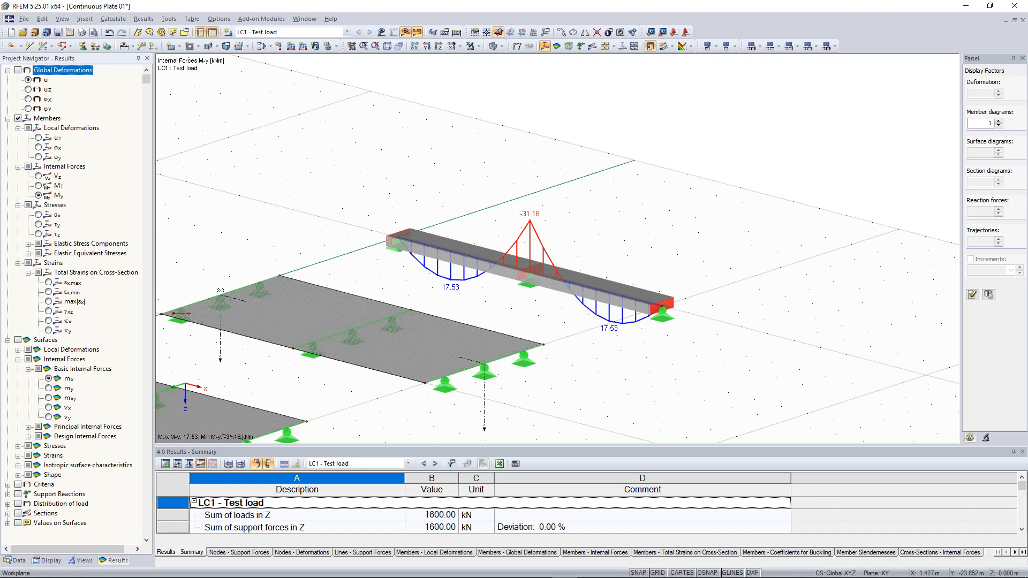
{"action": "scroll", "coordinate": [423, 169], "scroll_direction": "down", "scroll_amount": 2}
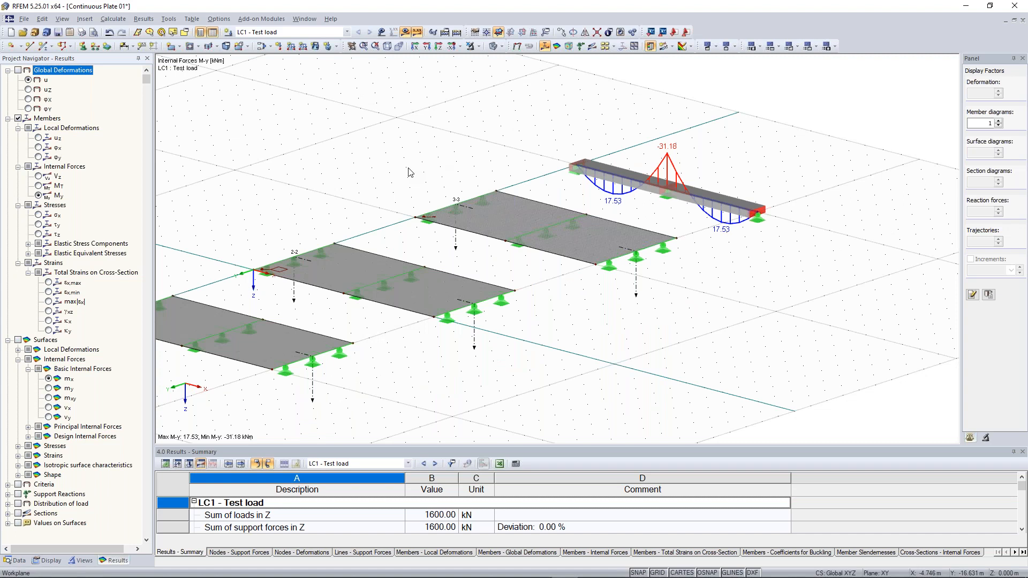
{"action": "left_click", "coordinate": [38, 175]}
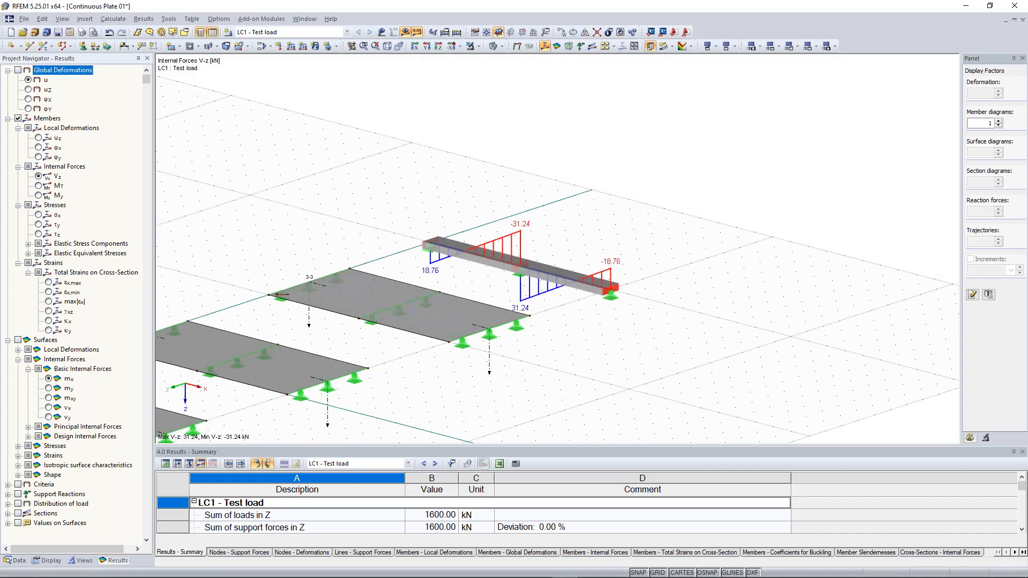
{"action": "left_click", "coordinate": [38, 194]}
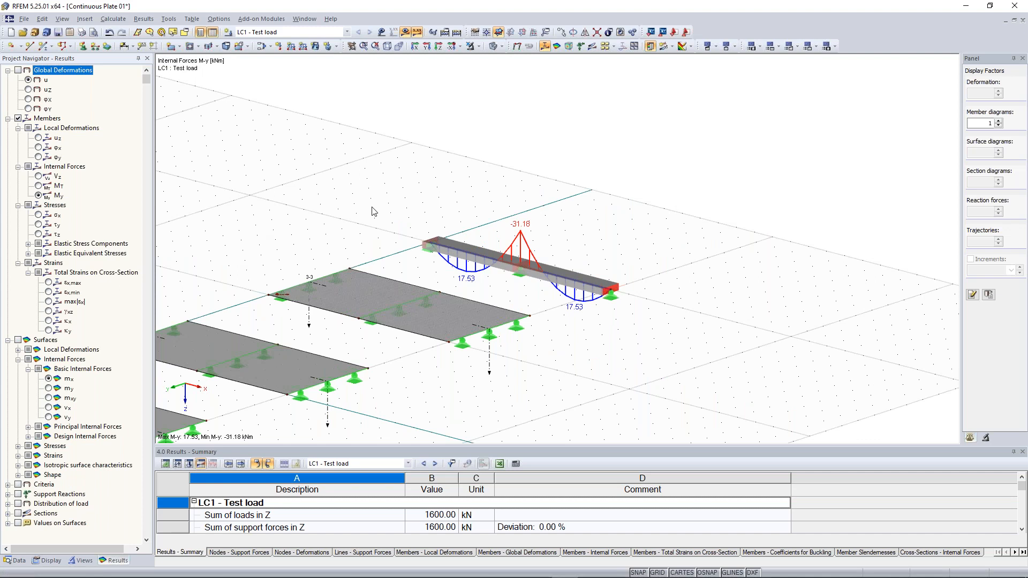
{"action": "key", "text": "F8"}
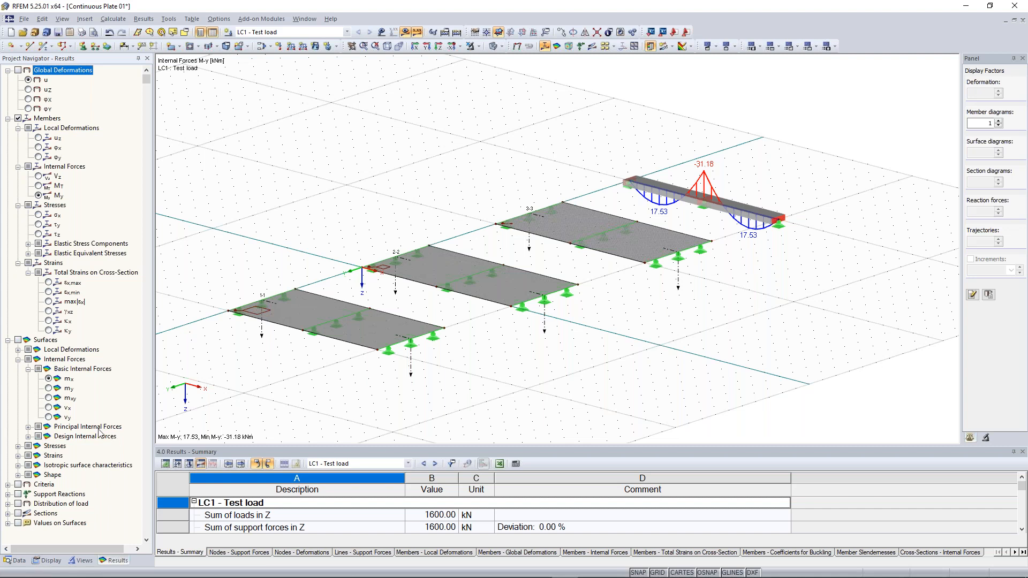
Step: Turn on the section results and the surface results with basic internal force mx, alongside the beam's My diagram
{"action": "left_click", "coordinate": [17, 514]}
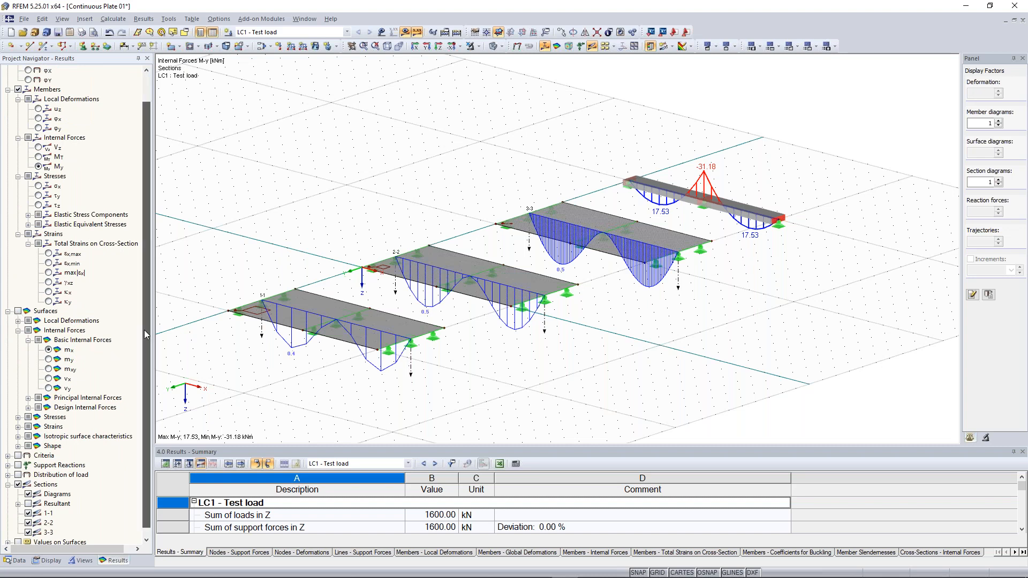
{"action": "scroll", "coordinate": [144, 330], "scroll_direction": "down", "scroll_amount": 1}
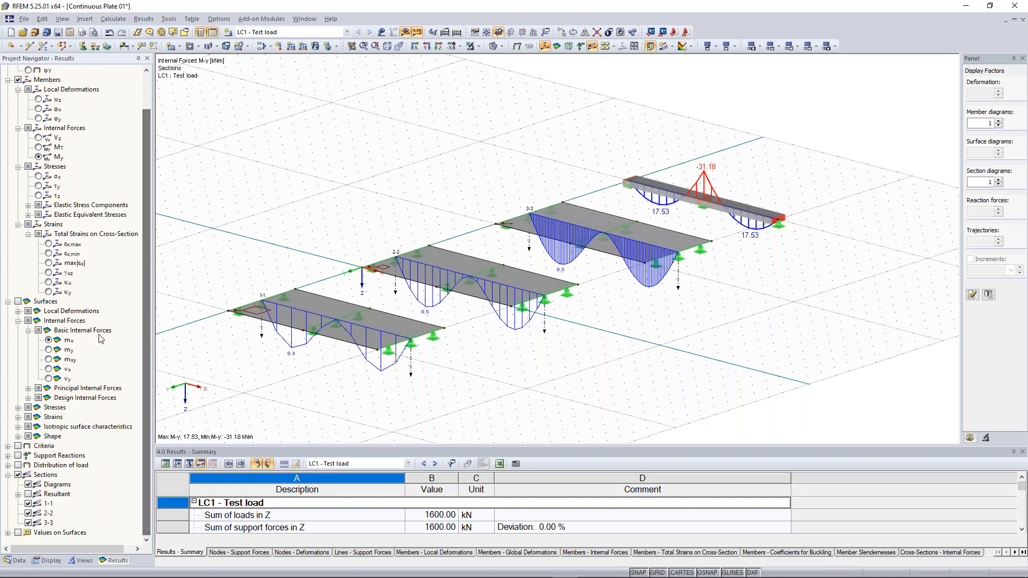
{"action": "left_click", "coordinate": [19, 302]}
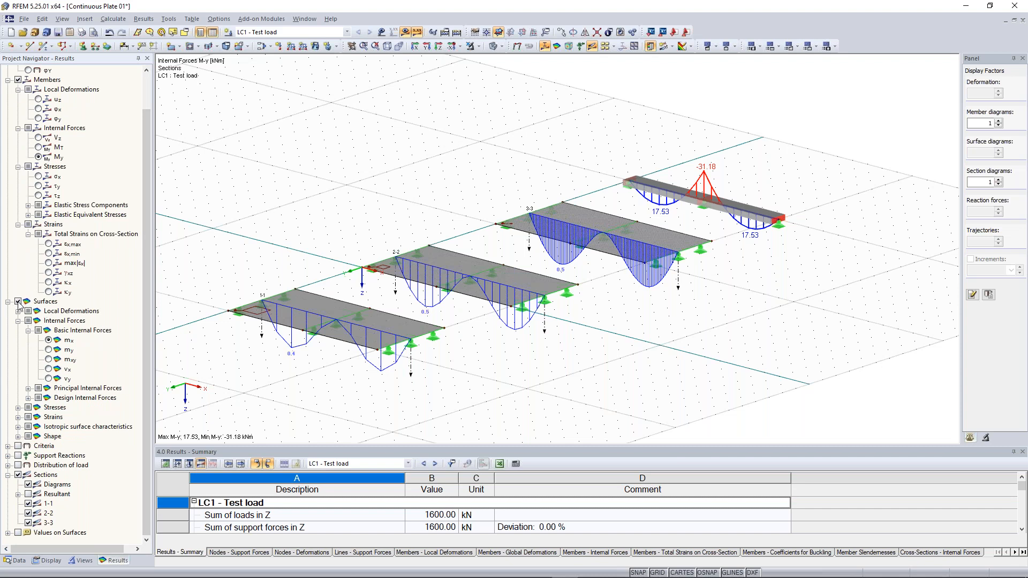
{"action": "left_click", "coordinate": [49, 340]}
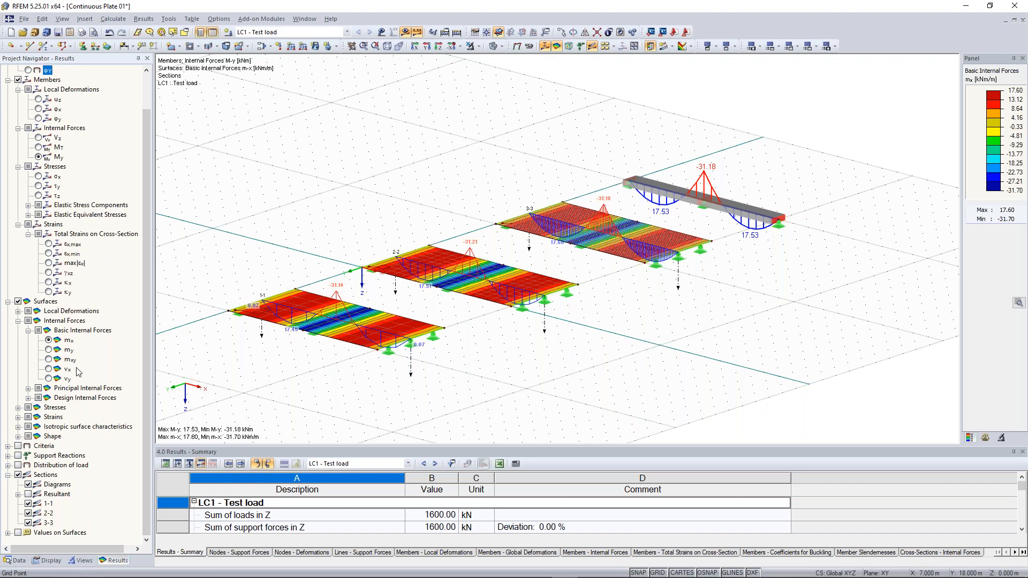
{"action": "middle_click_drag", "start_coordinate": [300, 376], "coordinate": [360, 360]}
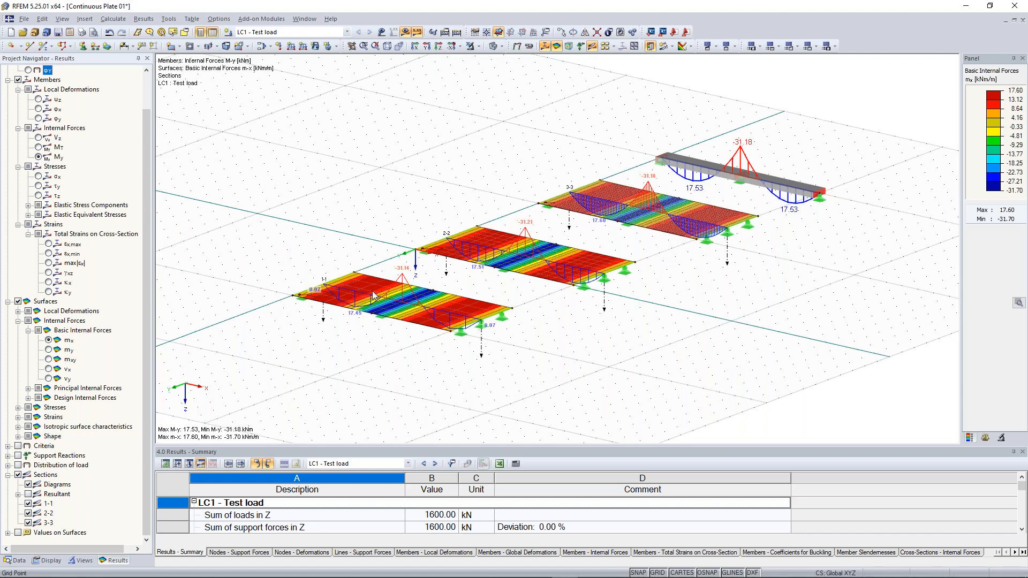
Step: Inspect the local axis systems on the plates without results, and show the calculation results again
{"action": "scroll", "coordinate": [345, 351], "scroll_direction": "up", "scroll_amount": 1}
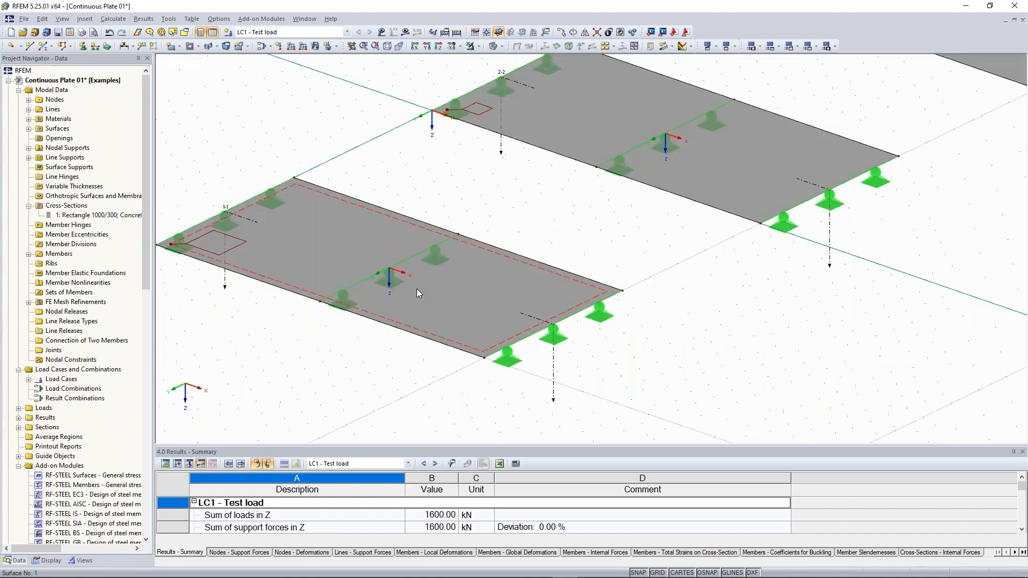
{"action": "scroll", "coordinate": [413, 276], "scroll_direction": "up", "scroll_amount": 3}
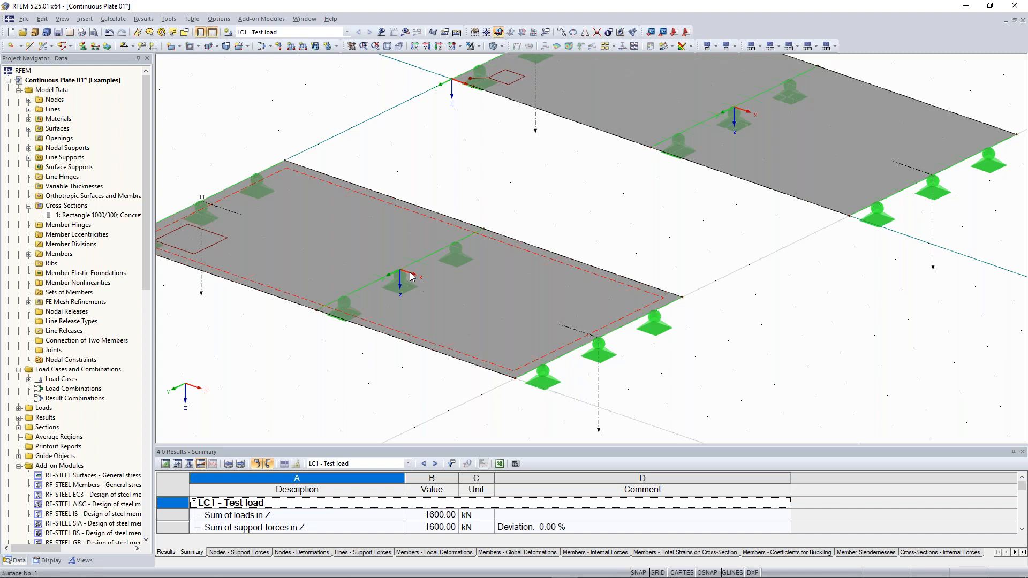
{"action": "scroll", "coordinate": [231, 360], "scroll_direction": "down", "scroll_amount": 2}
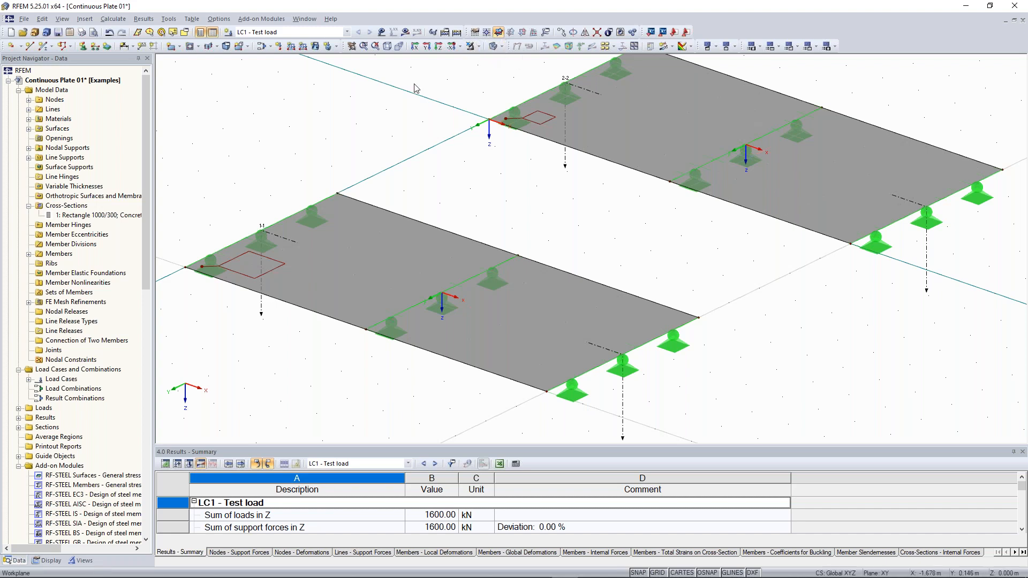
{"action": "left_click", "coordinate": [417, 32]}
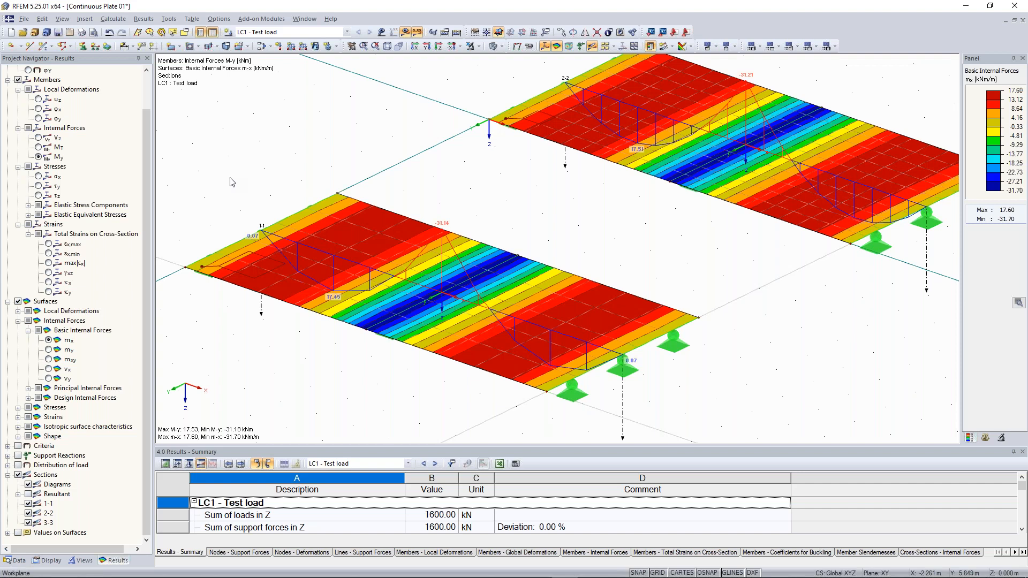
Step: Compare the plates' basic internal forces my and mx, leaving mx displayed
{"action": "scroll", "coordinate": [518, 298], "scroll_direction": "up", "scroll_amount": 1}
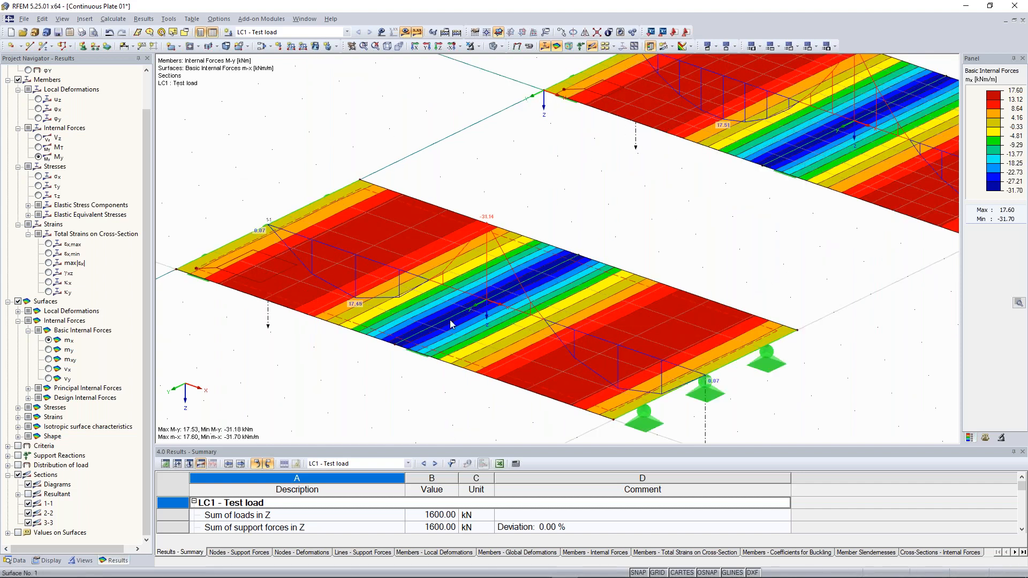
{"action": "left_click", "coordinate": [48, 349]}
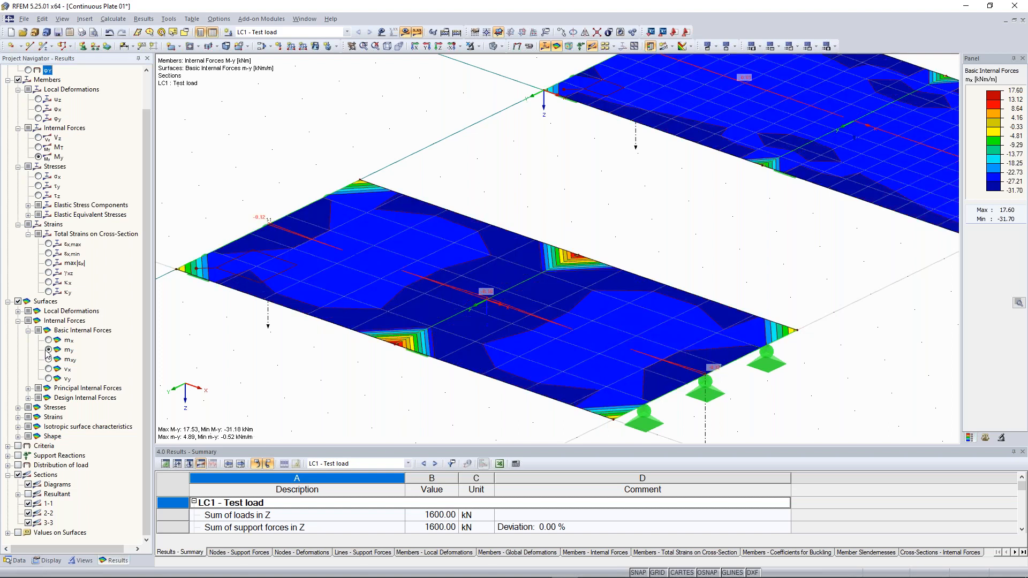
{"action": "left_click", "coordinate": [48, 340]}
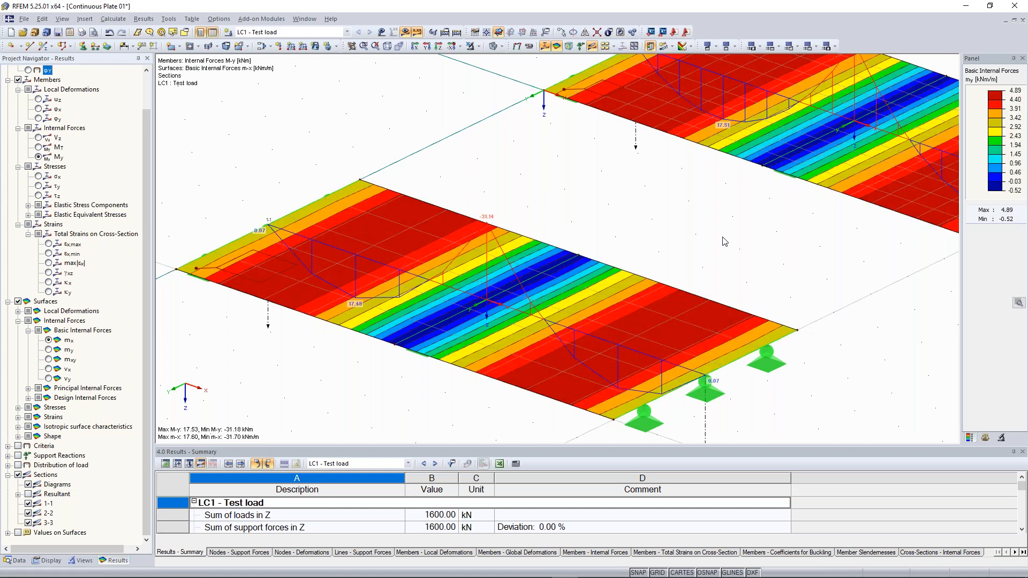
Step: Switch on the local axis systems of members for the continuous beam
{"action": "scroll", "coordinate": [724, 241], "scroll_direction": "down", "scroll_amount": 5}
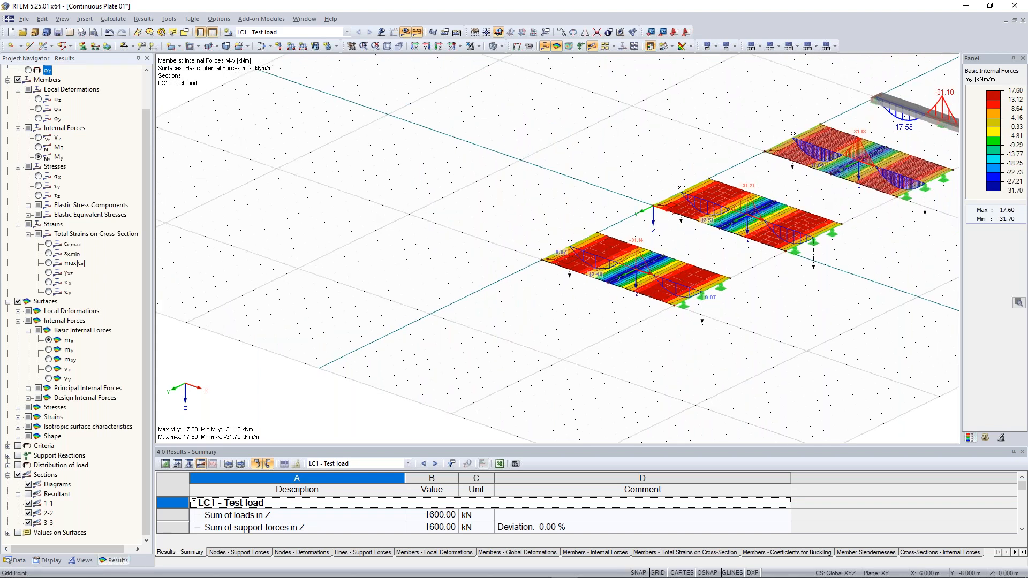
{"action": "middle_click_drag", "start_coordinate": [819, 191], "coordinate": [352, 351]}
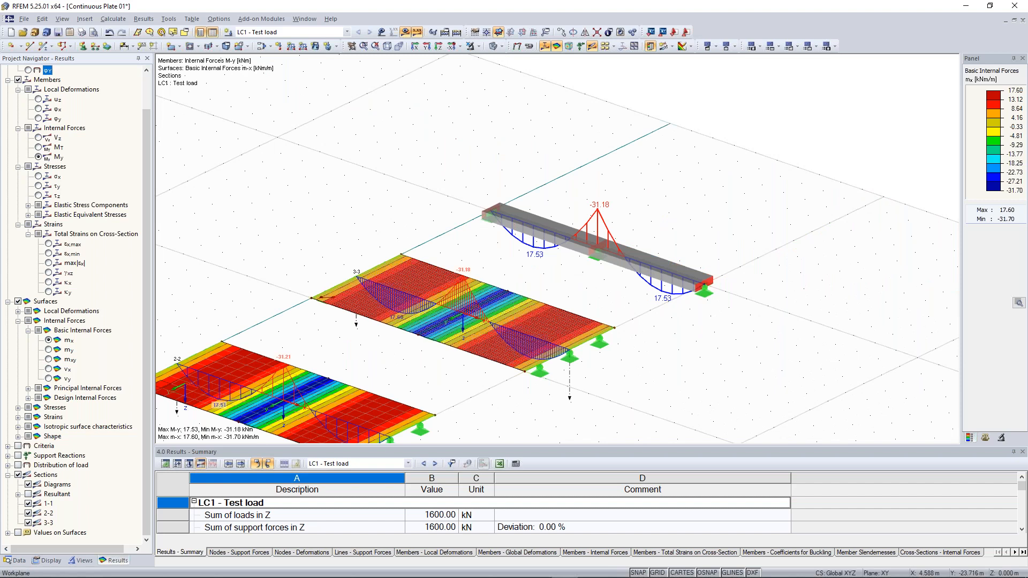
{"action": "scroll", "coordinate": [606, 305], "scroll_direction": "up", "scroll_amount": 2}
{"action": "right_click", "coordinate": [606, 305]}
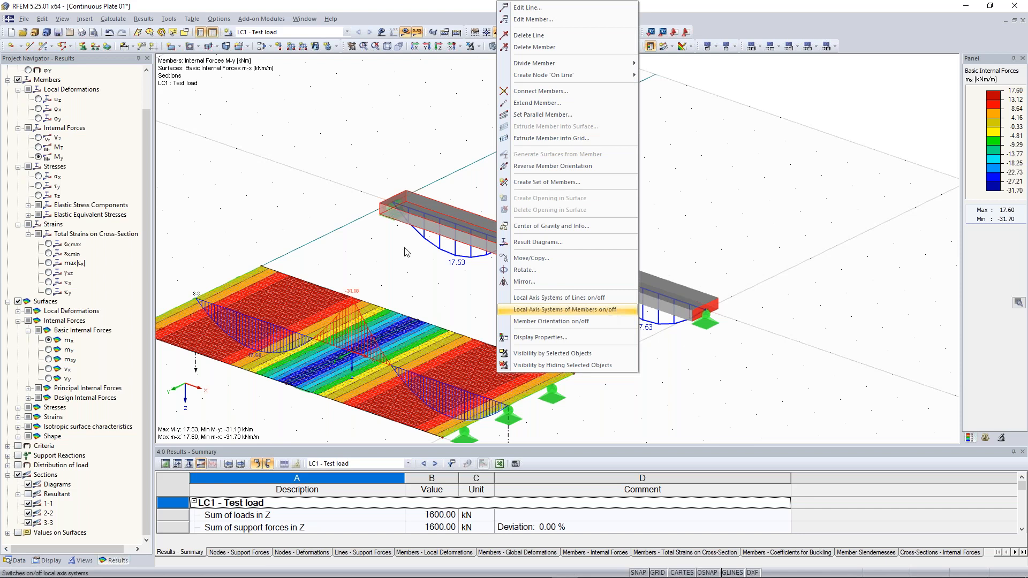
{"action": "left_click", "coordinate": [607, 310]}
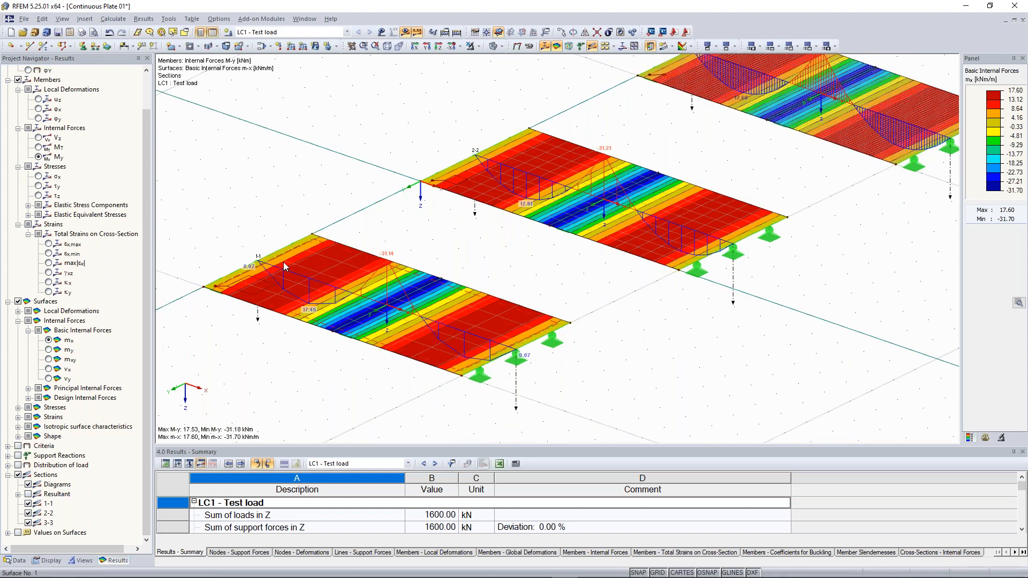
Step: Compare the mx section diagrams 1-1, 2-2 and 3-3 on the three plates with the beam's My diagram
{"action": "middle_click_drag", "start_coordinate": [406, 260], "coordinate": [466, 231]}
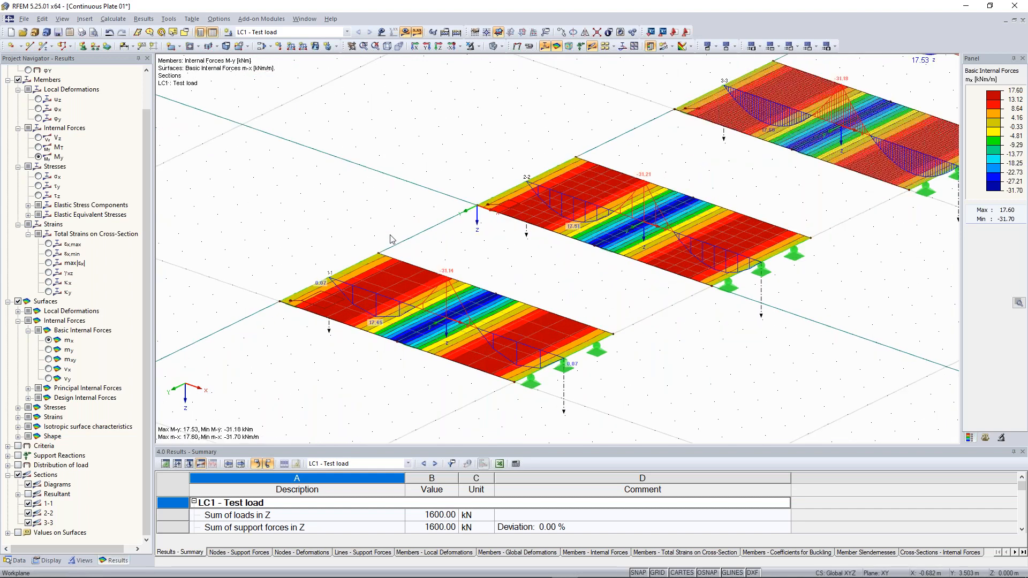
{"action": "scroll", "coordinate": [390, 241], "scroll_direction": "down", "scroll_amount": 2}
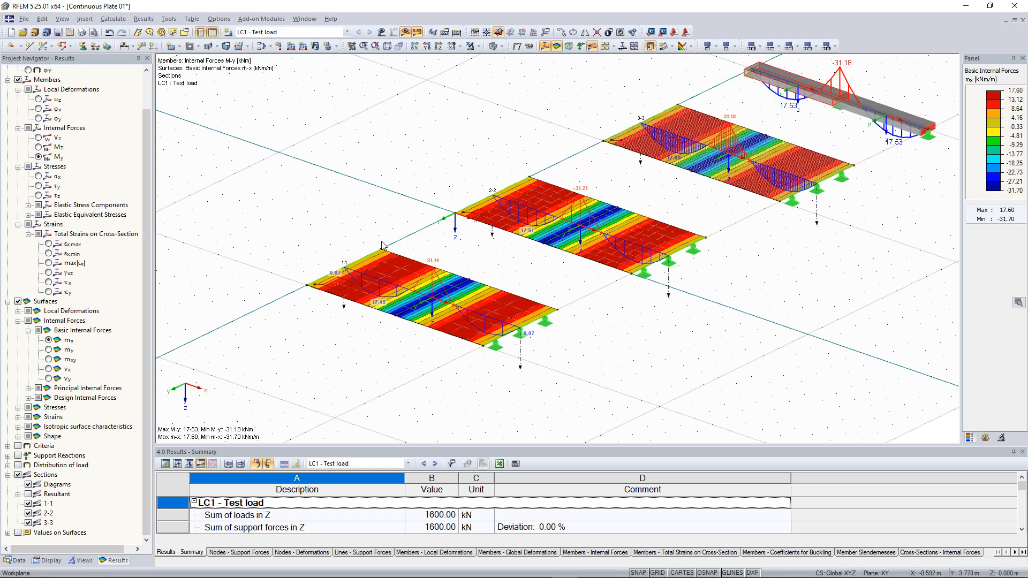
{"action": "scroll", "coordinate": [418, 289], "scroll_direction": "up", "scroll_amount": 2}
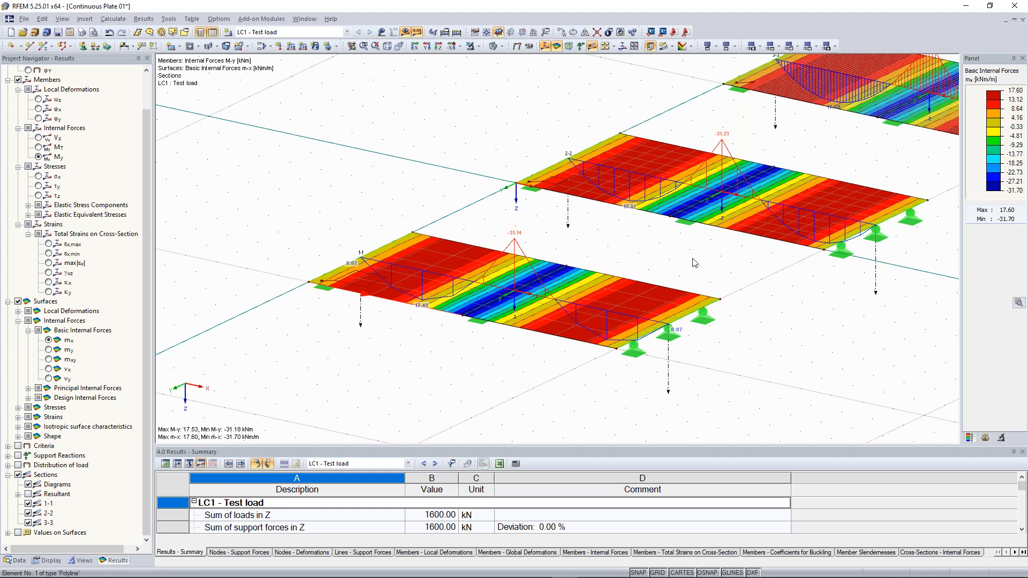
{"action": "scroll", "coordinate": [483, 251], "scroll_direction": "down", "scroll_amount": 3}
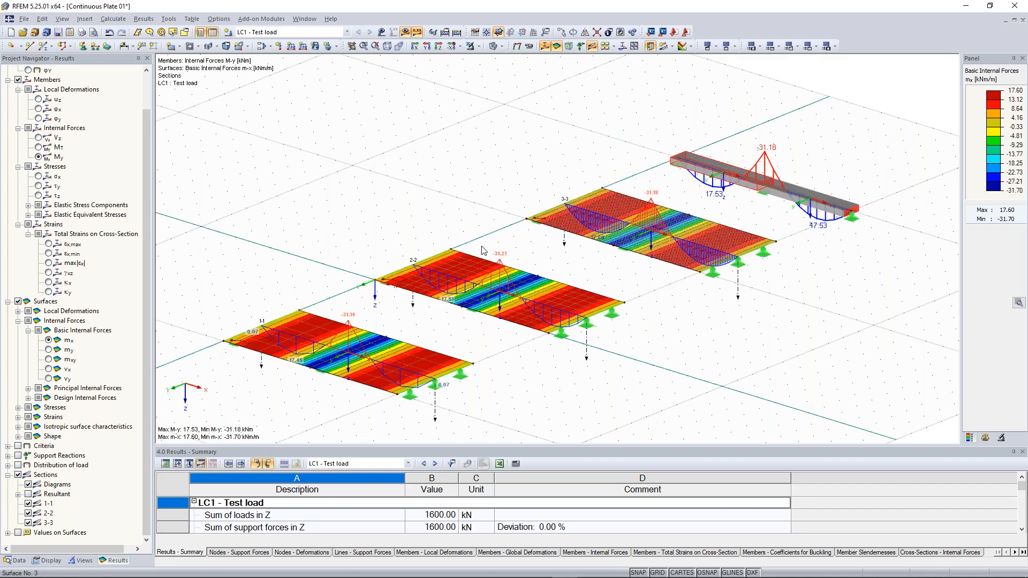
{"action": "scroll", "coordinate": [484, 251], "scroll_direction": "up", "scroll_amount": 2}
{"action": "middle_click_drag", "start_coordinate": [492, 193], "coordinate": [526, 174]}
{"action": "scroll", "coordinate": [526, 173], "scroll_direction": "down", "scroll_amount": 2}
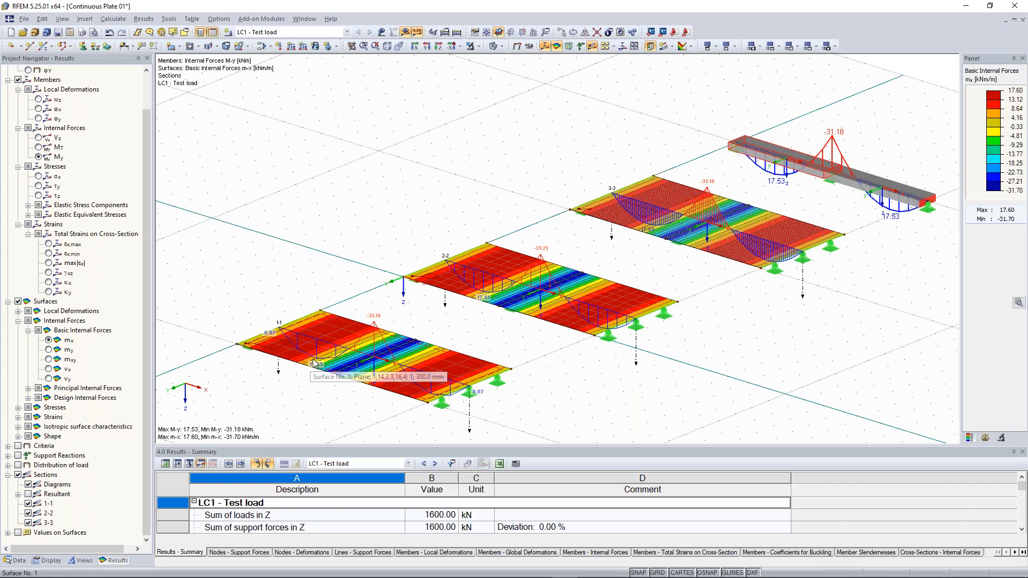
{"action": "scroll", "coordinate": [314, 364], "scroll_direction": "up", "scroll_amount": 3}
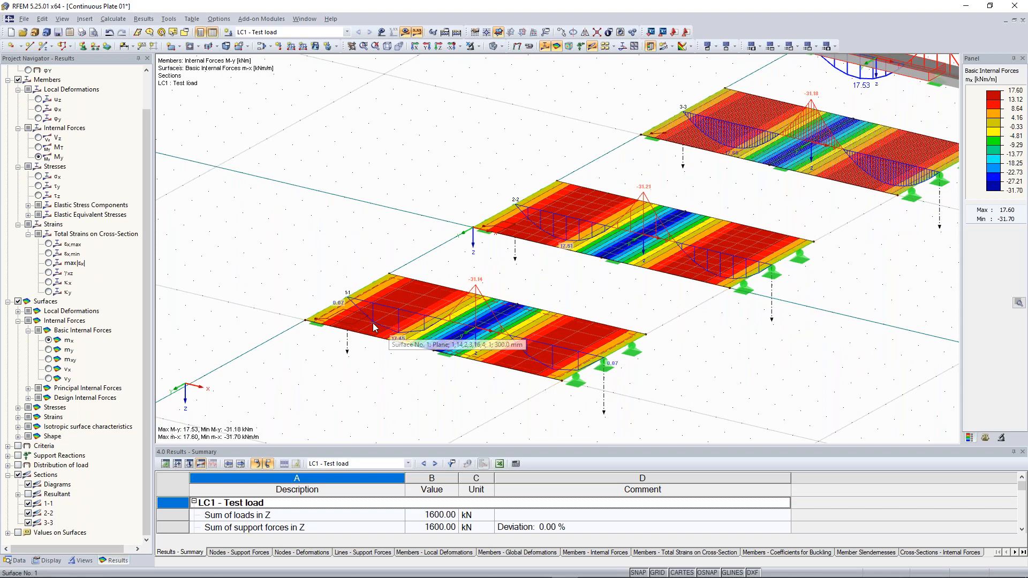
Step: Examine the span and middle-support moments along each plate's section line and on the continuous beam
{"action": "scroll", "coordinate": [356, 305], "scroll_direction": "up", "scroll_amount": 1}
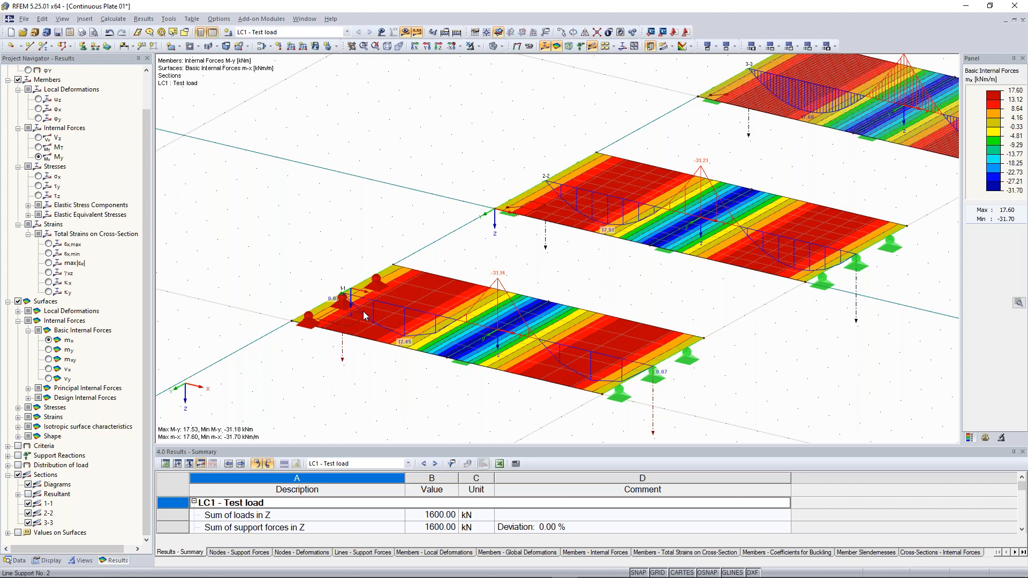
{"action": "middle_click_drag", "start_coordinate": [364, 316], "coordinate": [215, 438]}
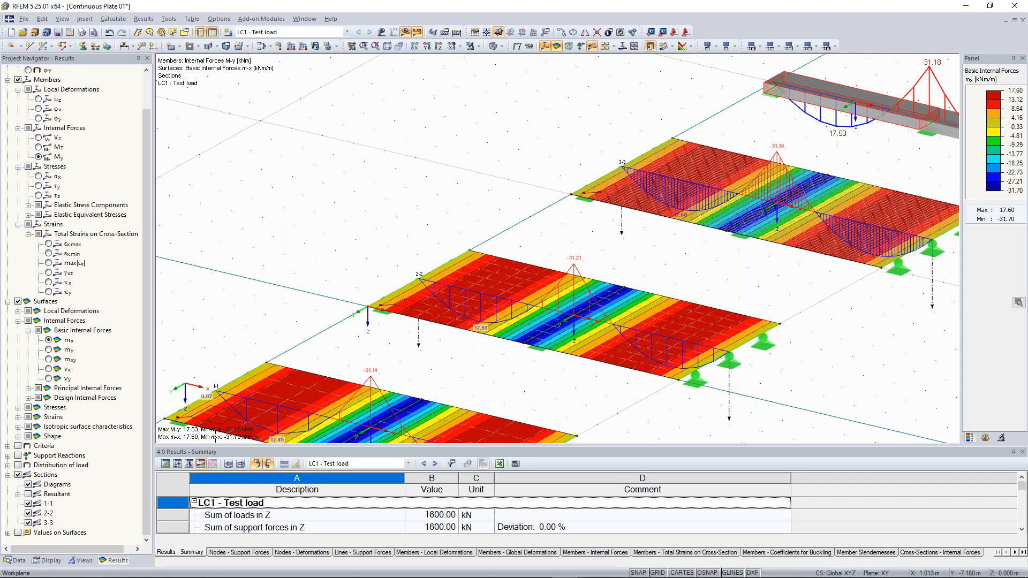
{"action": "scroll", "coordinate": [549, 231], "scroll_direction": "up", "scroll_amount": 4}
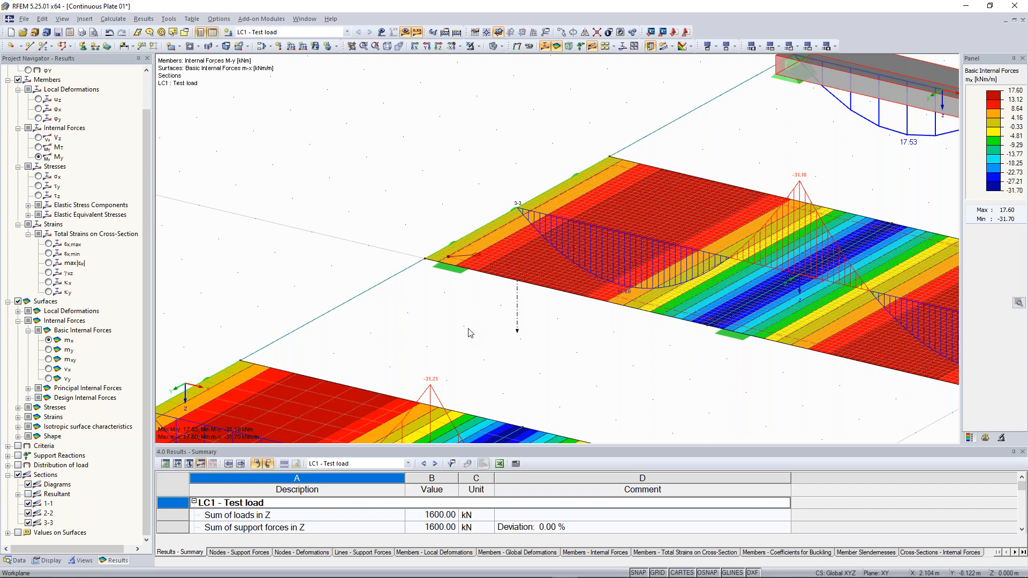
{"action": "scroll", "coordinate": [684, 142], "scroll_direction": "down", "scroll_amount": 5}
{"action": "scroll", "coordinate": [619, 204], "scroll_direction": "up", "scroll_amount": 2}
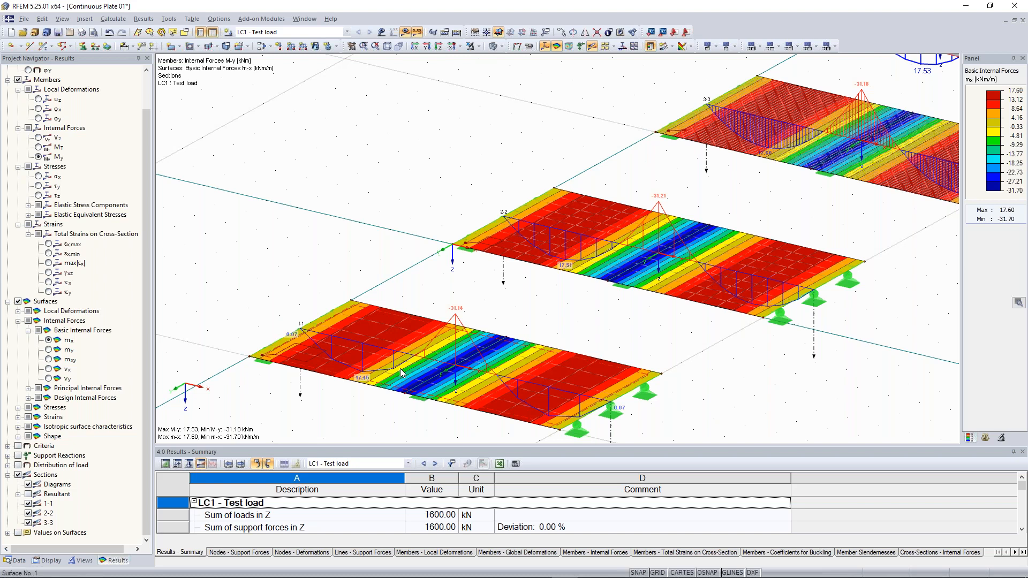
{"action": "scroll", "coordinate": [572, 276], "scroll_direction": "up", "scroll_amount": 1}
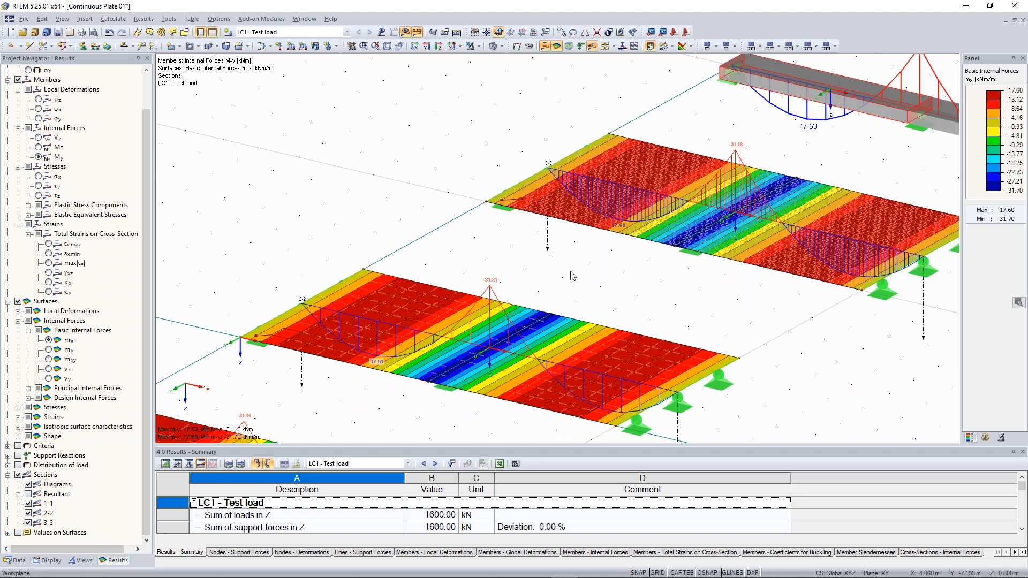
{"action": "scroll", "coordinate": [447, 263], "scroll_direction": "down", "scroll_amount": 2}
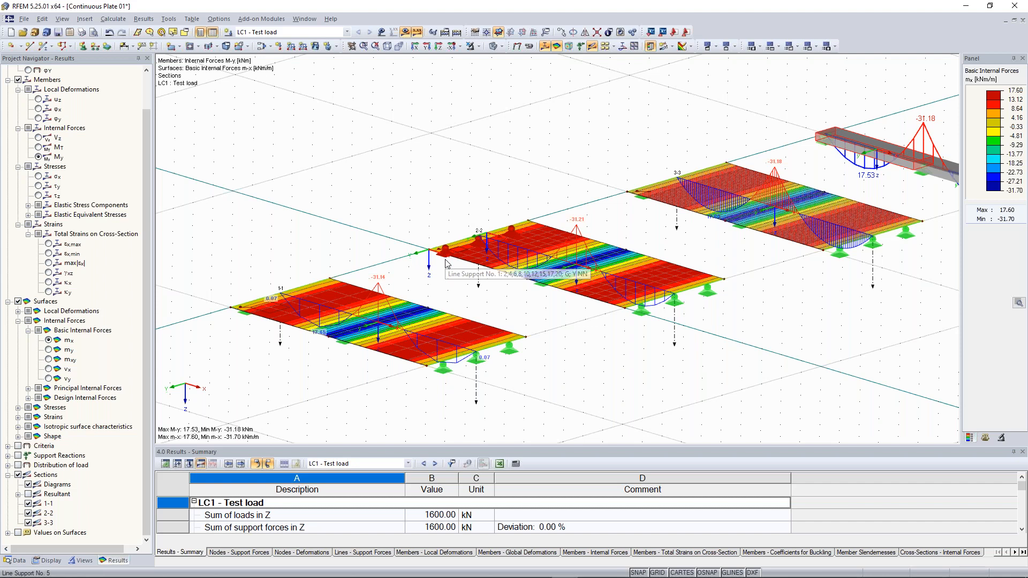
{"action": "middle_click_drag", "start_coordinate": [624, 105], "coordinate": [445, 156]}
{"action": "scroll", "coordinate": [540, 330], "scroll_direction": "up", "scroll_amount": 4}
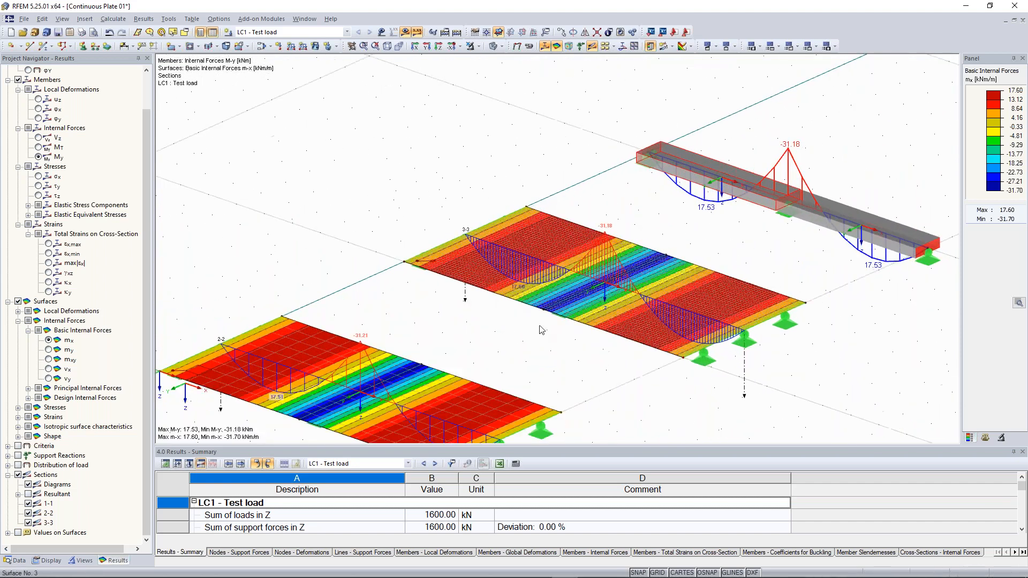
{"action": "scroll", "coordinate": [540, 331], "scroll_direction": "down", "scroll_amount": 2}
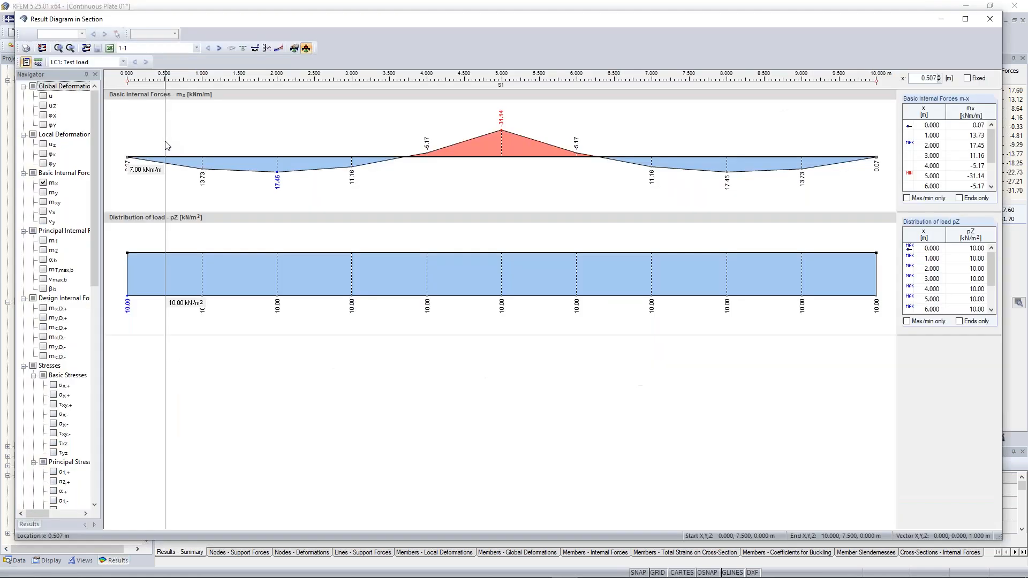
Step: View the mx result diagram of section 3-3, close the section diagram window and review all four structures together
{"action": "left_click", "coordinate": [173, 48]}
{"action": "left_click", "coordinate": [152, 72]}
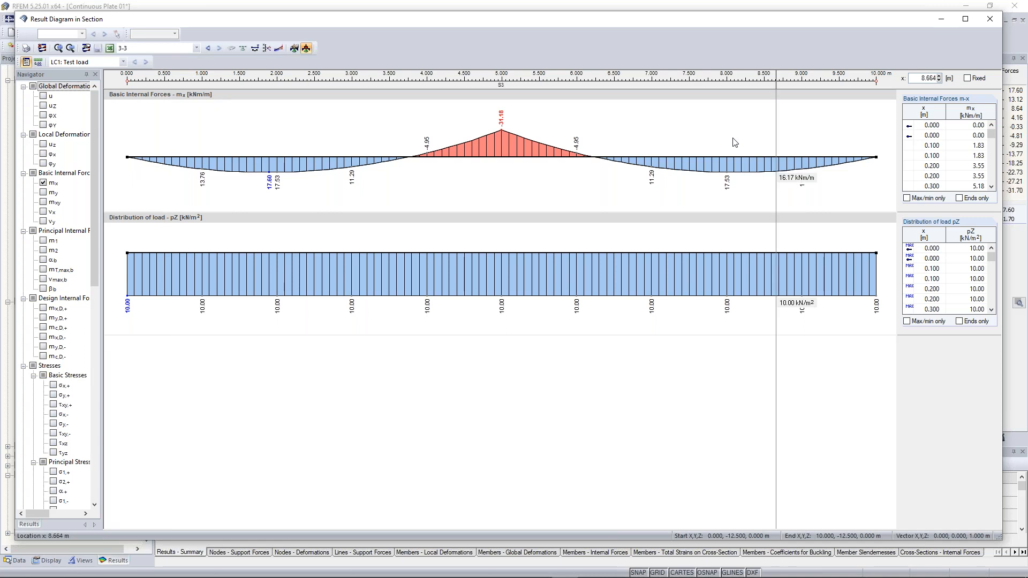
{"action": "left_click", "coordinate": [990, 25]}
{"action": "middle_click_drag", "start_coordinate": [754, 291], "coordinate": [690, 277], "text": "ctrl"}
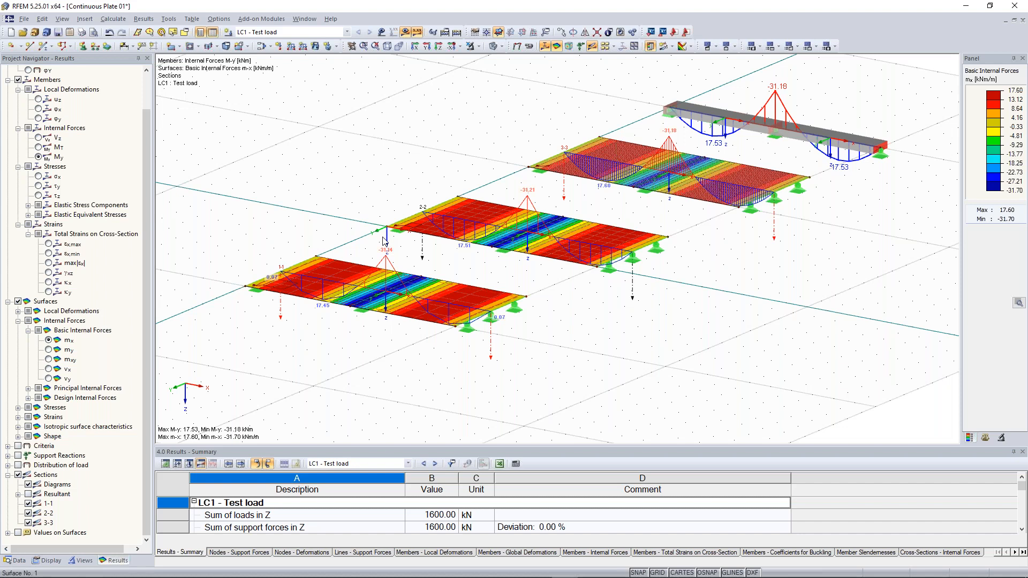
{"action": "middle_click_drag", "start_coordinate": [385, 242], "coordinate": [592, 242], "text": "ctrl"}
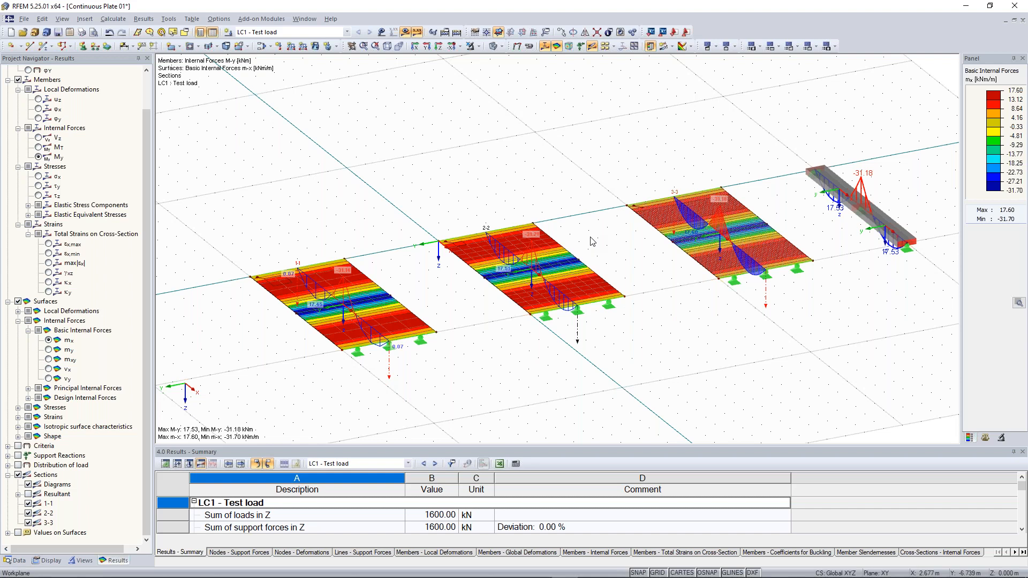
{"action": "scroll", "coordinate": [536, 241], "scroll_direction": "up", "scroll_amount": 1}
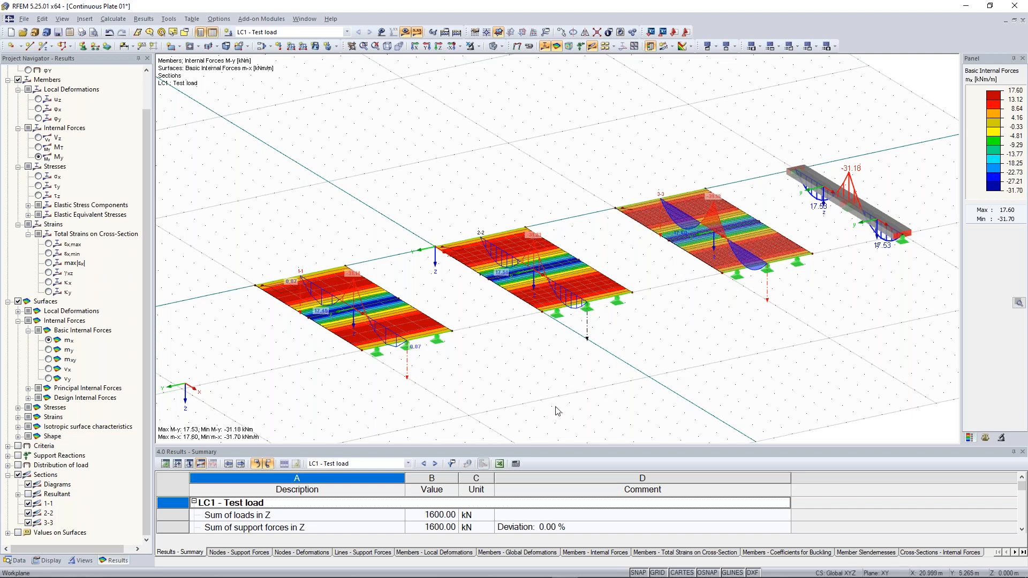
Step: Inspect the FE mesh refinement assigned to each of the three plates with the results hidden
{"action": "middle_click_drag", "start_coordinate": [472, 396], "coordinate": [654, 327], "text": "ctrl"}
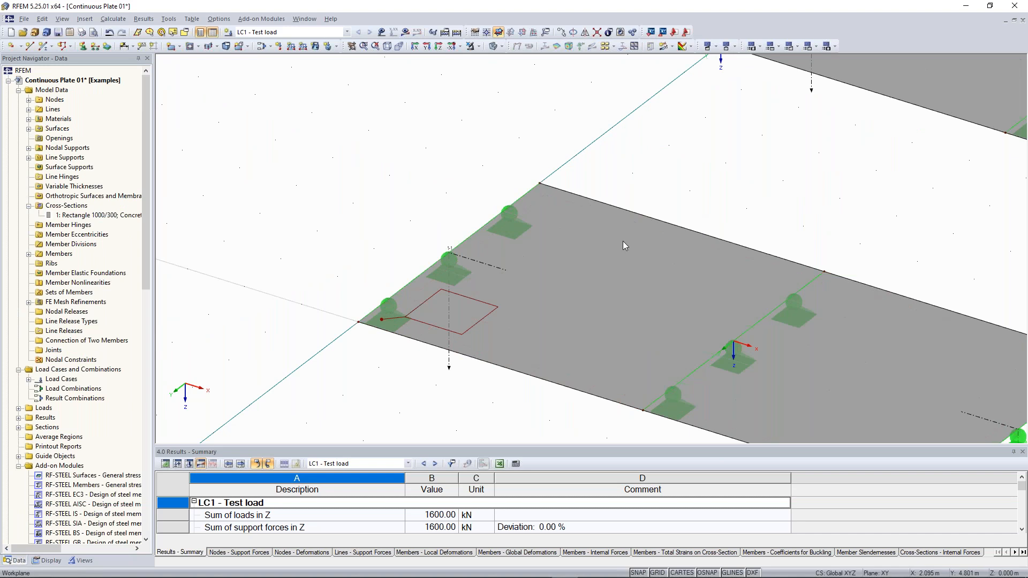
{"action": "scroll", "coordinate": [622, 241], "scroll_direction": "down", "scroll_amount": 3}
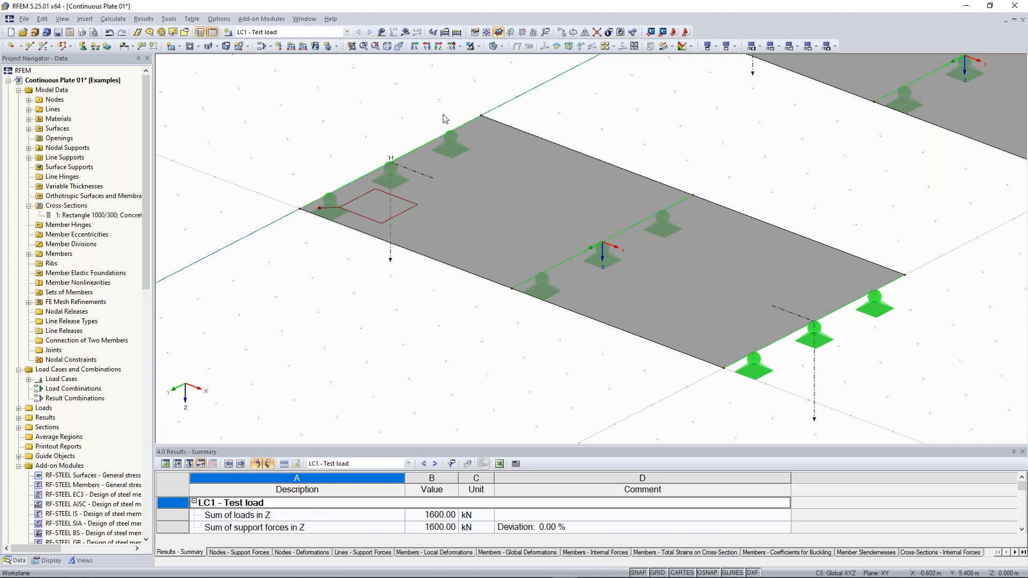
{"action": "scroll", "coordinate": [332, 273], "scroll_direction": "up", "scroll_amount": 1}
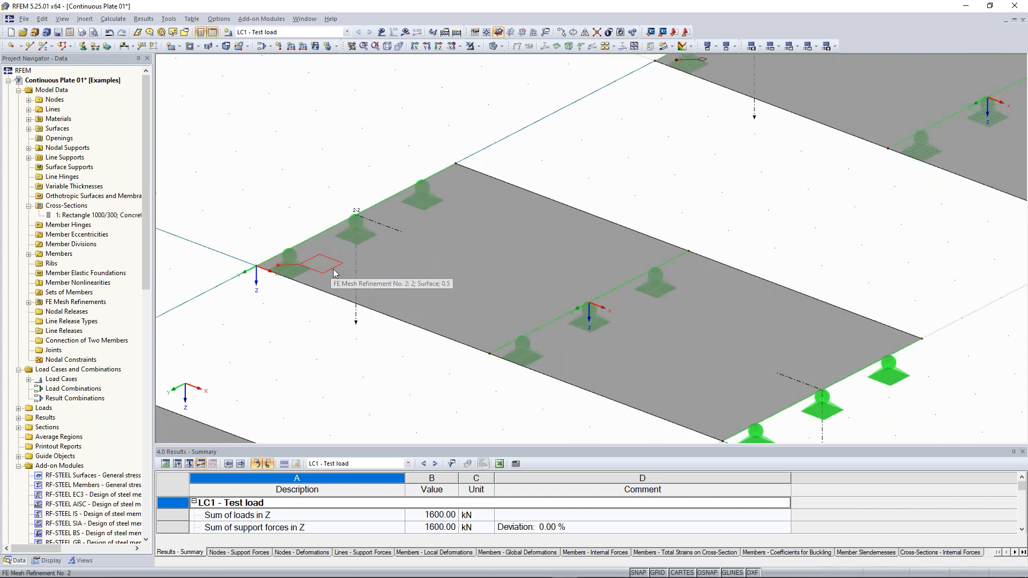
{"action": "scroll", "coordinate": [491, 208], "scroll_direction": "down", "scroll_amount": 1}
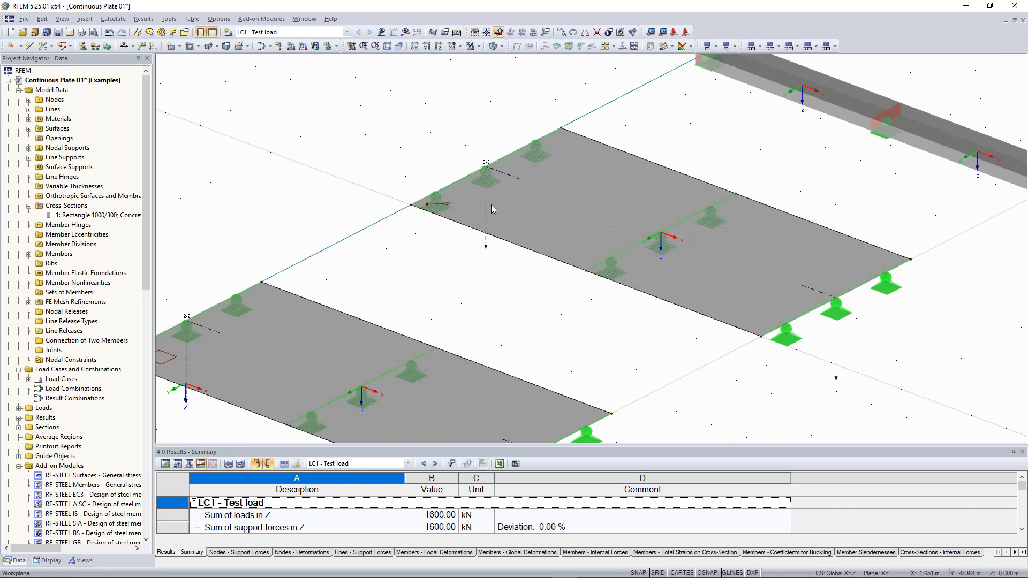
{"action": "scroll", "coordinate": [490, 206], "scroll_direction": "up", "scroll_amount": 1}
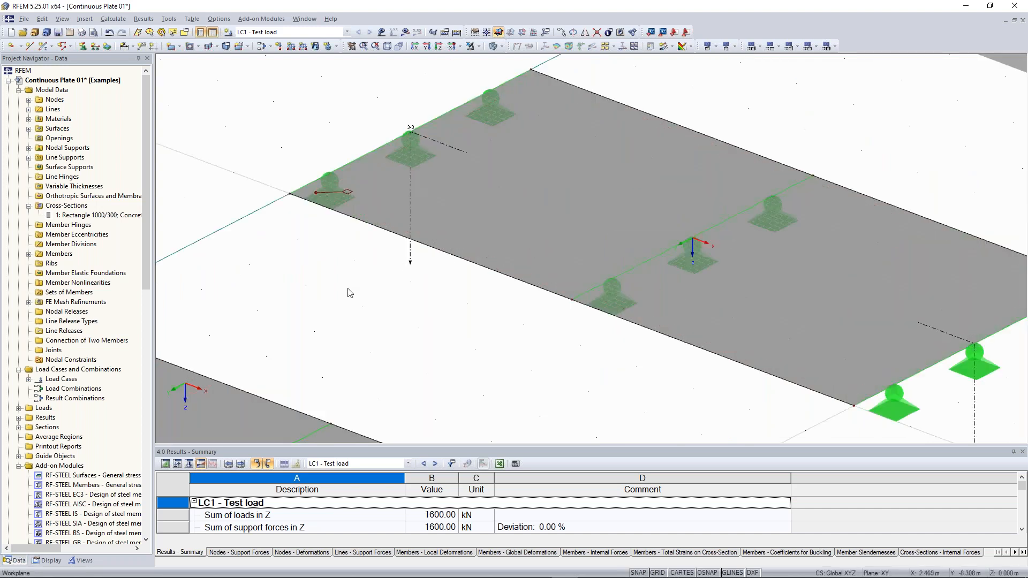
{"action": "scroll", "coordinate": [349, 292], "scroll_direction": "down", "scroll_amount": 1}
{"action": "scroll", "coordinate": [406, 233], "scroll_direction": "up", "scroll_amount": 1}
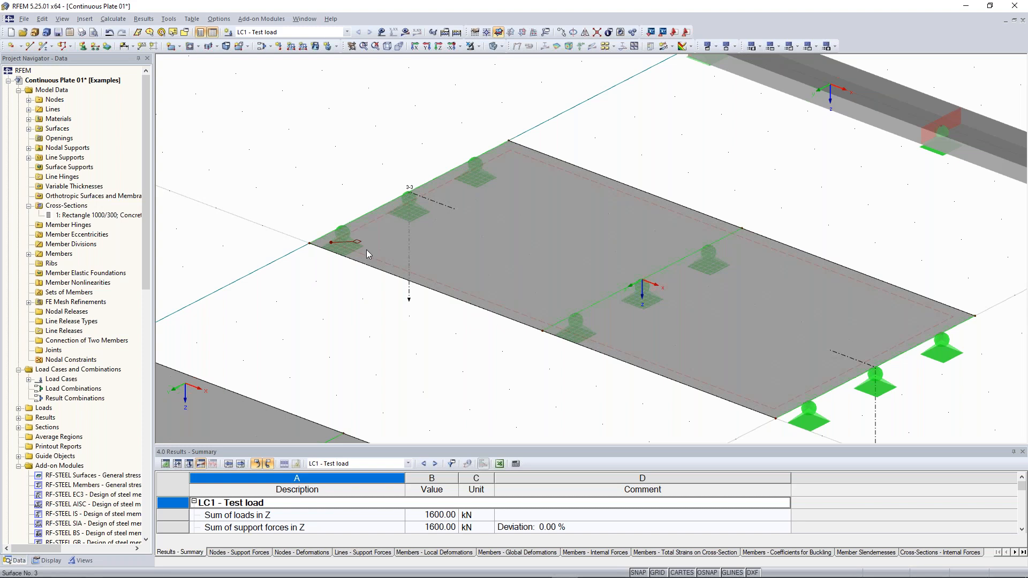
{"action": "scroll", "coordinate": [763, 326], "scroll_direction": "down", "scroll_amount": 3}
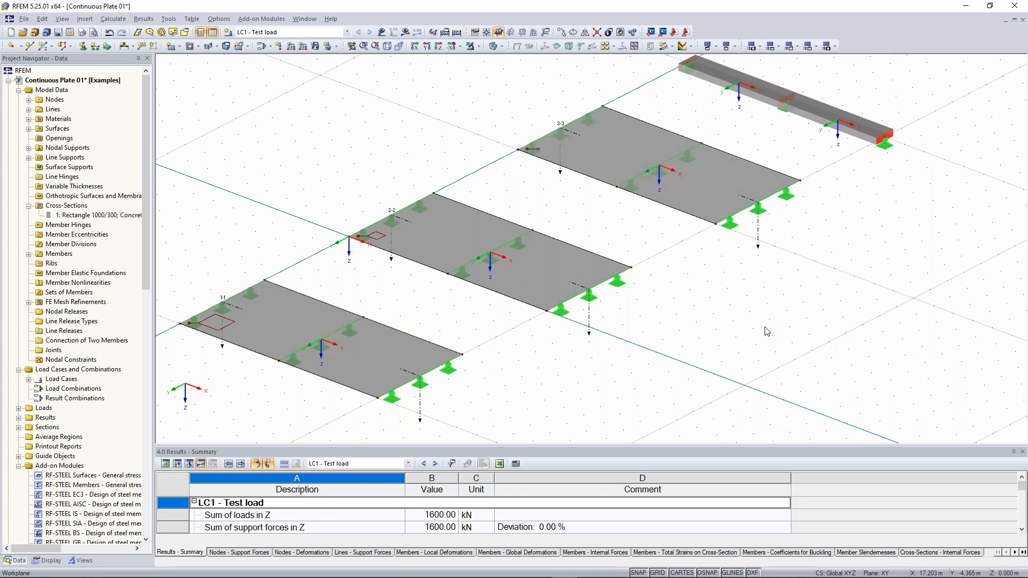
Step: Inspect the continuous beam beside the plates without results, and show its My diagram again
{"action": "middle_click_drag", "start_coordinate": [765, 331], "coordinate": [682, 325], "text": "ctrl"}
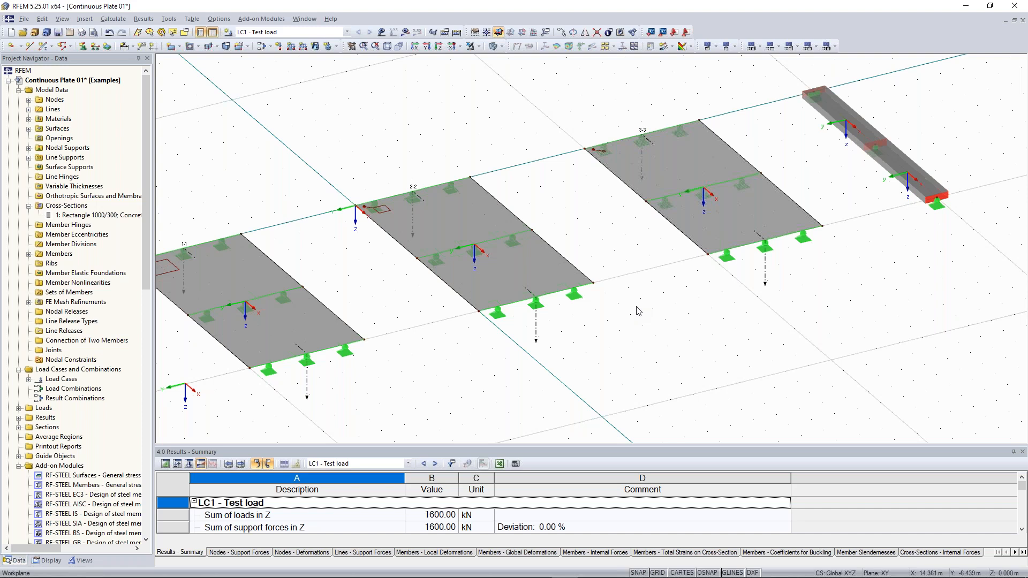
{"action": "key", "text": "alt+Tab"}
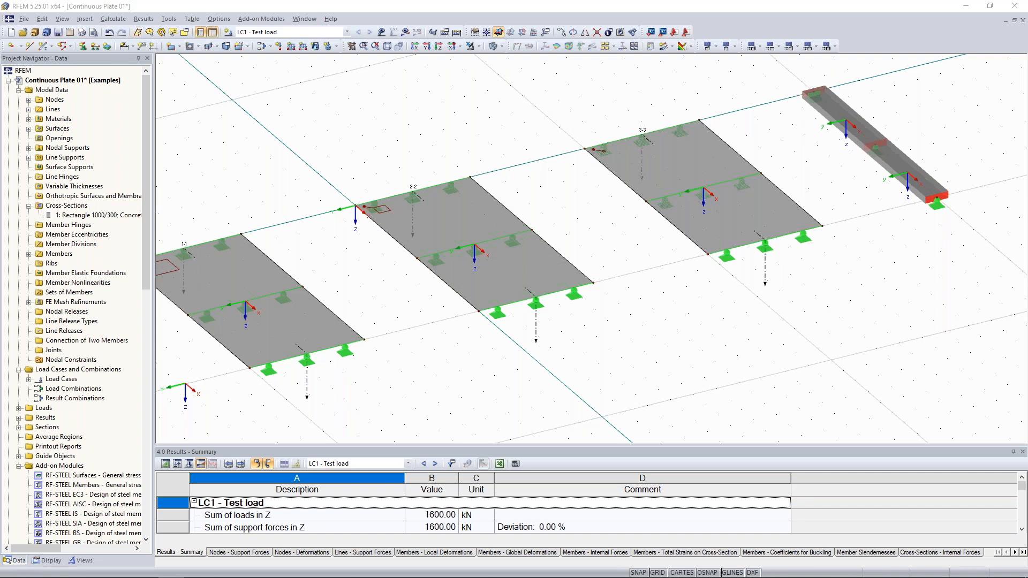
{"action": "middle_click_drag", "start_coordinate": [645, 238], "coordinate": [651, 217], "text": "ctrl"}
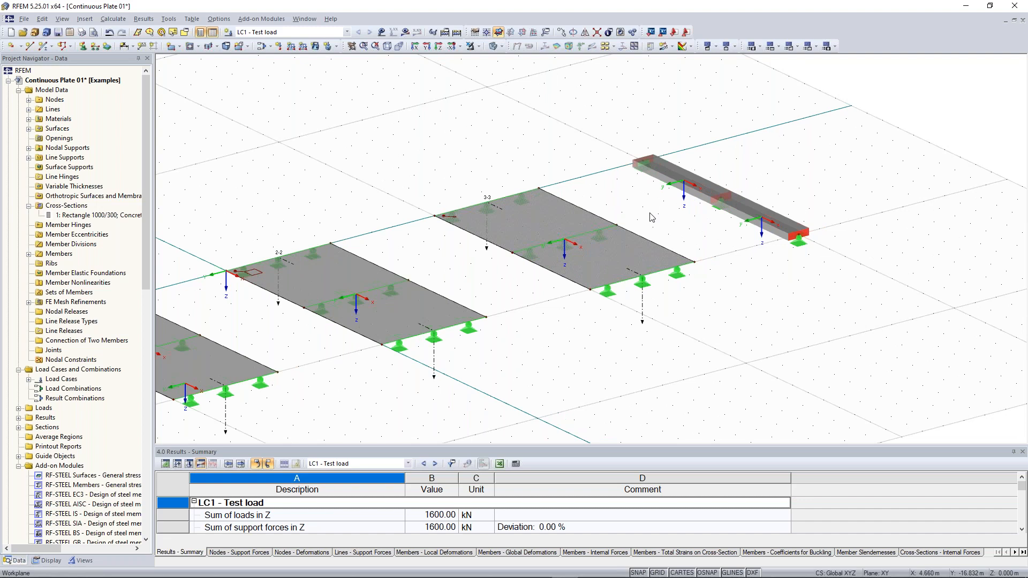
{"action": "scroll", "coordinate": [856, 185], "scroll_direction": "up", "scroll_amount": 2}
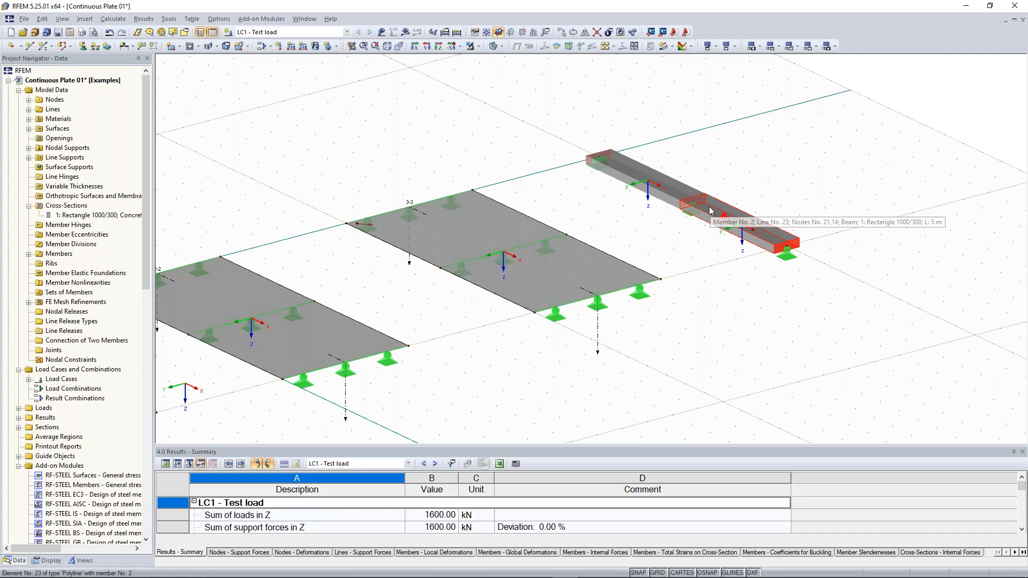
{"action": "middle_click_drag", "start_coordinate": [709, 211], "coordinate": [670, 238]}
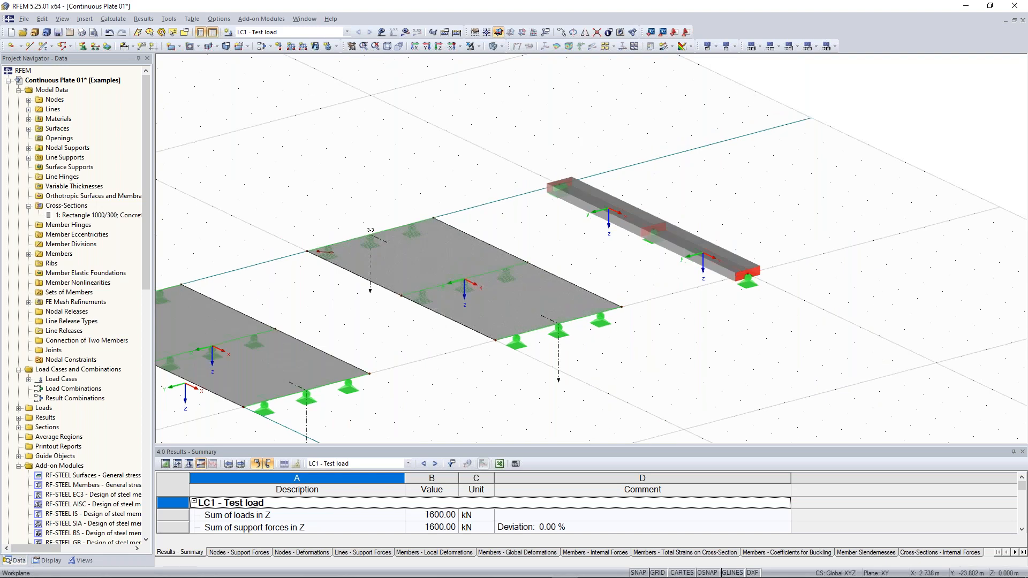
{"action": "scroll", "coordinate": [670, 238], "scroll_direction": "up", "scroll_amount": 2}
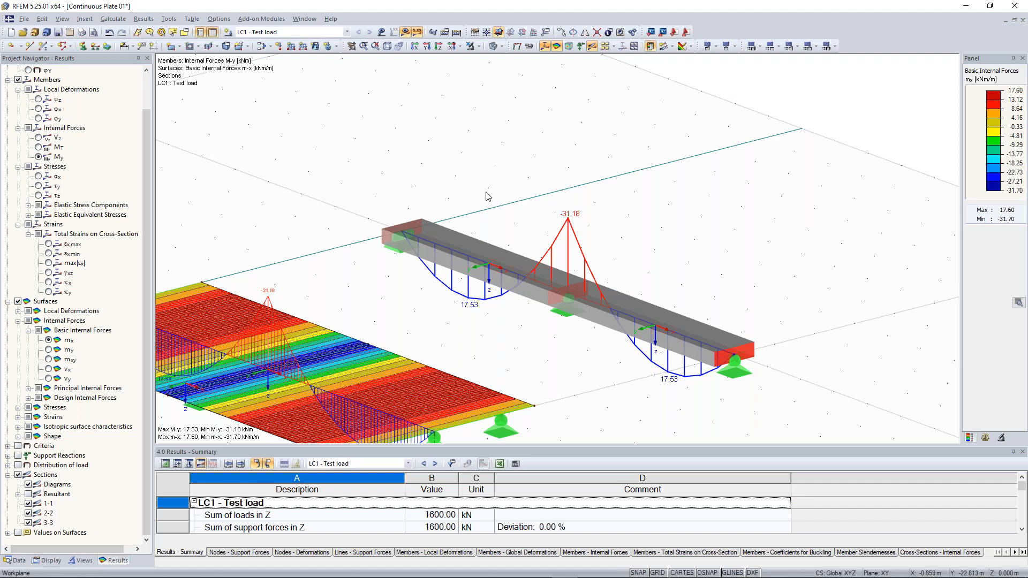
Step: Review the global calculation parameters, including member shear stiffness and plate bending theory, and close them without changes
{"action": "left_click", "coordinate": [124, 21]}
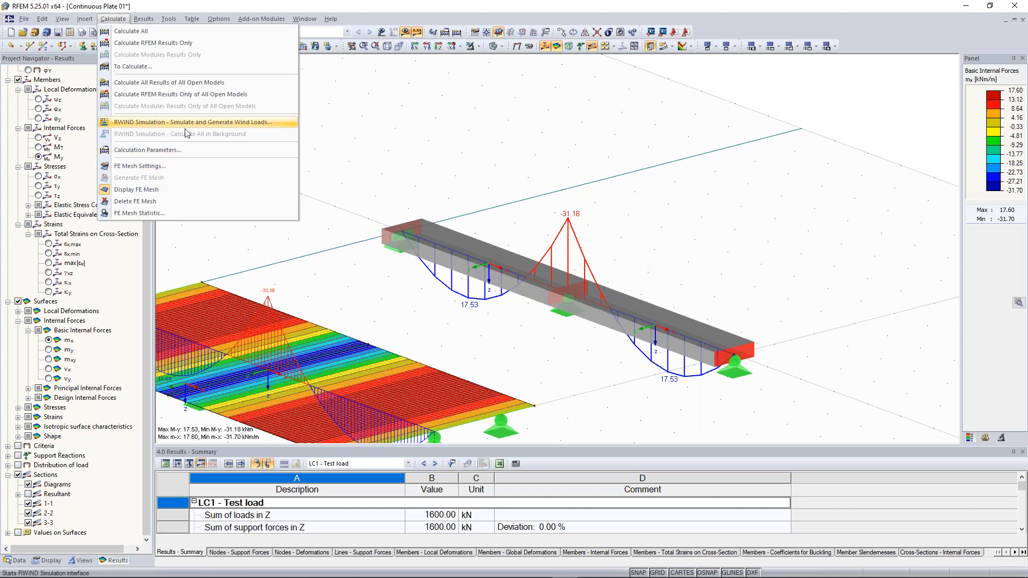
{"action": "key", "text": "Escape"}
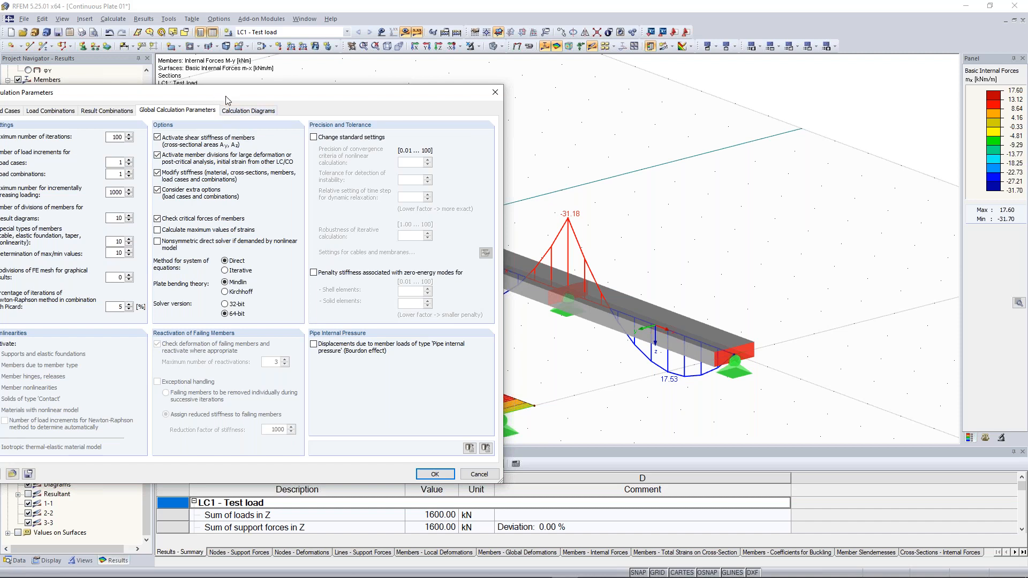
{"action": "left_click_drag", "start_coordinate": [225, 93], "coordinate": [353, 128]}
{"action": "left_click_drag", "start_coordinate": [455, 109], "coordinate": [421, 72]}
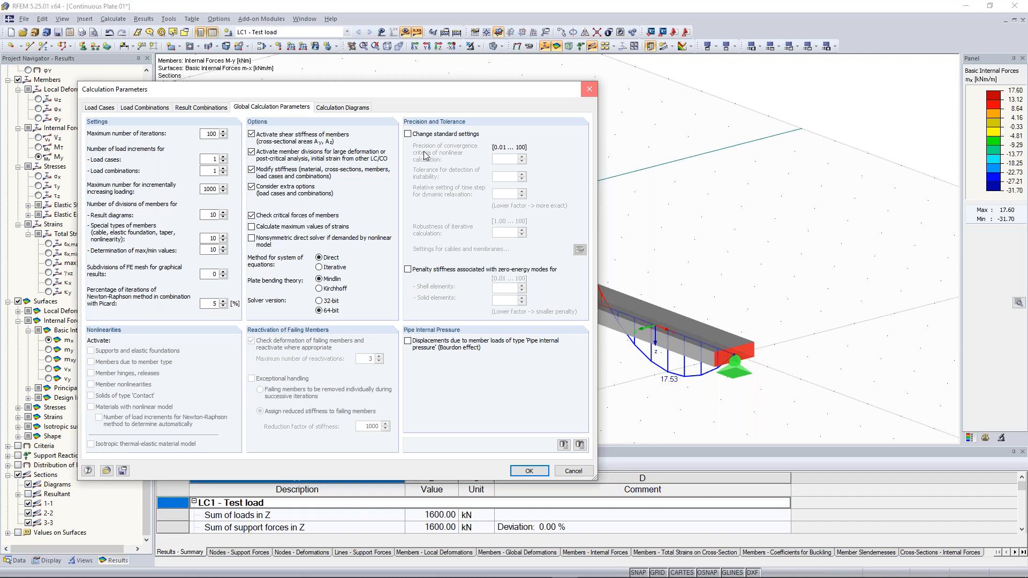
{"action": "left_click", "coordinate": [589, 90]}
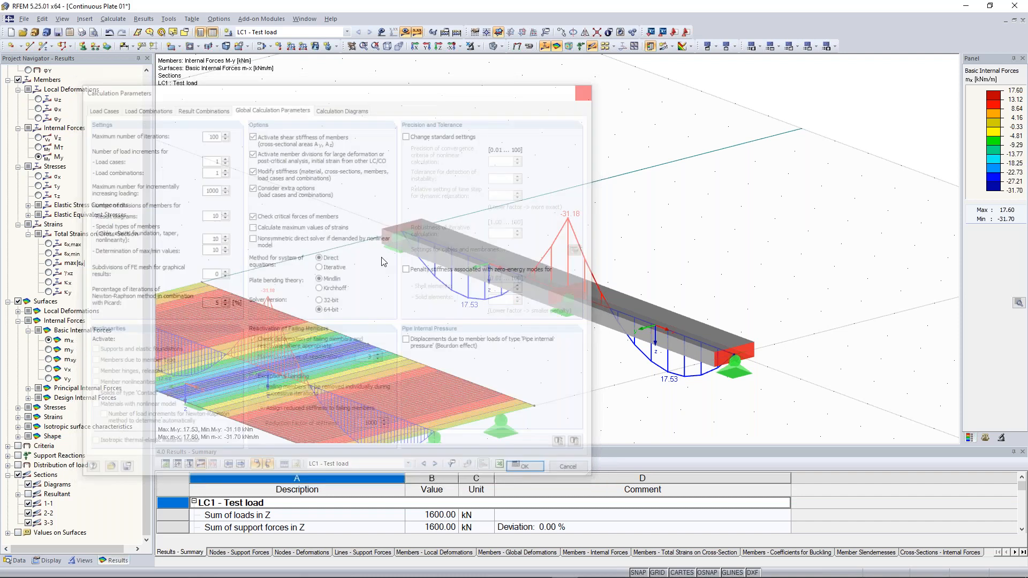
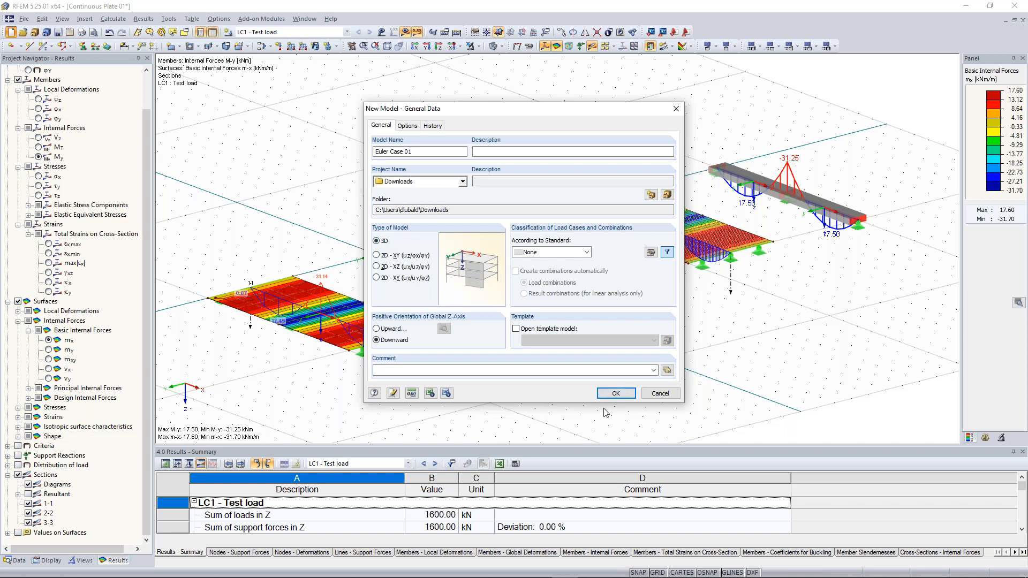
Step: Create a new 3D model named Euler Case 01 in the Downloads project with the global Z-axis downward
{"action": "left_click", "coordinate": [618, 392]}
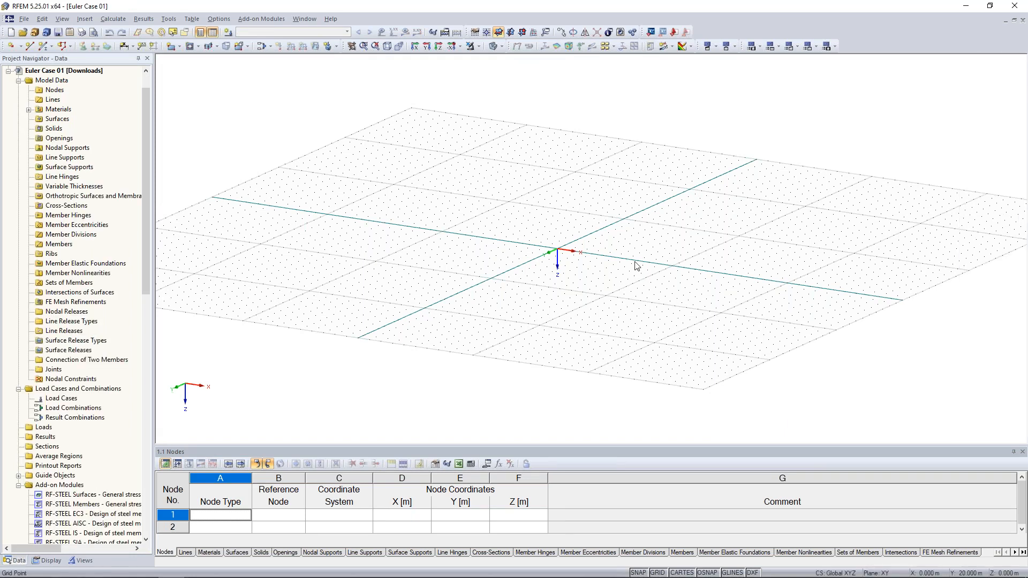
{"action": "scroll", "coordinate": [656, 240], "scroll_direction": "up", "scroll_amount": 1}
{"action": "scroll", "coordinate": [596, 203], "scroll_direction": "up", "scroll_amount": 2}
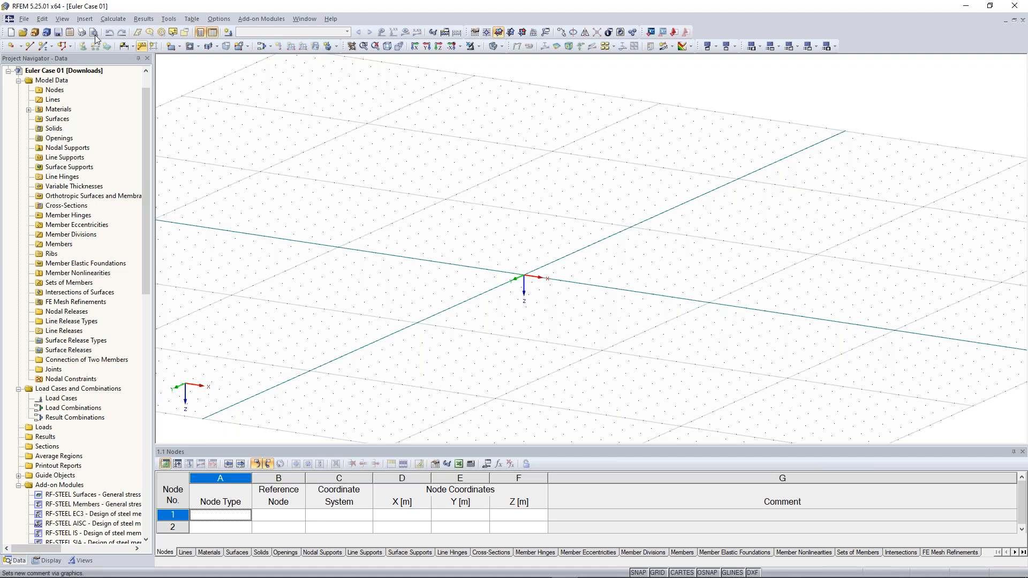
Step: Start a new beam member and choose the rolled I-section HEB 300 from the cross-section library for it
{"action": "left_click", "coordinate": [43, 46]}
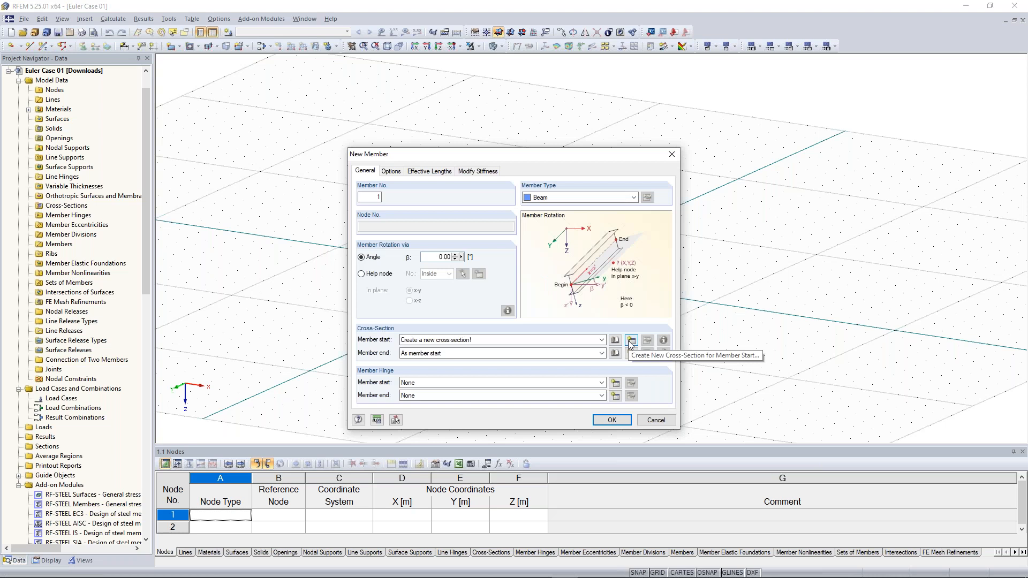
{"action": "left_click", "coordinate": [630, 342]}
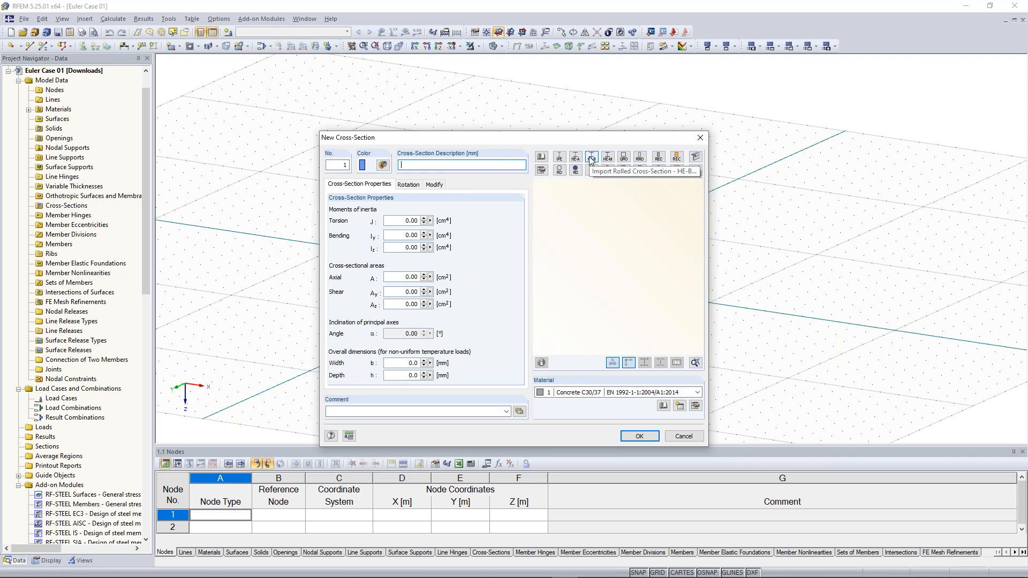
{"action": "left_click", "coordinate": [544, 156]}
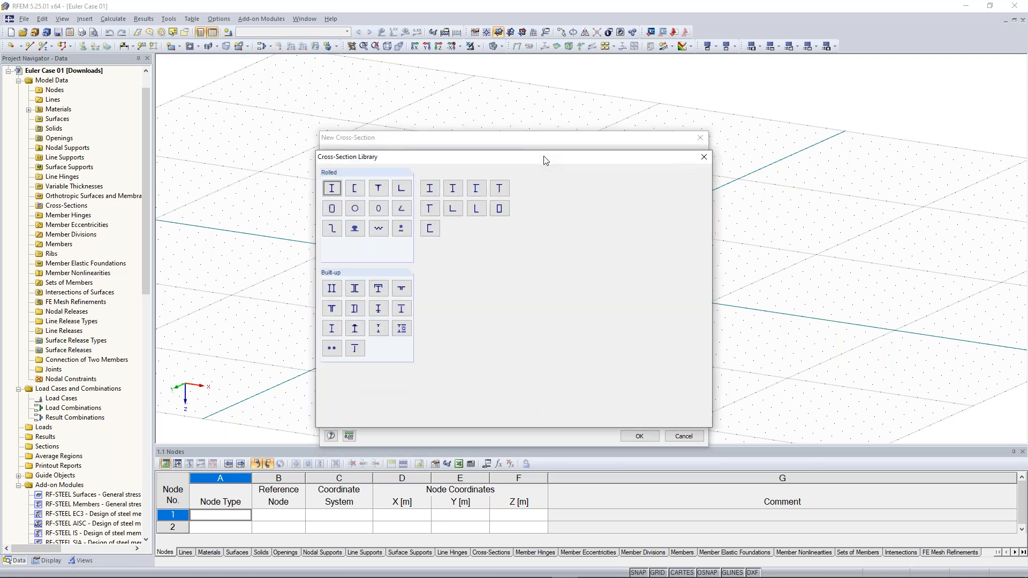
{"action": "left_click", "coordinate": [331, 188]}
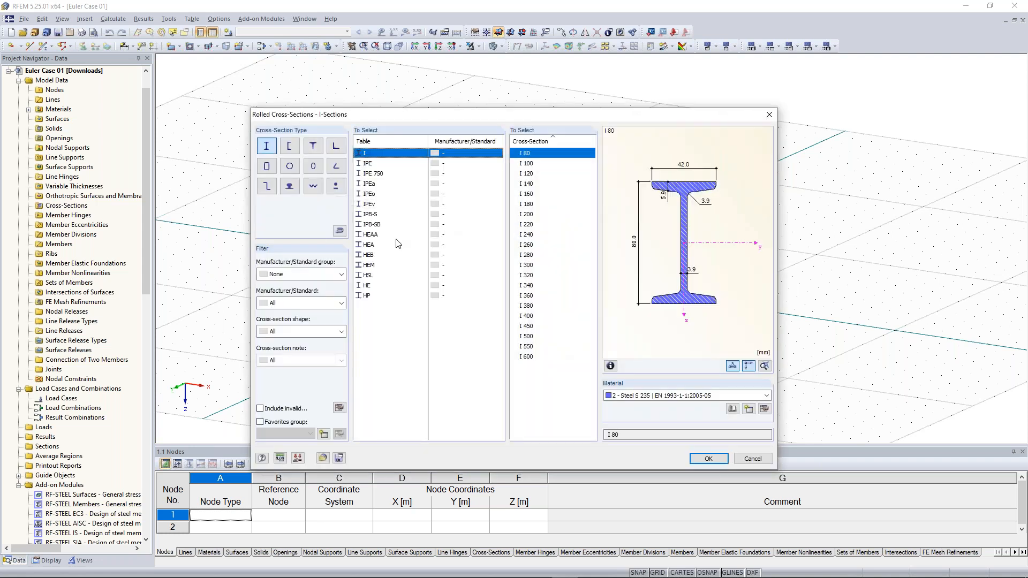
{"action": "left_click", "coordinate": [376, 256]}
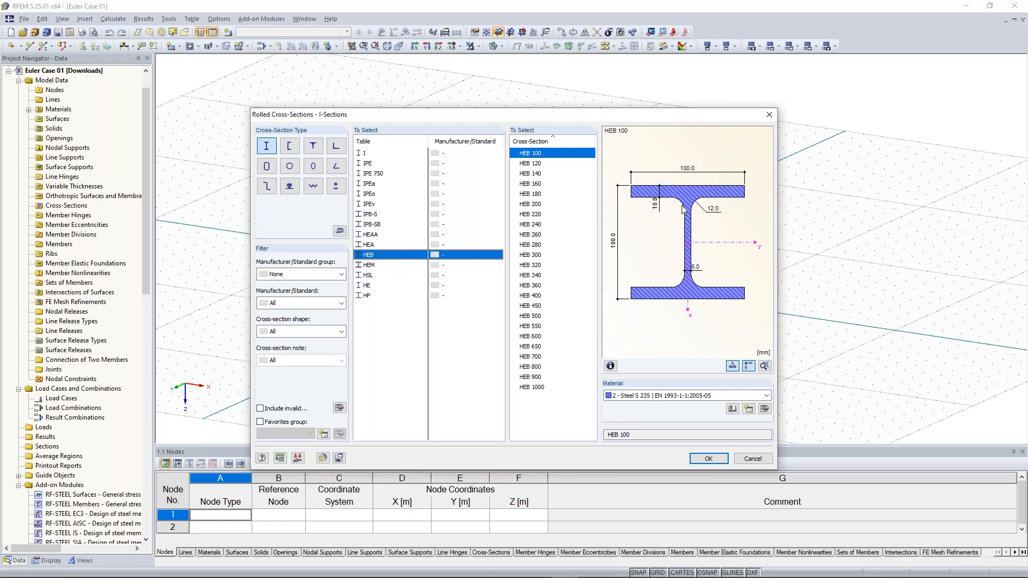
{"action": "left_click", "coordinate": [538, 258]}
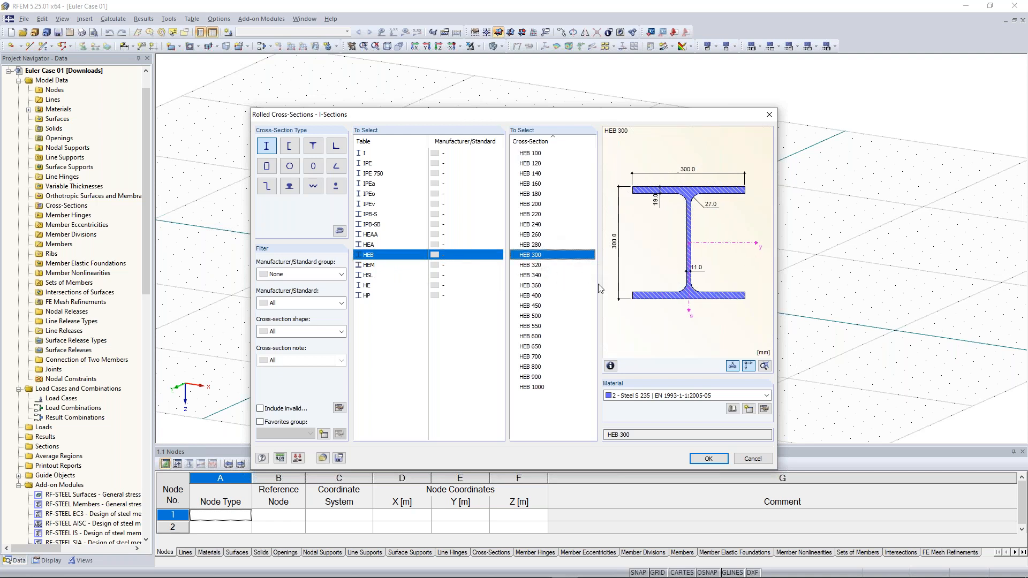
Step: Assign Steel S 235 to EN 1993-1-1:2005-05 from the material library and confirm the new cross-section for the member start
{"action": "left_click", "coordinate": [668, 396]}
{"action": "left_click", "coordinate": [667, 397]}
{"action": "left_click", "coordinate": [642, 398]}
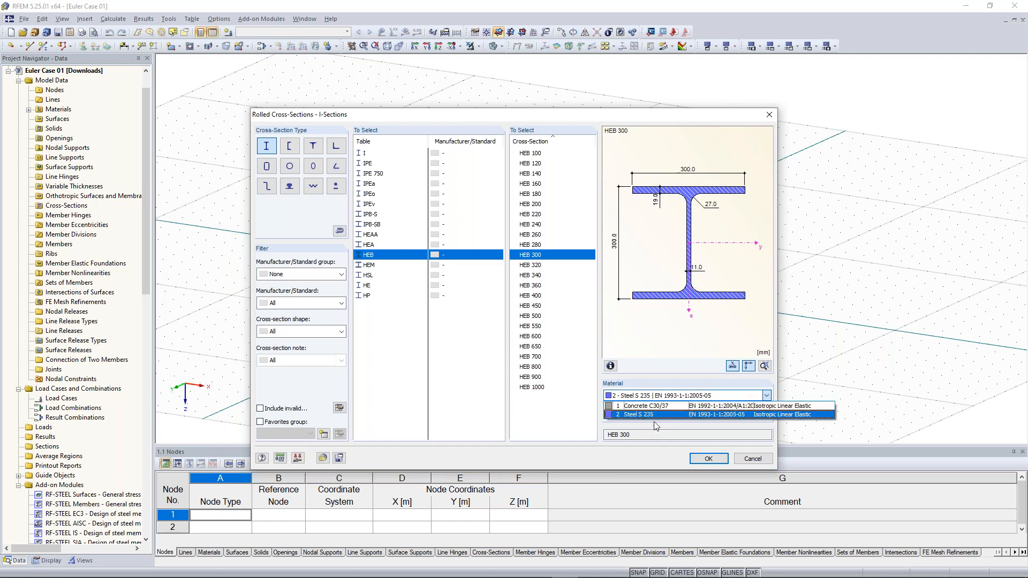
{"action": "left_click", "coordinate": [642, 415]}
{"action": "left_click", "coordinate": [769, 410]}
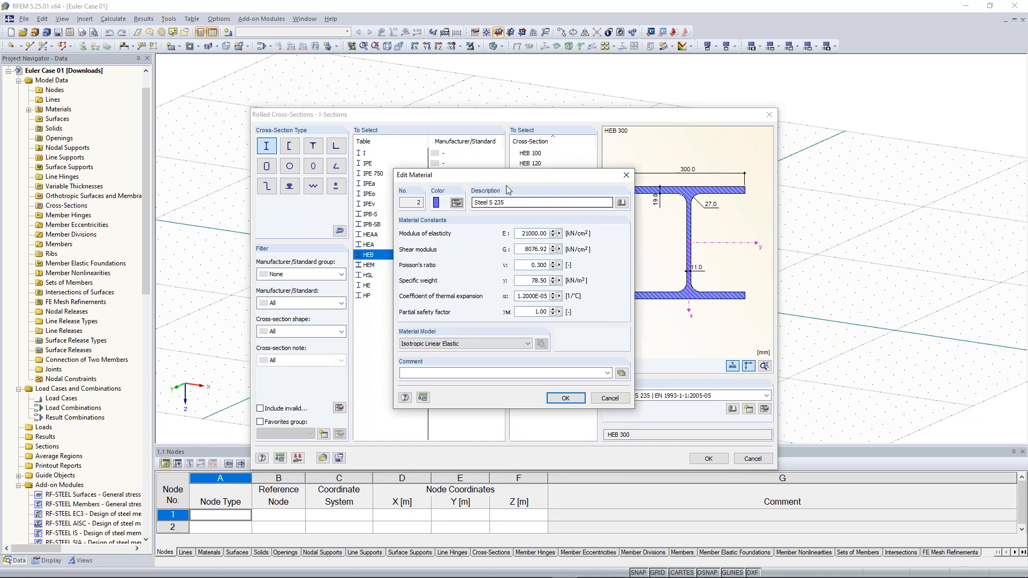
{"action": "left_click", "coordinate": [525, 202]}
{"action": "left_click", "coordinate": [525, 202]}
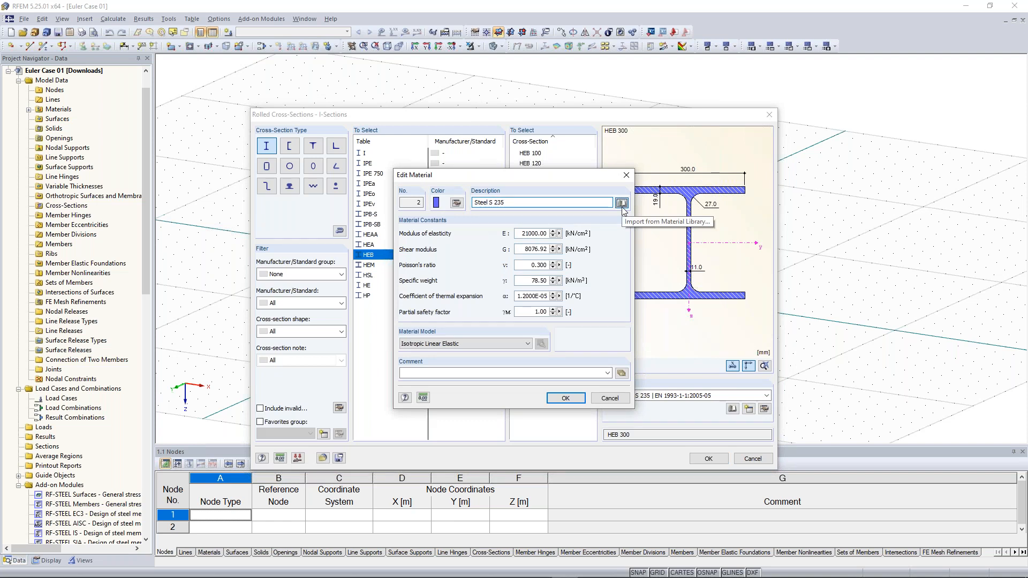
{"action": "left_click", "coordinate": [621, 203]}
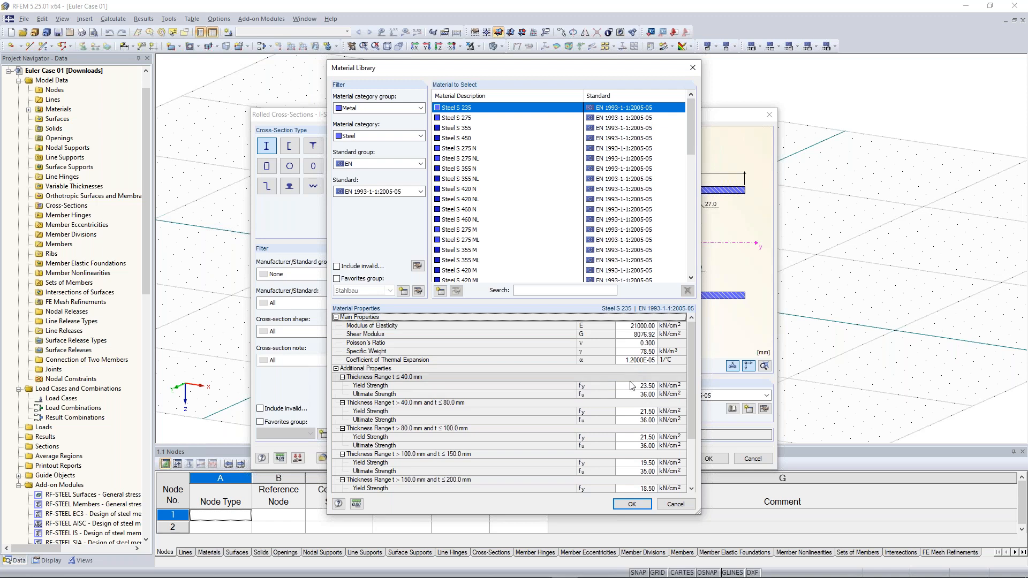
{"action": "left_click", "coordinate": [631, 504]}
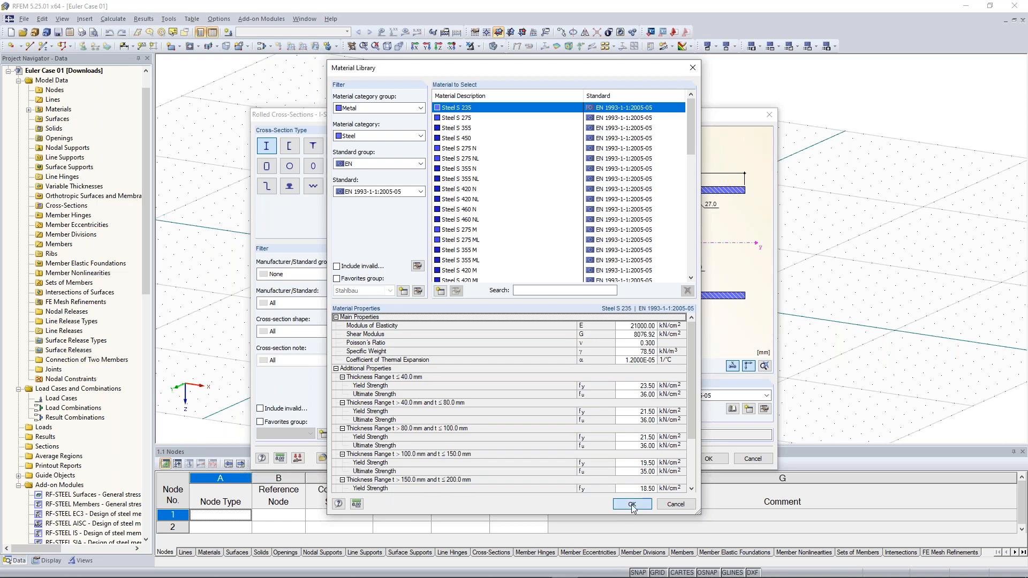
{"action": "left_click", "coordinate": [565, 398]}
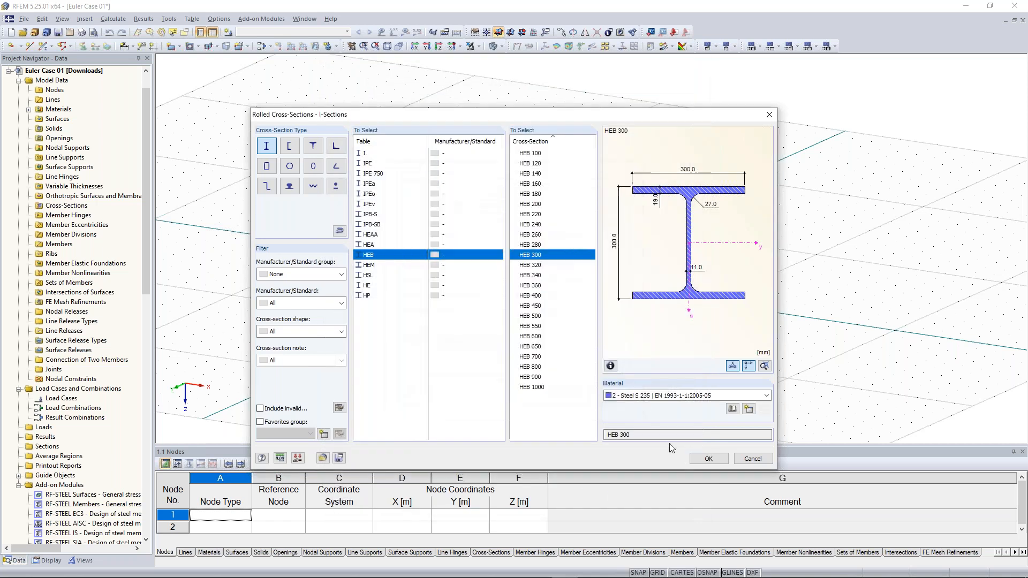
{"action": "left_click", "coordinate": [708, 458]}
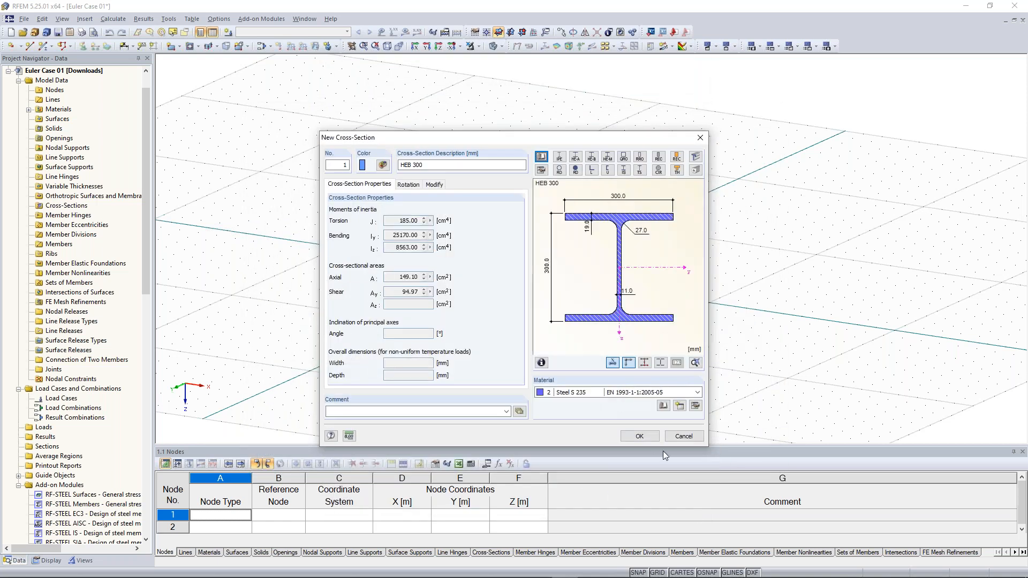
{"action": "left_click", "coordinate": [640, 436]}
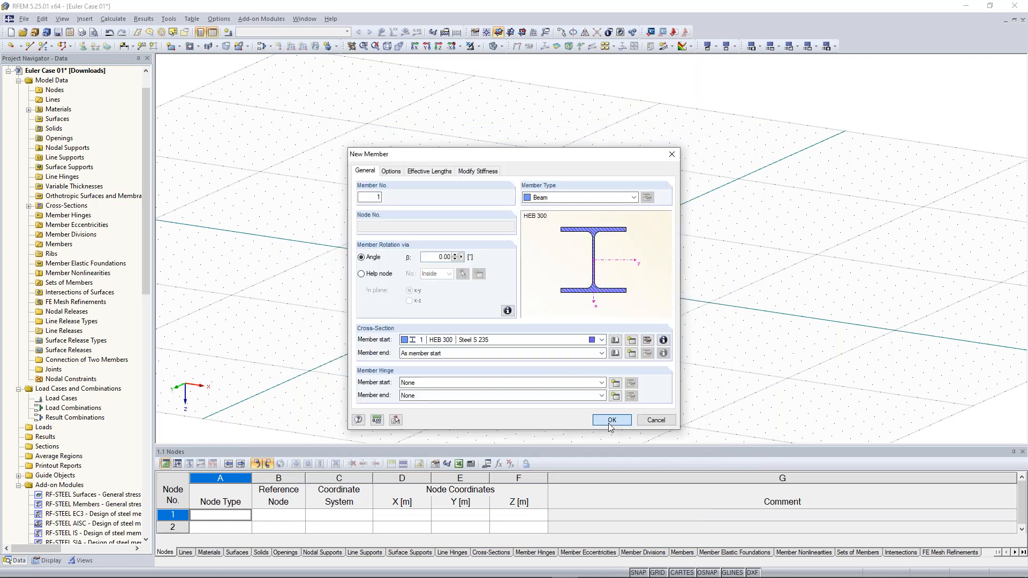
Step: Place the member vertically from the origin to Z = -10 m, and set XY as the work plane again
{"action": "key", "text": "Return"}
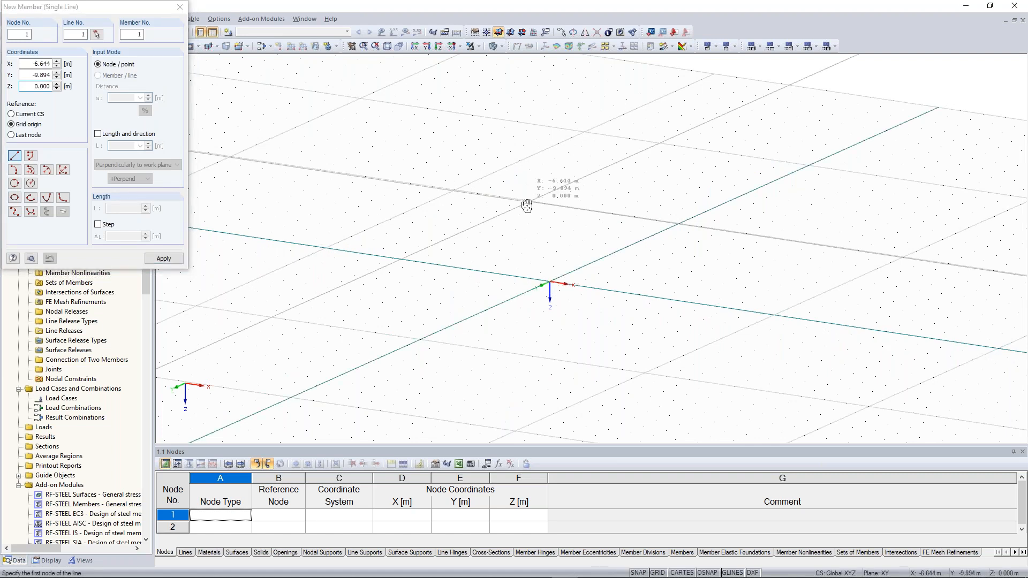
{"action": "middle_click_drag", "start_coordinate": [527, 206], "coordinate": [507, 233]}
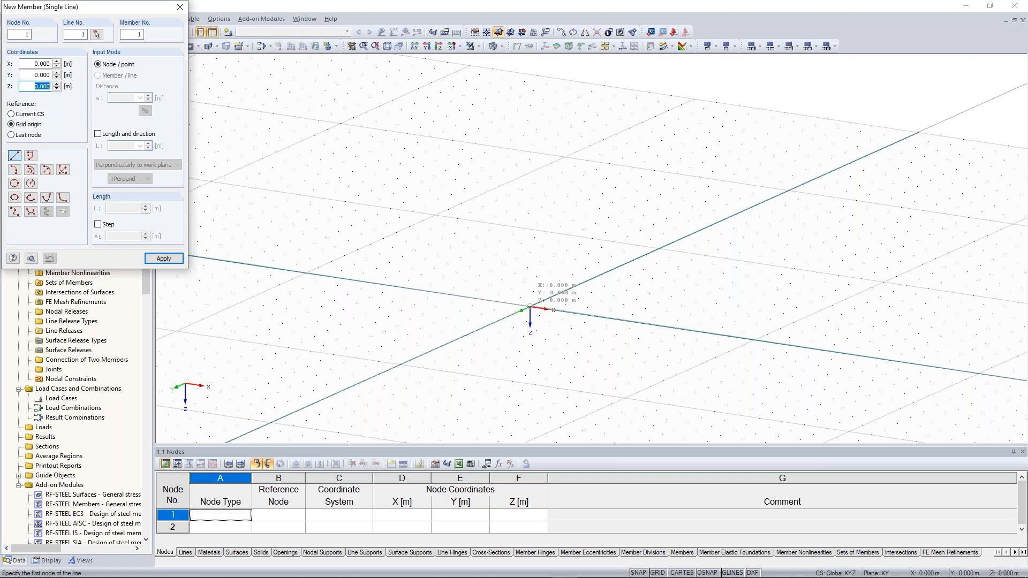
{"action": "left_click", "coordinate": [529, 306]}
{"action": "middle_click_drag", "start_coordinate": [529, 307], "coordinate": [516, 188], "text": "ctrl"}
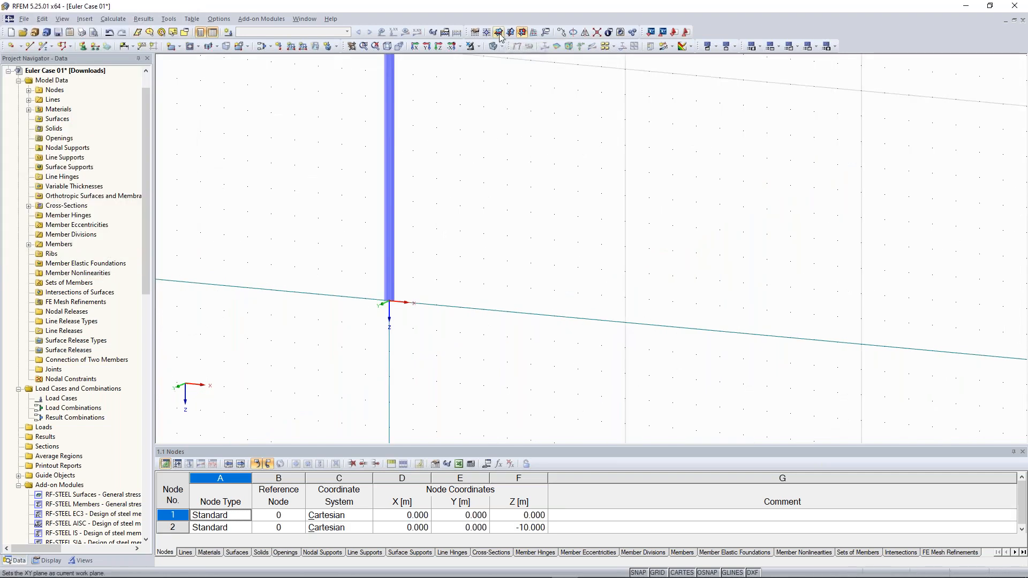
{"action": "left_click", "coordinate": [499, 34]}
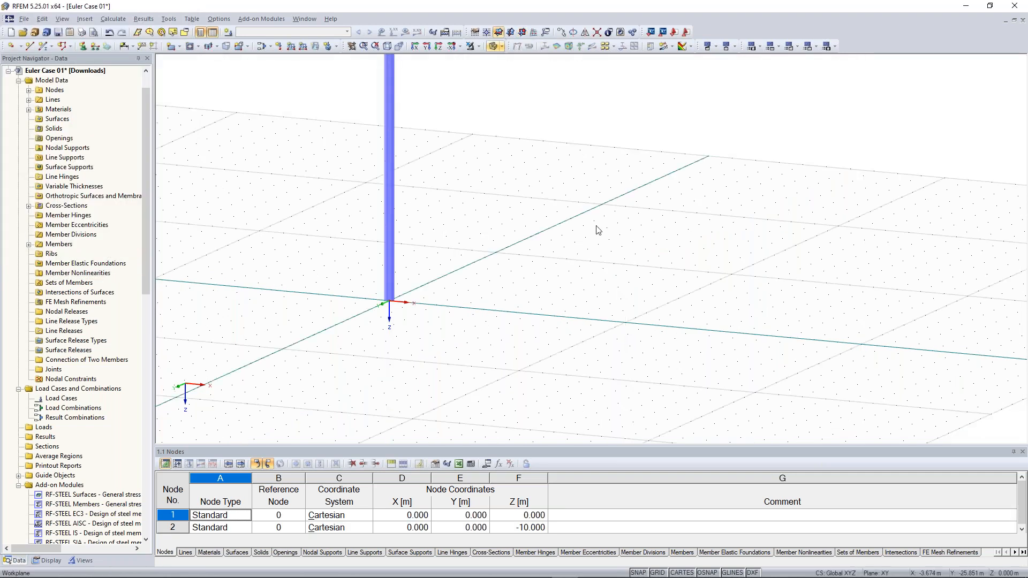
{"action": "scroll", "coordinate": [592, 225], "scroll_direction": "down", "scroll_amount": 1}
{"action": "middle_click_drag", "start_coordinate": [592, 225], "coordinate": [509, 250]}
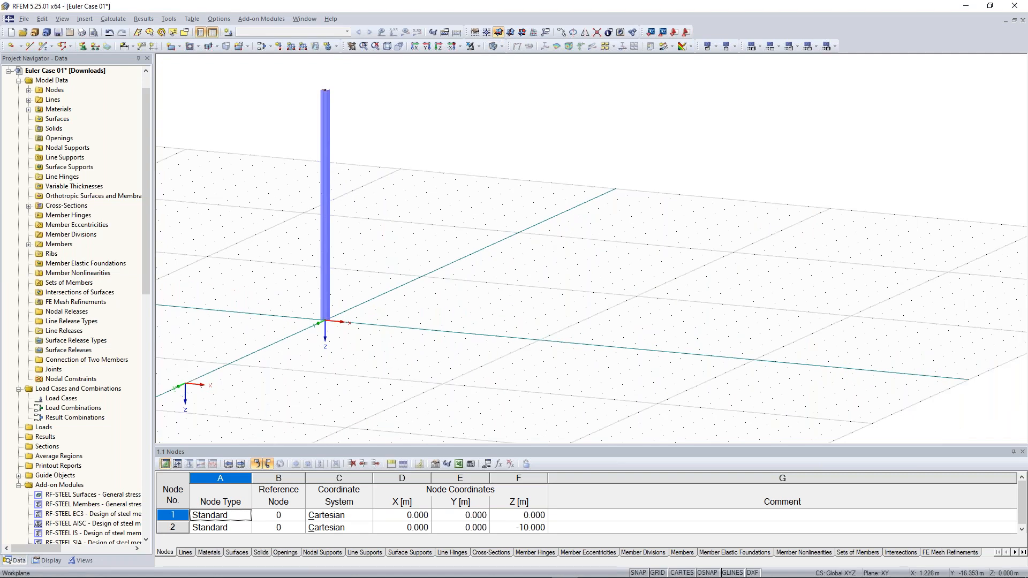
{"action": "left_click", "coordinate": [42, 47]}
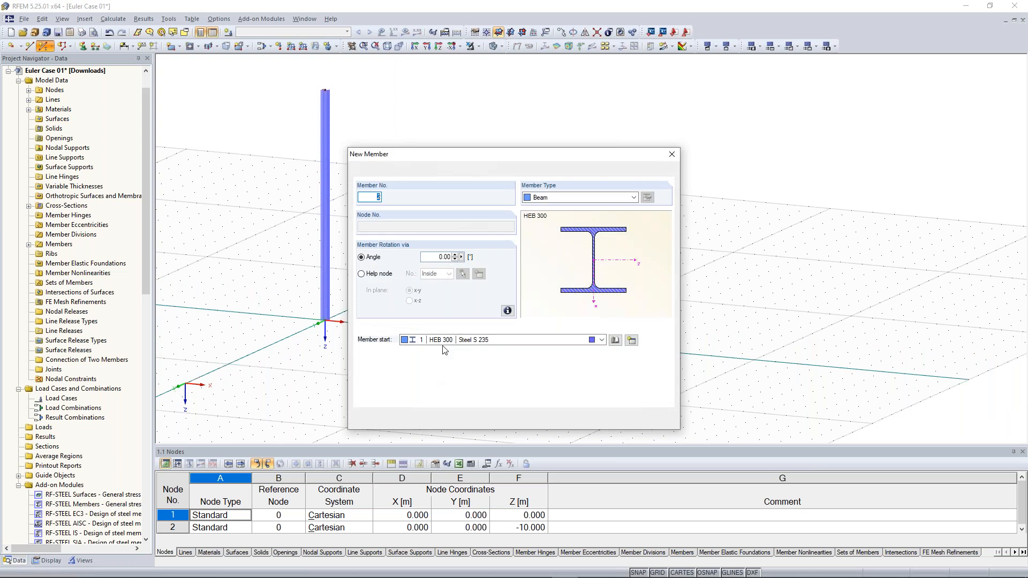
{"action": "left_click", "coordinate": [604, 422]}
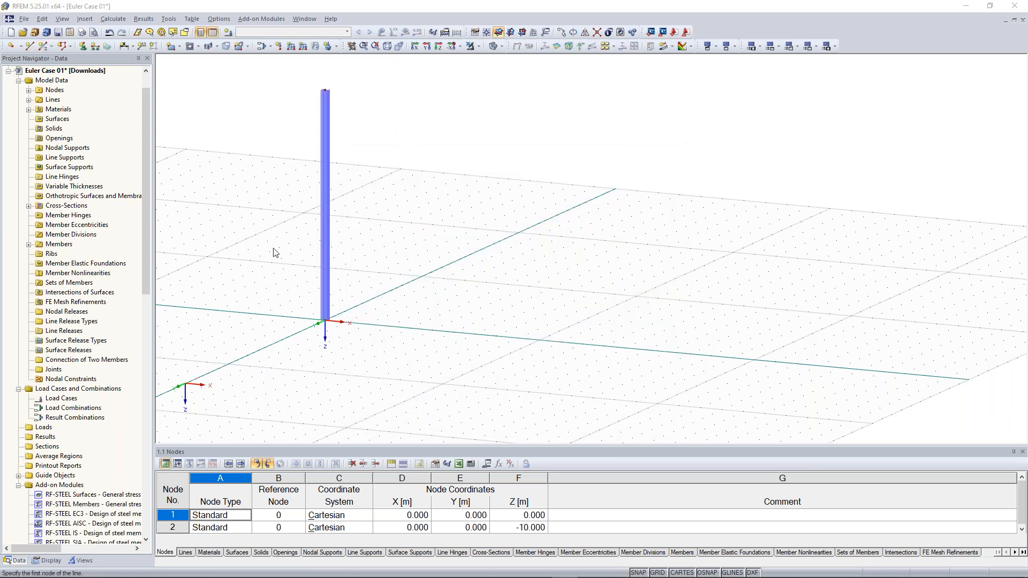
{"action": "left_click", "coordinate": [134, 136]}
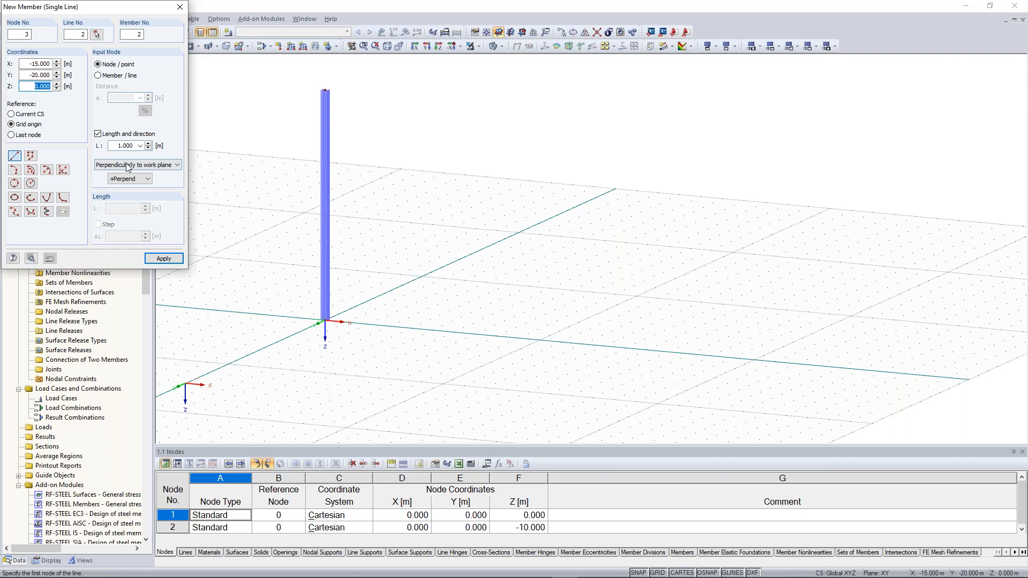
{"action": "left_click", "coordinate": [128, 178]}
{"action": "right_click", "coordinate": [369, 322]}
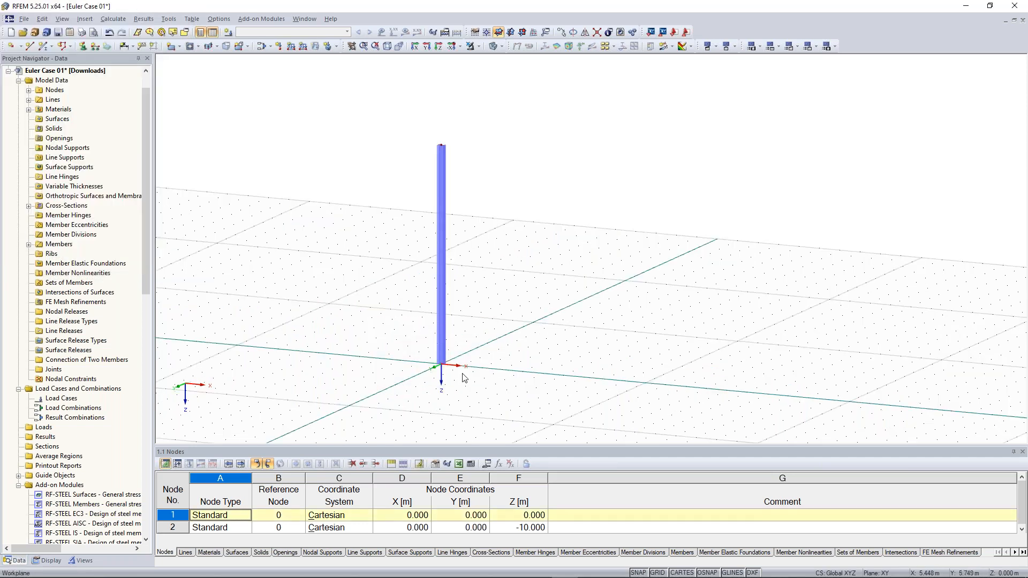
Step: Assign a rigid nodal support to node 1 at the base of the column
{"action": "left_click", "coordinate": [87, 48]}
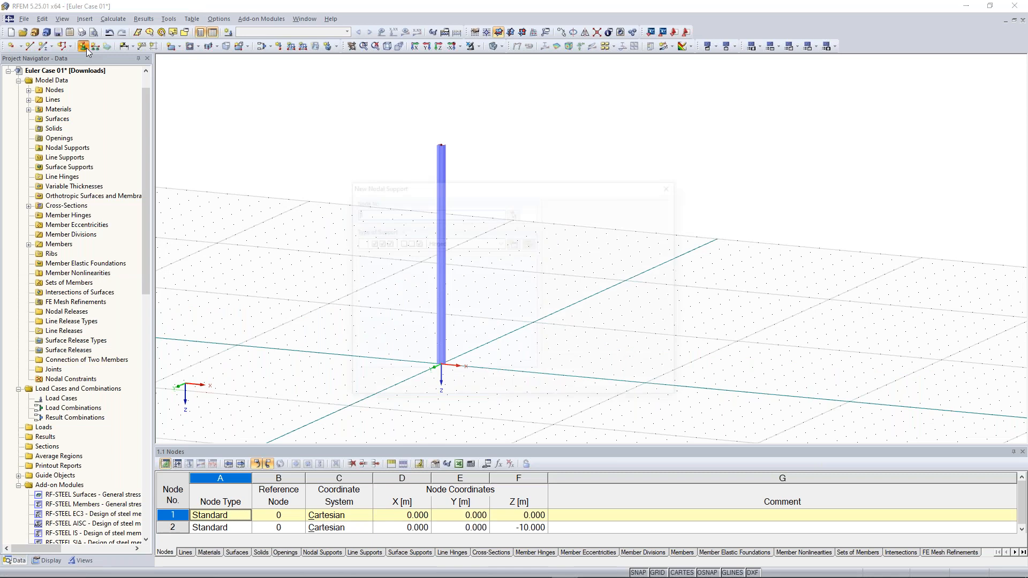
{"action": "left_click", "coordinate": [501, 243]}
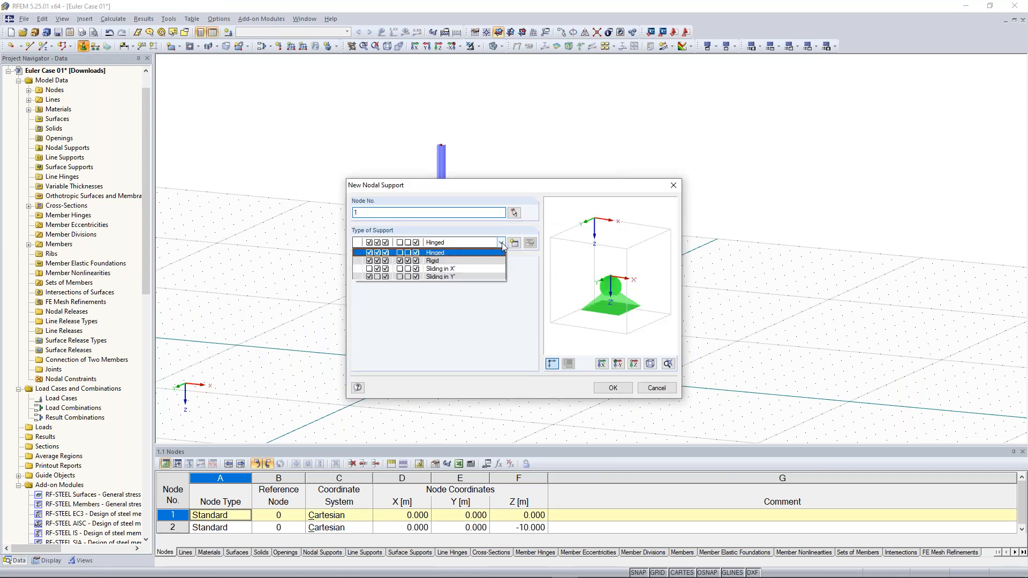
{"action": "left_click", "coordinate": [484, 260]}
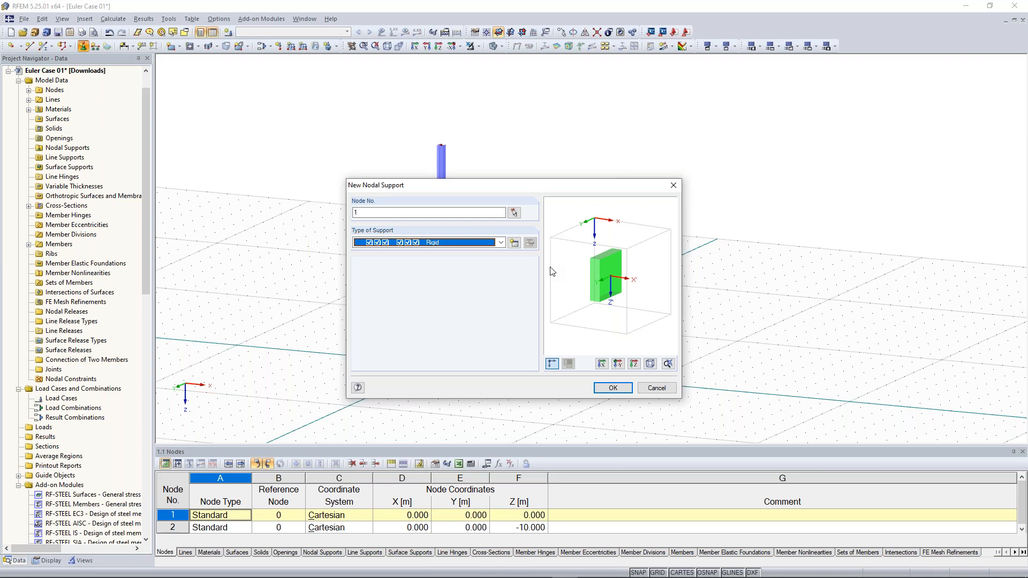
{"action": "left_click", "coordinate": [615, 389]}
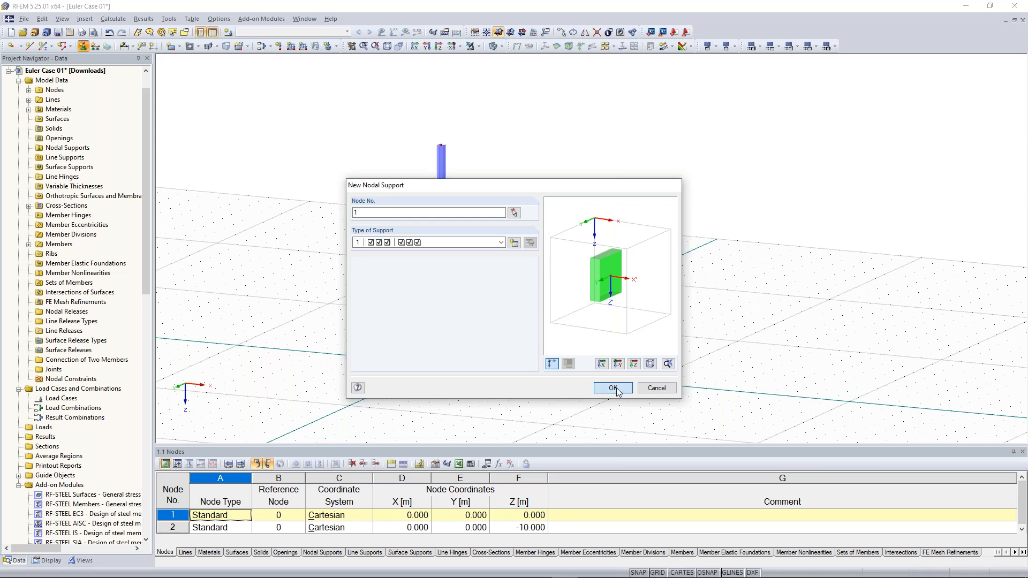
{"action": "scroll", "coordinate": [459, 294], "scroll_direction": "up", "scroll_amount": 5}
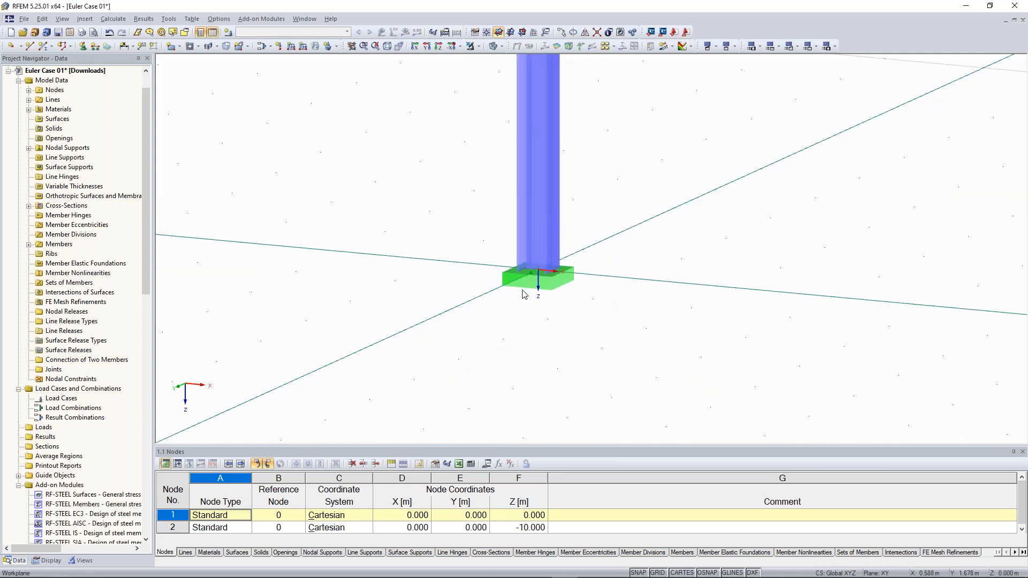
{"action": "middle_click_drag", "start_coordinate": [605, 252], "coordinate": [592, 285]}
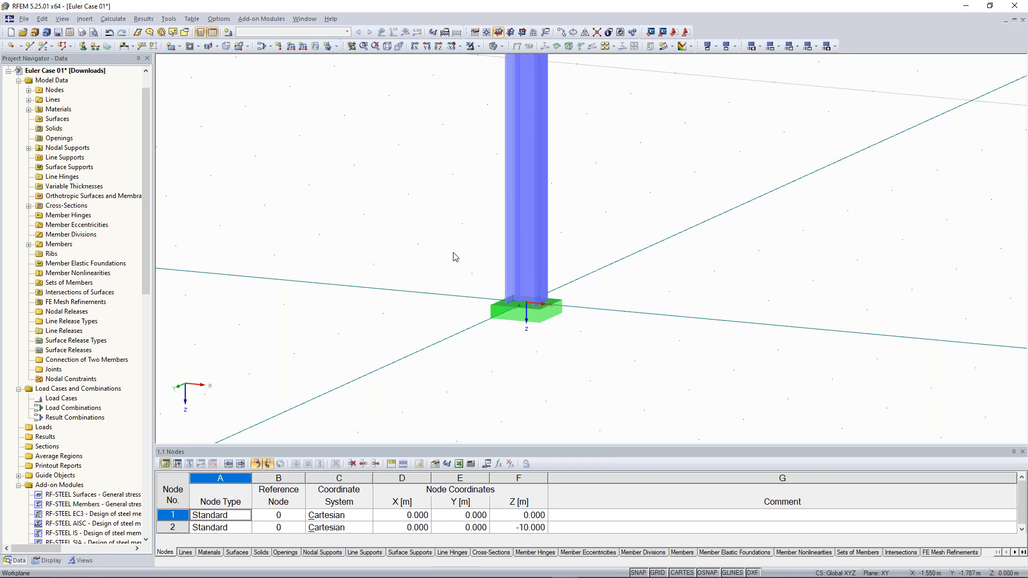
Step: Create permanent load case LC1 with the description Test load and self-weight deactivated
{"action": "left_click", "coordinate": [234, 35]}
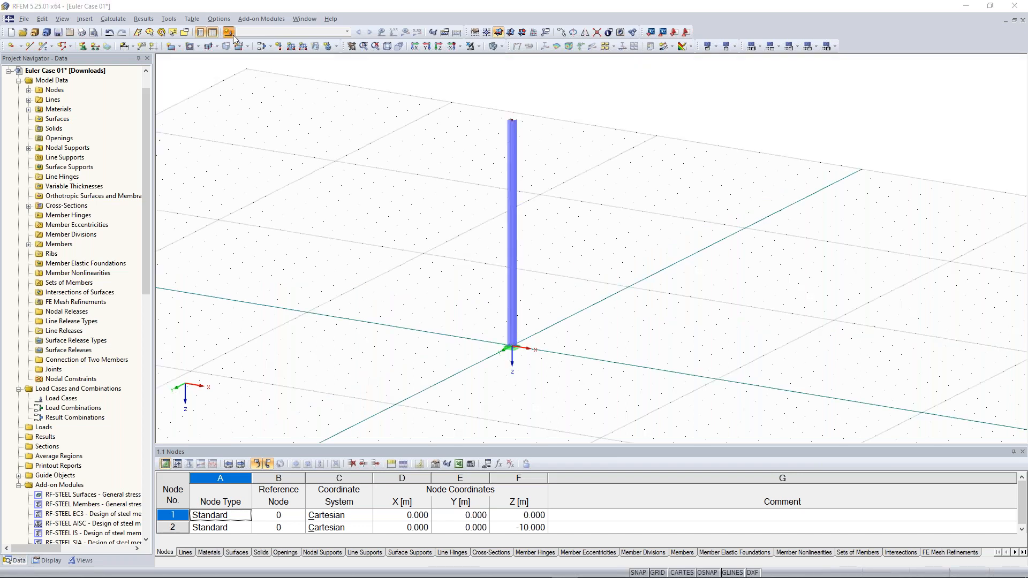
{"action": "left_click", "coordinate": [234, 35]}
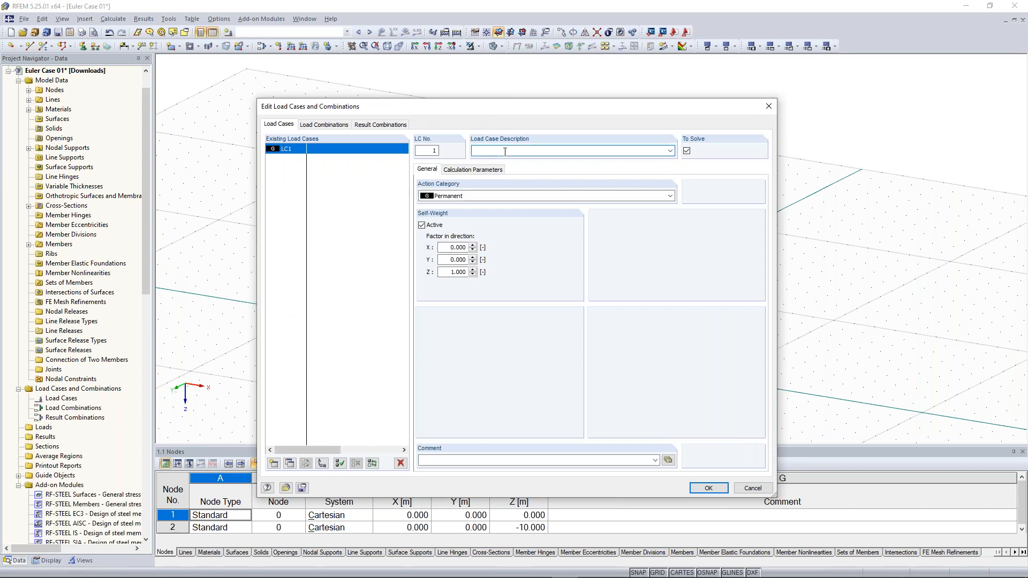
{"action": "type", "text": "Test load"}
{"action": "left_click", "coordinate": [431, 225]}
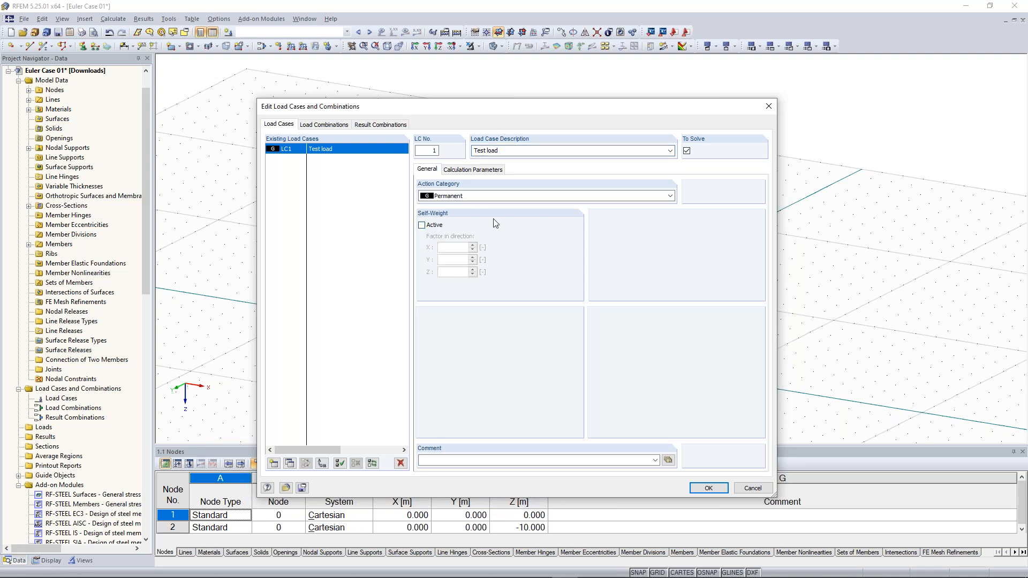
{"action": "left_click", "coordinate": [708, 488]}
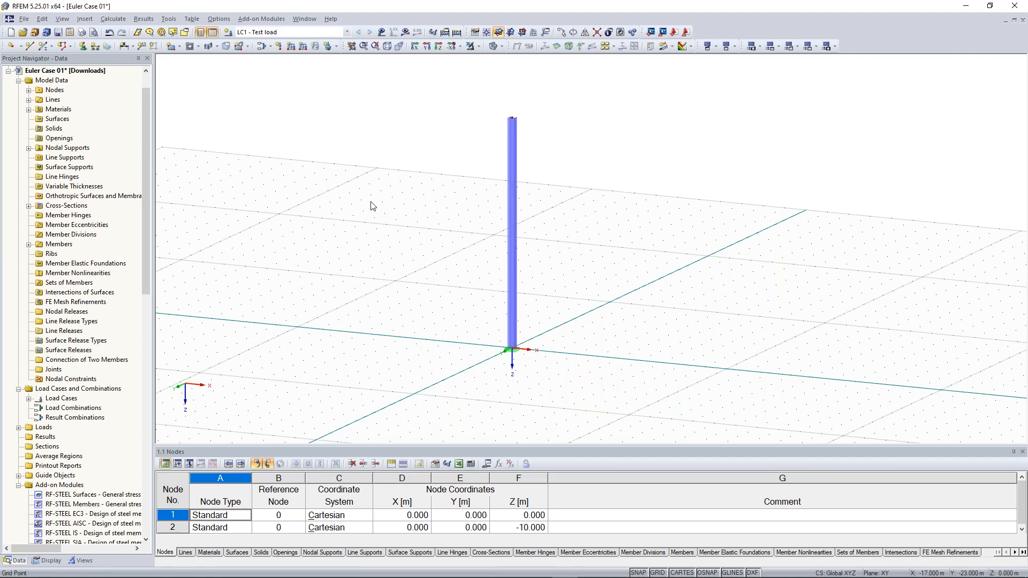
Step: Apply a nodal load with PX = 10 kN and PZ = 100 kN to the column's top node
{"action": "left_click_drag", "start_coordinate": [479, 95], "coordinate": [543, 128]}
{"action": "left_click", "coordinate": [279, 46]}
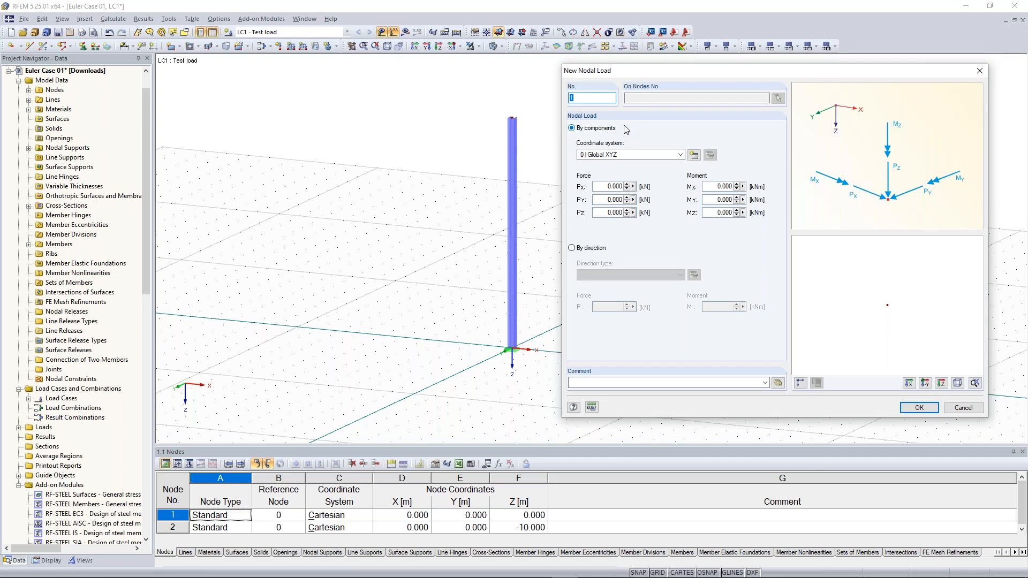
{"action": "left_click", "coordinate": [602, 186]}
{"action": "double_click", "coordinate": [603, 185]}
{"action": "type", "text": "10"}
{"action": "left_click", "coordinate": [610, 213]}
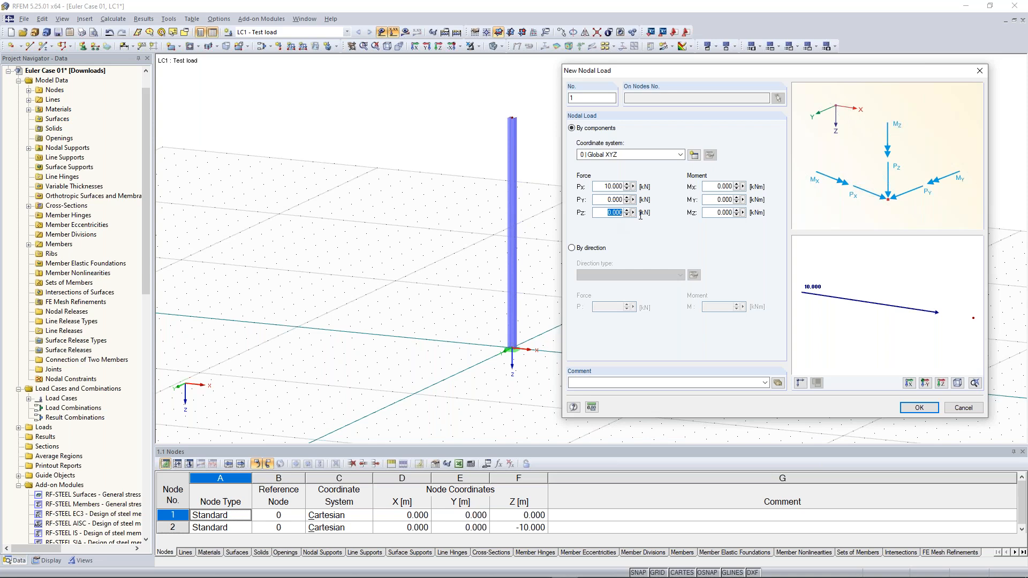
{"action": "type", "text": "100"}
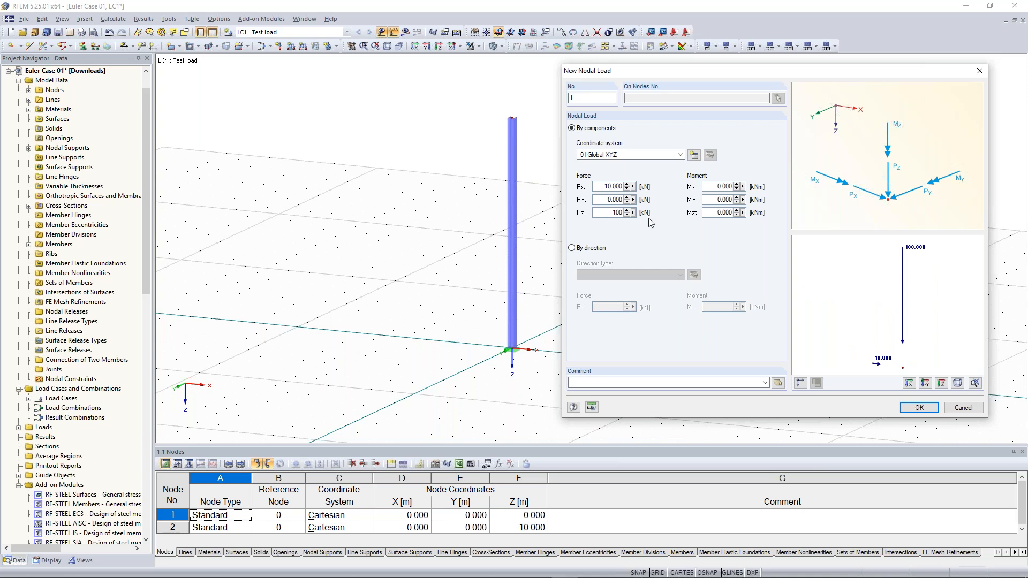
{"action": "left_click", "coordinate": [919, 409]}
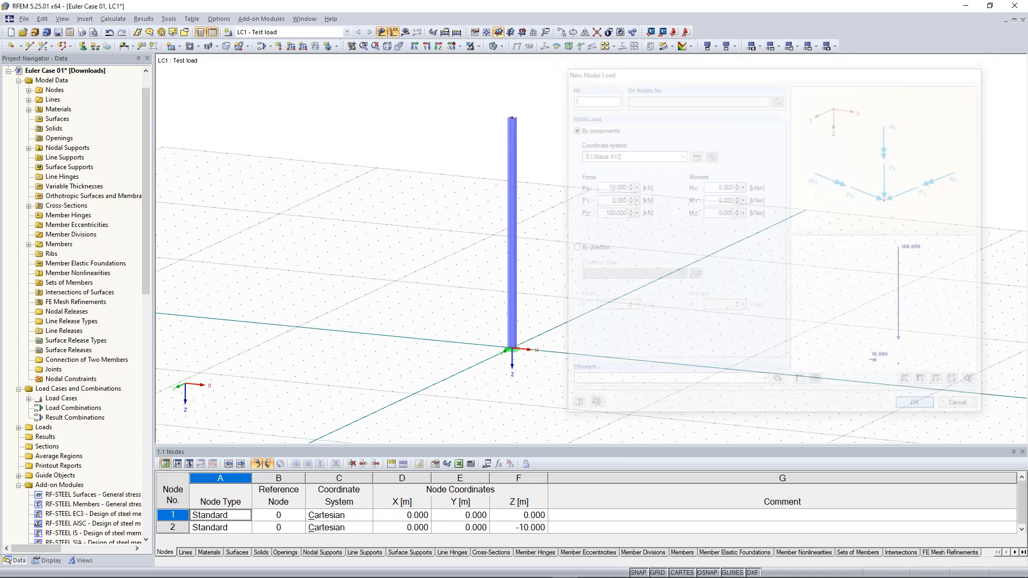
{"action": "left_click", "coordinate": [512, 117]}
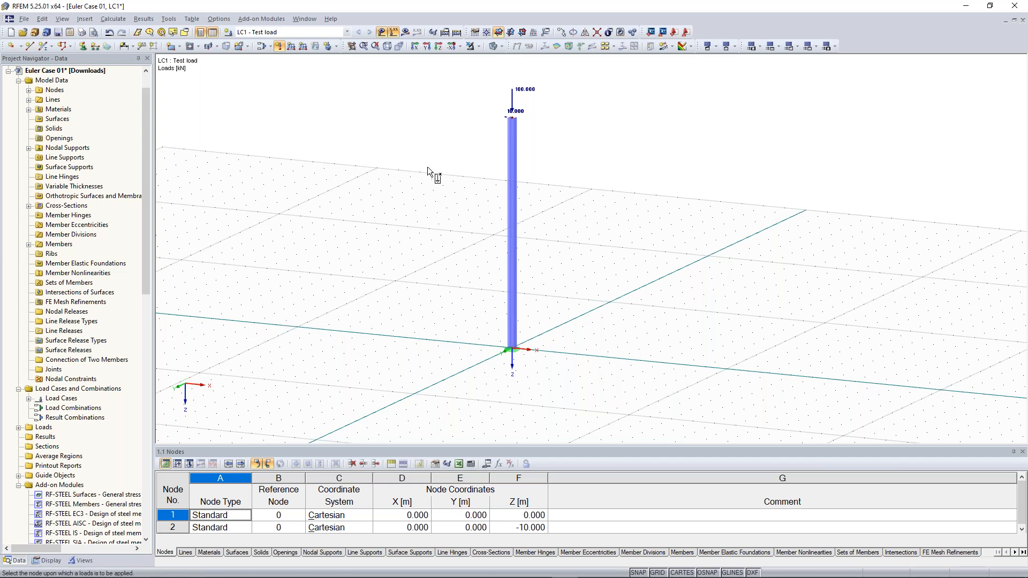
{"action": "key", "text": "Escape"}
Step: Calculate load case LC1 and display its results
{"action": "scroll", "coordinate": [403, 198], "scroll_direction": "down", "scroll_amount": 1}
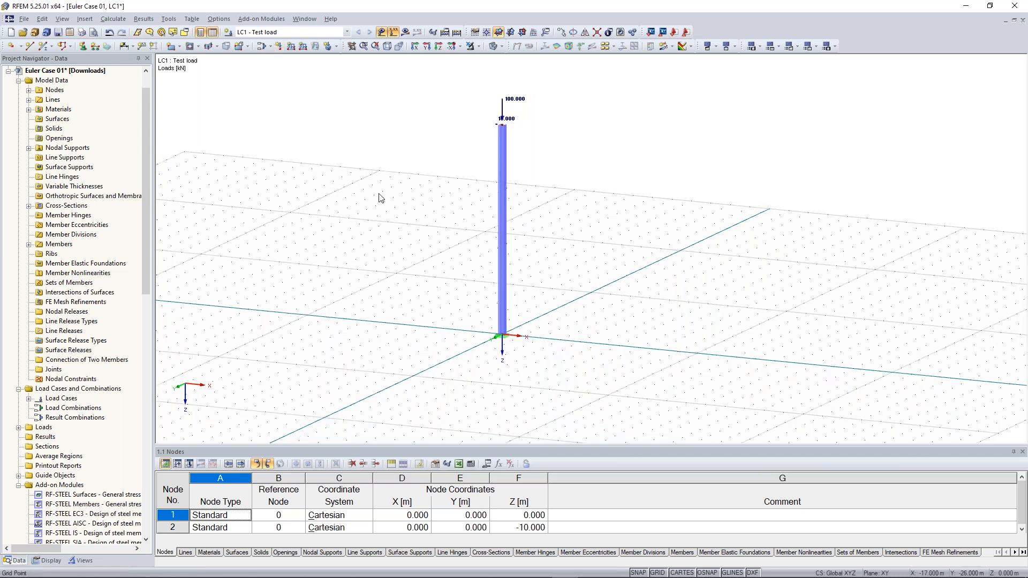
{"action": "scroll", "coordinate": [379, 198], "scroll_direction": "up", "scroll_amount": 1}
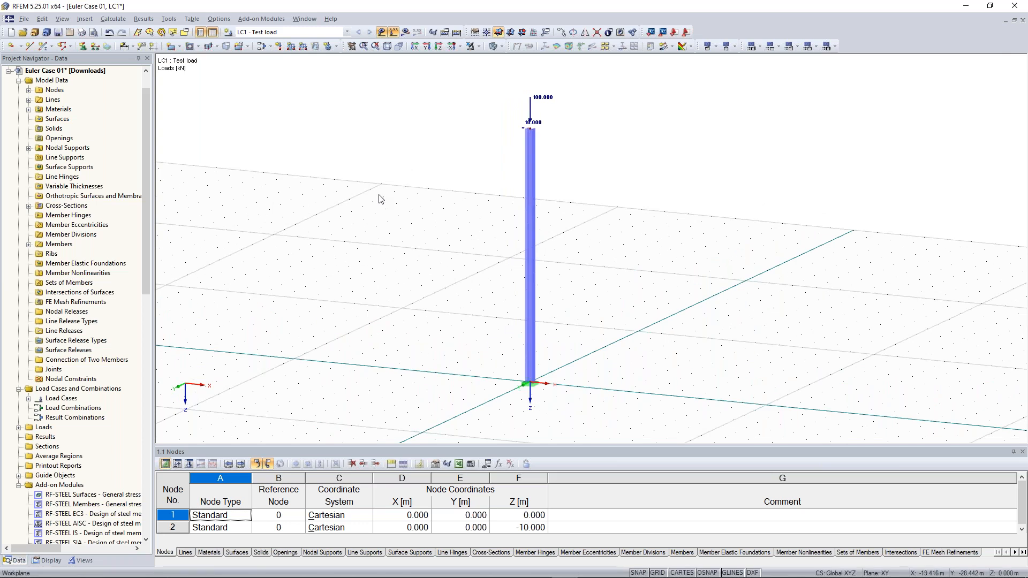
{"action": "left_click", "coordinate": [405, 33]}
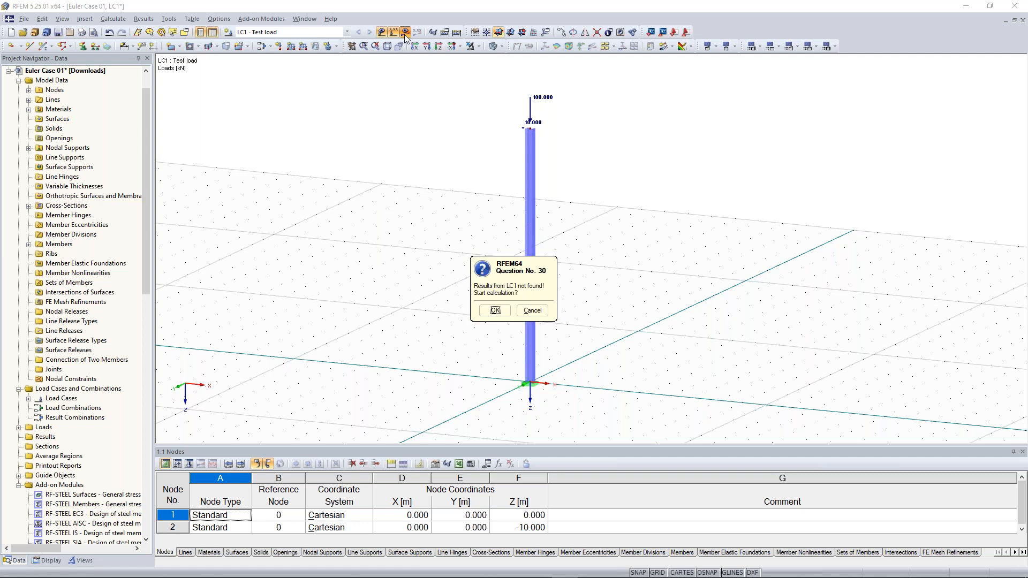
{"action": "left_click", "coordinate": [496, 310]}
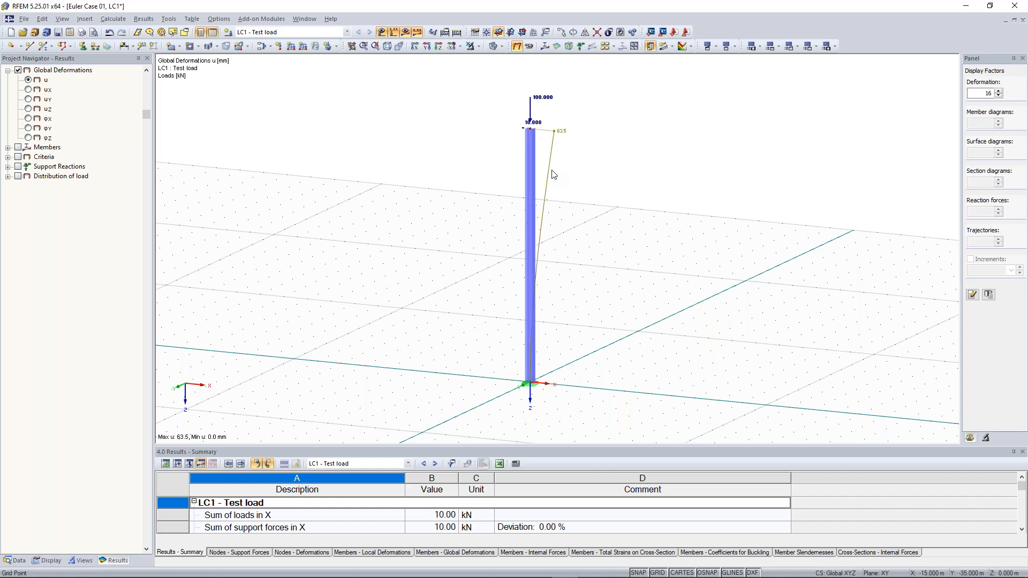
Step: Set the member deformation display in the results to Cross-Sections Colored
{"action": "scroll", "coordinate": [503, 181], "scroll_direction": "up", "scroll_amount": 1}
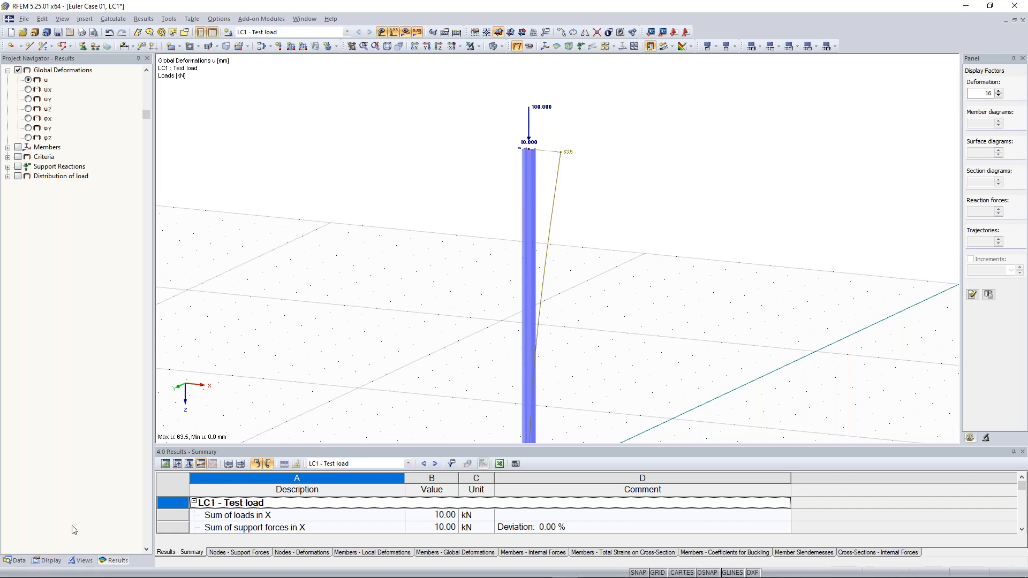
{"action": "left_click", "coordinate": [49, 562]}
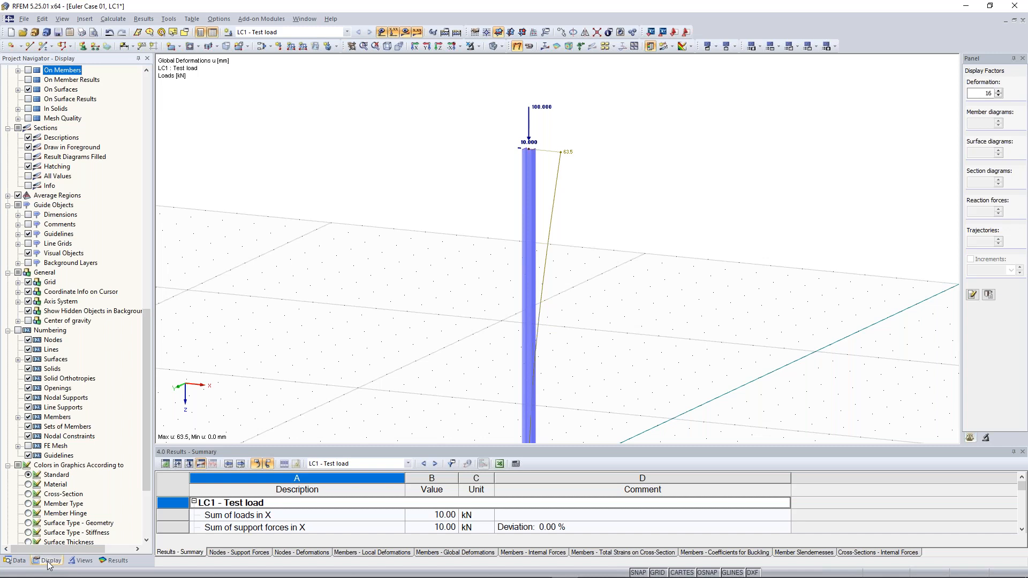
{"action": "left_click_drag", "start_coordinate": [146, 340], "coordinate": [148, 215]}
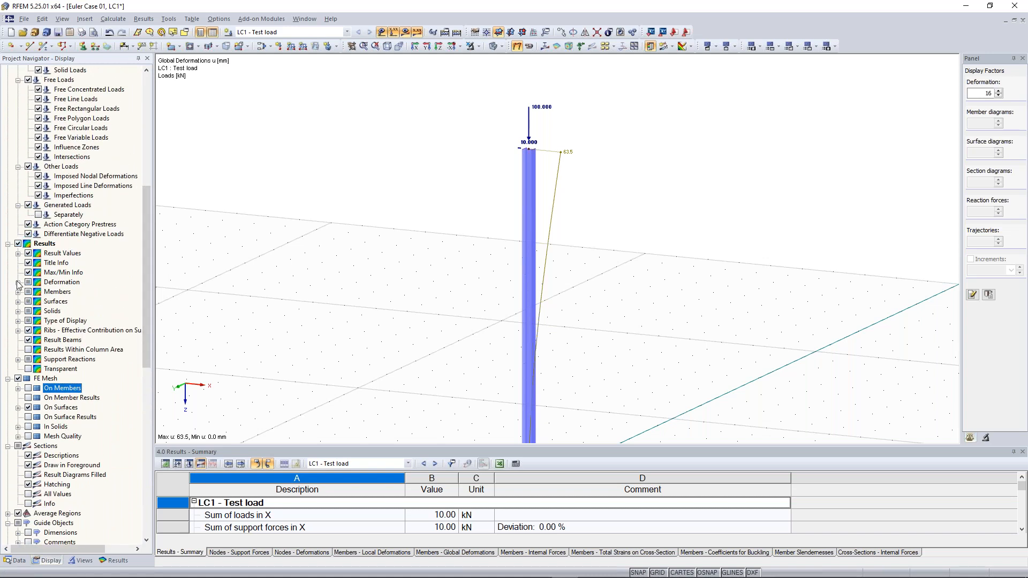
{"action": "left_click", "coordinate": [17, 282]}
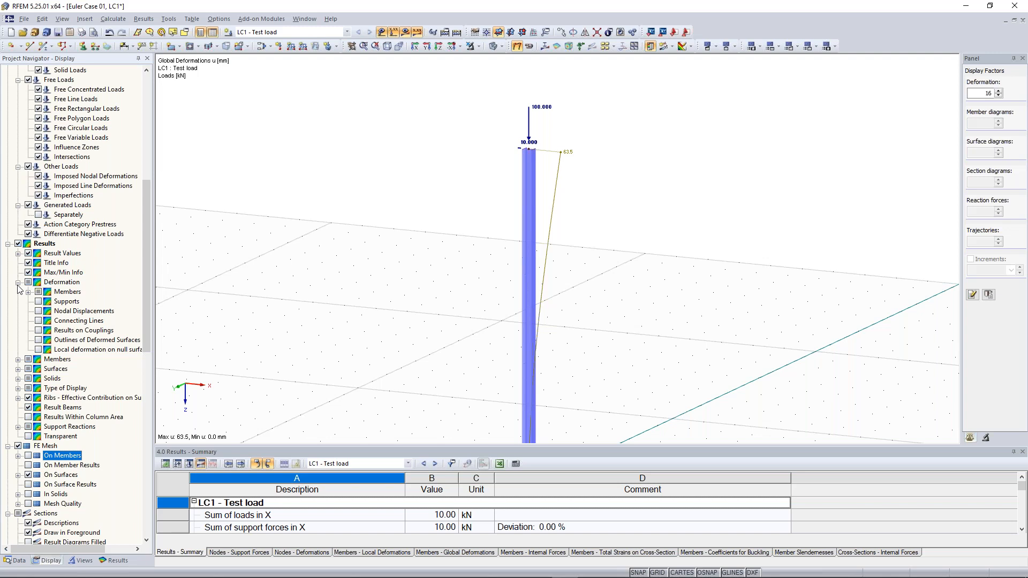
{"action": "left_click", "coordinate": [29, 291]}
{"action": "left_click", "coordinate": [48, 320]}
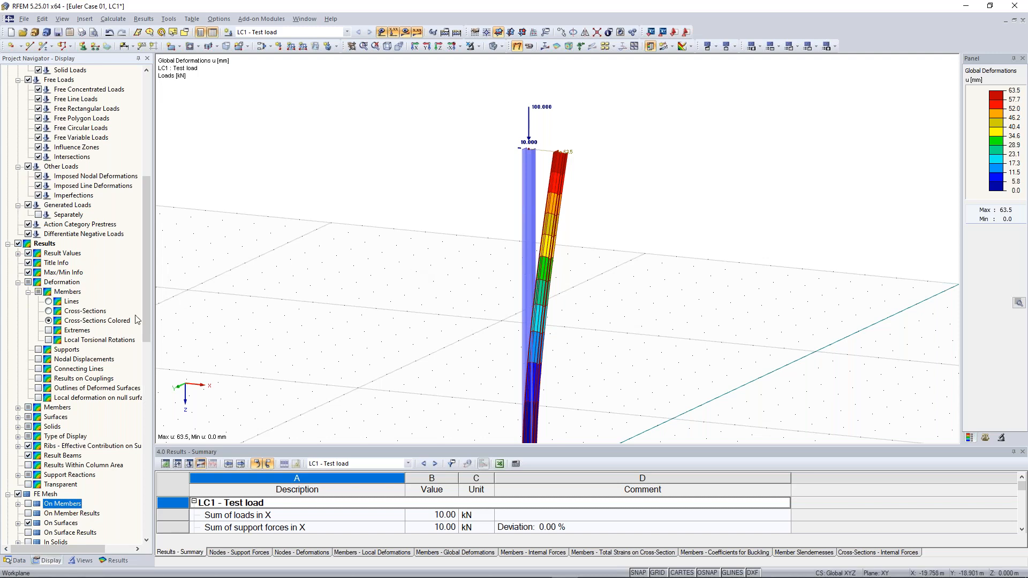
Step: Examine the coloured deformed shape of the column from the rigid base to the loaded top
{"action": "scroll", "coordinate": [439, 257], "scroll_direction": "down", "scroll_amount": 2}
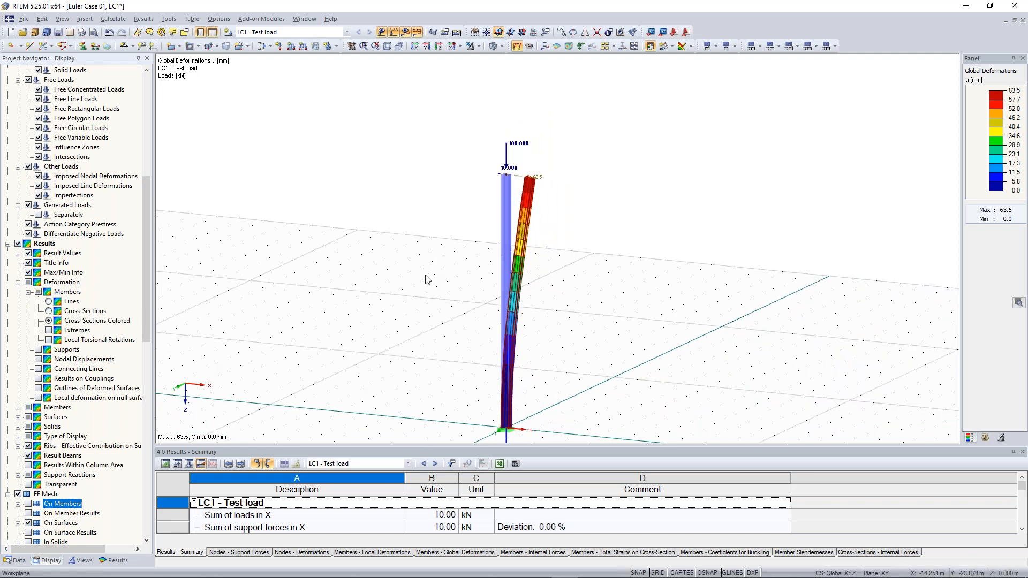
{"action": "scroll", "coordinate": [425, 278], "scroll_direction": "down", "scroll_amount": 3}
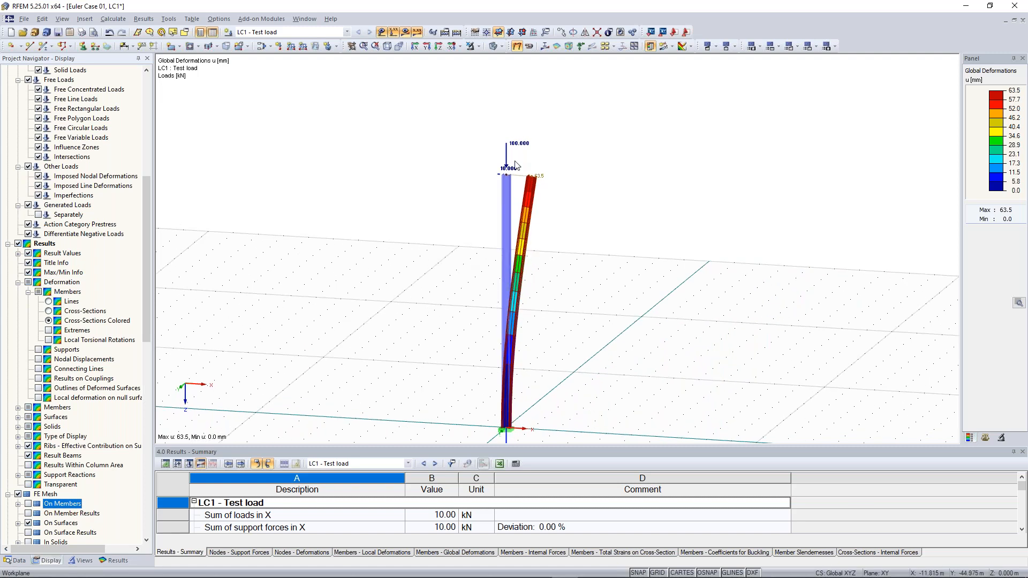
{"action": "scroll", "coordinate": [482, 164], "scroll_direction": "up", "scroll_amount": 2}
{"action": "scroll", "coordinate": [449, 185], "scroll_direction": "up", "scroll_amount": 1}
{"action": "scroll", "coordinate": [463, 179], "scroll_direction": "up", "scroll_amount": 1}
{"action": "scroll", "coordinate": [464, 179], "scroll_direction": "up", "scroll_amount": 1}
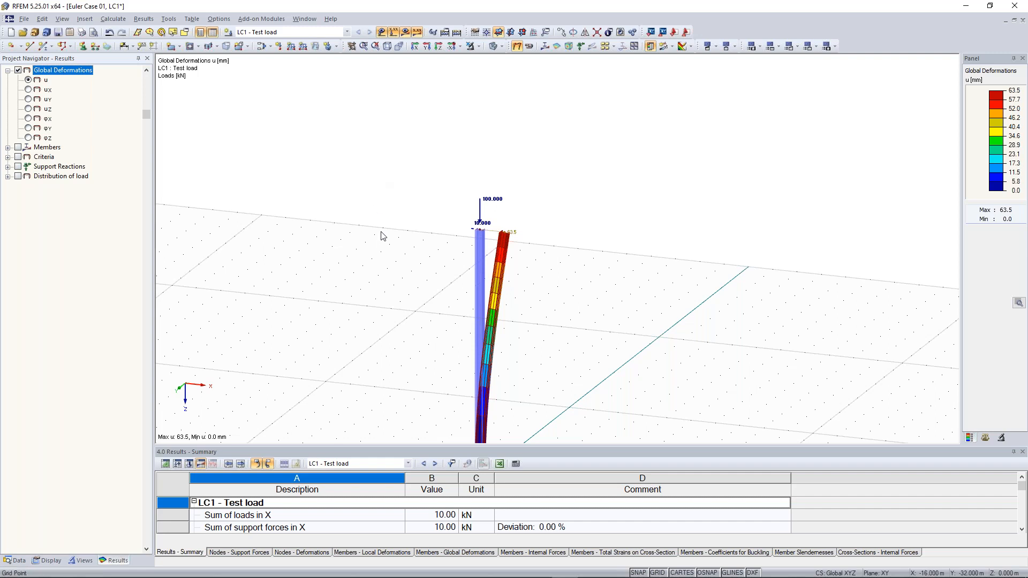
{"action": "middle_click_drag", "start_coordinate": [390, 229], "coordinate": [477, 144]}
{"action": "scroll", "coordinate": [464, 167], "scroll_direction": "down", "scroll_amount": 1}
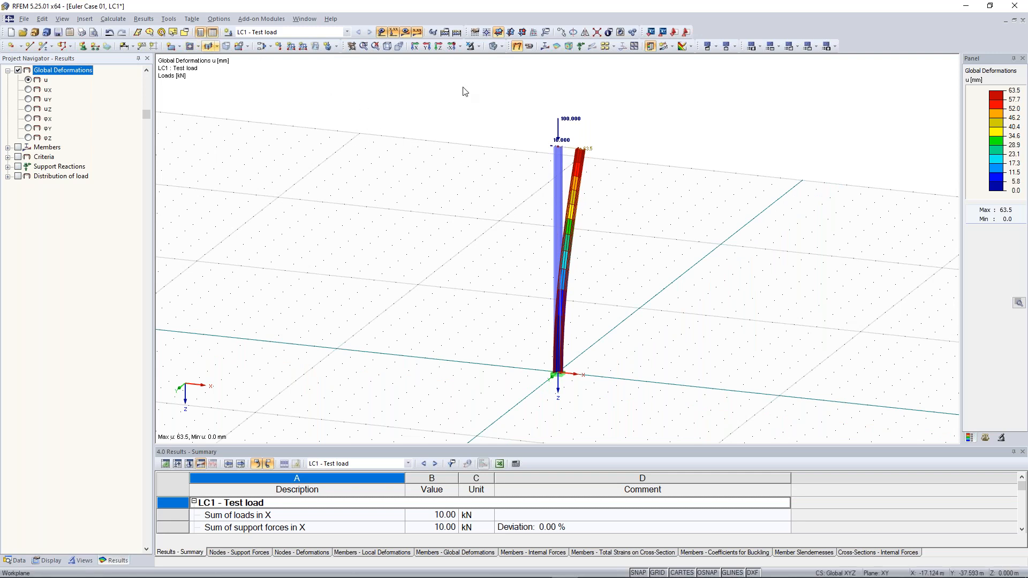
{"action": "middle_click_drag", "start_coordinate": [420, 148], "coordinate": [387, 133]}
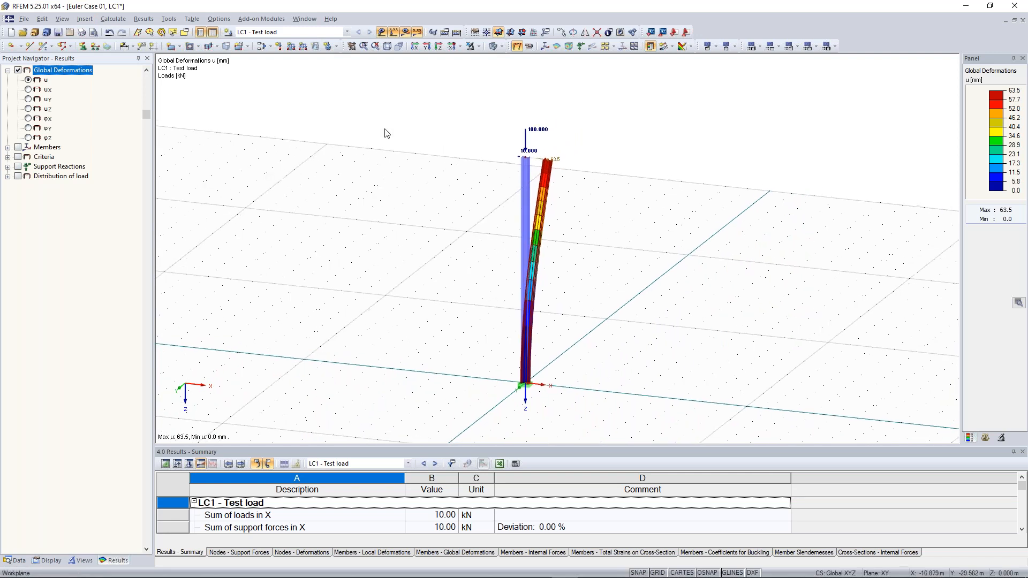
Step: Open two additional windows of the Euler Case 01 model, minimise the Continuous Plate 01 window, and tile the column windows side by side
{"action": "left_click", "coordinate": [304, 20]}
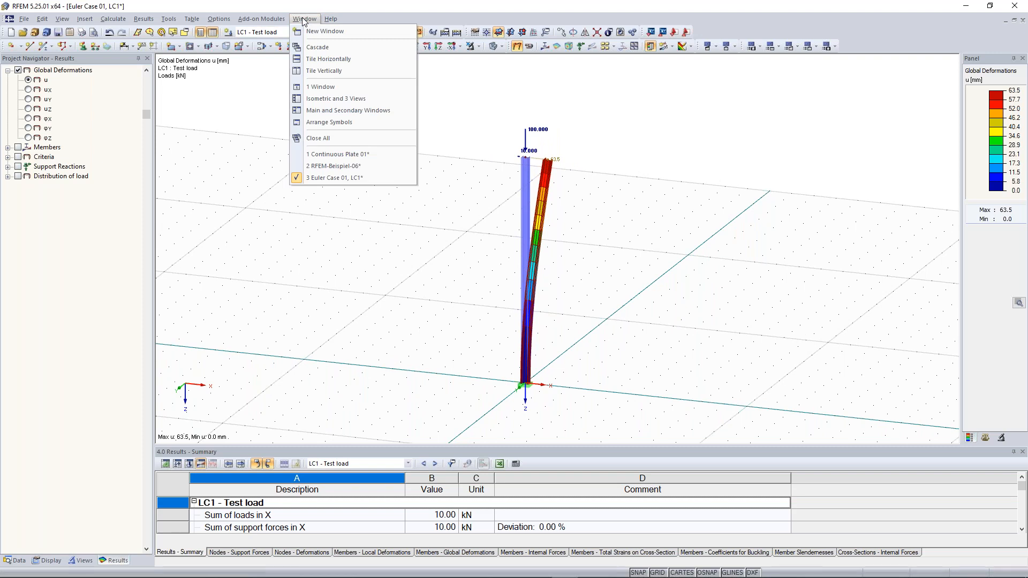
{"action": "left_click", "coordinate": [320, 31]}
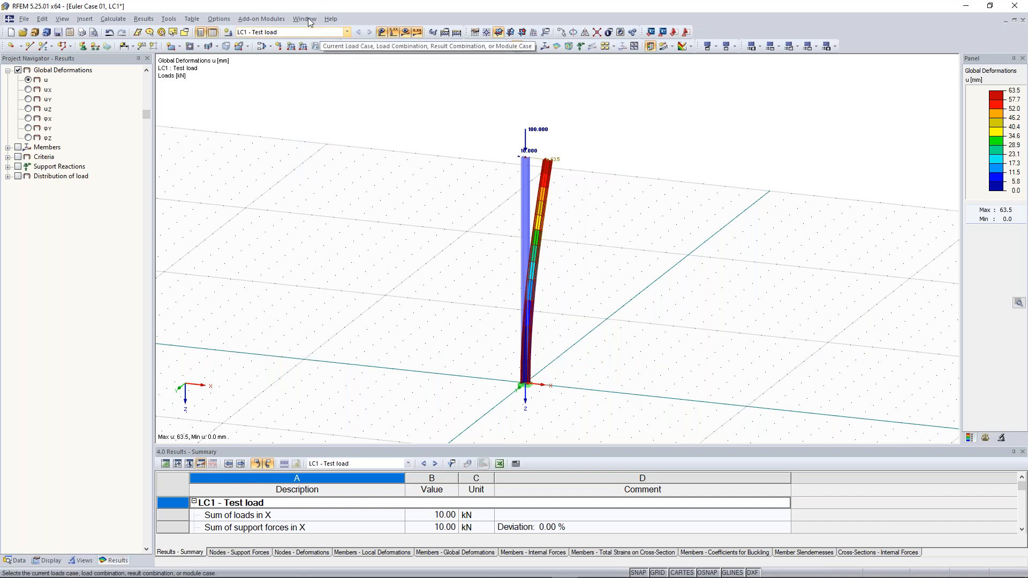
{"action": "left_click", "coordinate": [308, 19]}
{"action": "left_click", "coordinate": [313, 32]}
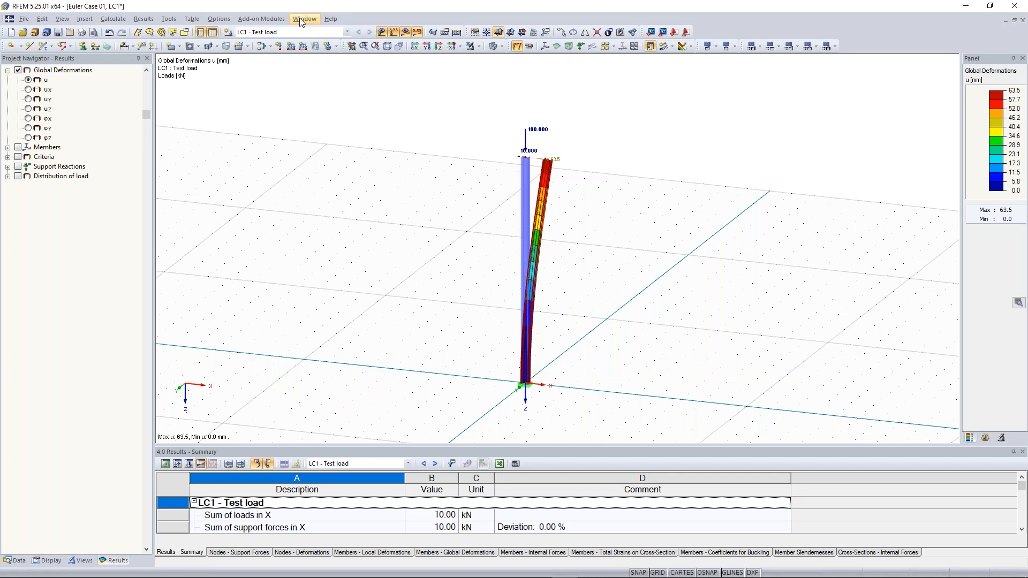
{"action": "left_click", "coordinate": [300, 18]}
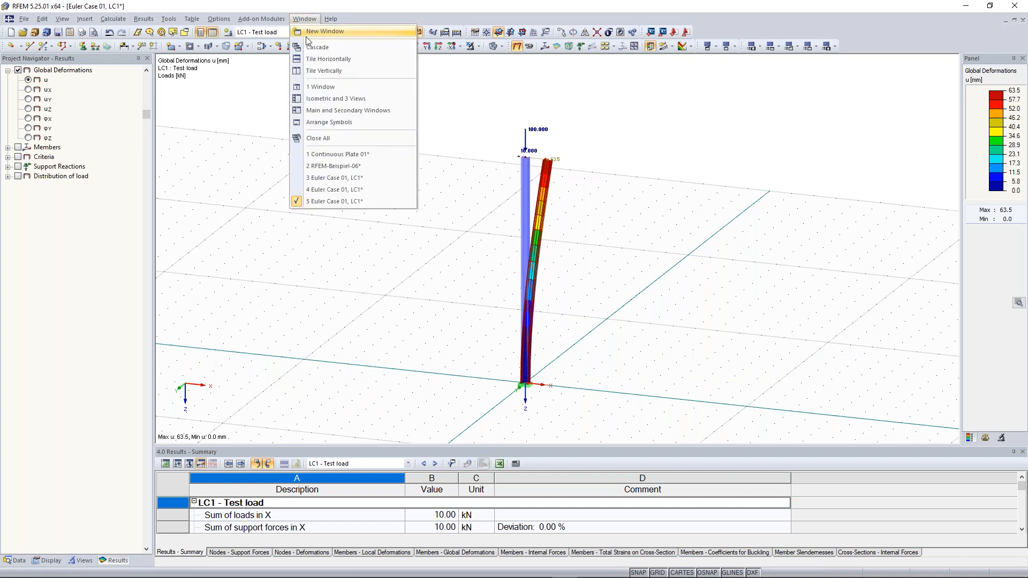
{"action": "left_click", "coordinate": [335, 72]}
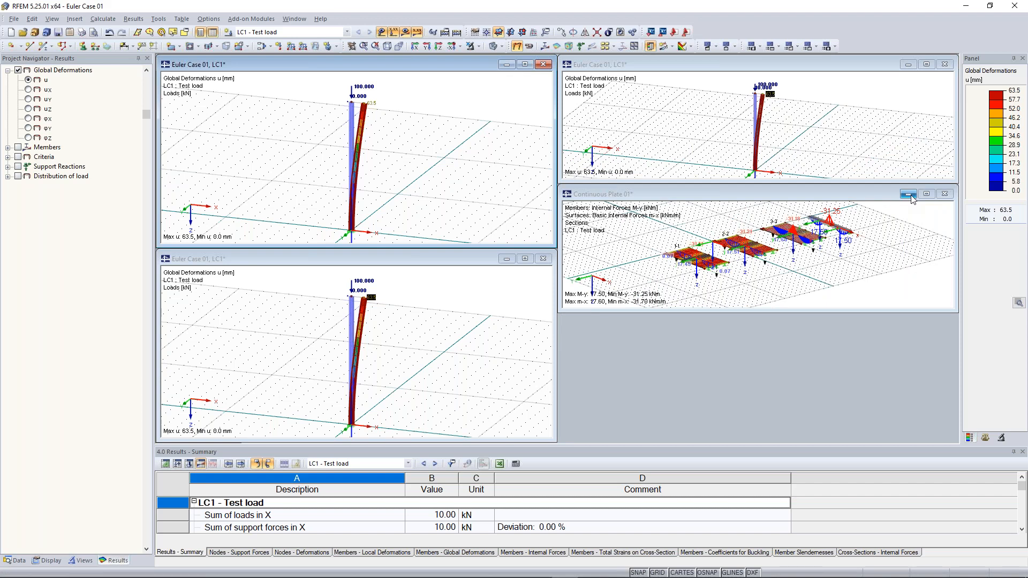
{"action": "left_click", "coordinate": [909, 195]}
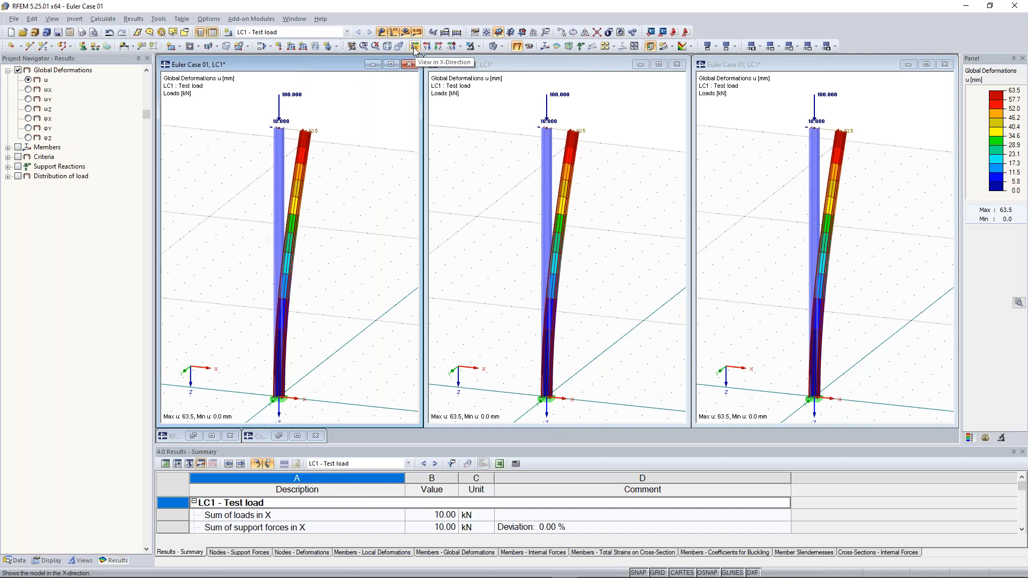
Step: Set all three Euler Case 01 windows to the view in reverse Y-direction
{"action": "left_click", "coordinate": [460, 47]}
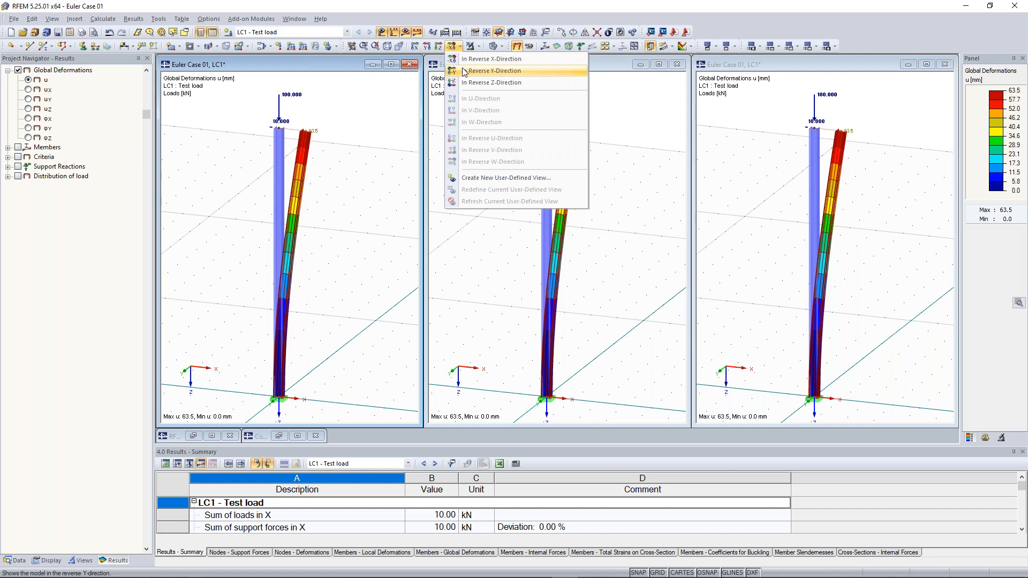
{"action": "left_click", "coordinate": [464, 72]}
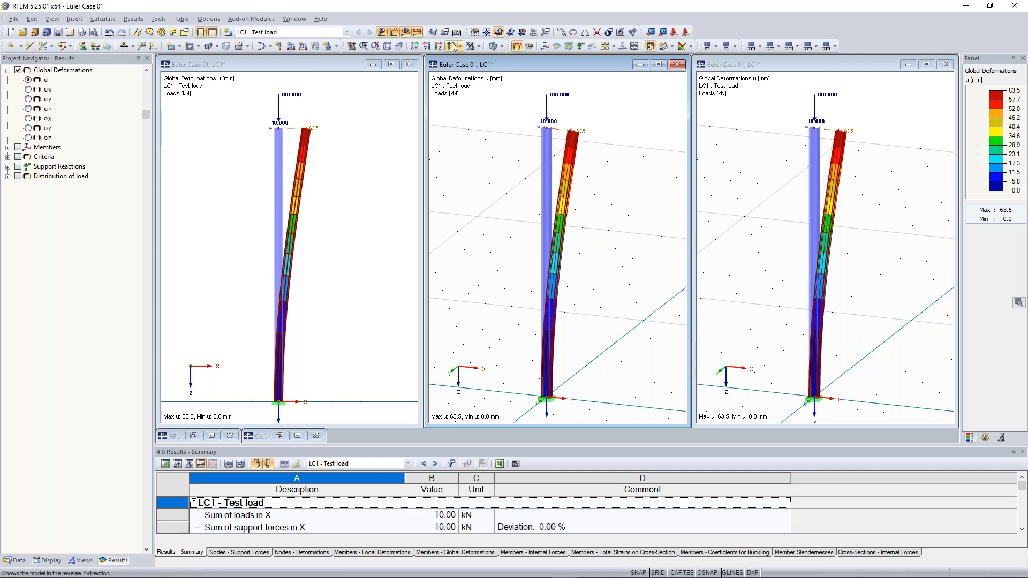
{"action": "left_click", "coordinate": [454, 47]}
{"action": "left_click", "coordinate": [718, 236]}
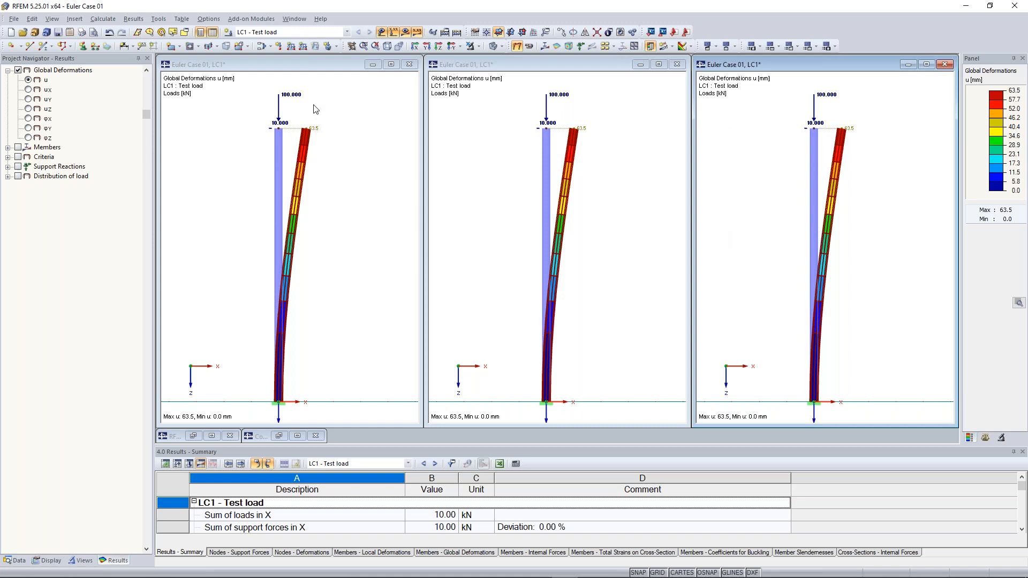
Step: Set the method of analysis for LC1 to second-order analysis (P-Delta) in the calculation parameters
{"action": "left_click", "coordinate": [316, 66]}
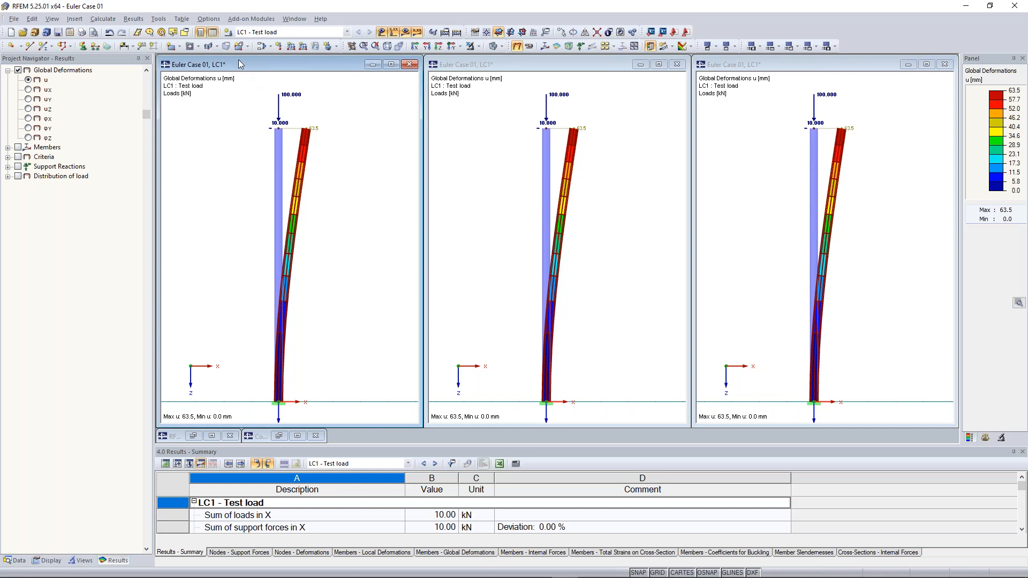
{"action": "left_click", "coordinate": [102, 20]}
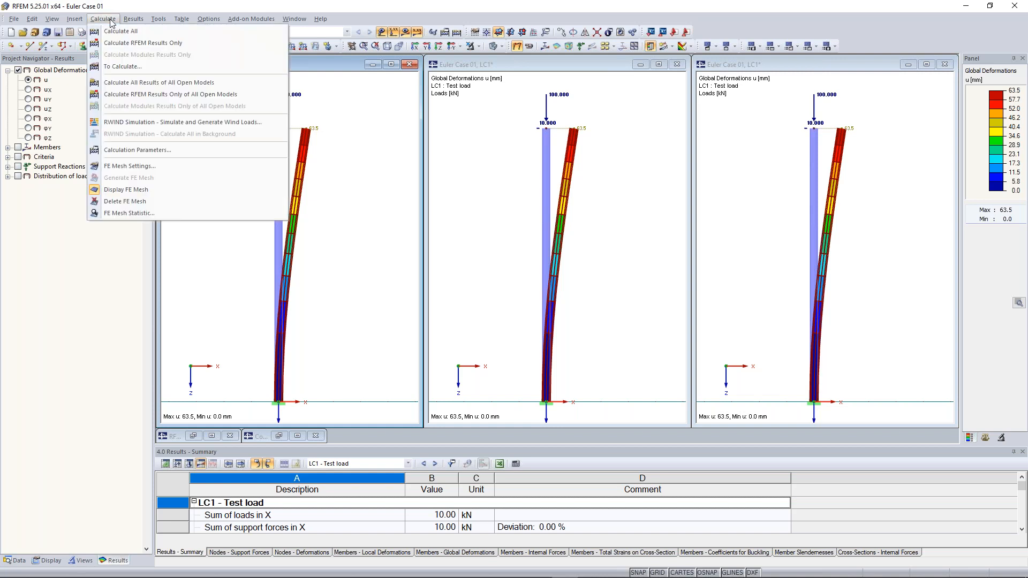
{"action": "left_click", "coordinate": [142, 153]}
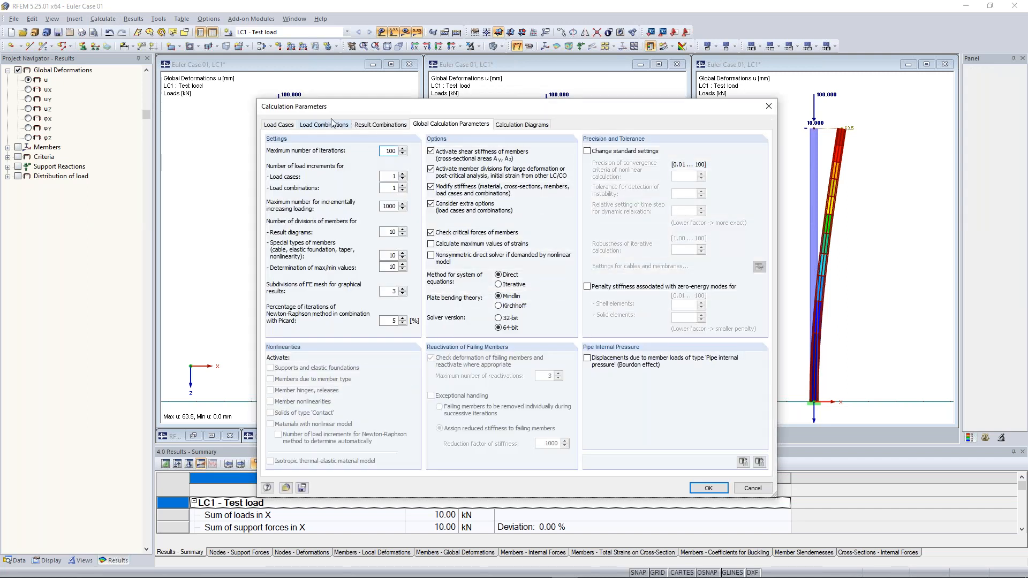
{"action": "left_click", "coordinate": [282, 129]}
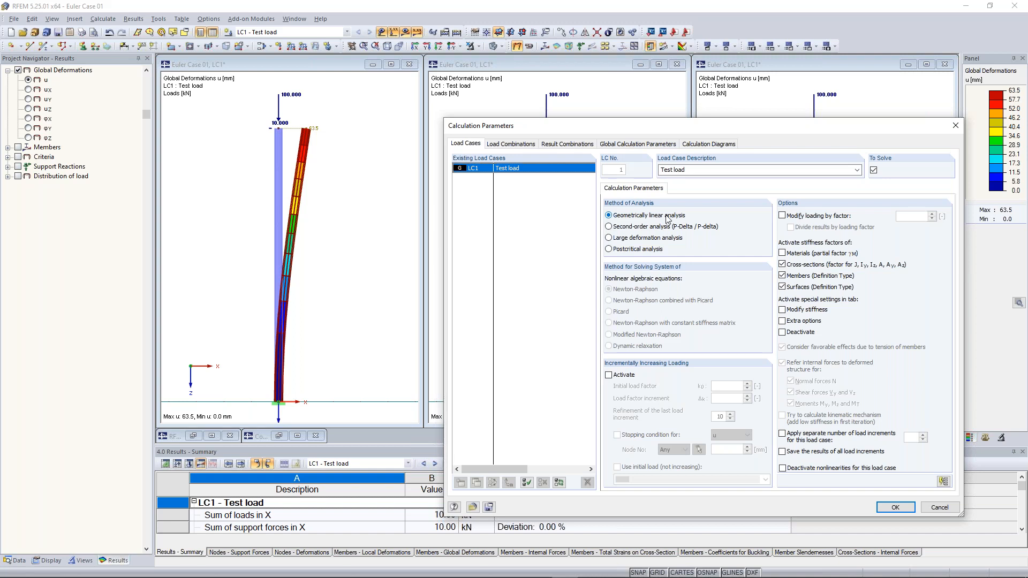
{"action": "left_click", "coordinate": [640, 228]}
{"action": "left_click_drag", "start_coordinate": [649, 127], "coordinate": [471, 99]}
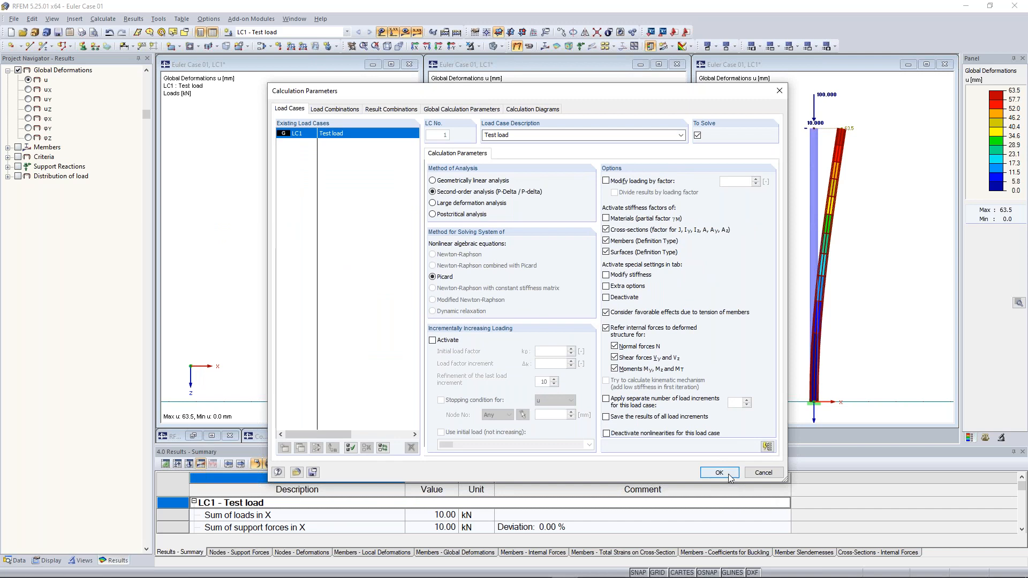
{"action": "left_click", "coordinate": [729, 479]}
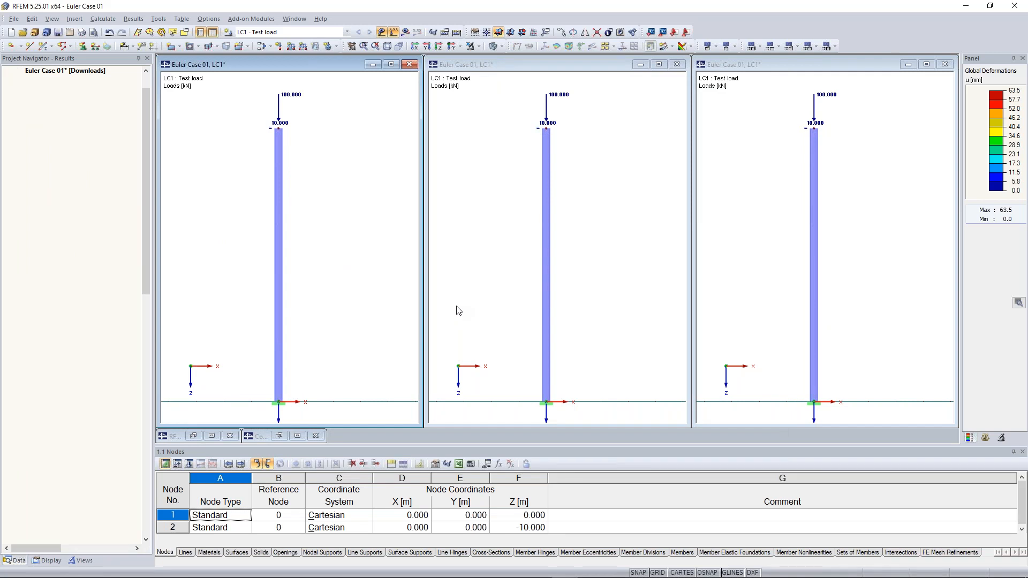
Step: Calculate the results of LC1 and display the member internal force My in the first Euler Case 01 window
{"action": "left_click", "coordinate": [406, 33]}
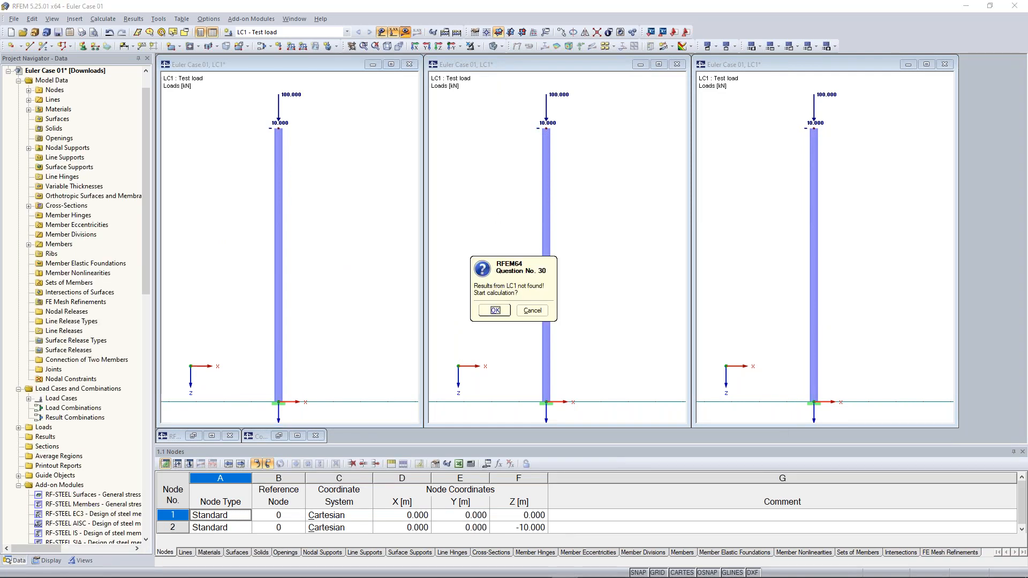
{"action": "left_click", "coordinate": [495, 310]}
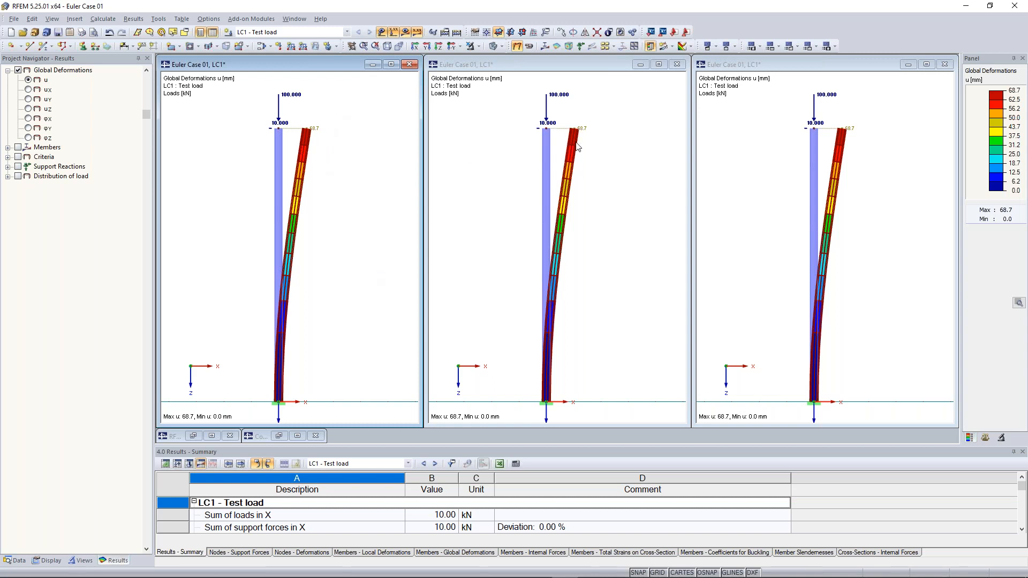
{"action": "left_click", "coordinate": [16, 148]}
{"action": "left_click", "coordinate": [17, 148]}
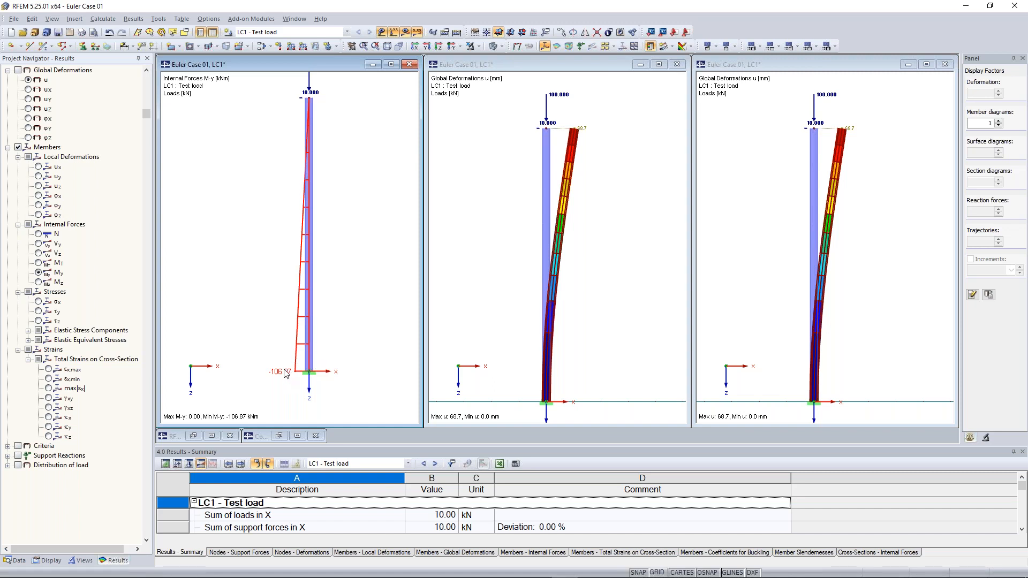
{"action": "middle_click_drag", "start_coordinate": [273, 229], "coordinate": [275, 252]}
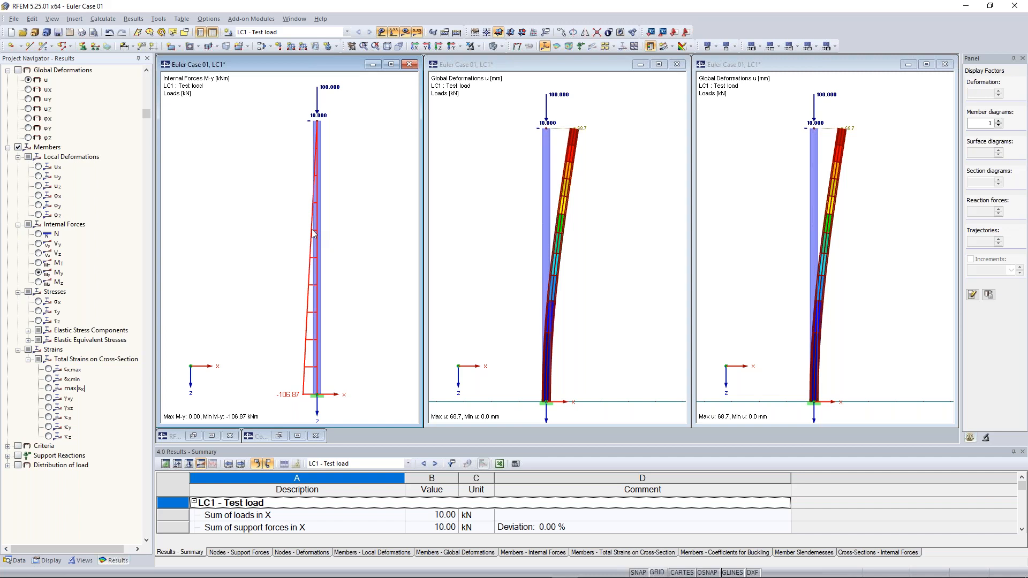
{"action": "left_click", "coordinate": [318, 397]}
{"action": "key", "text": "Escape"}
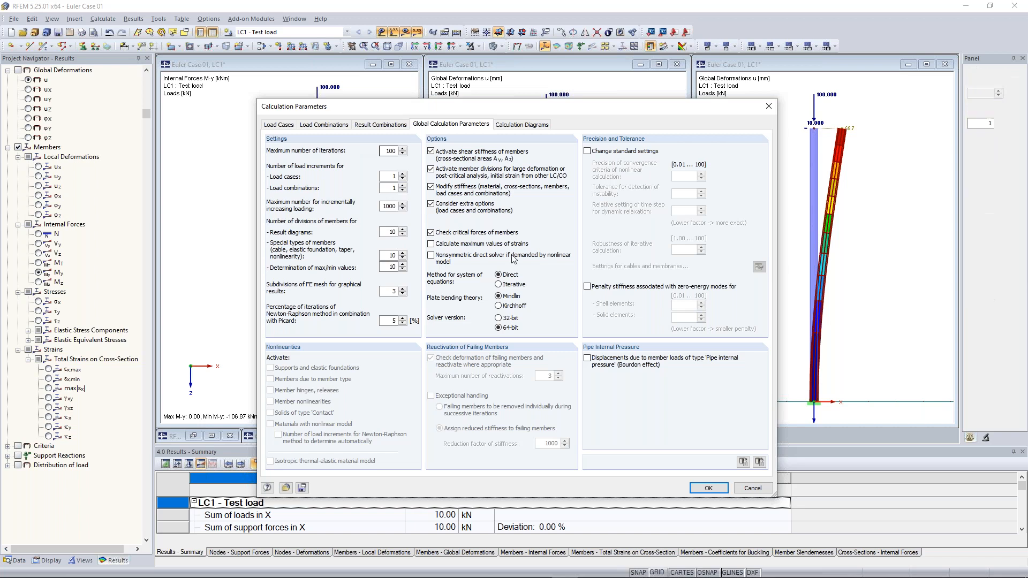
Step: Set the method of analysis for LC1 to geometrically linear analysis and recalculate the load case
{"action": "left_click", "coordinate": [278, 124]}
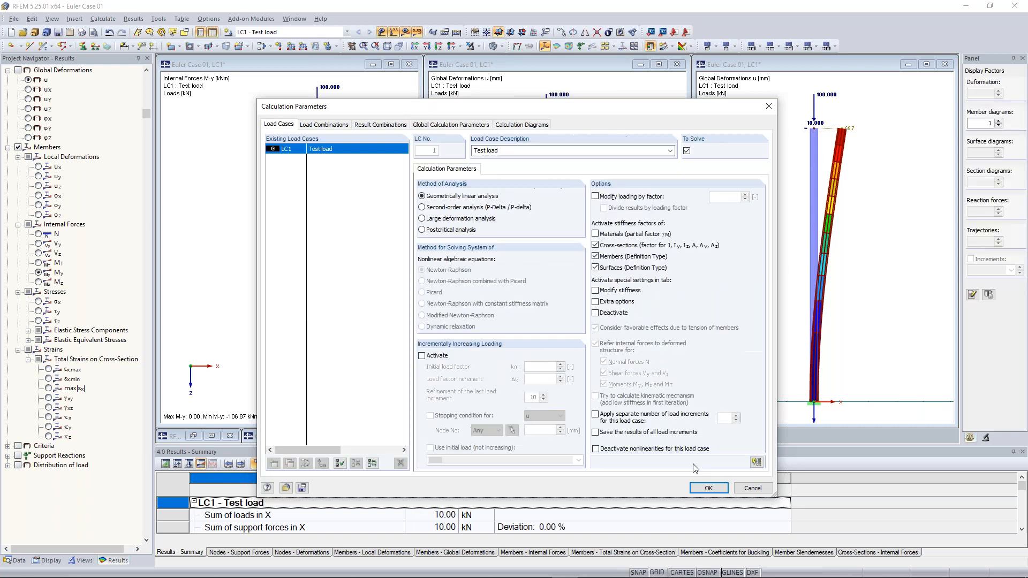
{"action": "left_click", "coordinate": [707, 488]}
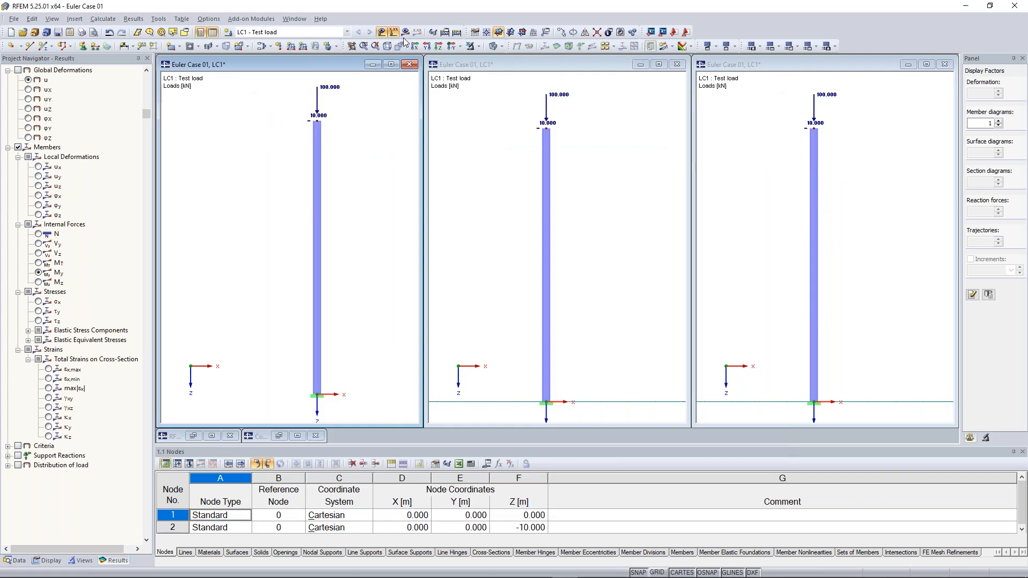
{"action": "left_click", "coordinate": [405, 32]}
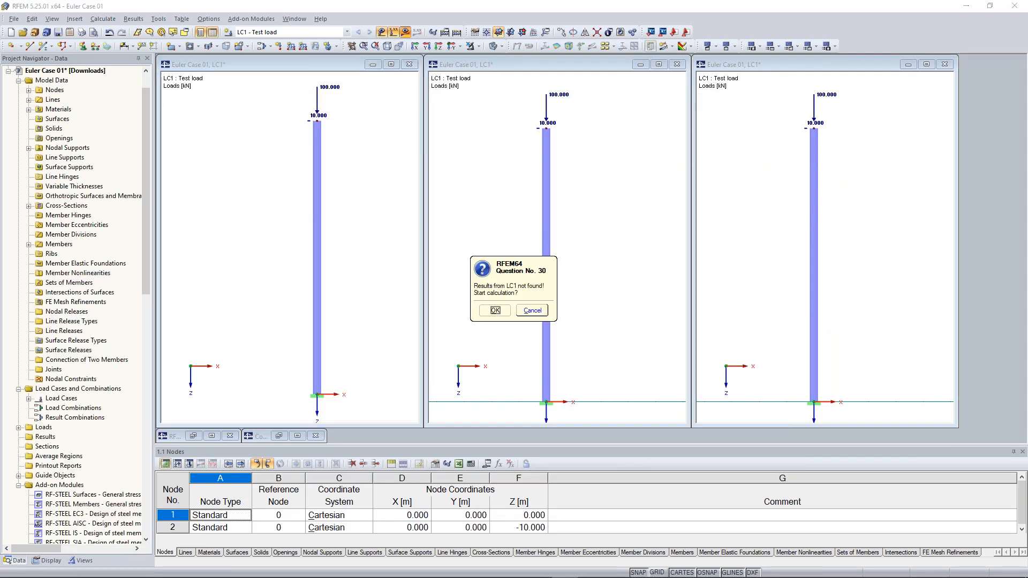
{"action": "left_click", "coordinate": [495, 311]}
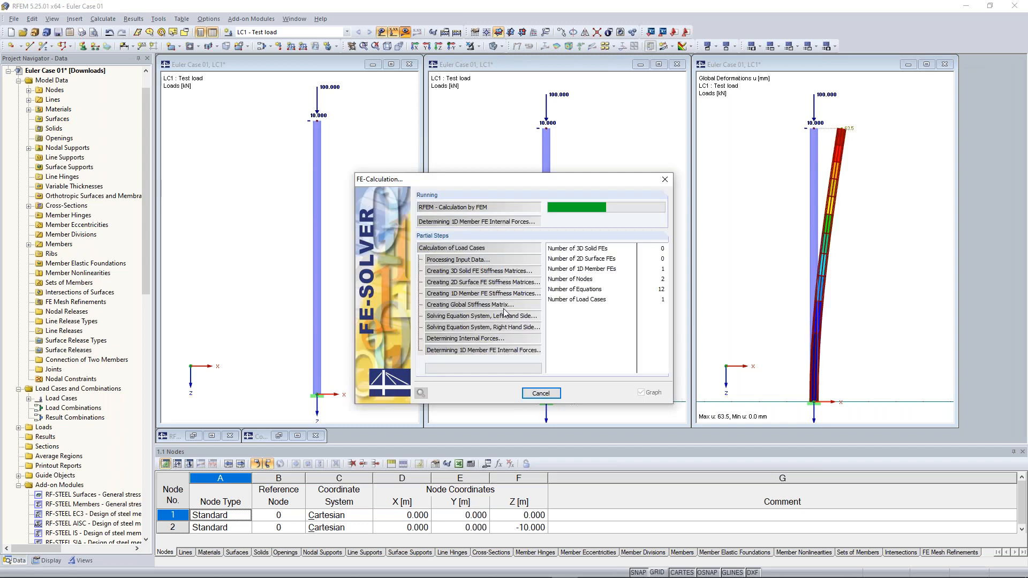
Step: Switch LC1 back to second-order analysis (P-Delta) in the calculation parameters and recalculate its results
{"action": "left_click", "coordinate": [103, 19]}
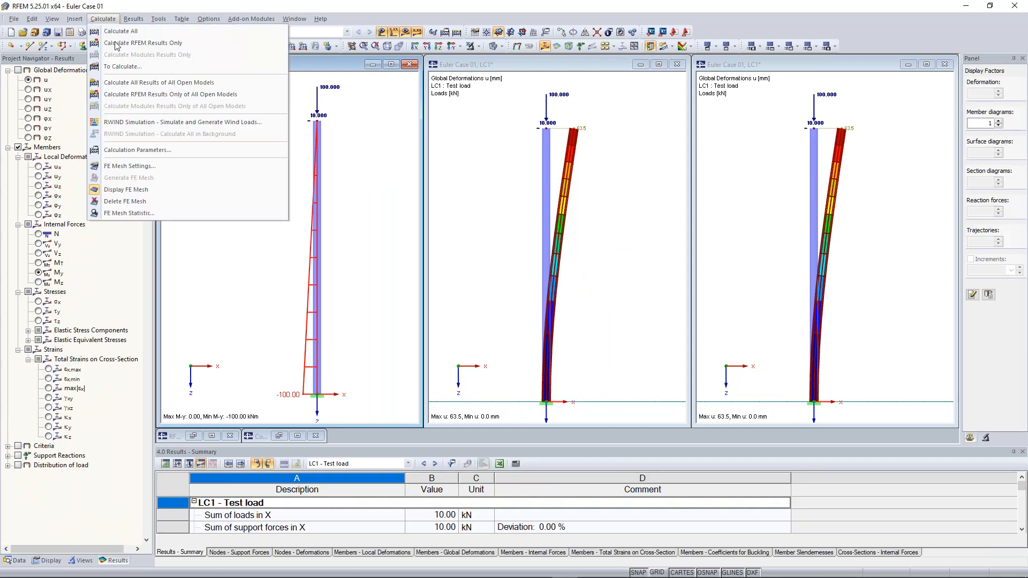
{"action": "left_click", "coordinate": [161, 151]}
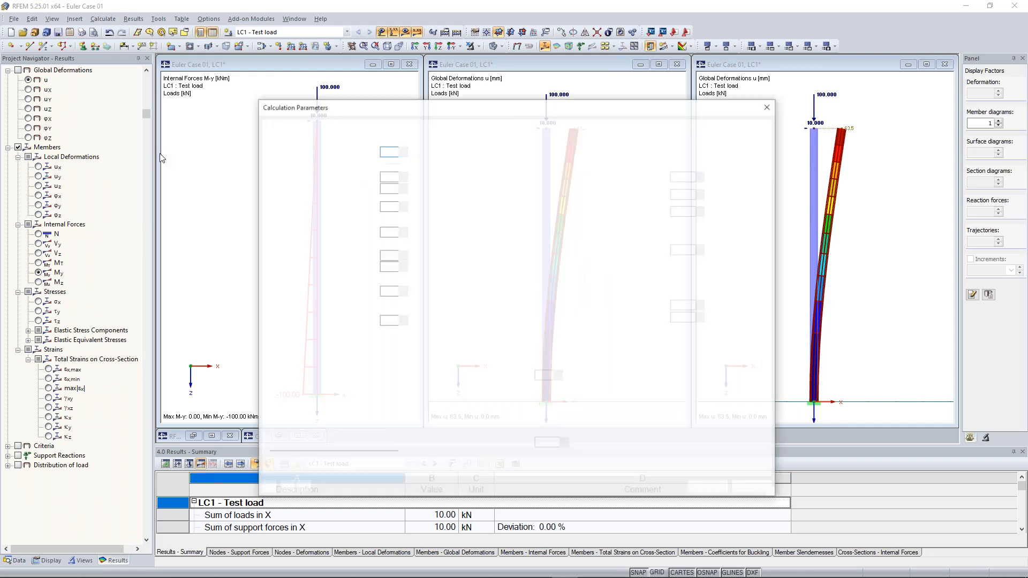
{"action": "left_click", "coordinate": [395, 176]}
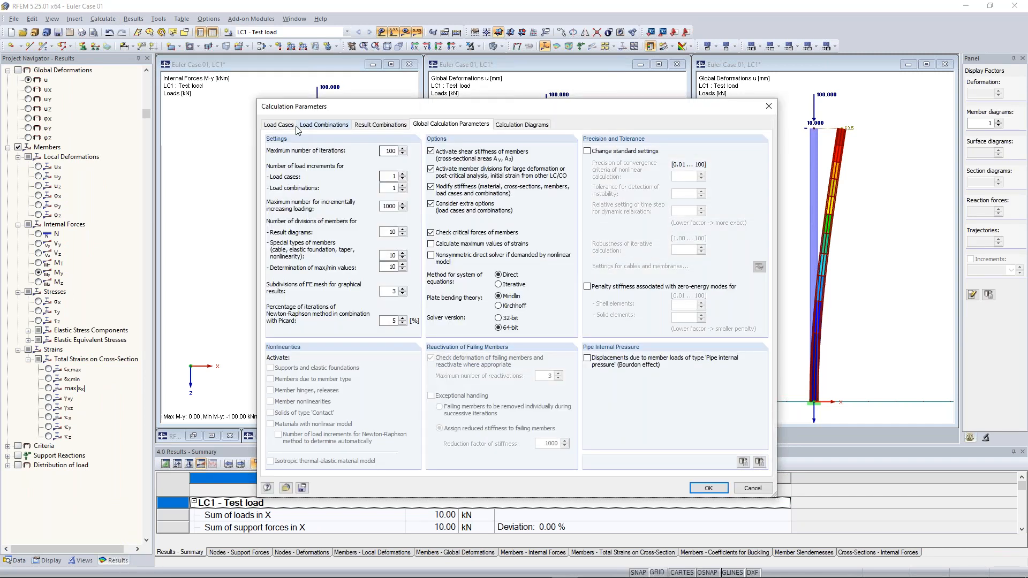
{"action": "left_click", "coordinate": [279, 125]}
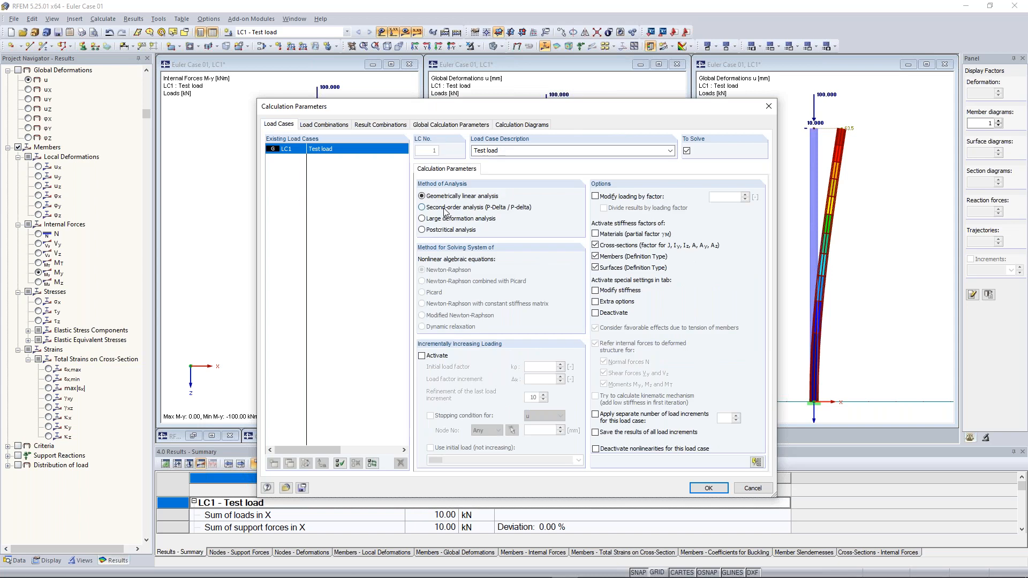
{"action": "key", "text": "Return"}
{"action": "left_click", "coordinate": [495, 308]}
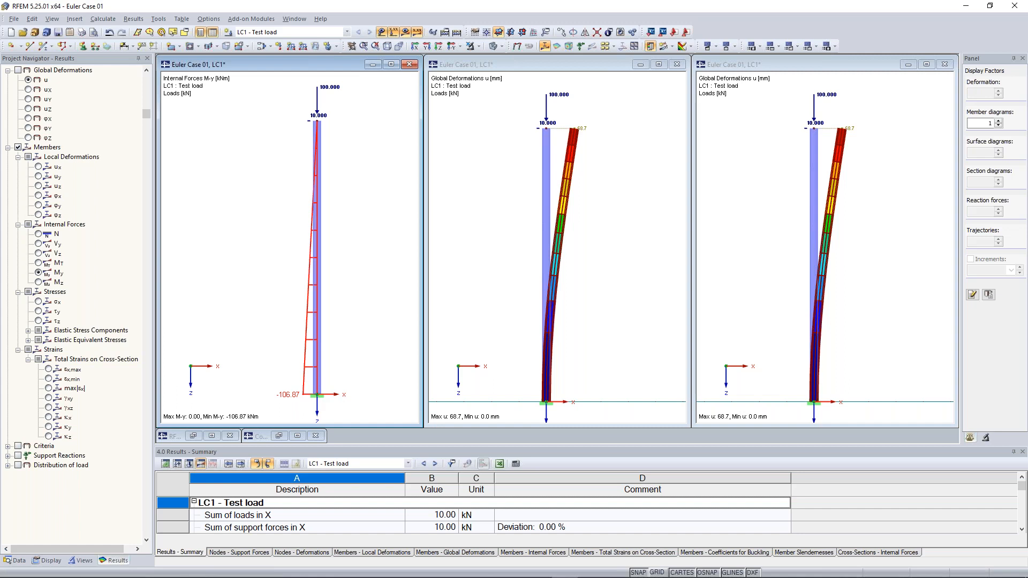
{"action": "left_click", "coordinate": [541, 113]}
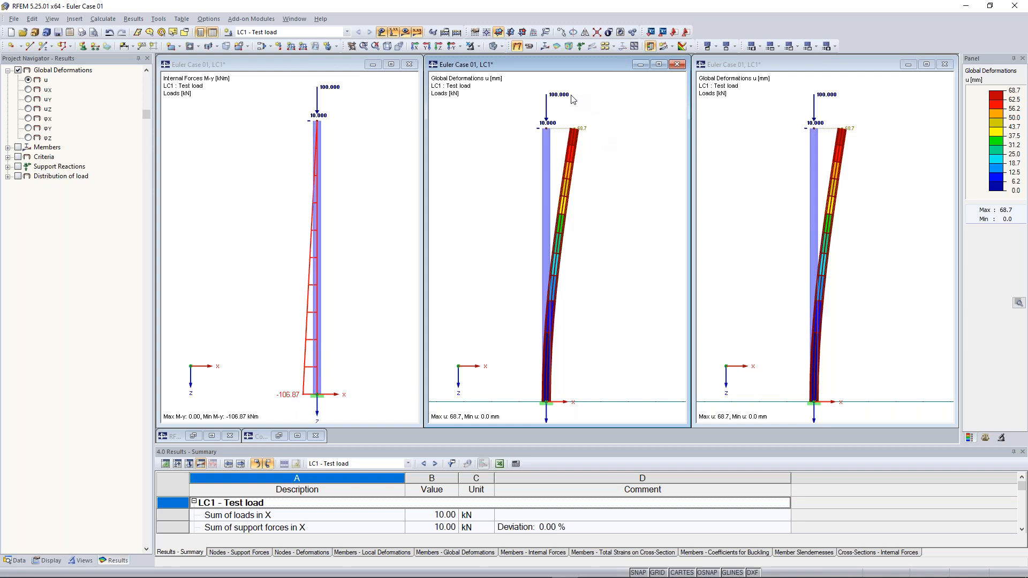
{"action": "mouse_move", "coordinate": [564, 100]}
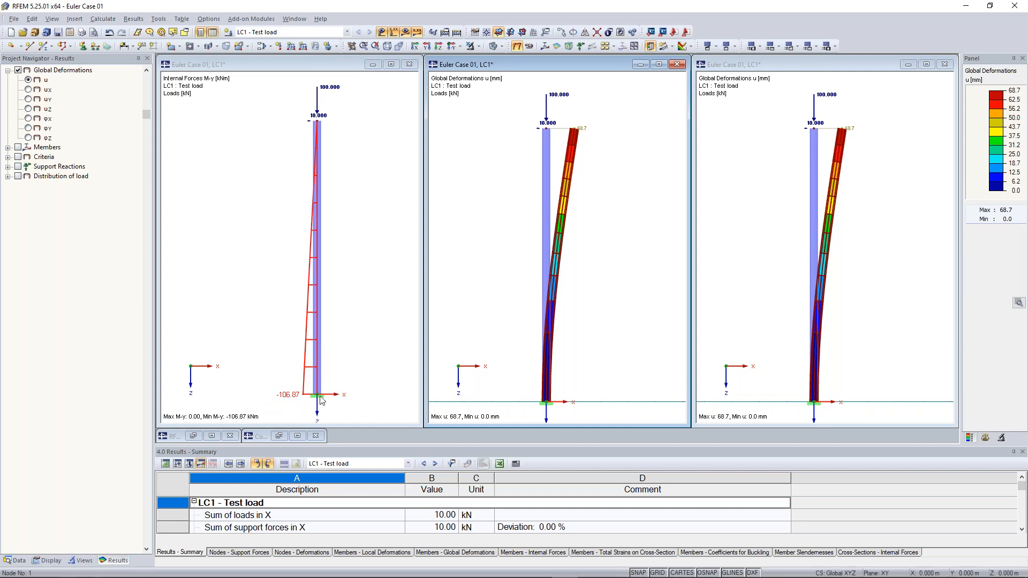
{"action": "left_click", "coordinate": [320, 123]}
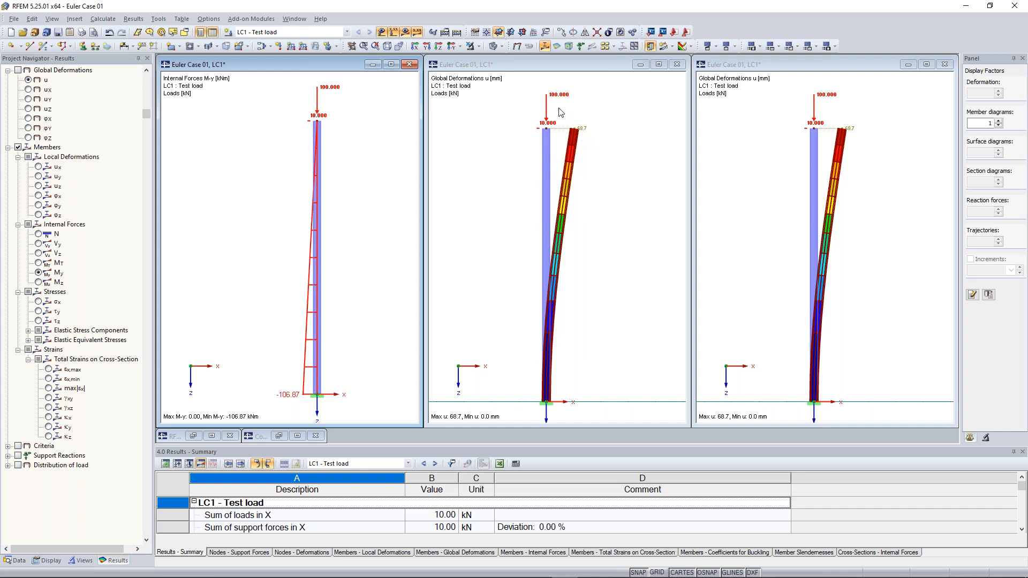
{"action": "left_click", "coordinate": [585, 134]}
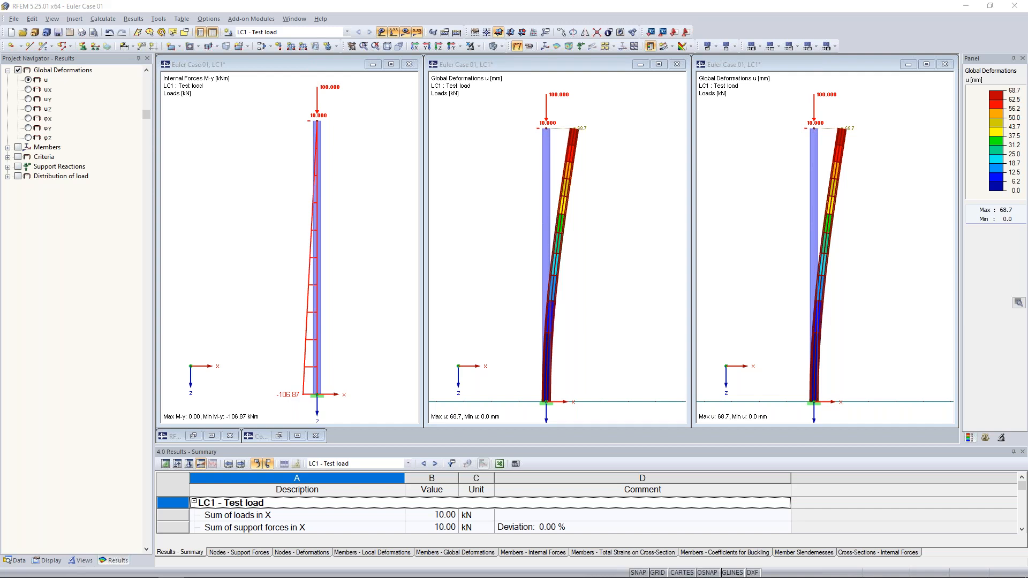
Step: Minimise the two column windows showing global deformations and maximise the window with the My moment diagram
{"action": "left_click", "coordinate": [644, 69]}
{"action": "left_click", "coordinate": [642, 65]}
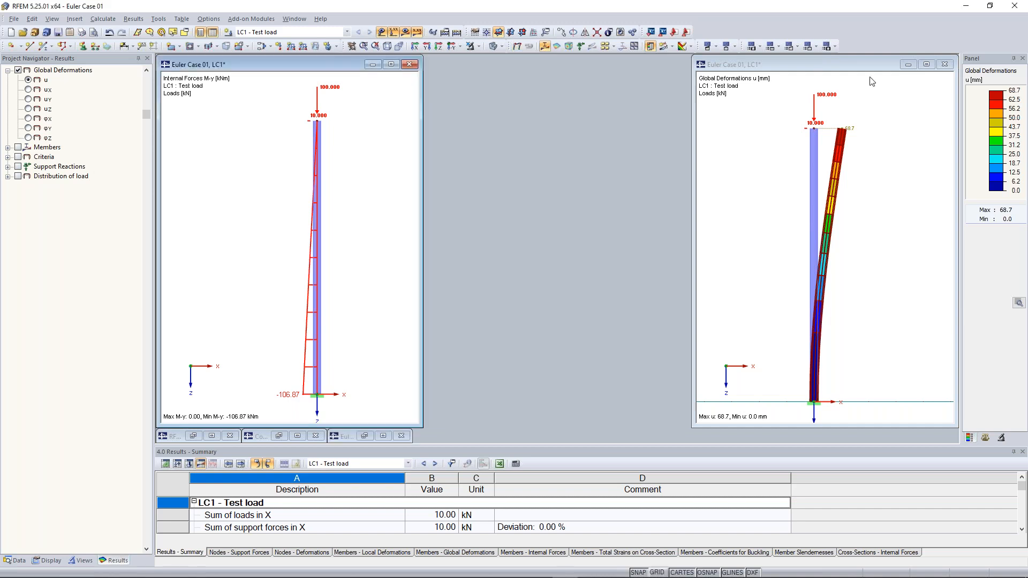
{"action": "left_click", "coordinate": [908, 64]}
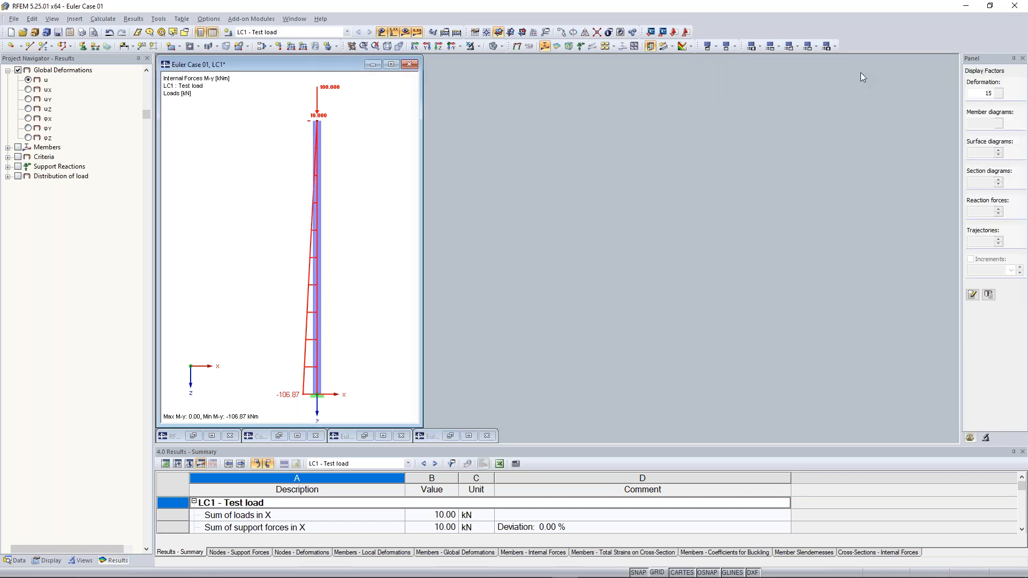
{"action": "left_click", "coordinate": [391, 64]}
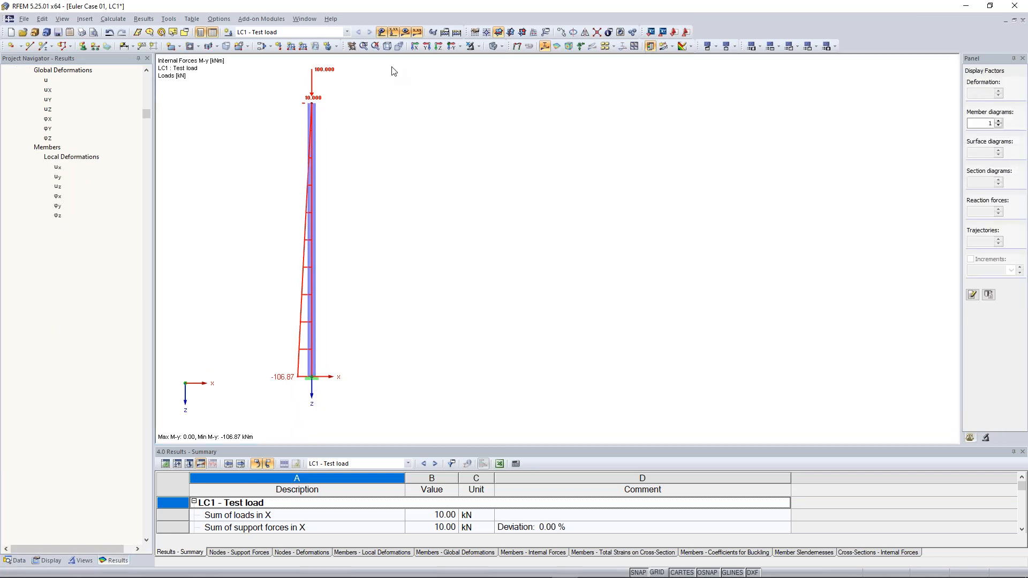
{"action": "middle_click_drag", "start_coordinate": [281, 188], "coordinate": [458, 232]}
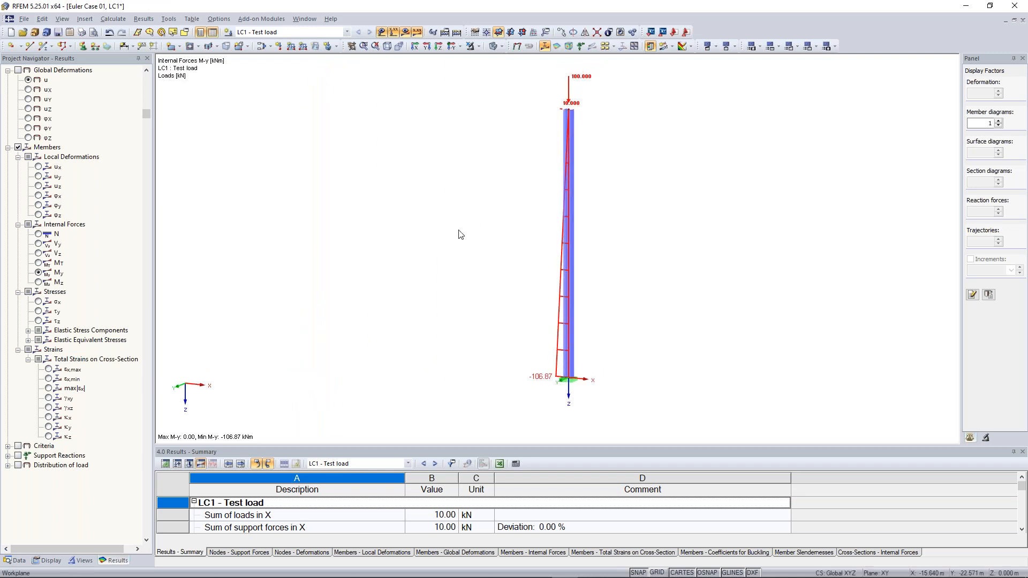
Step: Remove the horizontal force PX from the nodal load on node 2, keeping only the vertical PZ of 100 kN
{"action": "left_click", "coordinate": [493, 47]}
{"action": "left_click", "coordinate": [399, 148]}
{"action": "left_click", "coordinate": [393, 32]}
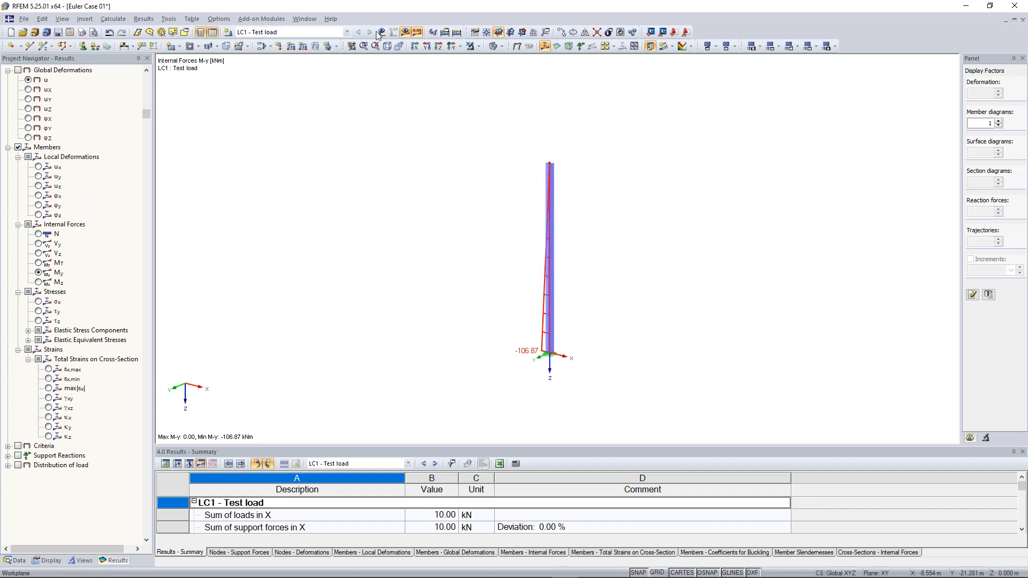
{"action": "left_click", "coordinate": [394, 32]}
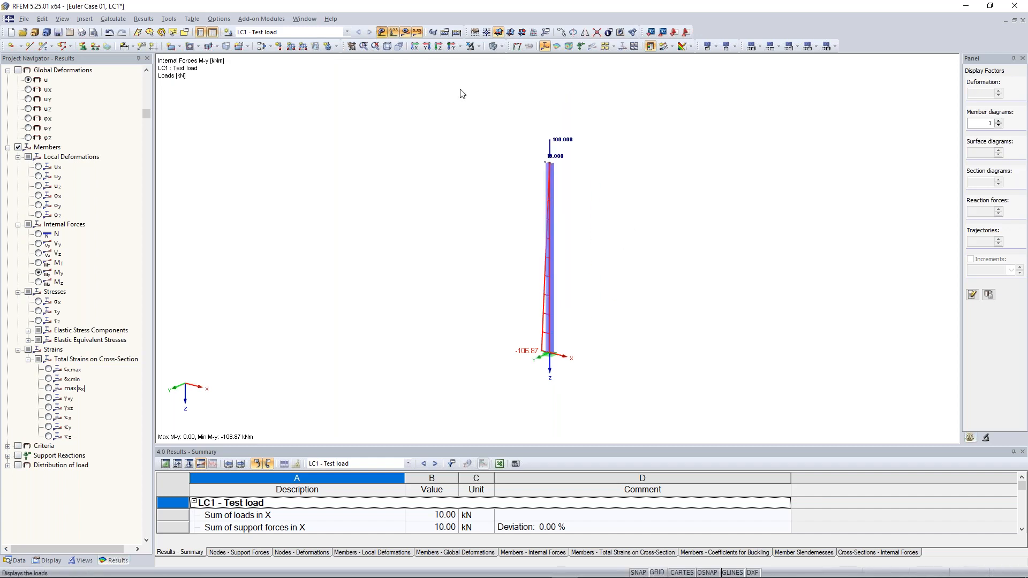
{"action": "double_click", "coordinate": [560, 142]}
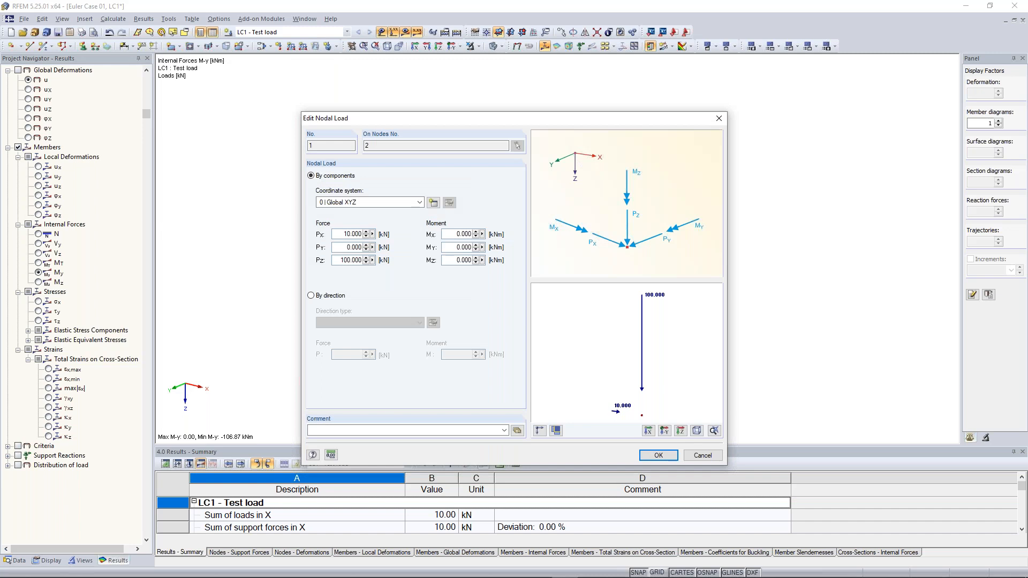
{"action": "left_click", "coordinate": [658, 455]}
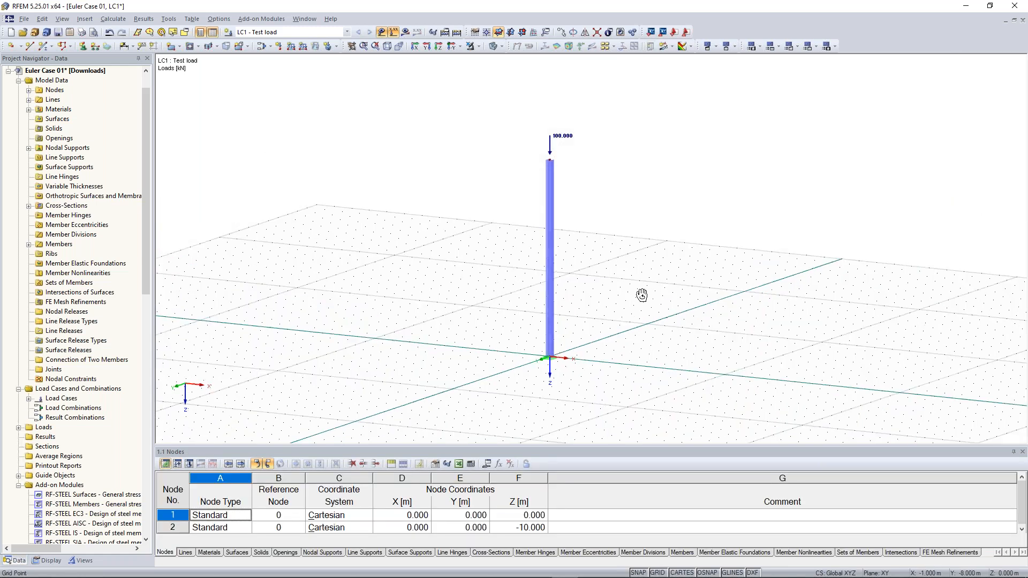
Step: Open the RF-STABILITY add-on module for the Euler Case 01 model
{"action": "middle_click_drag", "start_coordinate": [641, 295], "coordinate": [227, 214], "text": "ctrl"}
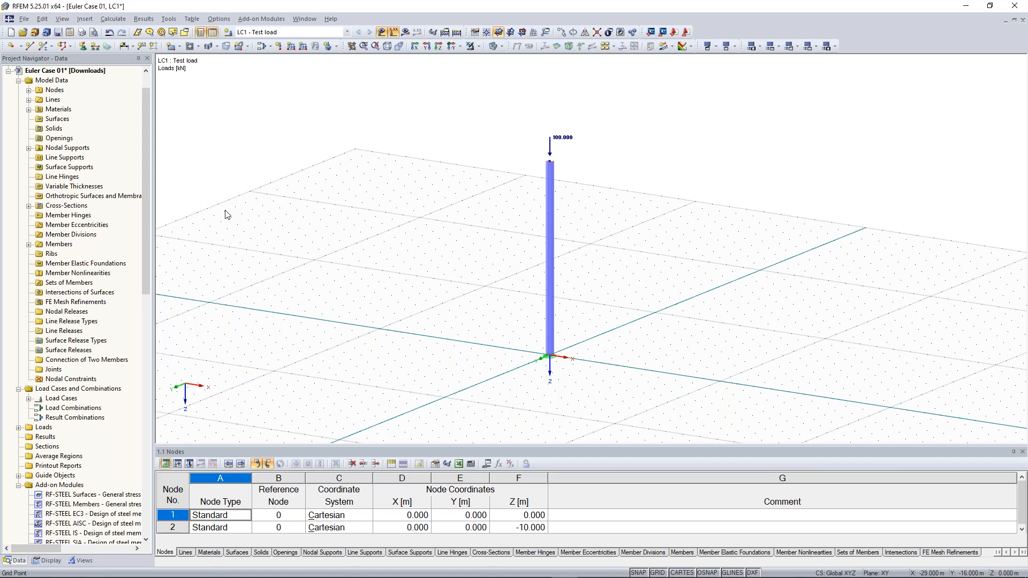
{"action": "left_click_drag", "start_coordinate": [143, 206], "coordinate": [140, 408]}
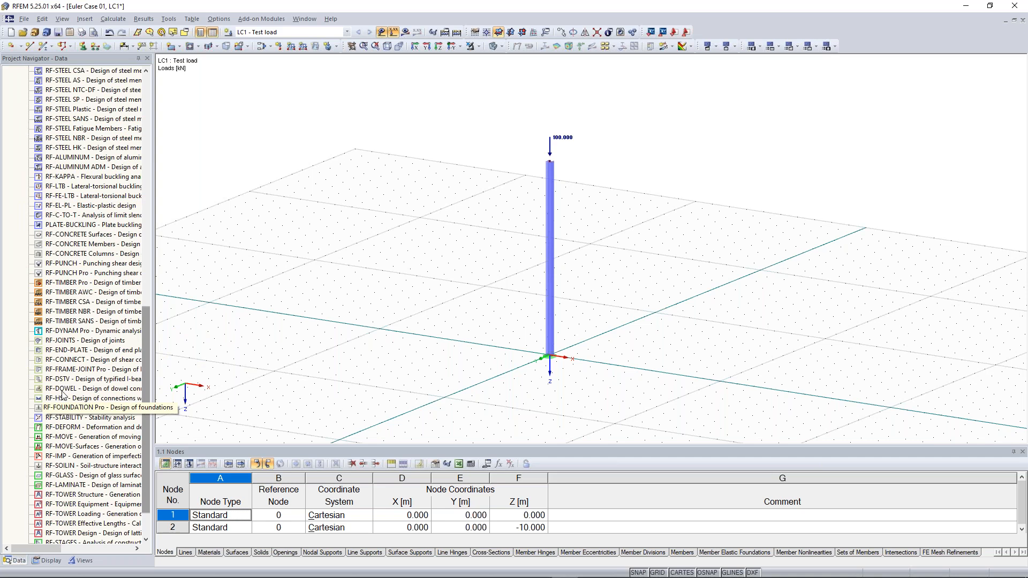
{"action": "left_click", "coordinate": [86, 418]}
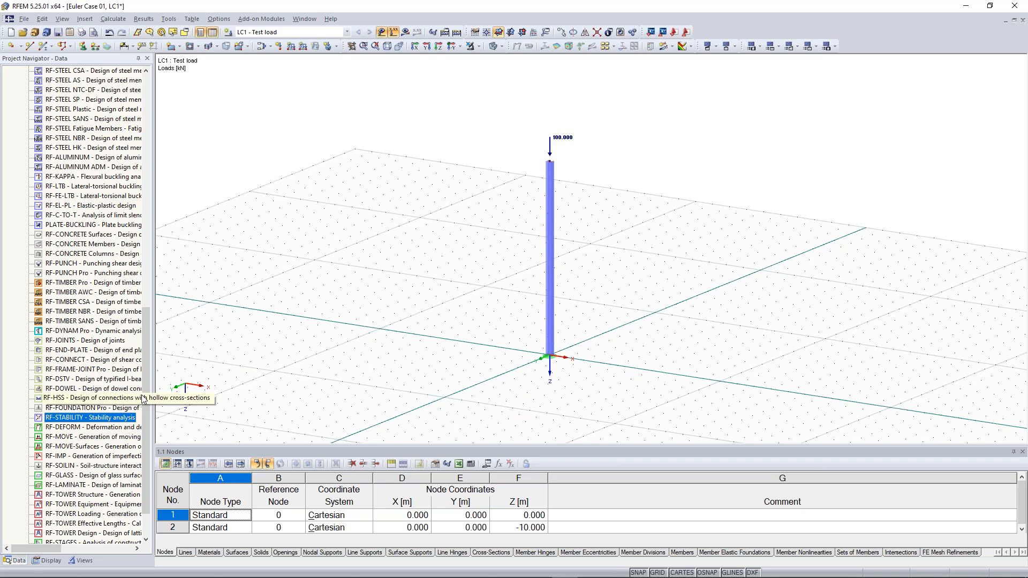
{"action": "scroll", "coordinate": [81, 380], "scroll_direction": "down", "scroll_amount": 2}
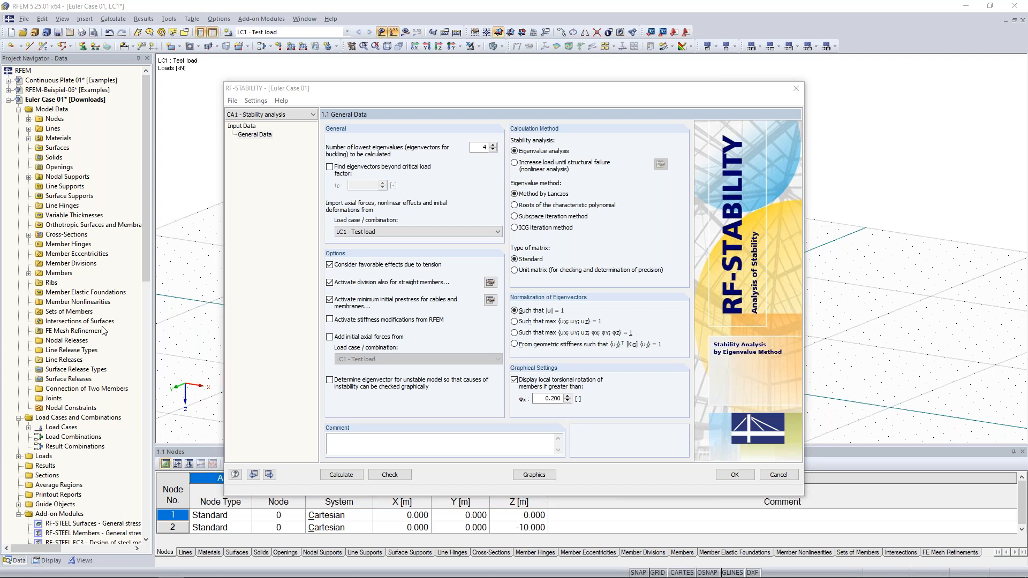
Step: Set the number of lowest eigenvalues to 2 and import the axial forces from LC1 - Test load
{"action": "double_click", "coordinate": [483, 147]}
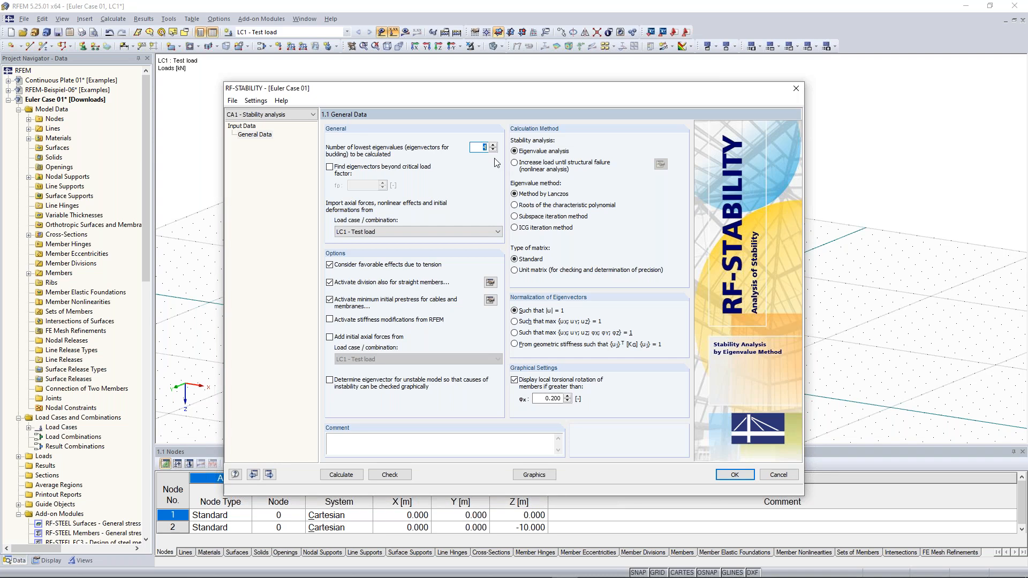
{"action": "type", "text": "2"}
{"action": "left_click", "coordinate": [383, 233]}
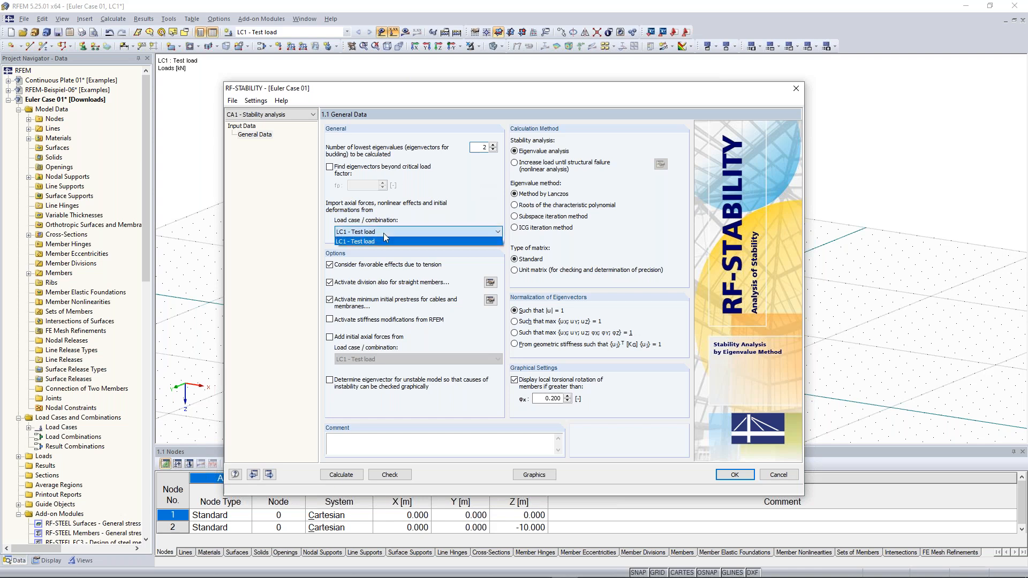
{"action": "left_click", "coordinate": [384, 242]}
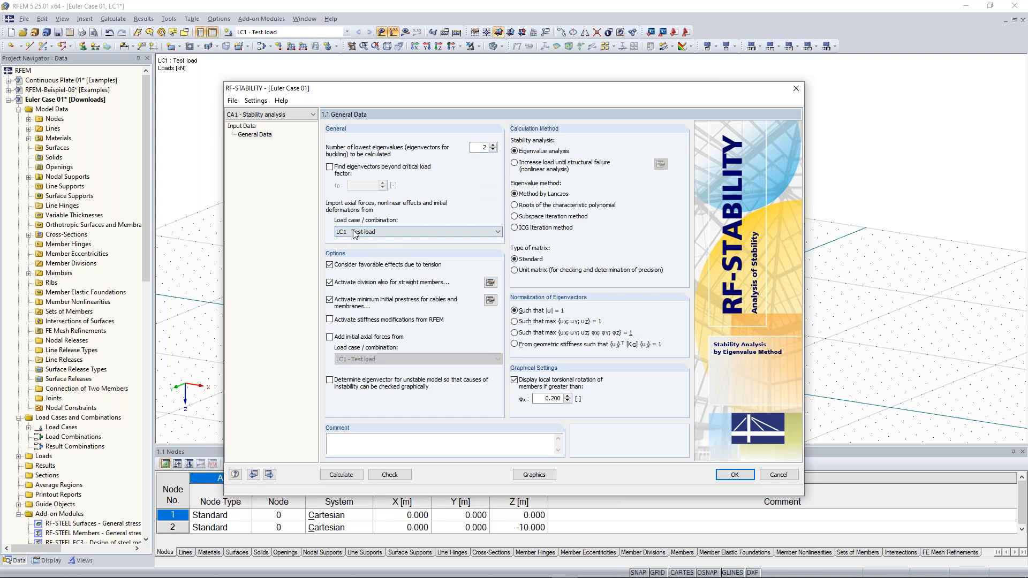
Step: Deactivate favorable tension effects and minimum initial prestress, and set the minimum number of divisions for straight members to 10
{"action": "left_click", "coordinate": [330, 265]}
{"action": "left_click", "coordinate": [330, 301]}
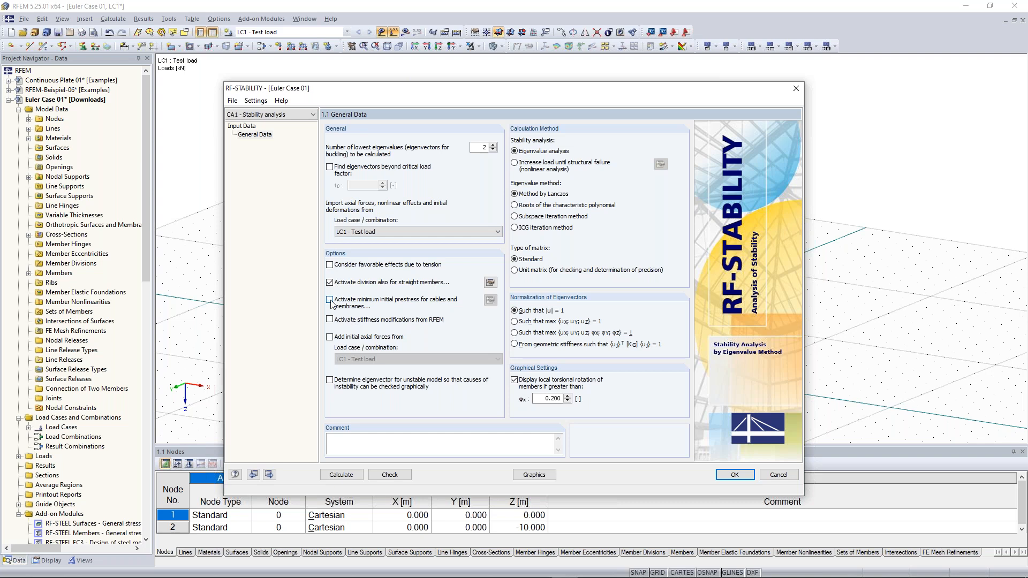
{"action": "left_click", "coordinate": [490, 282]}
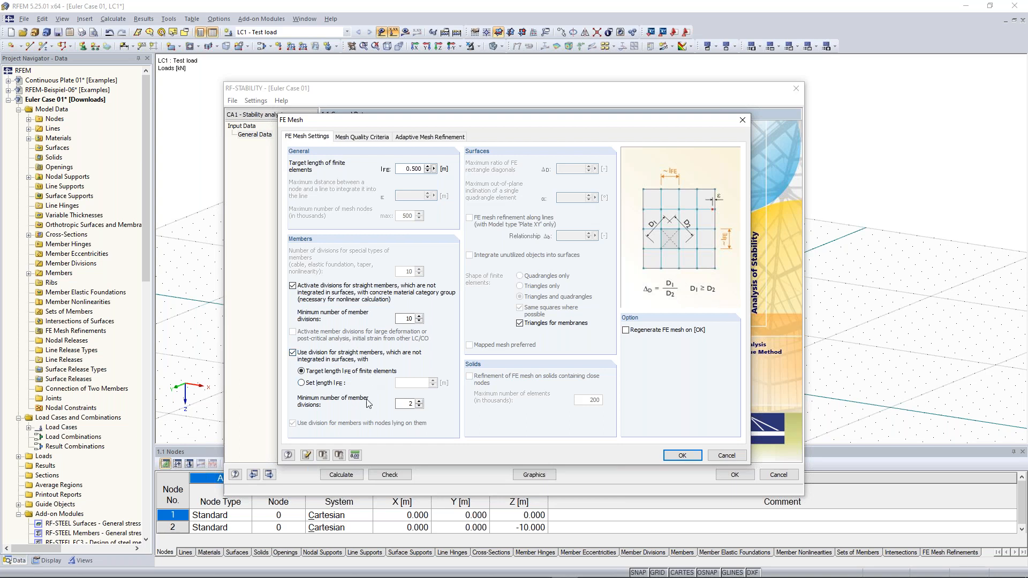
{"action": "left_click", "coordinate": [405, 405]}
{"action": "key", "text": "BackSpace"}
{"action": "type", "text": "10"}
{"action": "left_click", "coordinate": [682, 455]}
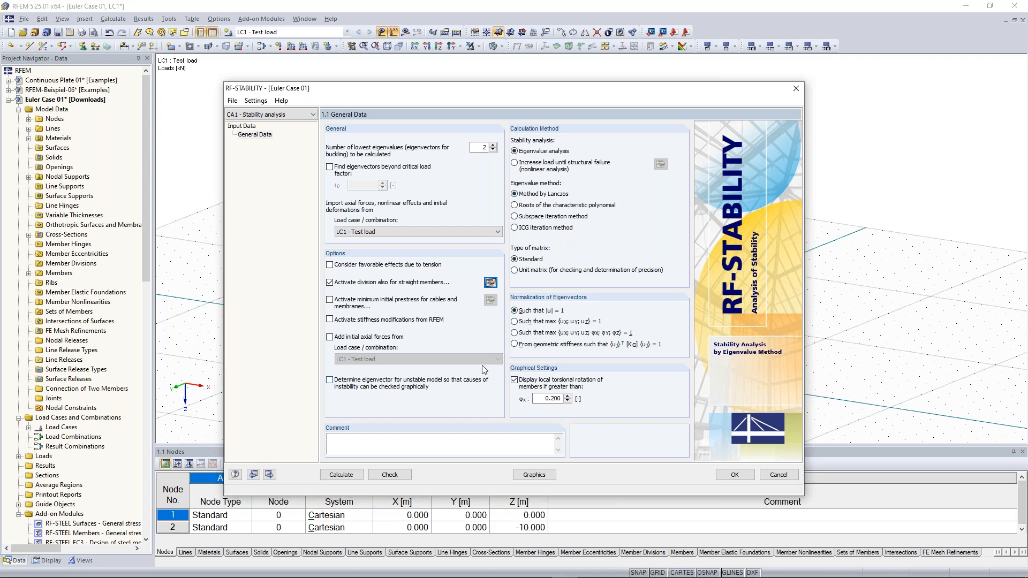
Step: Calculate the stability analysis and review the critical load factors, magnification factors, effective lengths and critical loads
{"action": "left_click", "coordinate": [353, 478]}
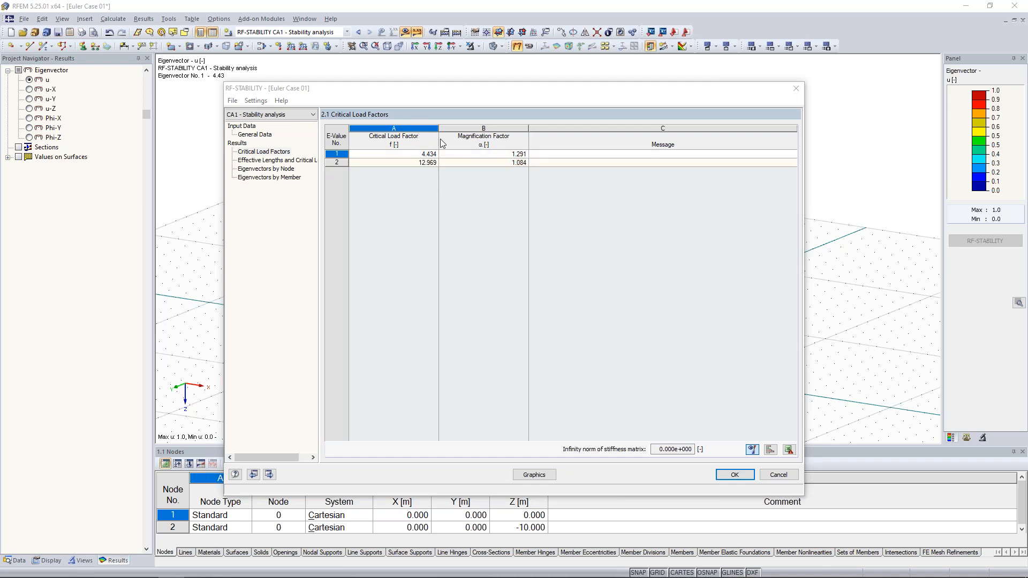
{"action": "left_click", "coordinate": [416, 156]}
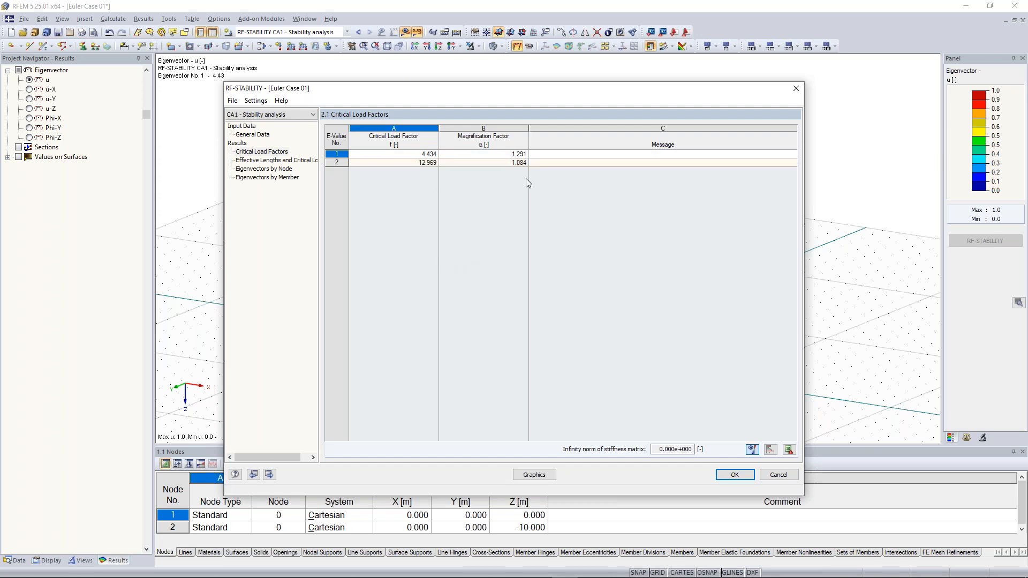
{"action": "left_click", "coordinate": [508, 155]}
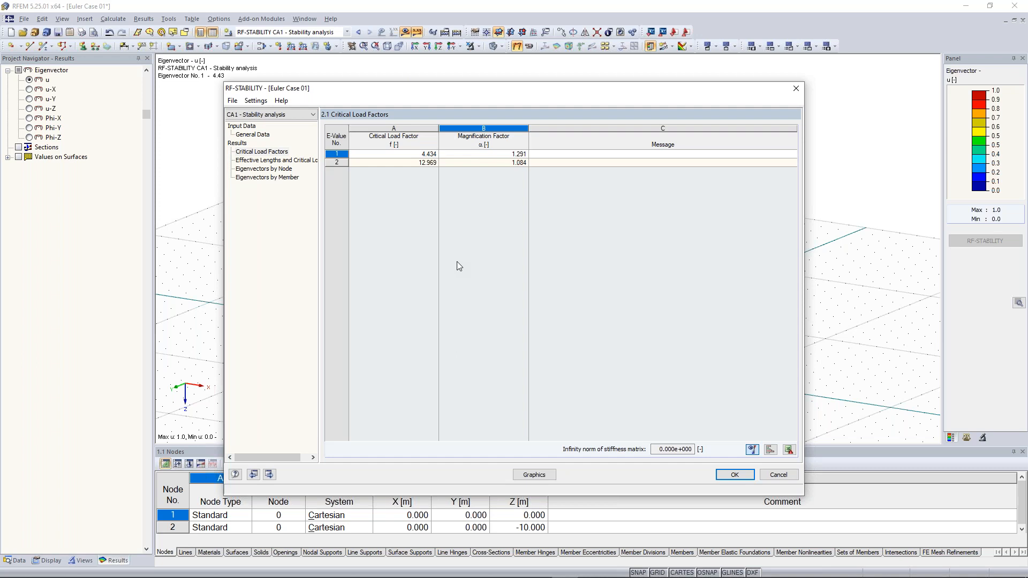
{"action": "left_click", "coordinate": [276, 160]}
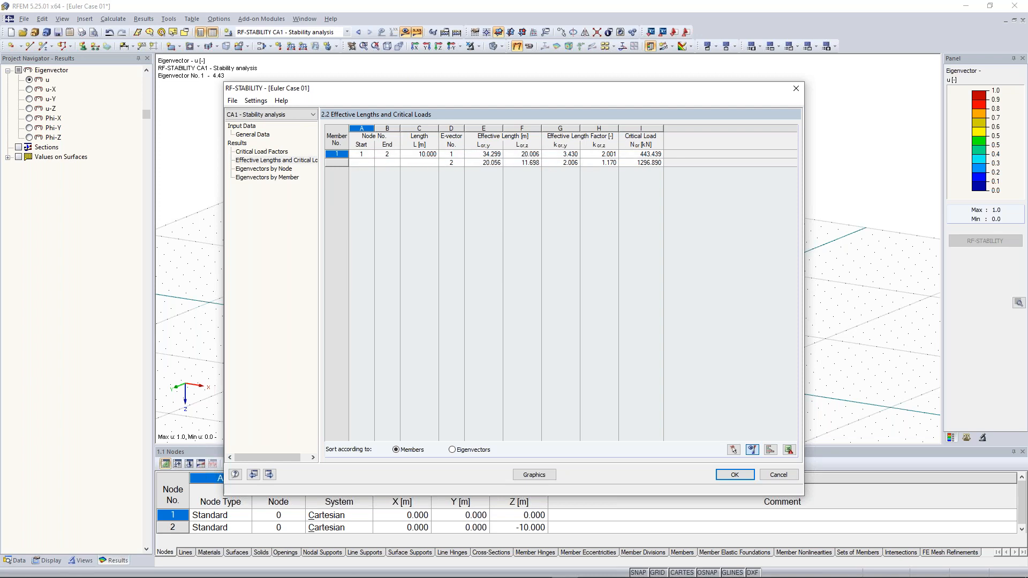
{"action": "left_click", "coordinate": [655, 154]}
{"action": "left_click", "coordinate": [262, 152]}
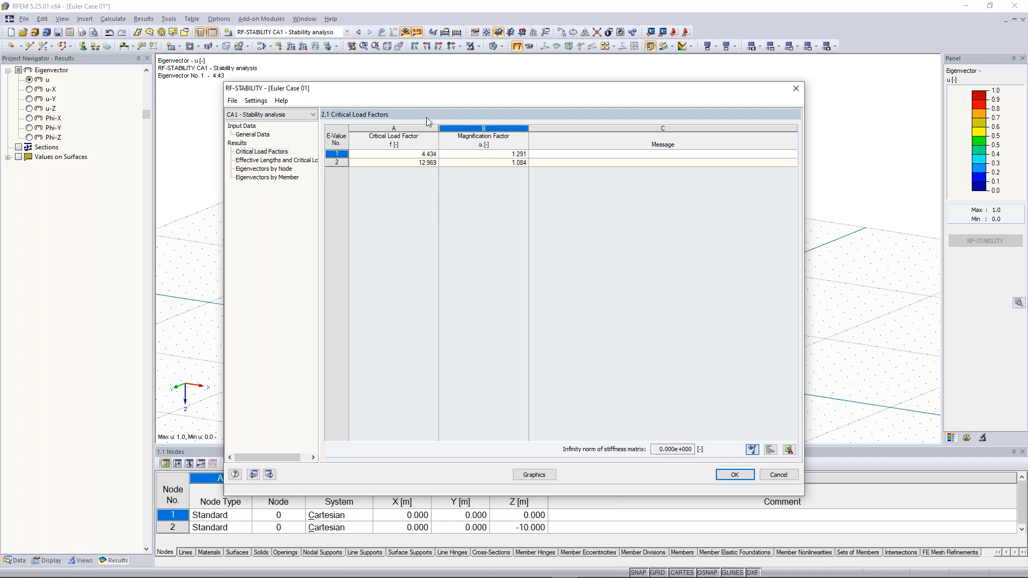
Step: Show the first buckling mode of the column graphically in the model and examine its shape from head to base
{"action": "left_click_drag", "start_coordinate": [445, 100], "coordinate": [446, 268]}
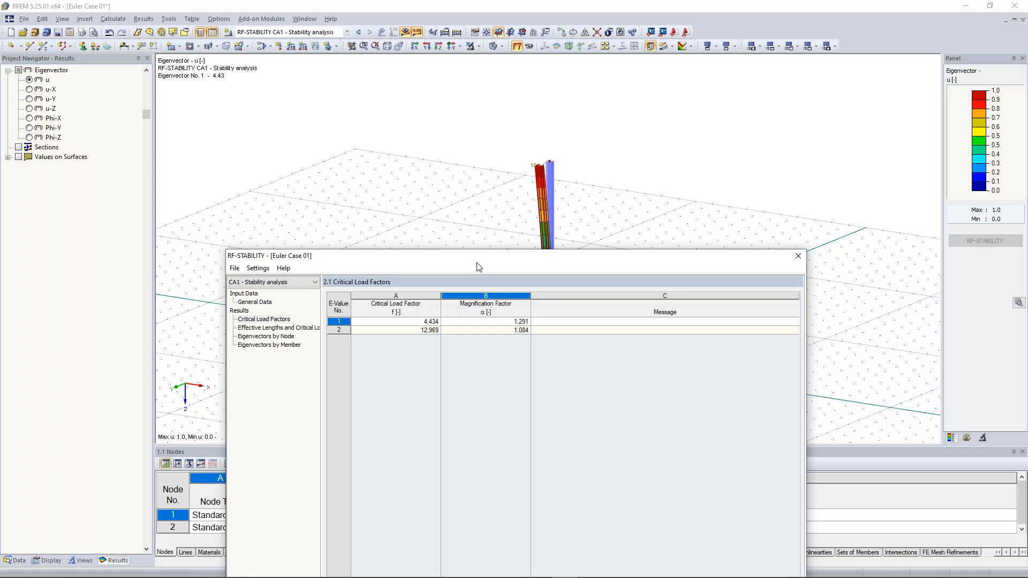
{"action": "left_click_drag", "start_coordinate": [478, 267], "coordinate": [482, 110]}
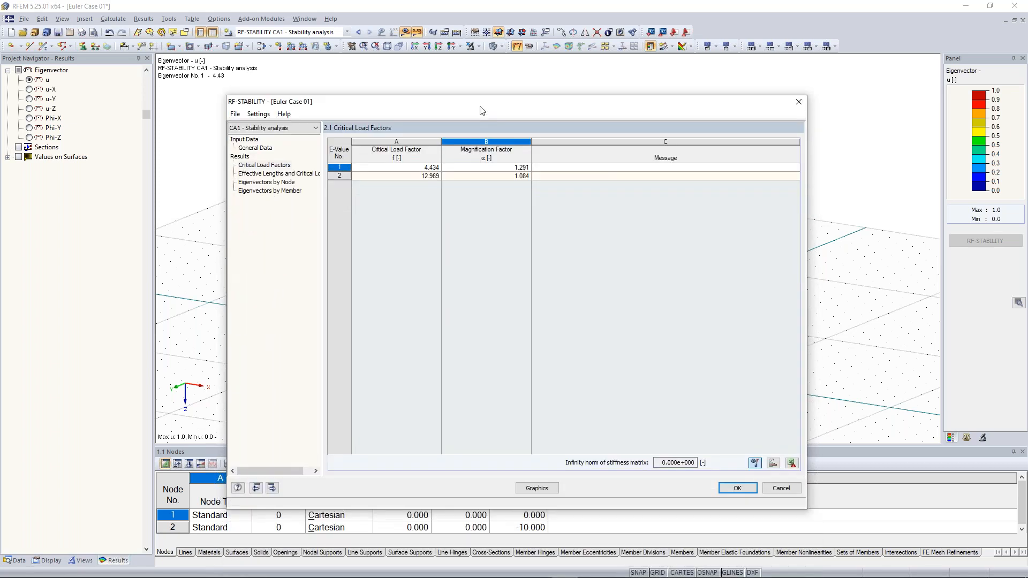
{"action": "left_click", "coordinate": [539, 488]}
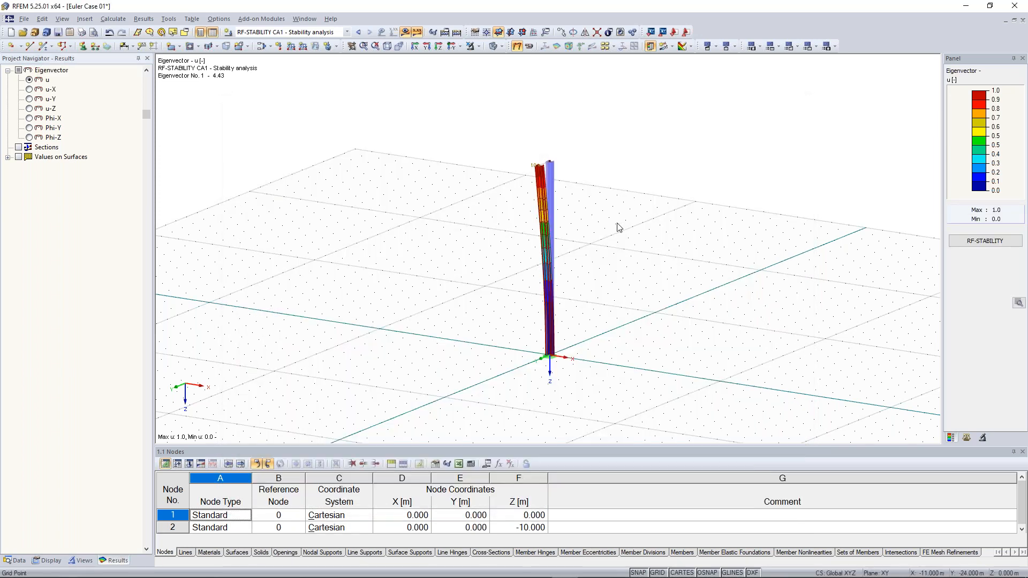
{"action": "scroll", "coordinate": [545, 176], "scroll_direction": "up", "scroll_amount": 3}
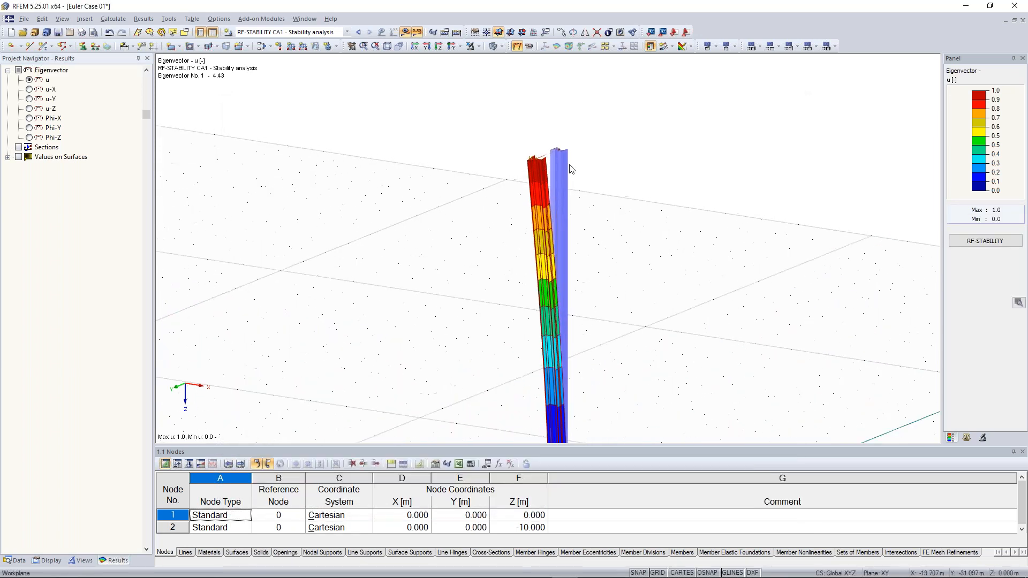
{"action": "middle_click_drag", "start_coordinate": [656, 138], "coordinate": [593, 174], "text": "ctrl"}
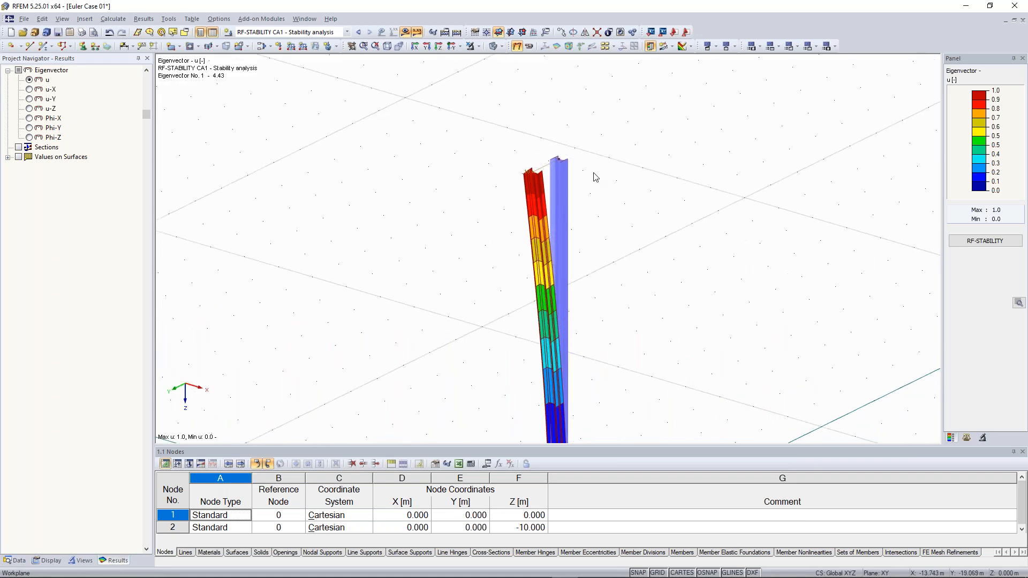
{"action": "middle_click_drag", "start_coordinate": [605, 289], "coordinate": [613, 141]}
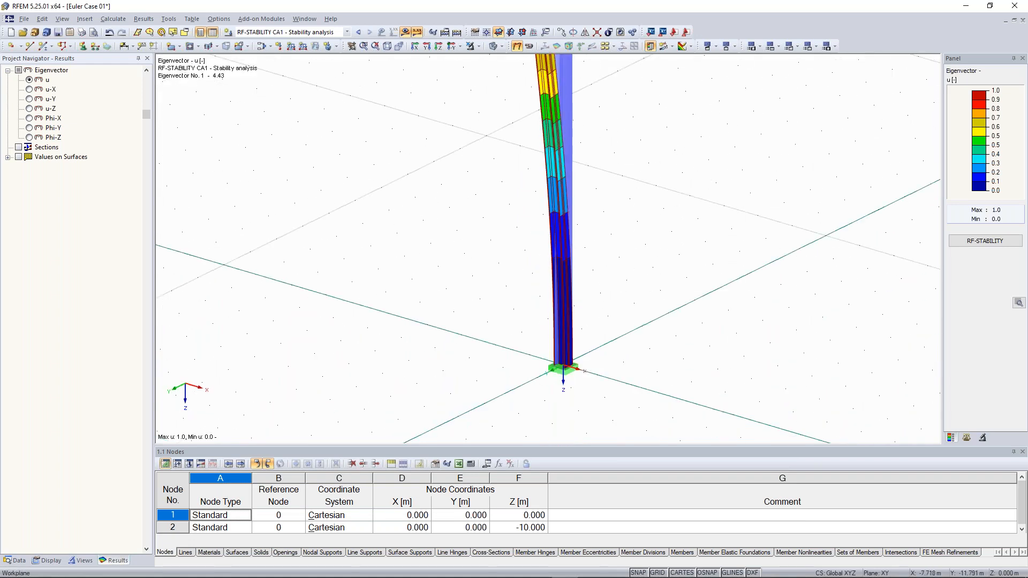
Step: Turn on the local axis systems of members for the column and compare them with the buckling direction
{"action": "right_click", "coordinate": [567, 134]}
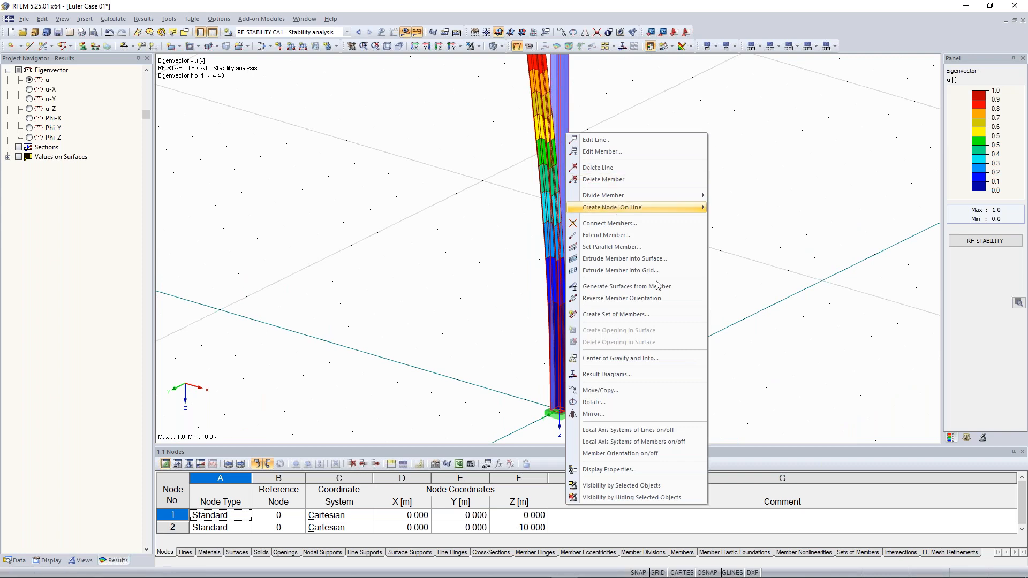
{"action": "left_click", "coordinate": [683, 443]}
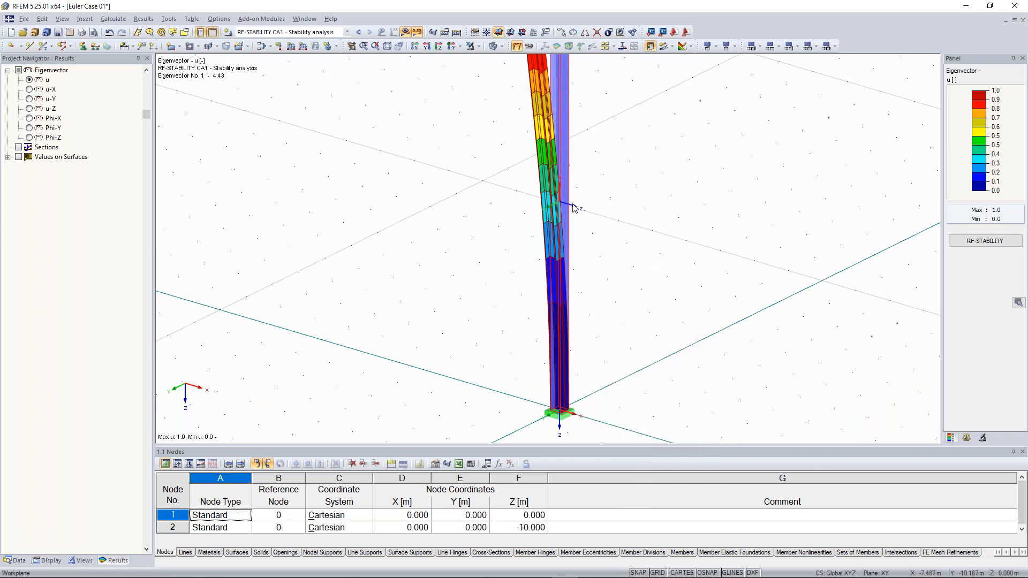
{"action": "middle_click_drag", "start_coordinate": [596, 190], "coordinate": [551, 189], "text": "ctrl"}
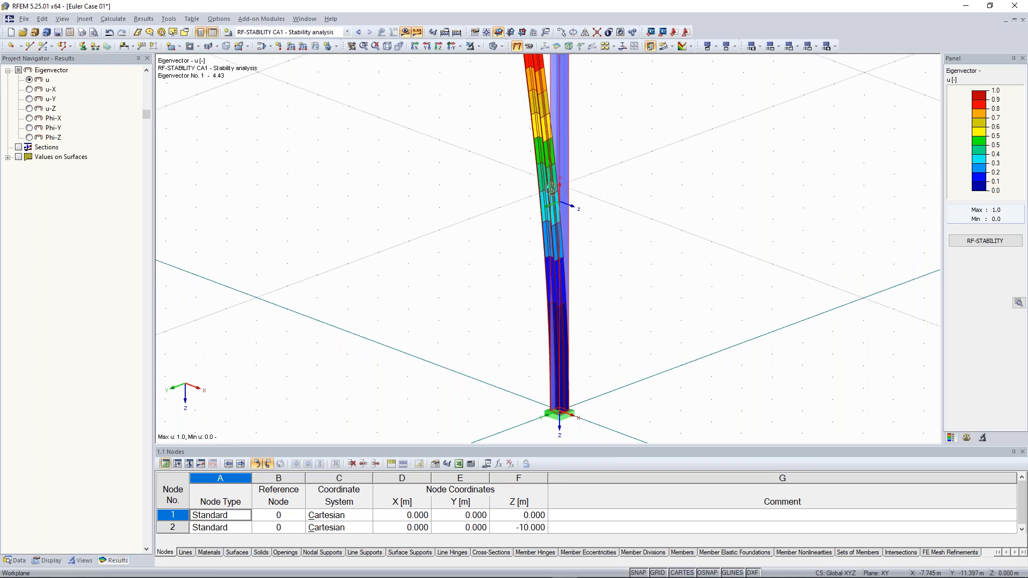
{"action": "middle_click_drag", "start_coordinate": [551, 189], "coordinate": [567, 225], "text": "ctrl"}
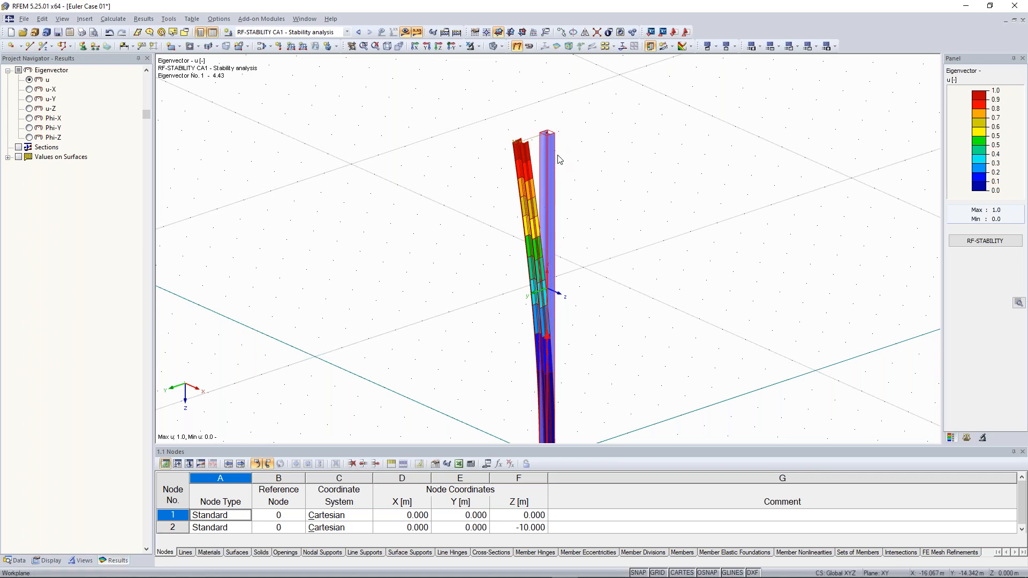
Step: Display eigenvector no. 2 in the stability results and examine its buckling direction relative to the member axes
{"action": "left_click", "coordinate": [966, 437]}
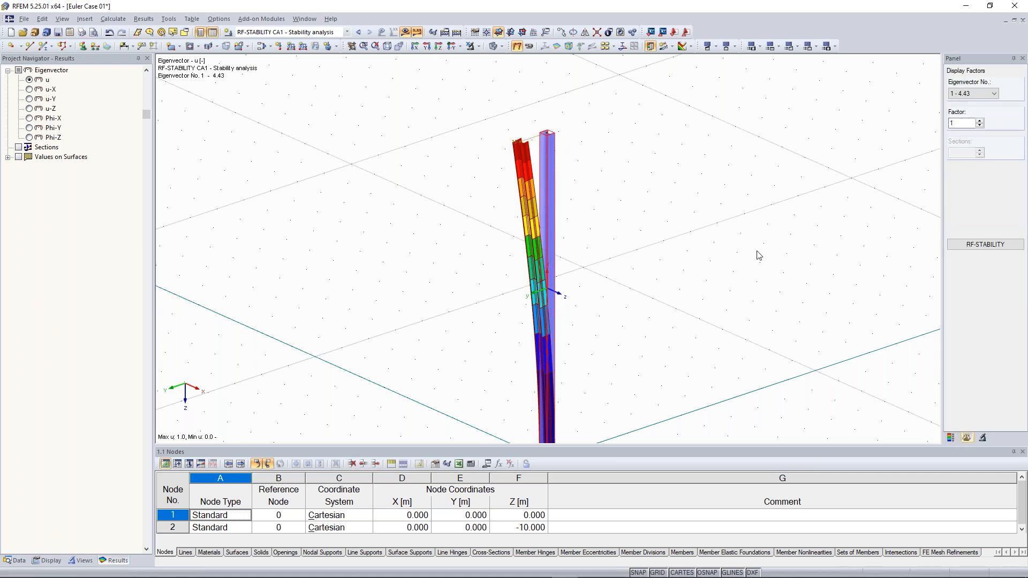
{"action": "left_click", "coordinate": [987, 94]}
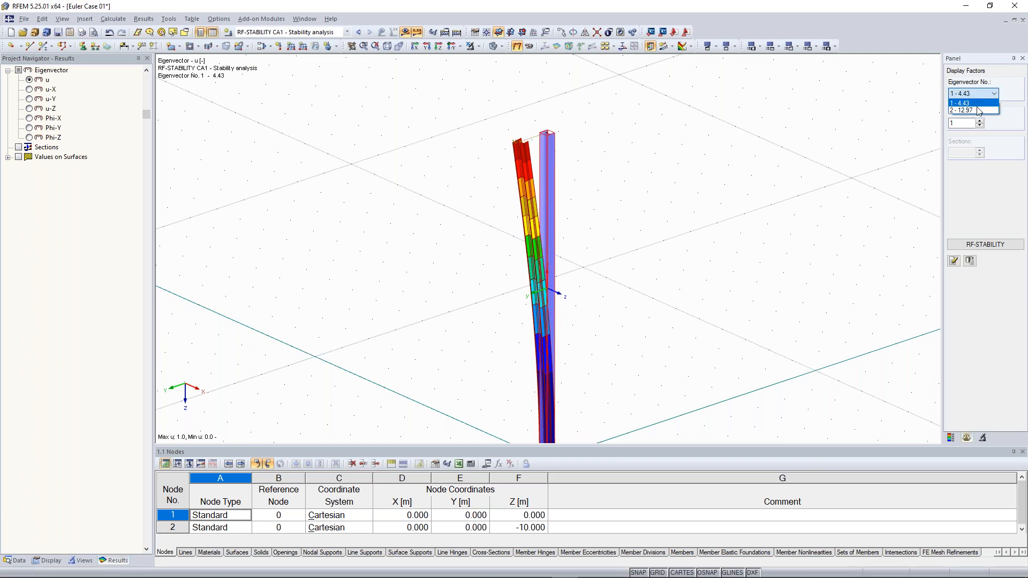
{"action": "left_click", "coordinate": [978, 110]}
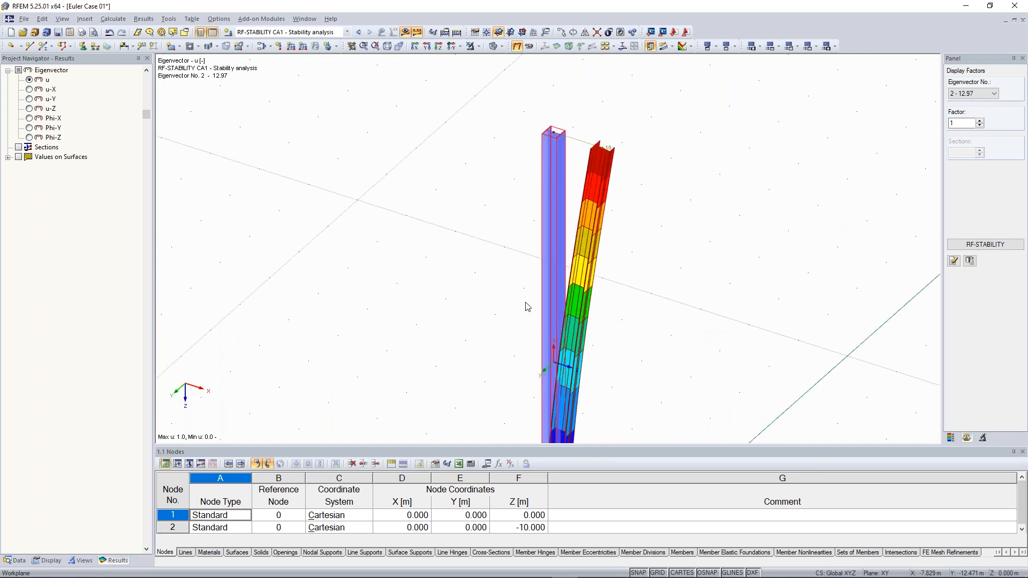
{"action": "middle_click_drag", "start_coordinate": [525, 291], "coordinate": [506, 224], "text": "ctrl"}
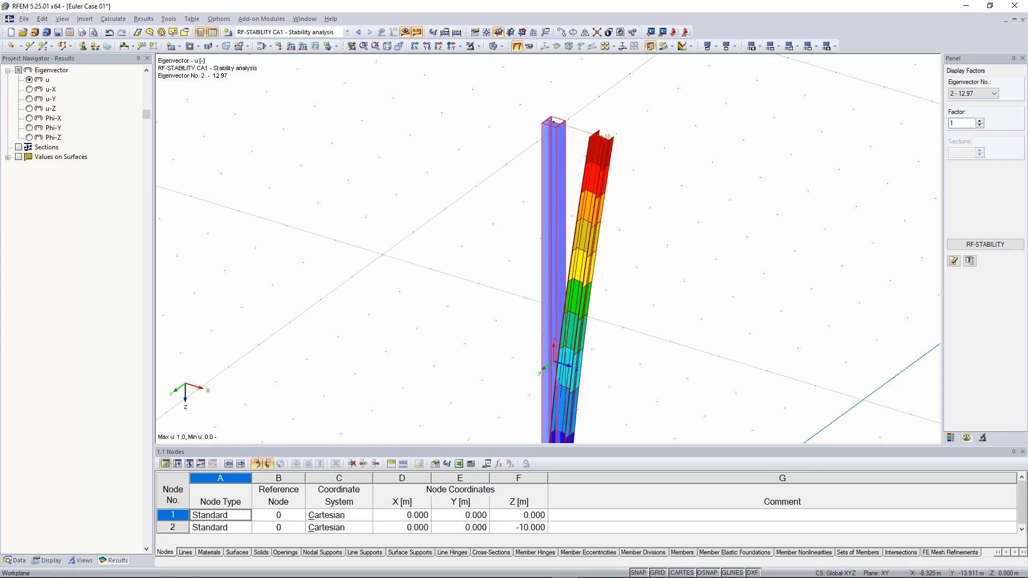
Step: Set the vertical force PZ of the LC1 nodal load on node 2 to 443 kN
{"action": "left_click", "coordinate": [358, 32]}
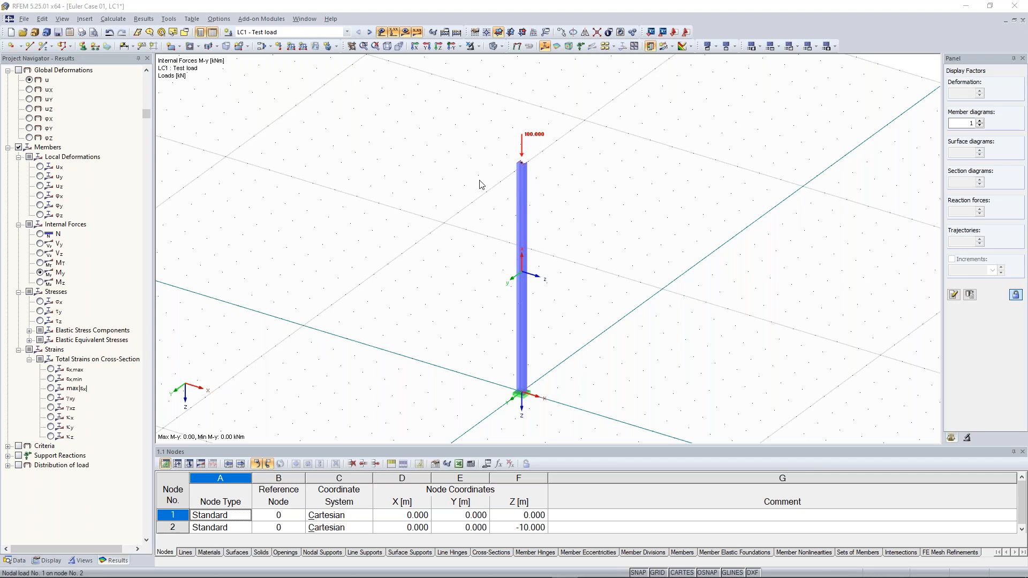
{"action": "double_click", "coordinate": [521, 146]}
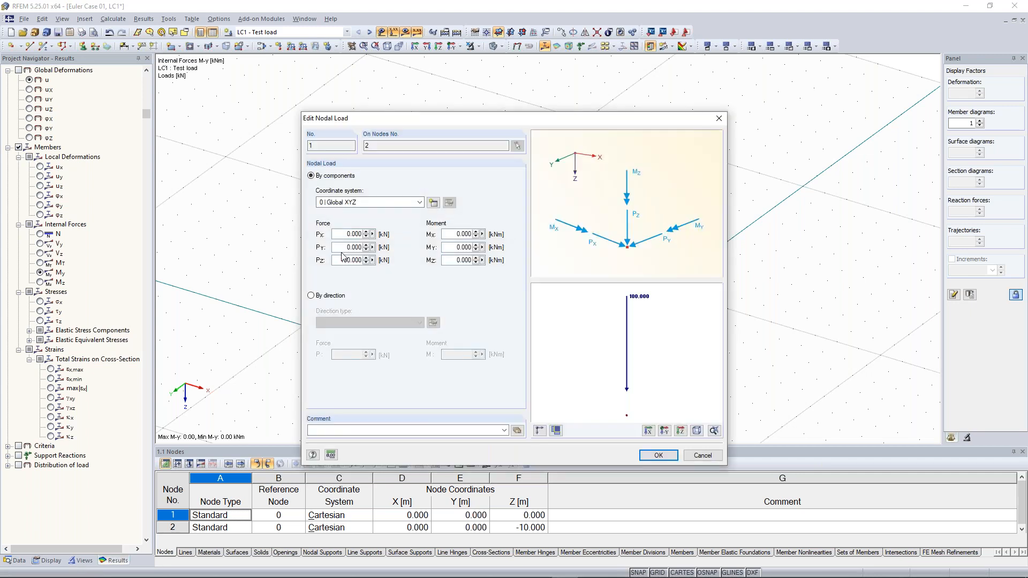
{"action": "double_click", "coordinate": [364, 261]}
{"action": "type", "text": "443"}
{"action": "left_click", "coordinate": [658, 456]}
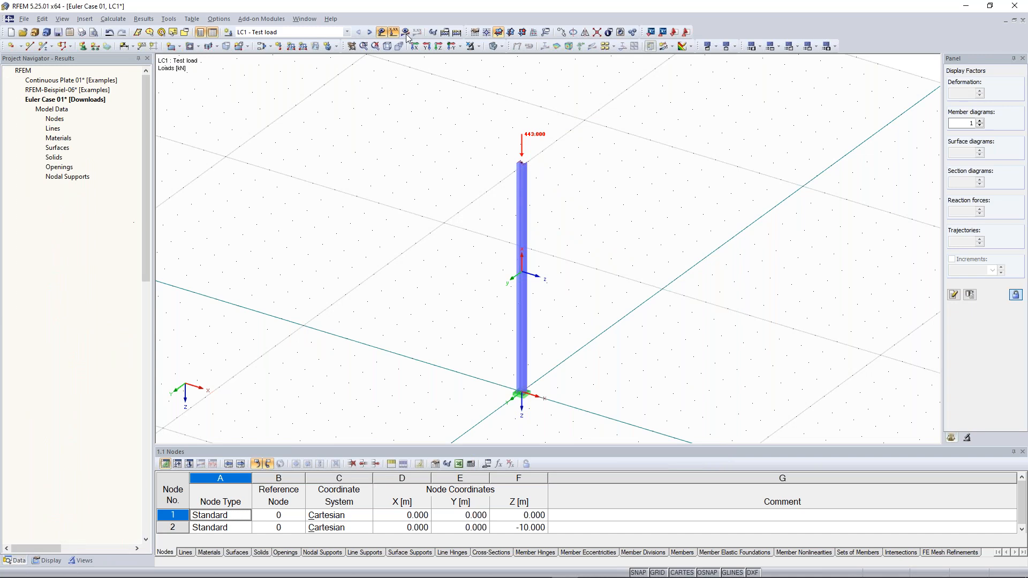
Step: Recalculate the LC1 test load and the RF-STABILITY case with the changed nodal load
{"action": "left_click", "coordinate": [457, 33]}
{"action": "left_click", "coordinate": [370, 32]}
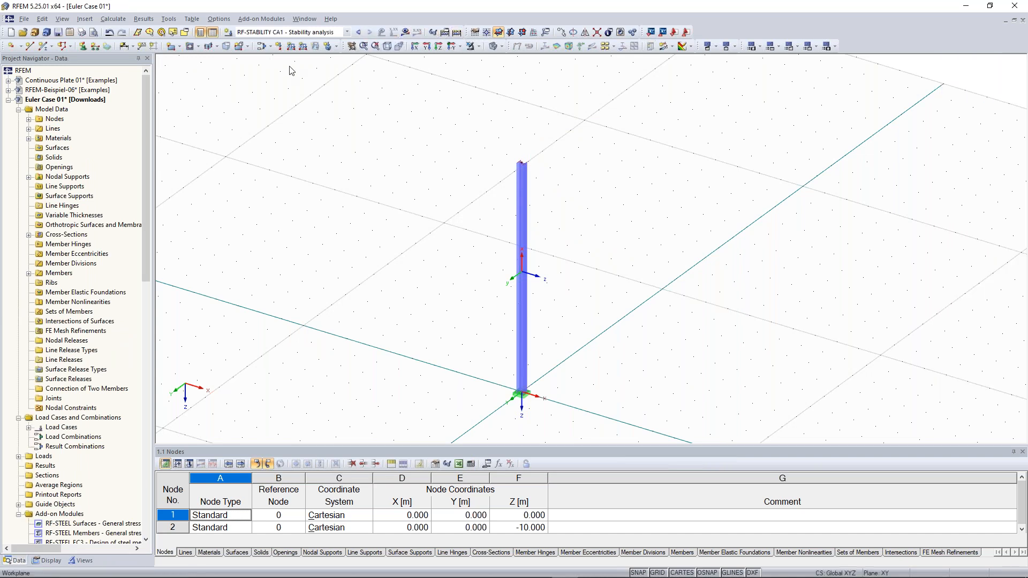
{"action": "left_click", "coordinate": [359, 32]}
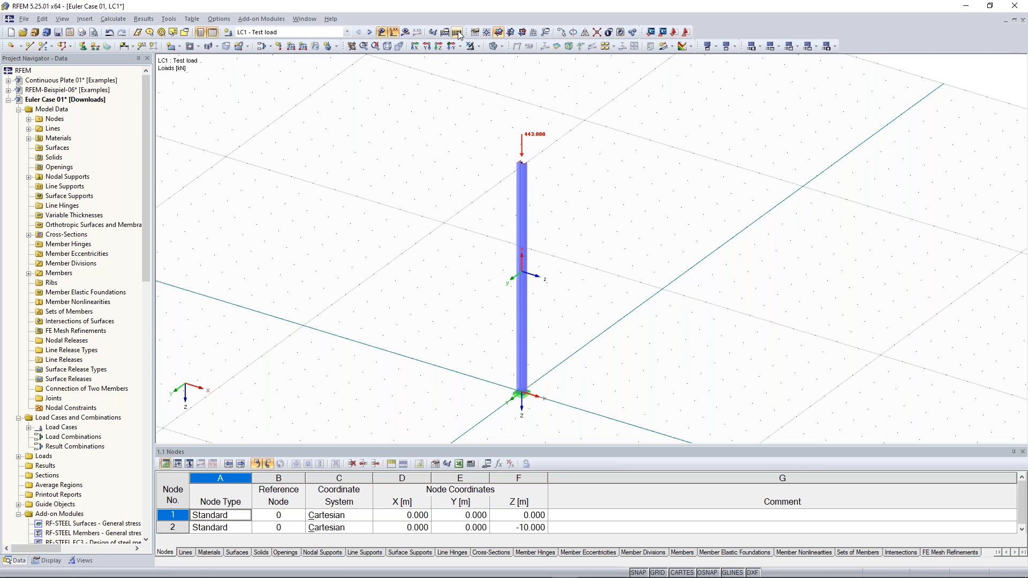
{"action": "left_click", "coordinate": [458, 32]}
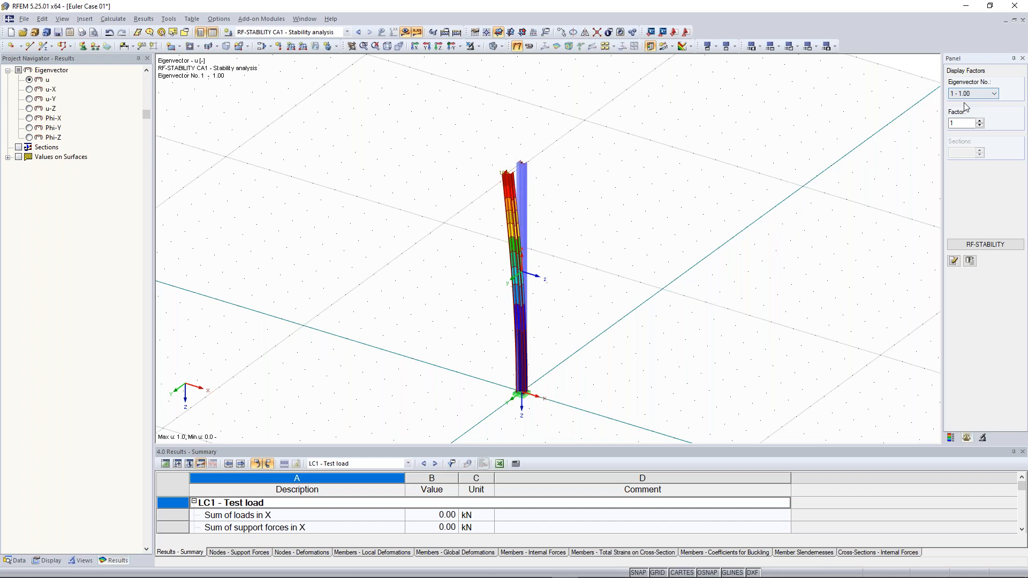
Step: Examine the first buckling mode and the critical load and magnification factors for the 443 kN load, leaving the results table closed
{"action": "middle_click_drag", "start_coordinate": [632, 245], "coordinate": [612, 247], "text": "ctrl"}
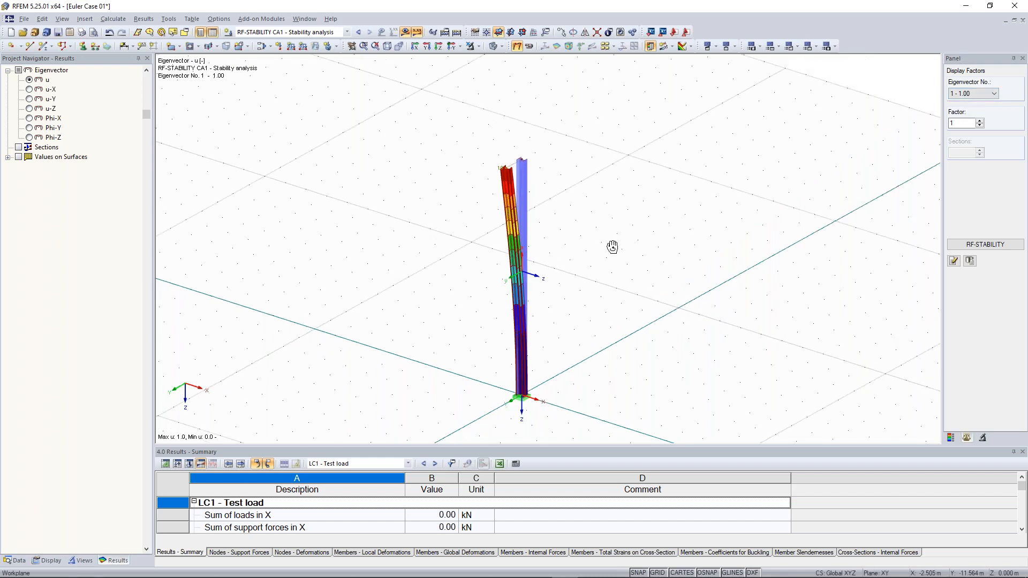
{"action": "middle_click_drag", "start_coordinate": [613, 247], "coordinate": [616, 275], "text": "ctrl"}
{"action": "left_click", "coordinate": [991, 247]}
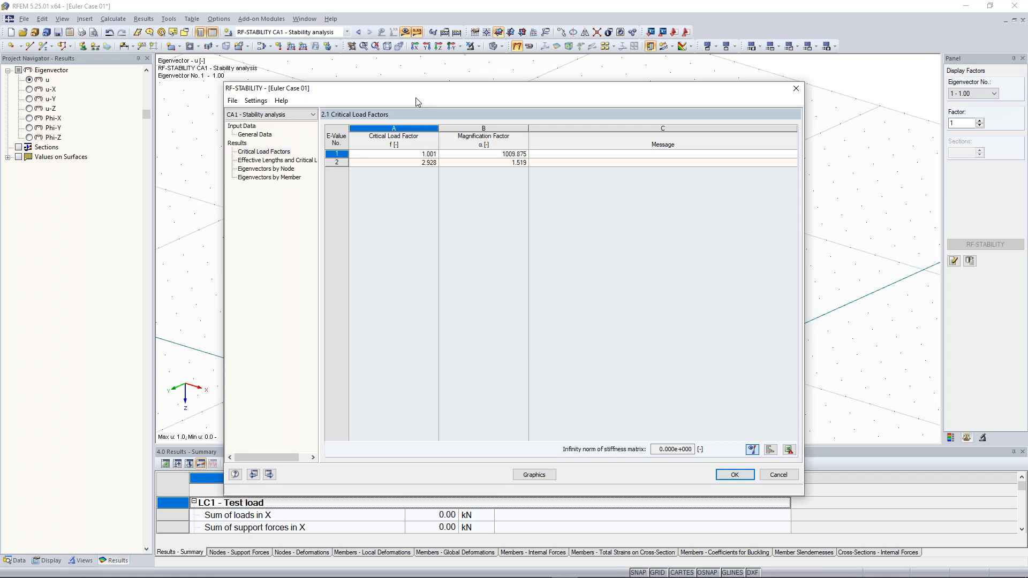
{"action": "left_click_drag", "start_coordinate": [415, 98], "coordinate": [389, 245]}
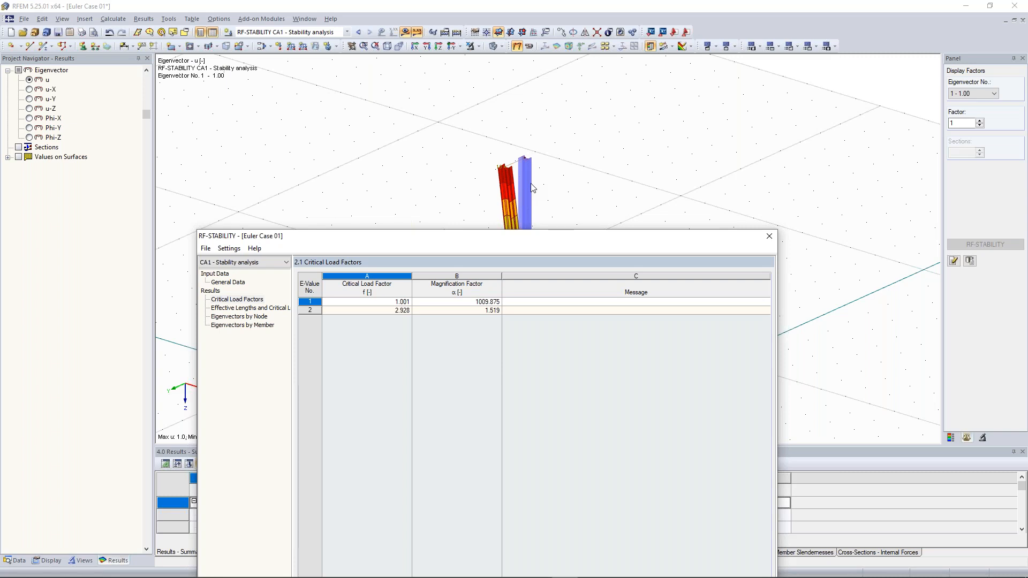
{"action": "left_click", "coordinate": [768, 236]}
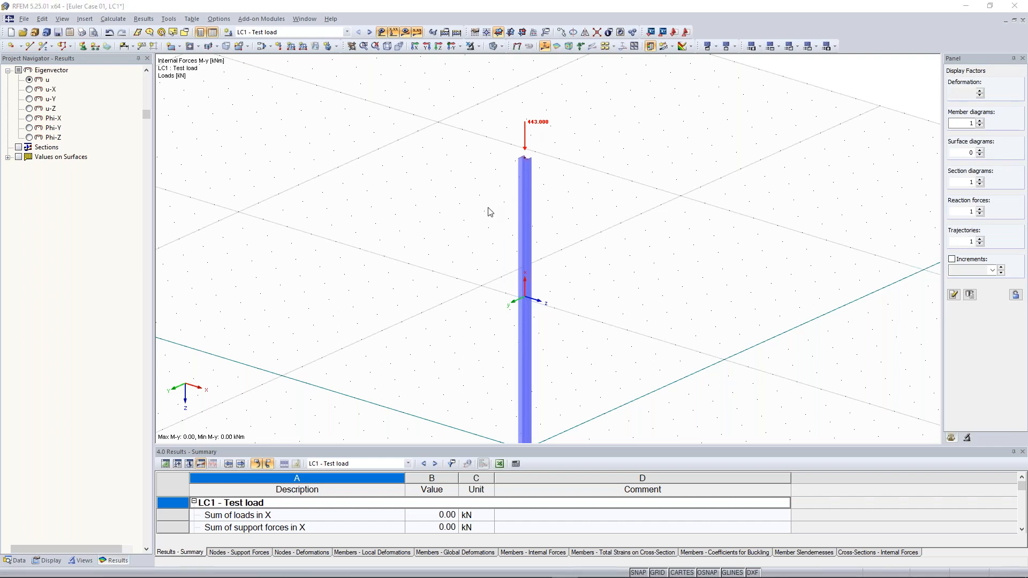
Step: Set the nodal load PZ on node 2 to 444 kN, recalculate everything and inspect the column
{"action": "type", "text": "444.000"}
{"action": "left_click", "coordinate": [652, 460]}
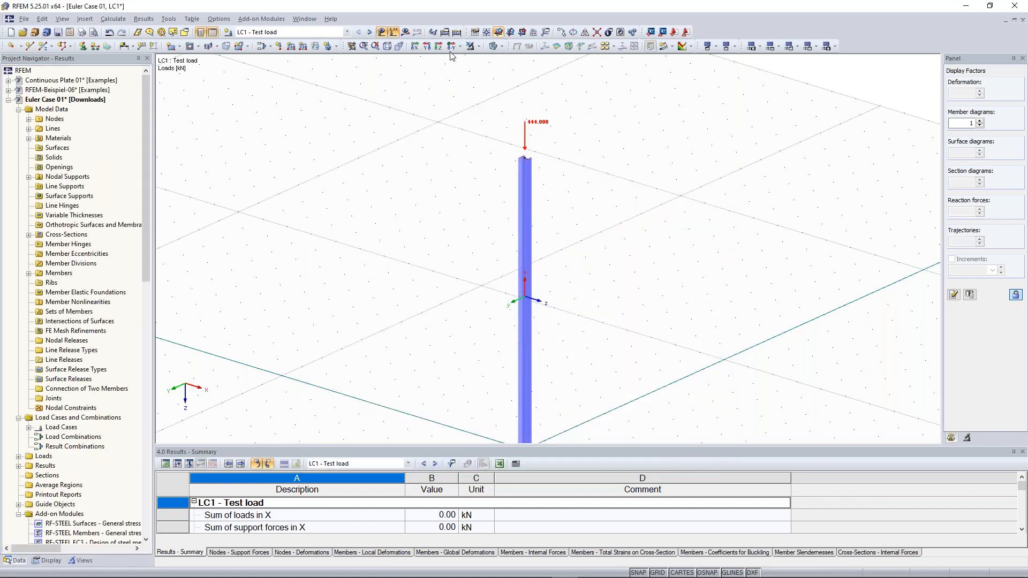
{"action": "left_click", "coordinate": [456, 33]}
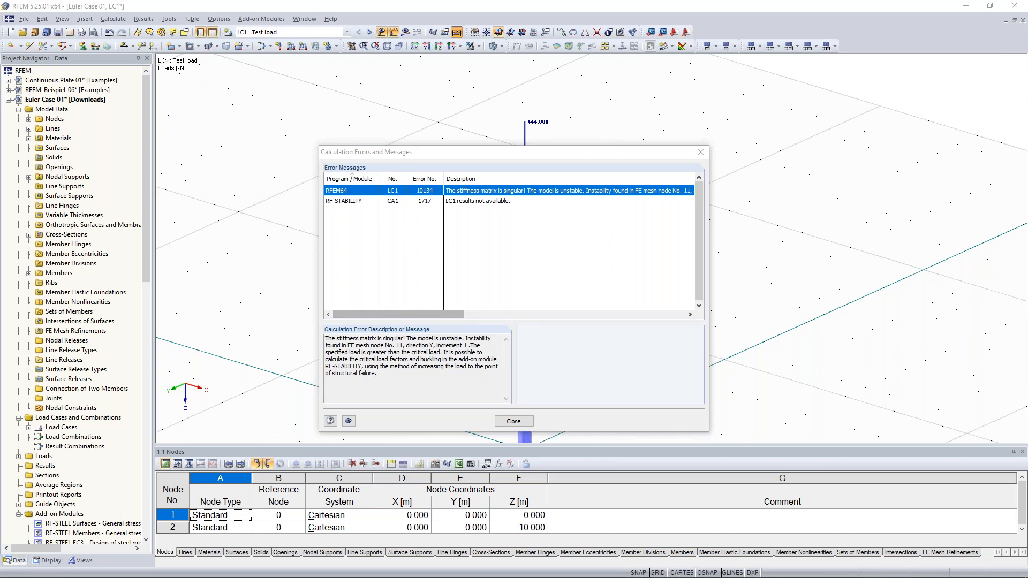
{"action": "left_click", "coordinate": [513, 421]}
{"action": "scroll", "coordinate": [477, 285], "scroll_direction": "down", "scroll_amount": 2}
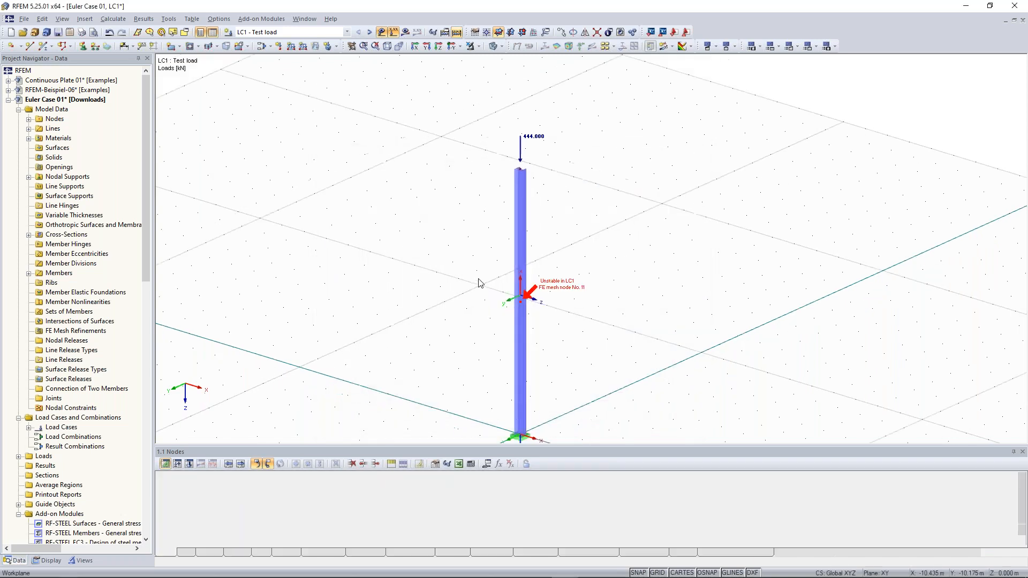
Step: Set the vertical force PZ of the LC1 nodal load on node 2 to 100 kN
{"action": "scroll", "coordinate": [577, 282], "scroll_direction": "down", "scroll_amount": 1}
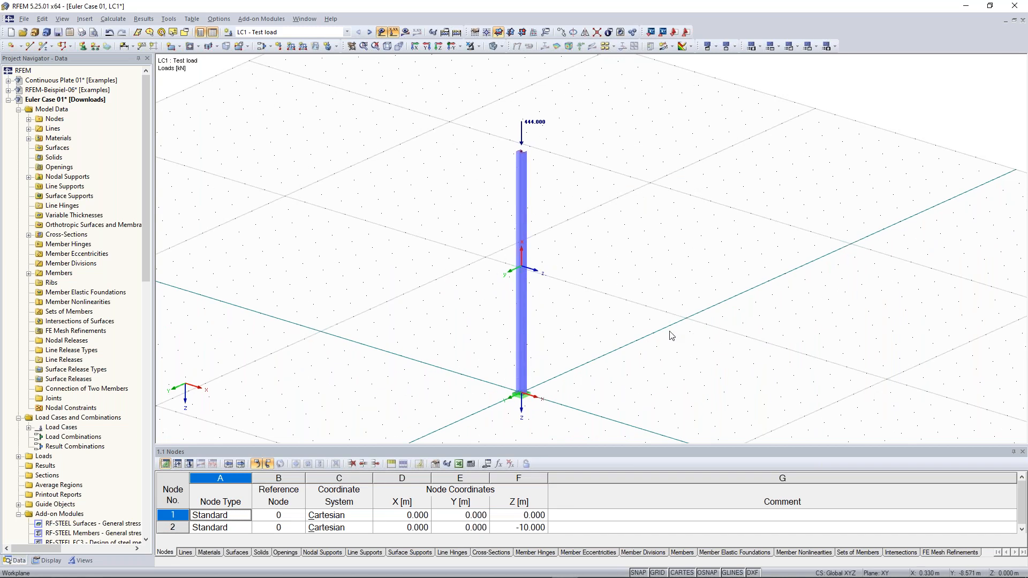
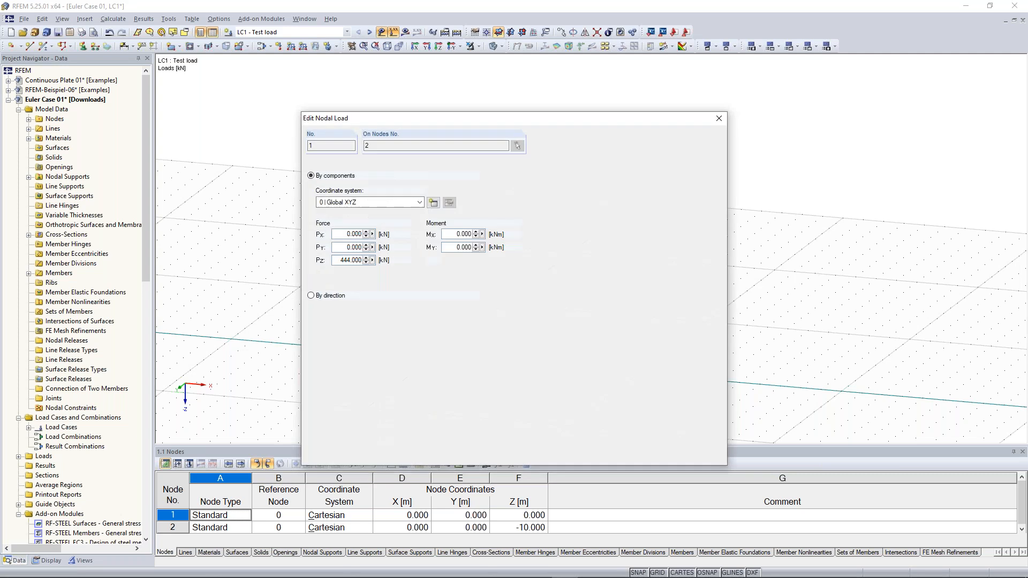
{"action": "double_click", "coordinate": [340, 260]}
{"action": "type", "text": "1"}
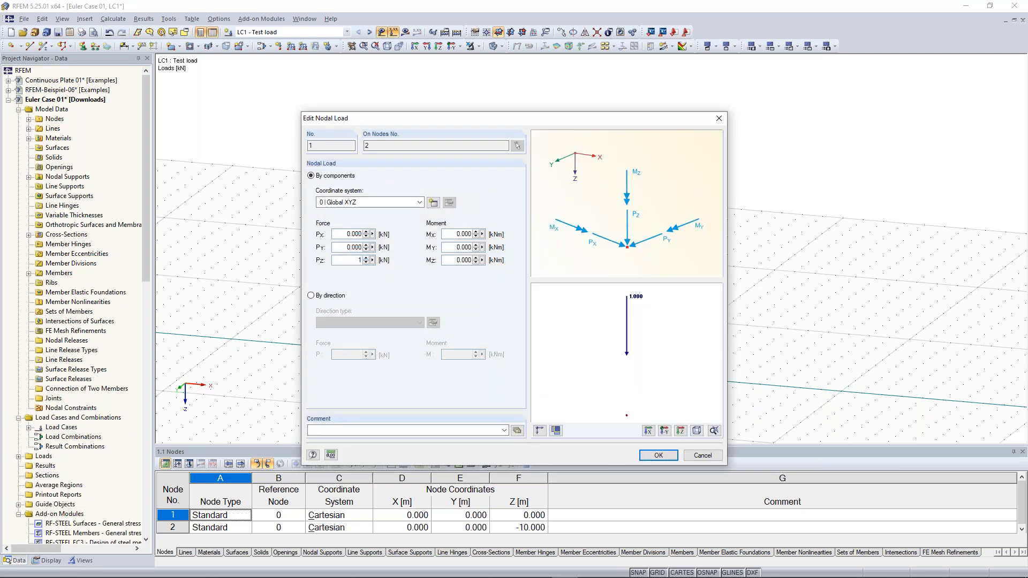
{"action": "type", "text": "00"}
{"action": "left_click", "coordinate": [659, 455]}
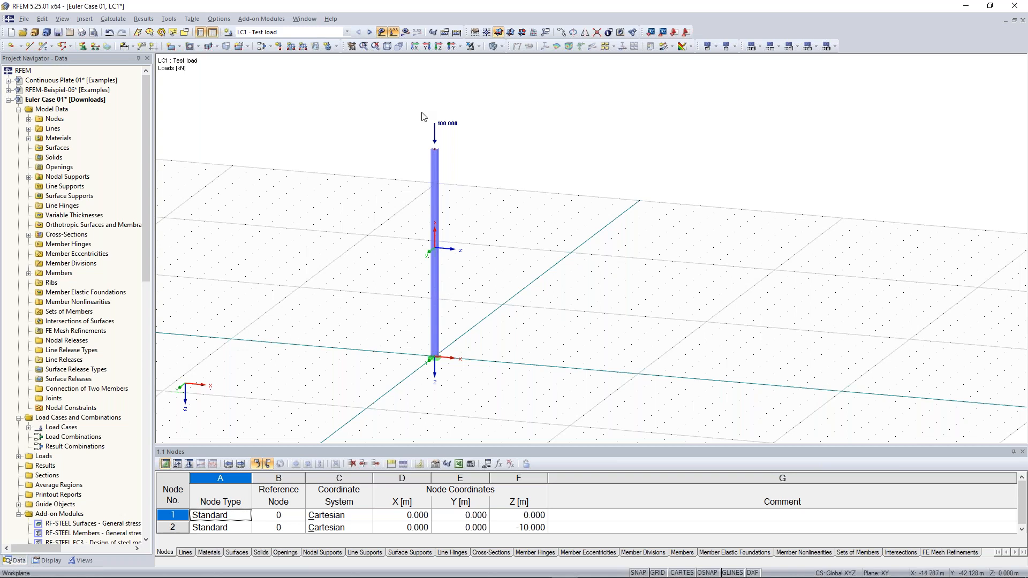
Step: Copy the column with its support and nodal load once, displaced 10 m in the global X direction
{"action": "left_click_drag", "start_coordinate": [338, 85], "coordinate": [528, 394]}
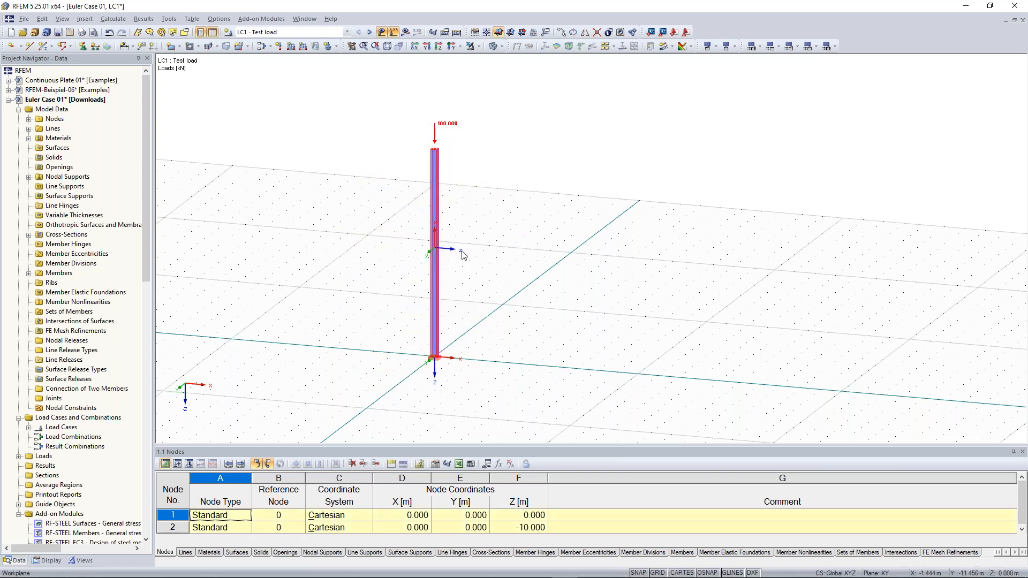
{"action": "right_click", "coordinate": [434, 190]}
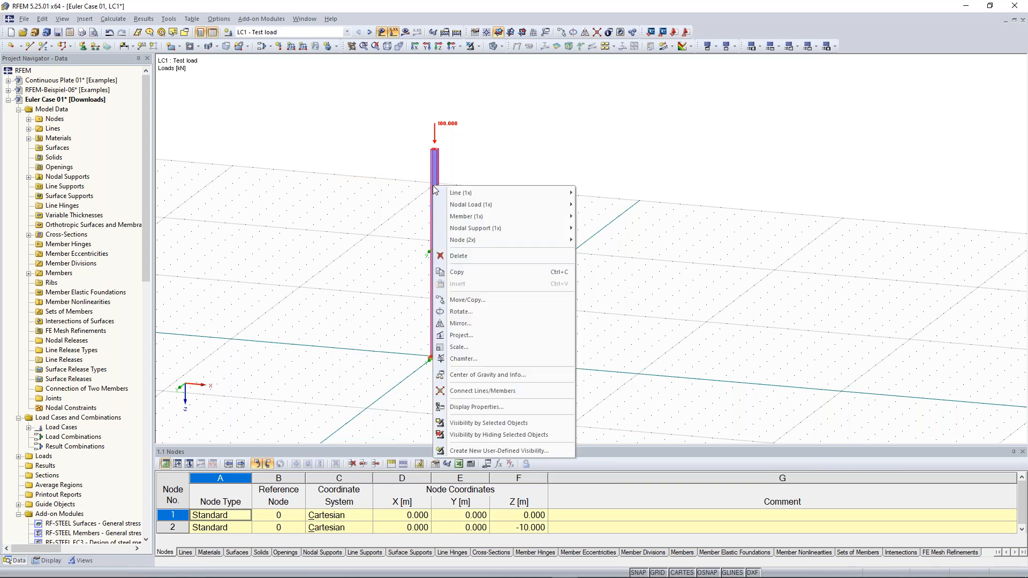
{"action": "left_click", "coordinate": [532, 304]}
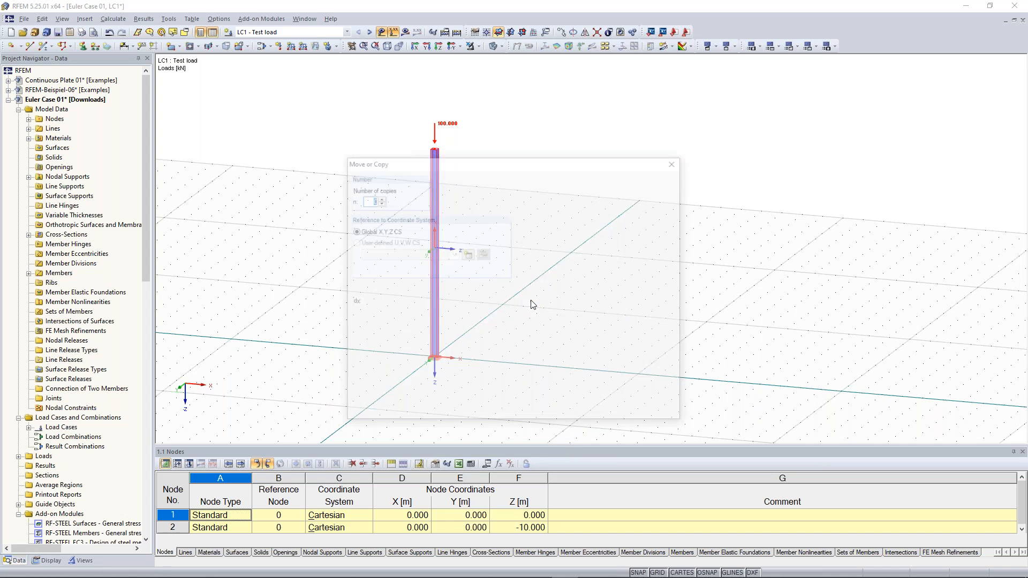
{"action": "left_click_drag", "start_coordinate": [455, 161], "coordinate": [188, 86]}
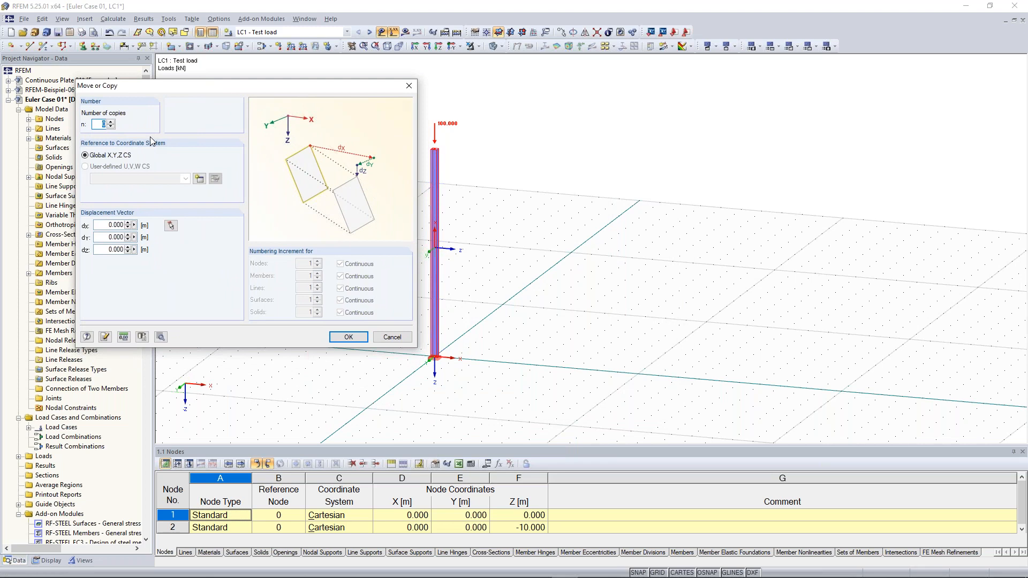
{"action": "left_click", "coordinate": [110, 122]}
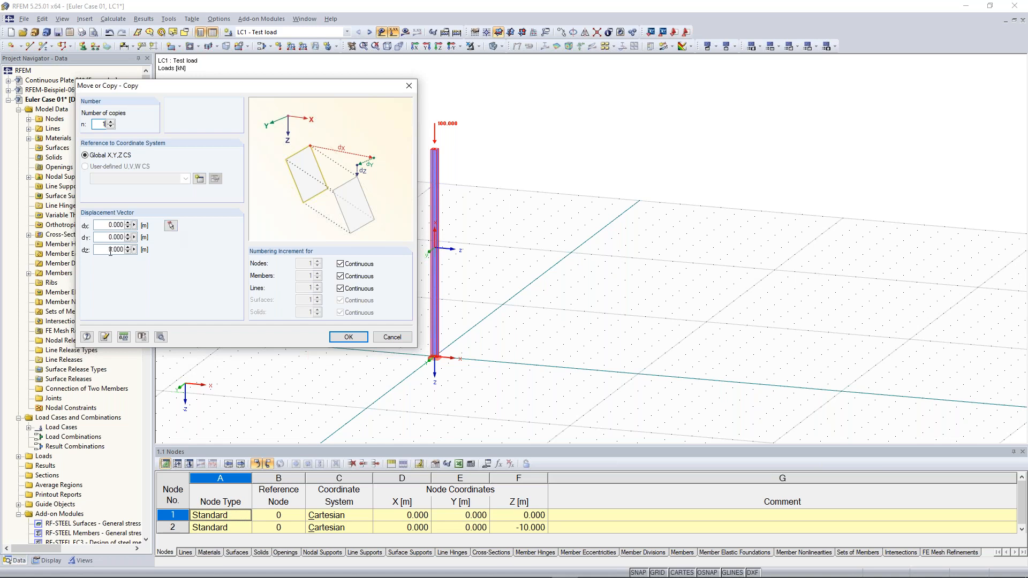
{"action": "double_click", "coordinate": [111, 225]}
{"action": "type", "text": "10"}
{"action": "key", "text": "BackSpace"}
{"action": "key", "text": "BackSpace"}
{"action": "left_click", "coordinate": [172, 226]}
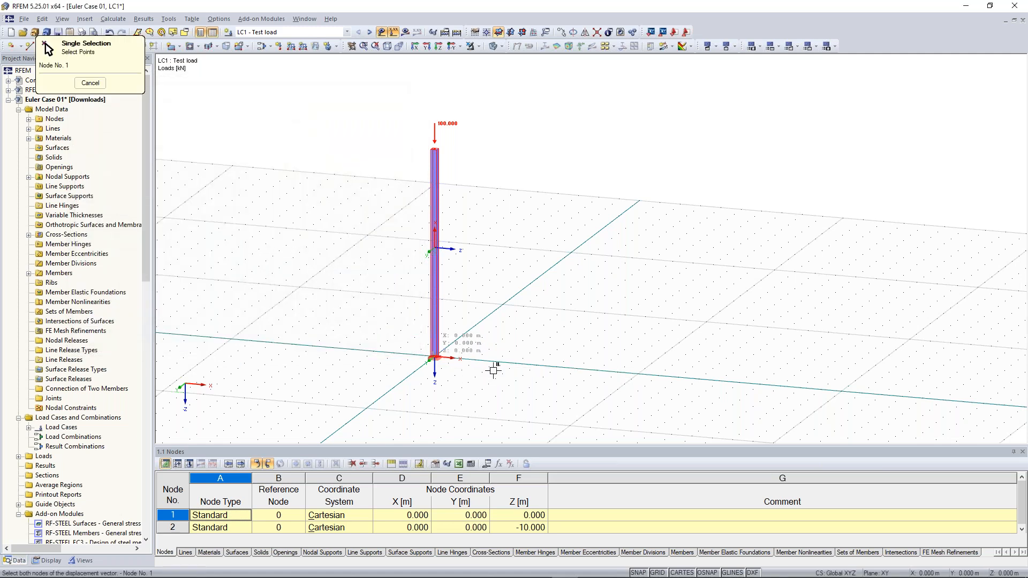
{"action": "left_click", "coordinate": [637, 372]}
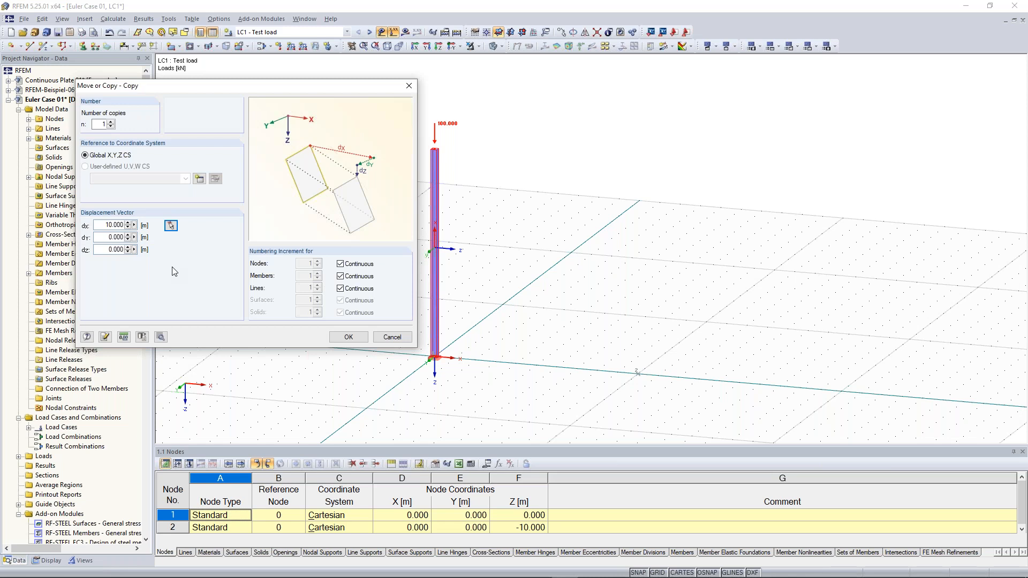
{"action": "left_click", "coordinate": [349, 337]}
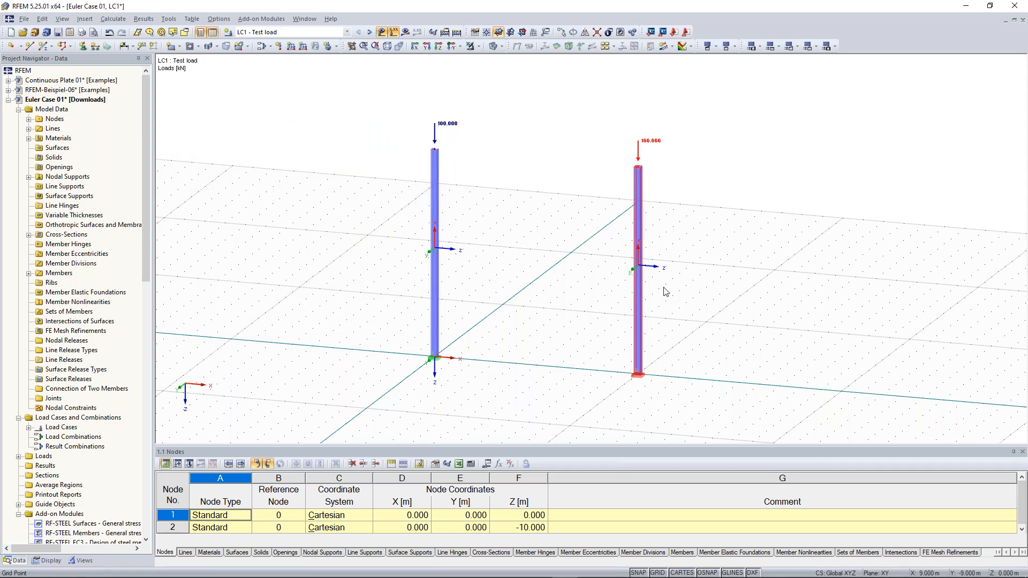
Step: Connect the two column tops with a beam member using a new IPE 300 cross-section in Steel S 235
{"action": "scroll", "coordinate": [358, 143], "scroll_direction": "up", "scroll_amount": 3}
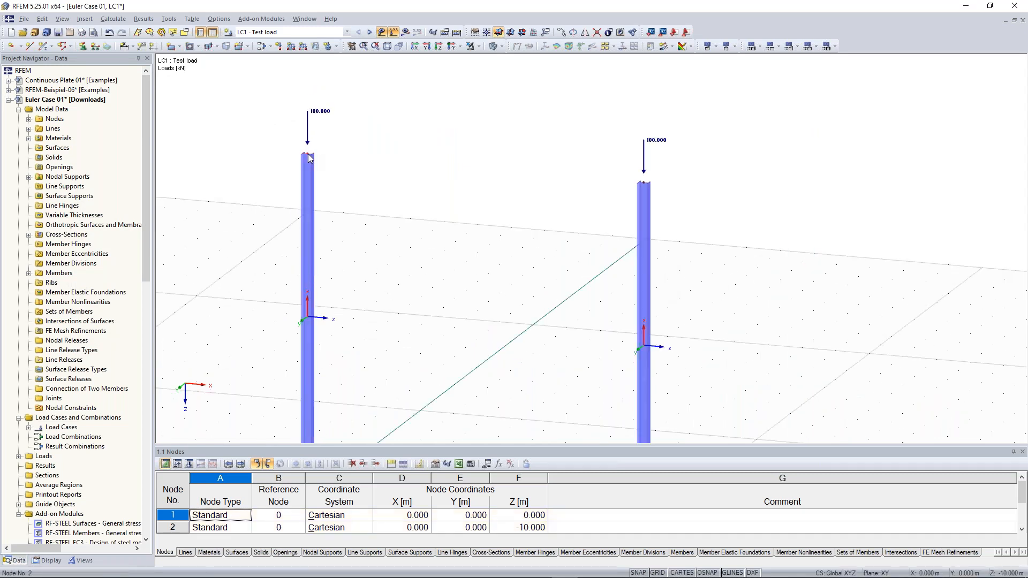
{"action": "scroll", "coordinate": [378, 137], "scroll_direction": "down", "scroll_amount": 2}
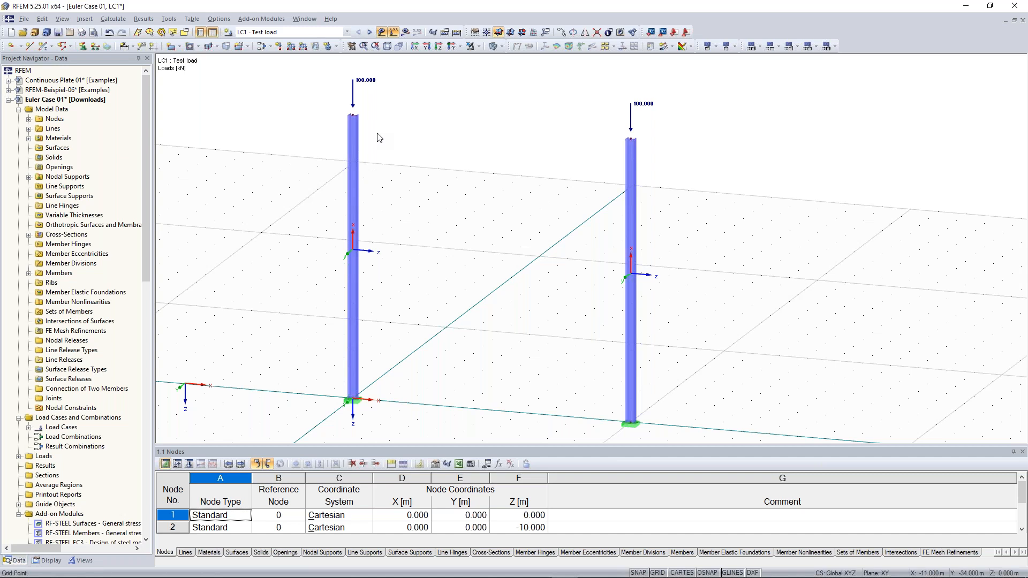
{"action": "left_click", "coordinate": [44, 46]}
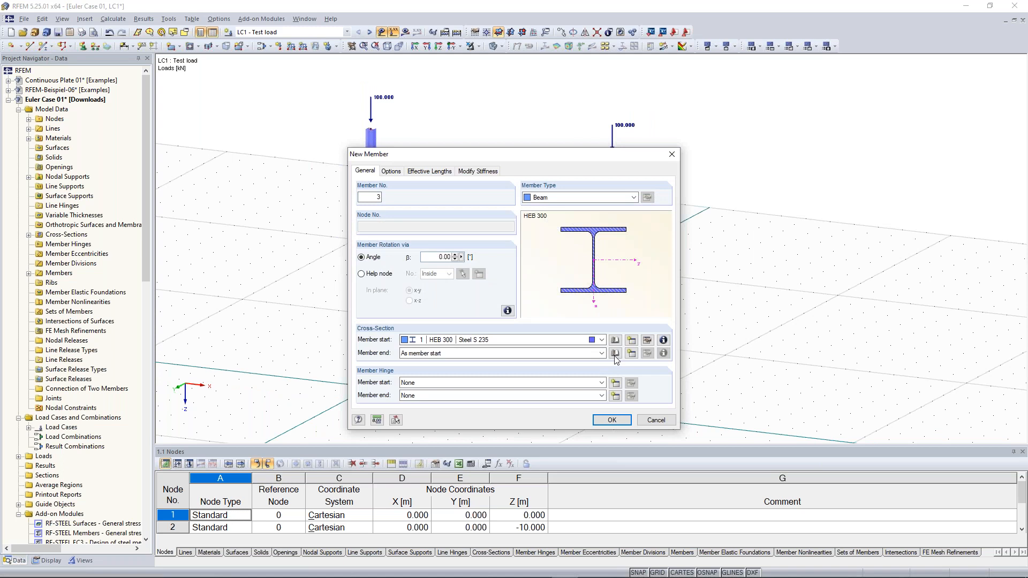
{"action": "left_click", "coordinate": [632, 341]}
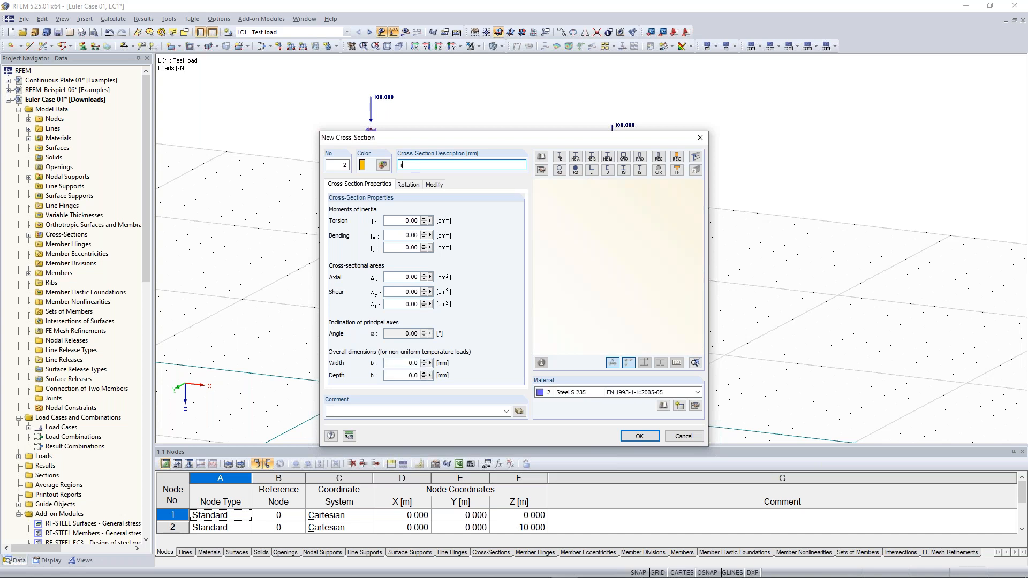
{"action": "type", "text": "pe 300"}
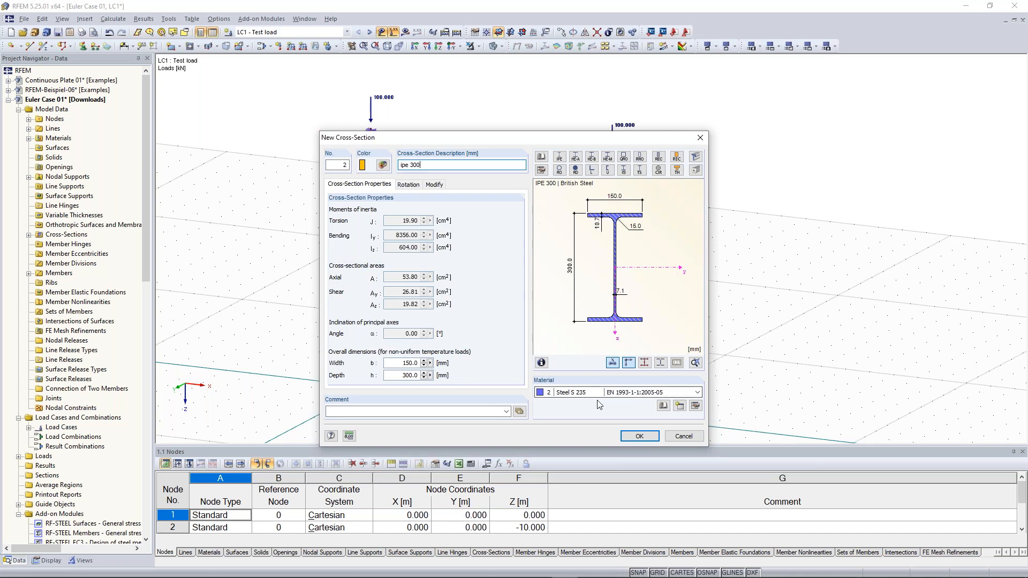
{"action": "left_click", "coordinate": [640, 437]}
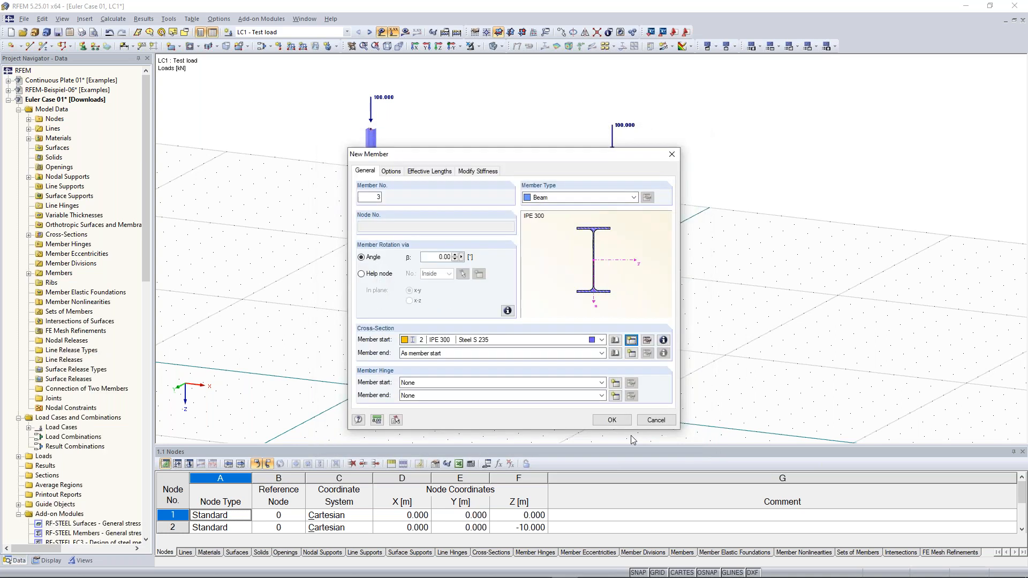
{"action": "left_click", "coordinate": [612, 420]}
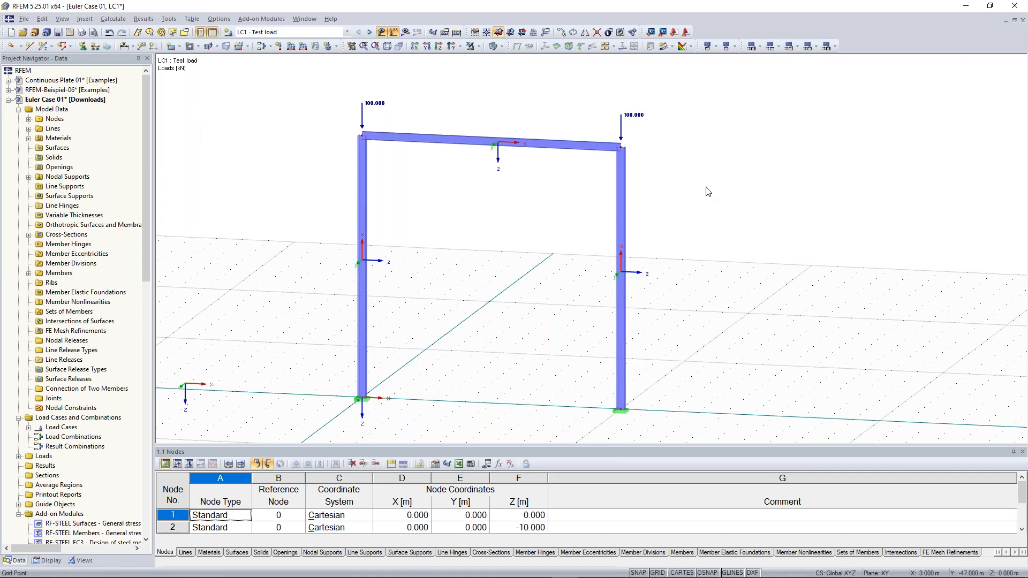
Step: Set the Z coordinate of both beam end nodes, 2 and 4, to 6 m
{"action": "middle_click_drag", "start_coordinate": [708, 191], "coordinate": [332, 92], "text": "ctrl"}
{"action": "left_click_drag", "start_coordinate": [330, 92], "coordinate": [661, 188]}
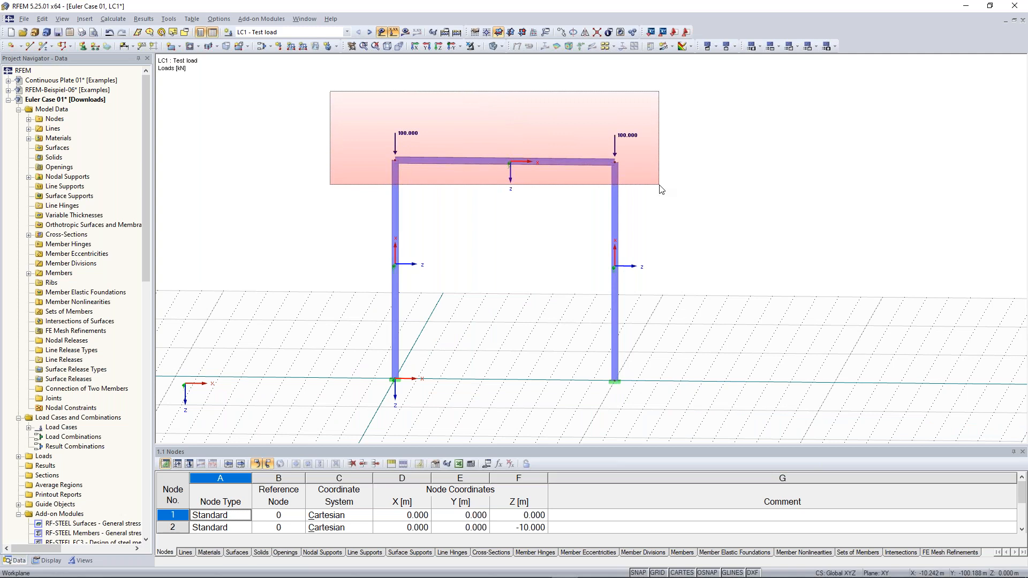
{"action": "left_click_drag", "start_coordinate": [661, 189], "coordinate": [660, 187]}
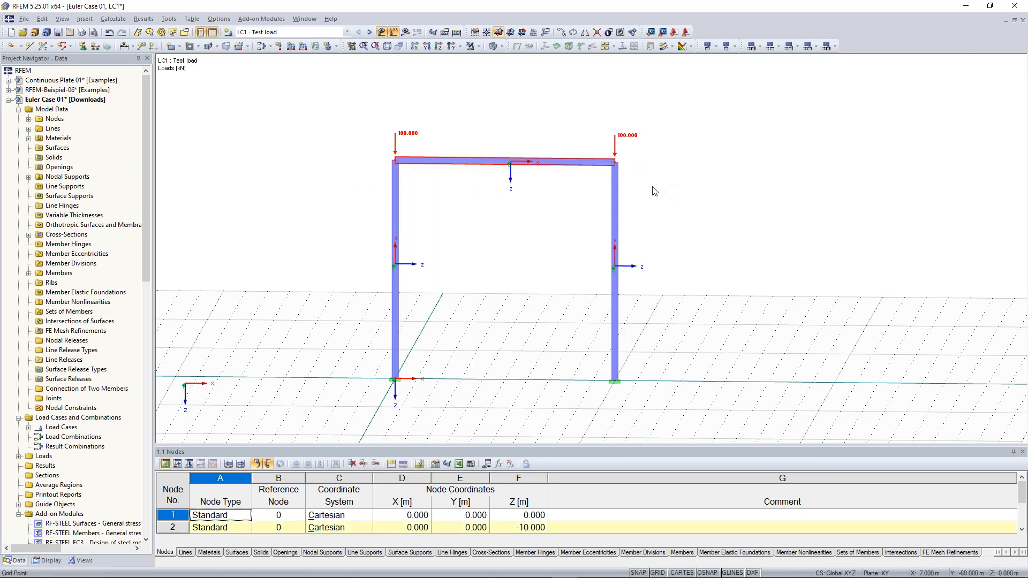
{"action": "right_click", "coordinate": [414, 166]}
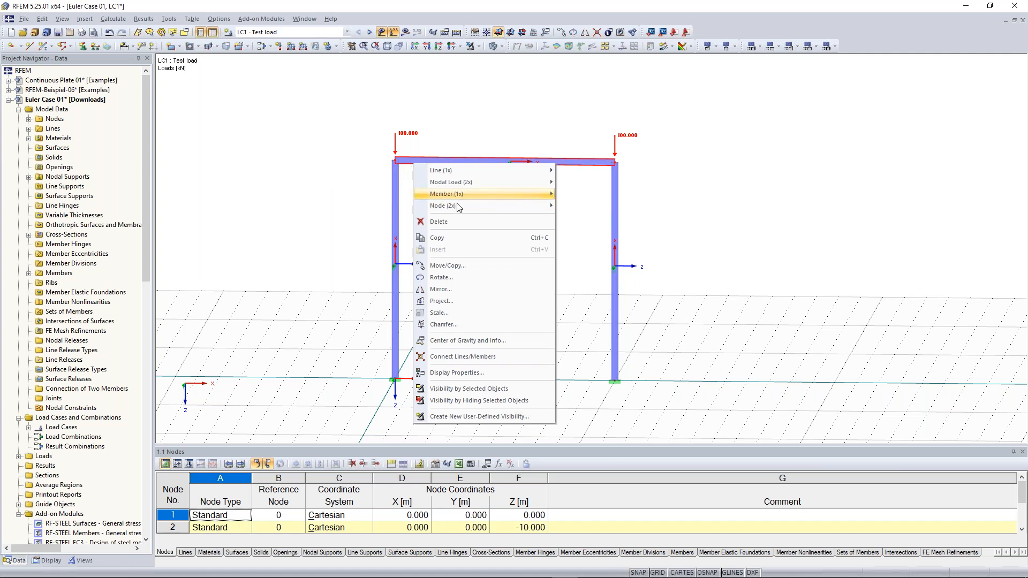
{"action": "mouse_move", "coordinate": [457, 207]}
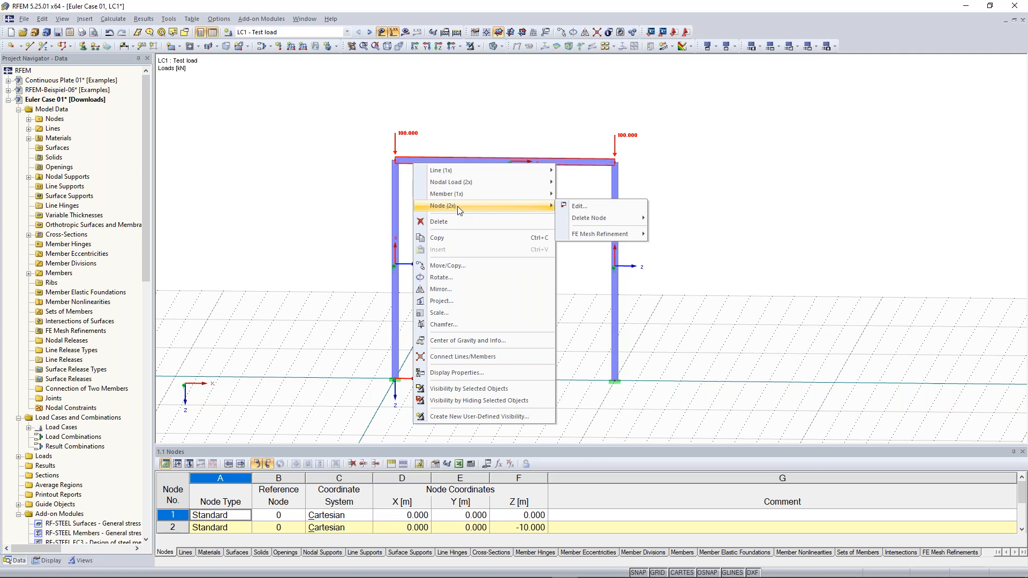
{"action": "left_click", "coordinate": [607, 208]}
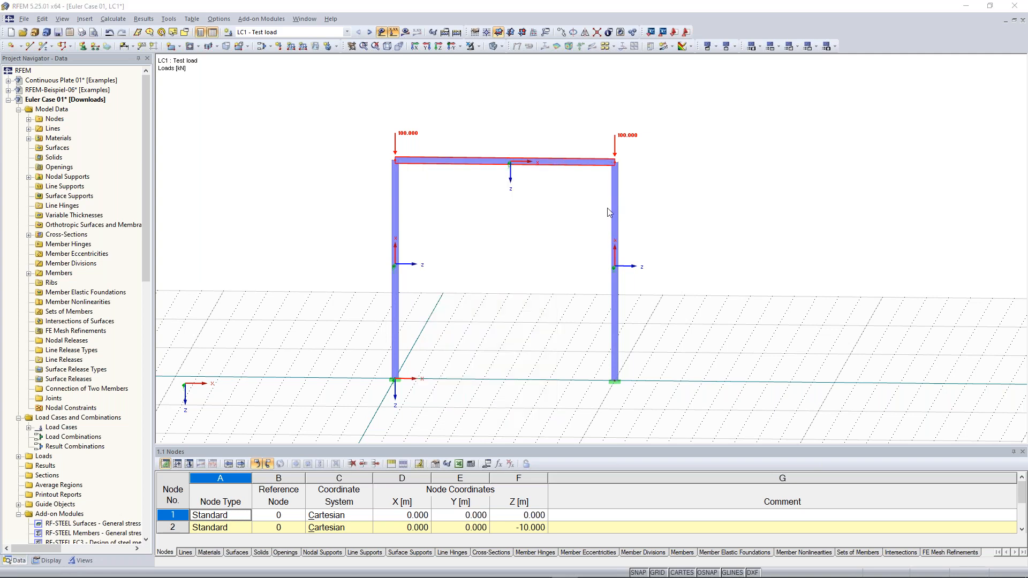
{"action": "left_click_drag", "start_coordinate": [493, 163], "coordinate": [797, 109]}
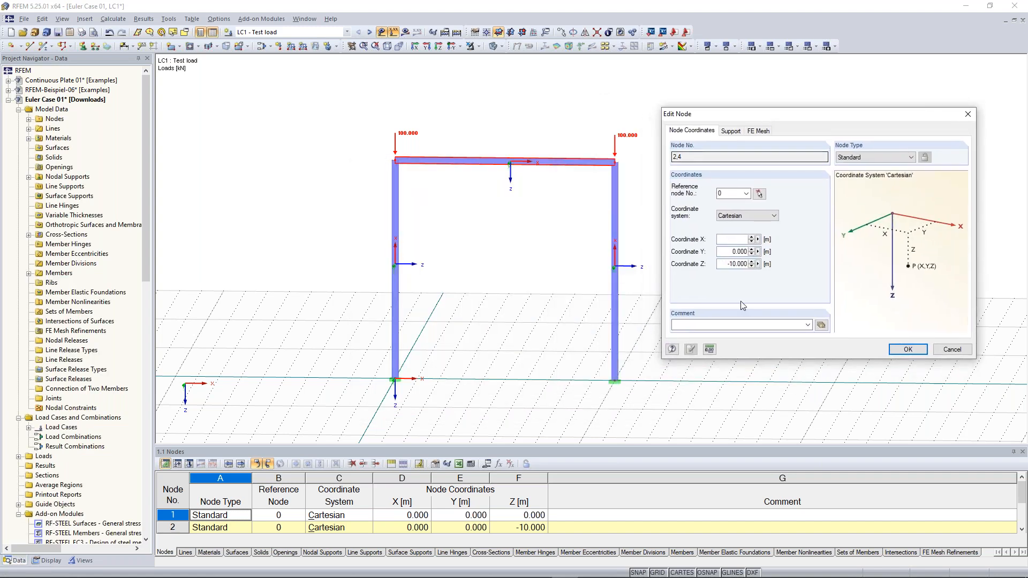
{"action": "double_click", "coordinate": [739, 264]}
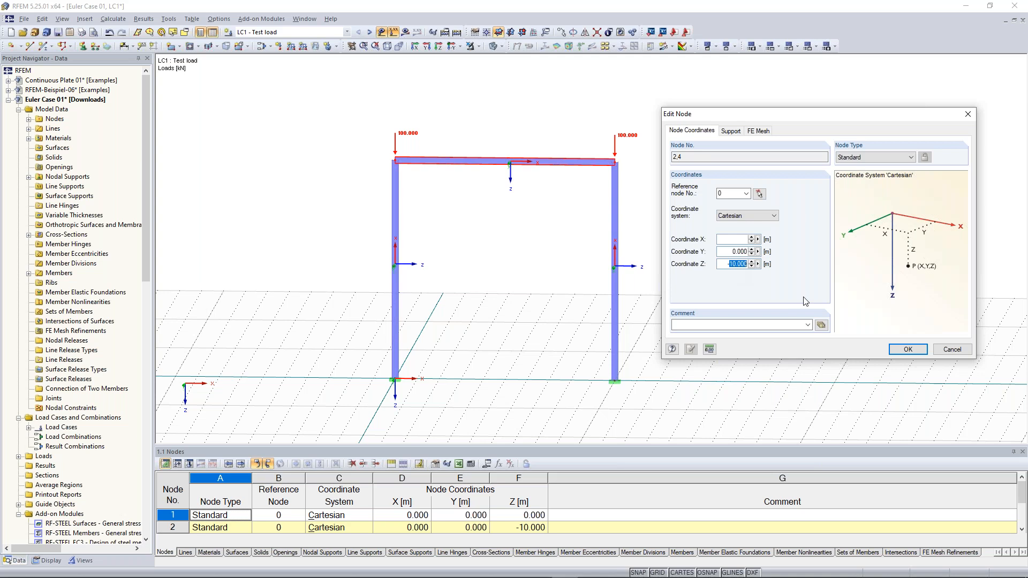
{"action": "type", "text": "-6"}
{"action": "left_click", "coordinate": [908, 349]}
{"action": "scroll", "coordinate": [899, 346], "scroll_direction": "down", "scroll_amount": 1}
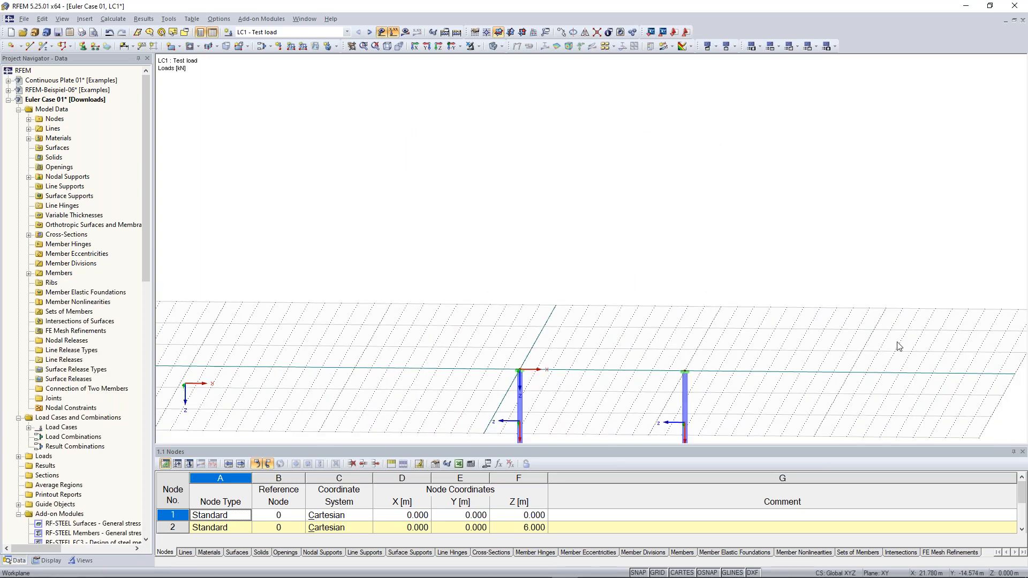
Step: Change the Z coordinate of nodes 2 and 4 to -6 m so the frame stands above the work plane
{"action": "middle_click_drag", "start_coordinate": [819, 361], "coordinate": [739, 205]}
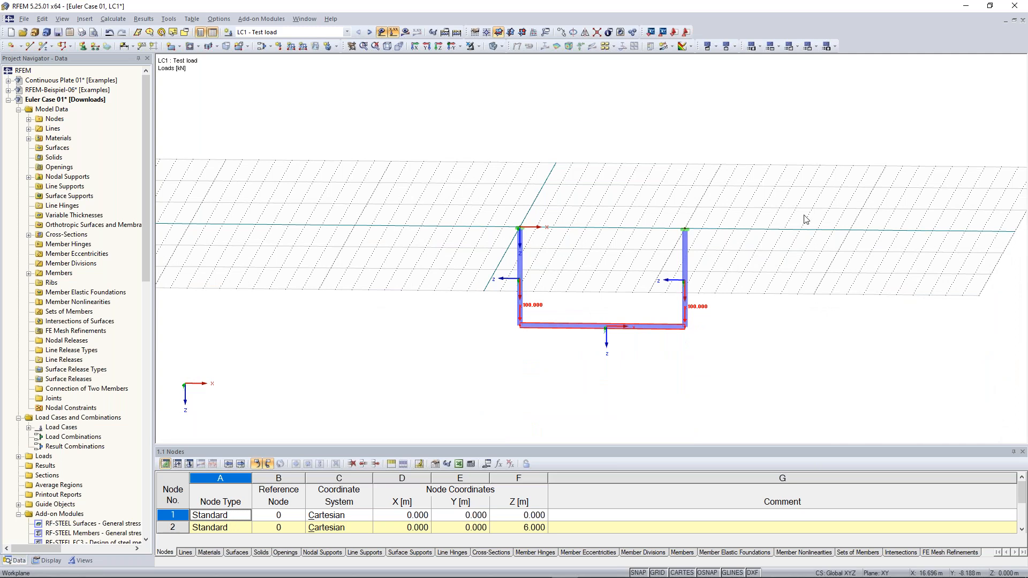
{"action": "right_click", "coordinate": [685, 328]}
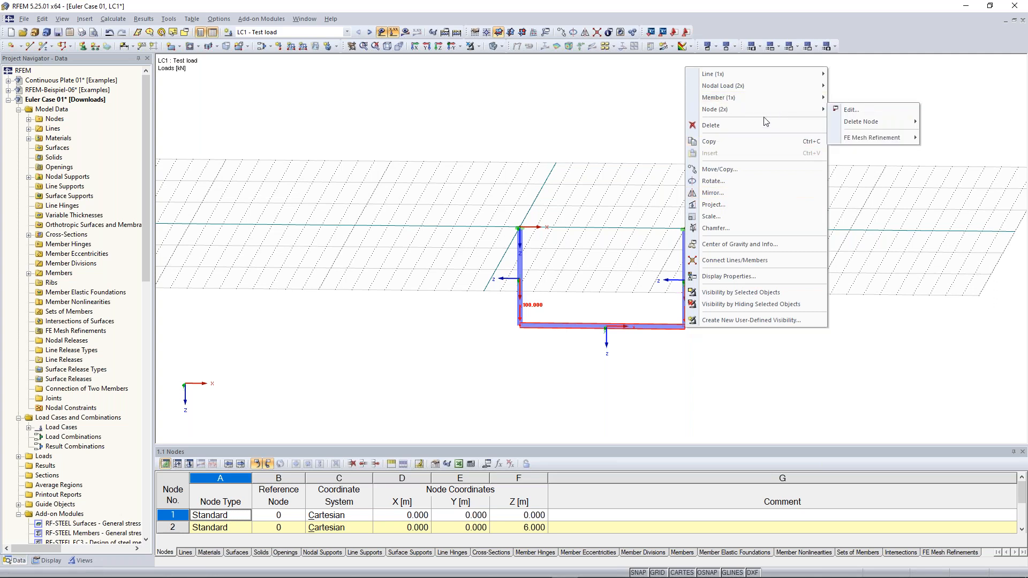
{"action": "left_click", "coordinate": [849, 109]}
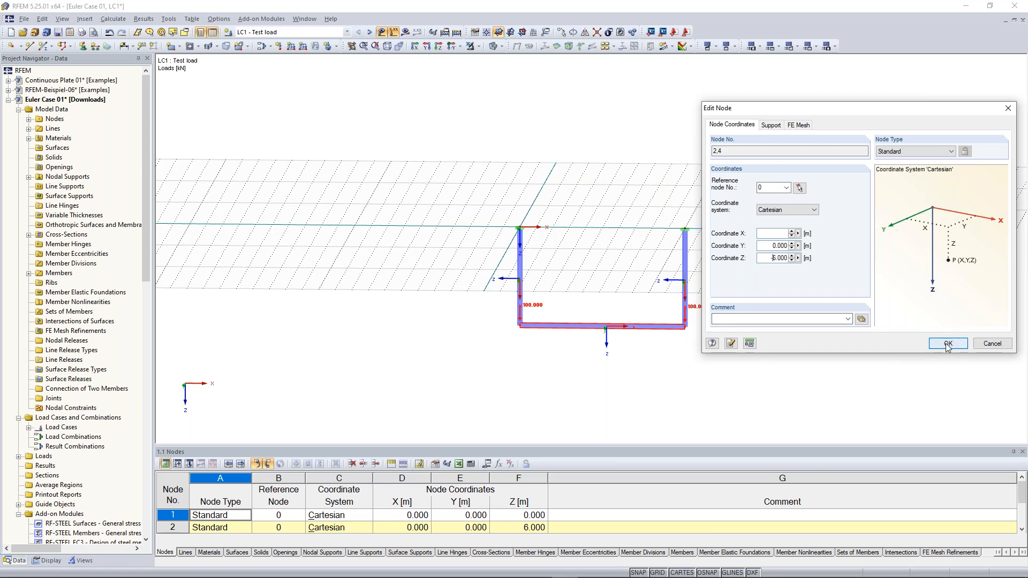
{"action": "key", "text": "Return"}
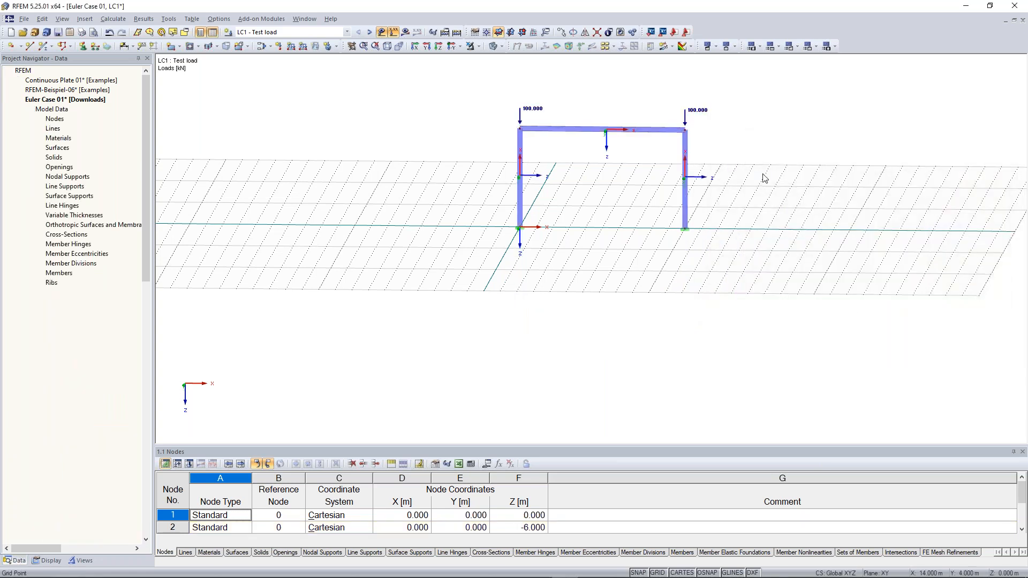
Step: Calculate the frame's six lowest buckling eigenvalues with the RF-STABILITY add-on module
{"action": "middle_click_drag", "start_coordinate": [526, 164], "coordinate": [502, 228]}
{"action": "scroll", "coordinate": [555, 255], "scroll_direction": "up", "scroll_amount": 1}
{"action": "middle_click_drag", "start_coordinate": [552, 250], "coordinate": [566, 225], "text": "ctrl"}
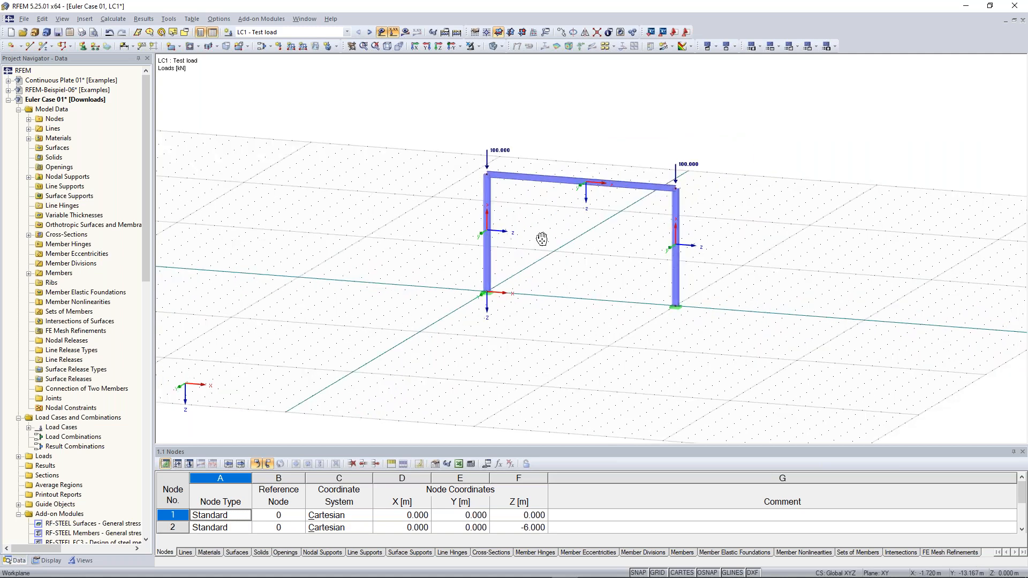
{"action": "scroll", "coordinate": [542, 238], "scroll_direction": "up", "scroll_amount": 3}
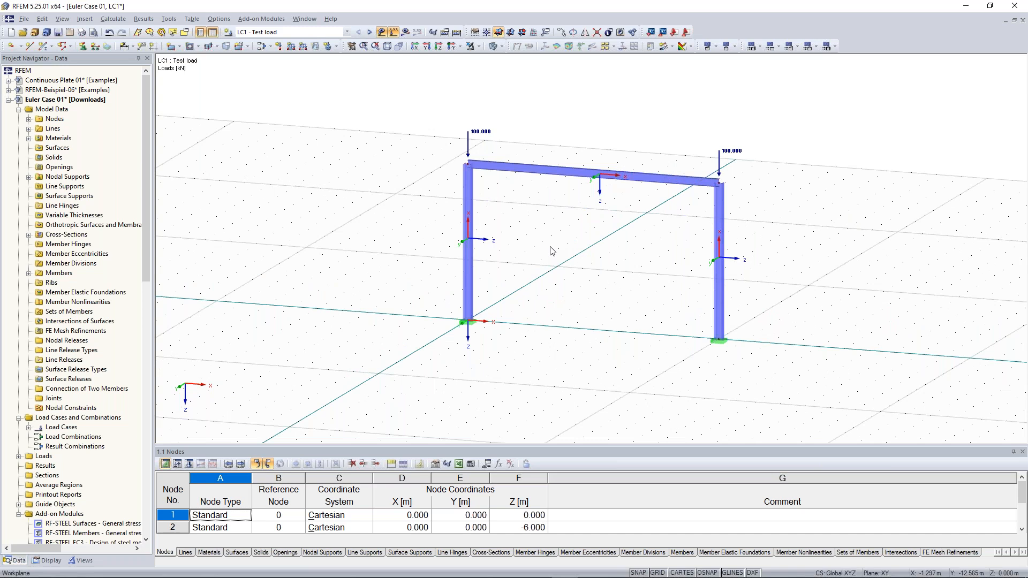
{"action": "middle_click_drag", "start_coordinate": [552, 251], "coordinate": [534, 220], "text": "ctrl"}
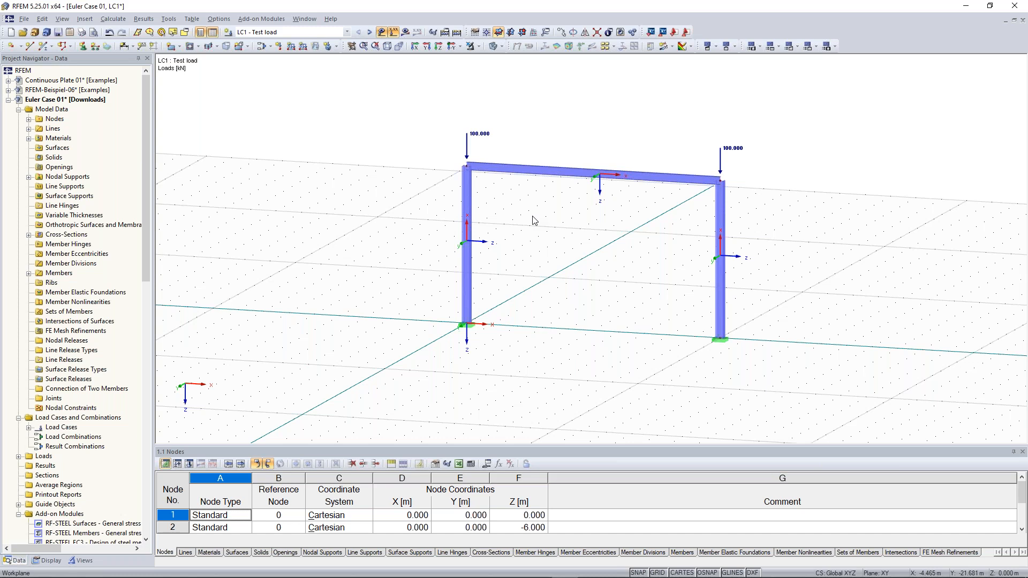
{"action": "scroll", "coordinate": [94, 219], "scroll_direction": "down", "scroll_amount": 20}
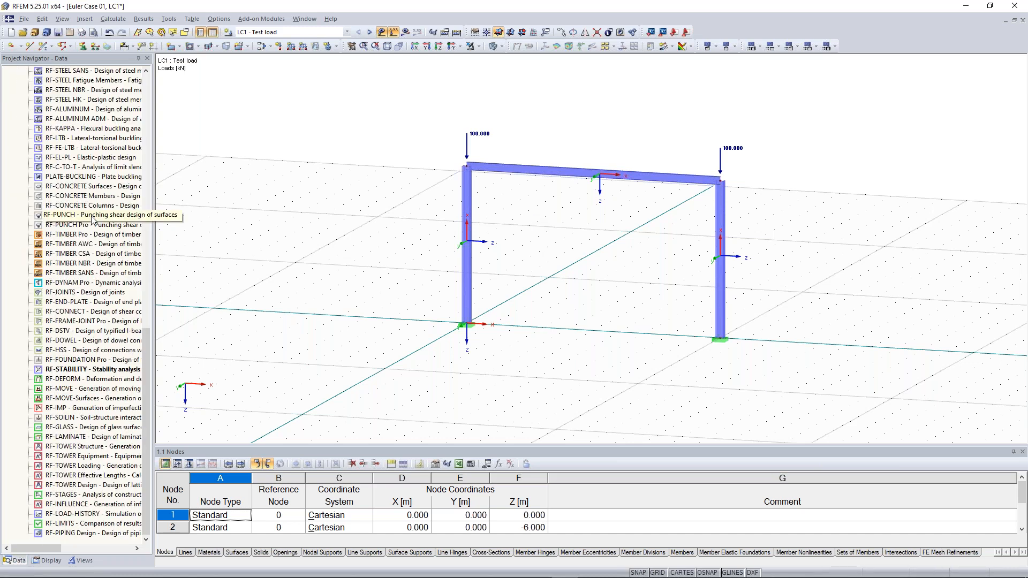
{"action": "double_click", "coordinate": [92, 370]}
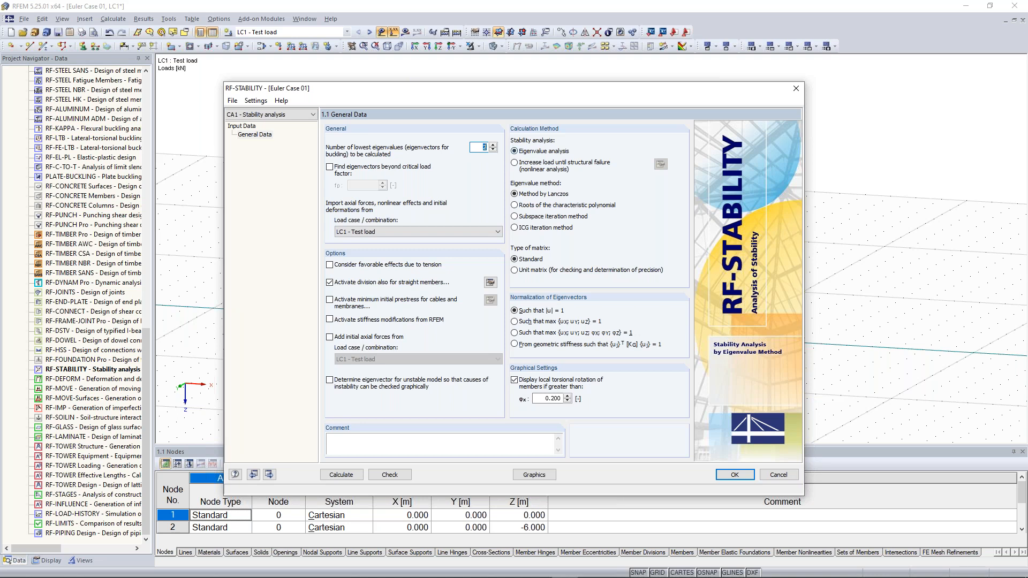
{"action": "type", "text": "6"}
{"action": "key", "text": "Return"}
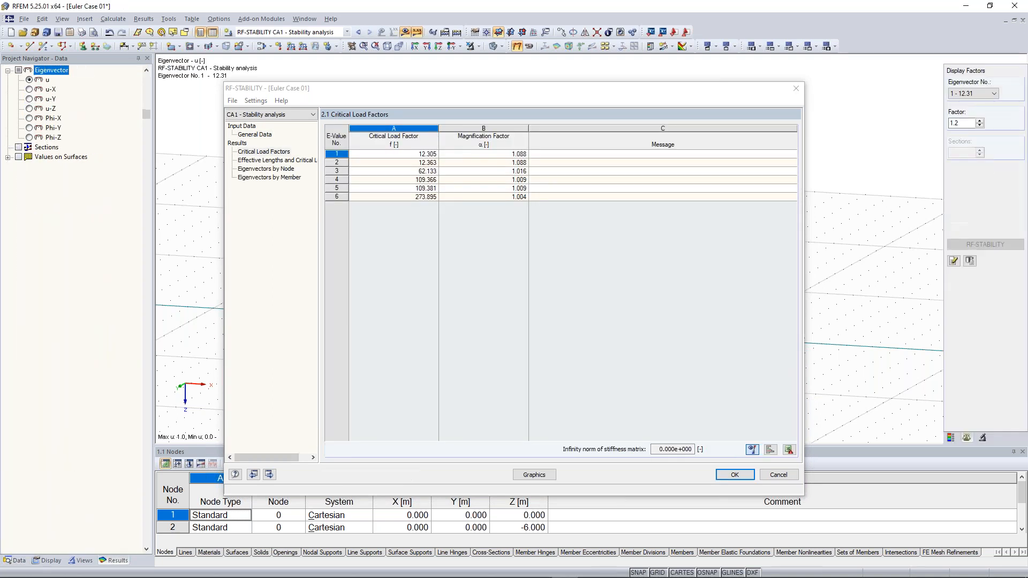
Step: Display the first buckling mode graphically and examine the frame's deformed shape from several sides
{"action": "left_click", "coordinate": [533, 475]}
{"action": "middle_click_drag", "start_coordinate": [523, 202], "coordinate": [495, 161], "text": "ctrl"}
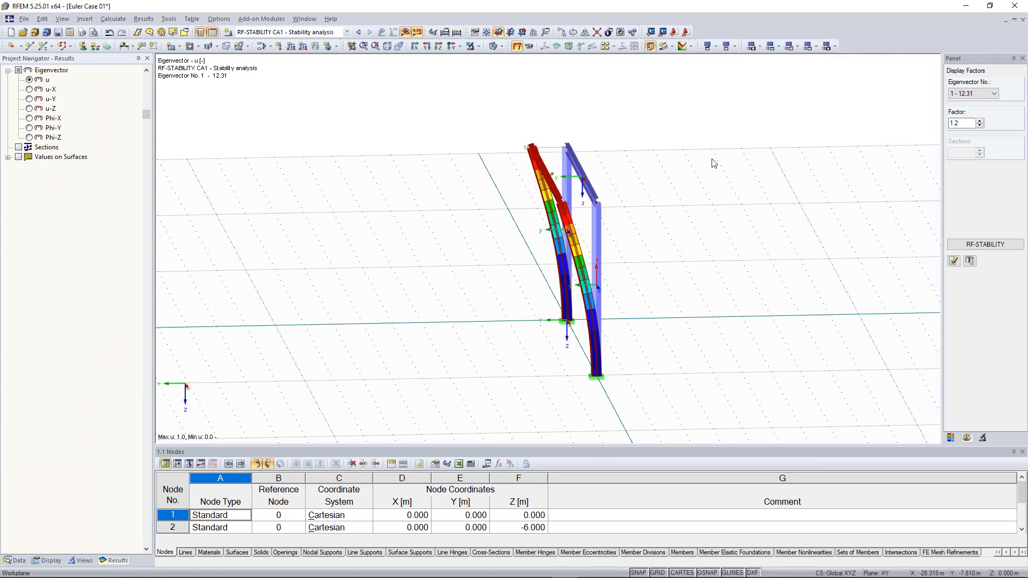
{"action": "middle_click_drag", "start_coordinate": [442, 231], "coordinate": [485, 236], "text": "ctrl"}
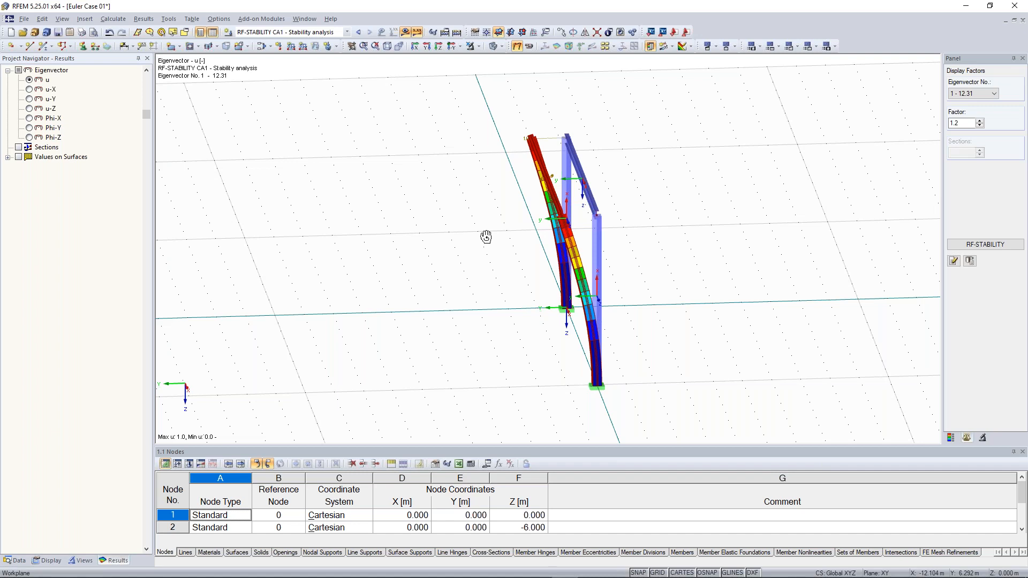
{"action": "middle_click_drag", "start_coordinate": [486, 236], "coordinate": [513, 236], "text": "ctrl"}
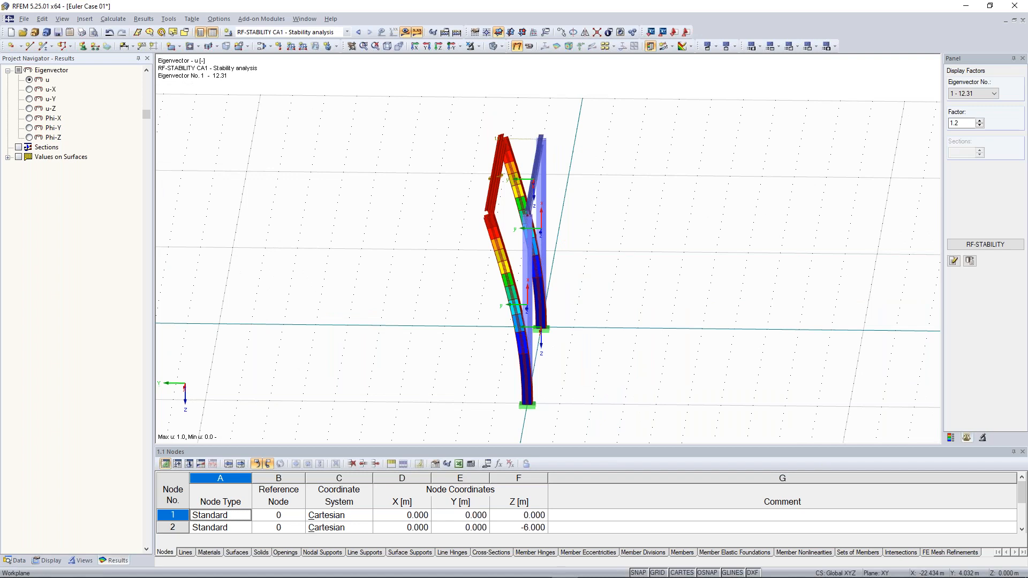
Step: Examine the frame's buckling shapes for eigenvectors 2, 3 and 4 in the 3D view
{"action": "left_click", "coordinate": [973, 93]}
{"action": "left_click", "coordinate": [973, 110]}
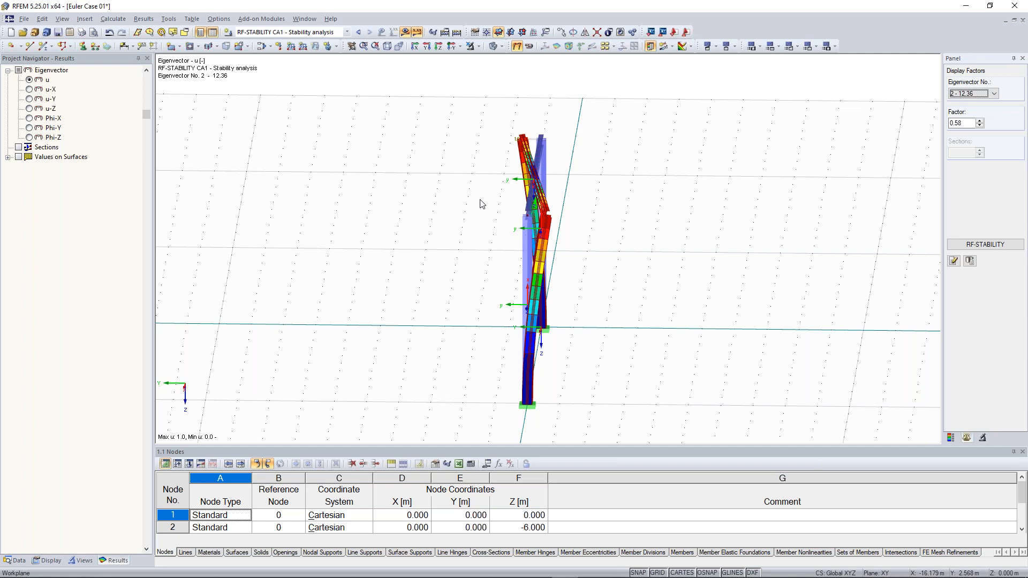
{"action": "middle_click_drag", "start_coordinate": [624, 239], "coordinate": [498, 238], "text": "ctrl"}
{"action": "middle_click_drag", "start_coordinate": [510, 290], "coordinate": [621, 264], "text": "ctrl"}
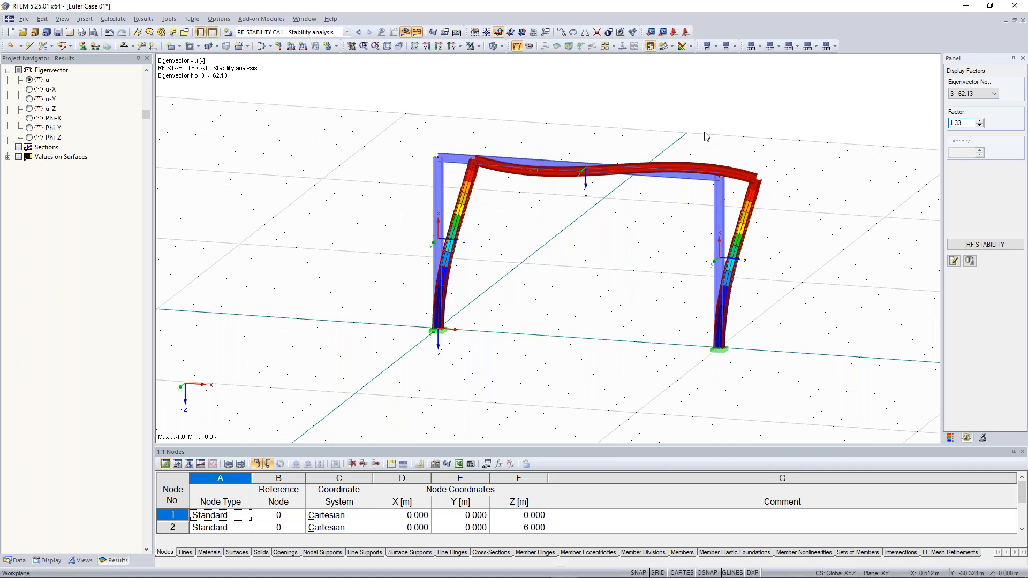
{"action": "left_click", "coordinate": [972, 93]}
{"action": "left_click", "coordinate": [977, 122]}
{"action": "middle_click_drag", "start_coordinate": [801, 215], "coordinate": [589, 192], "text": "ctrl"}
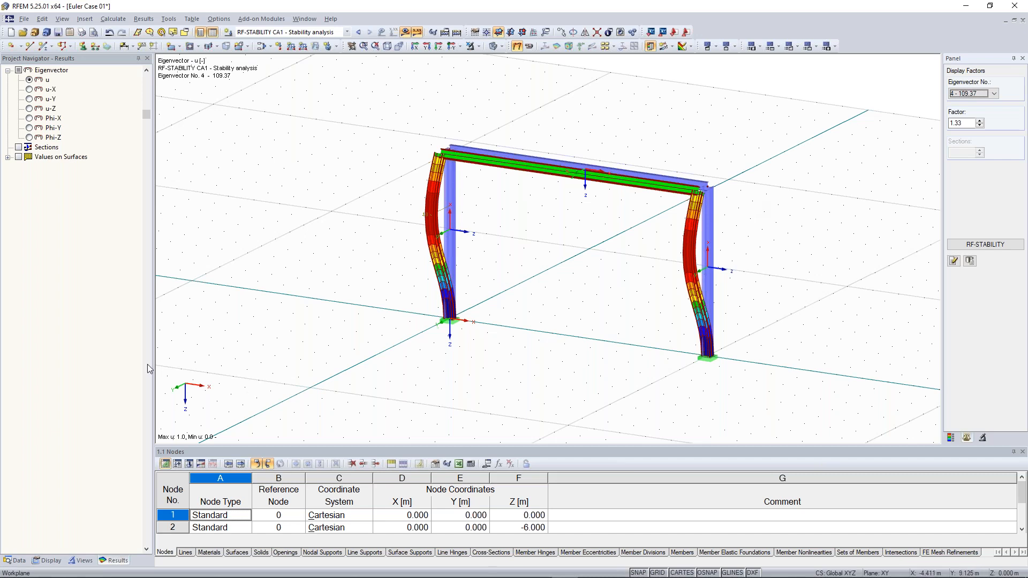
Step: Change the model type in the general data to 2D - XZ and accept the loss of one dimension
{"action": "left_click", "coordinate": [17, 560]}
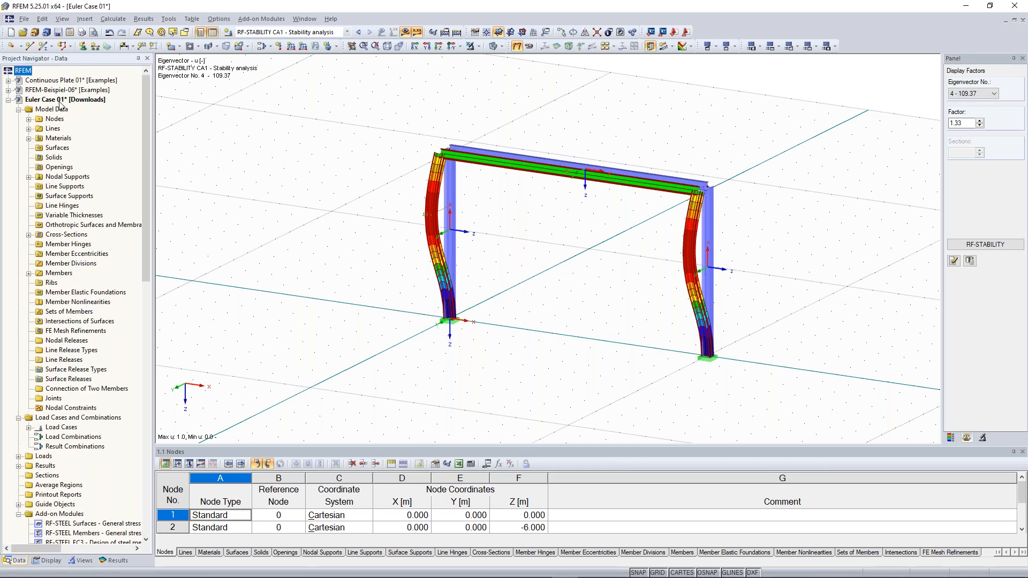
{"action": "right_click", "coordinate": [68, 102]}
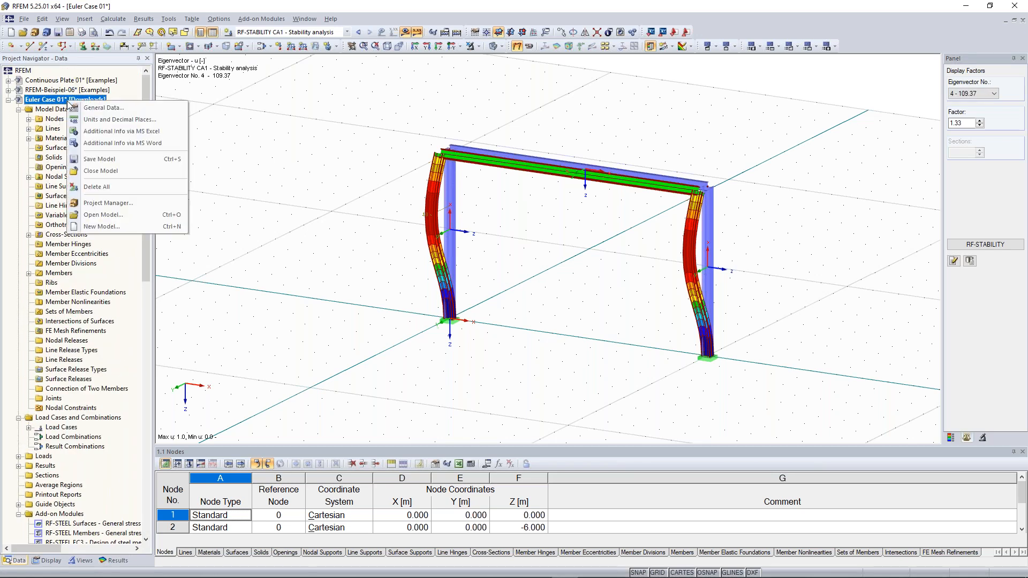
{"action": "left_click", "coordinate": [99, 108]}
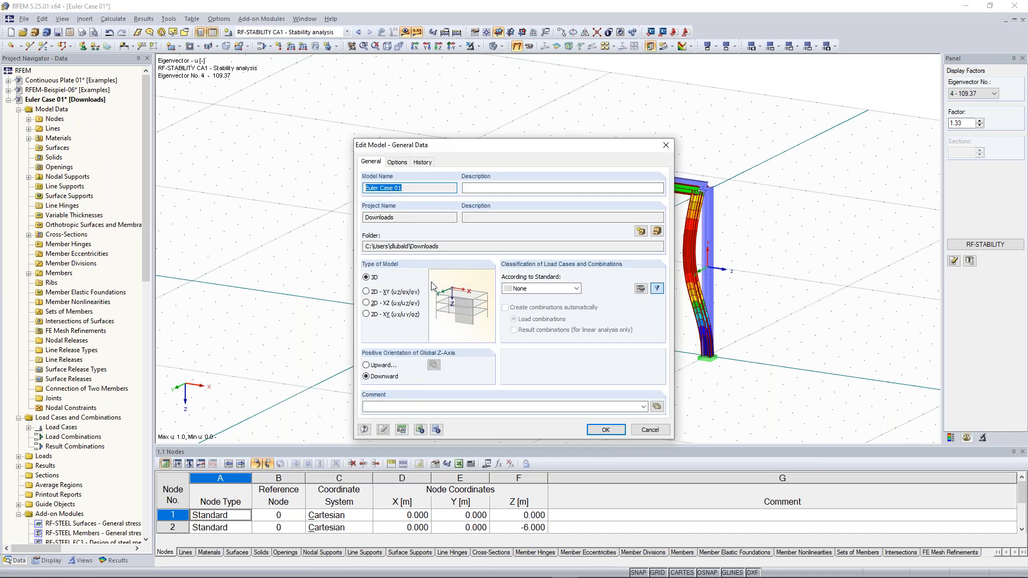
{"action": "left_click", "coordinate": [373, 304]}
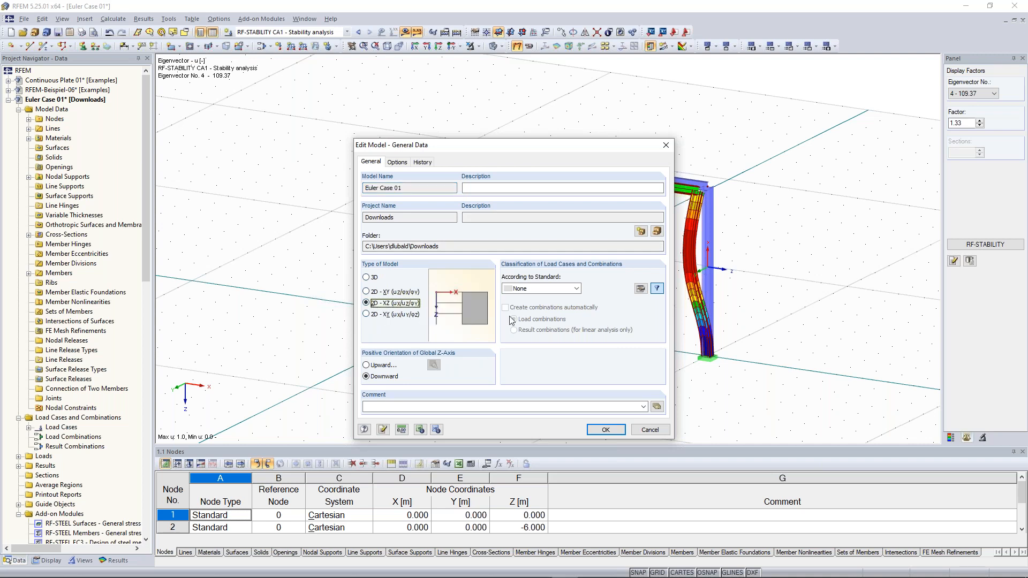
{"action": "left_click", "coordinate": [615, 435]}
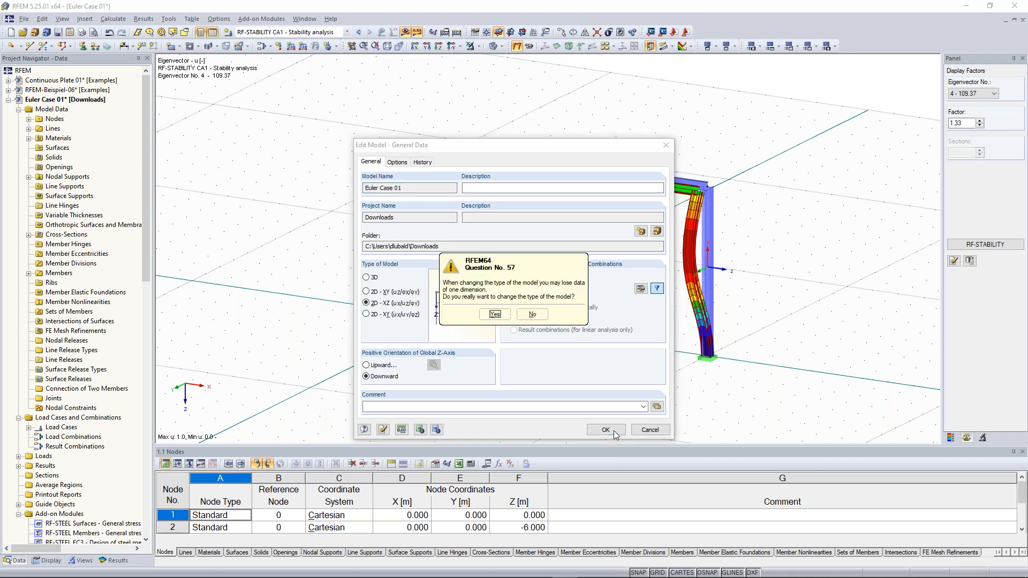
{"action": "left_click", "coordinate": [493, 321]}
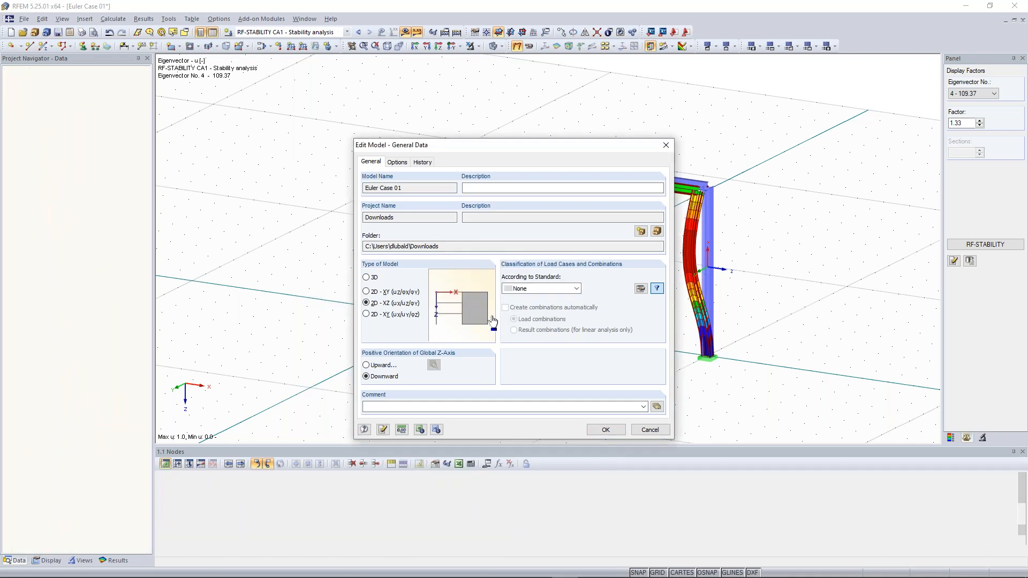
Step: Calculate the stability results of the 2D frame and examine the buckling shapes of eigenvectors 1 to 5
{"action": "left_click", "coordinate": [457, 32]}
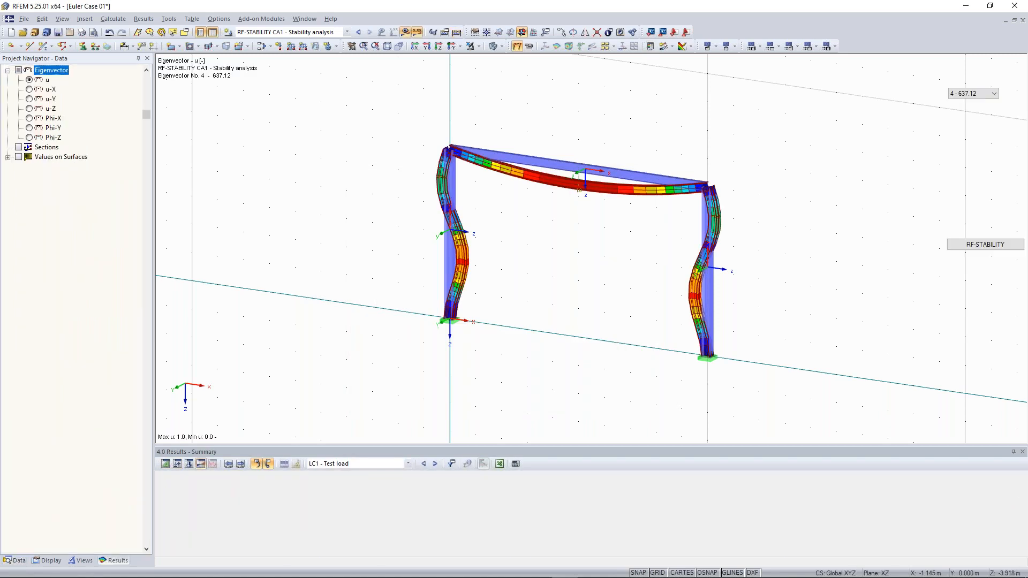
{"action": "left_click", "coordinate": [978, 94]}
{"action": "left_click", "coordinate": [963, 102]}
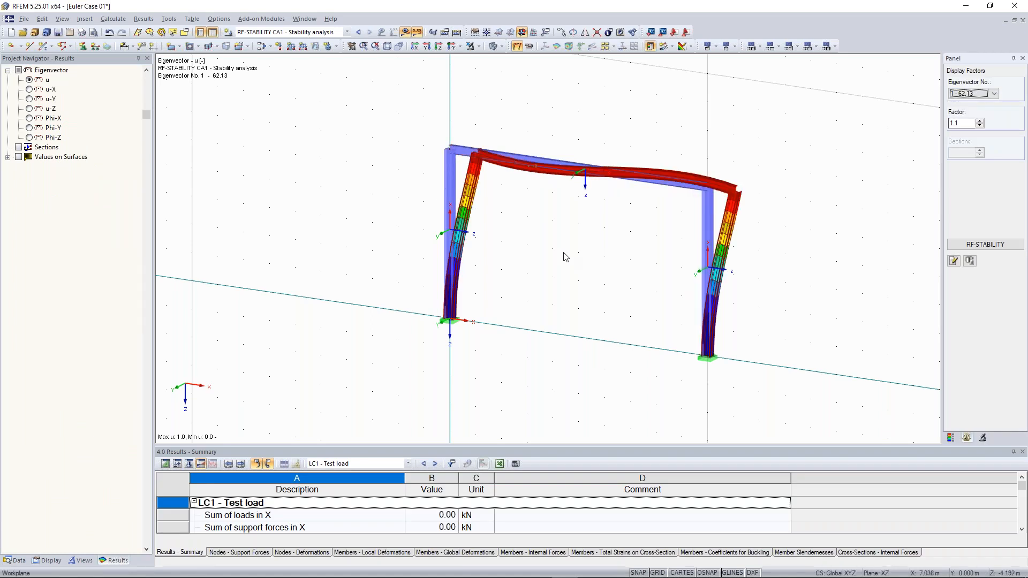
{"action": "key", "text": "Down"}
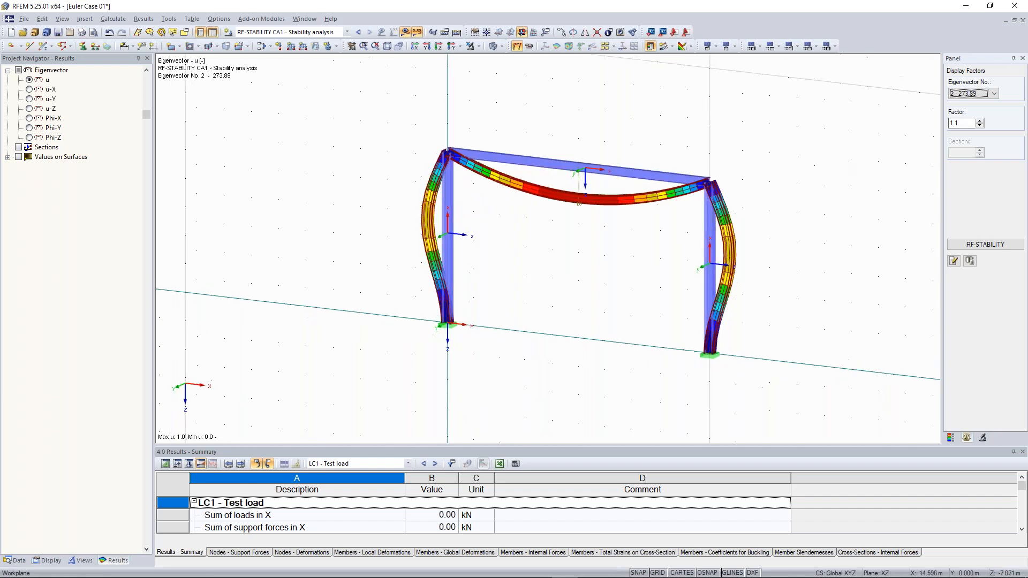
{"action": "left_click", "coordinate": [972, 94]}
{"action": "left_click", "coordinate": [968, 116]}
{"action": "left_click", "coordinate": [973, 93]}
{"action": "left_click", "coordinate": [966, 124]}
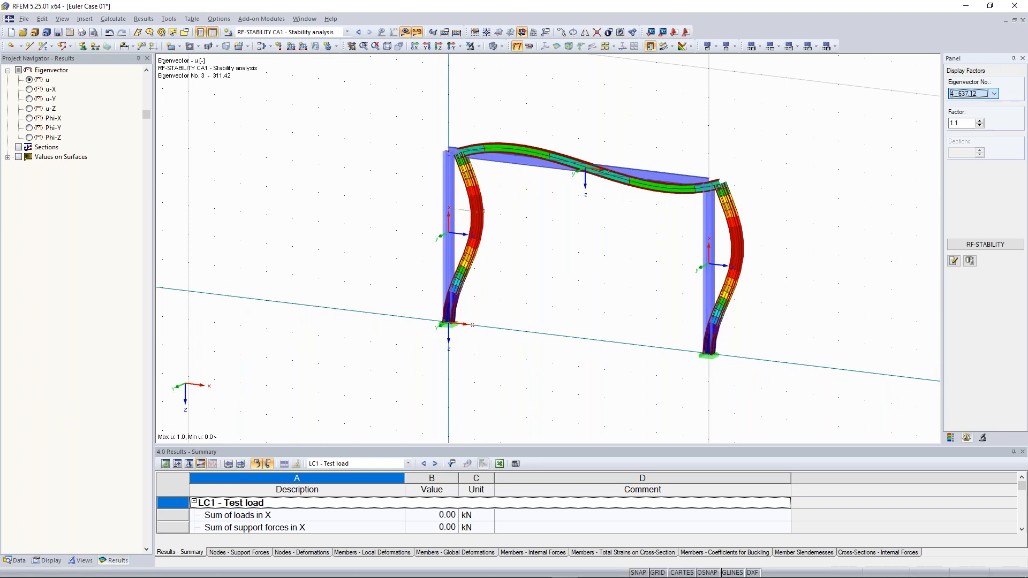
{"action": "key", "text": "Down"}
{"action": "left_click", "coordinate": [972, 93]}
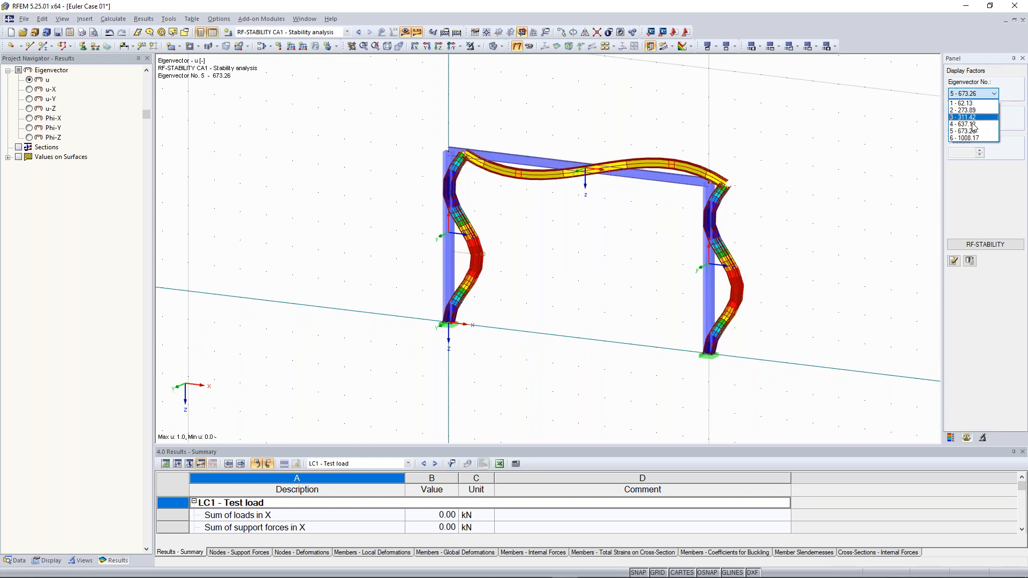
{"action": "left_click", "coordinate": [963, 103]}
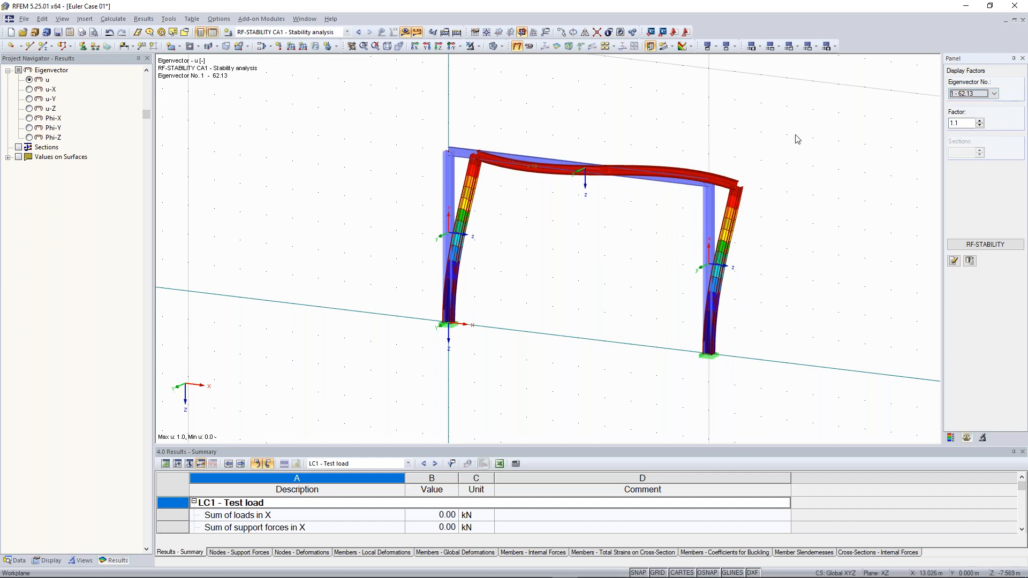
{"action": "left_click", "coordinate": [797, 139]}
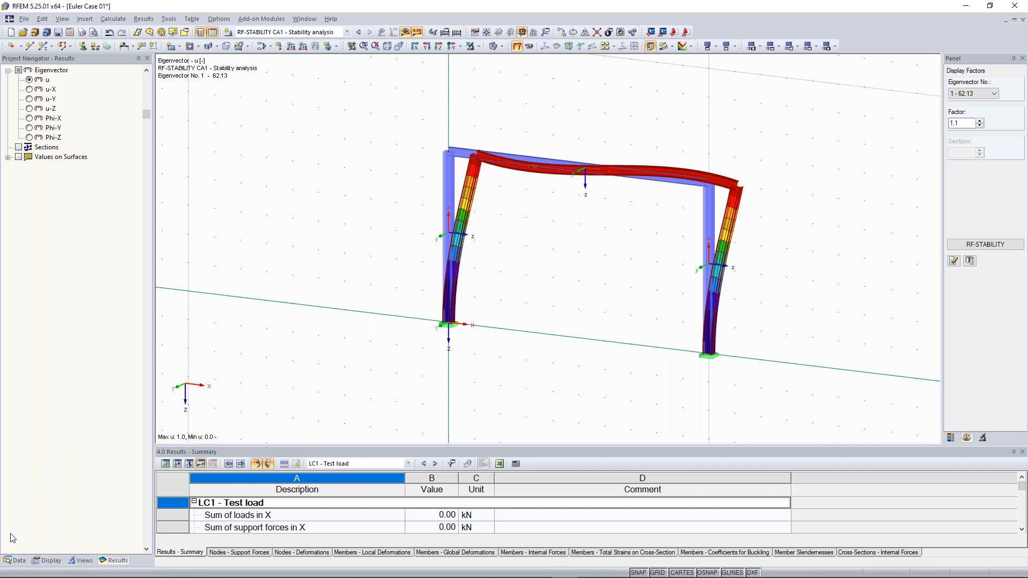
Step: Set the model type in the general data back to 3D
{"action": "left_click", "coordinate": [19, 560]}
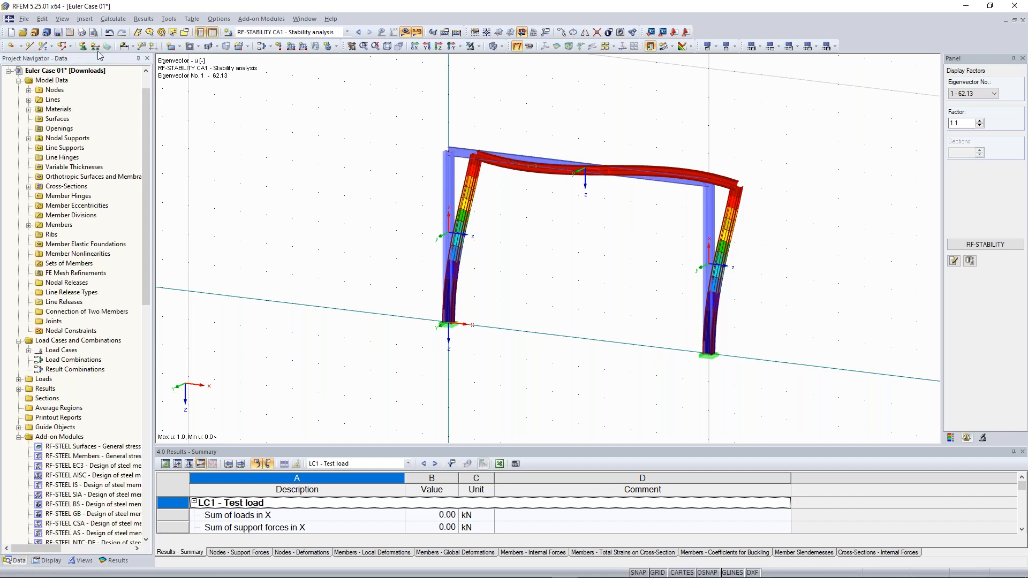
{"action": "right_click", "coordinate": [73, 71]}
{"action": "left_click", "coordinate": [102, 76]}
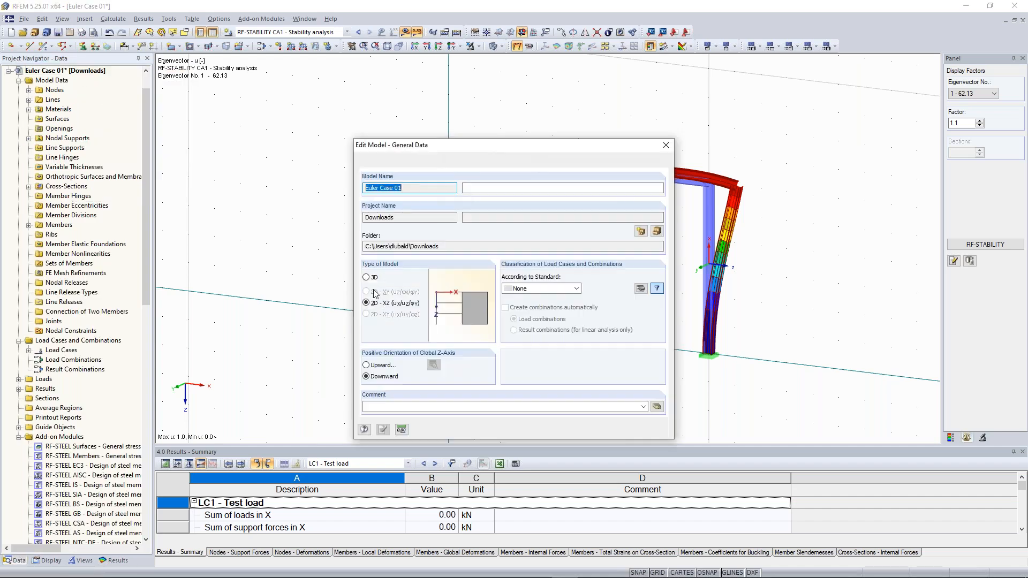
{"action": "left_click", "coordinate": [607, 430]}
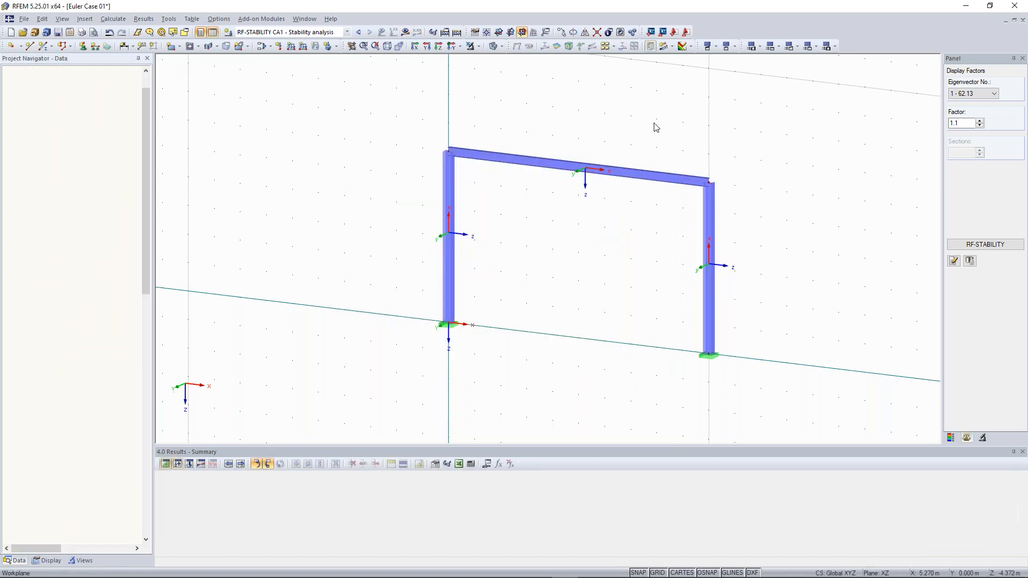
Step: Add a nodal support to column-top nodes 2 and 4 that fixes only displacement in Y and leaves all rotations free
{"action": "middle_click_drag", "start_coordinate": [656, 128], "coordinate": [627, 114]}
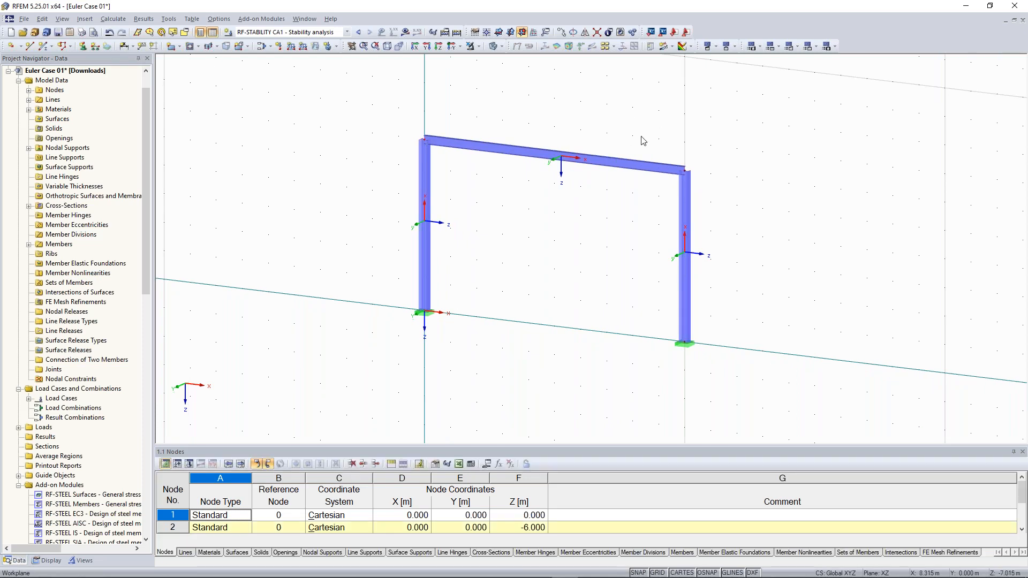
{"action": "middle_click_drag", "start_coordinate": [720, 154], "coordinate": [725, 178]}
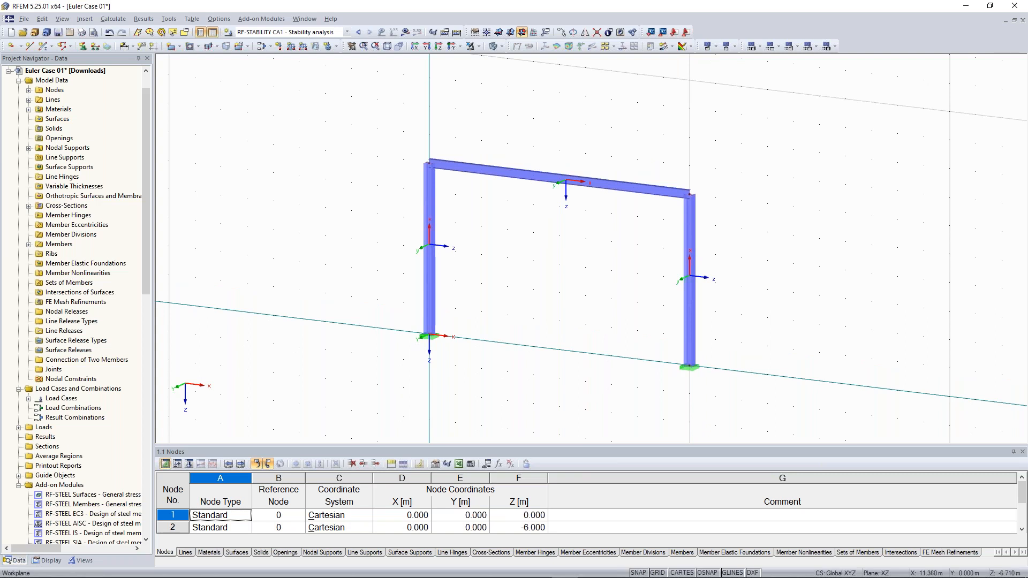
{"action": "scroll", "coordinate": [631, 192], "scroll_direction": "up", "scroll_amount": 2}
{"action": "left_click_drag", "start_coordinate": [328, 87], "coordinate": [758, 215]}
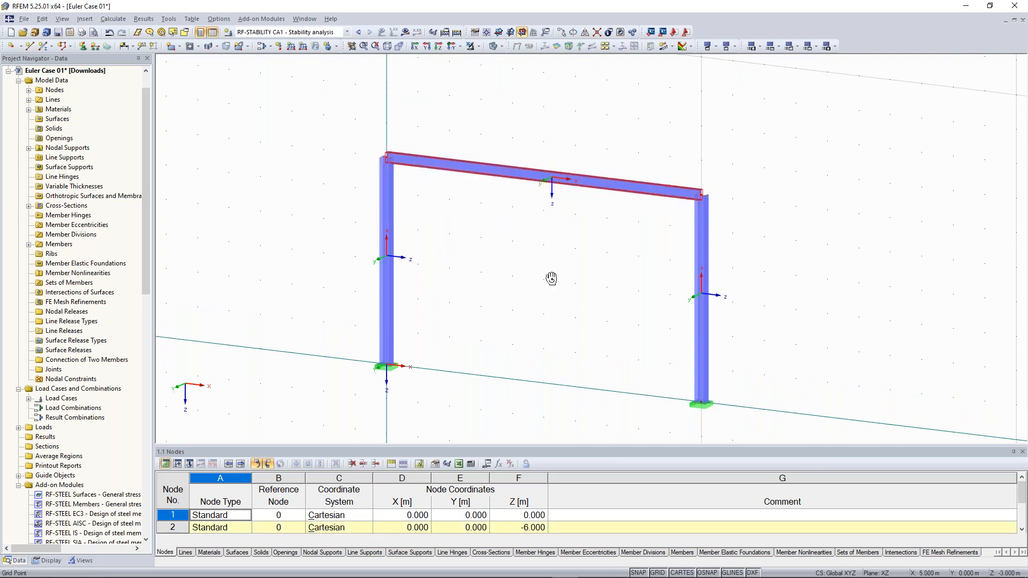
{"action": "middle_click_drag", "start_coordinate": [551, 279], "coordinate": [582, 272], "text": "ctrl"}
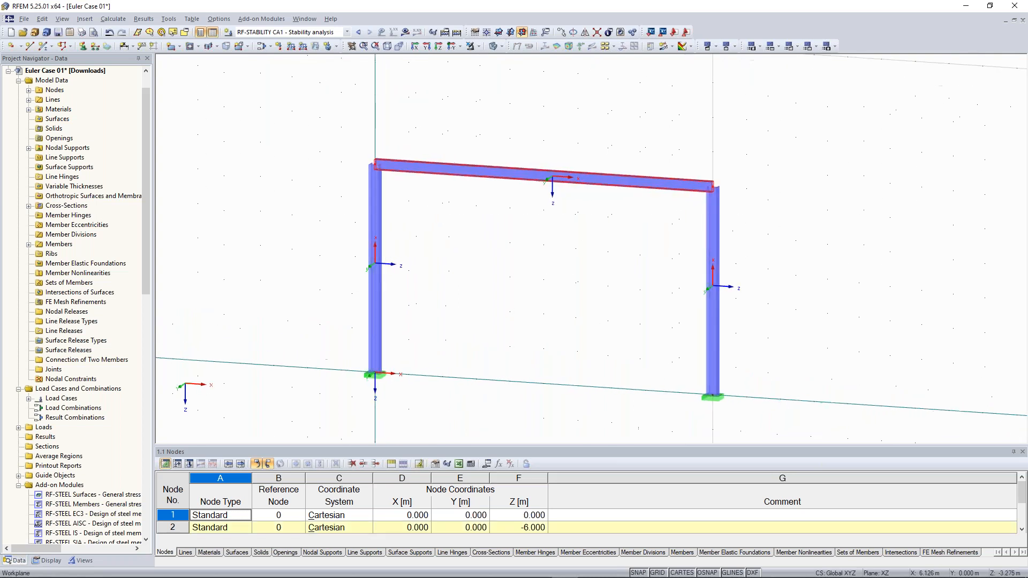
{"action": "left_click", "coordinate": [83, 48]}
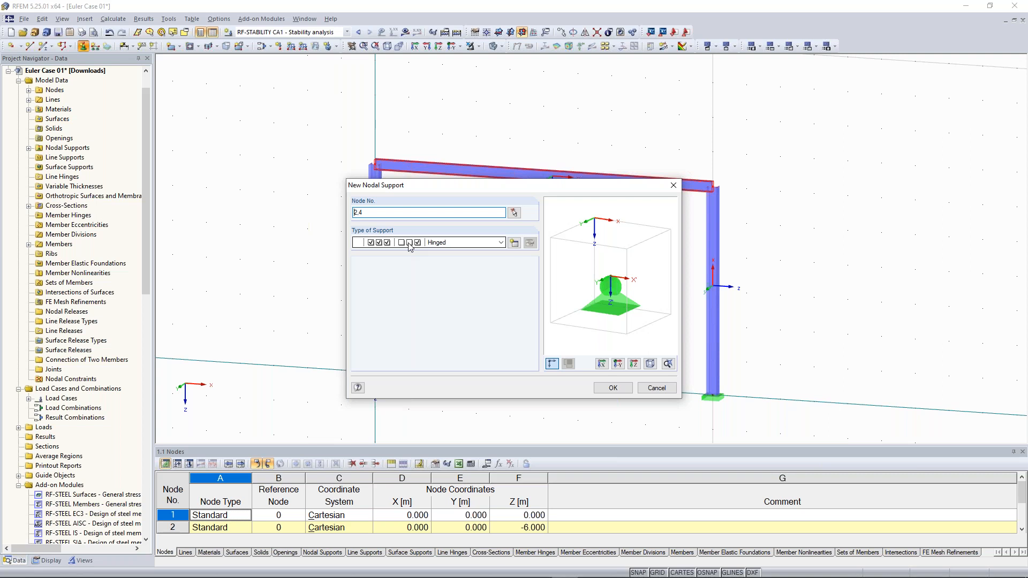
{"action": "left_click", "coordinate": [513, 244]}
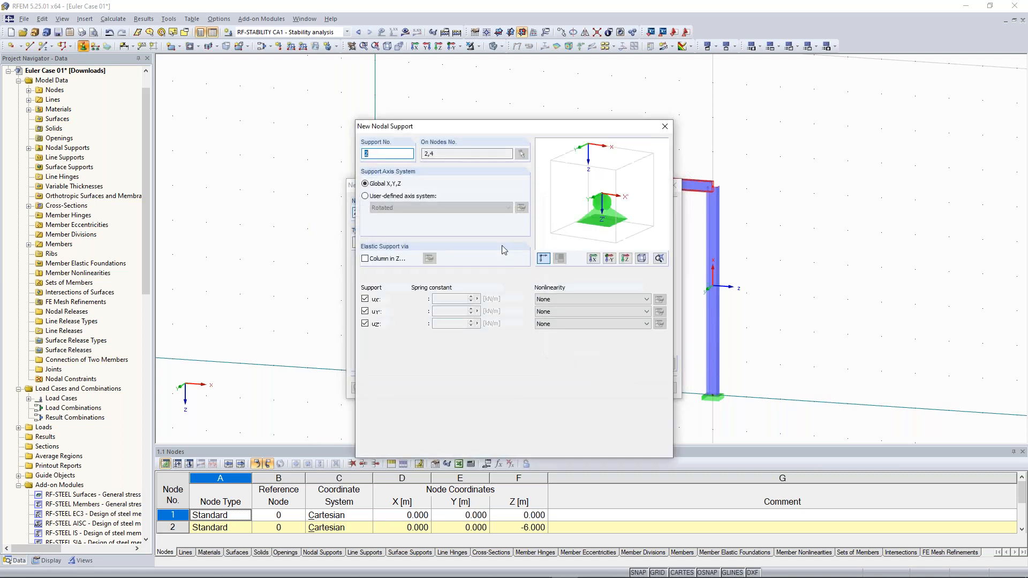
{"action": "left_click", "coordinate": [366, 299]}
{"action": "left_click", "coordinate": [365, 324]}
{"action": "left_click", "coordinate": [365, 375]}
{"action": "left_click", "coordinate": [366, 375]}
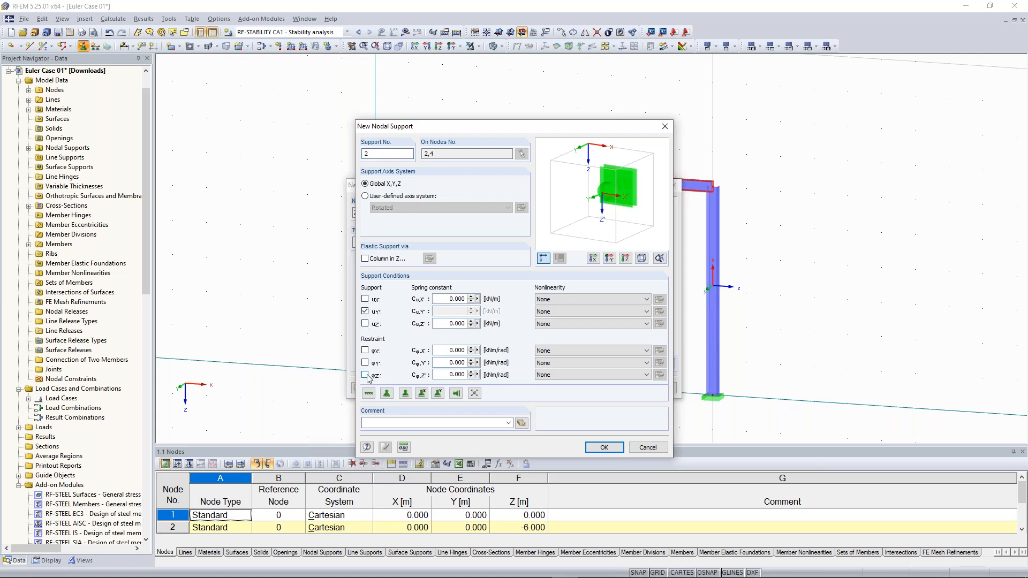
{"action": "left_click", "coordinate": [618, 449]}
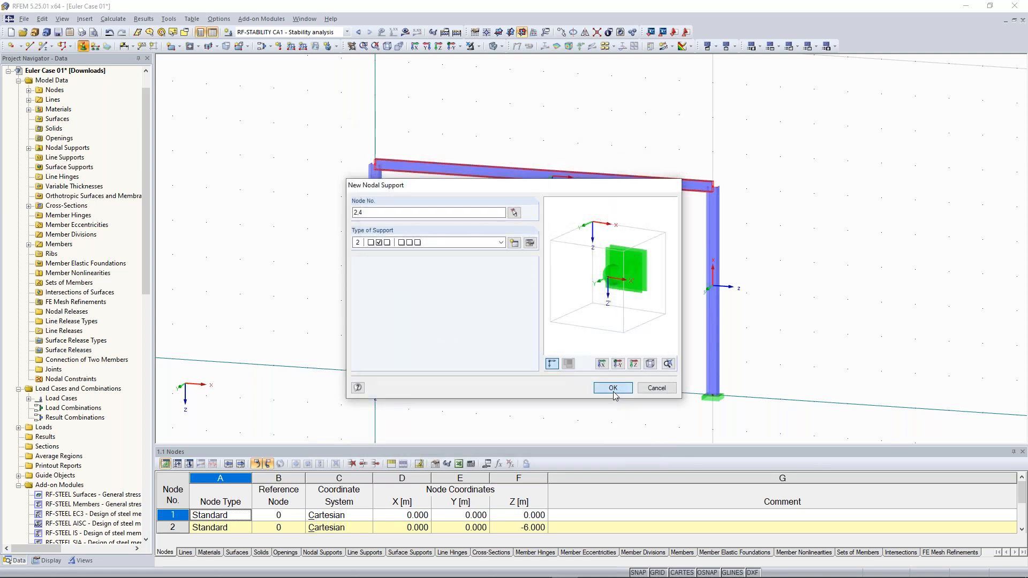
{"action": "left_click", "coordinate": [613, 388]}
Step: Calculate the stability results with the new lateral supports and examine the buckling shapes of eigenvectors 1 and 2 in the 3D view
{"action": "left_click", "coordinate": [458, 35]}
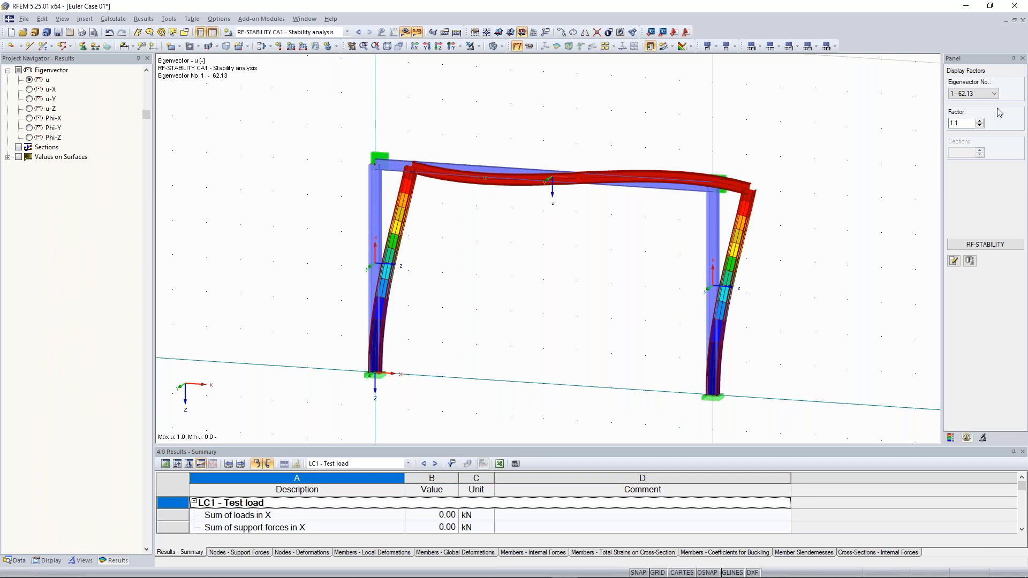
{"action": "left_click", "coordinate": [981, 95]}
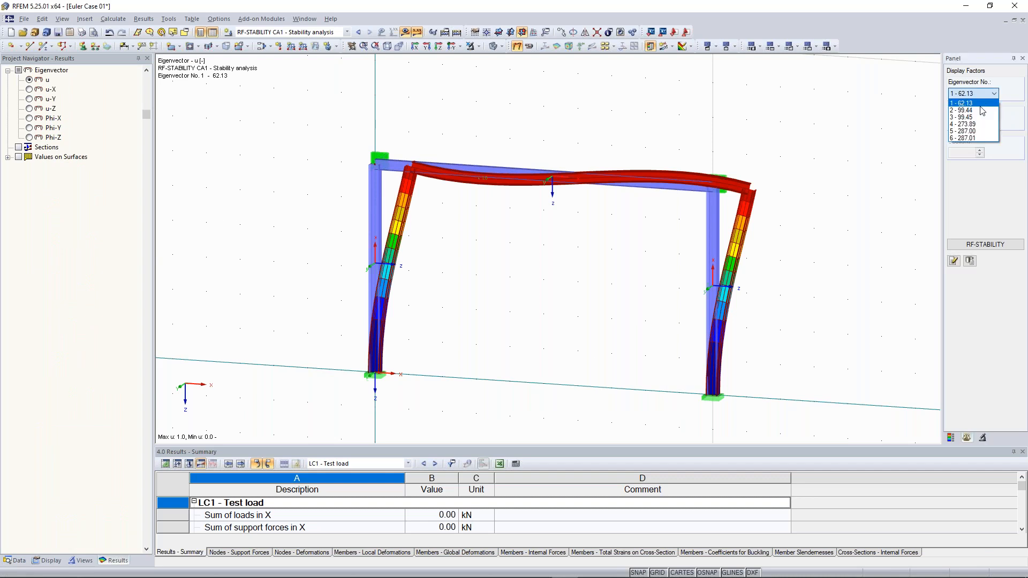
{"action": "left_click", "coordinate": [979, 110]}
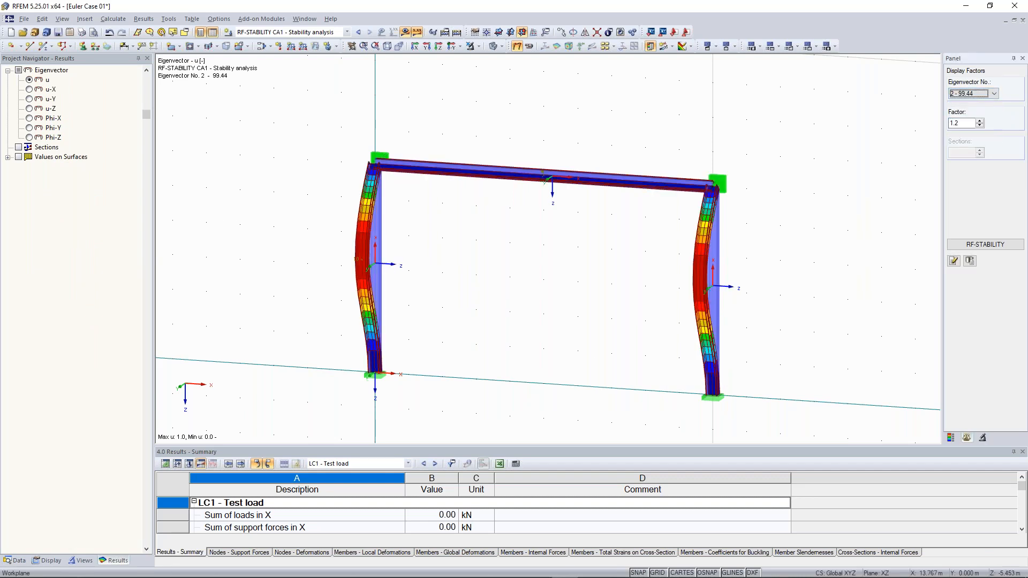
{"action": "middle_click_drag", "start_coordinate": [650, 239], "coordinate": [621, 241], "text": "ctrl"}
{"action": "middle_click_drag", "start_coordinate": [647, 199], "coordinate": [616, 200], "text": "ctrl"}
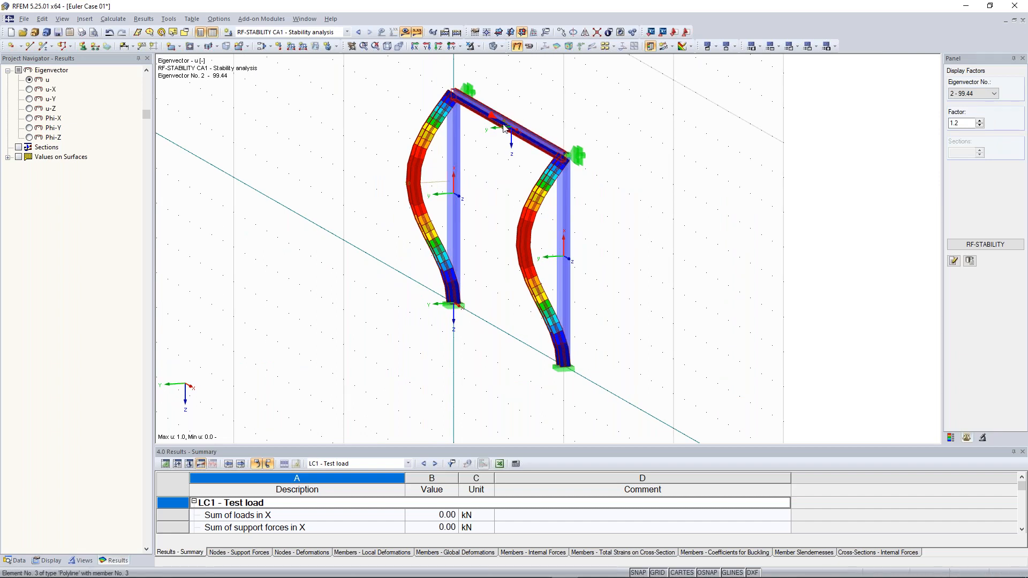
{"action": "middle_click_drag", "start_coordinate": [589, 251], "coordinate": [593, 253], "text": "ctrl"}
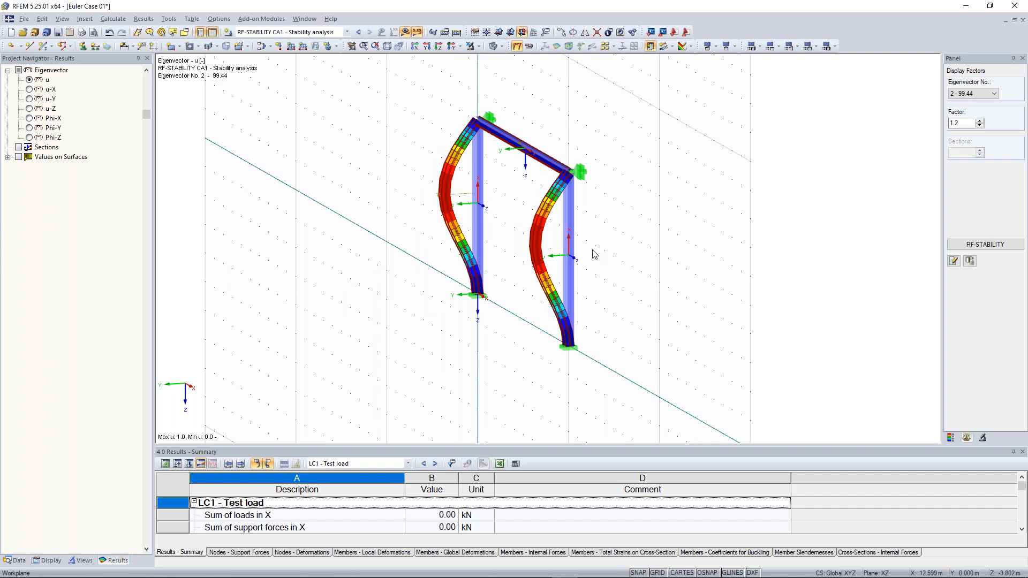
{"action": "middle_click_drag", "start_coordinate": [402, 222], "coordinate": [405, 272], "text": "ctrl"}
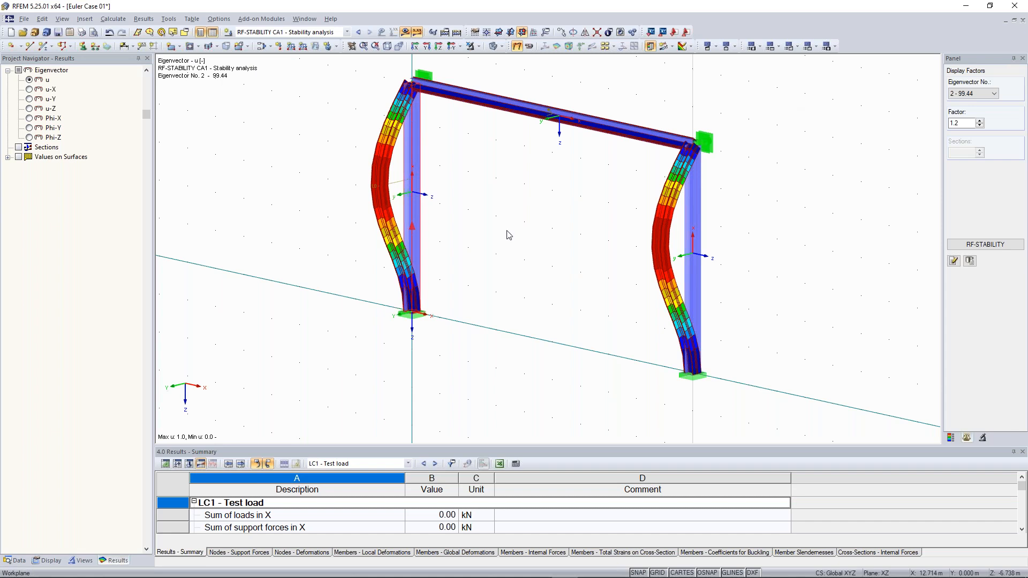
{"action": "key", "text": "Up"}
{"action": "middle_click_drag", "start_coordinate": [597, 269], "coordinate": [712, 257], "text": "ctrl"}
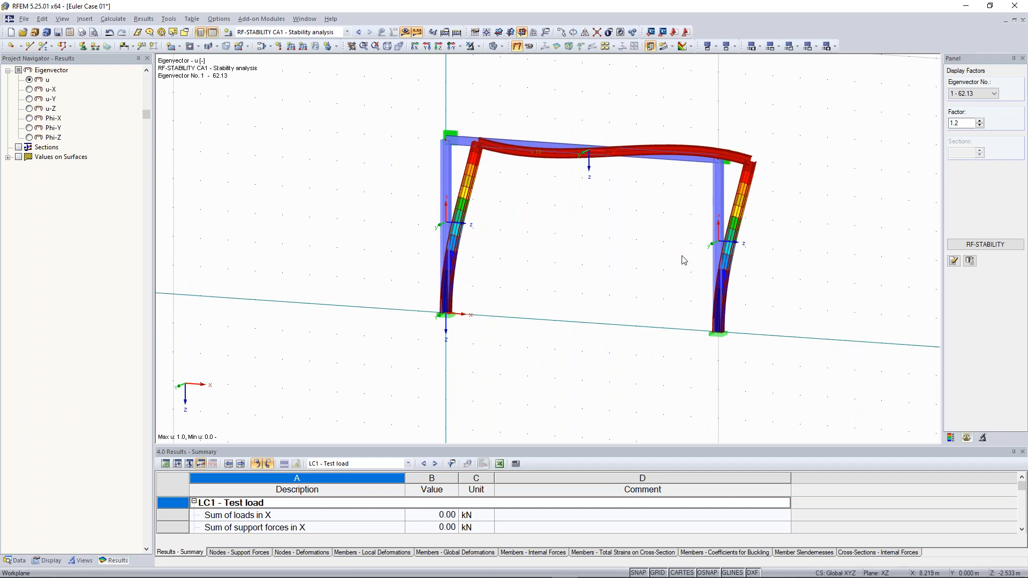
{"action": "middle_click_drag", "start_coordinate": [582, 201], "coordinate": [582, 214], "text": "ctrl"}
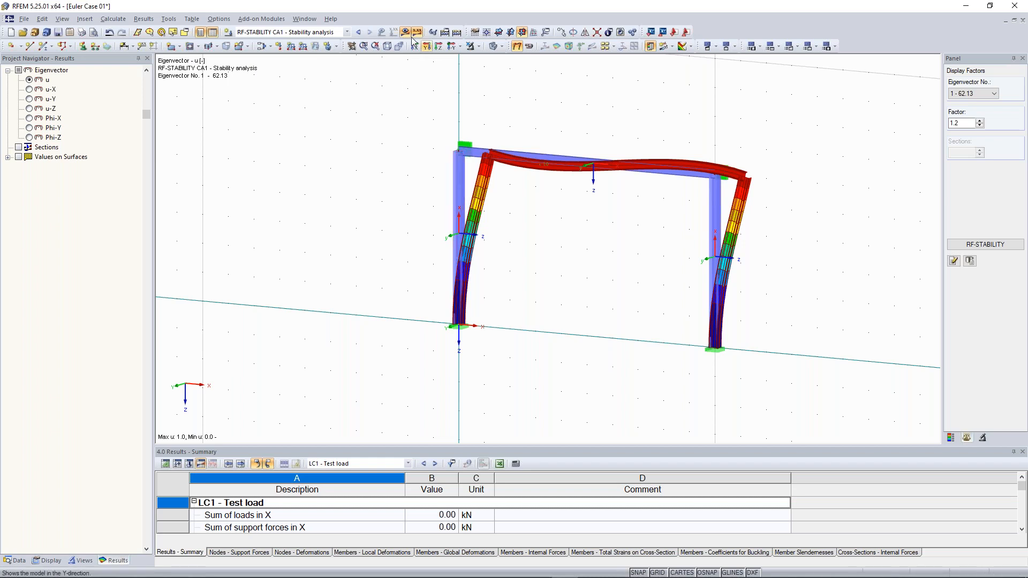
Step: Review the RF-STABILITY critical load factors and the table of effective lengths and critical loads, and check the calculation parameters
{"action": "left_click", "coordinate": [985, 244]}
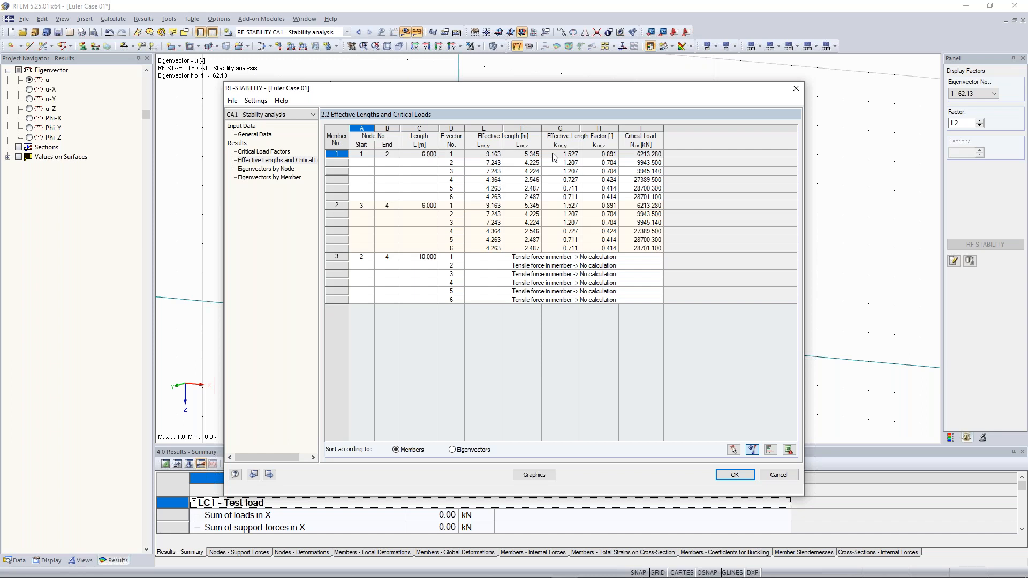
{"action": "left_click", "coordinate": [795, 89]}
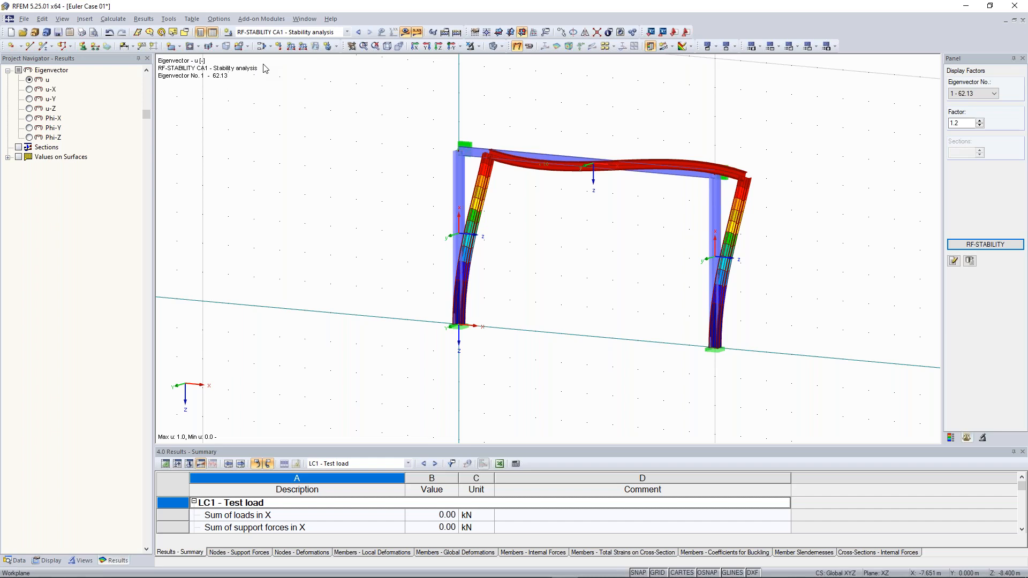
{"action": "scroll", "coordinate": [517, 135], "scroll_direction": "down", "scroll_amount": 1}
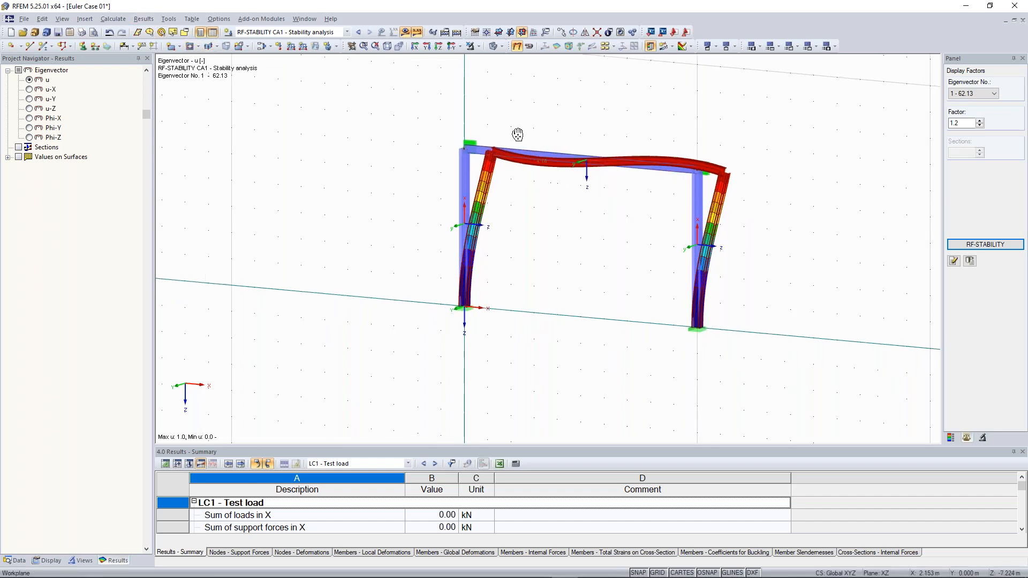
{"action": "middle_click_drag", "start_coordinate": [517, 135], "coordinate": [523, 150]}
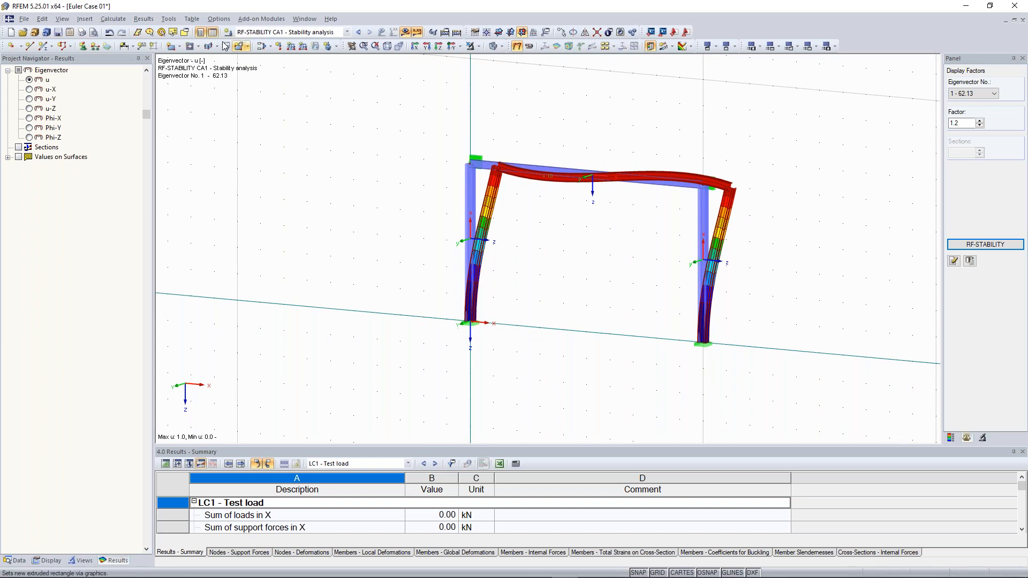
{"action": "left_click", "coordinate": [113, 19]}
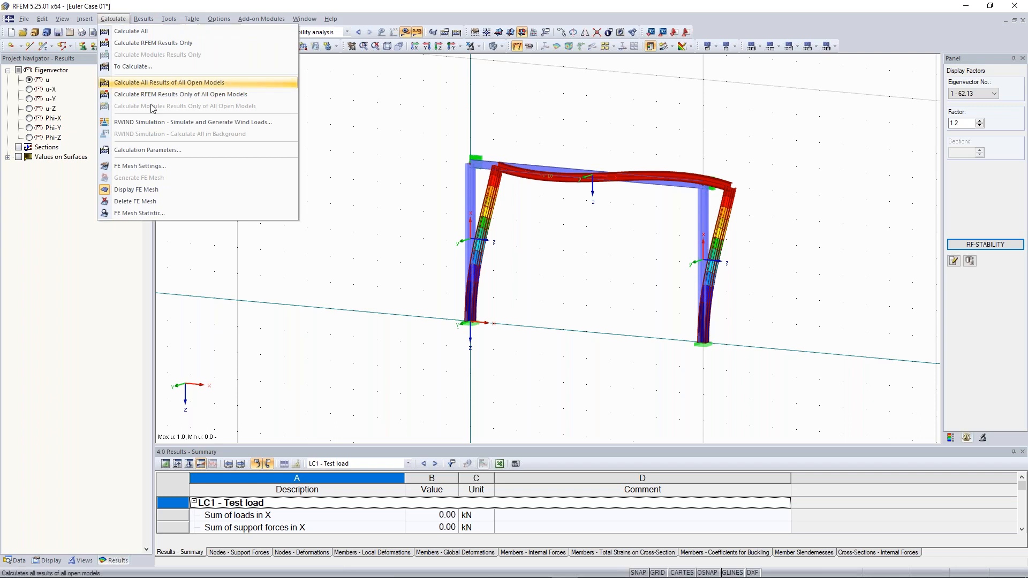
{"action": "left_click", "coordinate": [153, 153]}
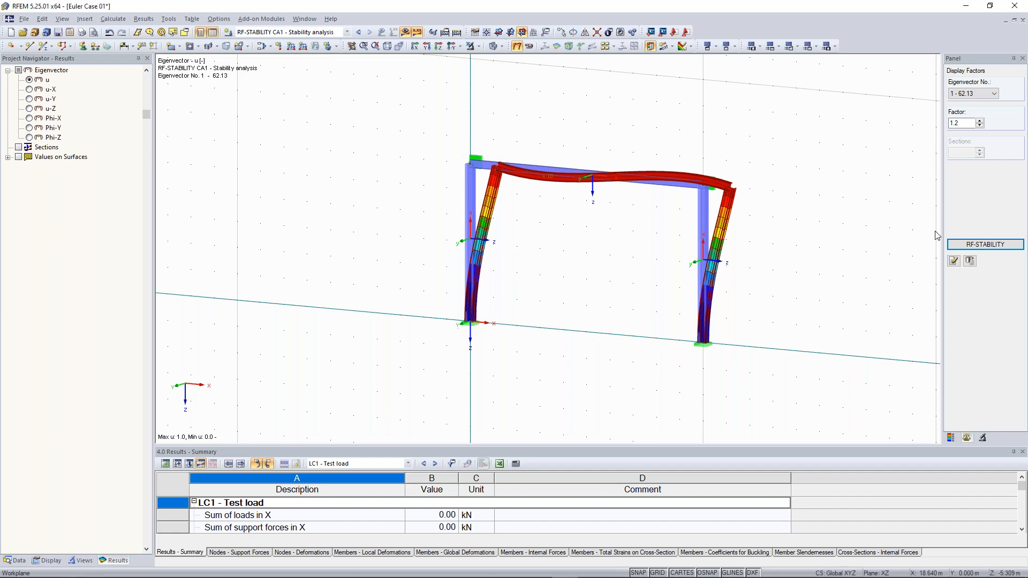
{"action": "left_click", "coordinate": [985, 245]}
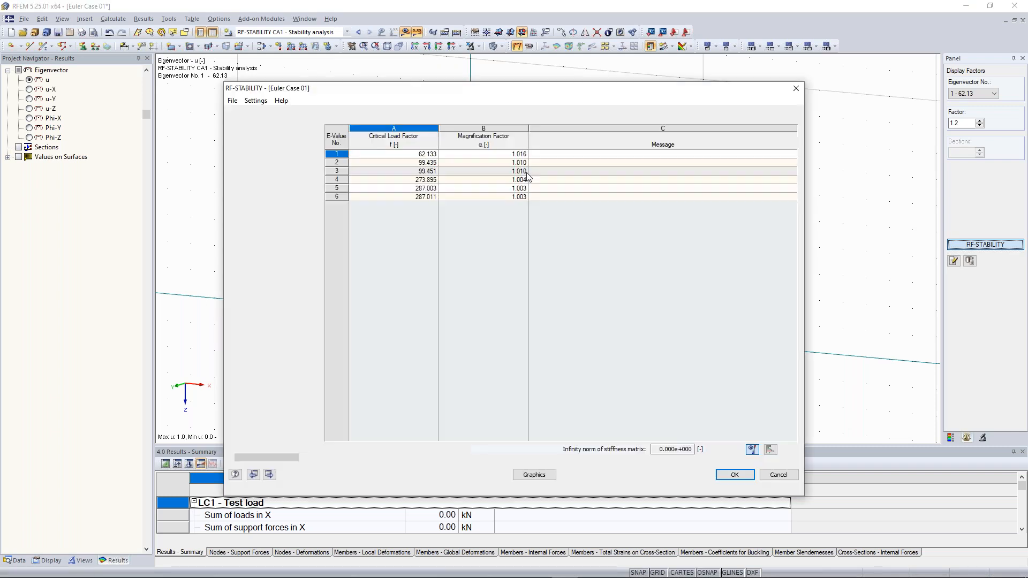
{"action": "left_click", "coordinate": [289, 160]}
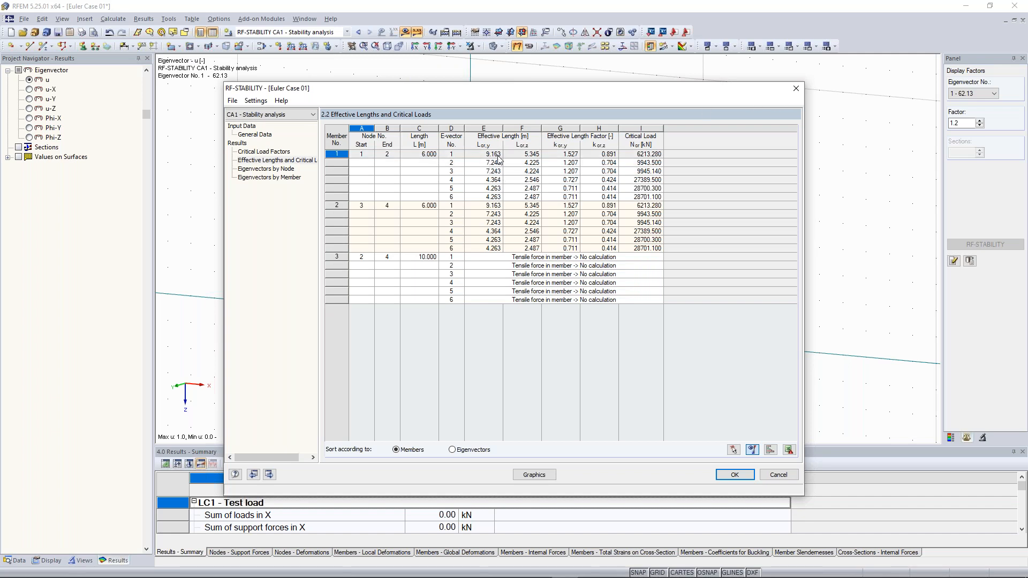
{"action": "left_click", "coordinate": [795, 91]}
Step: Deactivate the shear stiffness of members in the global calculation parameters and recalculate all results
{"action": "left_click", "coordinate": [113, 19]}
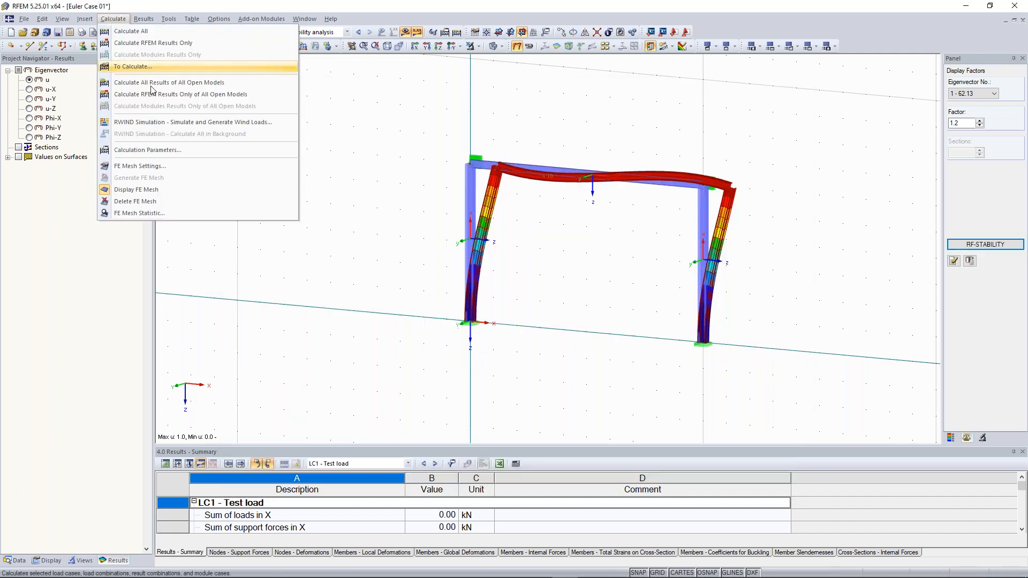
{"action": "left_click", "coordinate": [140, 153]}
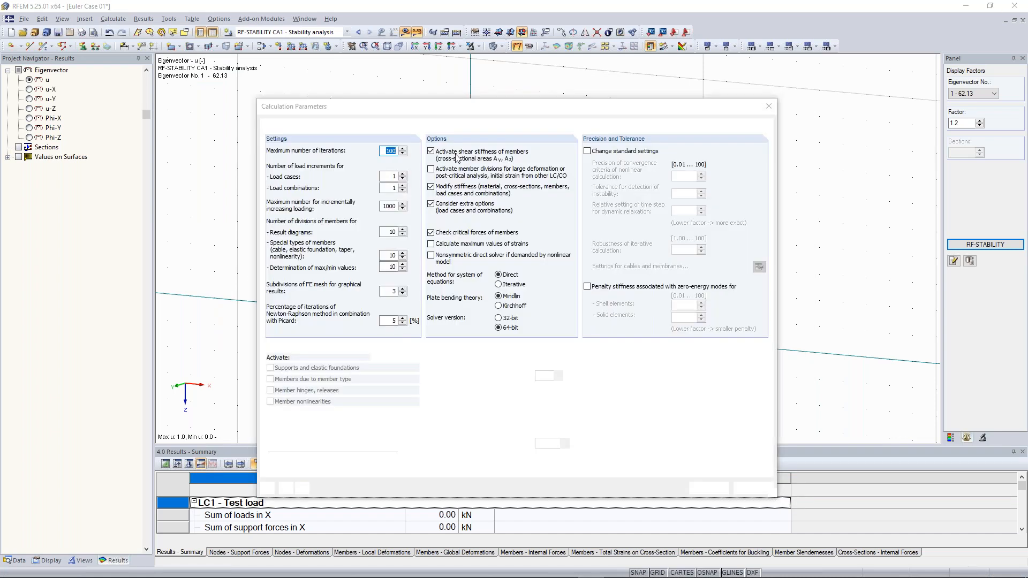
{"action": "left_click", "coordinate": [456, 155]}
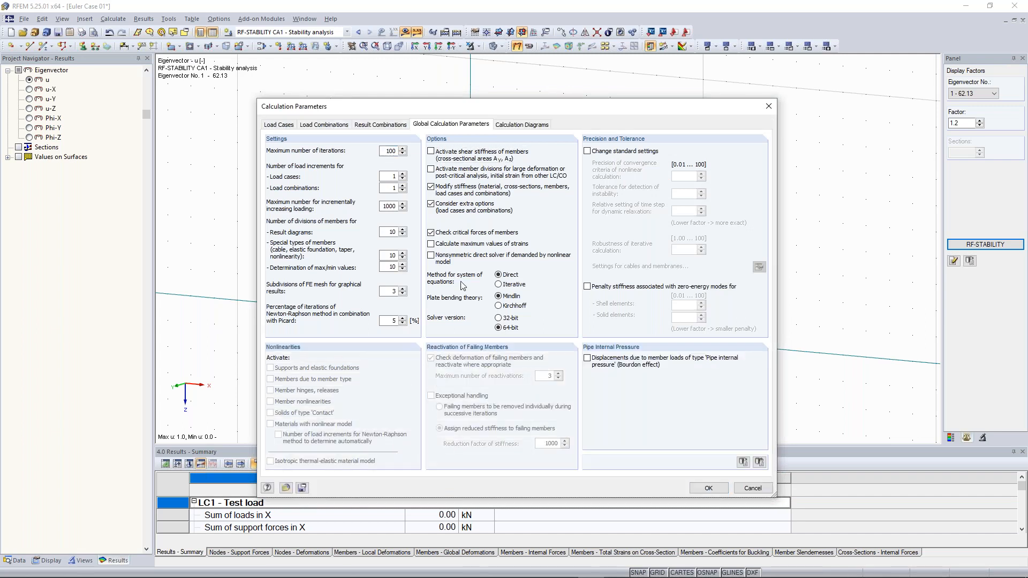
{"action": "left_click", "coordinate": [707, 489]}
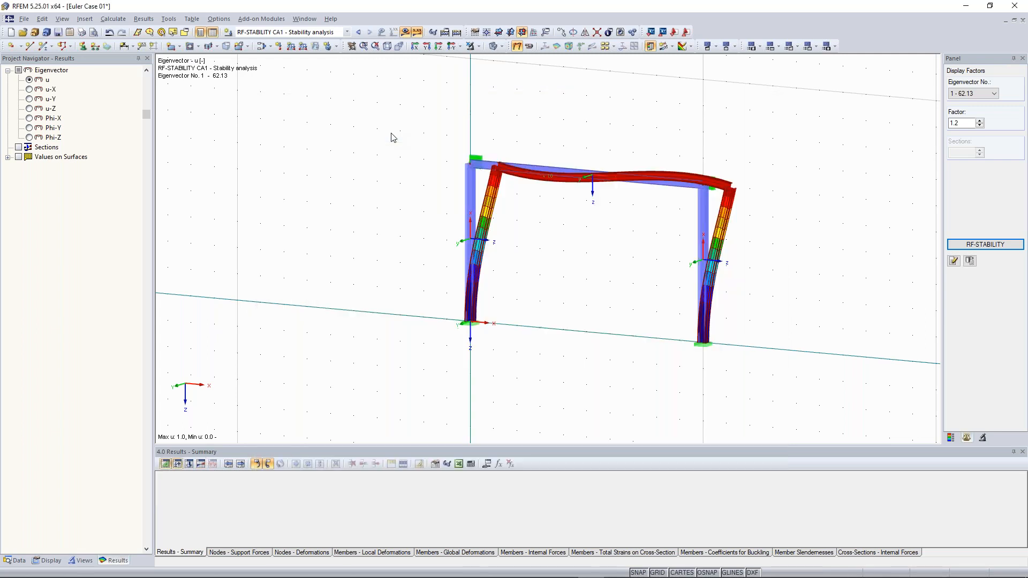
{"action": "left_click", "coordinate": [456, 32]}
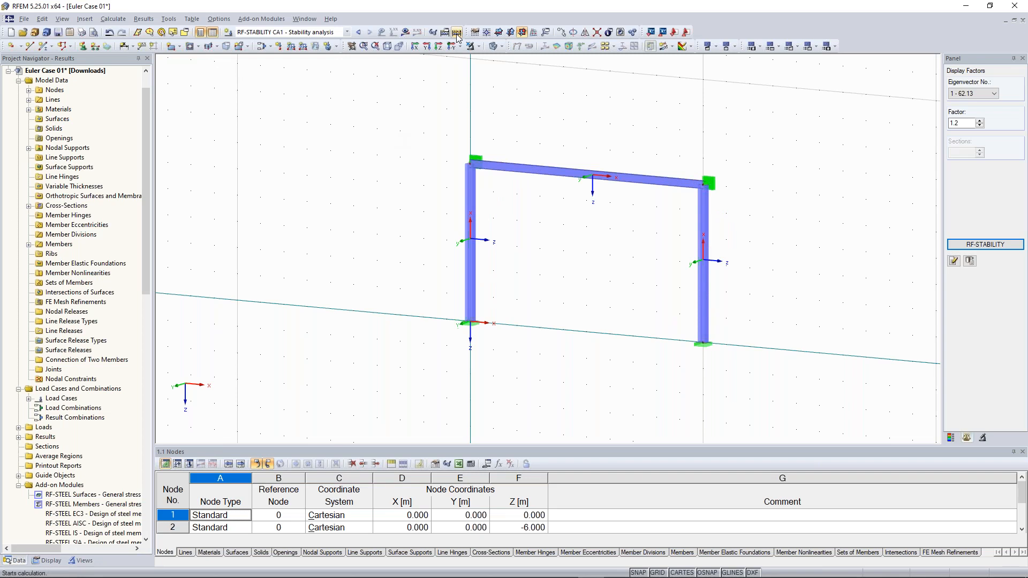
{"action": "left_click", "coordinate": [457, 33]}
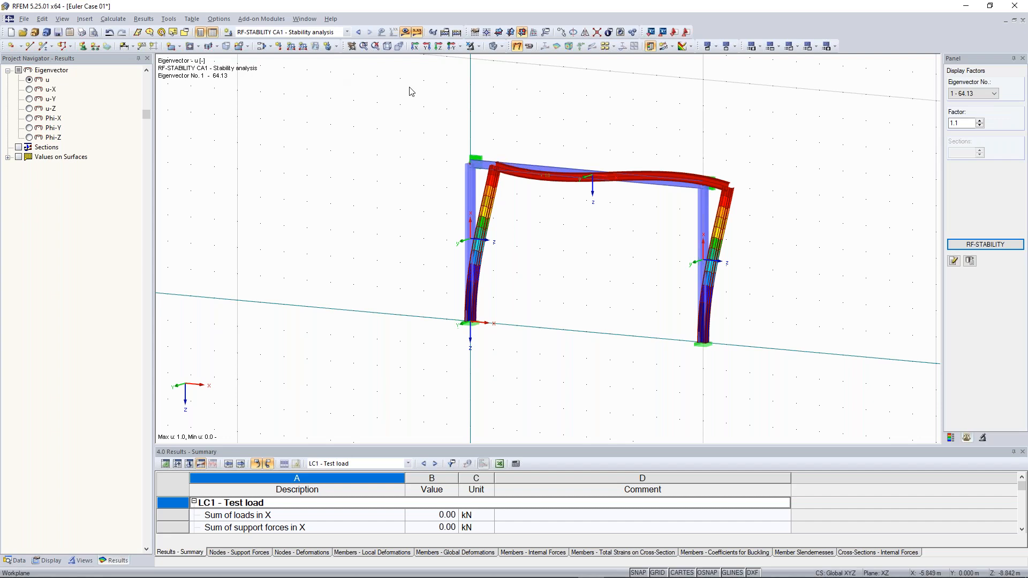
Step: Compare member 1's effective lengths and critical loads in the RF-STABILITY results with the buckling shape of eigenvector 1
{"action": "left_click", "coordinate": [993, 245]}
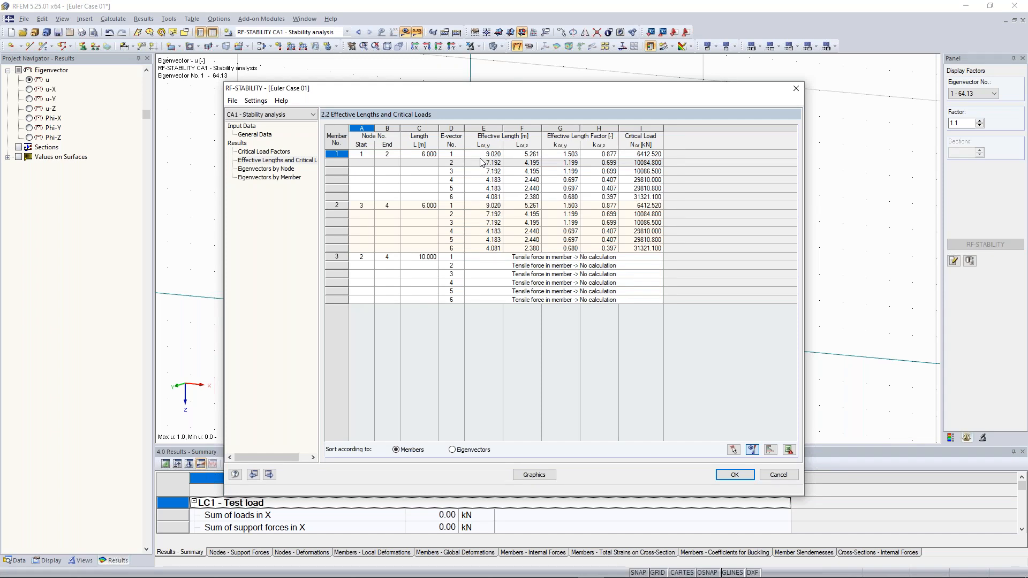
{"action": "left_click_drag", "start_coordinate": [487, 90], "coordinate": [329, 207]}
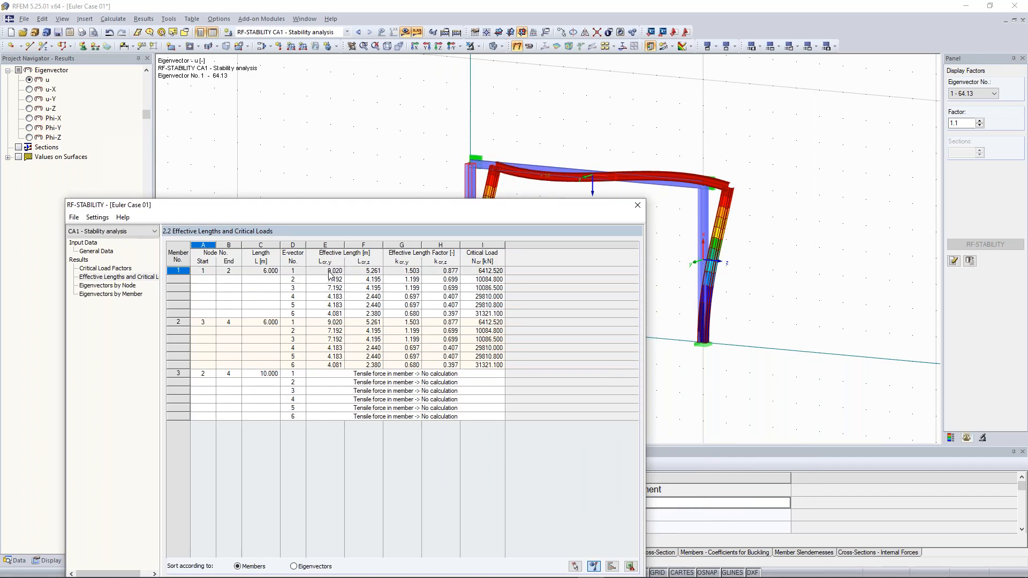
{"action": "left_click_drag", "start_coordinate": [366, 210], "coordinate": [343, 221]}
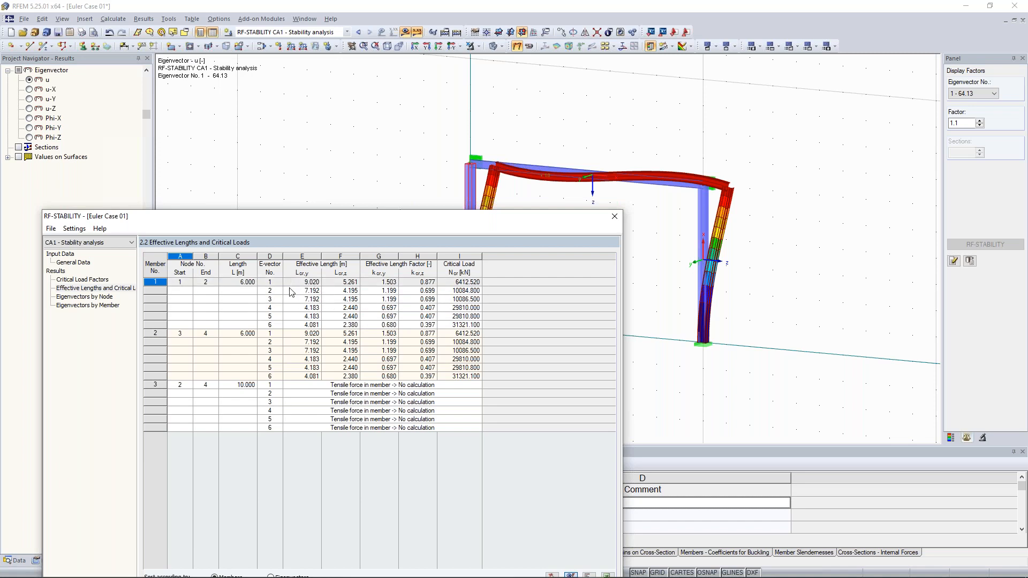
{"action": "left_click_drag", "start_coordinate": [529, 222], "coordinate": [524, 262]}
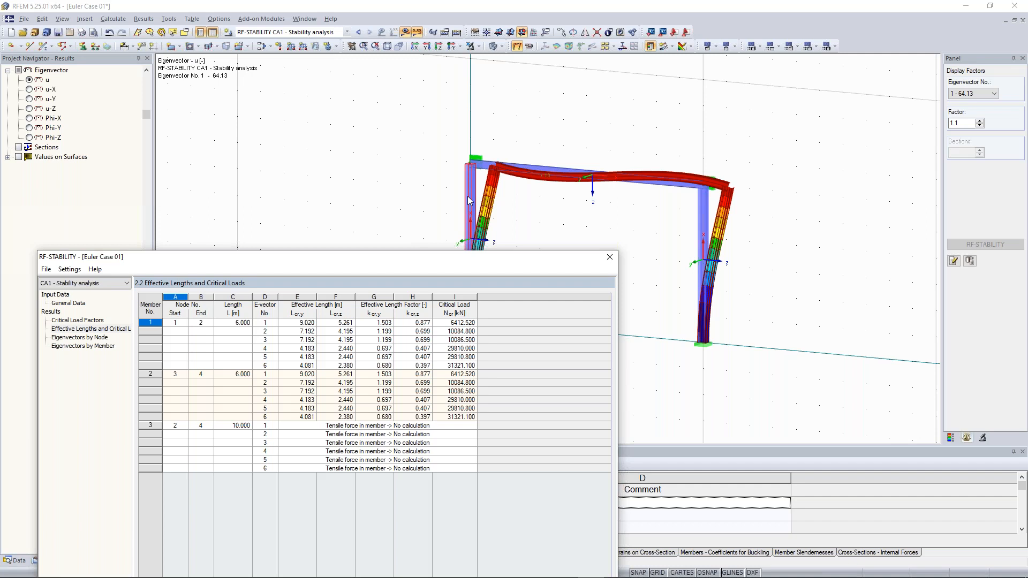
{"action": "left_click", "coordinate": [311, 322]}
{"action": "left_click", "coordinate": [609, 258]}
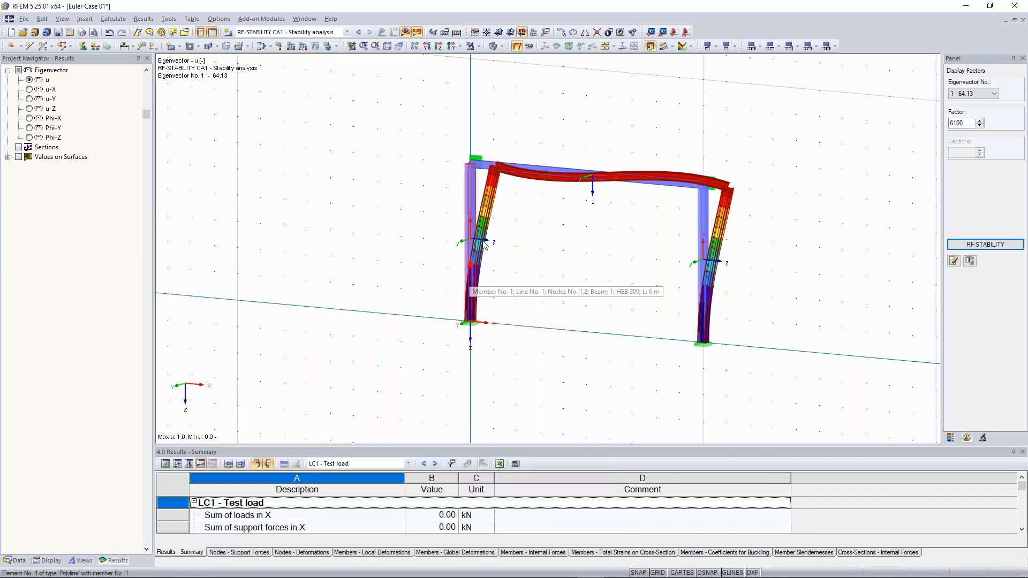
Step: Reduce the display factor of eigenvector 1 to 1.25 and inspect the columns' buckling shape
{"action": "left_click", "coordinate": [979, 121]}
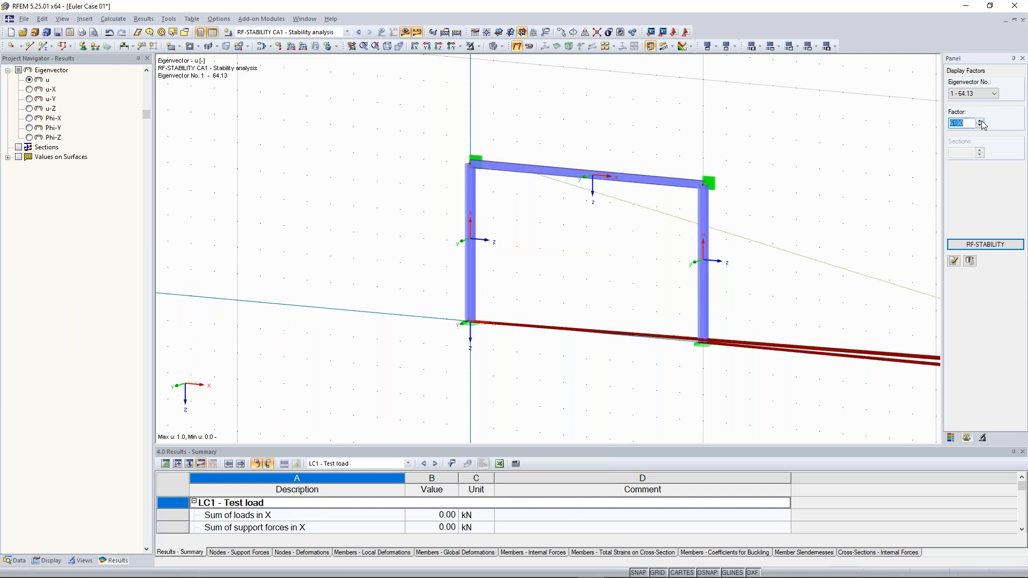
{"action": "type", "text": "10"}
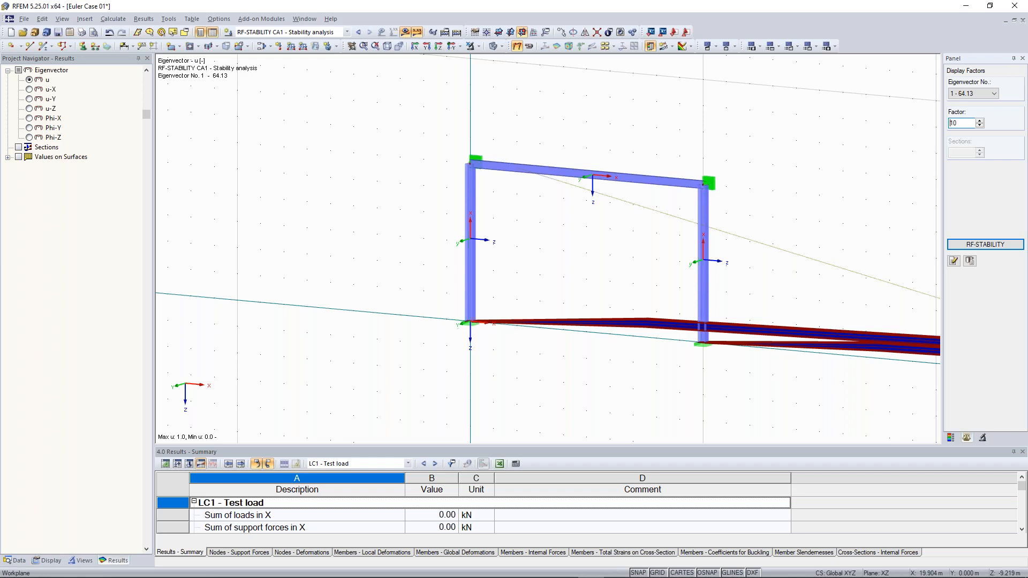
{"action": "left_click", "coordinate": [979, 125]}
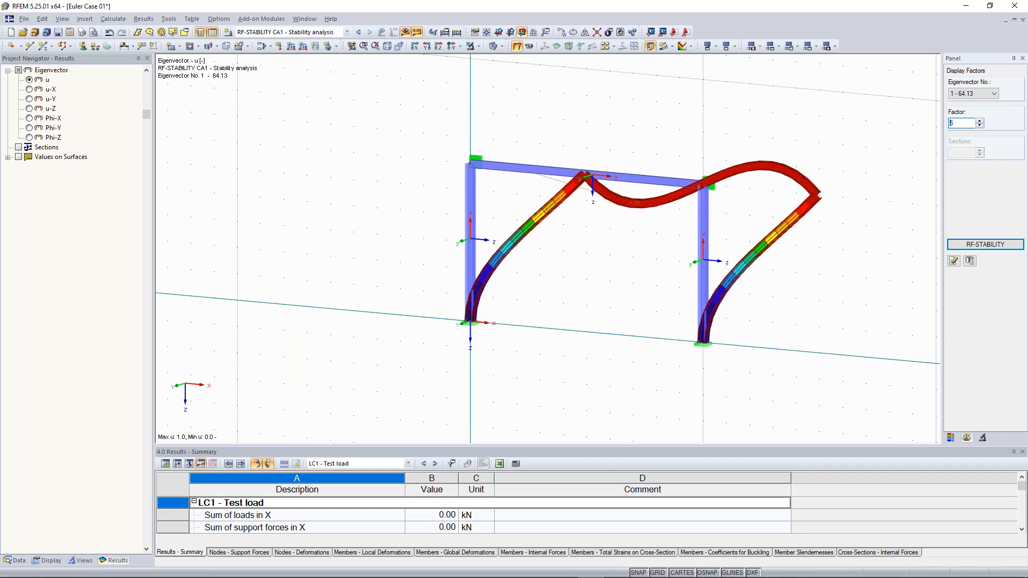
{"action": "left_click", "coordinate": [979, 126]}
{"action": "middle_click_drag", "start_coordinate": [606, 176], "coordinate": [609, 259]}
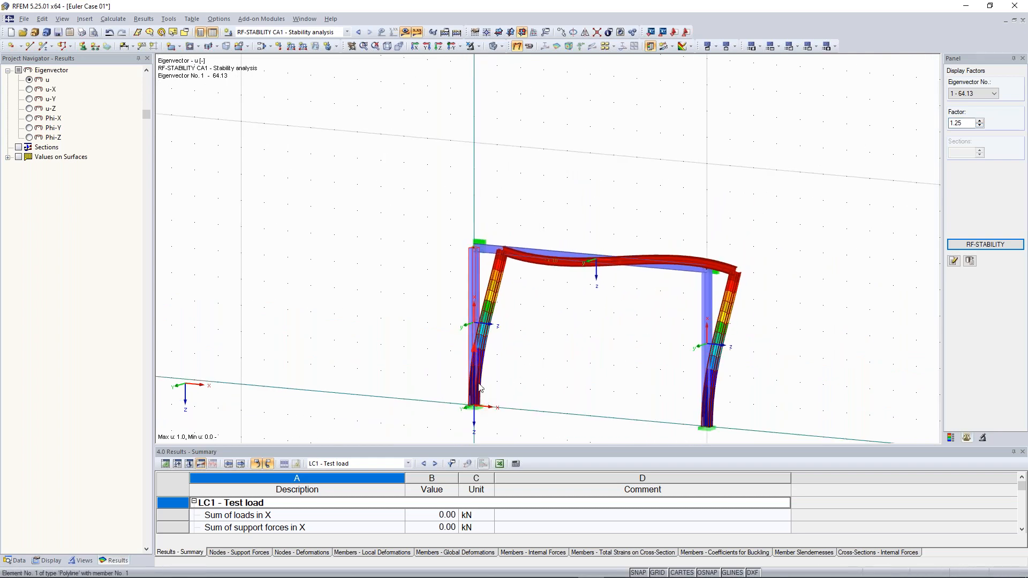
{"action": "mouse_move", "coordinate": [475, 397]}
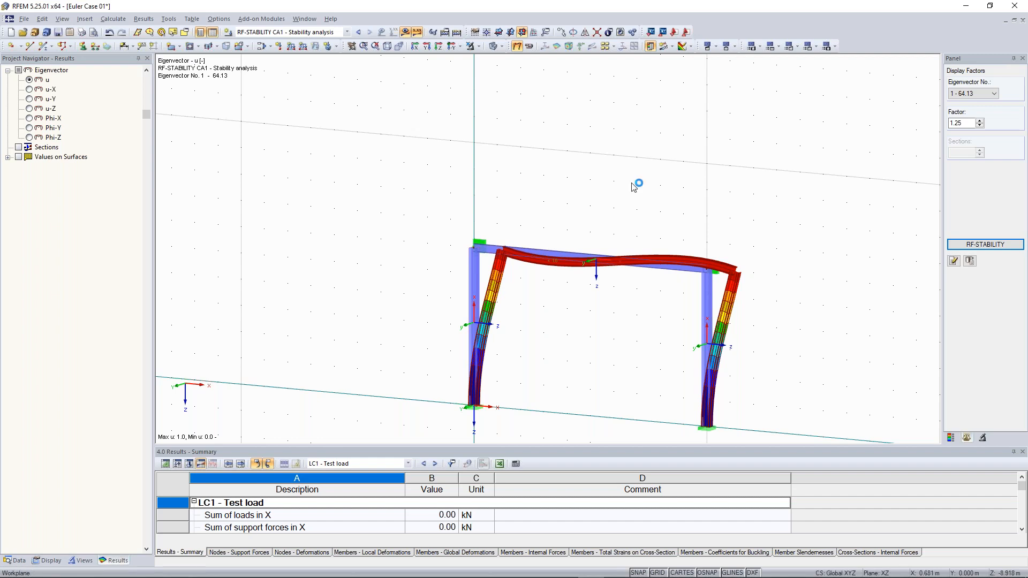
Step: Review the RF-STABILITY critical load factors, effective lengths, eigenvectors by node and general data
{"action": "left_click", "coordinate": [984, 244]}
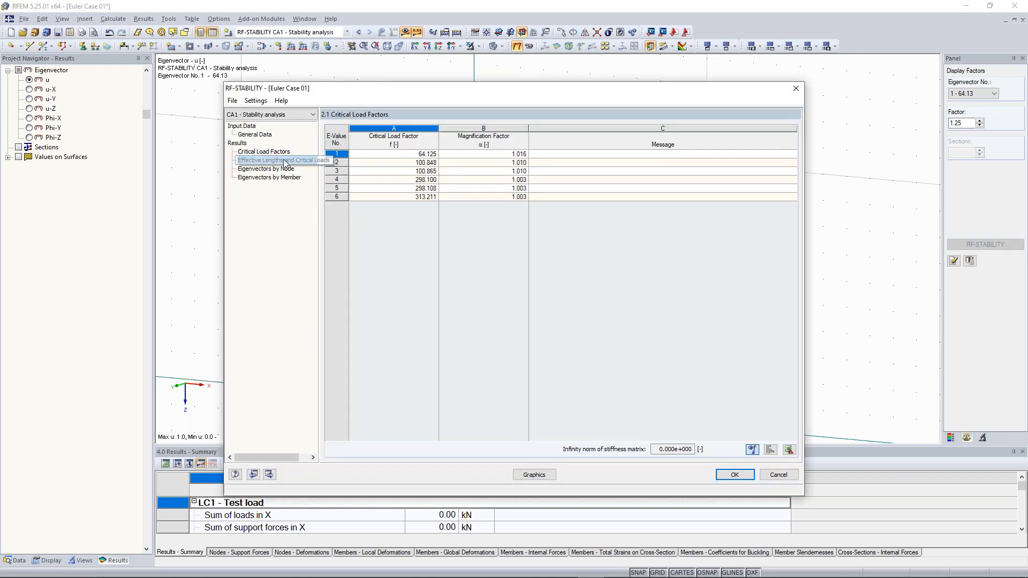
{"action": "left_click", "coordinate": [285, 161]}
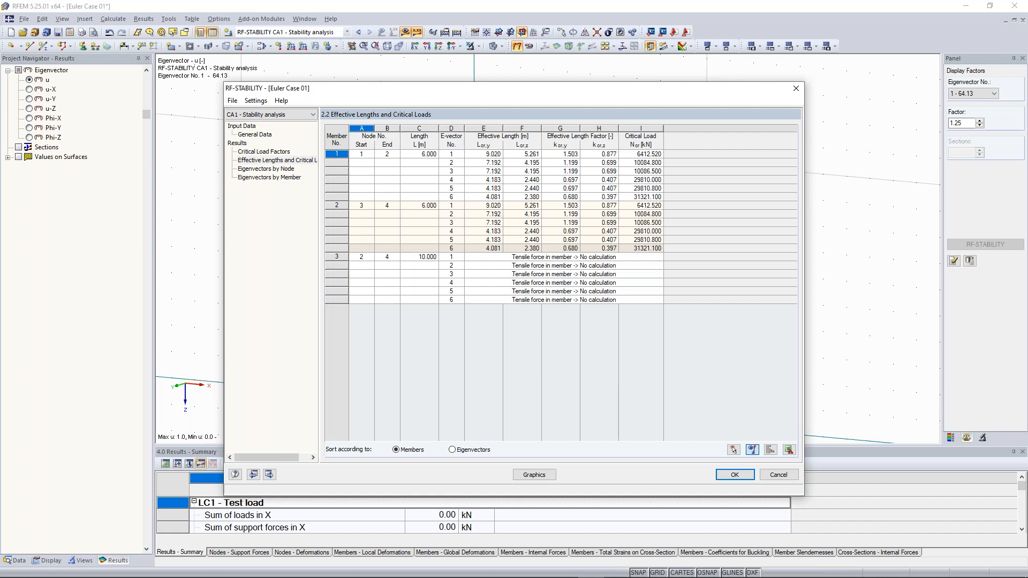
{"action": "left_click", "coordinate": [266, 169]}
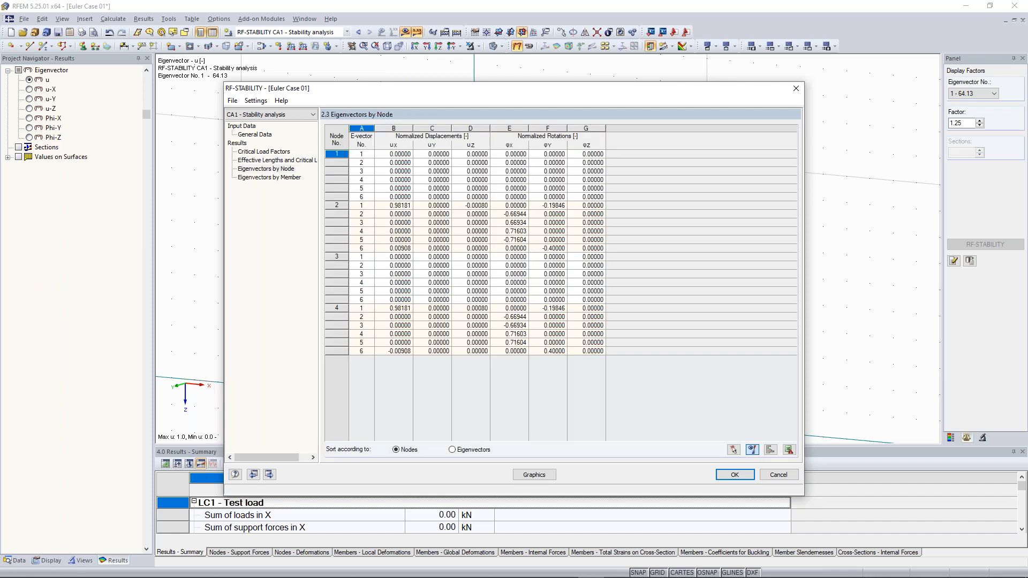
{"action": "left_click", "coordinate": [270, 177]}
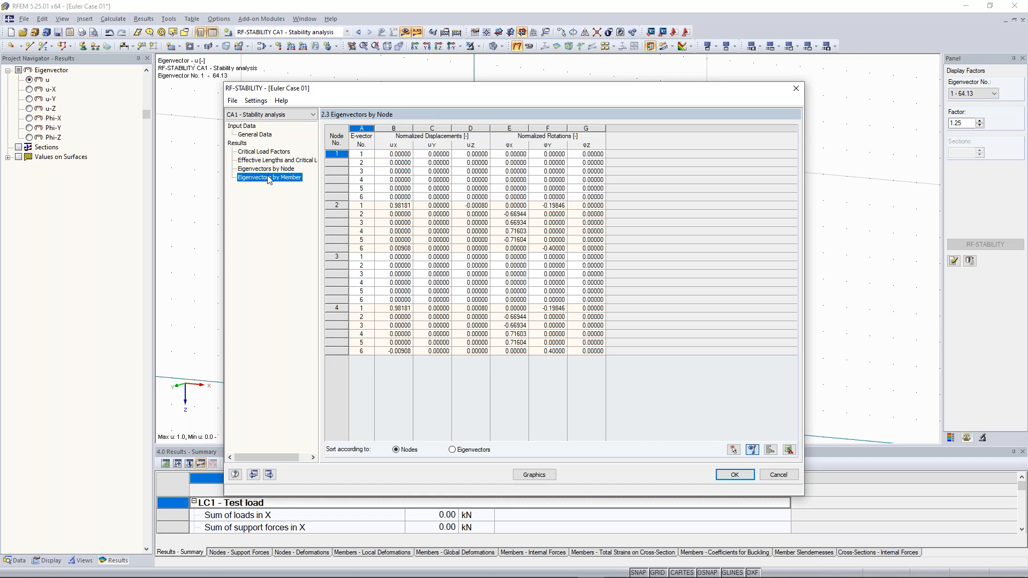
{"action": "left_click", "coordinate": [273, 152]}
{"action": "left_click", "coordinate": [267, 135]}
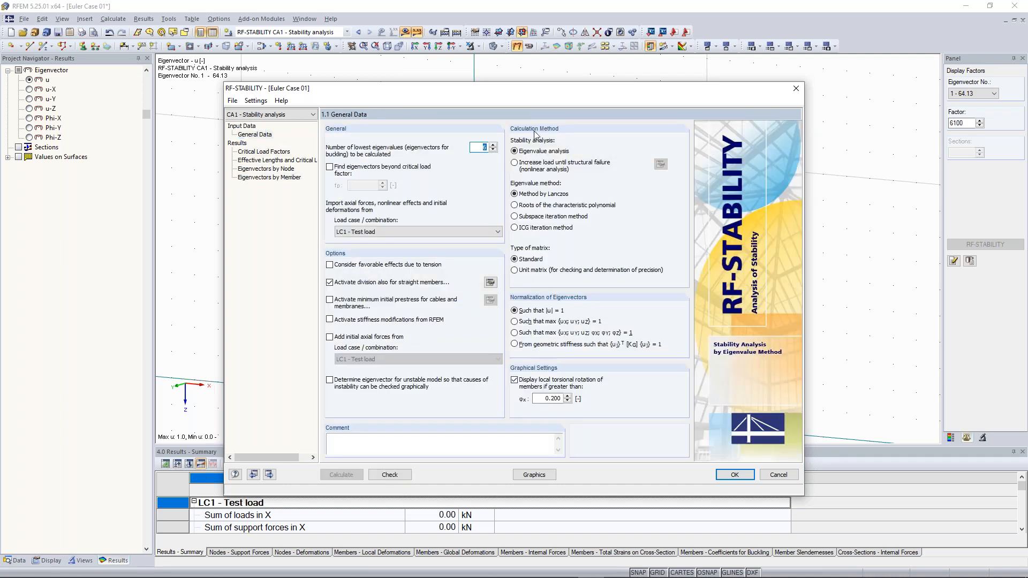
{"action": "left_click", "coordinate": [796, 88]}
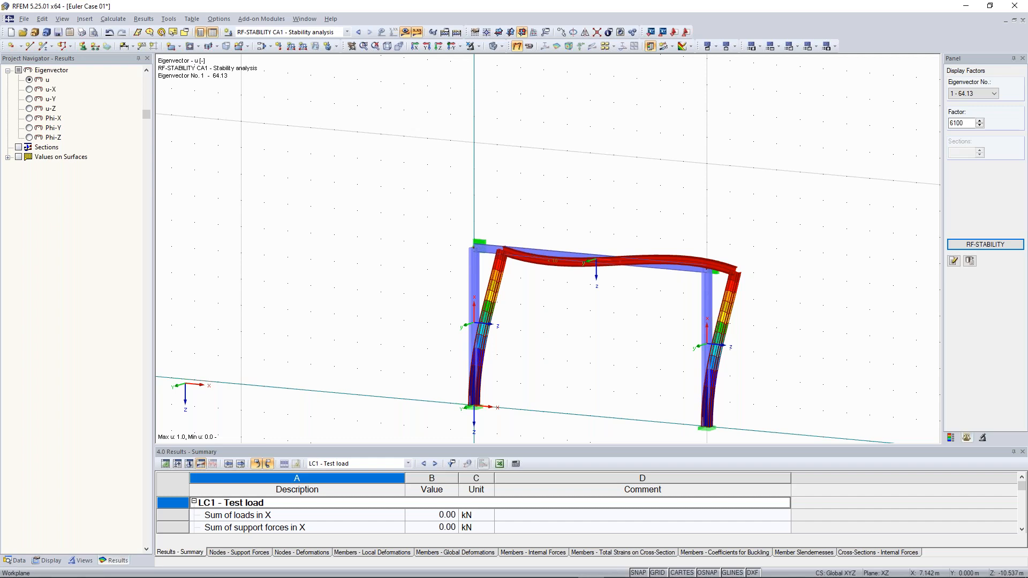
Step: Hide the results and create a hinge at the horizontal beam's start, releasing rotations φy and φz about the local member axes
{"action": "left_click", "coordinate": [406, 33]}
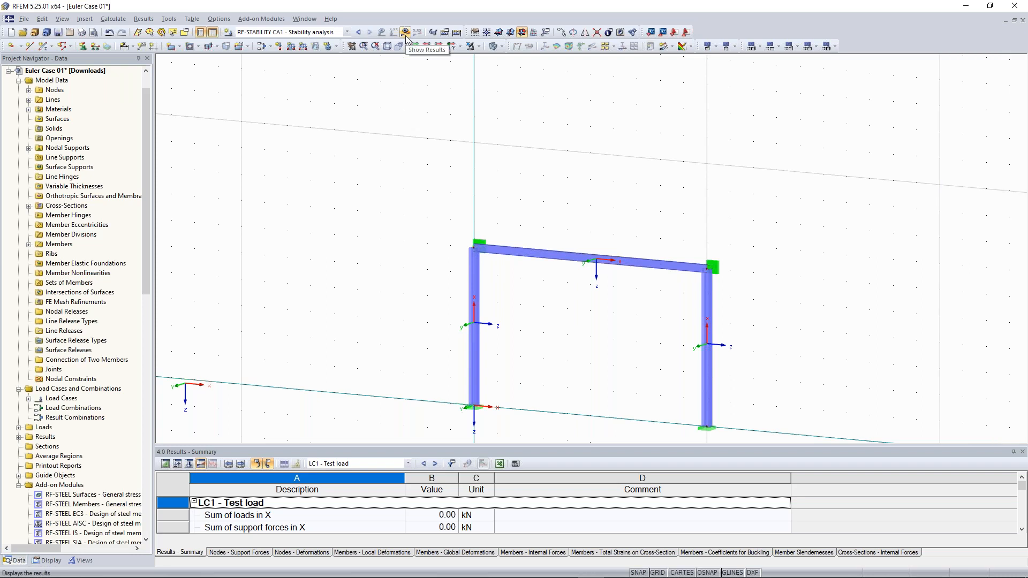
{"action": "double_click", "coordinate": [571, 262]}
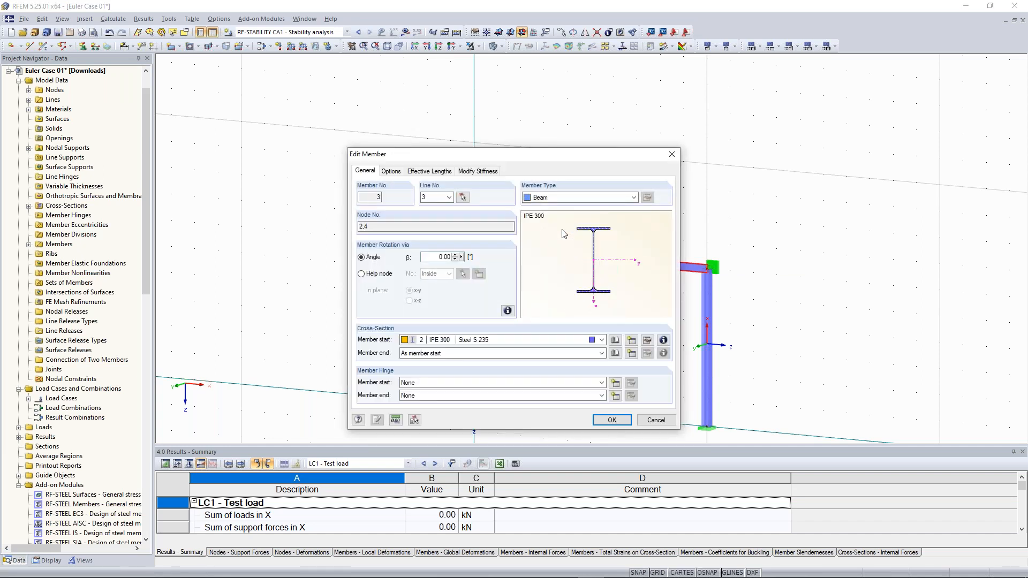
{"action": "left_click", "coordinate": [559, 198]}
{"action": "left_click", "coordinate": [562, 208]}
{"action": "left_click_drag", "start_coordinate": [562, 155], "coordinate": [314, 72]}
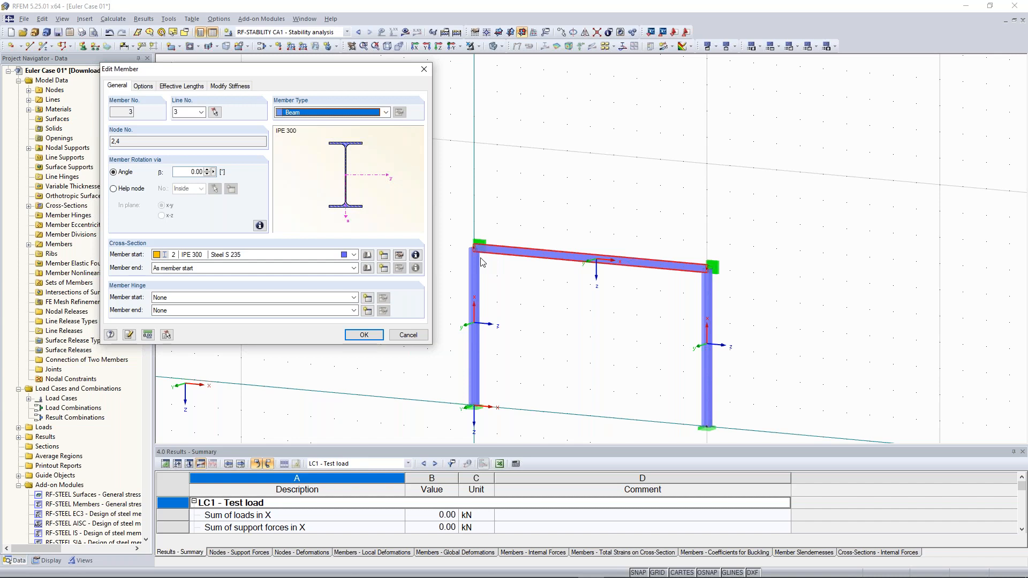
{"action": "left_click", "coordinate": [186, 298]}
{"action": "left_click", "coordinate": [177, 306]}
{"action": "left_click", "coordinate": [177, 312]}
{"action": "left_click", "coordinate": [177, 321]}
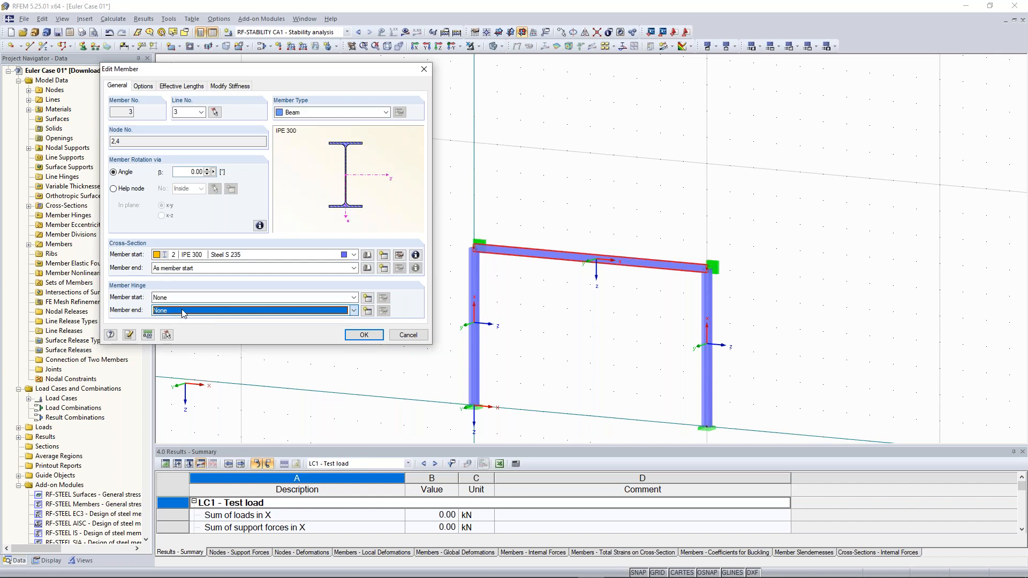
{"action": "left_click", "coordinate": [354, 297]}
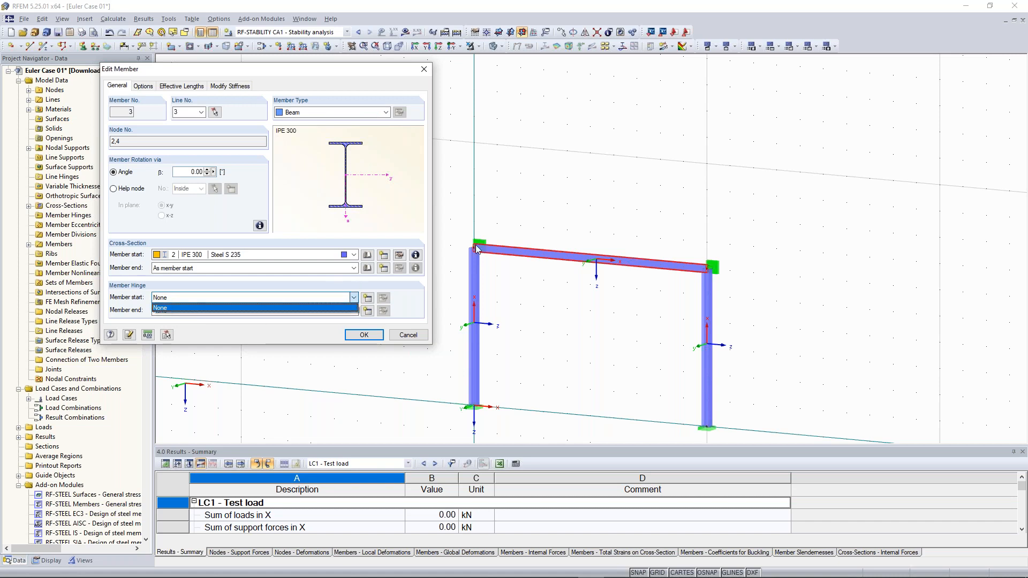
{"action": "left_click", "coordinate": [316, 297]}
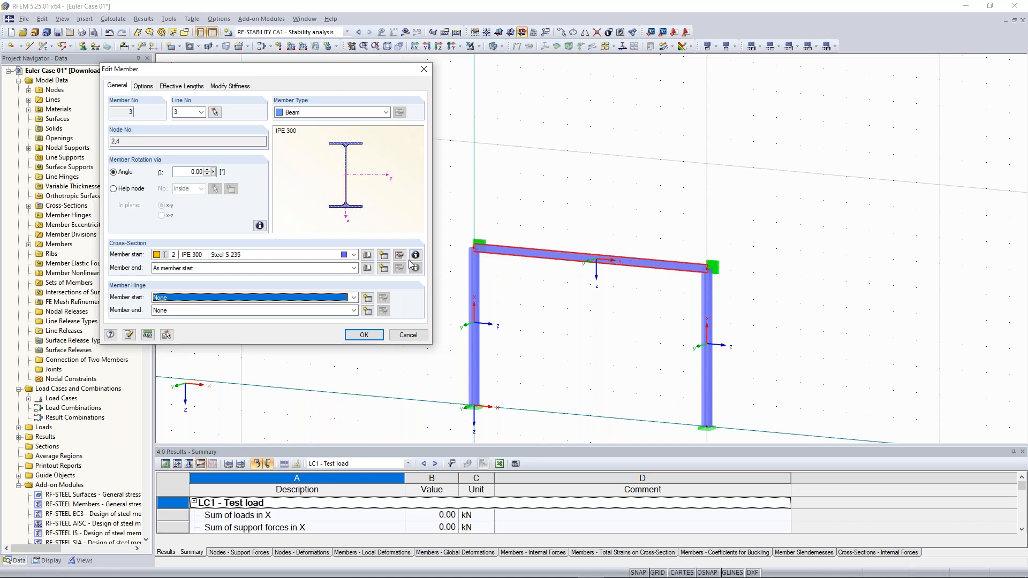
{"action": "left_click", "coordinate": [366, 300]}
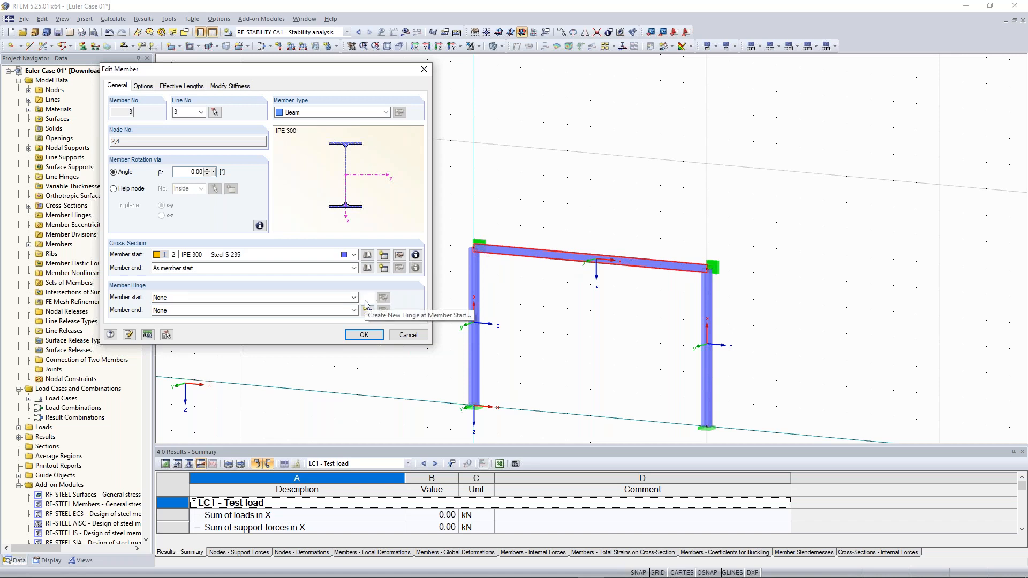
{"action": "left_click", "coordinate": [365, 300]}
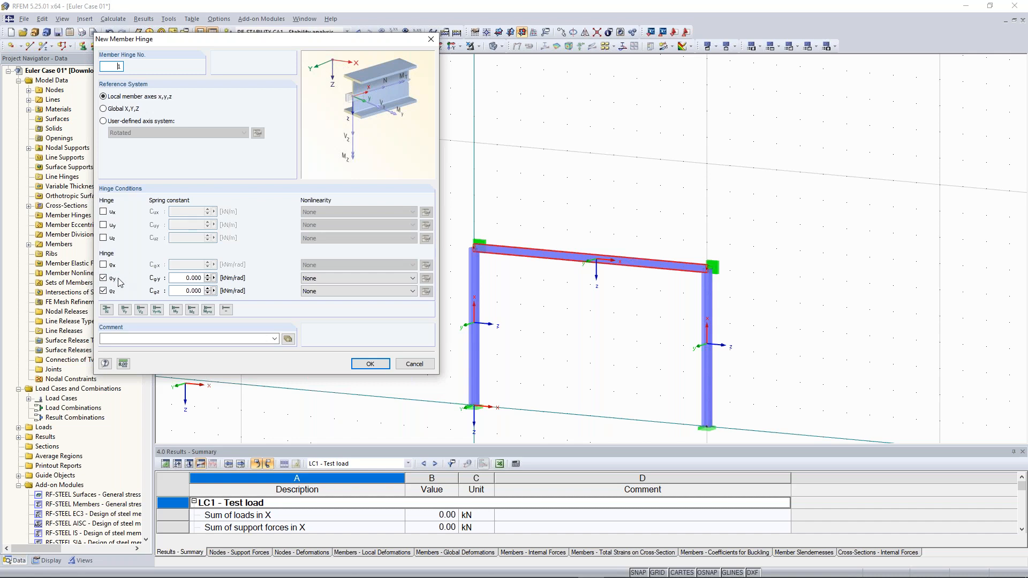
{"action": "left_click", "coordinate": [368, 366]}
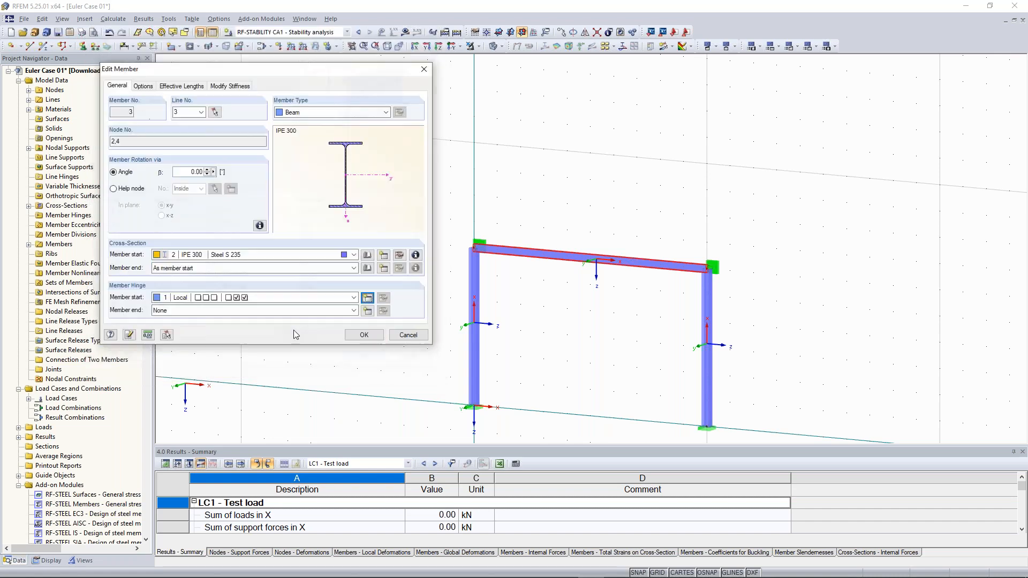
Step: Assign hinge 1 to the horizontal beam's end as well and check the hinges at both column tops
{"action": "left_click", "coordinate": [353, 310]}
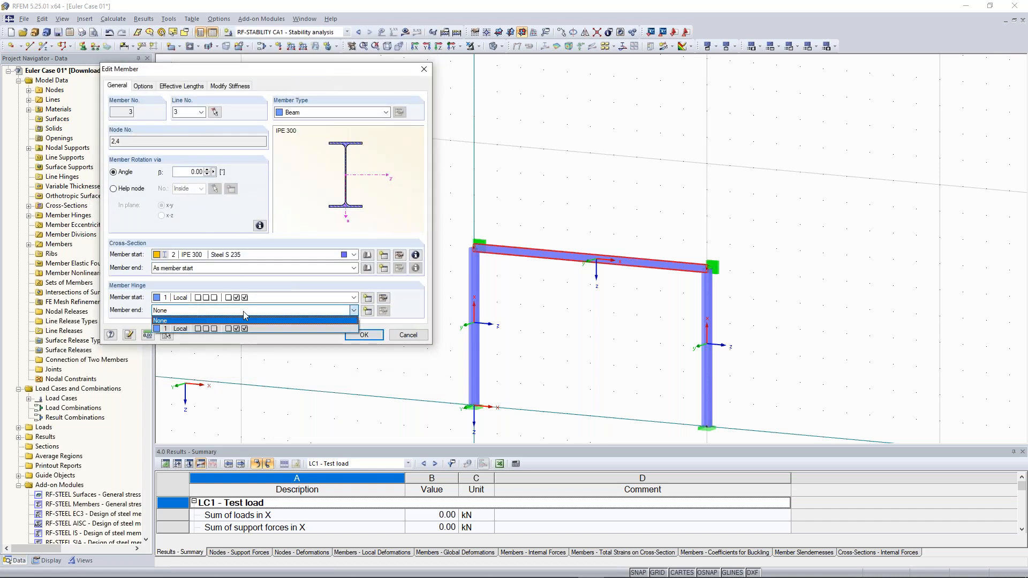
{"action": "left_click", "coordinate": [222, 331]}
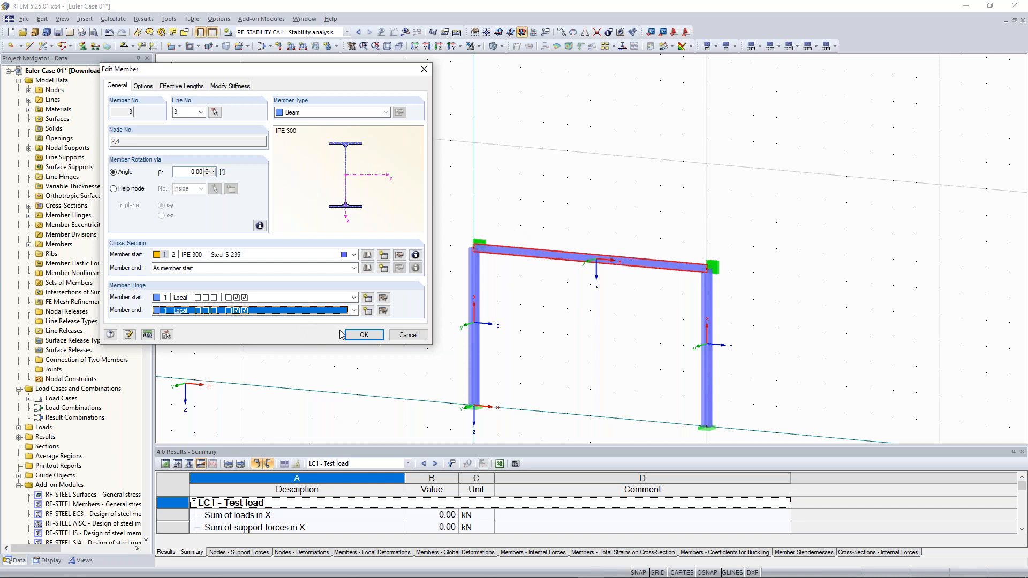
{"action": "left_click", "coordinate": [367, 337]}
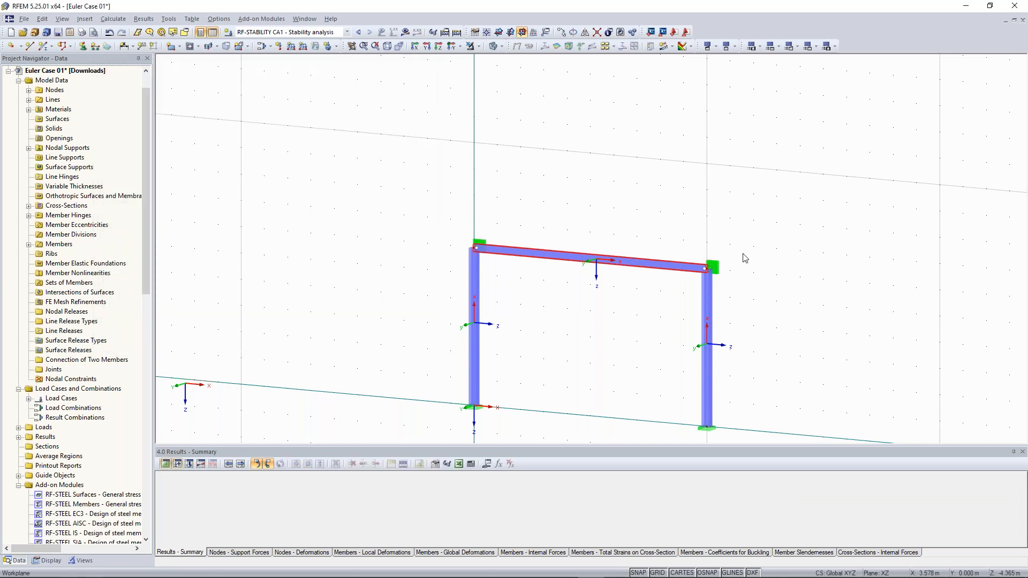
{"action": "scroll", "coordinate": [688, 275], "scroll_direction": "up", "scroll_amount": 3}
{"action": "scroll", "coordinate": [471, 307], "scroll_direction": "down", "scroll_amount": 3}
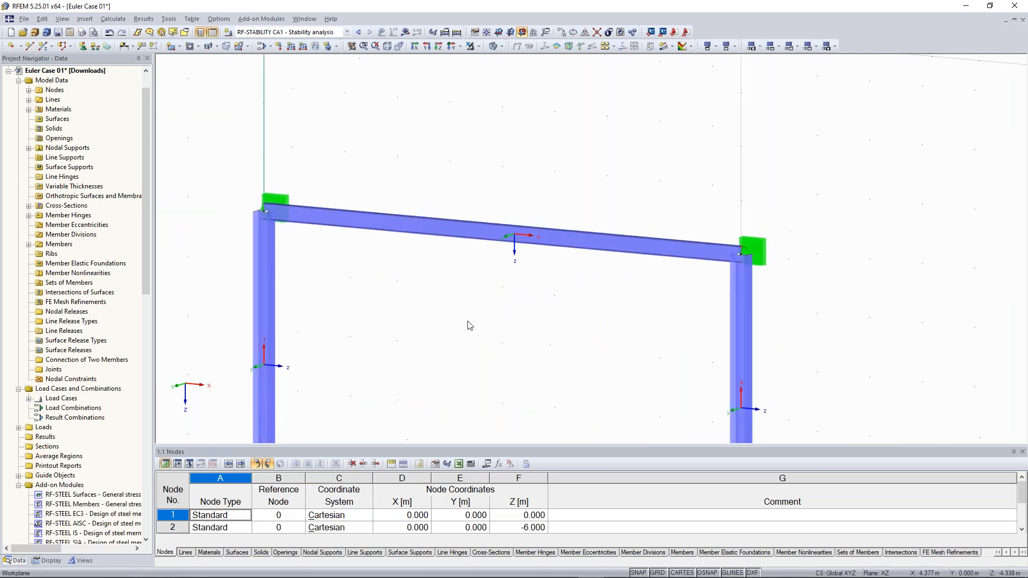
{"action": "scroll", "coordinate": [305, 248], "scroll_direction": "down", "scroll_amount": 1}
{"action": "middle_click_drag", "start_coordinate": [333, 245], "coordinate": [405, 244]}
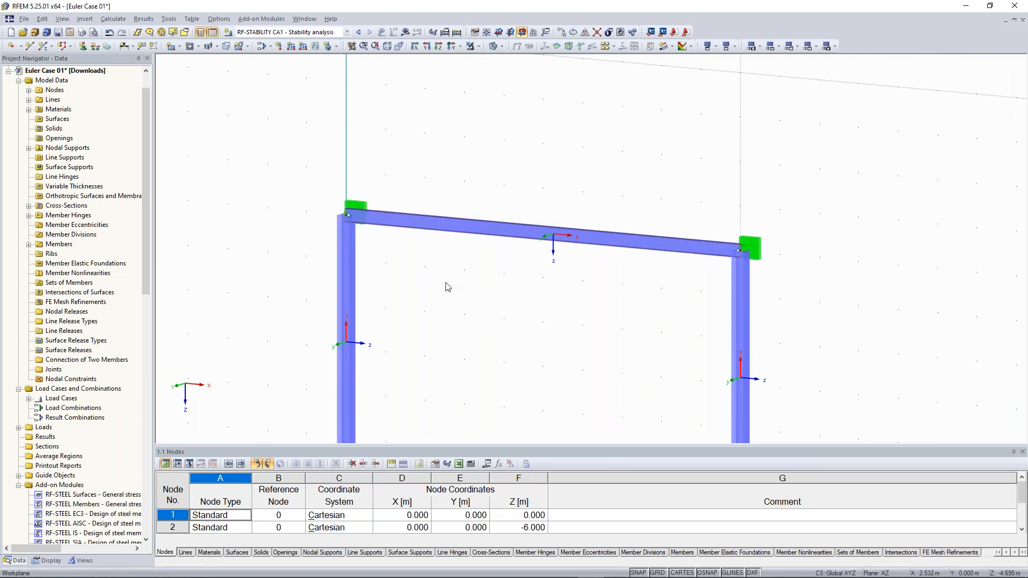
{"action": "scroll", "coordinate": [448, 287], "scroll_direction": "down", "scroll_amount": 1}
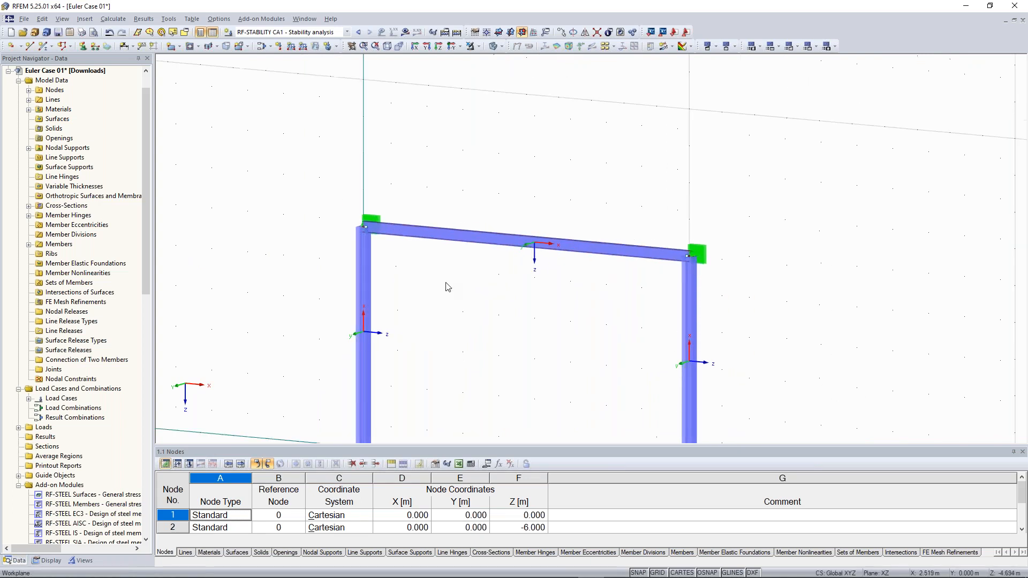
Step: Calculate load case LC1 - Test load and inspect the hinged frame's global deformations
{"action": "left_click", "coordinate": [358, 32]}
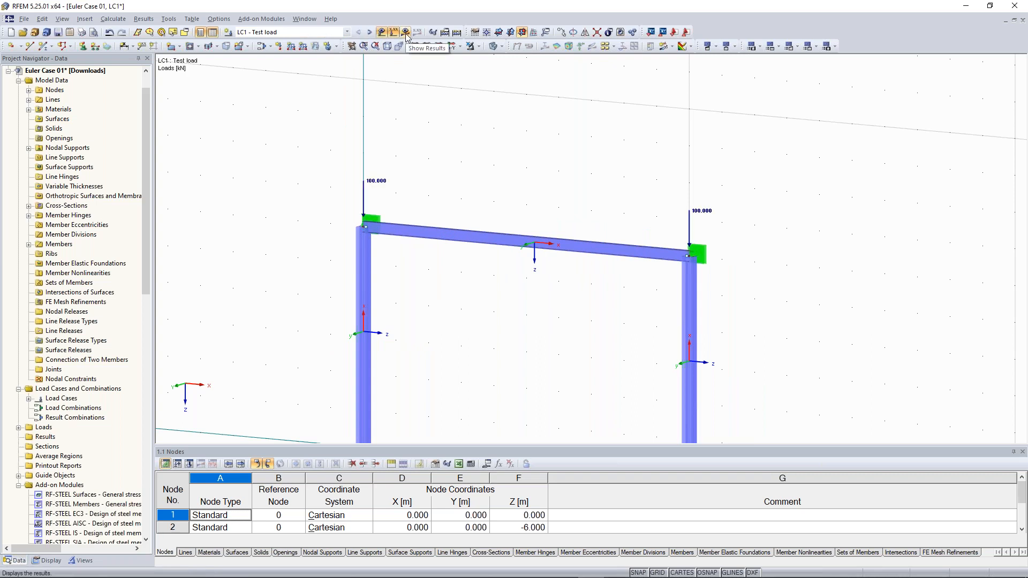
{"action": "left_click", "coordinate": [405, 32]}
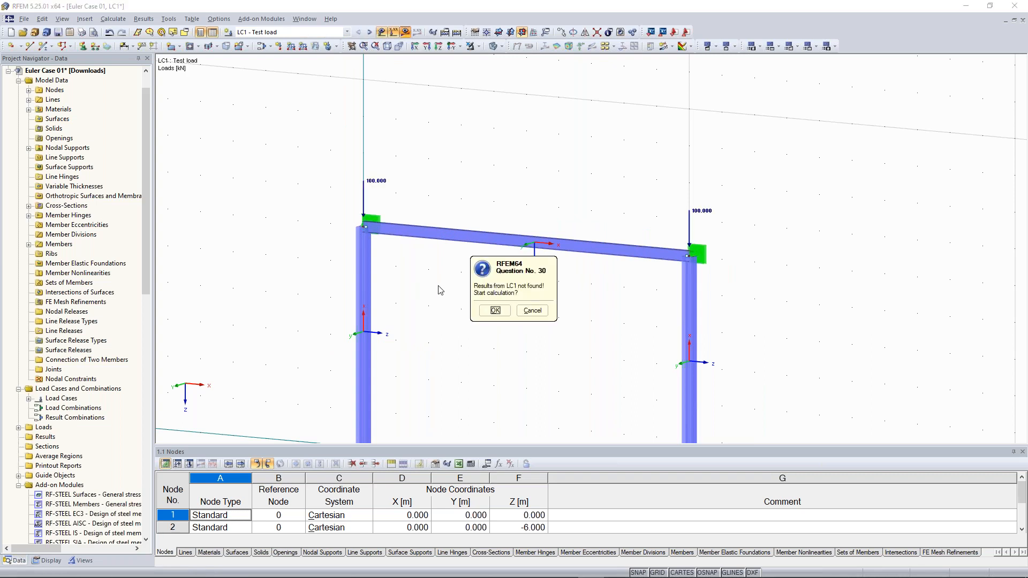
{"action": "left_click", "coordinate": [498, 309]}
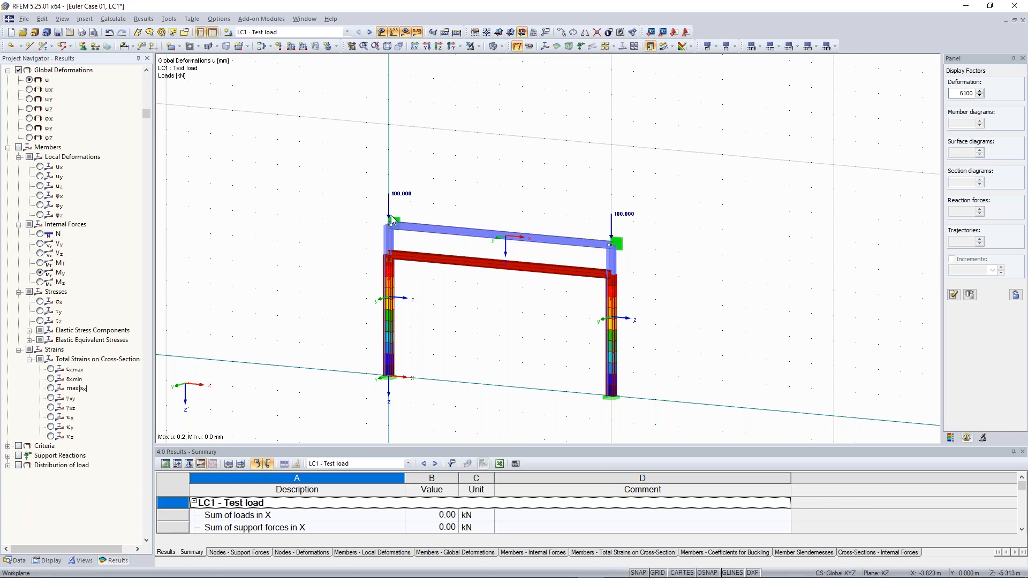
{"action": "scroll", "coordinate": [391, 220], "scroll_direction": "up", "scroll_amount": 1}
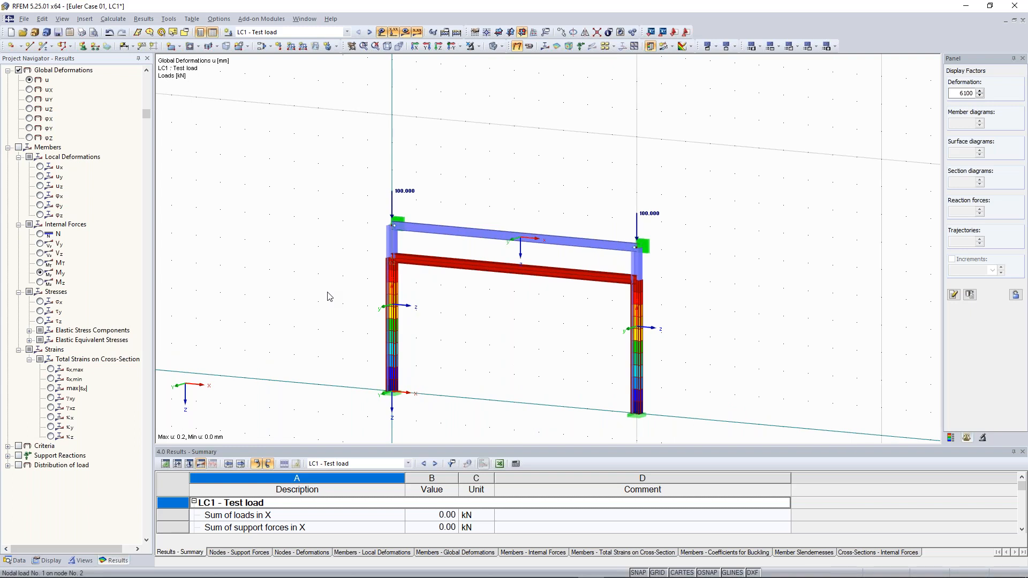
Step: Apply a uniform 10 kN/m downward member load to the horizontal beam in LC1 and display its My bending moment diagram
{"action": "left_click", "coordinate": [290, 46]}
{"action": "key", "text": "Return"}
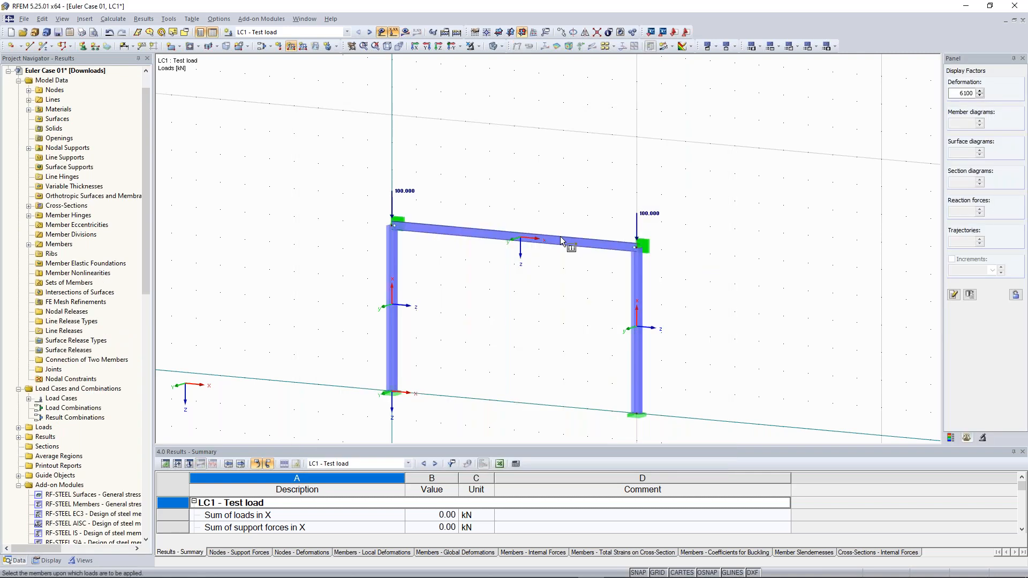
{"action": "left_click", "coordinate": [561, 241]}
{"action": "key", "text": "Escape"}
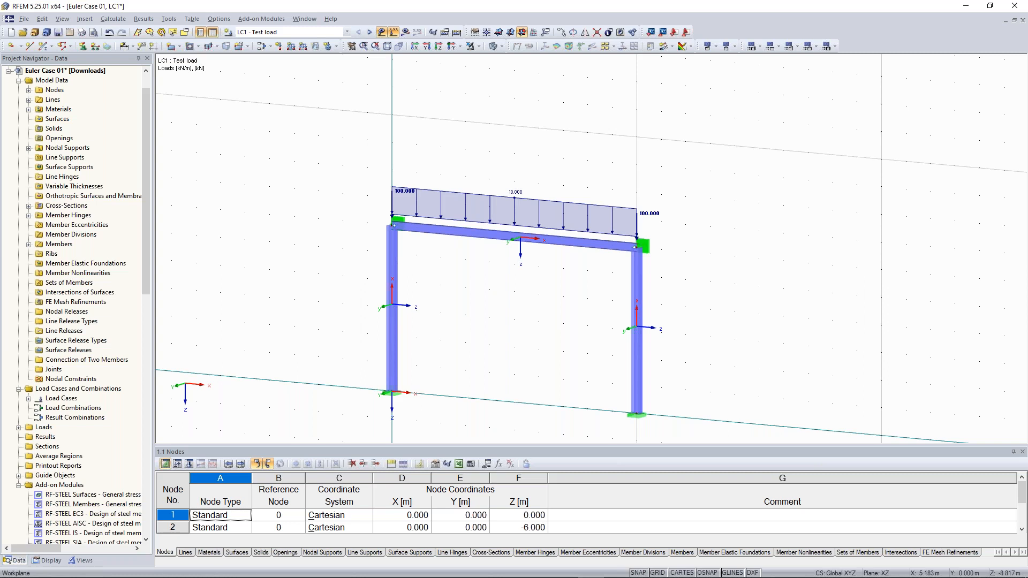
{"action": "left_click", "coordinate": [456, 32]}
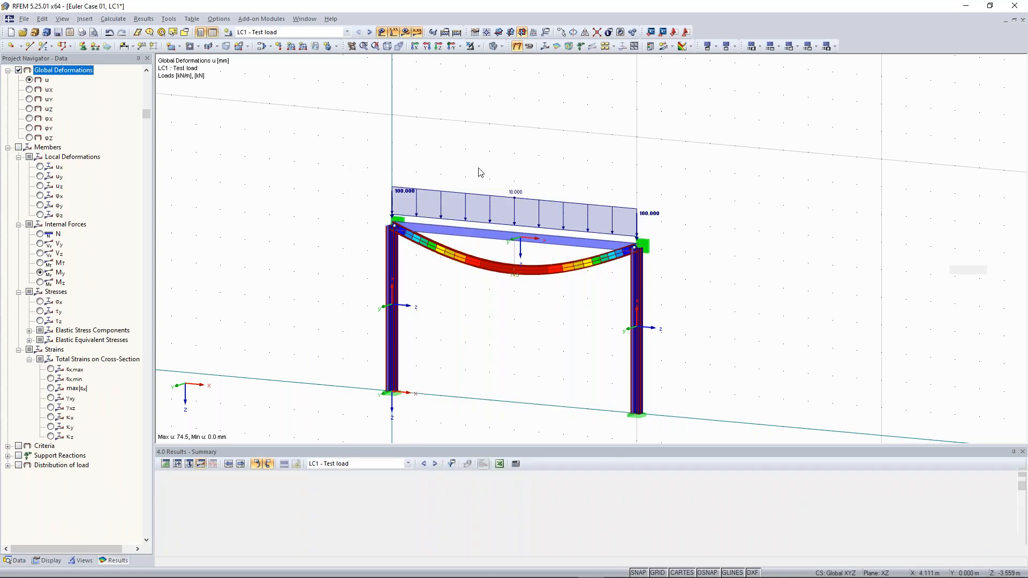
{"action": "scroll", "coordinate": [480, 173], "scroll_direction": "up", "scroll_amount": 2}
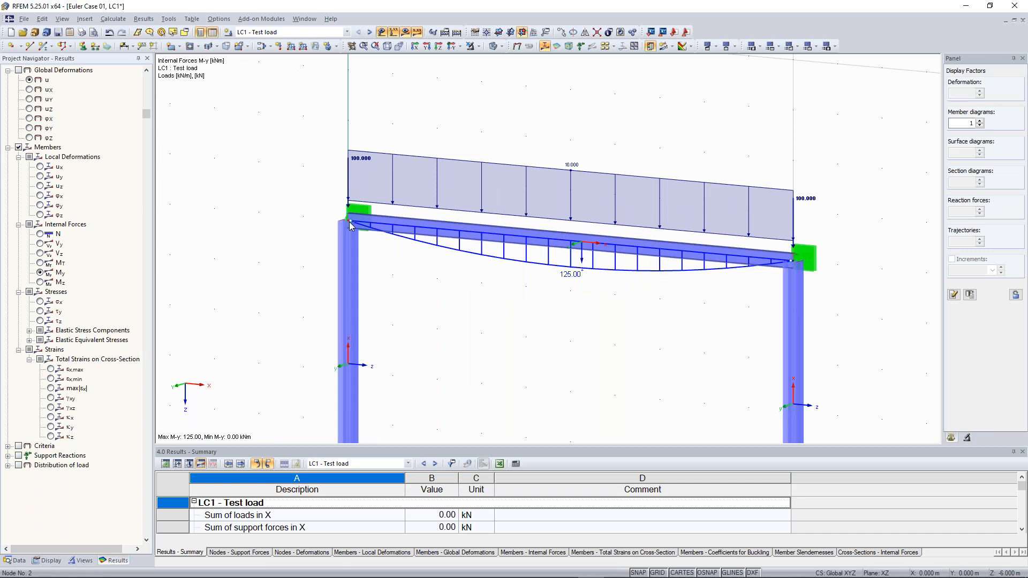
Step: Remove the hinges from both ends of the horizontal beam and set its member type to Truss
{"action": "double_click", "coordinate": [498, 243]}
{"action": "left_click", "coordinate": [538, 383]}
{"action": "left_click", "coordinate": [535, 393]}
{"action": "left_click", "coordinate": [532, 396]}
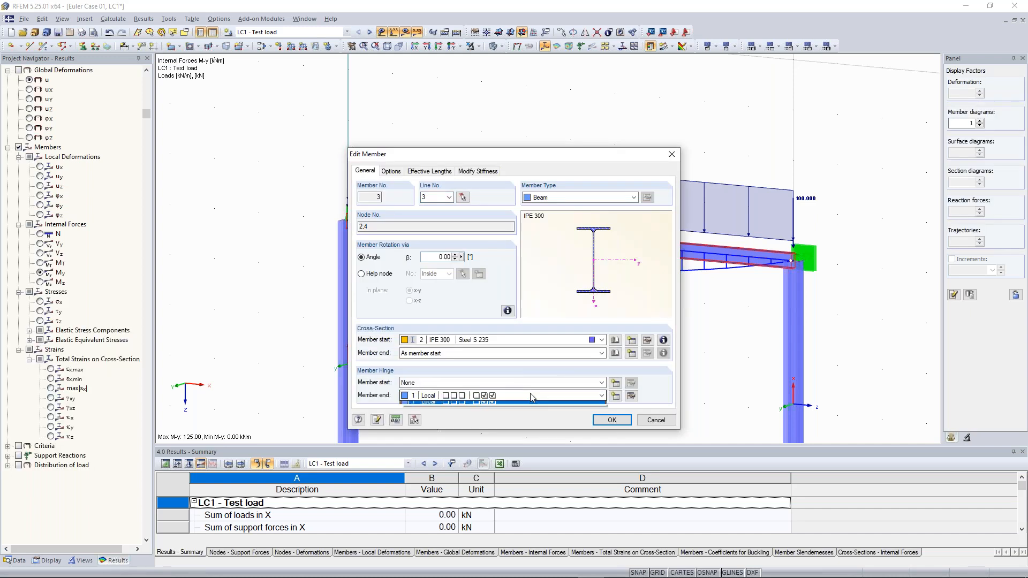
{"action": "left_click", "coordinate": [528, 406]}
{"action": "left_click", "coordinate": [629, 197]}
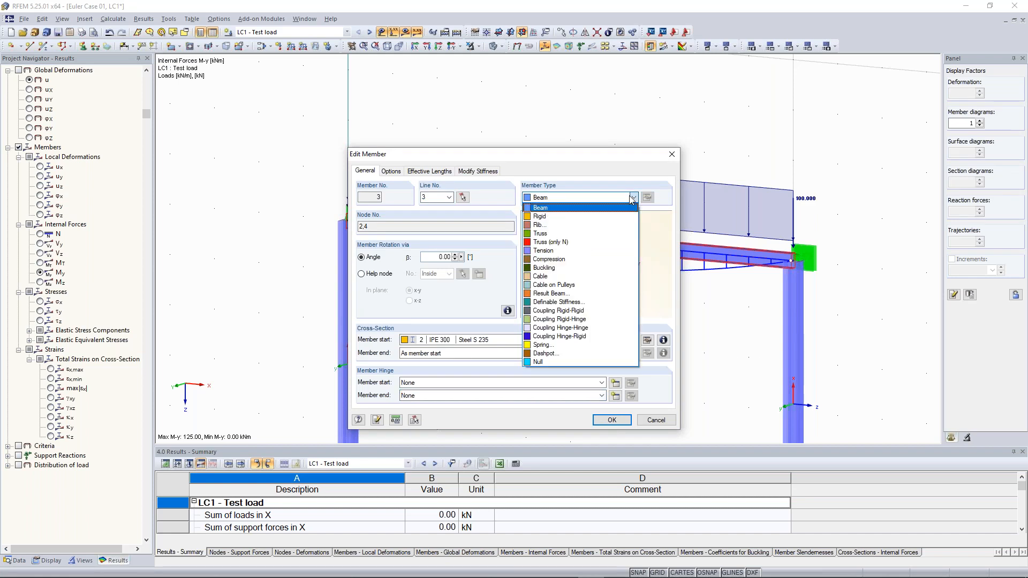
{"action": "left_click", "coordinate": [584, 234]}
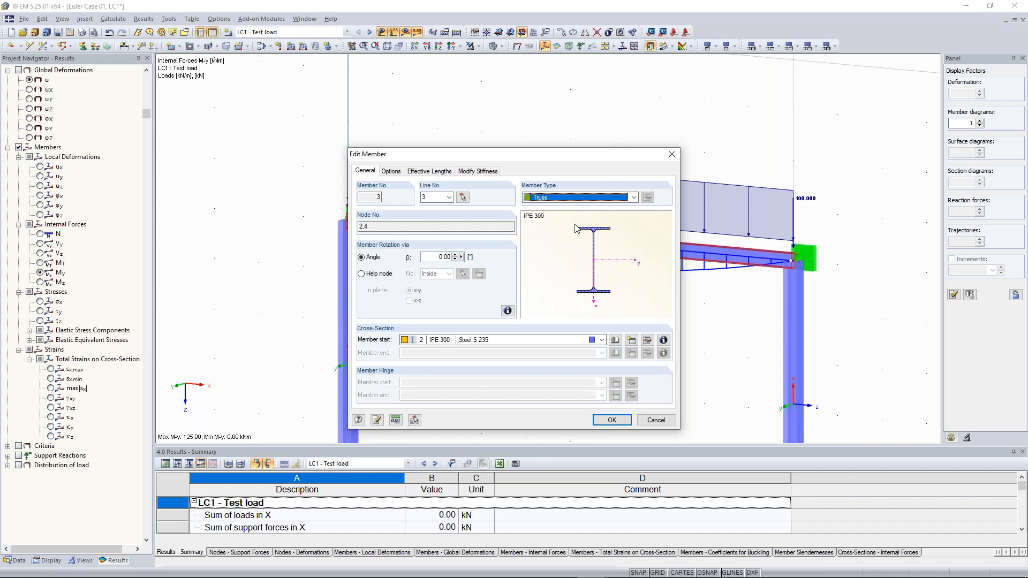
{"action": "key", "text": "ctrl+Tab"}
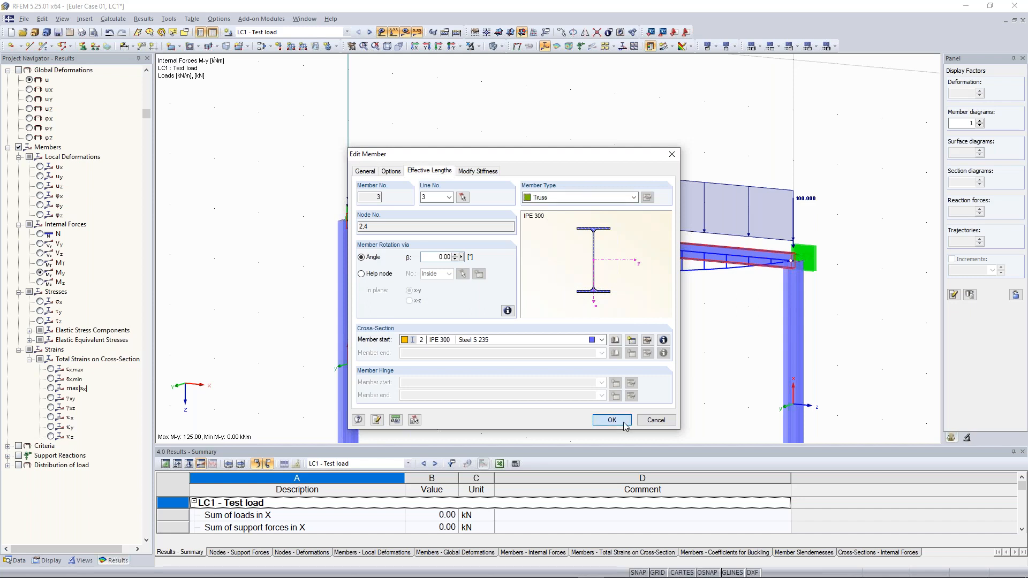
{"action": "key", "text": "ctrl+Tab"}
{"action": "key", "text": "ctrl+Tab"}
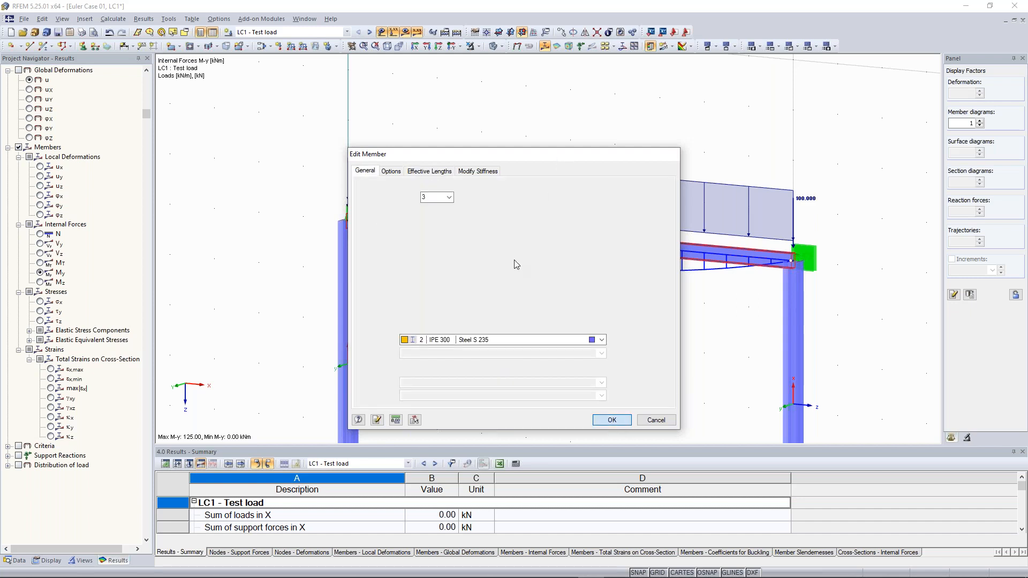
{"action": "key", "text": "Return"}
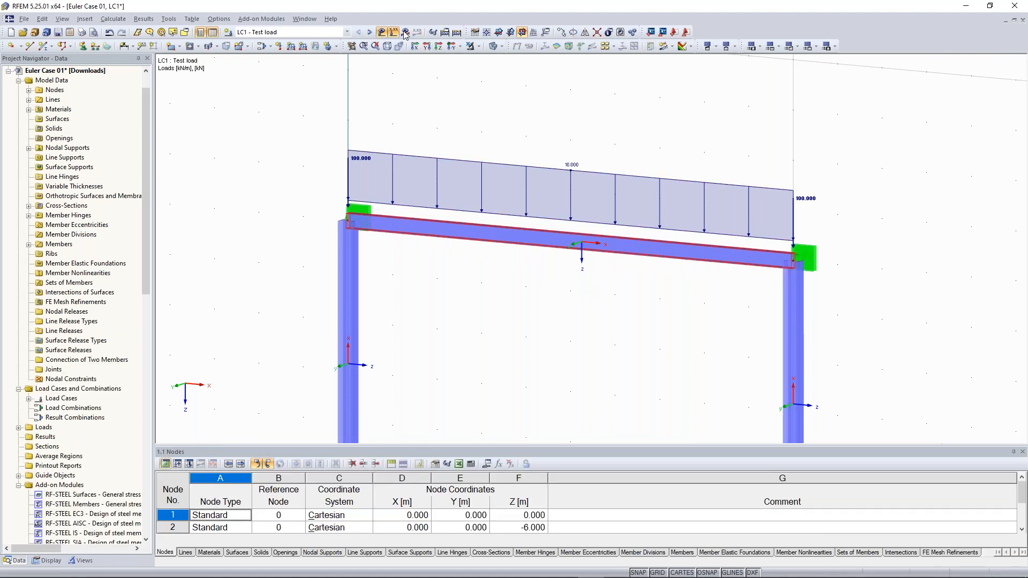
Step: Recalculate LC1 - Test load and inspect the truss beam's My diagram across the whole frame
{"action": "left_click", "coordinate": [498, 316]}
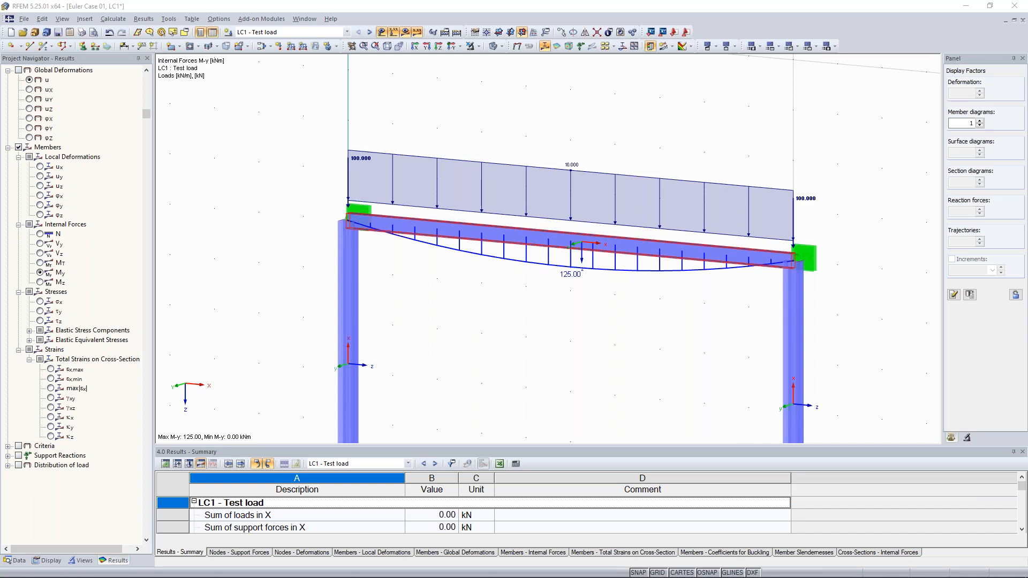
{"action": "scroll", "coordinate": [678, 340], "scroll_direction": "down", "scroll_amount": 3}
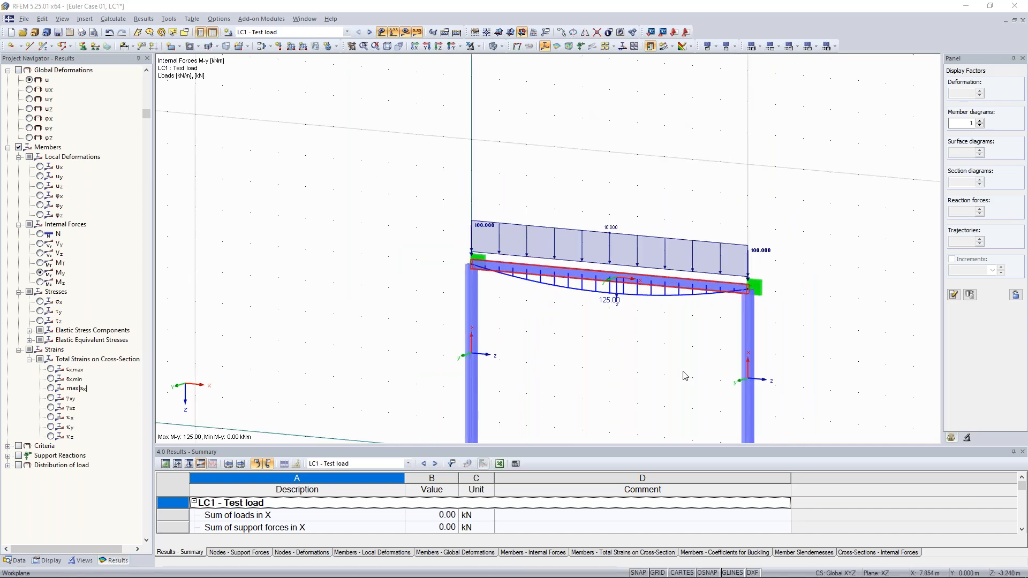
{"action": "middle_click_drag", "start_coordinate": [684, 376], "coordinate": [658, 285]}
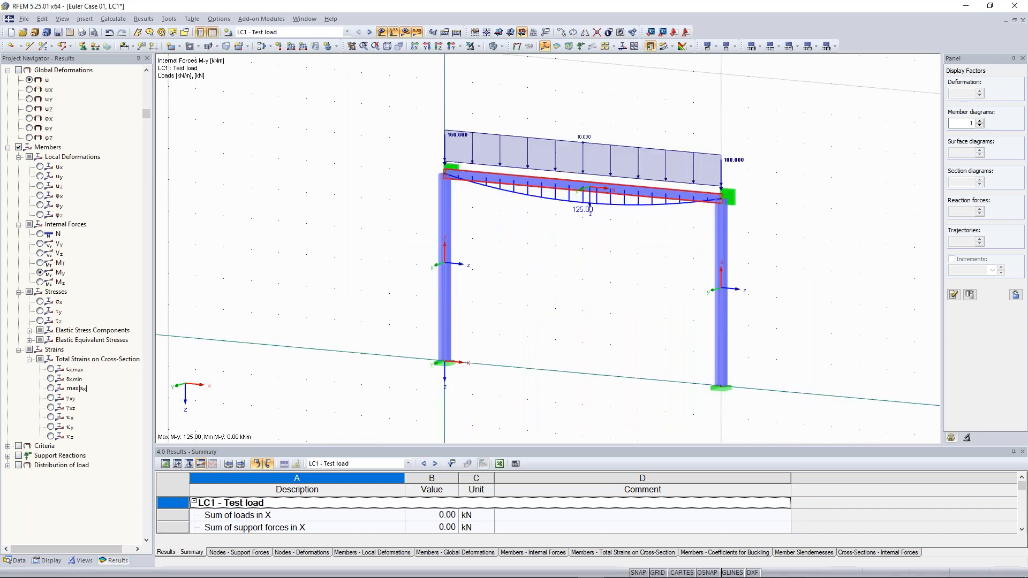
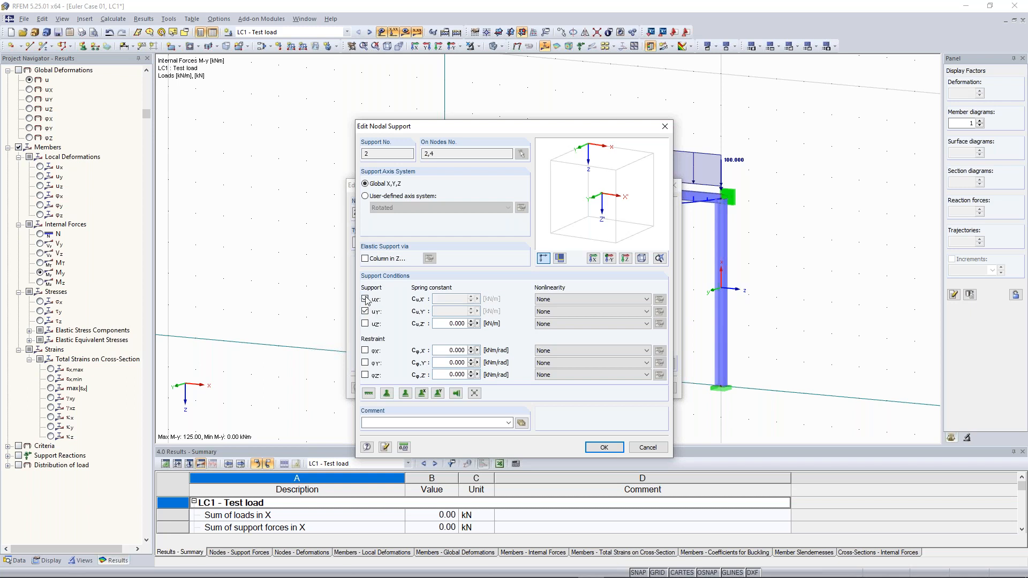
Step: Fix displacement uX in addition to uY for the nodal support at both column tops and check its conditions
{"action": "left_click", "coordinate": [605, 450]}
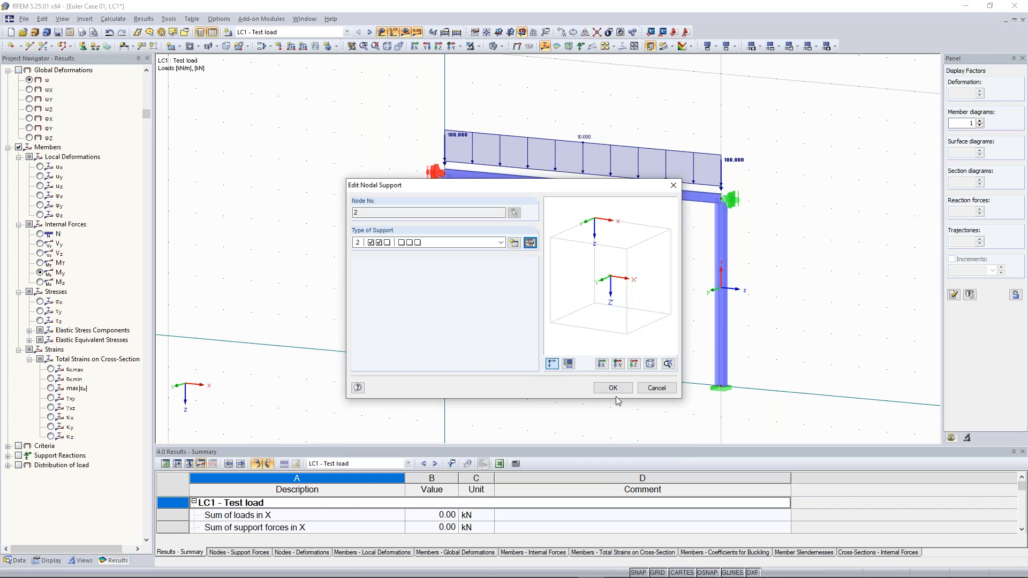
{"action": "left_click", "coordinate": [613, 388]}
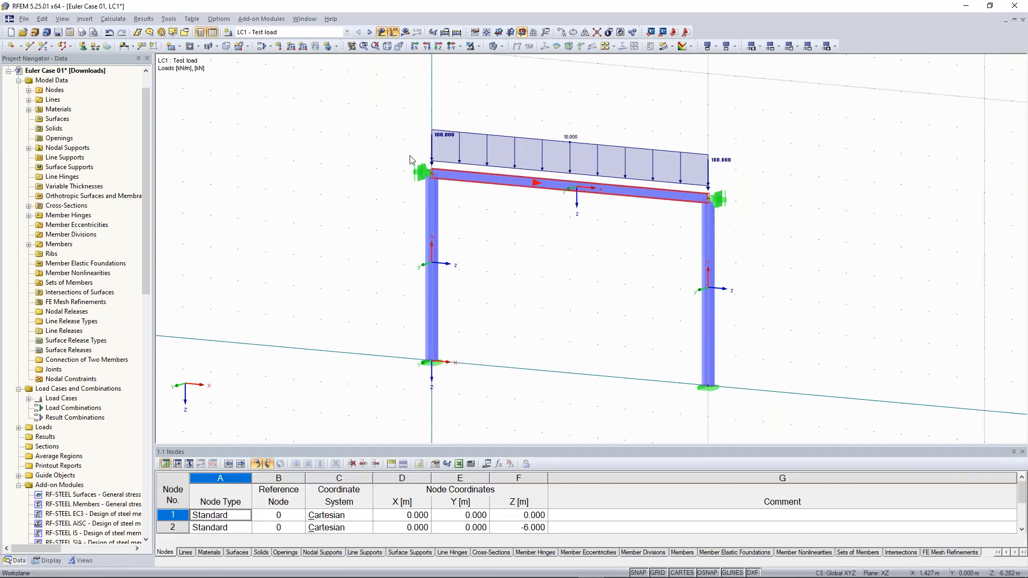
{"action": "scroll", "coordinate": [396, 150], "scroll_direction": "up", "scroll_amount": 1}
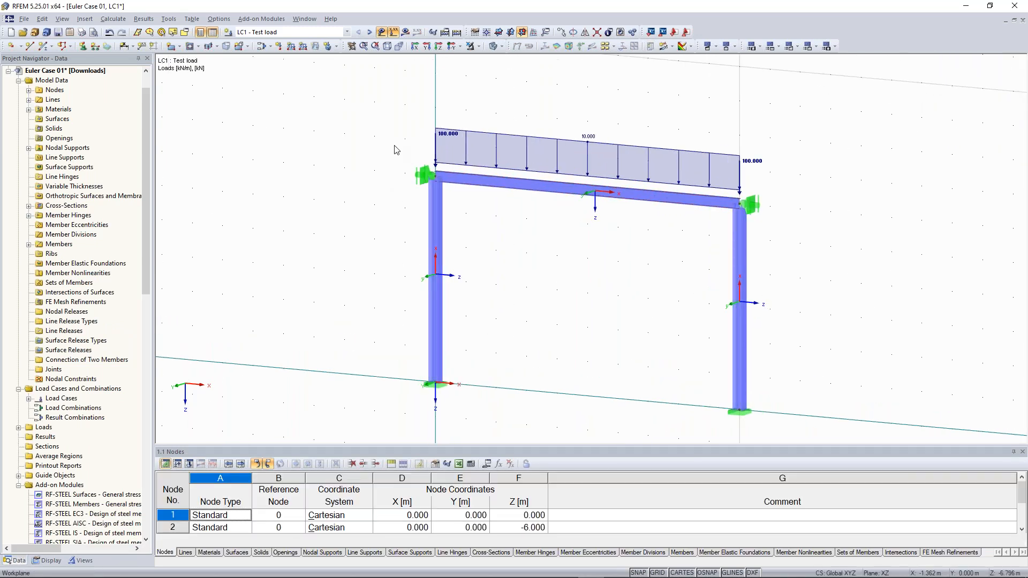
{"action": "double_click", "coordinate": [426, 177]}
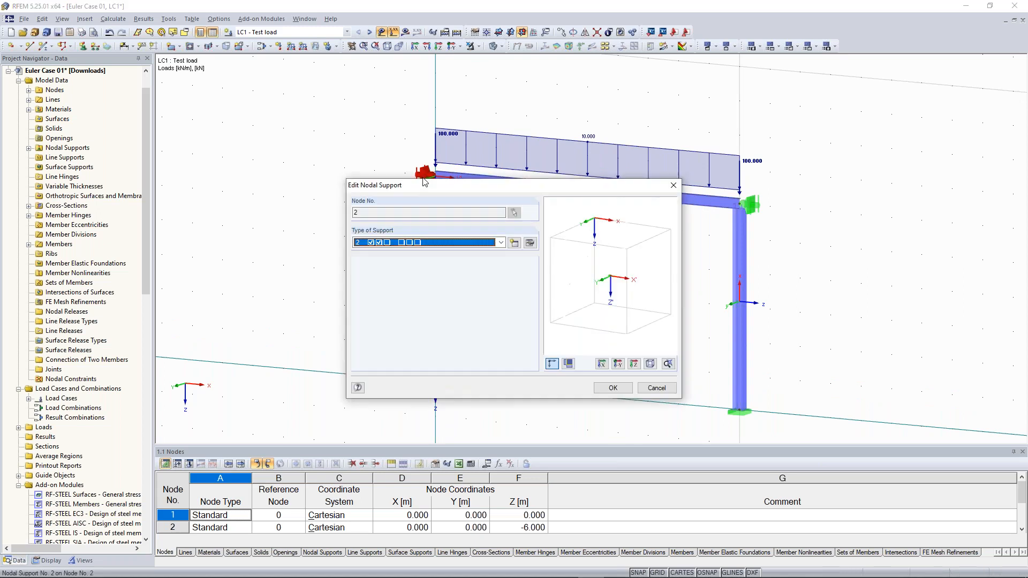
{"action": "key", "text": "Escape"}
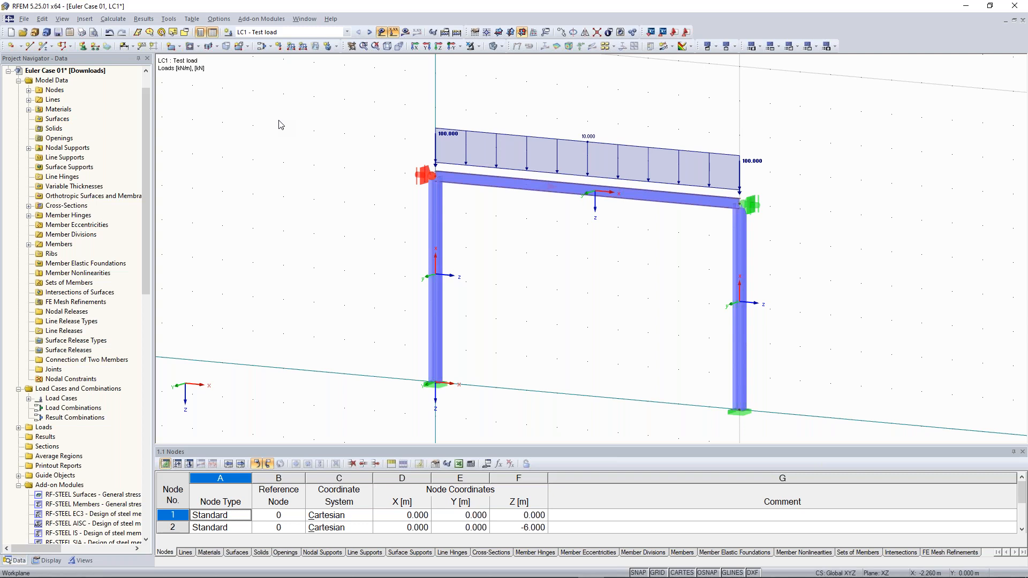
{"action": "left_click", "coordinate": [281, 125]}
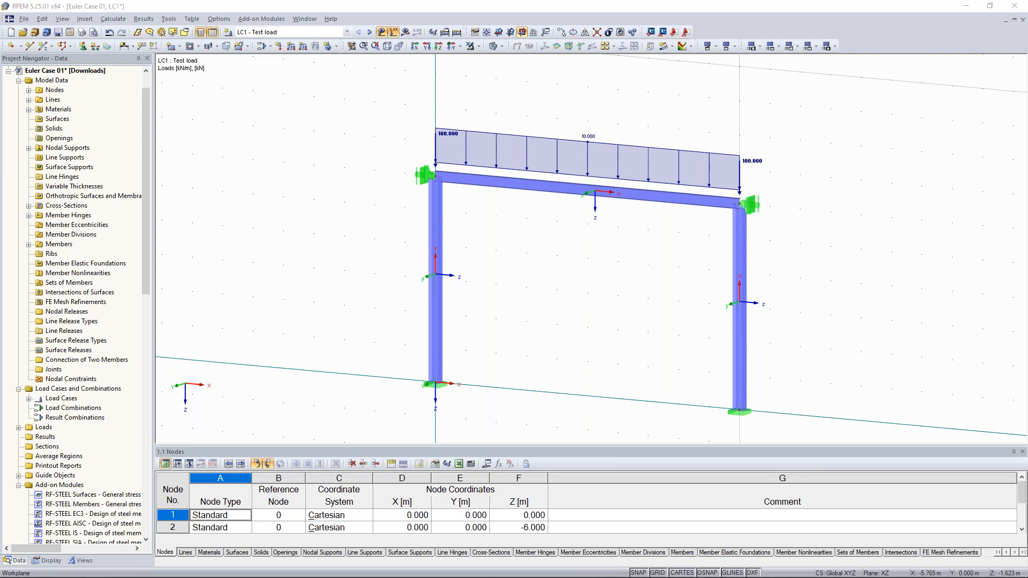
Step: Switch to the Dlubal website in the browser and look through its Solutions and Support & Learning offers
{"action": "key", "text": "alt+Tab"}
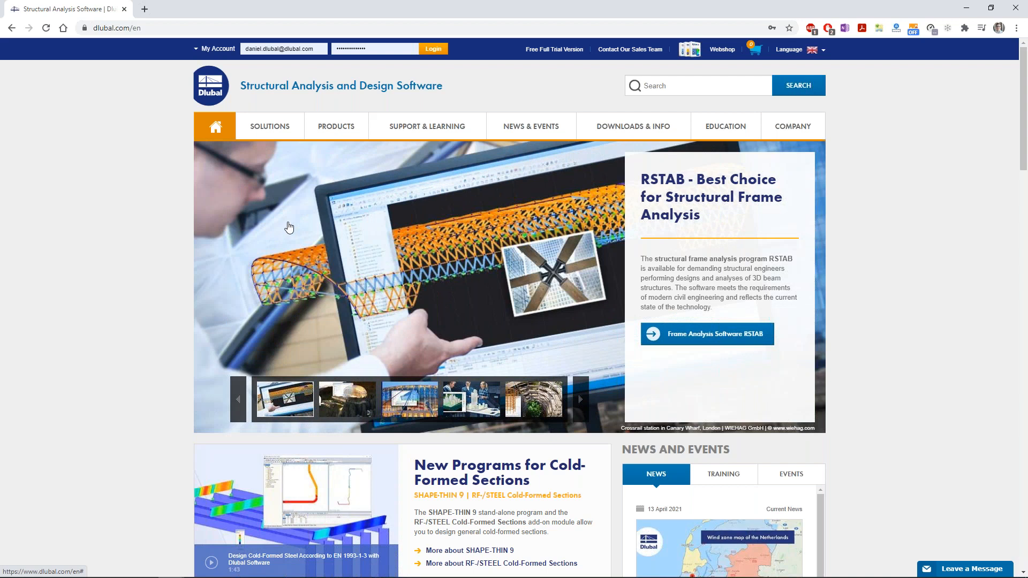
{"action": "mouse_move", "coordinate": [271, 144]}
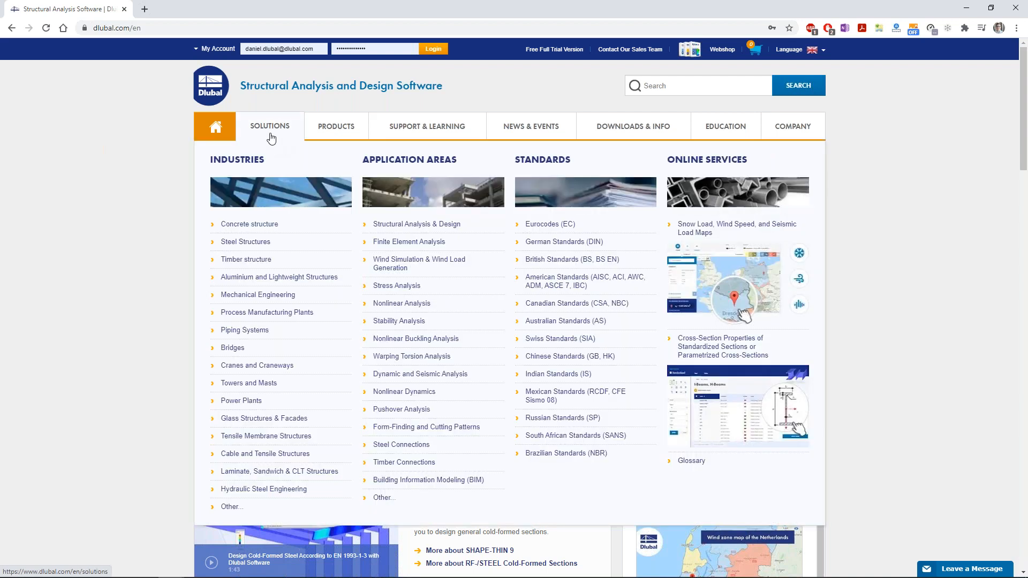
{"action": "mouse_move", "coordinate": [415, 138]}
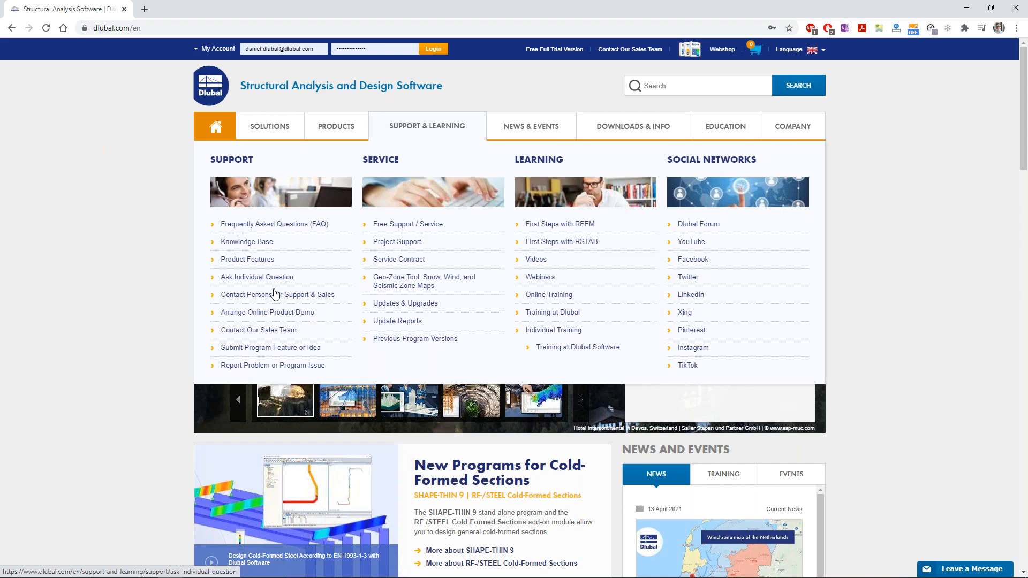
{"action": "scroll", "coordinate": [201, 307], "scroll_direction": "down", "scroll_amount": 2}
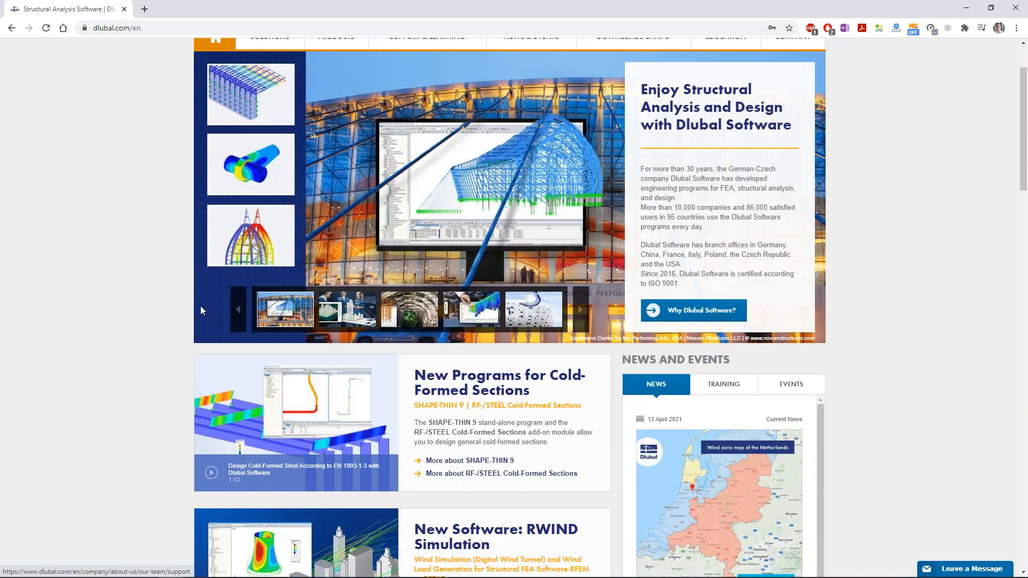
{"action": "scroll", "coordinate": [200, 306], "scroll_direction": "up", "scroll_amount": 2}
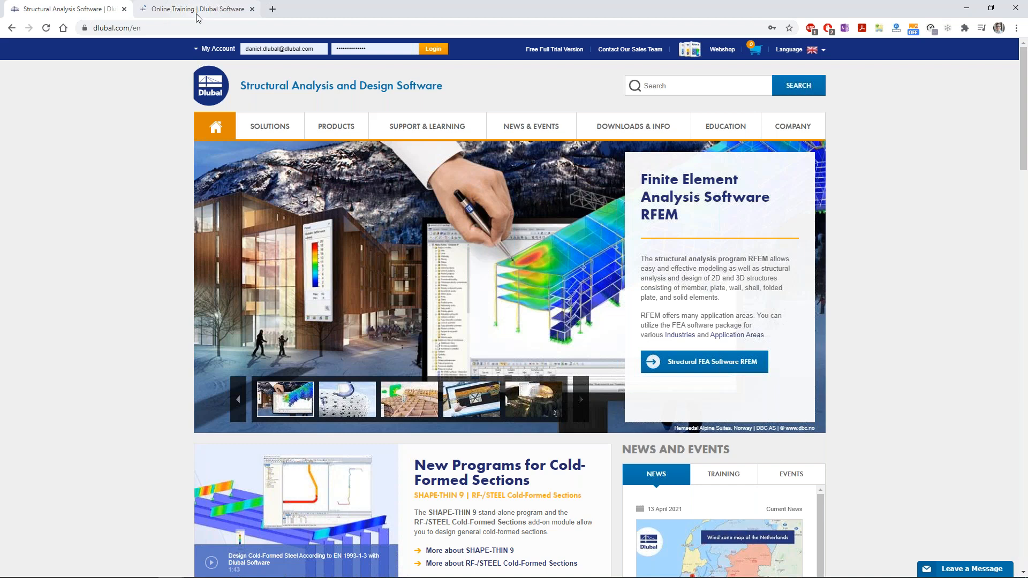
Step: View the Online Training page and look through the listed training courses
{"action": "left_click", "coordinate": [199, 9]}
{"action": "scroll", "coordinate": [503, 437], "scroll_direction": "down", "scroll_amount": 10}
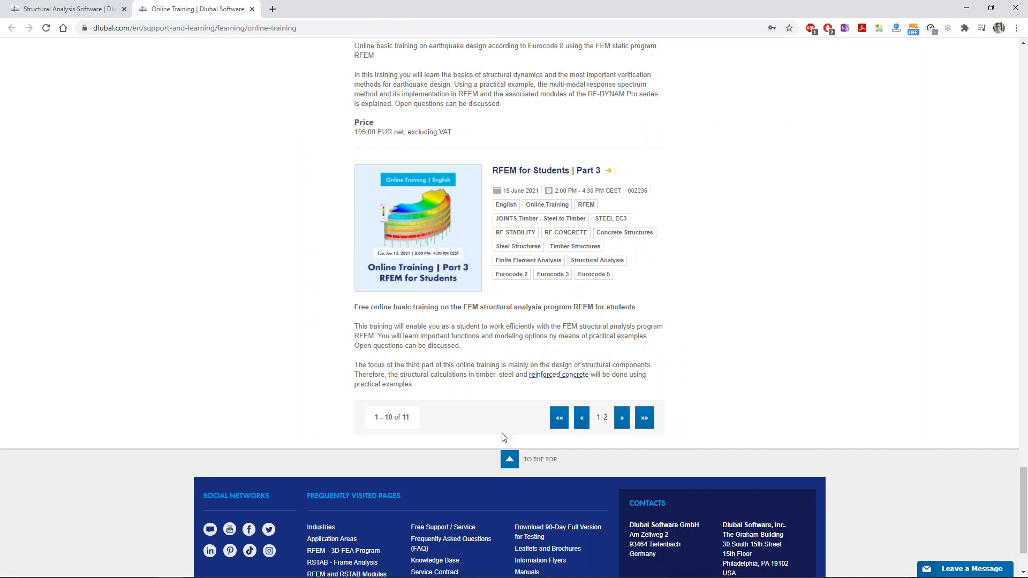
{"action": "scroll", "coordinate": [532, 232], "scroll_direction": "up", "scroll_amount": 20}
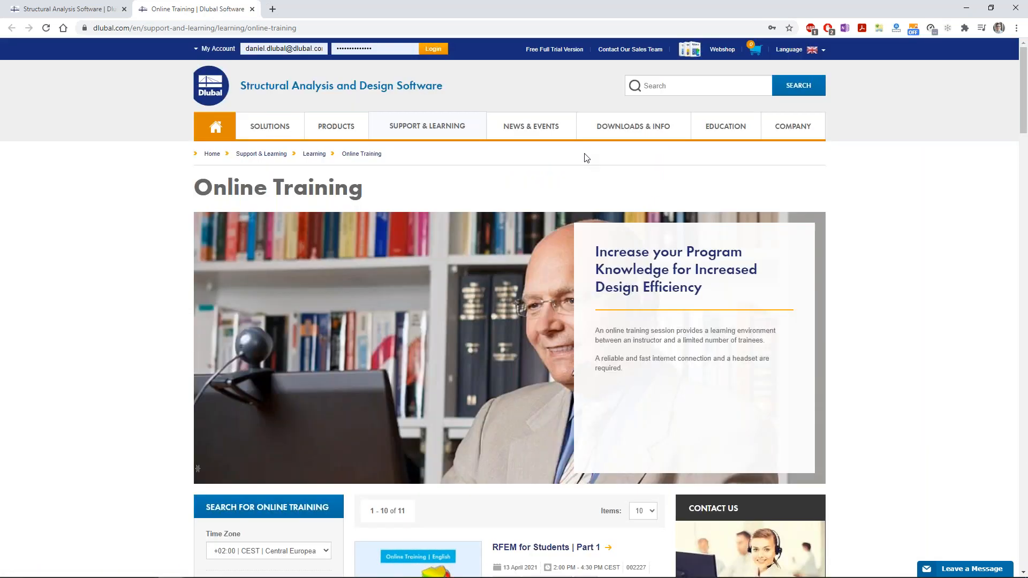
Step: Browse the Structural Analysis Models to Download and open the Steel Hall model's page
{"action": "mouse_move", "coordinate": [602, 130]}
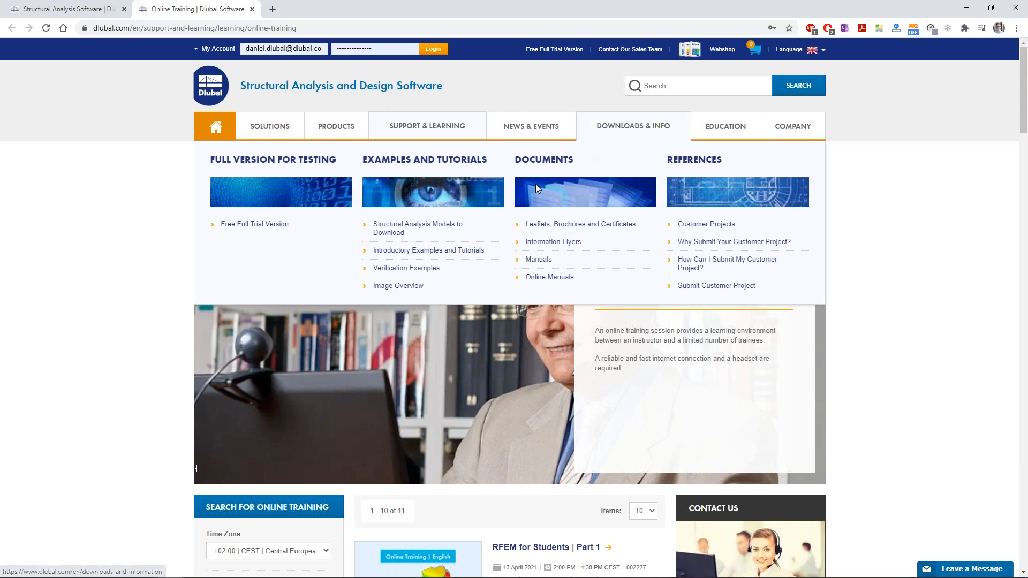
{"action": "left_click", "coordinate": [407, 229]}
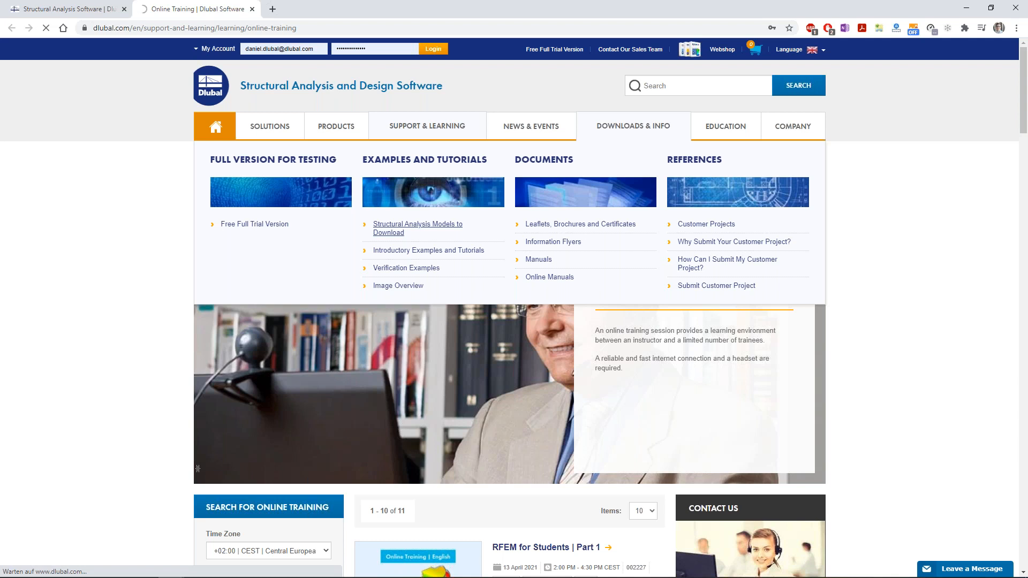
{"action": "left_click", "coordinate": [391, 224]}
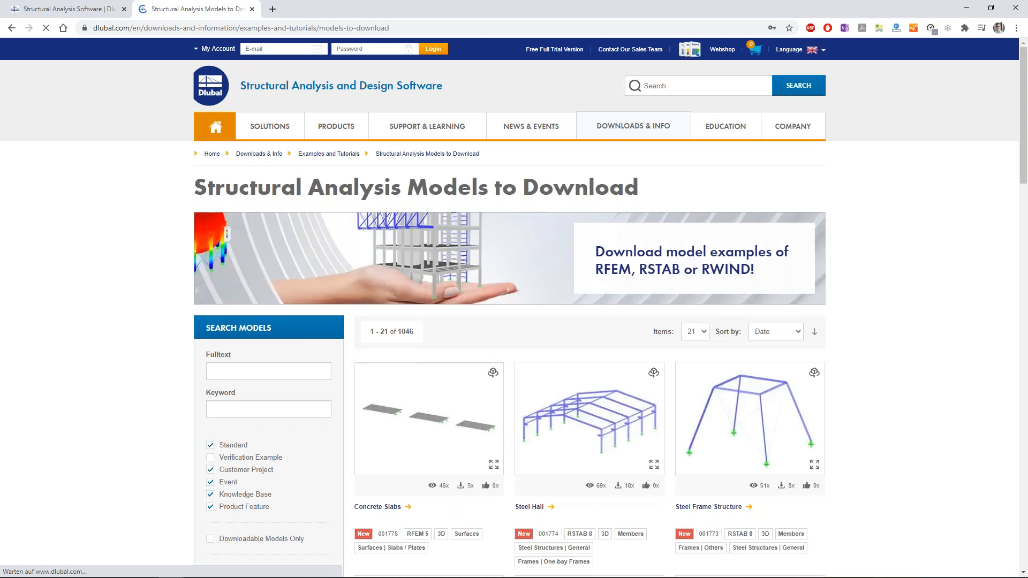
{"action": "scroll", "coordinate": [394, 311], "scroll_direction": "down", "scroll_amount": 2}
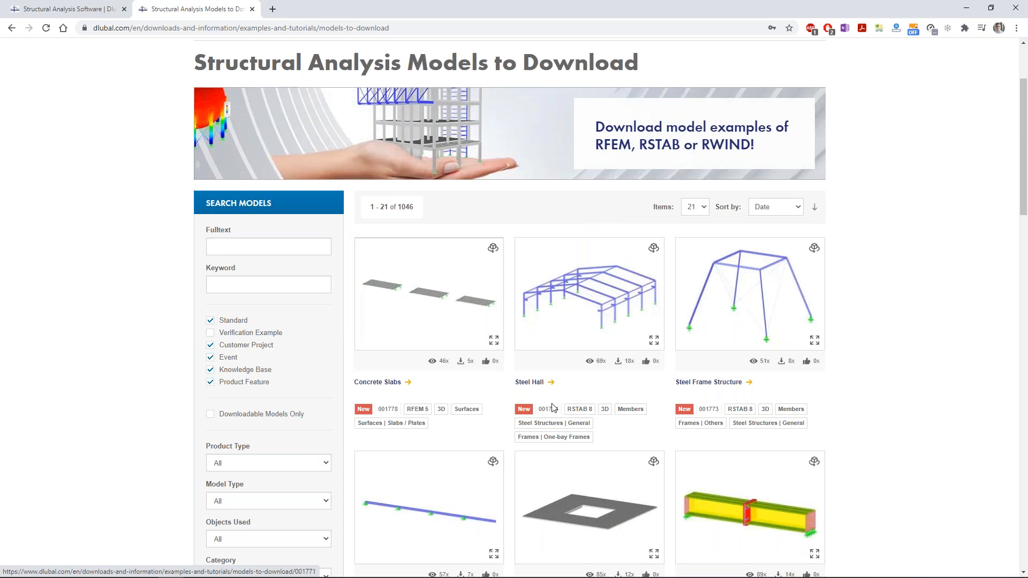
{"action": "left_click", "coordinate": [529, 382]}
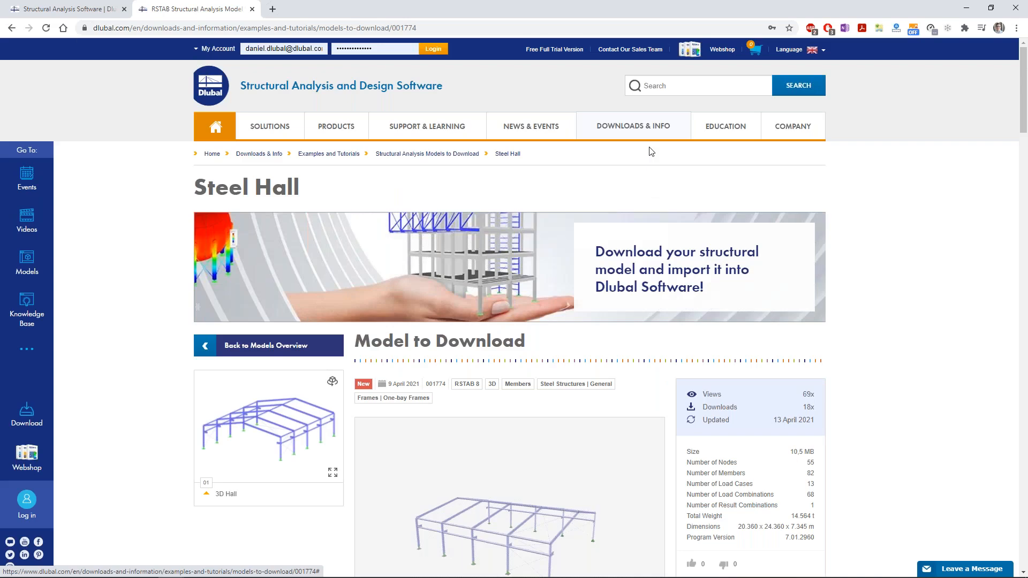
Step: Show the e-learning videos of the Infotainment | Good to Know playlist and select the page's web address
{"action": "mouse_move", "coordinate": [651, 151]}
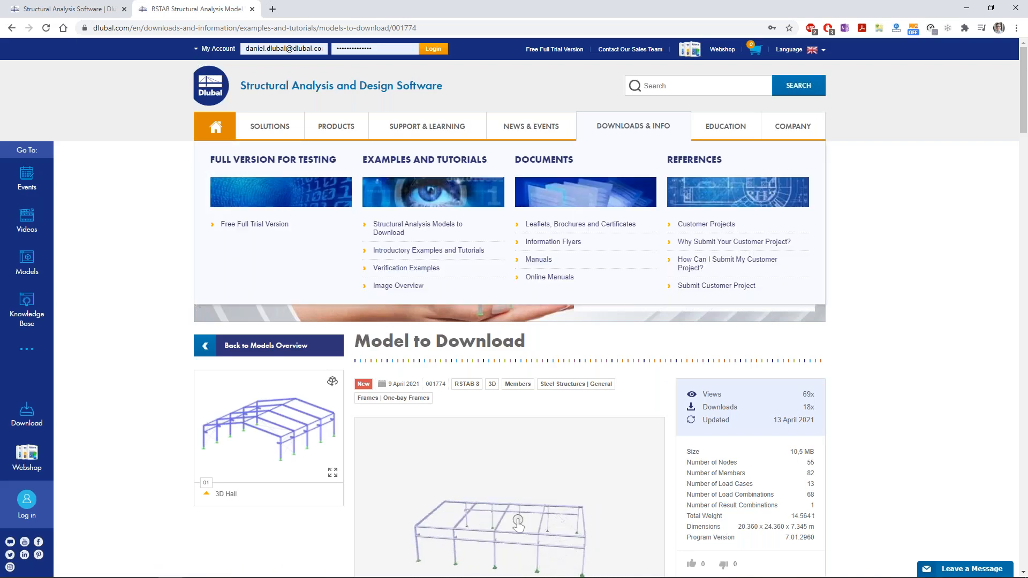
{"action": "mouse_move", "coordinate": [725, 126]}
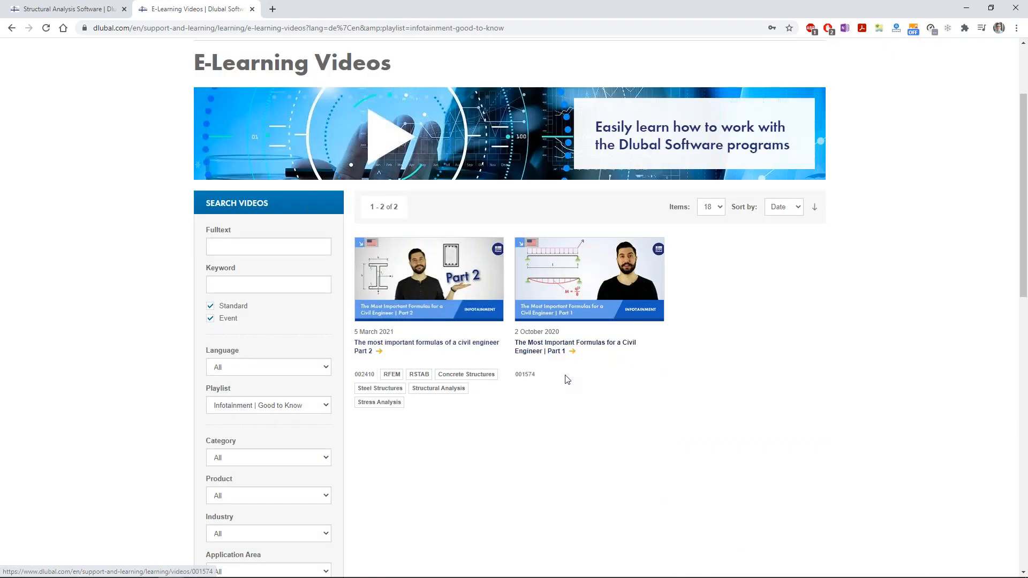
{"action": "key", "text": "ctrl+l"}
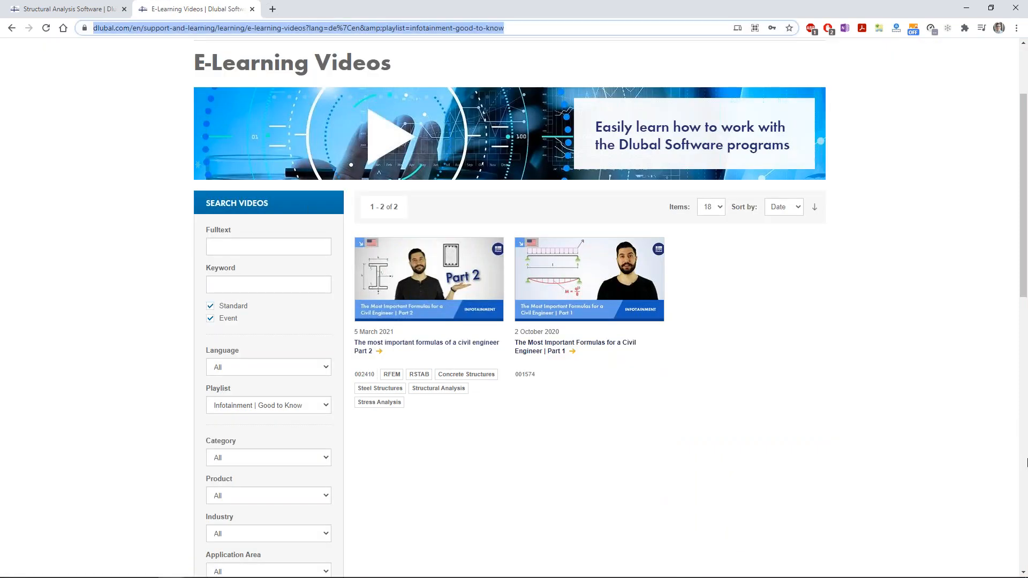
{"action": "key", "text": "alt+Tab"}
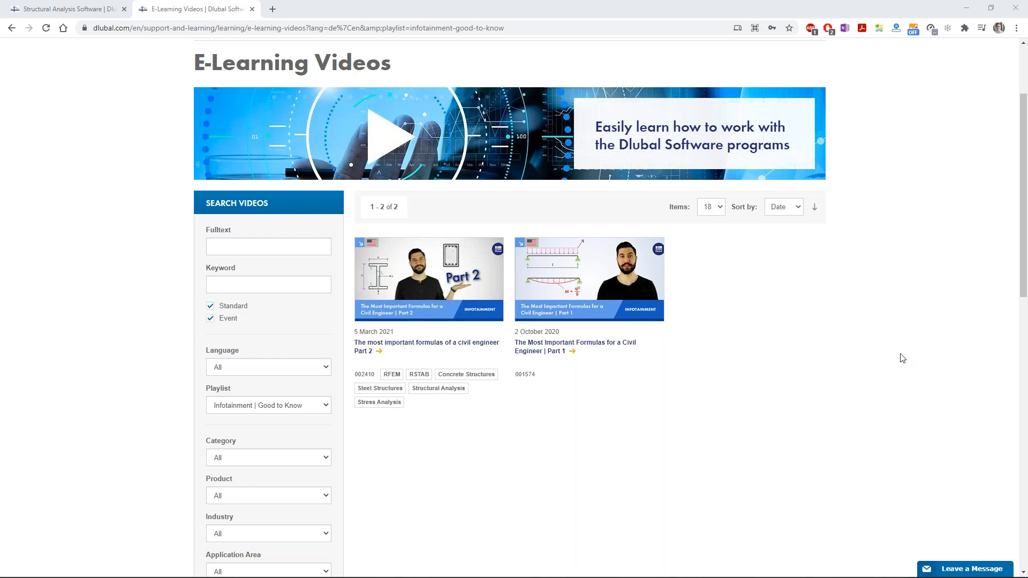
Step: Switch back to RFEM, calculate RF-STABILITY CA1 - Stability analysis and display eigenvector No. 1 of the frame
{"action": "mouse_move", "coordinate": [494, 562]}
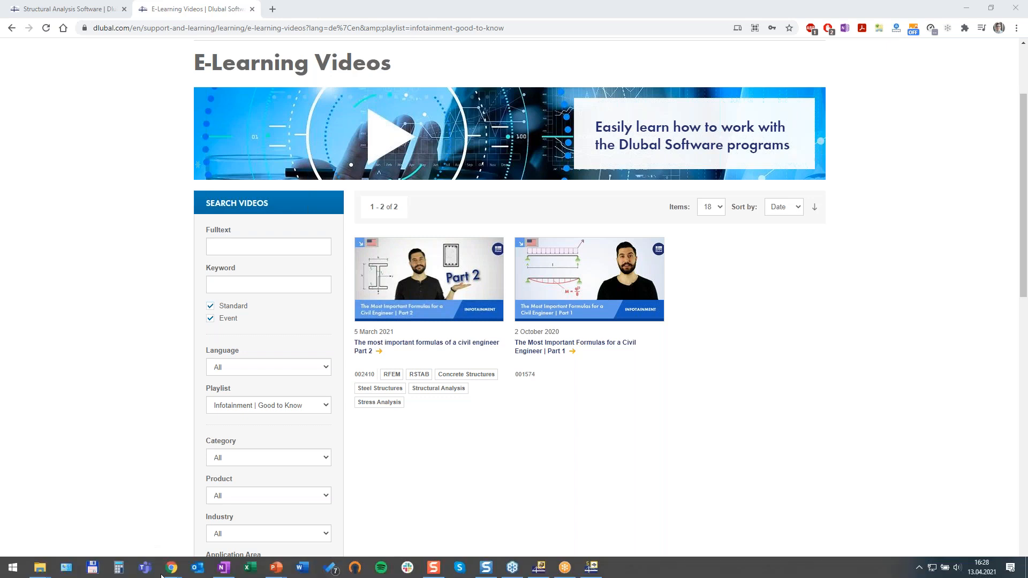
{"action": "left_click", "coordinate": [591, 567]}
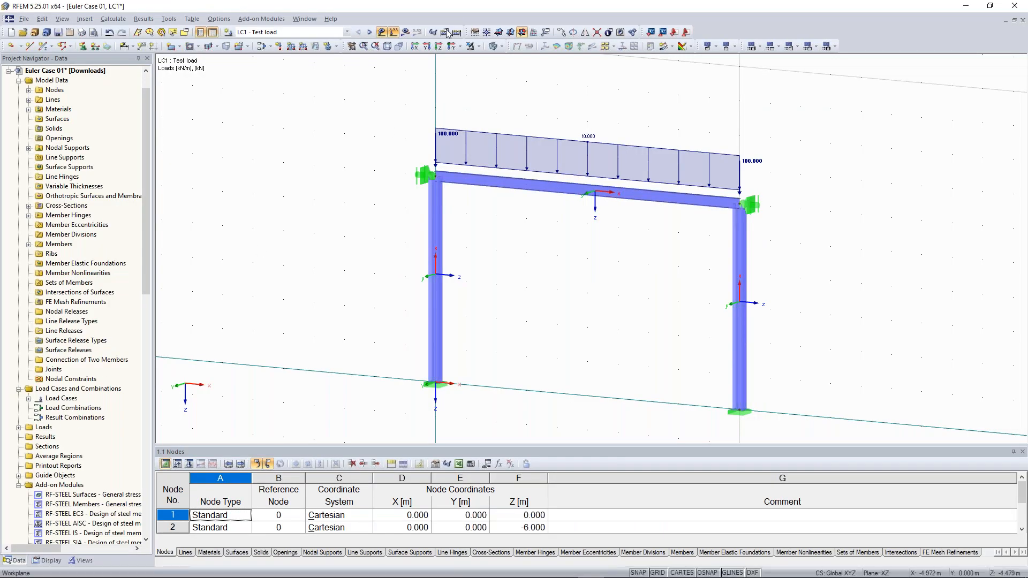
{"action": "left_click", "coordinate": [370, 32]}
{"action": "left_click", "coordinate": [456, 32]}
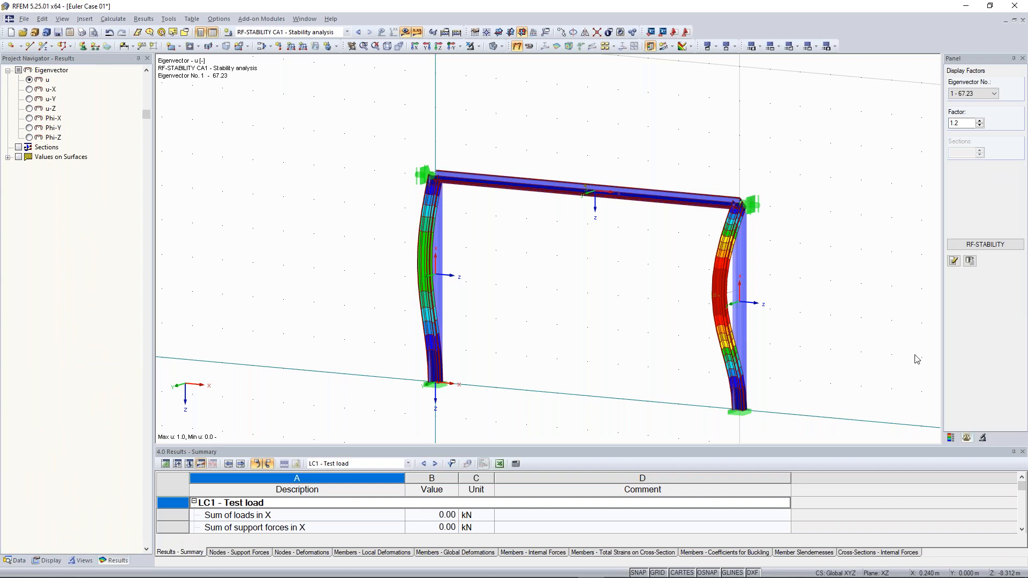
Step: Display eigenvectors No. 2 and No. 3 of the frame and inspect their buckling shapes
{"action": "scroll", "coordinate": [765, 138], "scroll_direction": "down", "scroll_amount": 1}
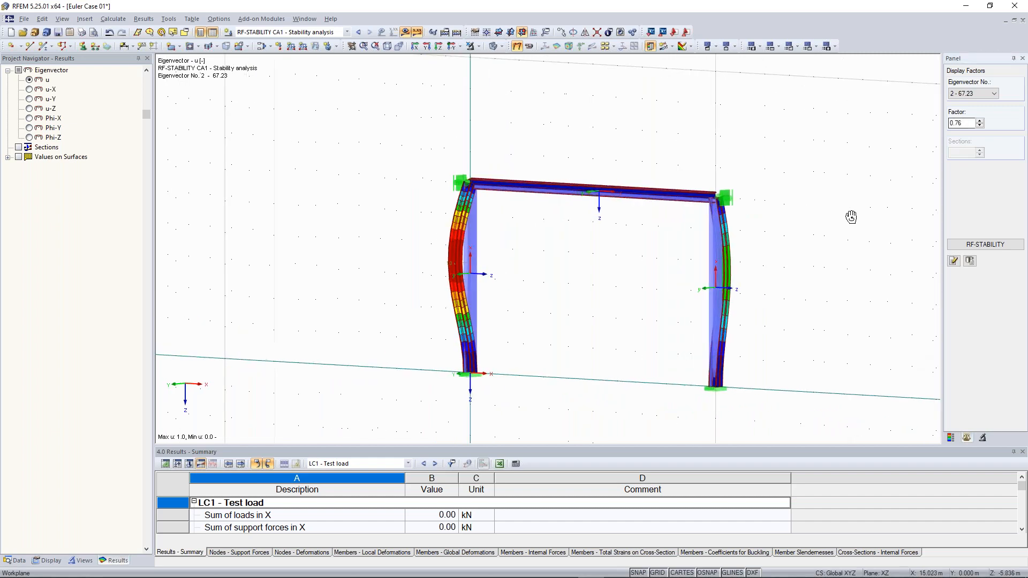
{"action": "left_click", "coordinate": [966, 95]}
{"action": "left_click", "coordinate": [966, 115]}
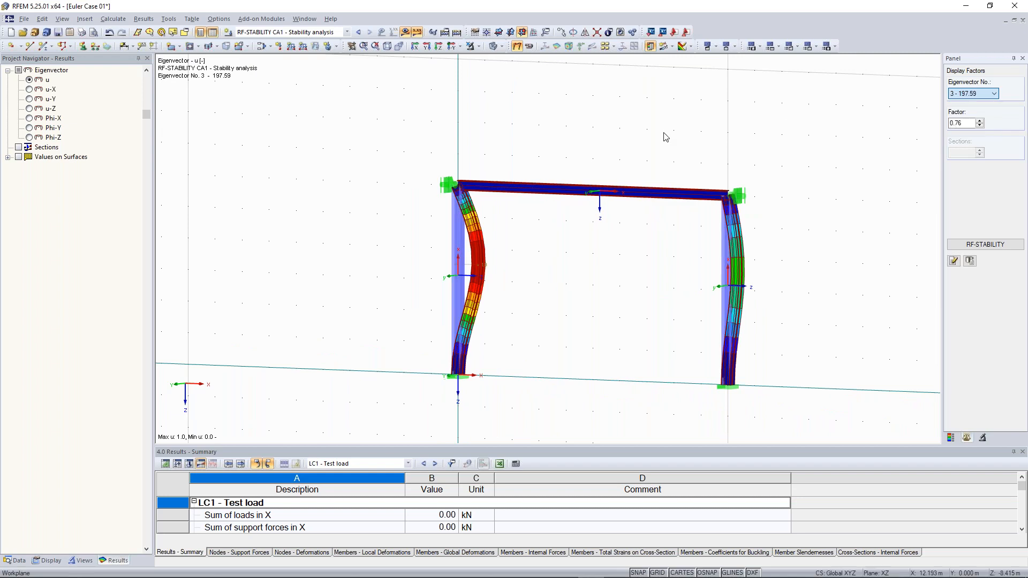
{"action": "middle_click_drag", "start_coordinate": [700, 156], "coordinate": [491, 136]}
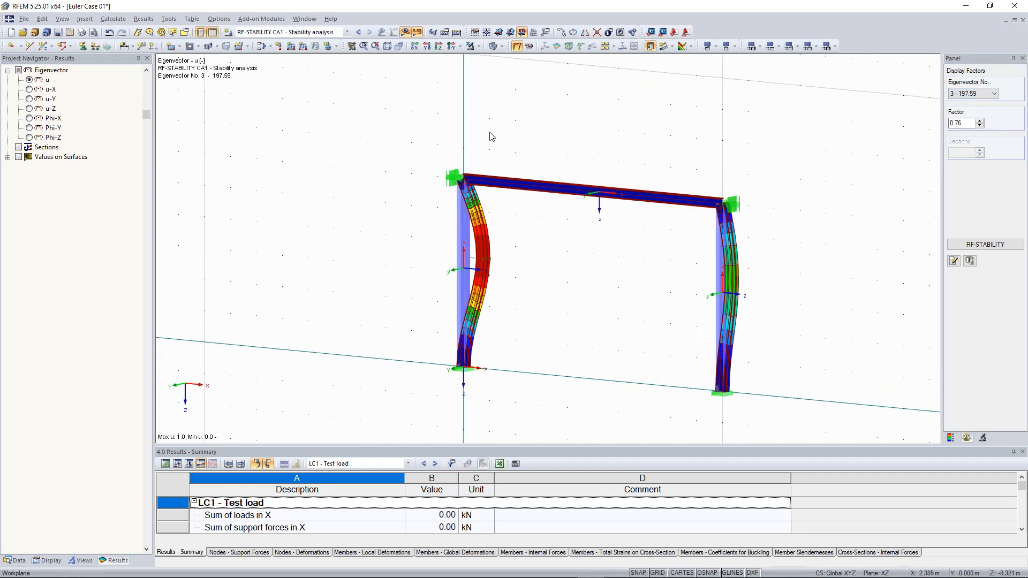
Step: Switch to the Continuous Plate 01 model and display it in wireframe mode, focusing on the two-span beam
{"action": "left_click", "coordinate": [305, 19]}
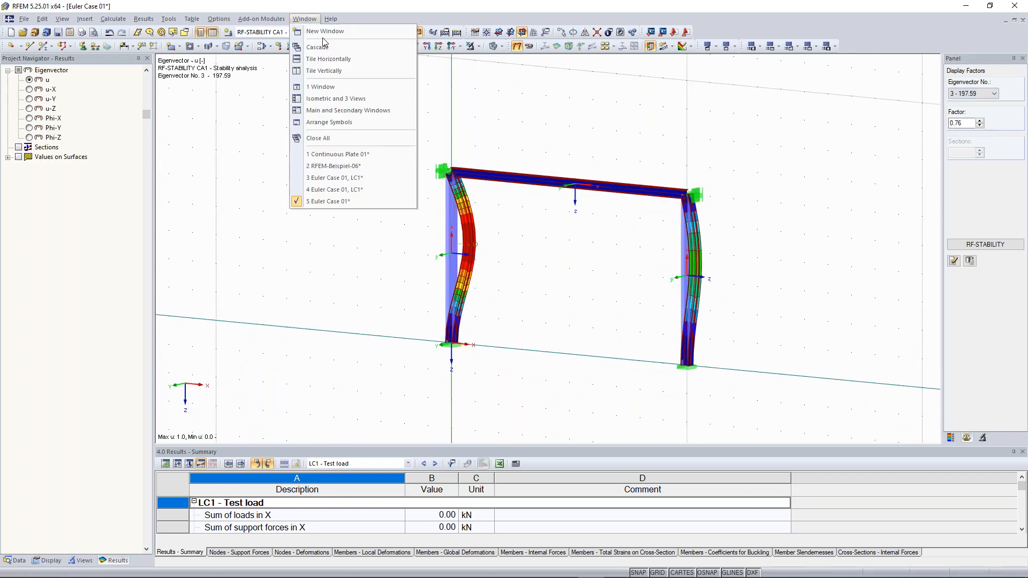
{"action": "left_click", "coordinate": [370, 154]}
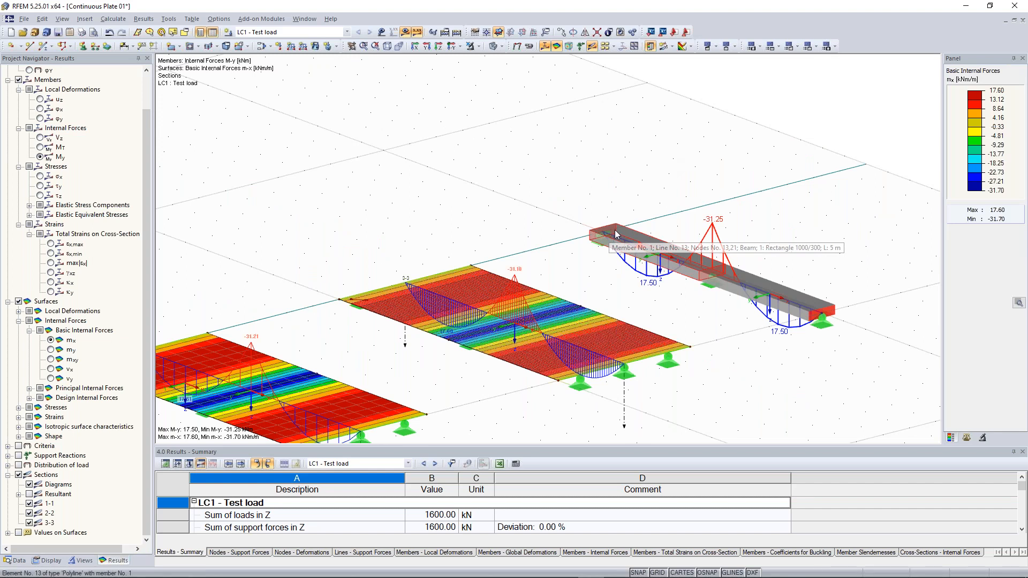
{"action": "key", "text": "ctrl+w"}
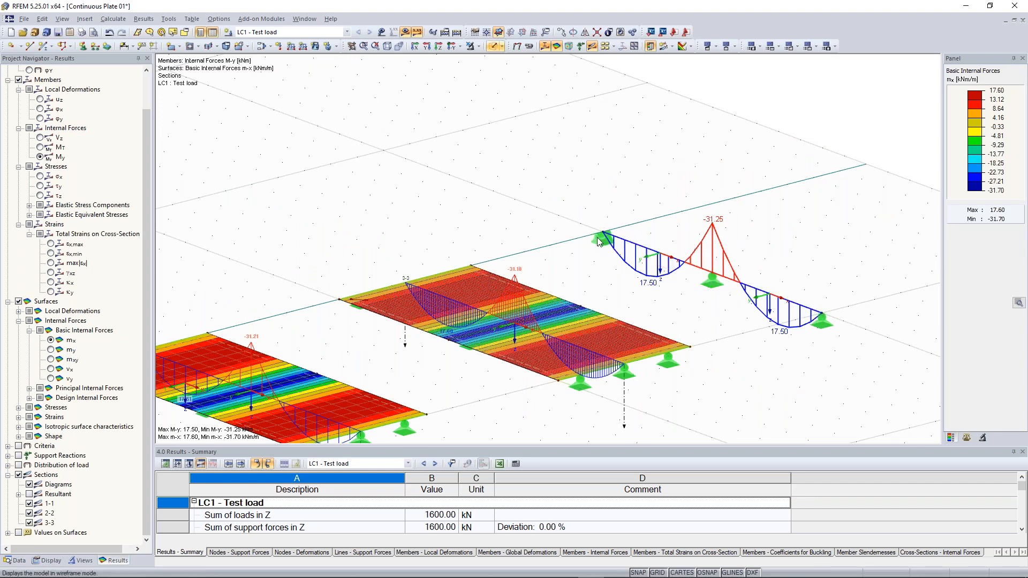
{"action": "scroll", "coordinate": [549, 216], "scroll_direction": "up", "scroll_amount": 2}
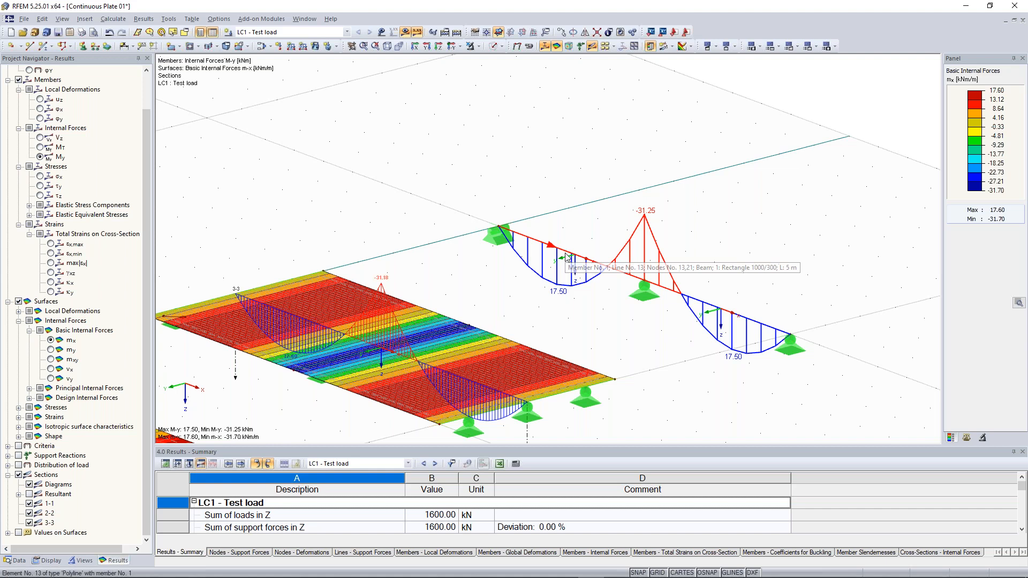
Step: Release the φX restraint of the nodal support at the beam's start node 13 and try to calculate LC1
{"action": "double_click", "coordinate": [492, 235]}
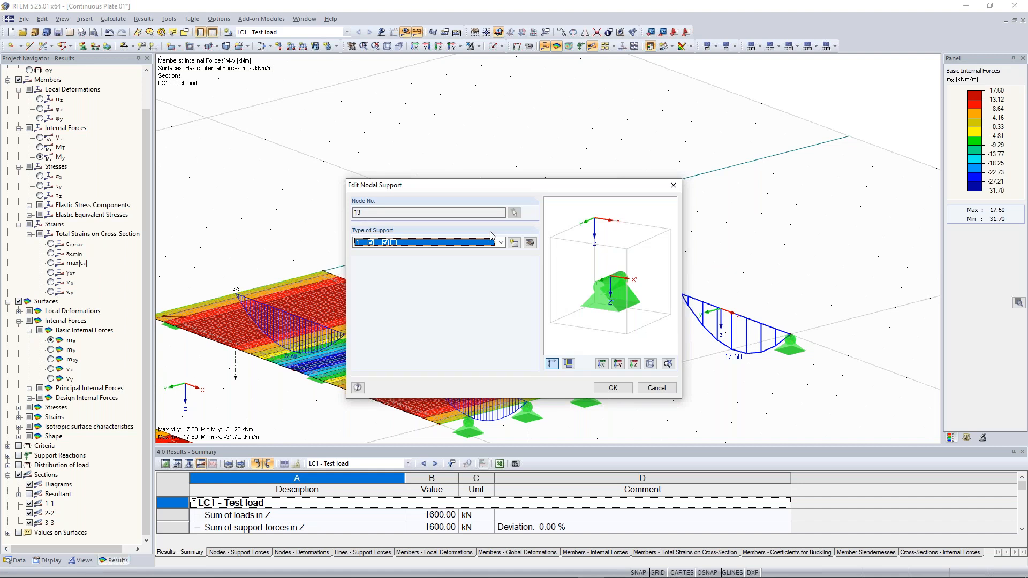
{"action": "left_click", "coordinate": [529, 243]}
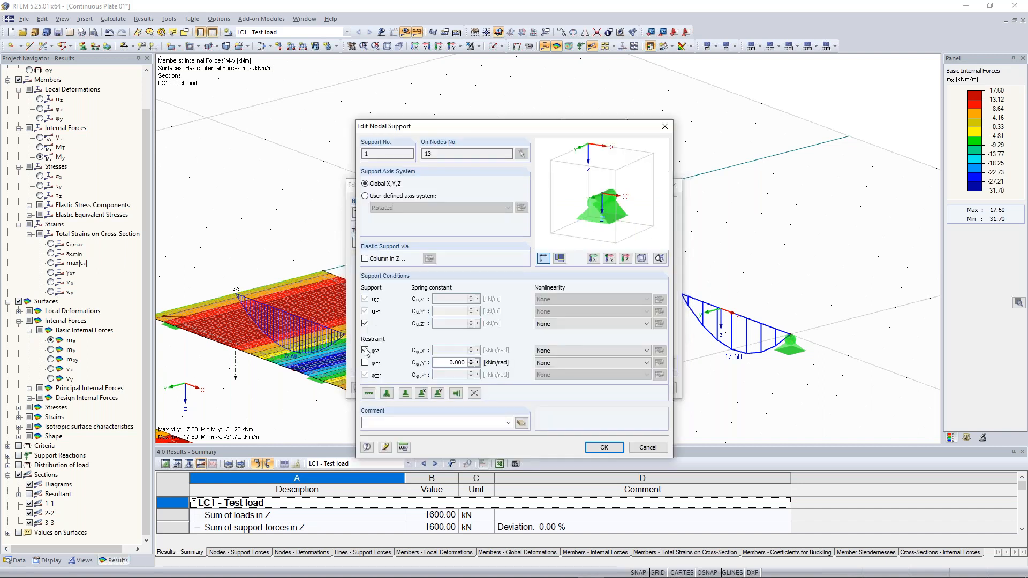
{"action": "left_click", "coordinate": [603, 448]}
{"action": "key", "text": "Return"}
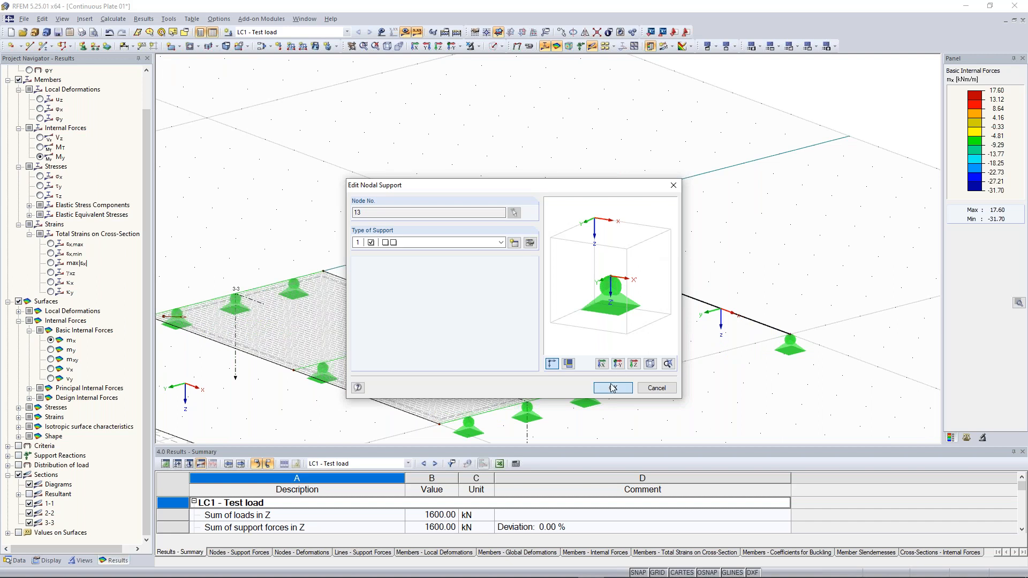
{"action": "key", "text": "Return"}
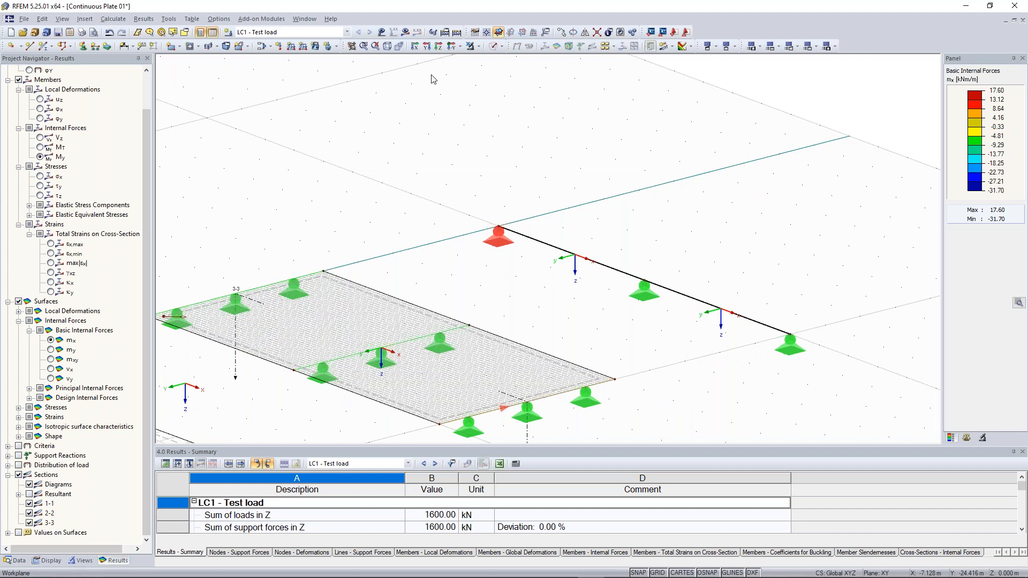
{"action": "key", "text": "F5"}
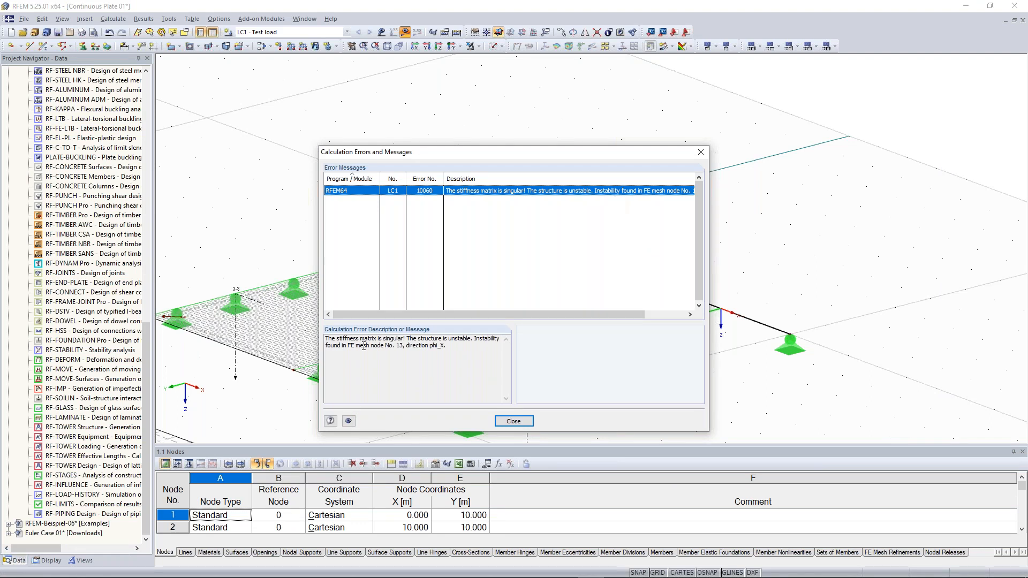
{"action": "left_click", "coordinate": [513, 421]}
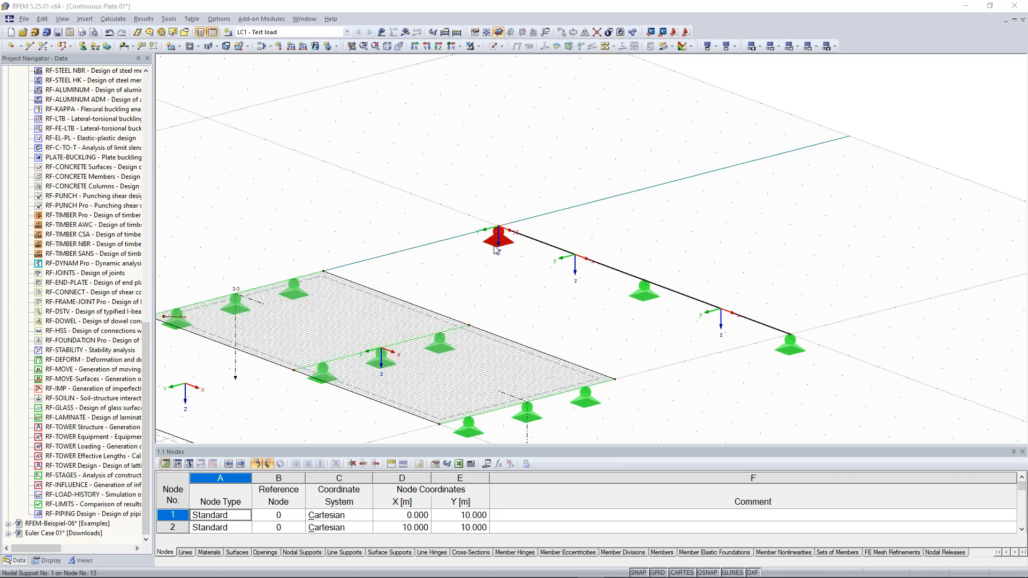
Step: Restore the φX restraint of the nodal support at node 13 and start the LC1 calculation
{"action": "double_click", "coordinate": [495, 249]}
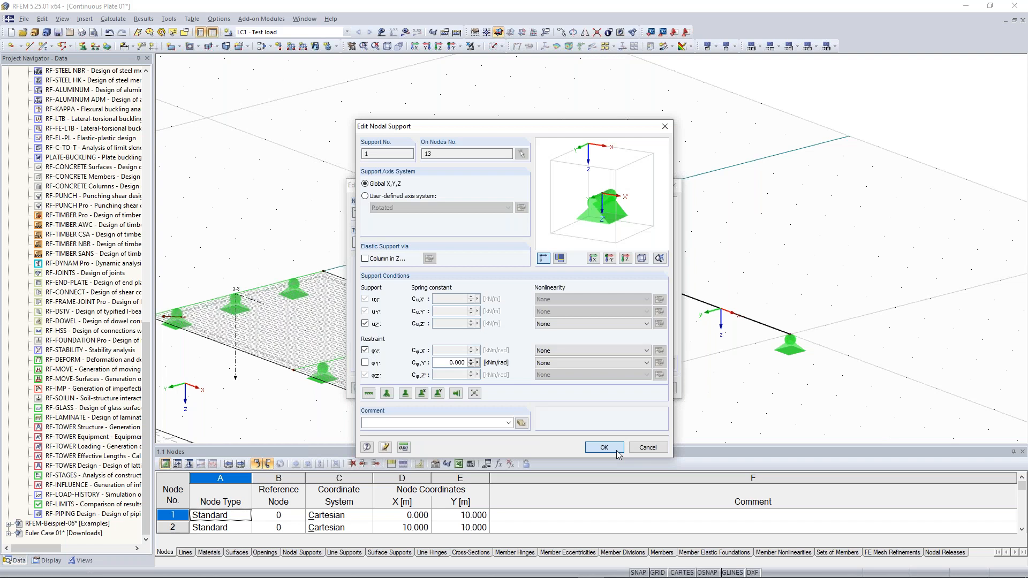
{"action": "left_click", "coordinate": [604, 447]}
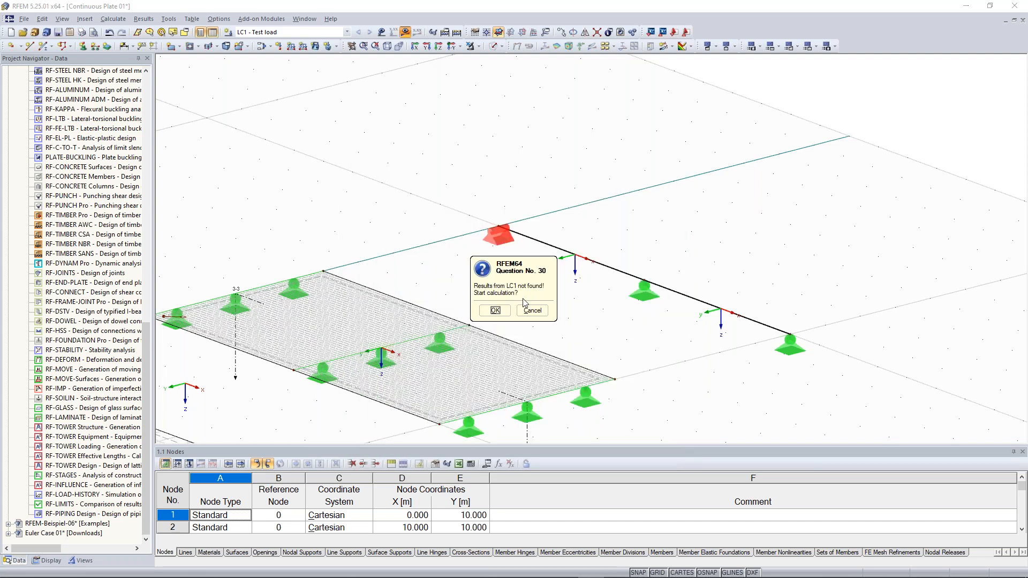
{"action": "left_click", "coordinate": [494, 313]}
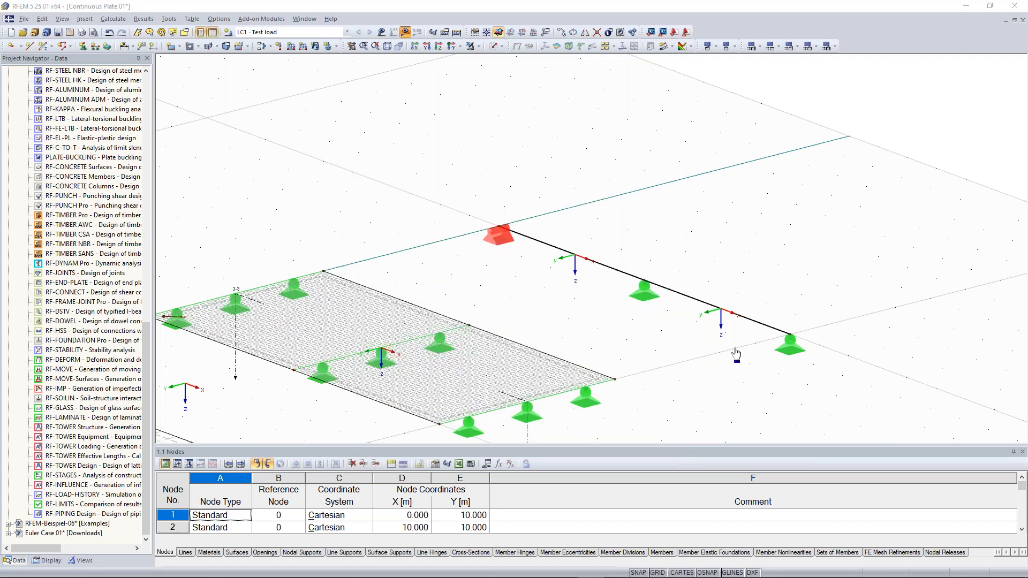